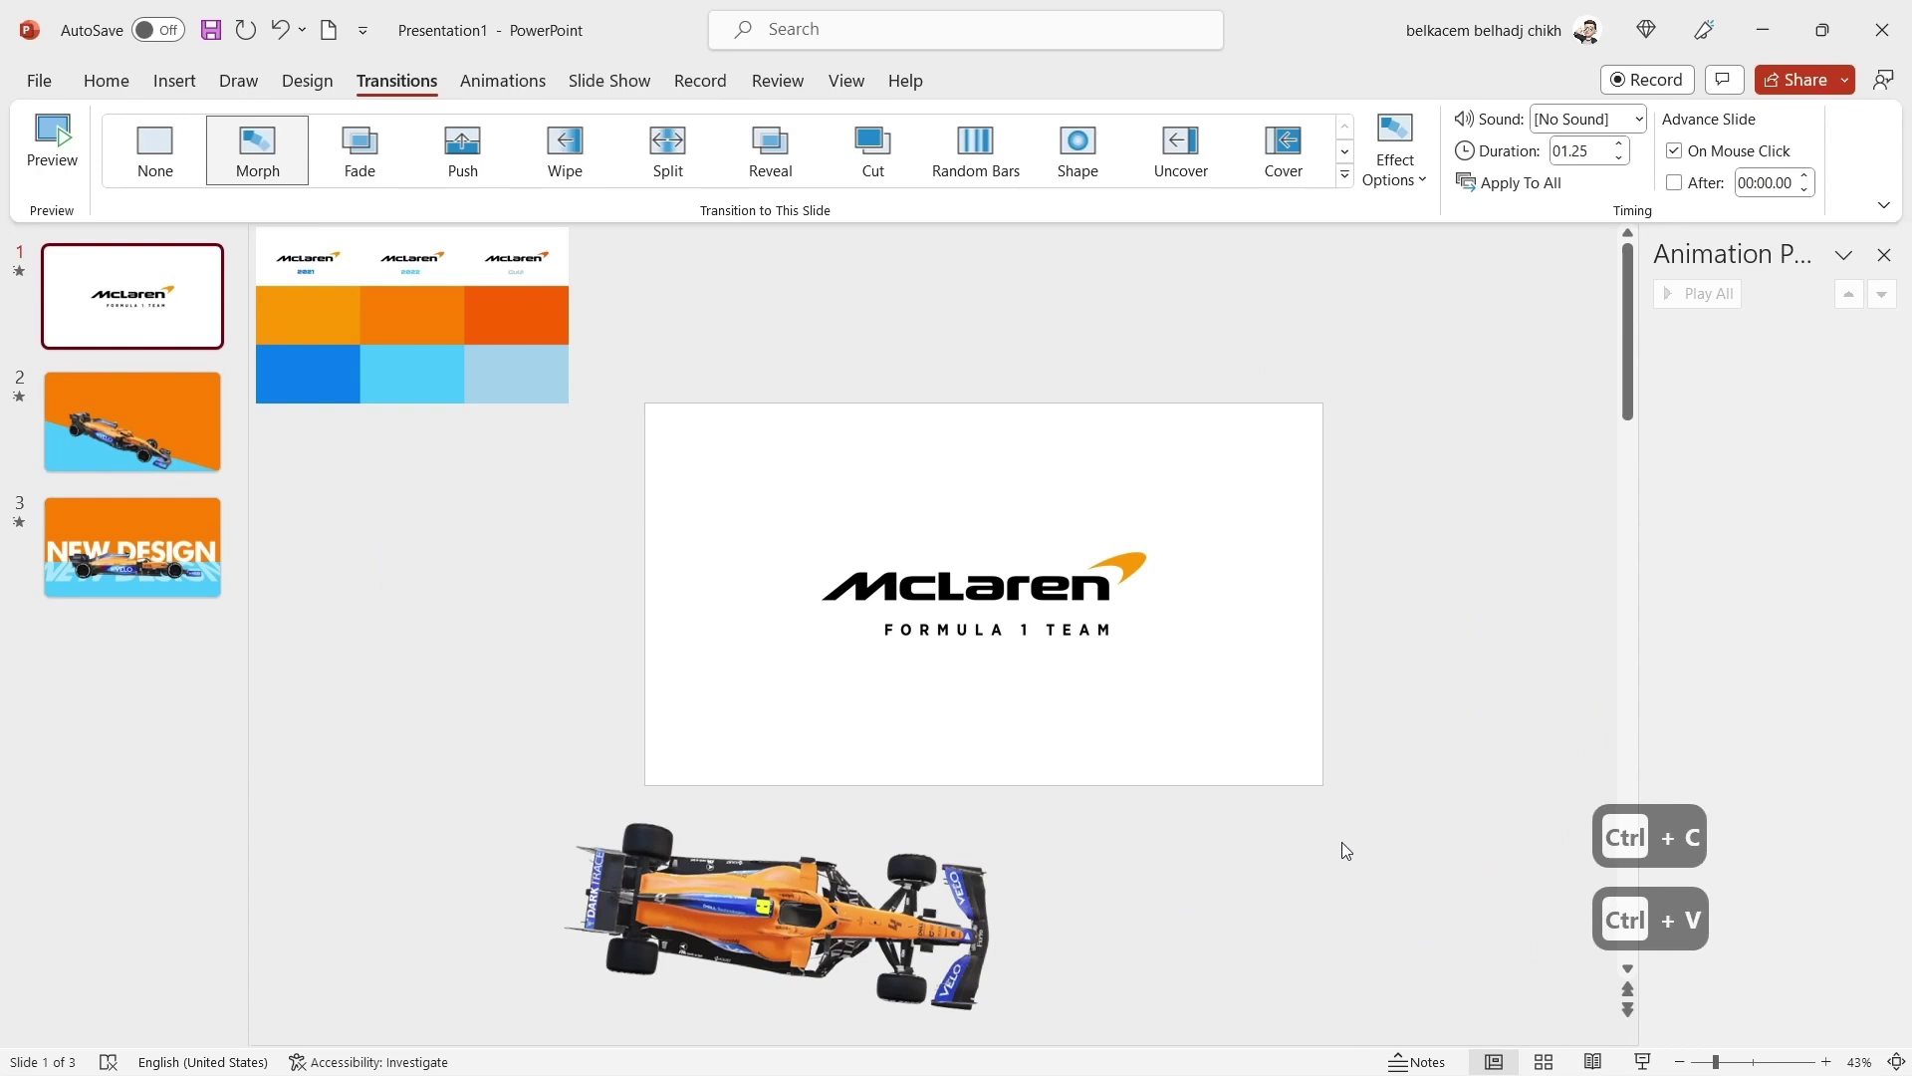
Step: Move the orange rectangle up and right, and send the spider-logo picture to the back
{"action": "left_click_drag", "start_coordinate": [1096, 654], "coordinate": [1208, 355]}
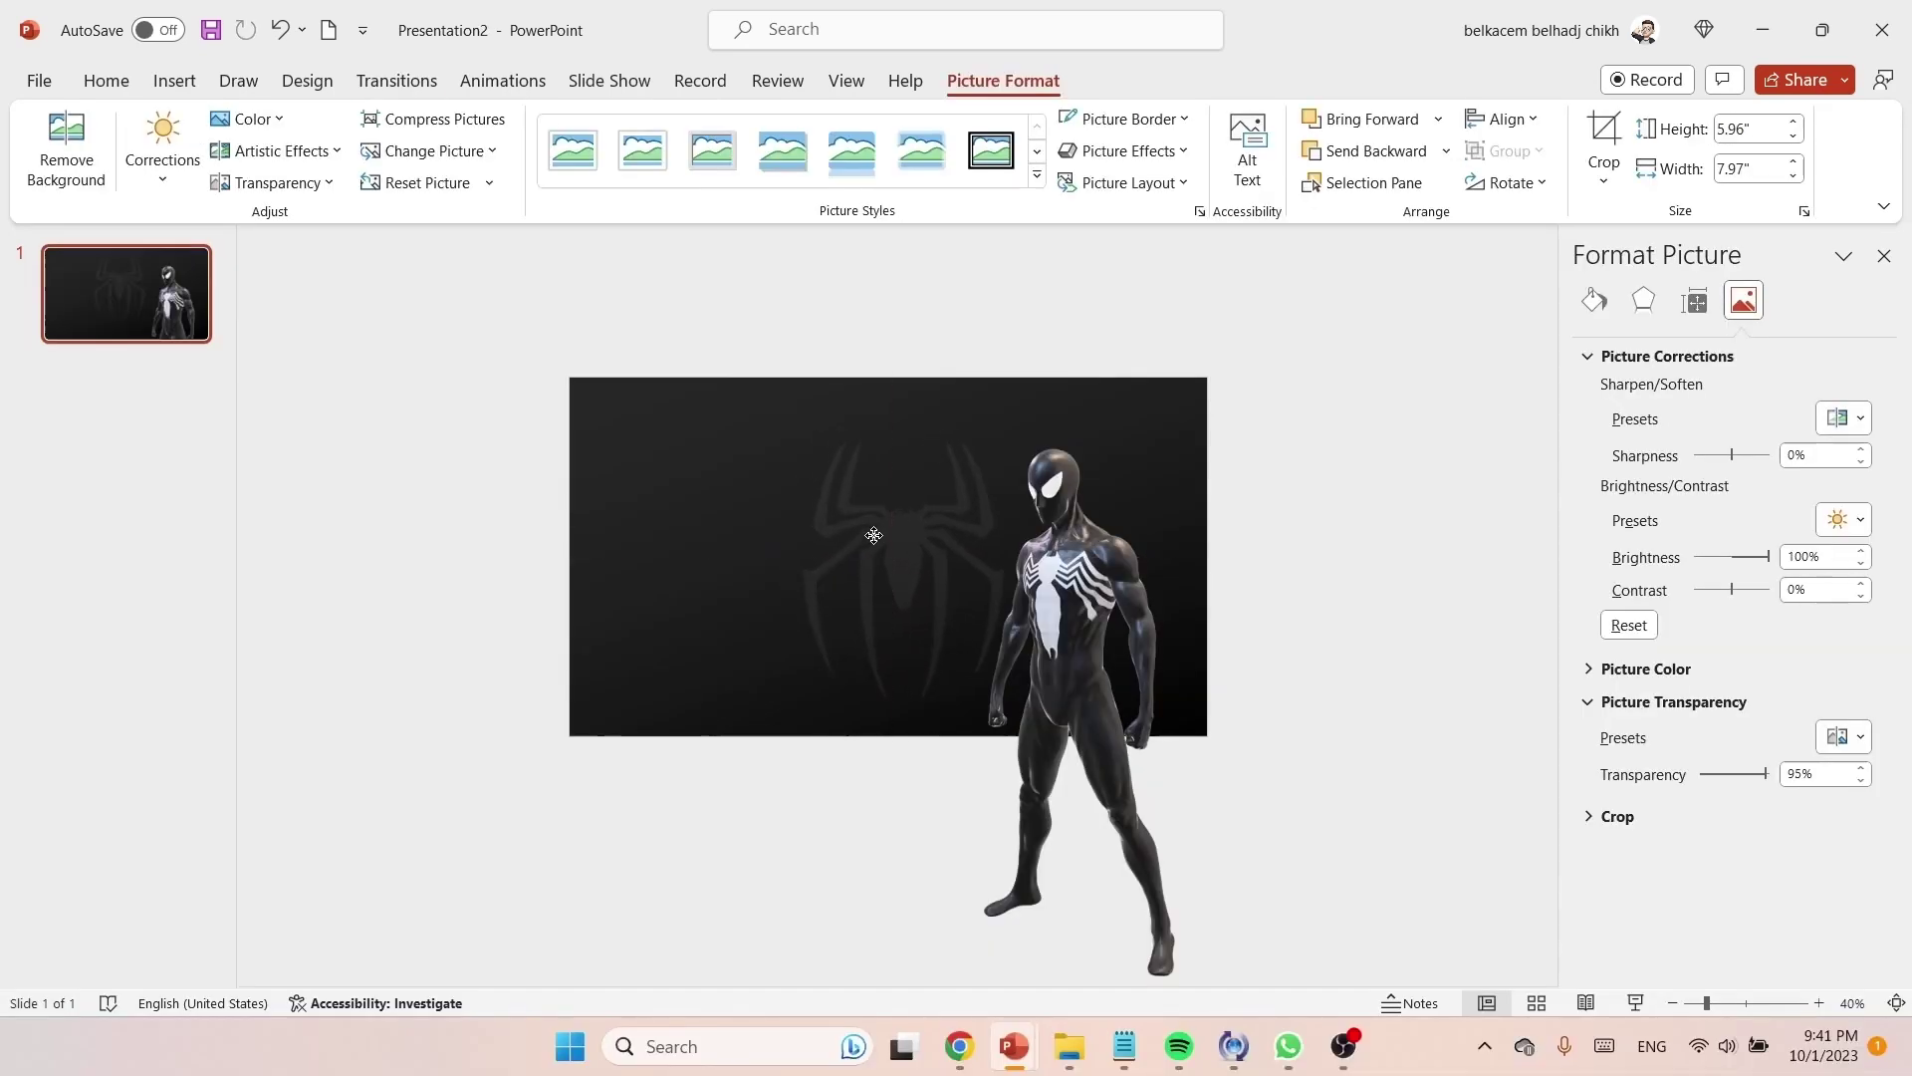
{"action": "left_click_drag", "start_coordinate": [873, 535], "coordinate": [858, 521]}
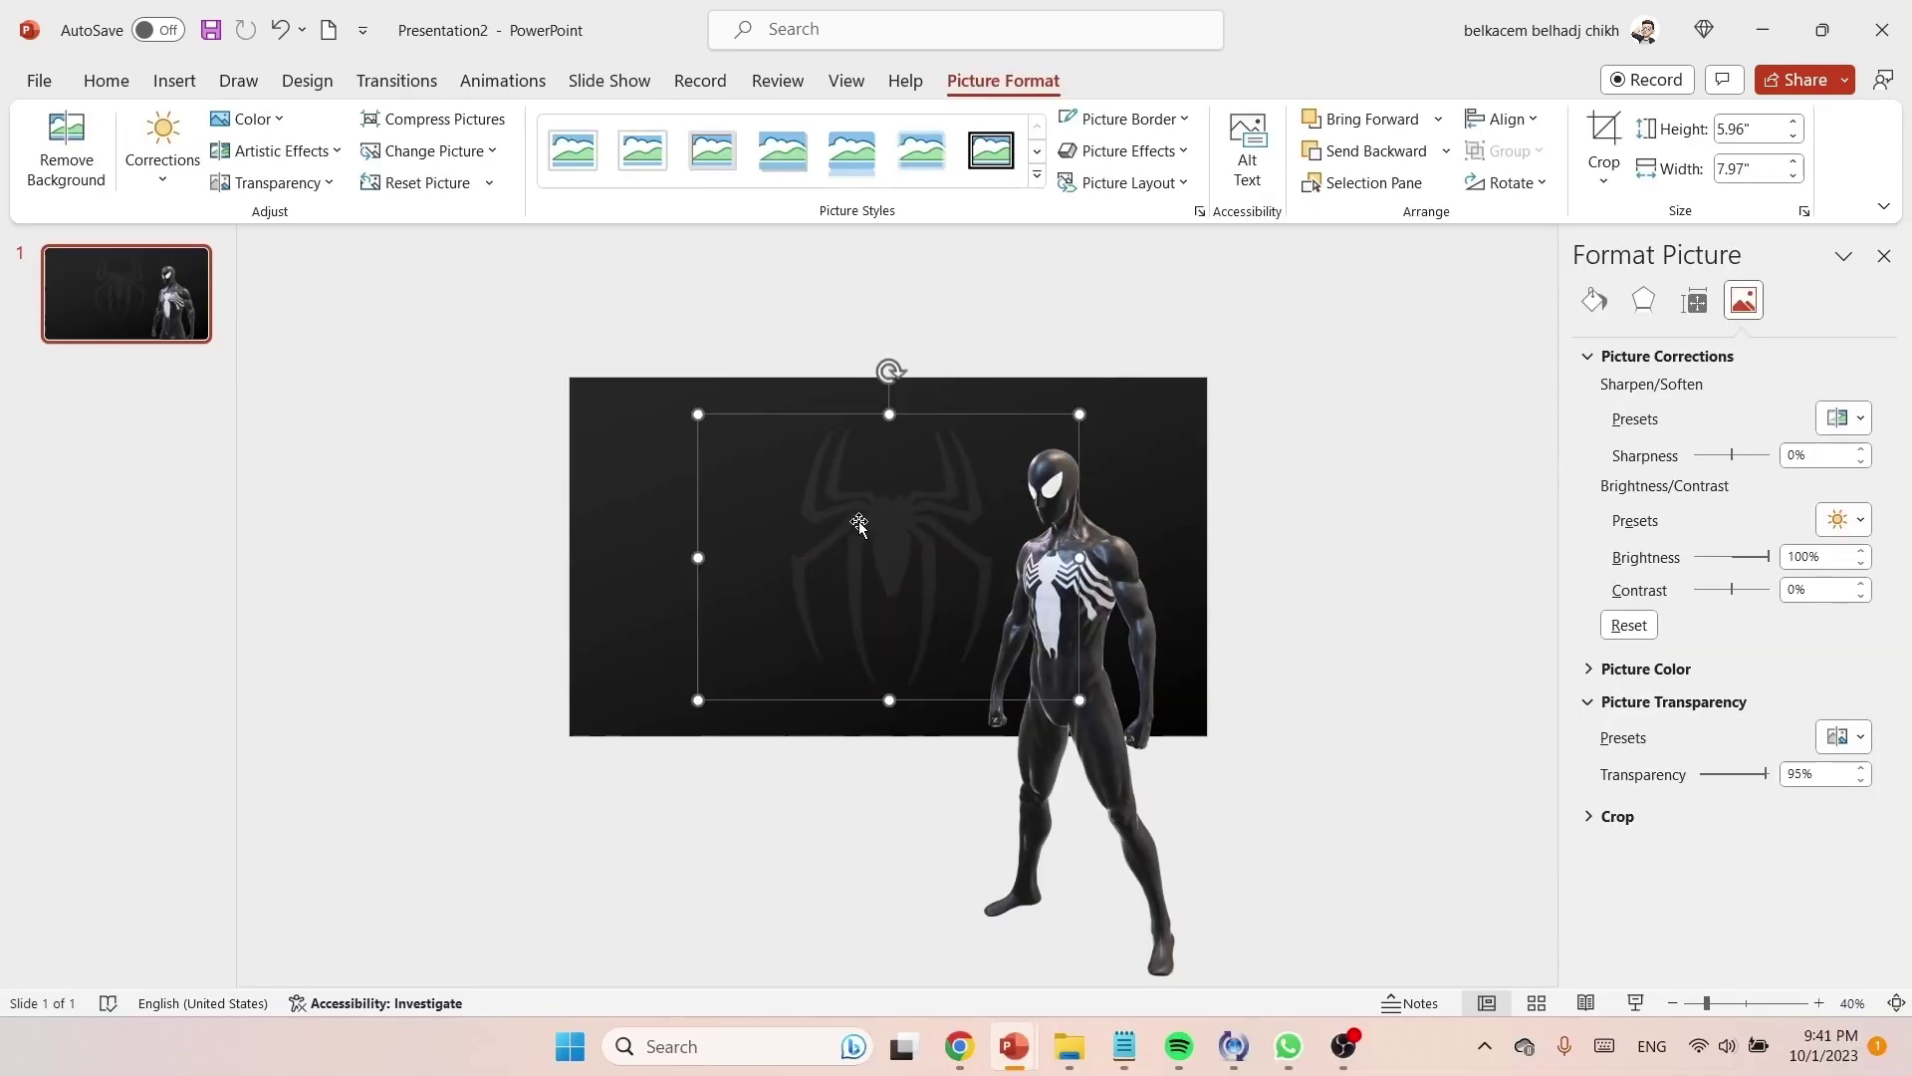
{"action": "right_click", "coordinate": [858, 521]}
{"action": "left_click", "coordinate": [982, 743]}
{"action": "left_click", "coordinate": [1305, 448]}
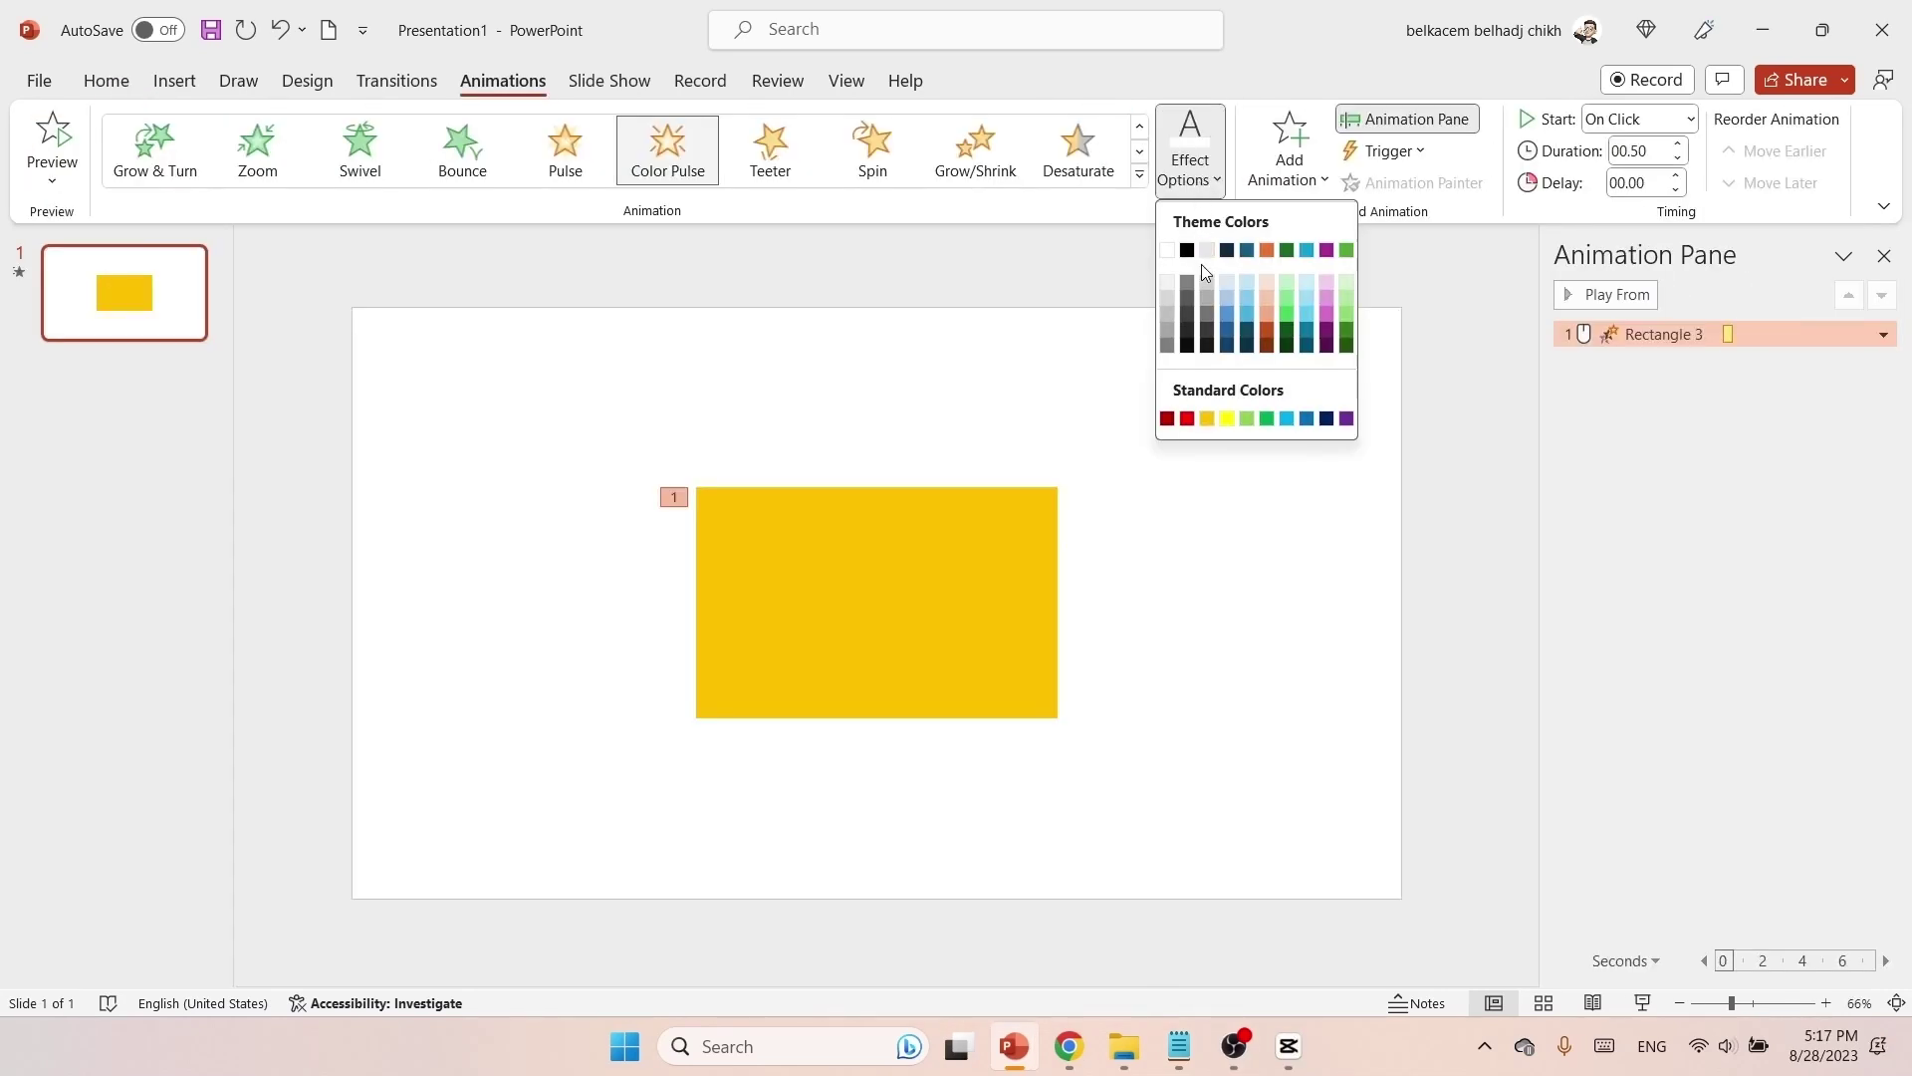
Step: Pick blue as the Color Pulse colour, then enlarge and raise the flowers behind slide 2's letters
{"action": "left_click", "coordinate": [1248, 320]}
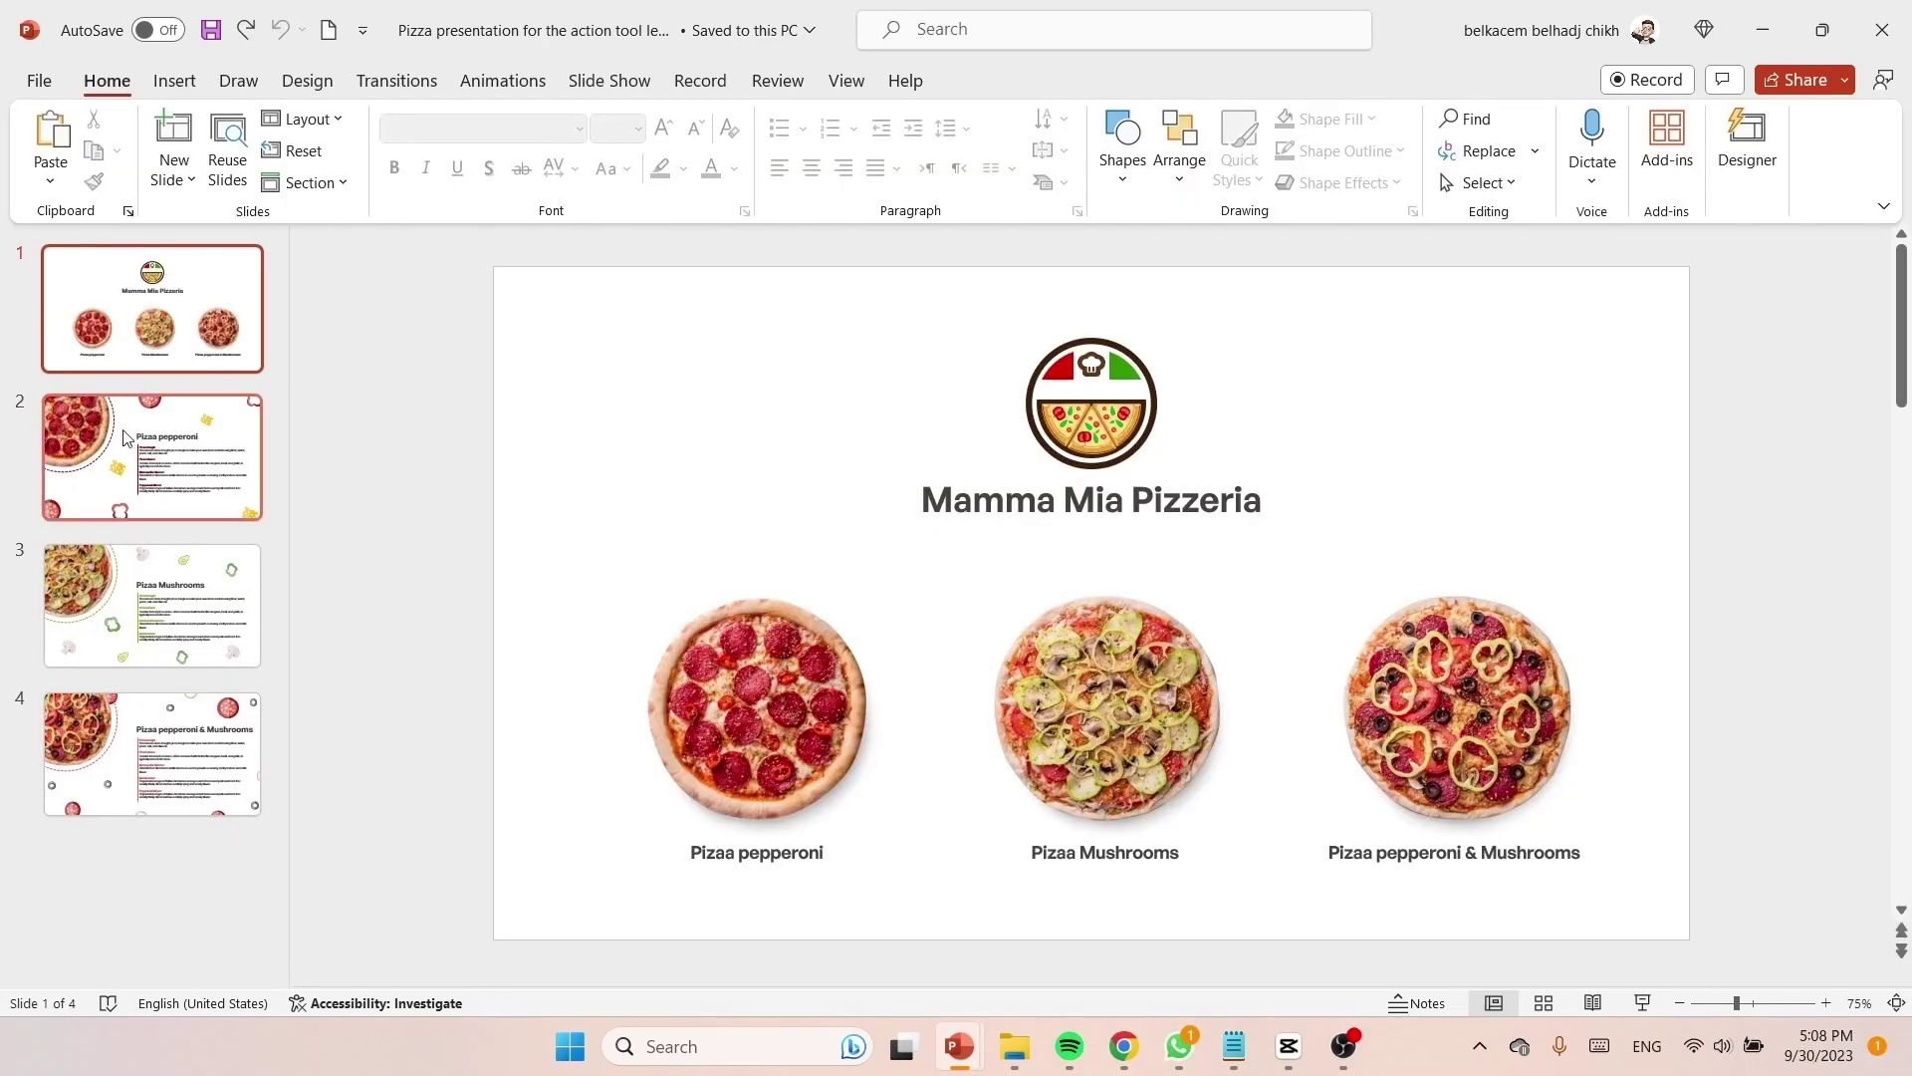
{"action": "left_click", "coordinate": [145, 488]}
{"action": "left_click", "coordinate": [170, 638]}
{"action": "left_click", "coordinate": [184, 788]}
{"action": "left_click", "coordinate": [149, 606]}
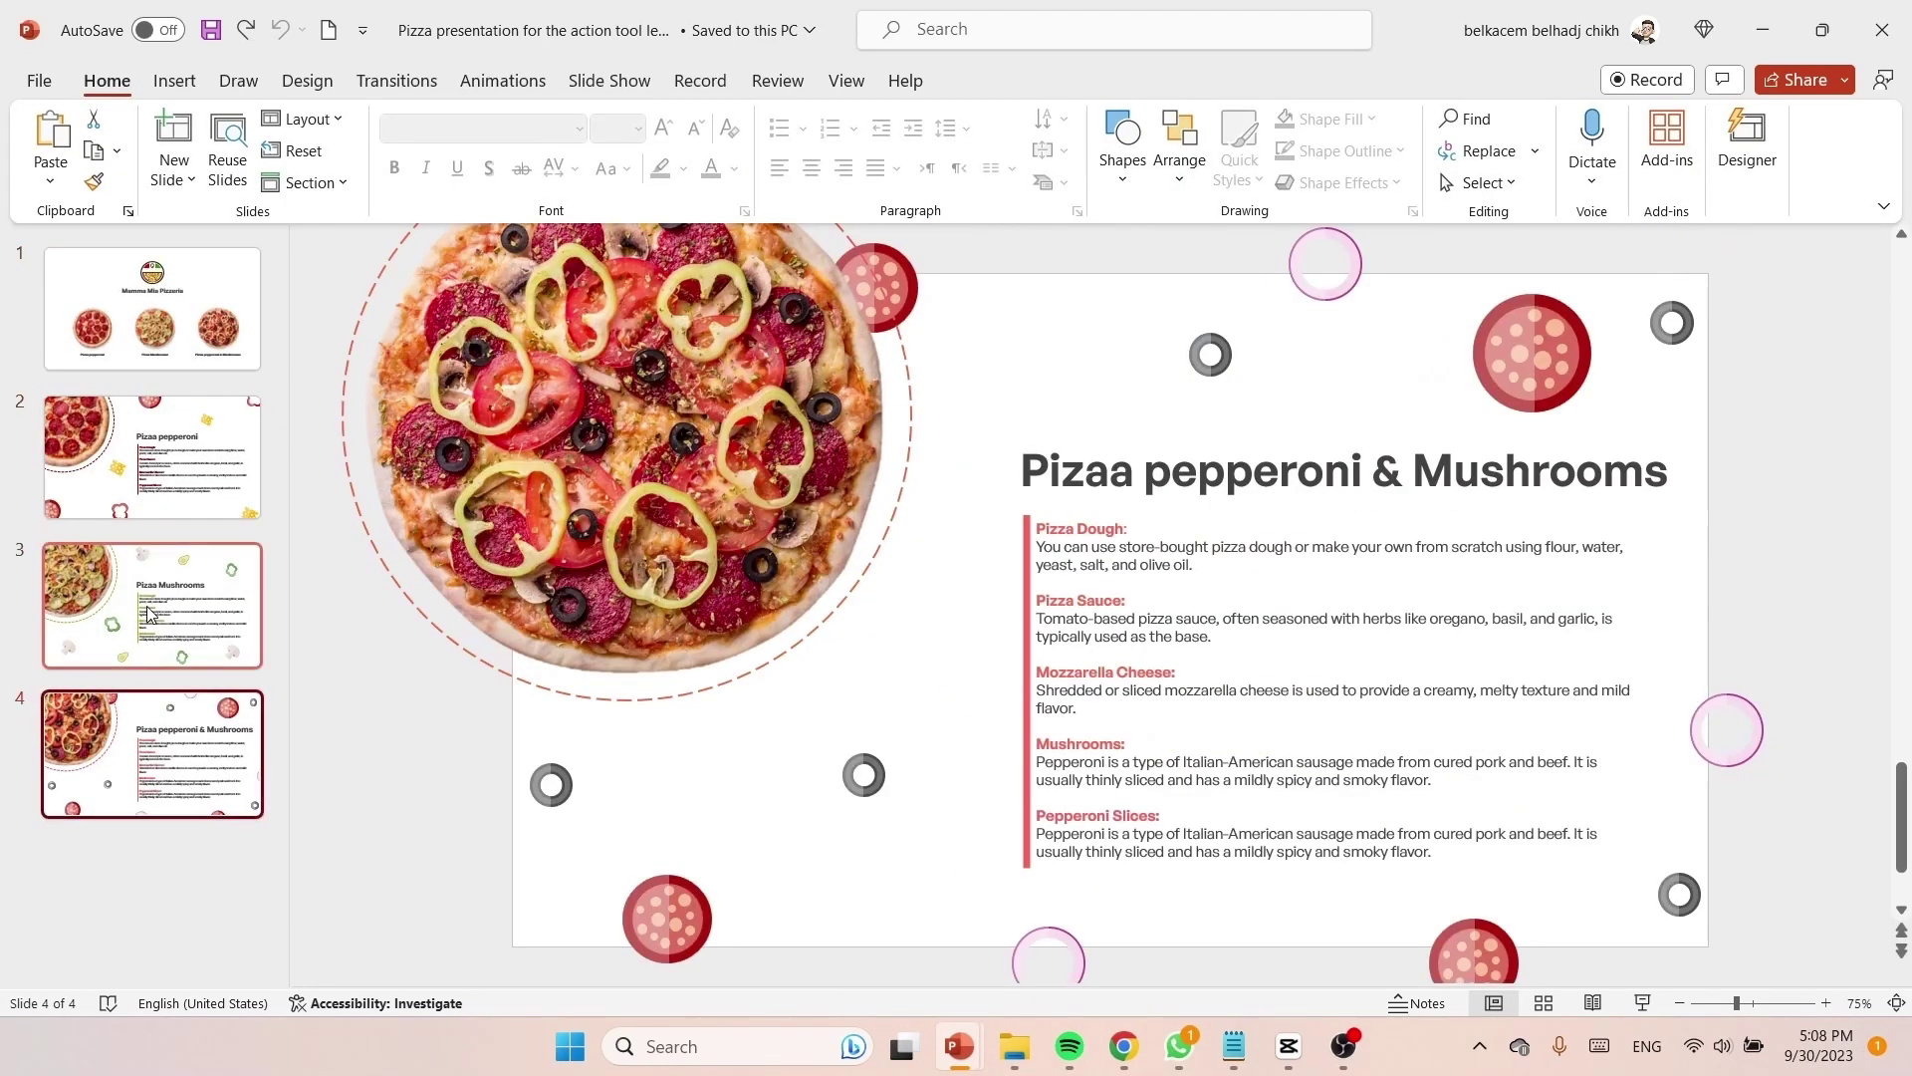
{"action": "left_click", "coordinate": [149, 456]}
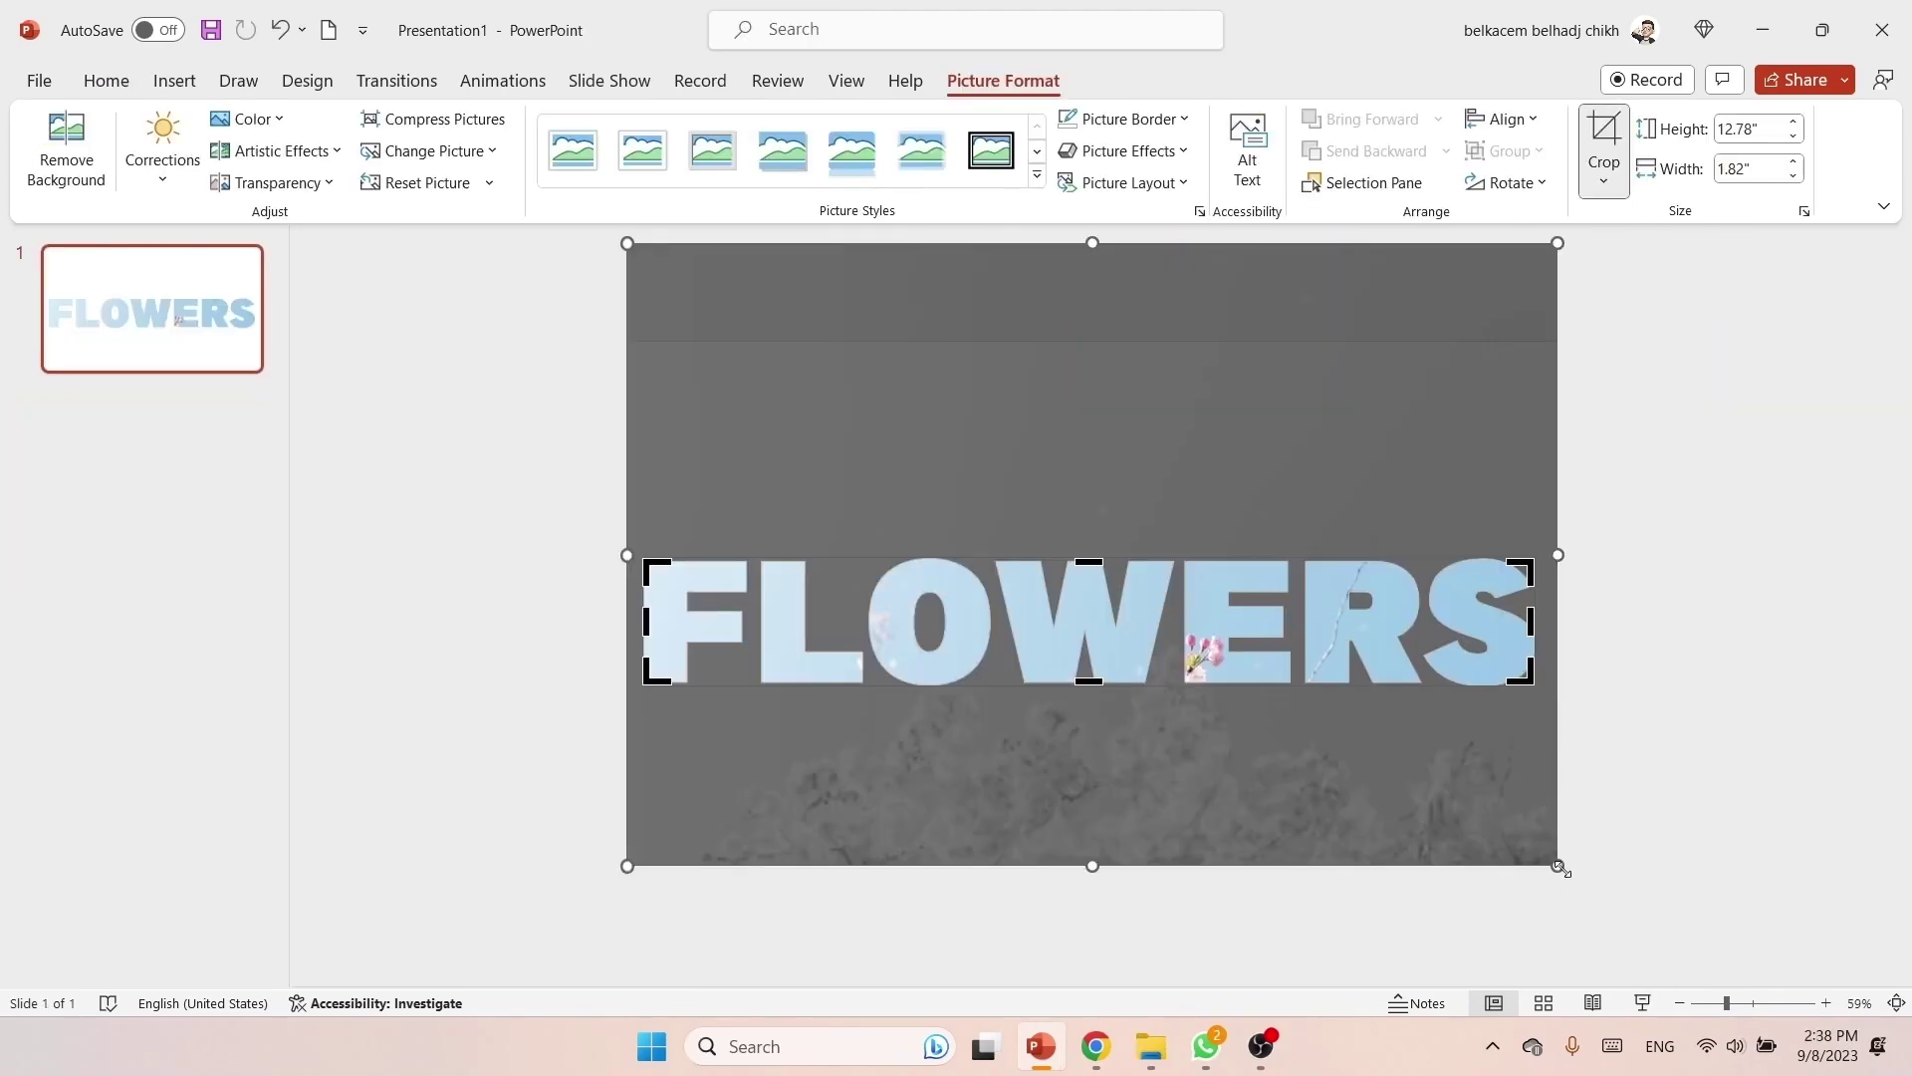
{"action": "left_click_drag", "start_coordinate": [1558, 865], "coordinate": [1674, 942]}
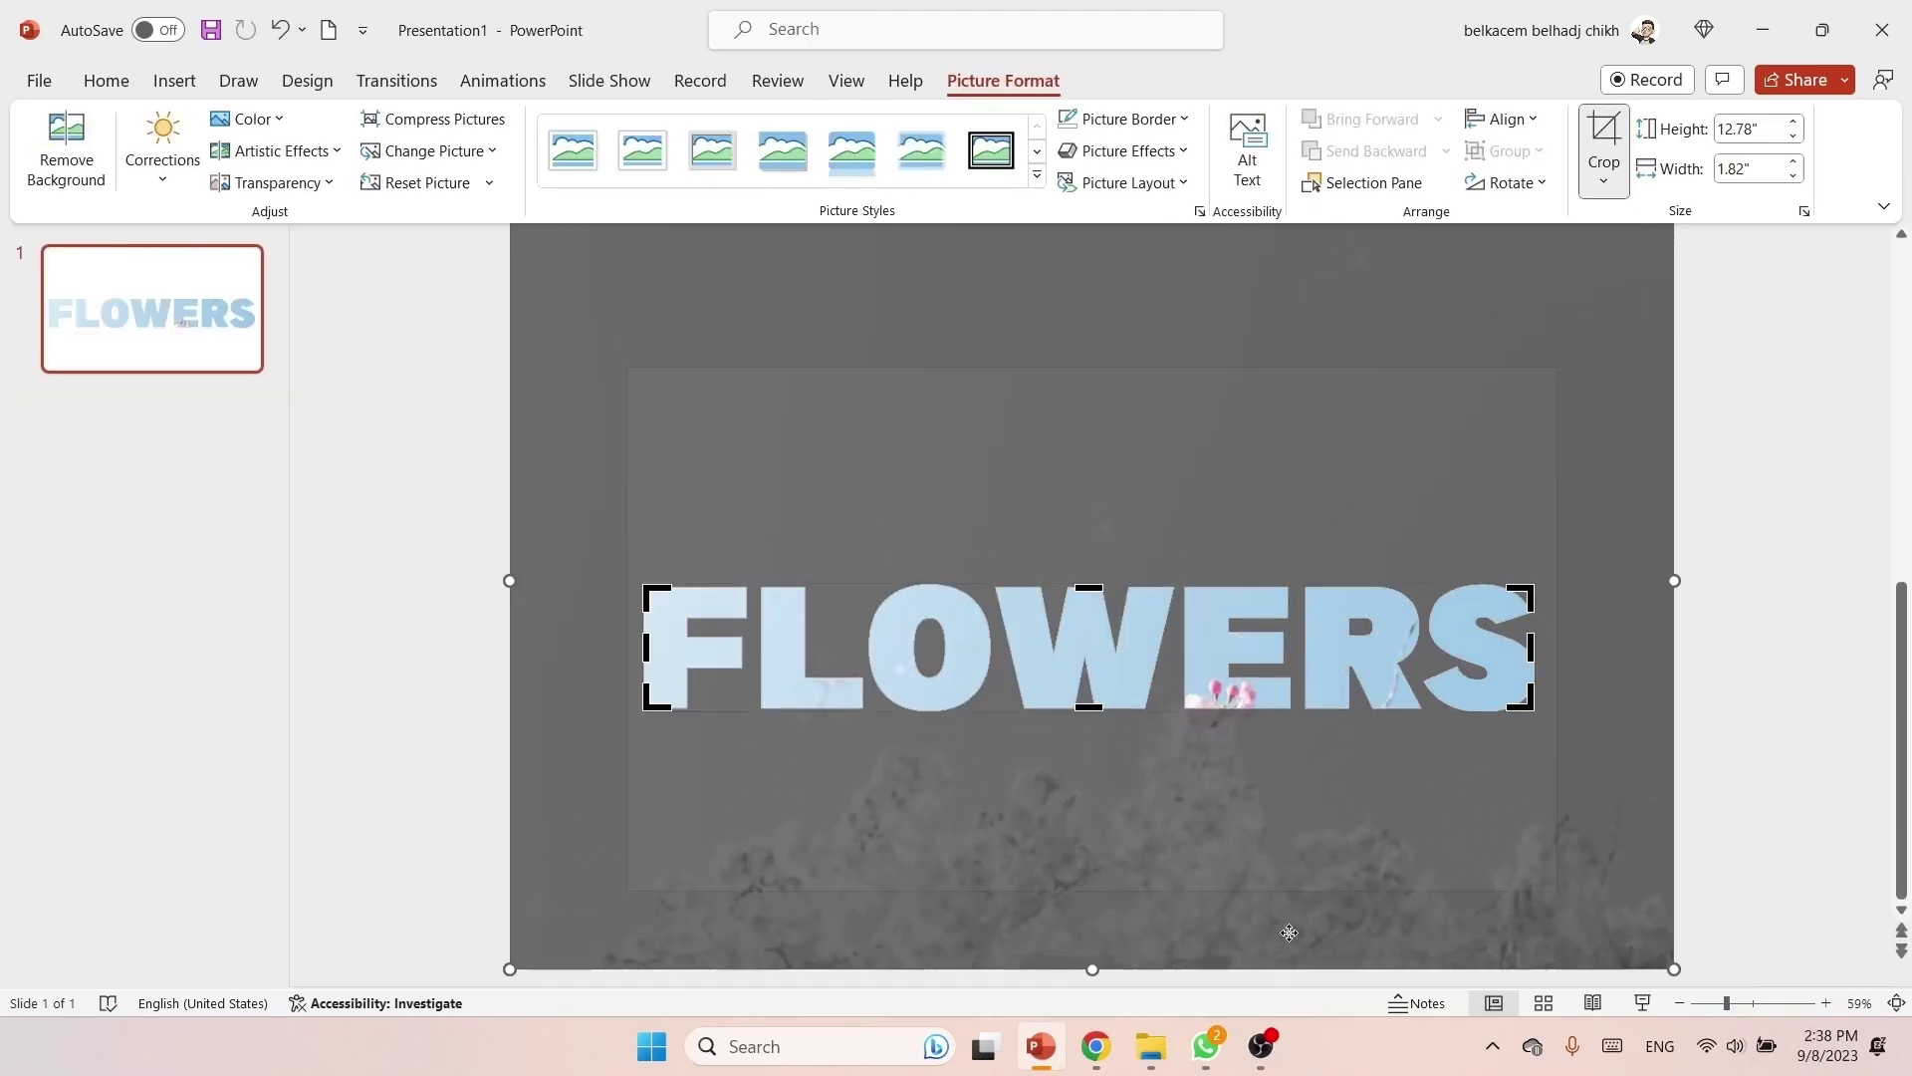
{"action": "left_click_drag", "start_coordinate": [1275, 971], "coordinate": [1272, 837]}
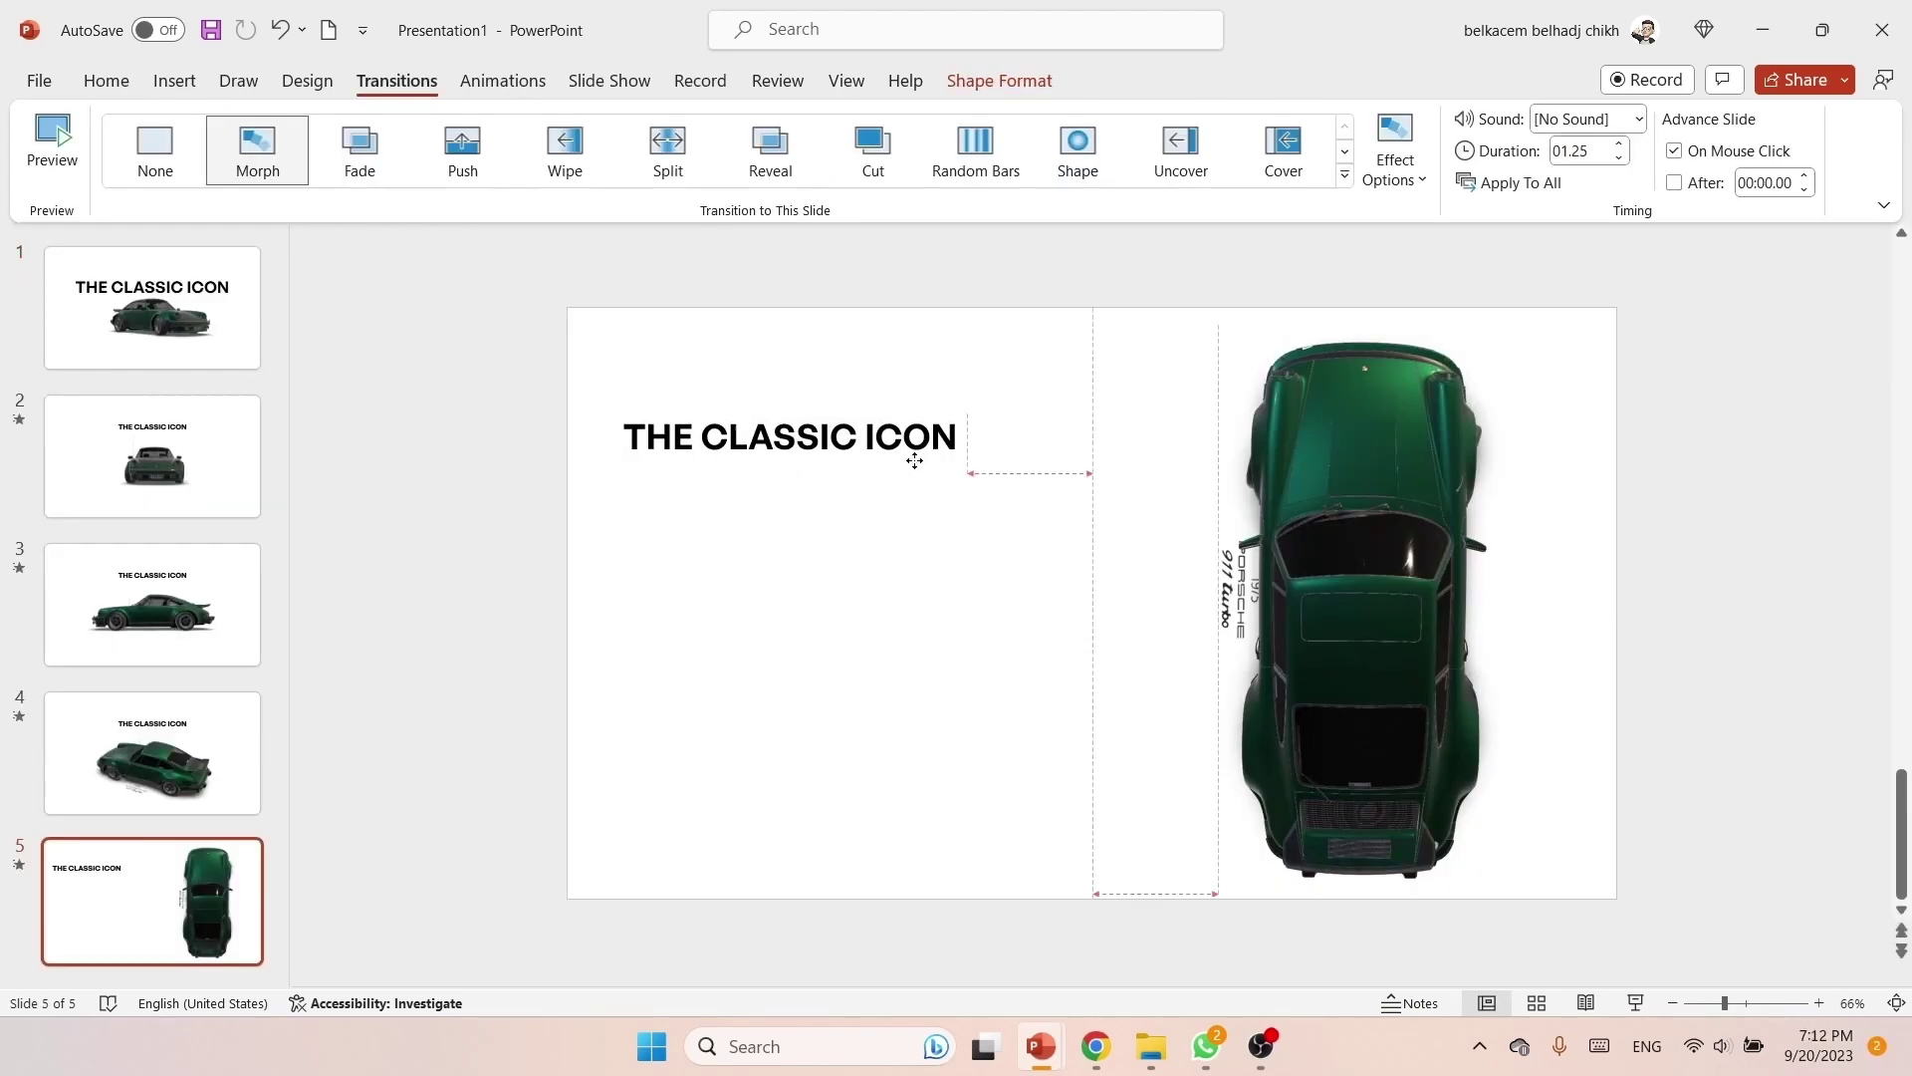
Step: Move THE CLASSIC ICON title right and the 3D car left, then show slide 4
{"action": "left_click_drag", "start_coordinate": [909, 456], "coordinate": [964, 460]}
{"action": "left_click", "coordinate": [1282, 596]}
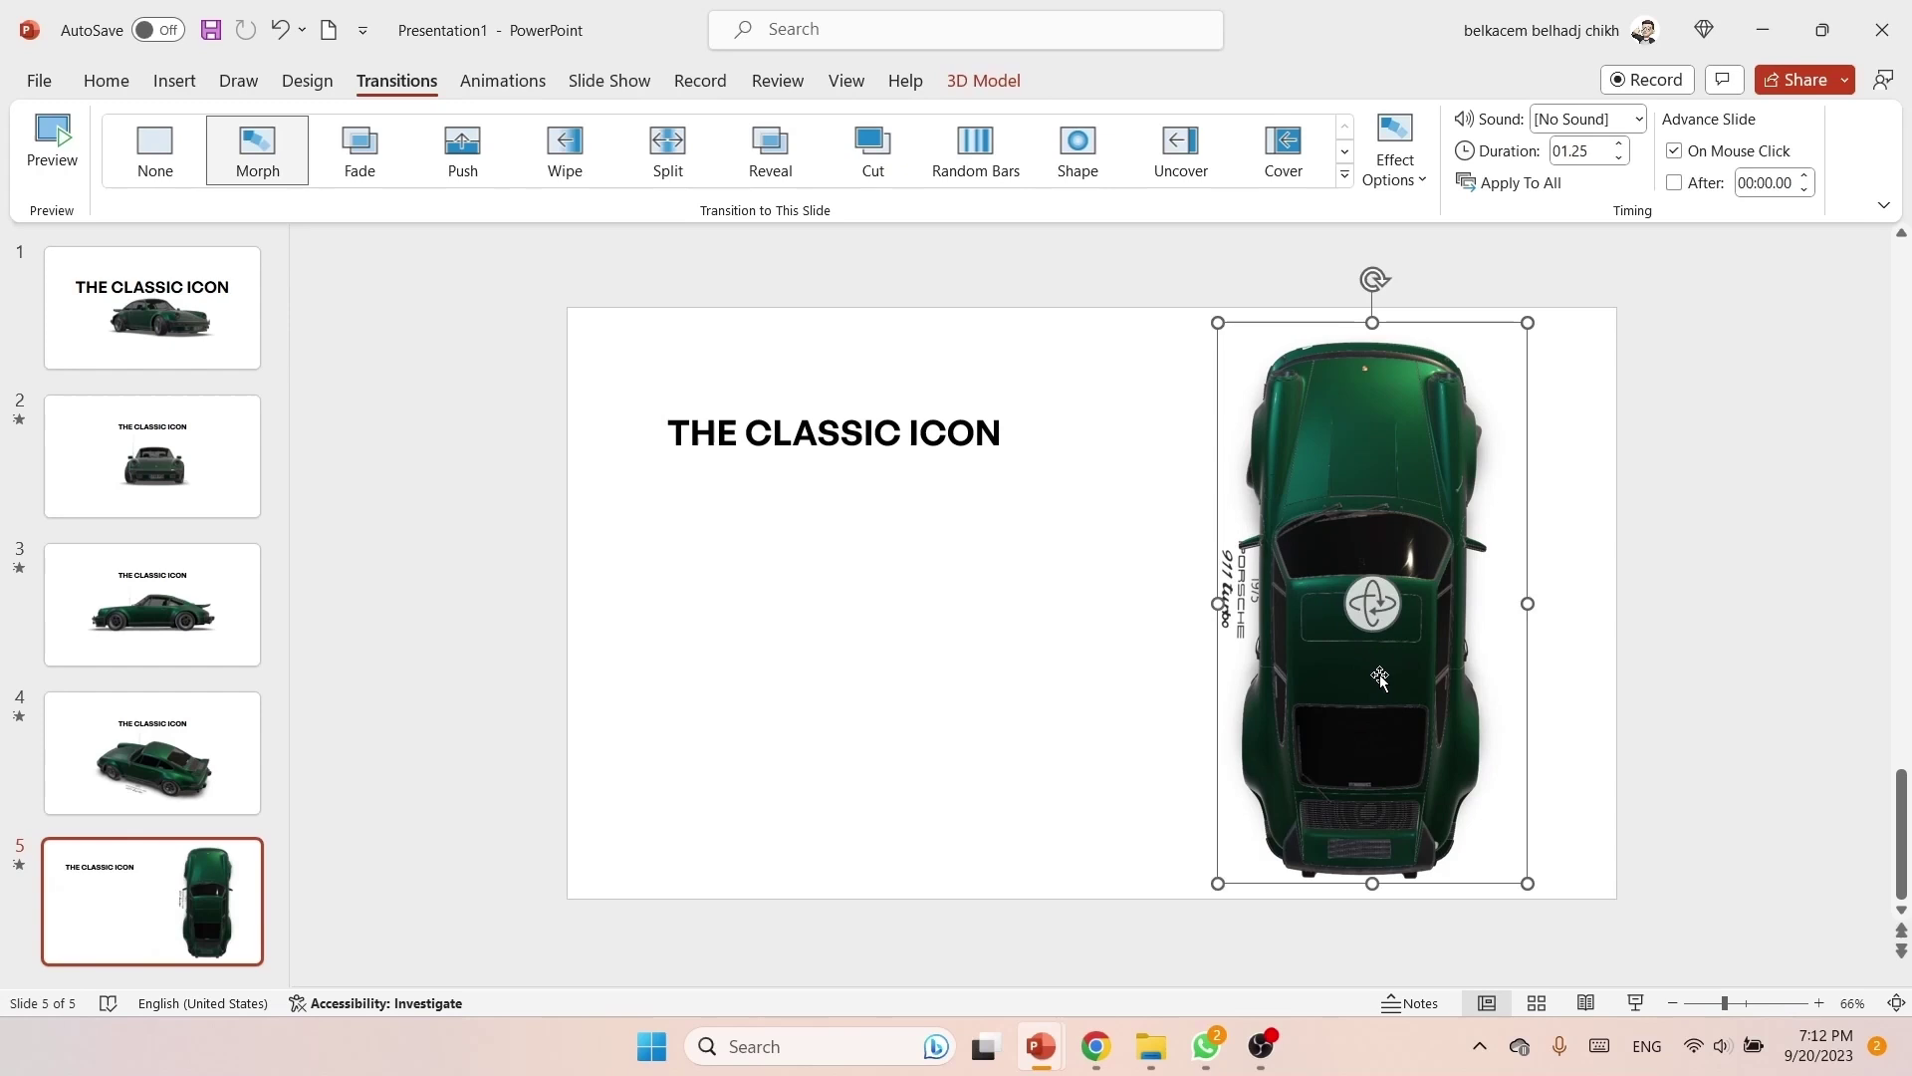
{"action": "left_click_drag", "start_coordinate": [1379, 678], "coordinate": [1352, 670]}
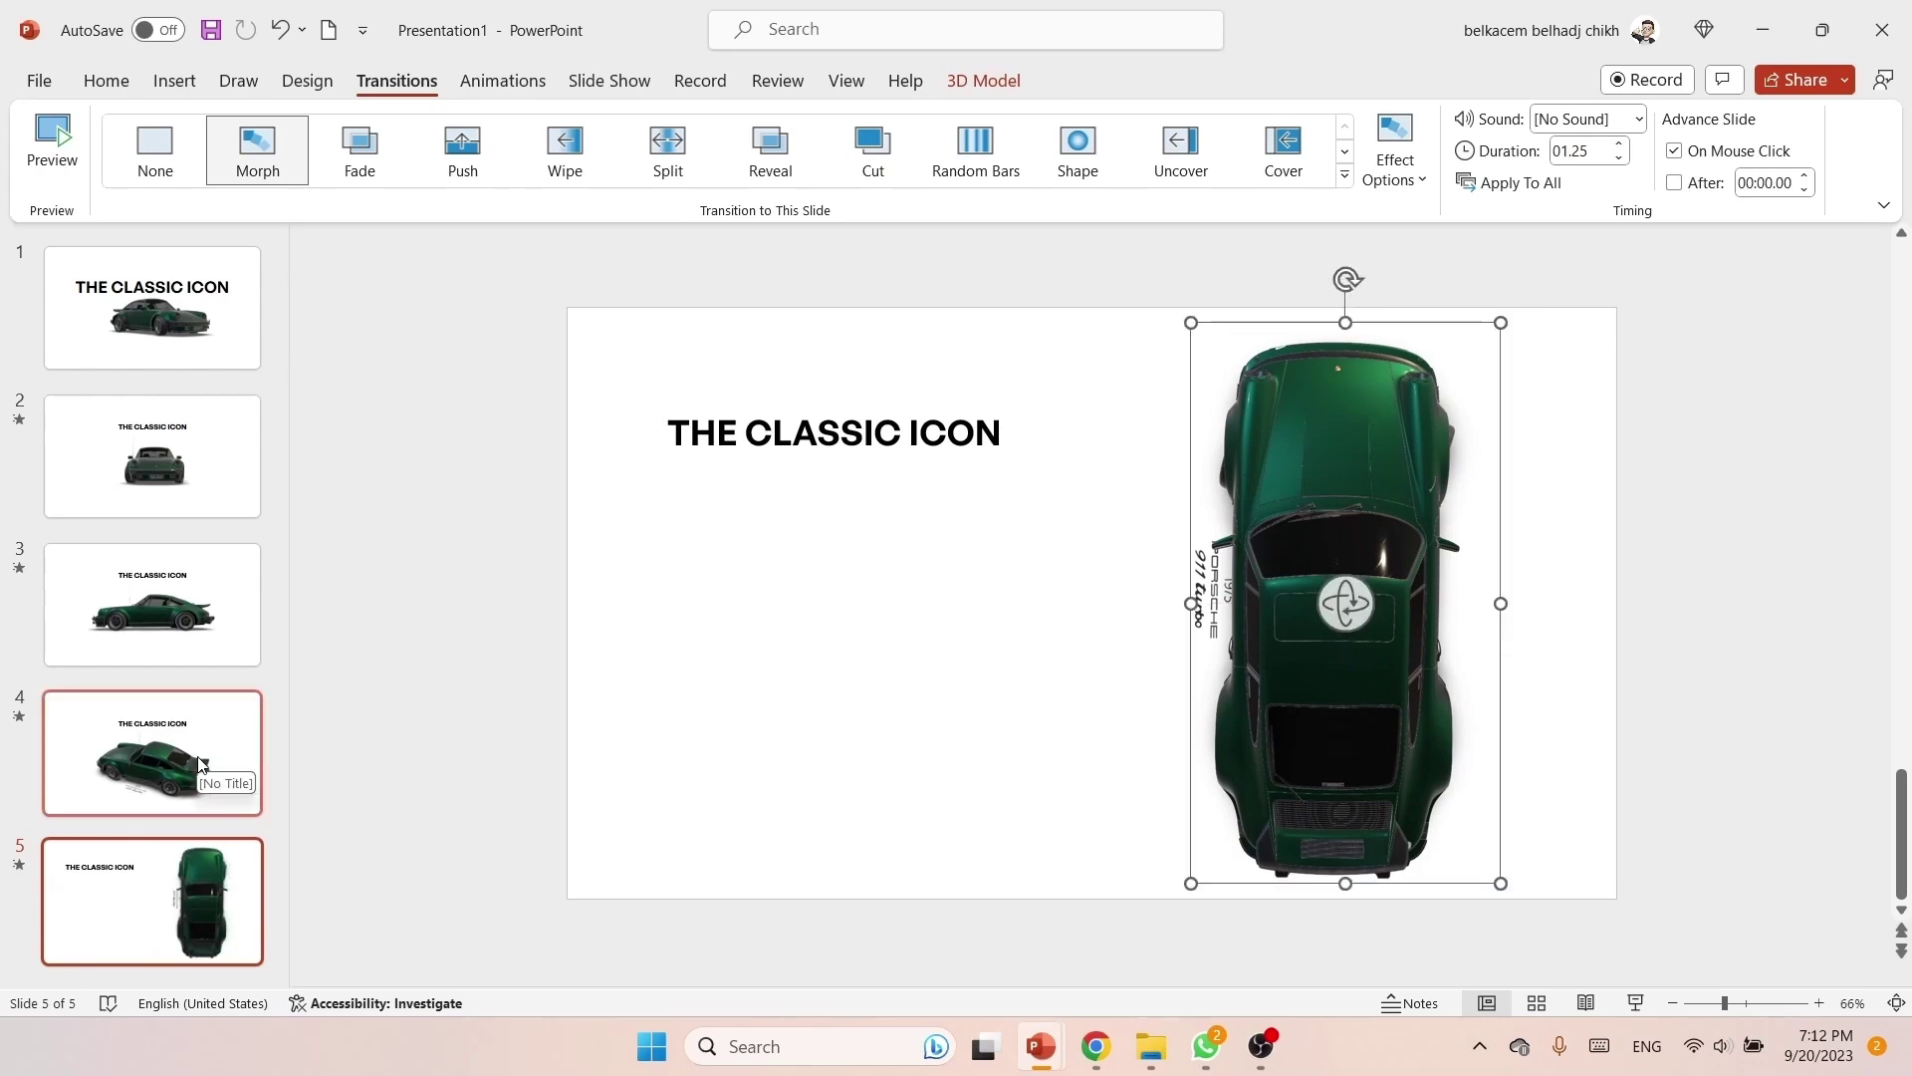
{"action": "left_click", "coordinate": [229, 767]}
{"action": "left_click", "coordinate": [1635, 1003]}
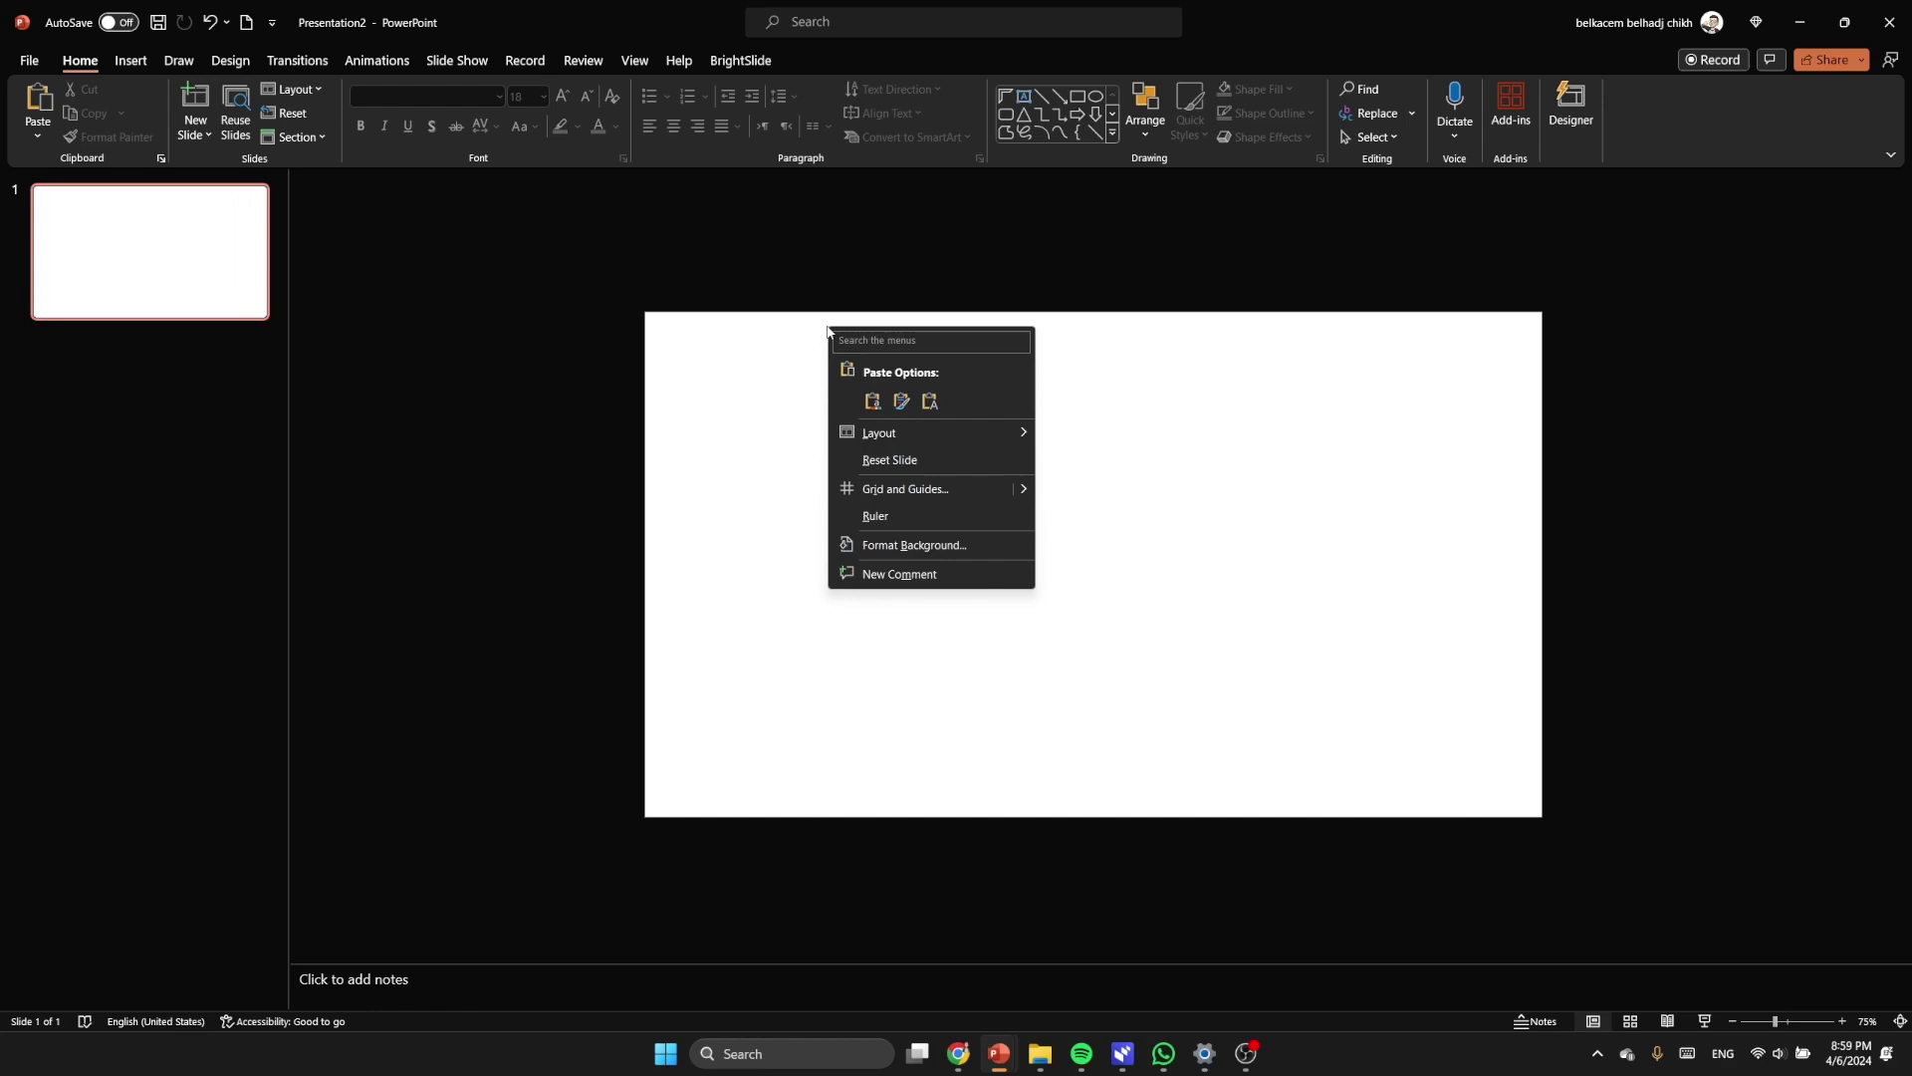
Step: Fill the blank slide's background with the black theme colour via Format Background
{"action": "left_click", "coordinate": [901, 545]}
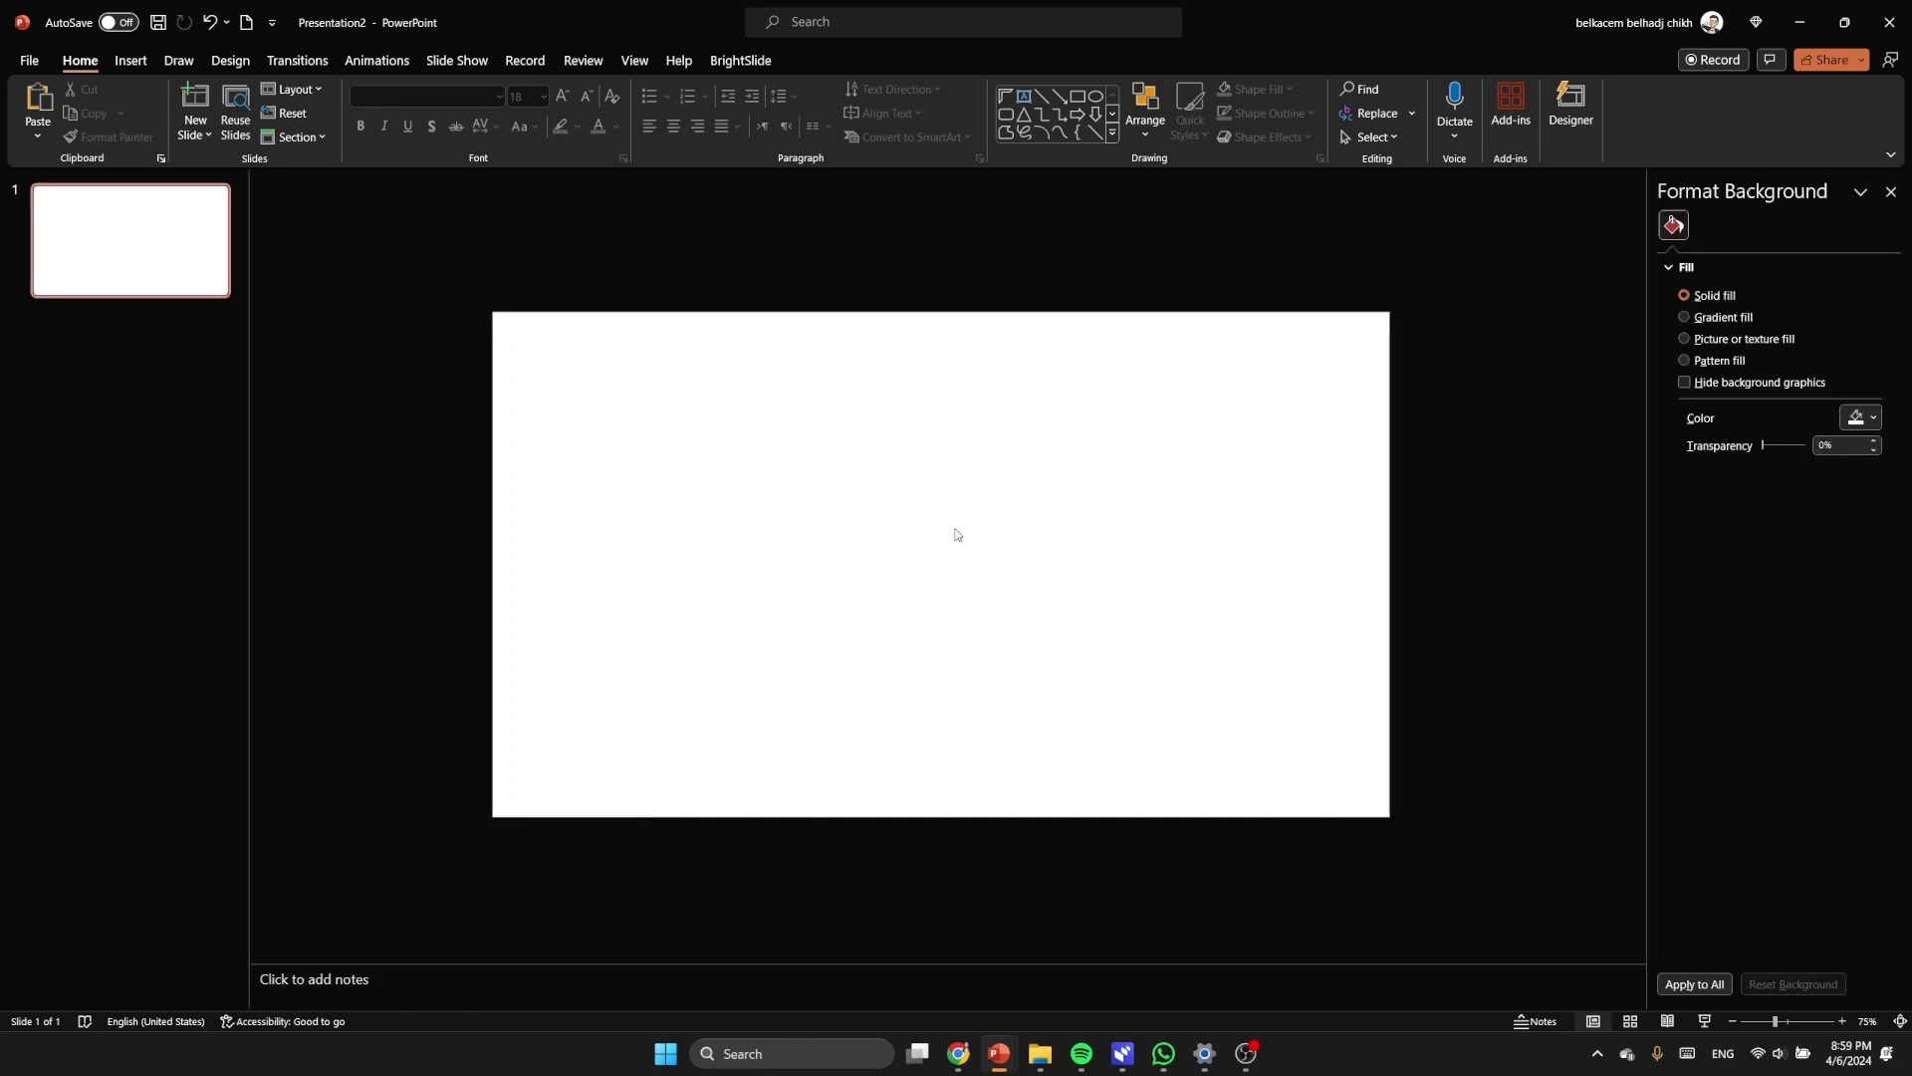
{"action": "left_click", "coordinate": [1854, 418]}
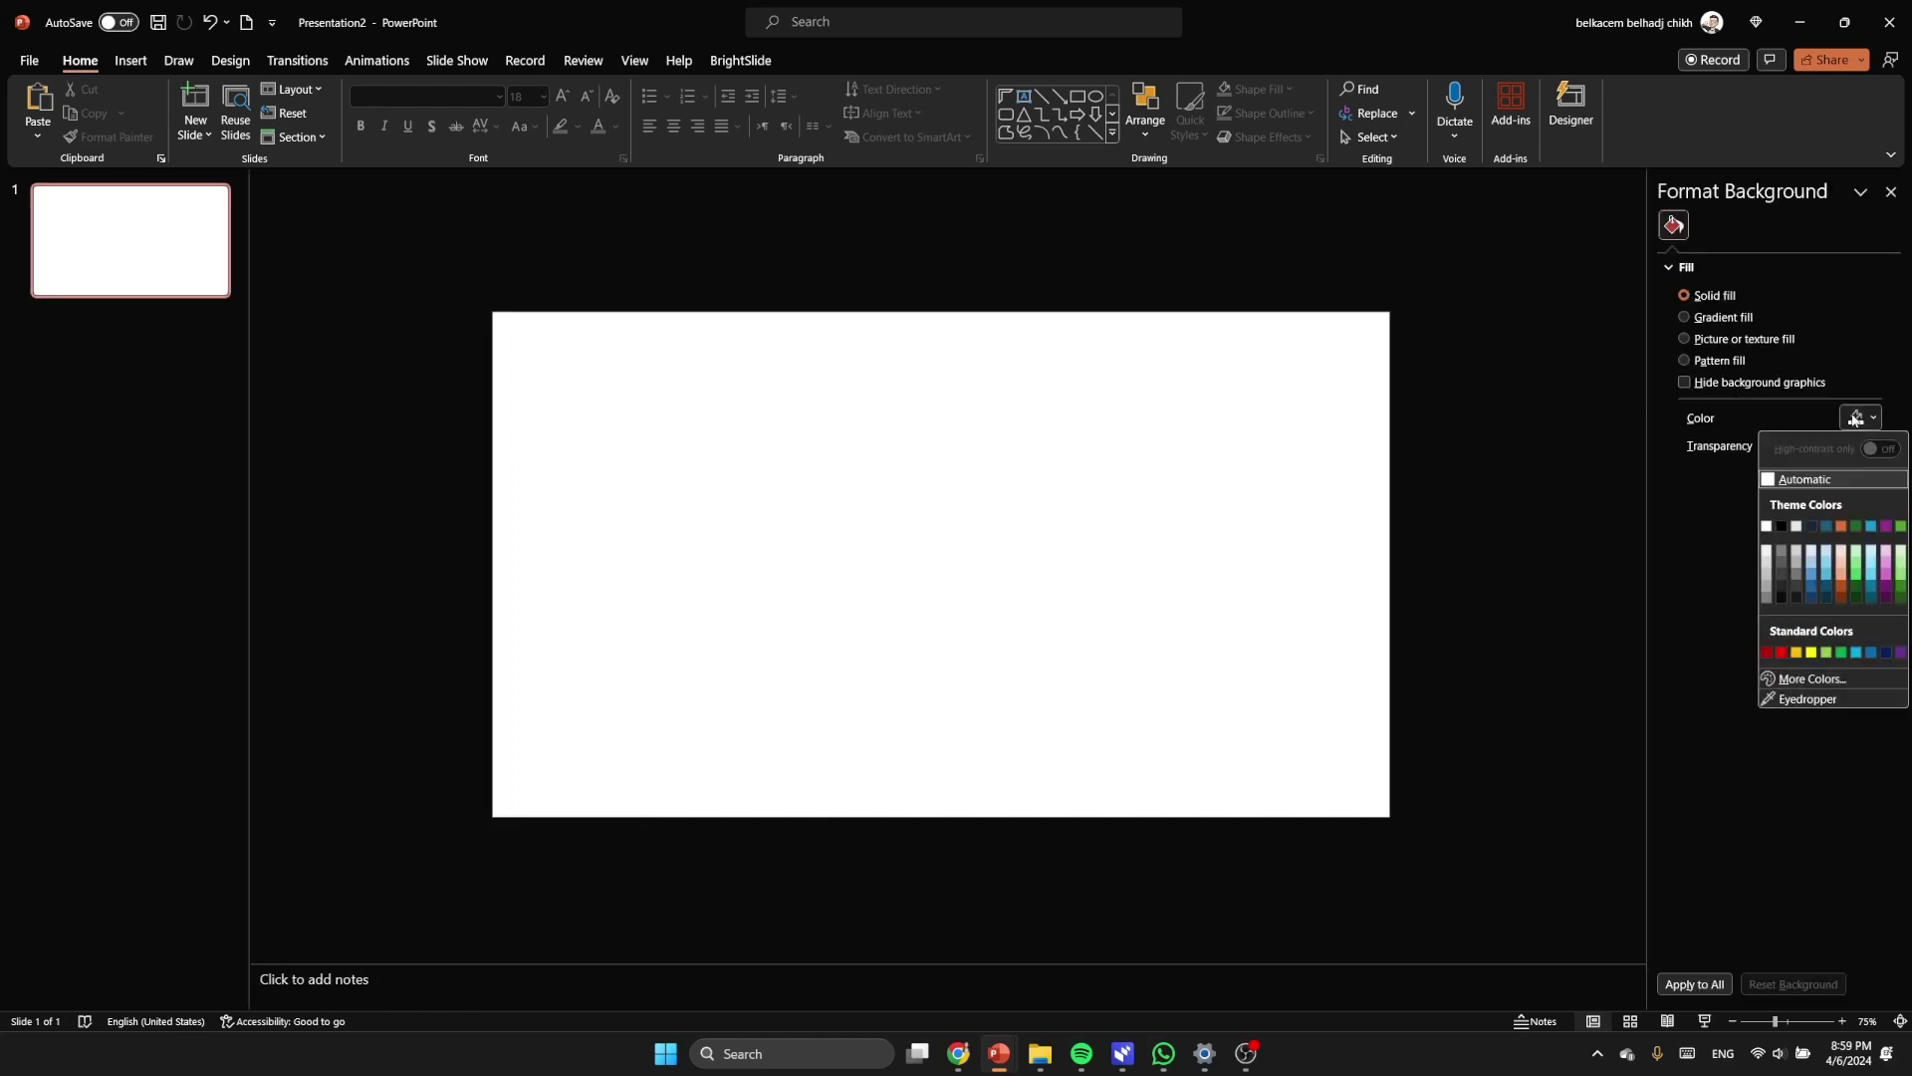
{"action": "left_click", "coordinate": [1781, 528]}
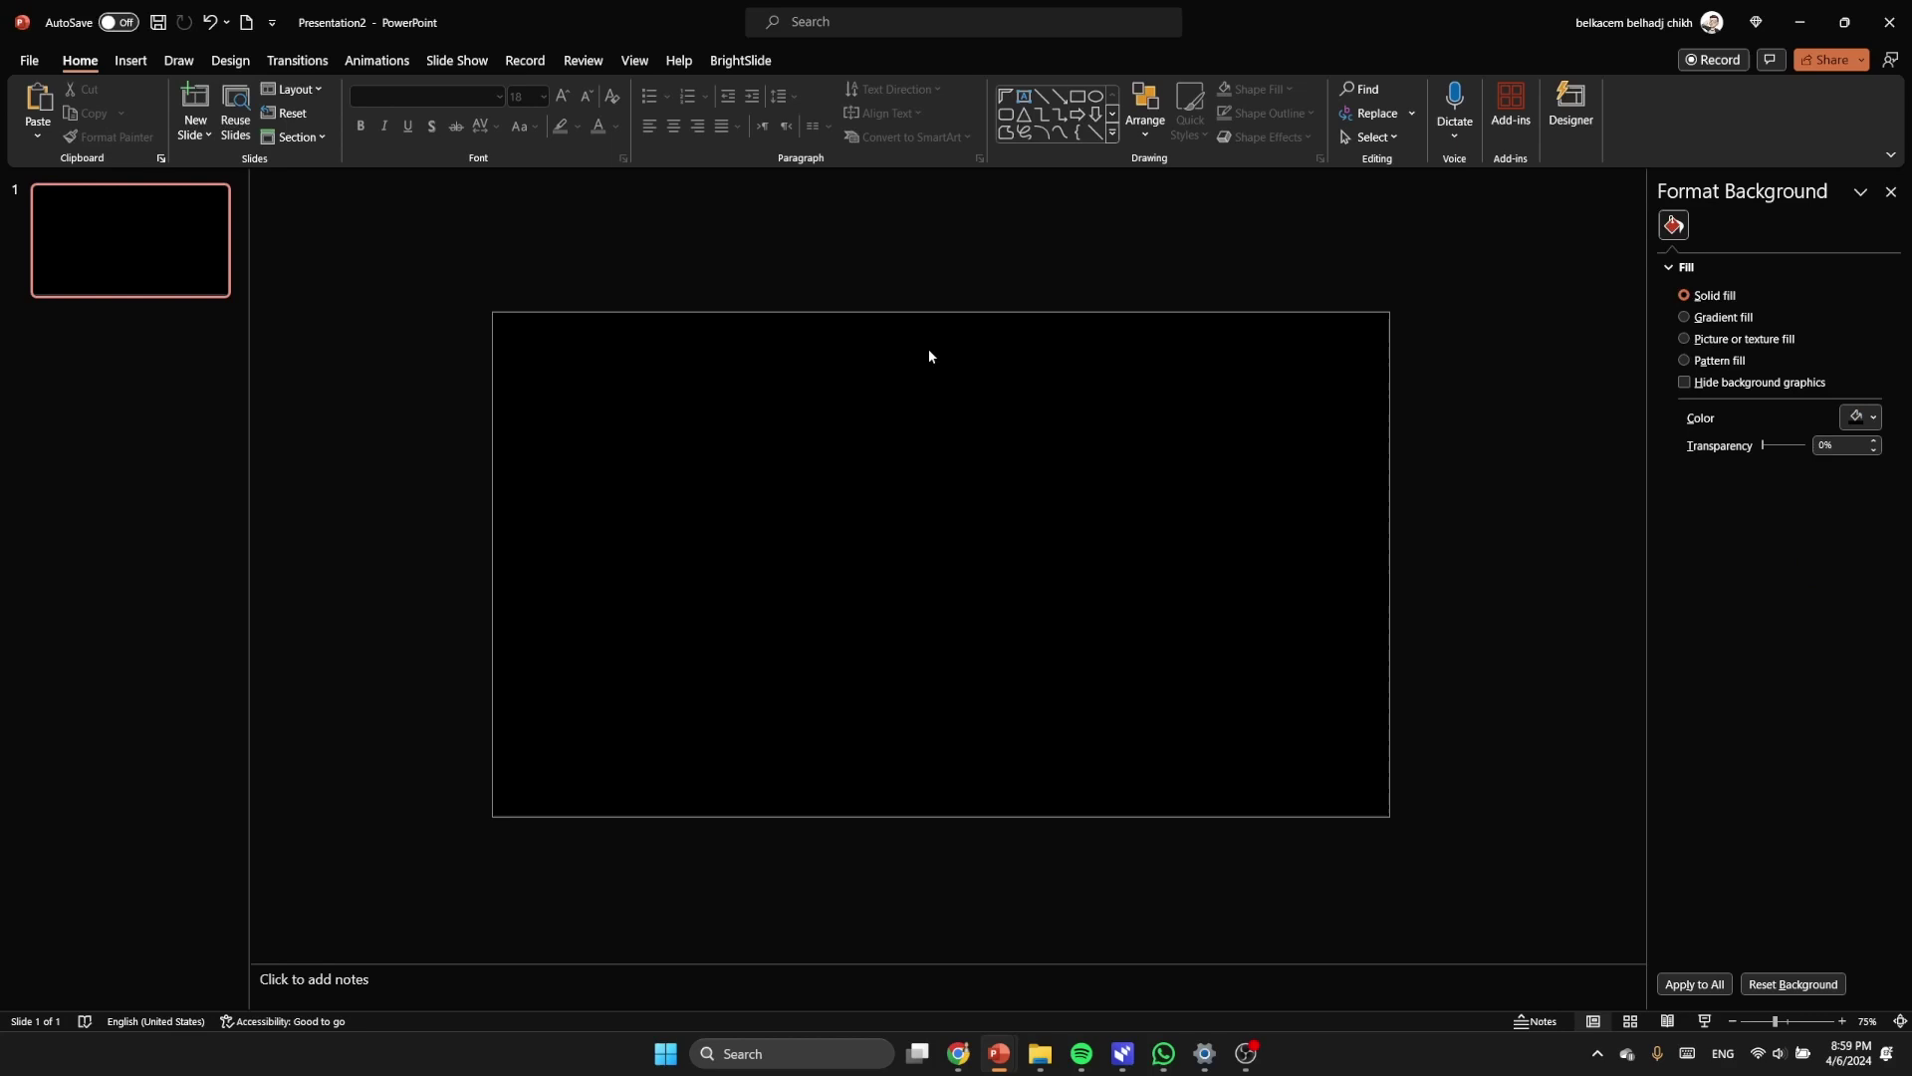
Step: Insert a white-text box above the slide and type the numbers 1 to 14 spaced apart
{"action": "left_click", "coordinate": [134, 64]}
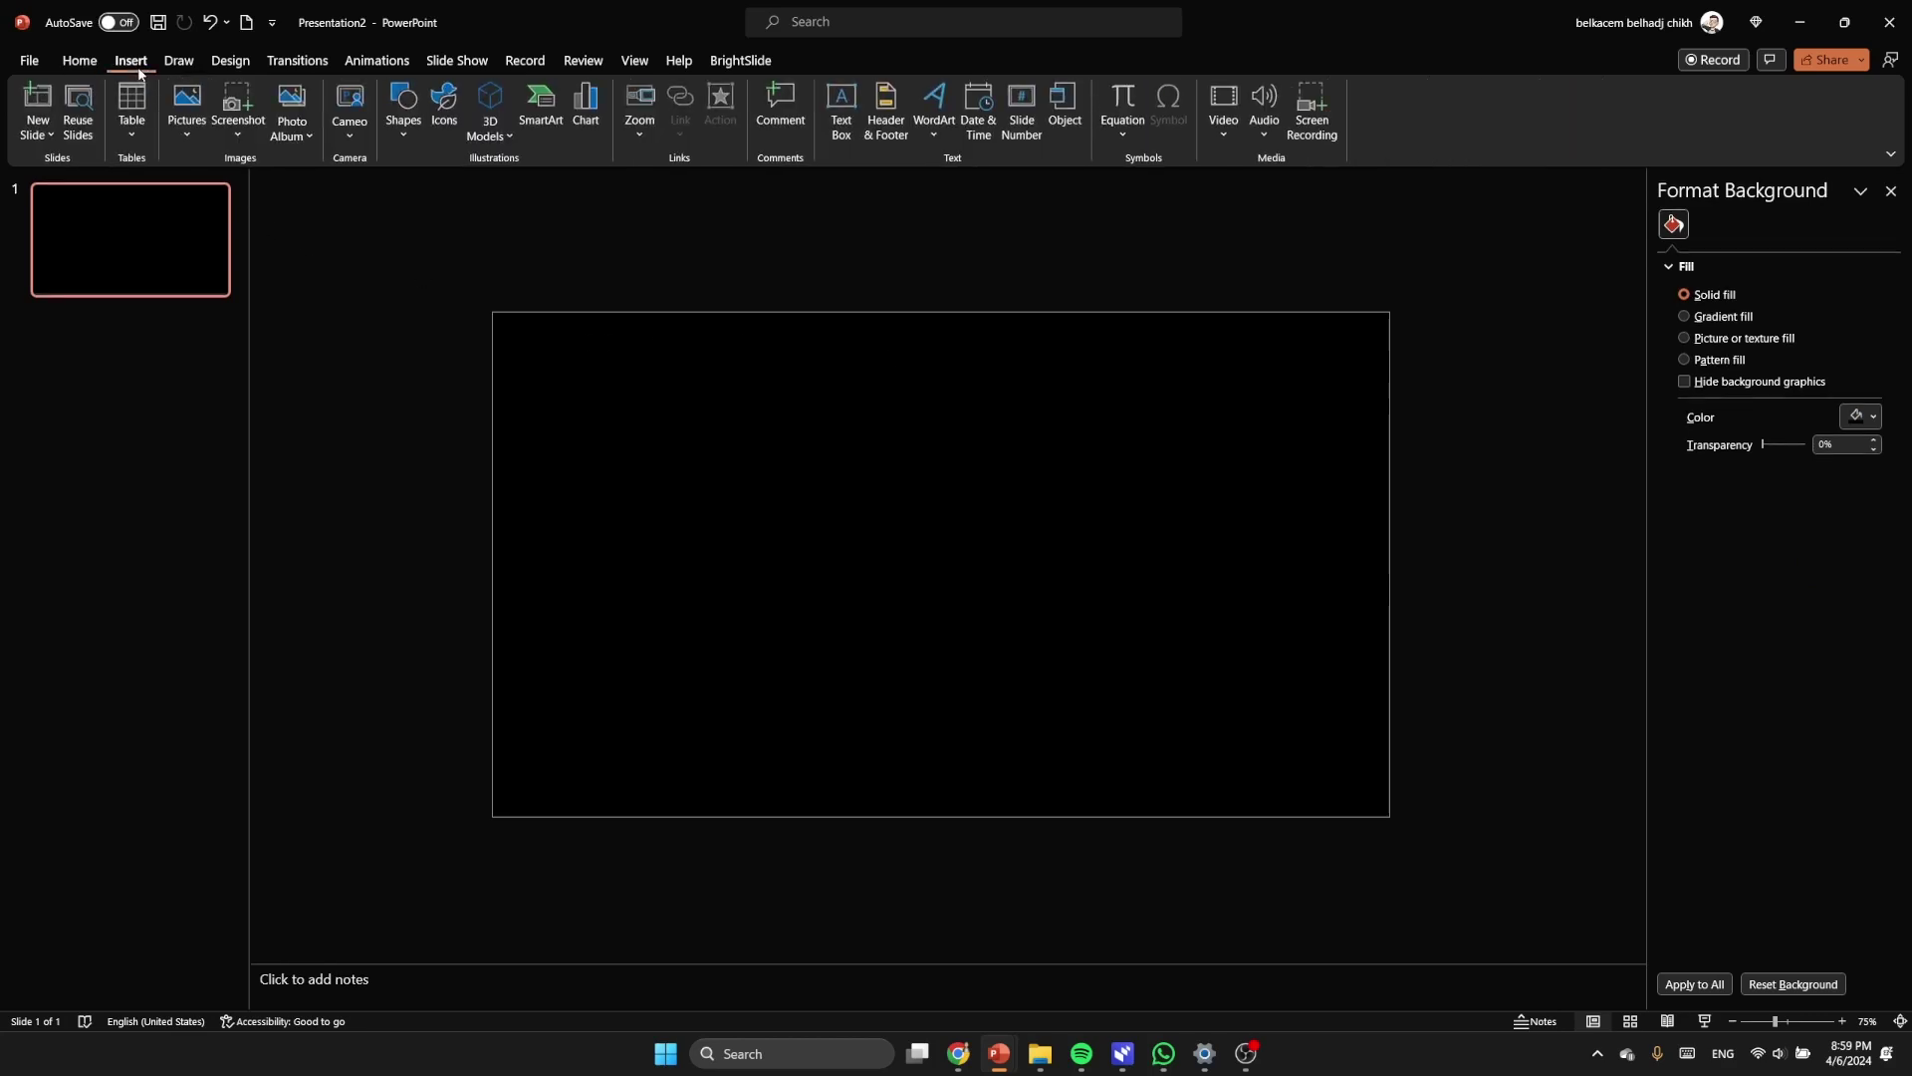
{"action": "left_click", "coordinate": [849, 131]}
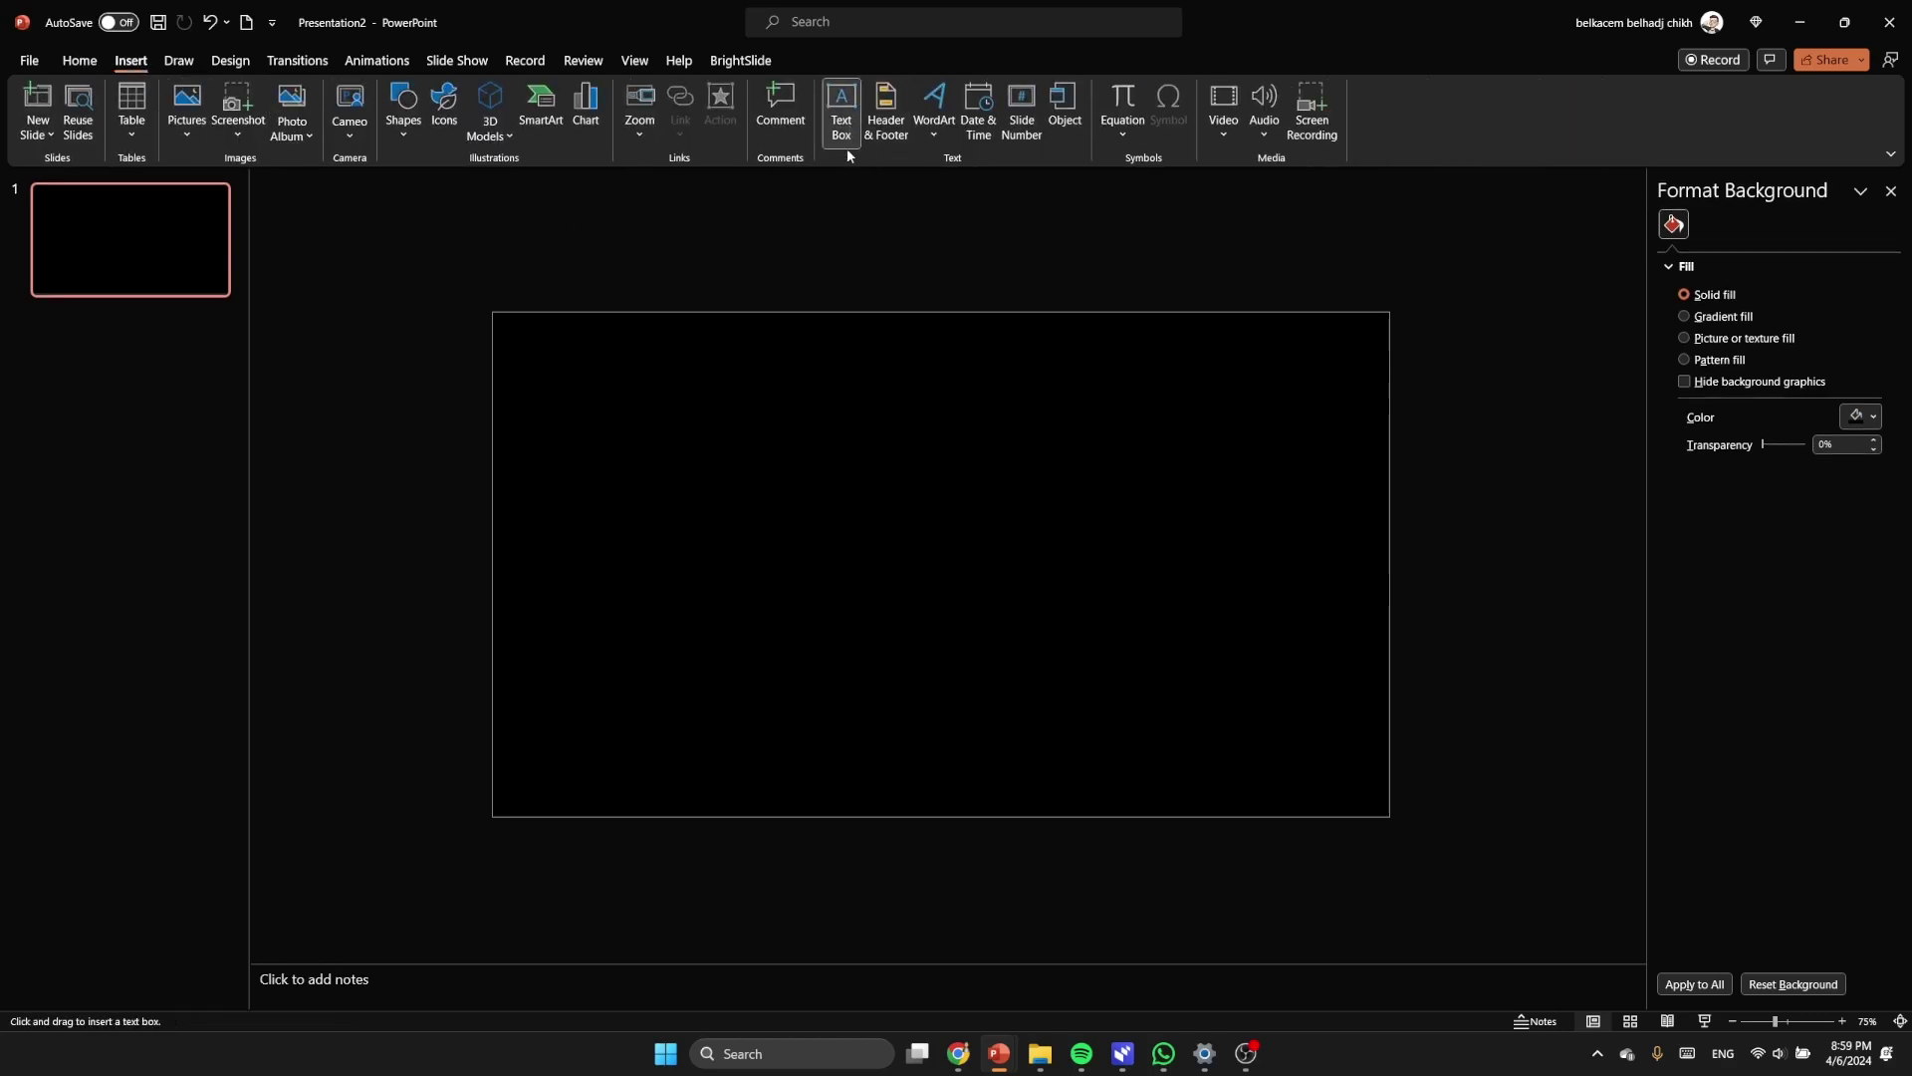
{"action": "left_click", "coordinate": [694, 275]}
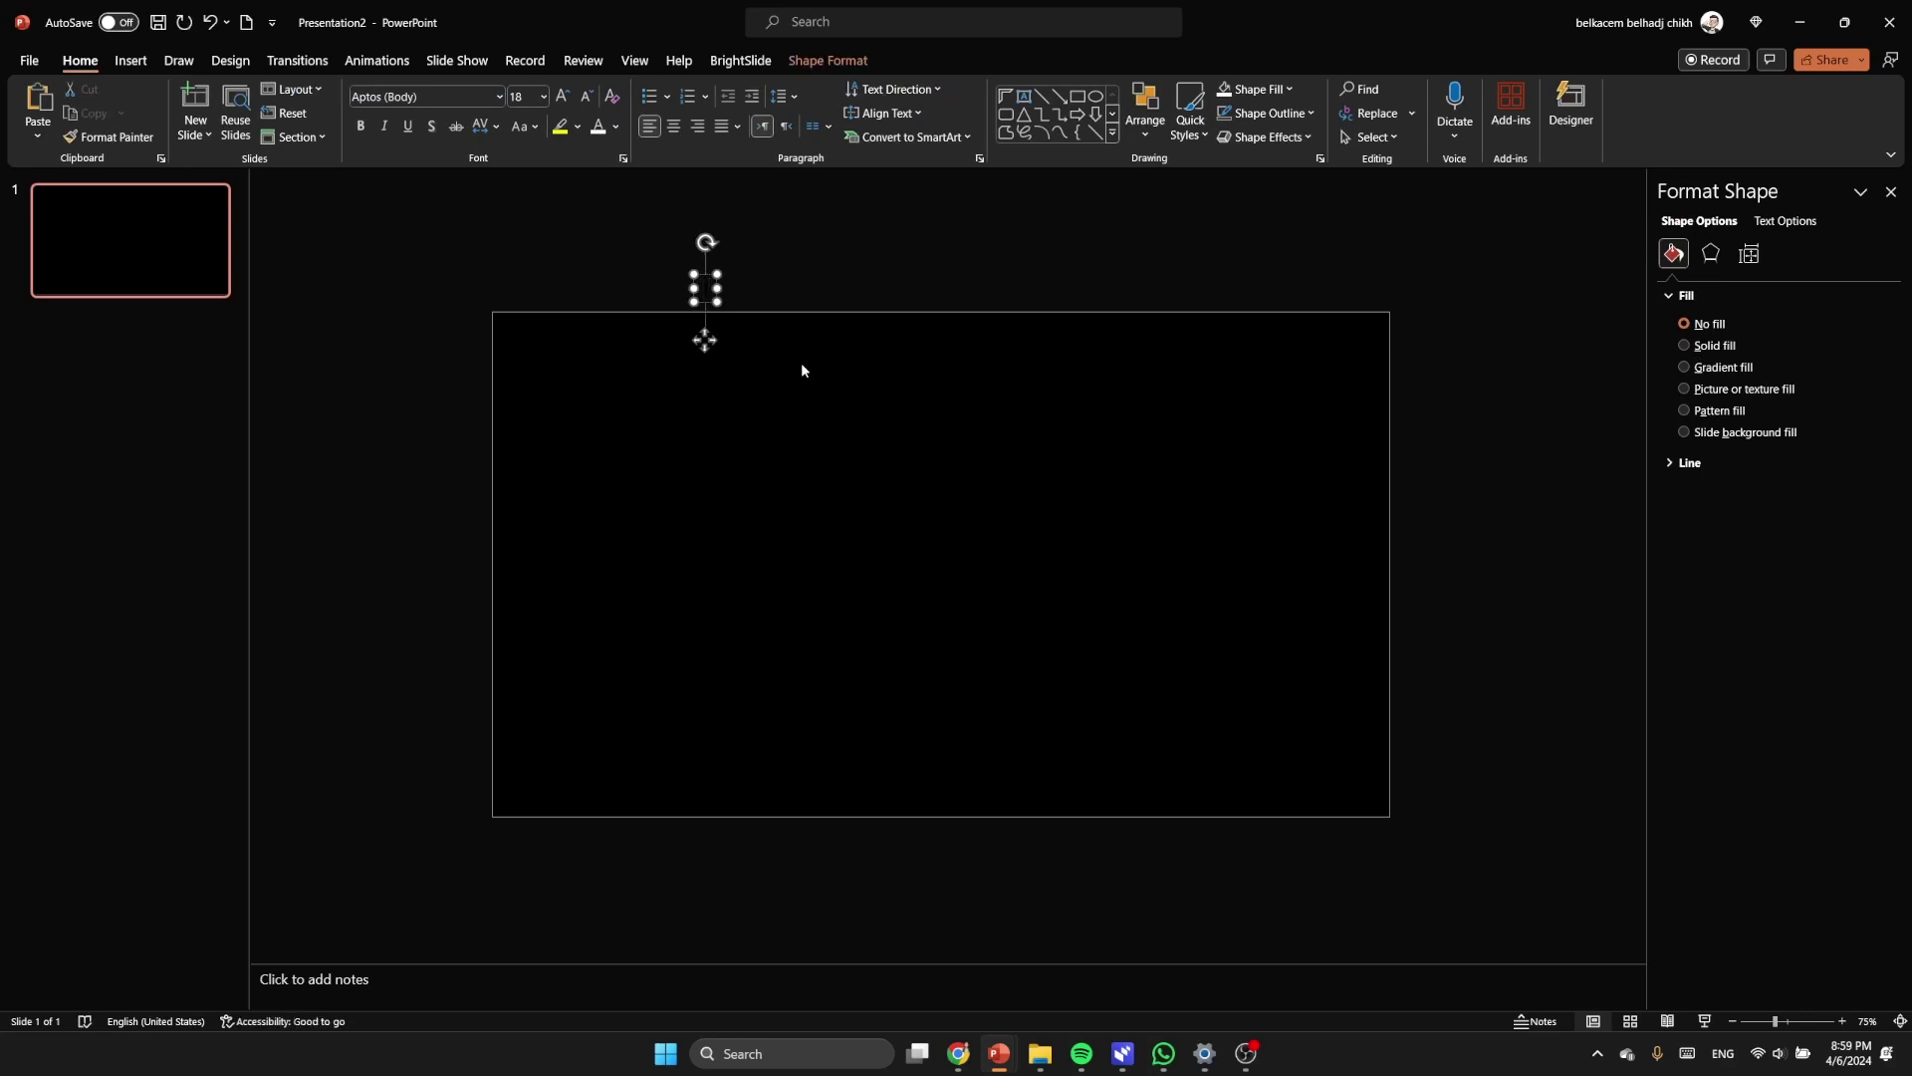
{"action": "left_click", "coordinate": [707, 339]}
{"action": "left_click", "coordinate": [615, 126]}
{"action": "left_click", "coordinate": [597, 215]}
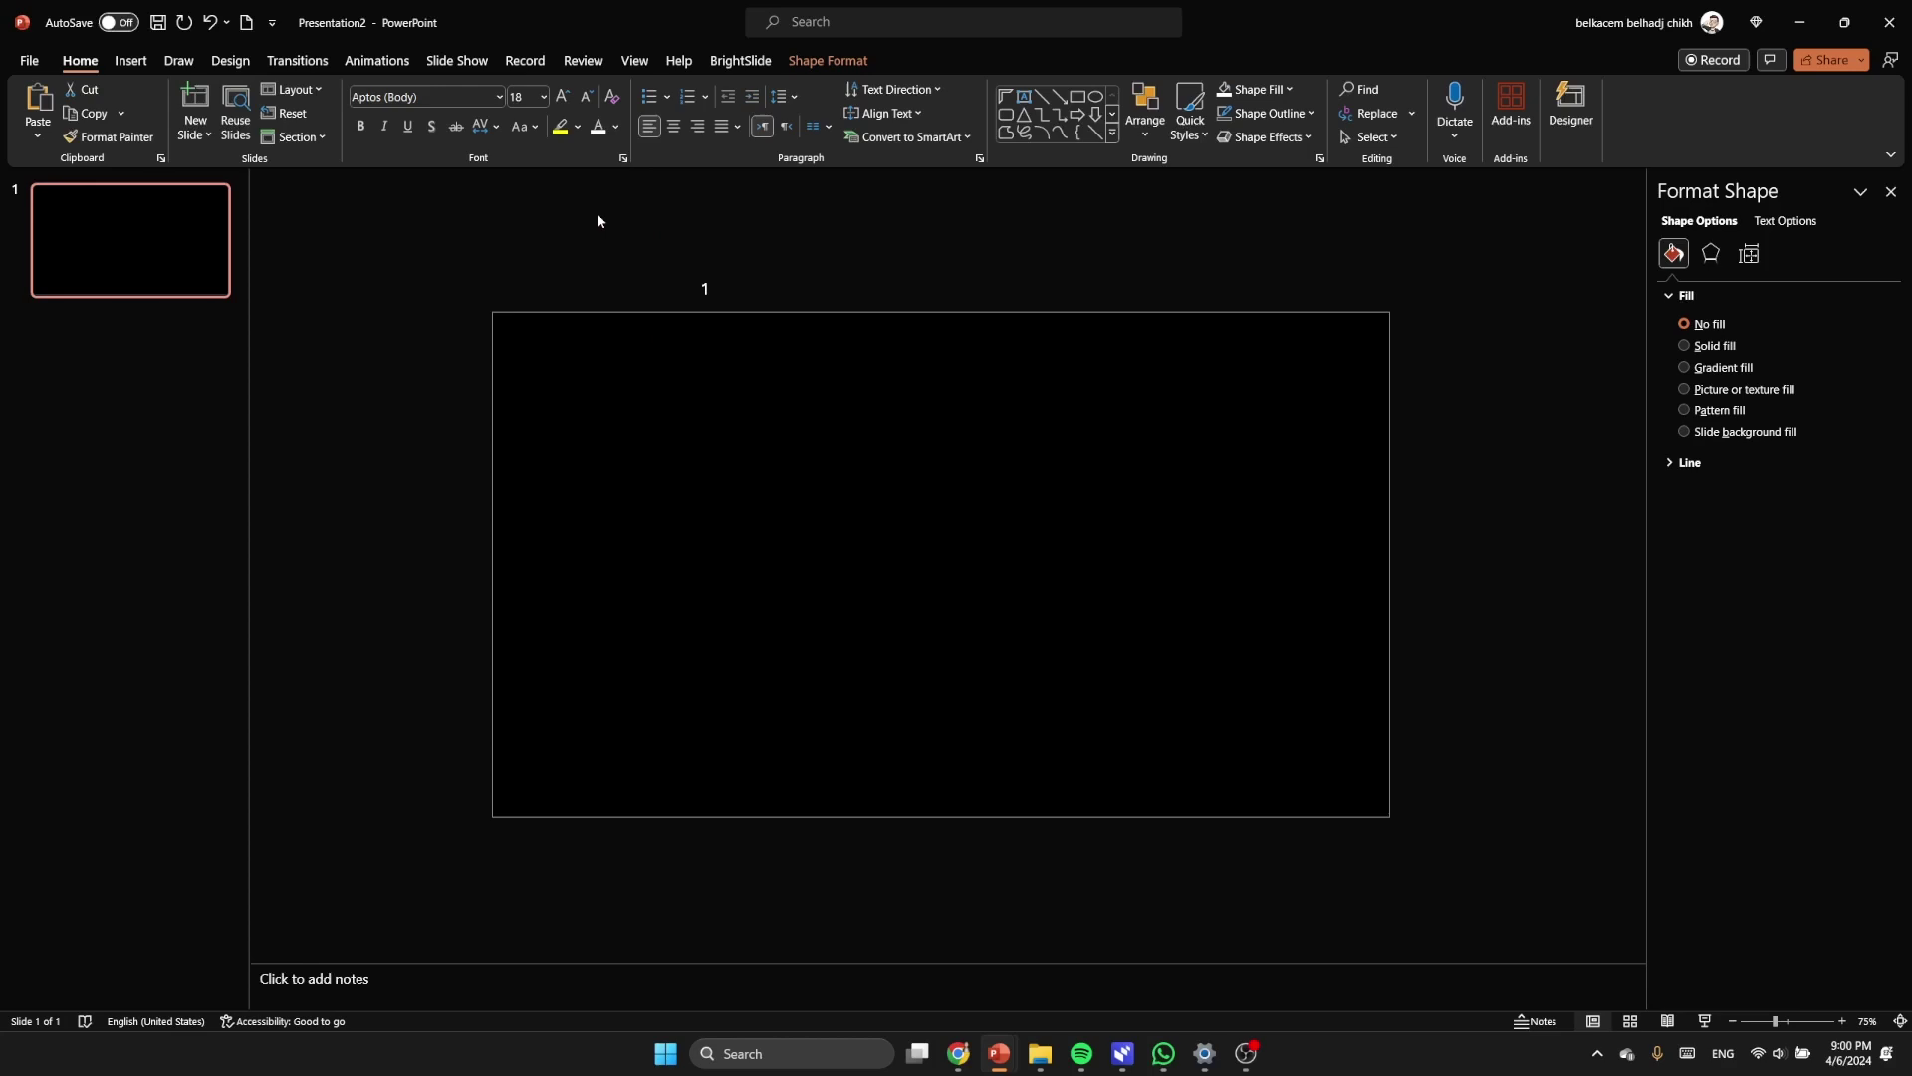
{"action": "left_click", "coordinate": [710, 289]}
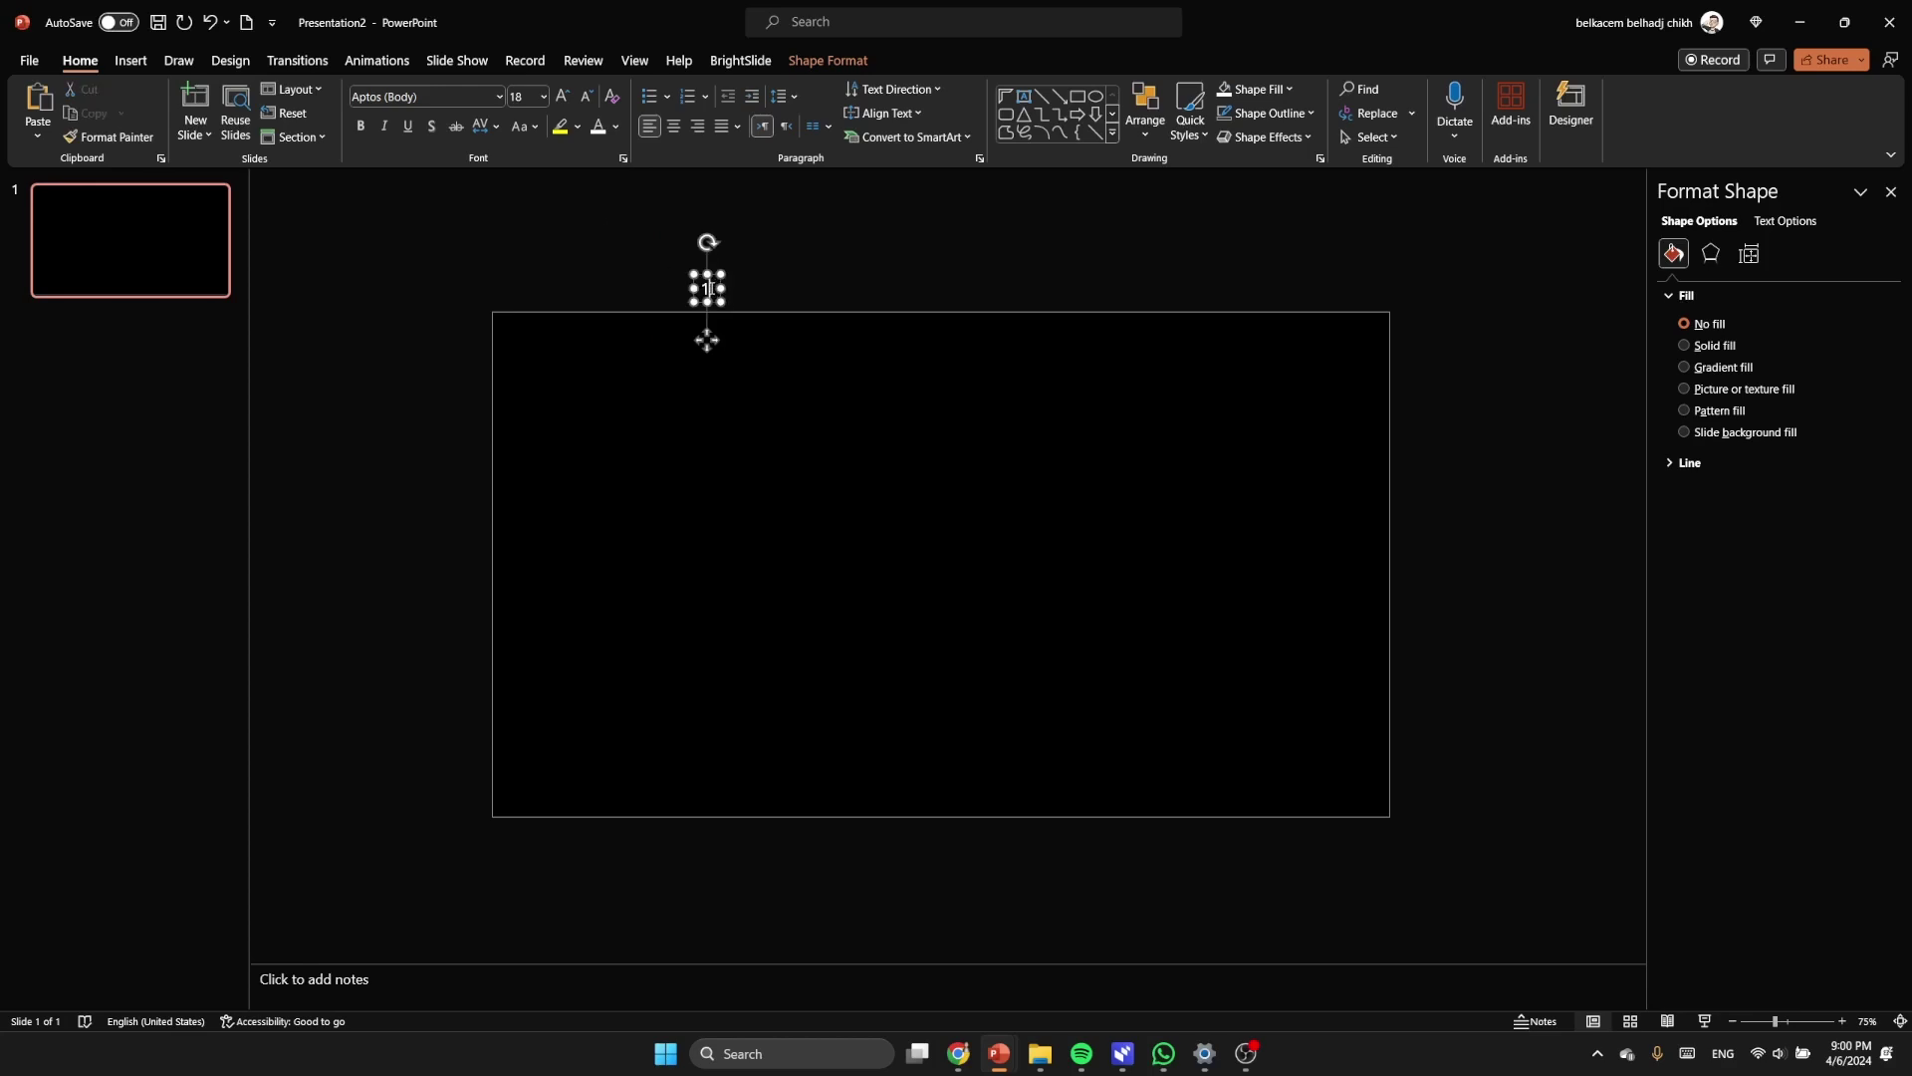
{"action": "scroll", "coordinate": [709, 289], "scroll_direction": "up", "scroll_amount": 10}
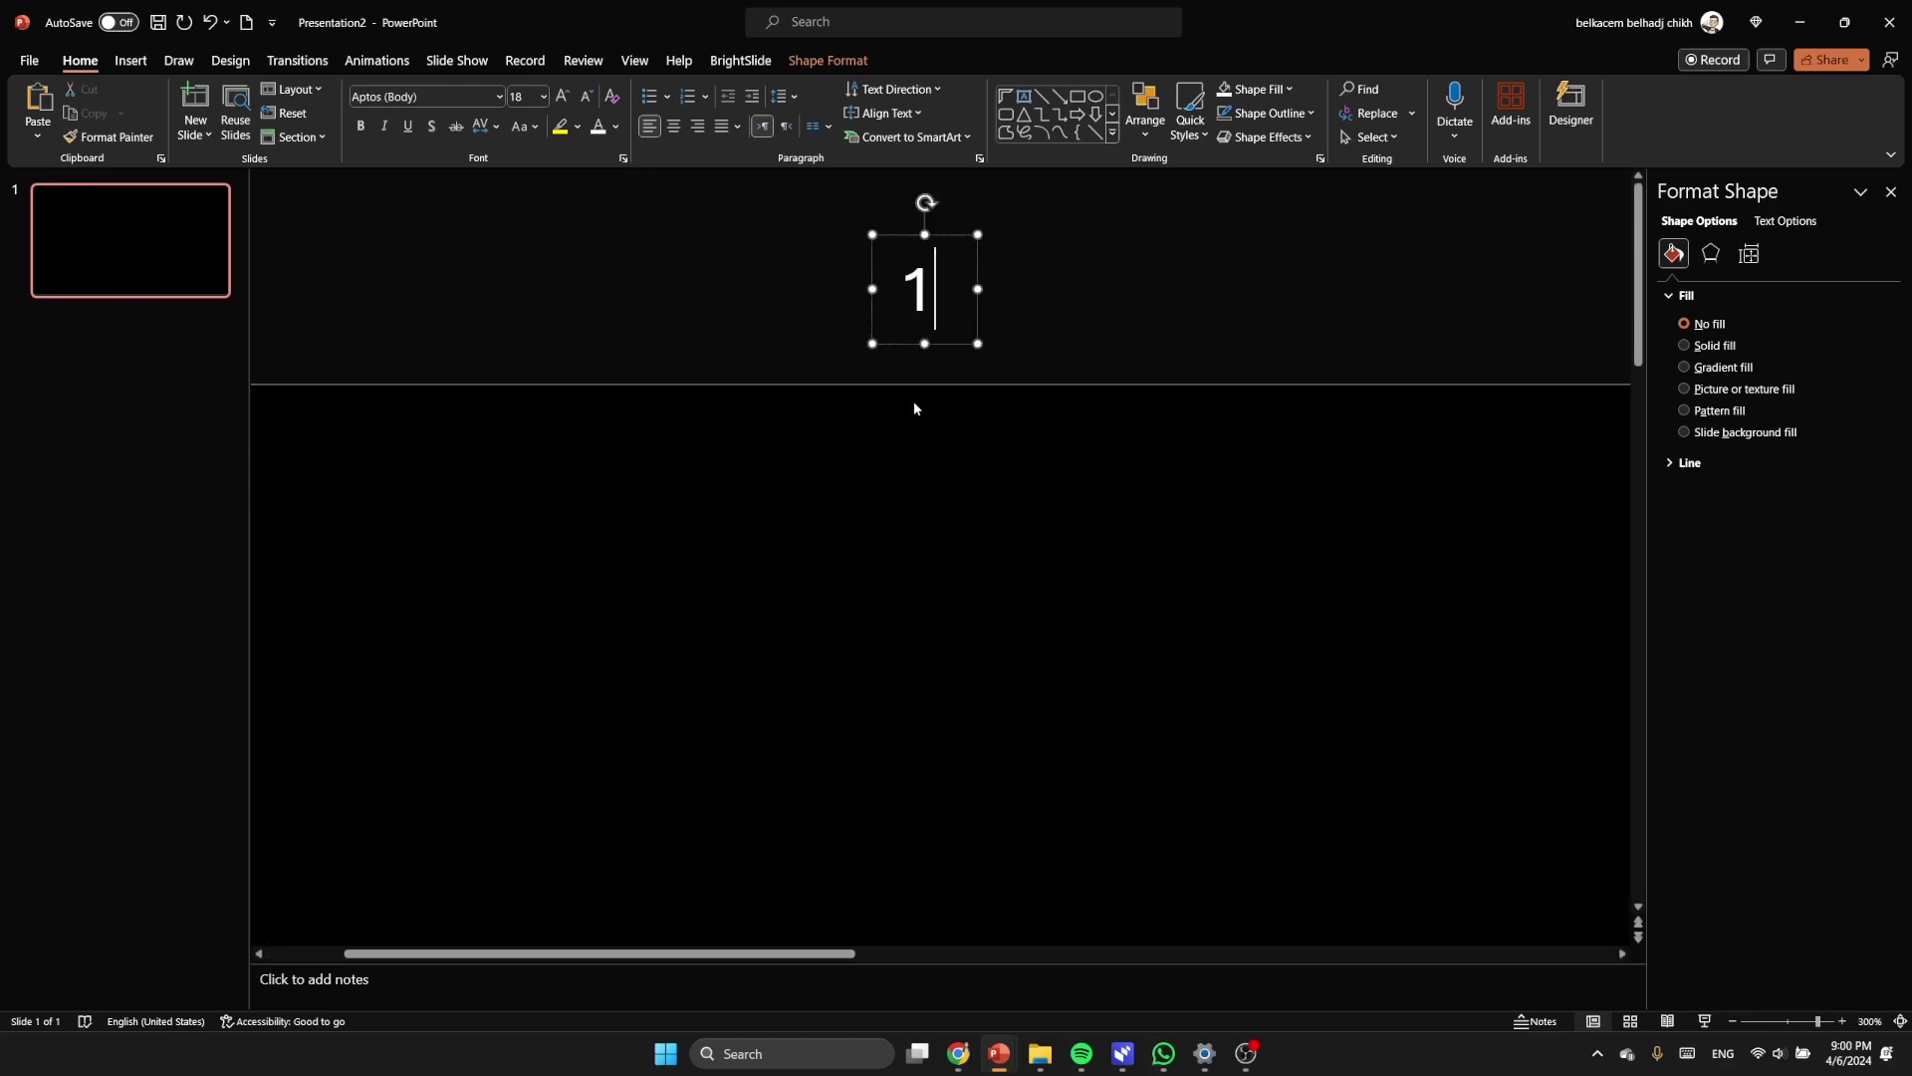
{"action": "key", "text": "BackSpace"}
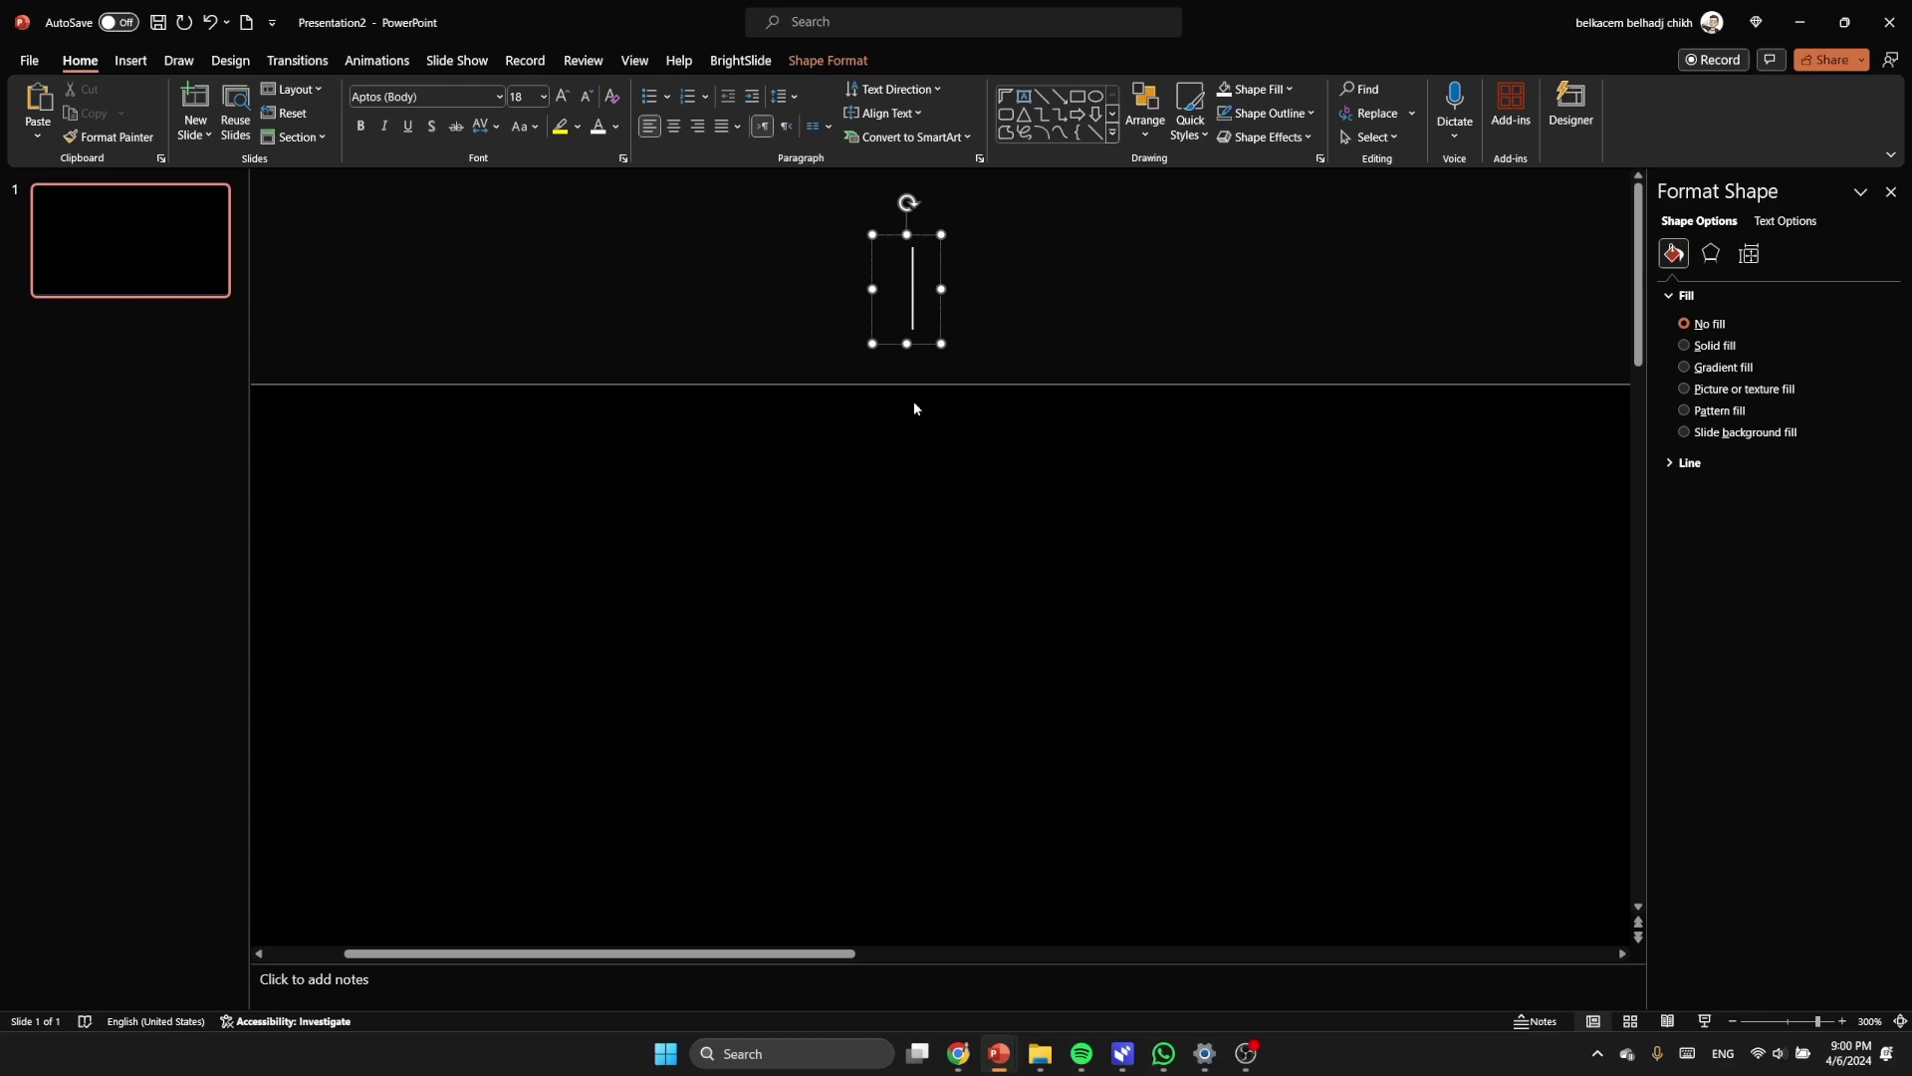
{"action": "type", "text": "1"}
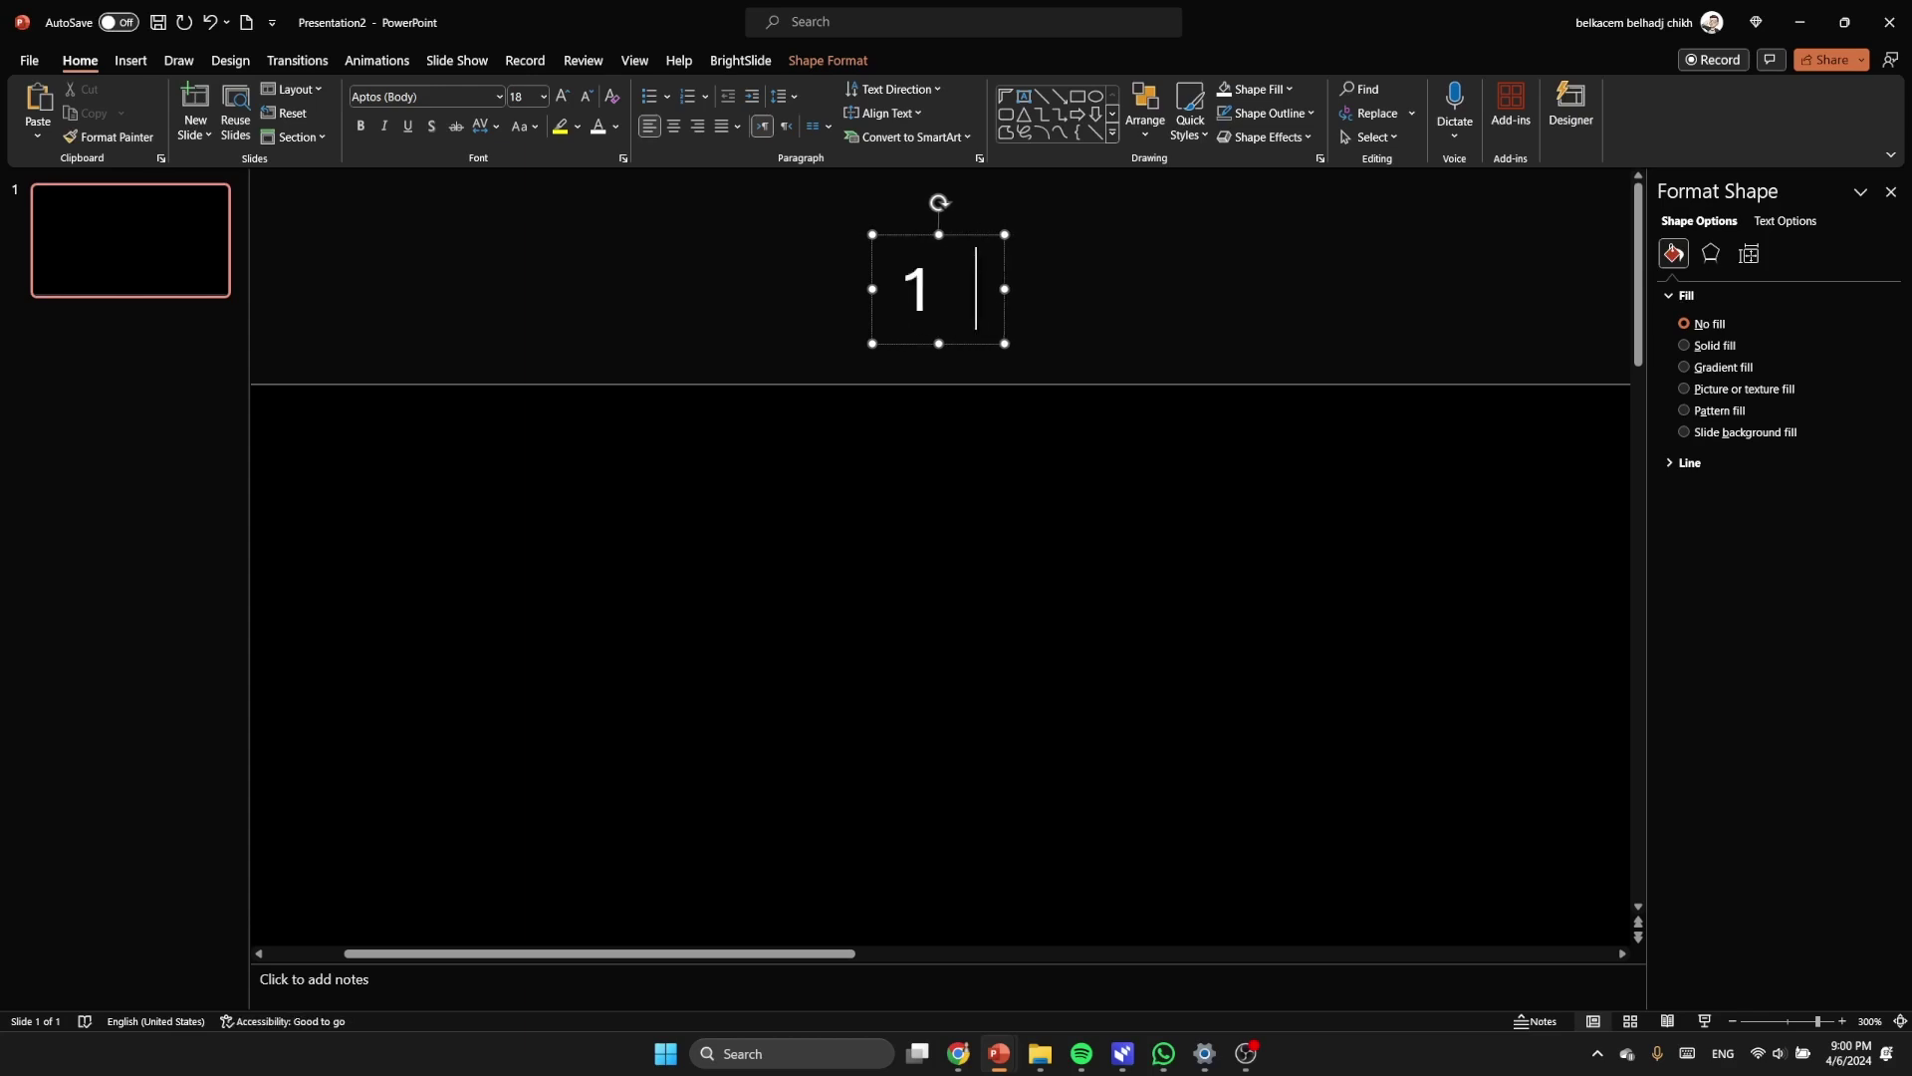
{"action": "type", "text": "     2    "}
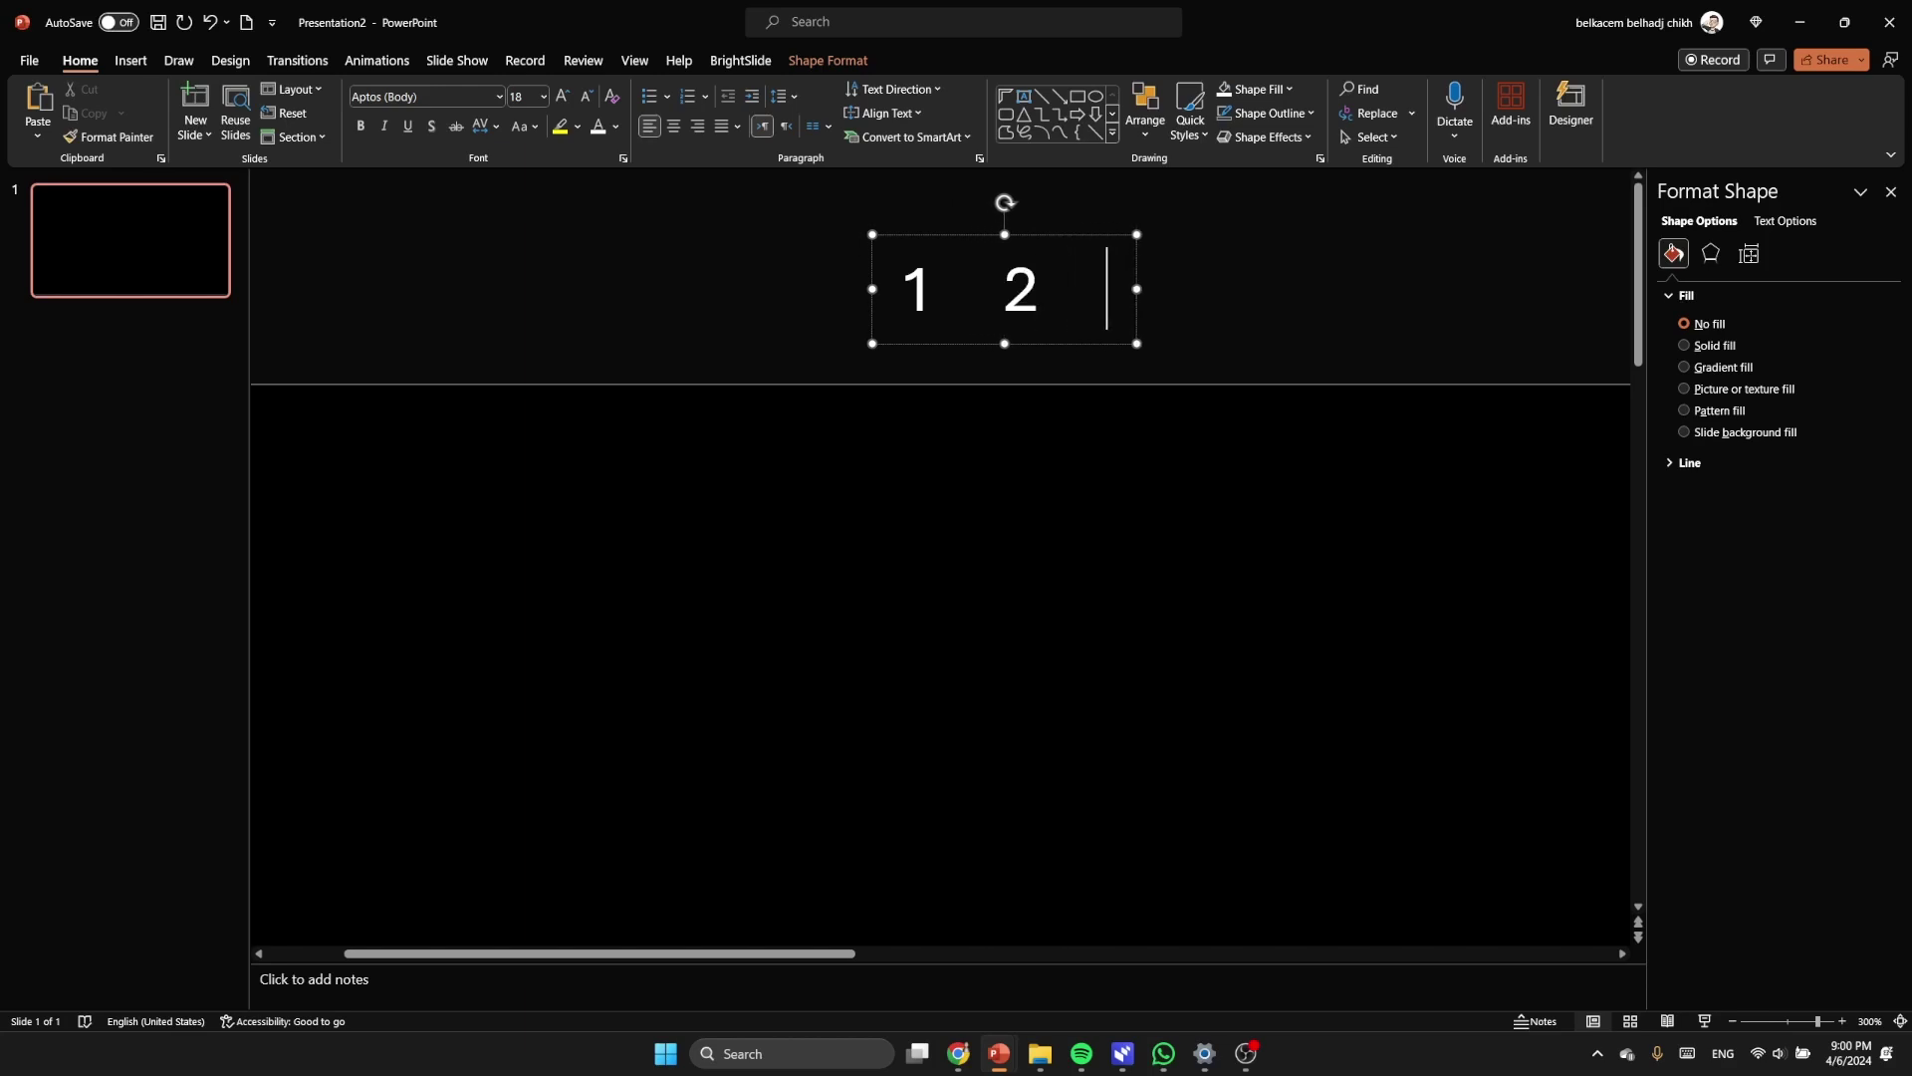
{"action": "type", "text": "3    "}
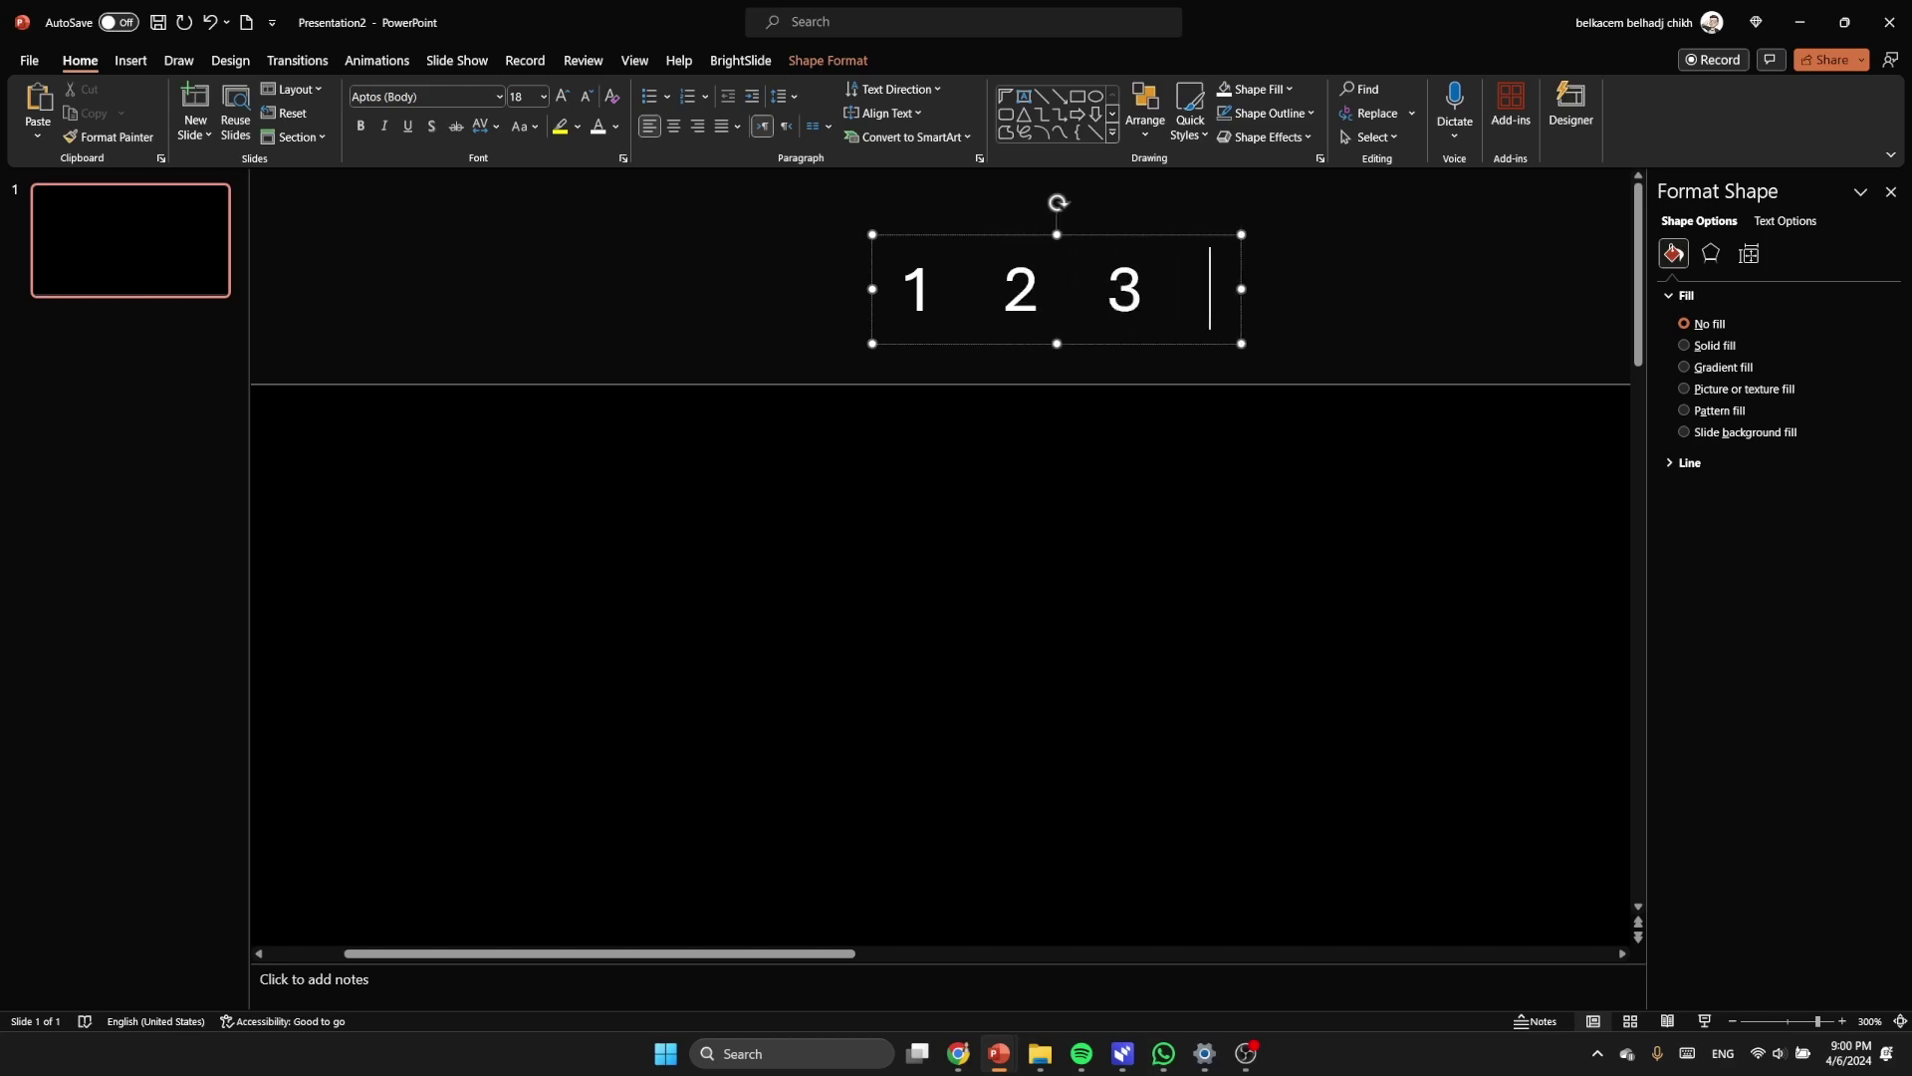
{"action": "type", "text": "4    "}
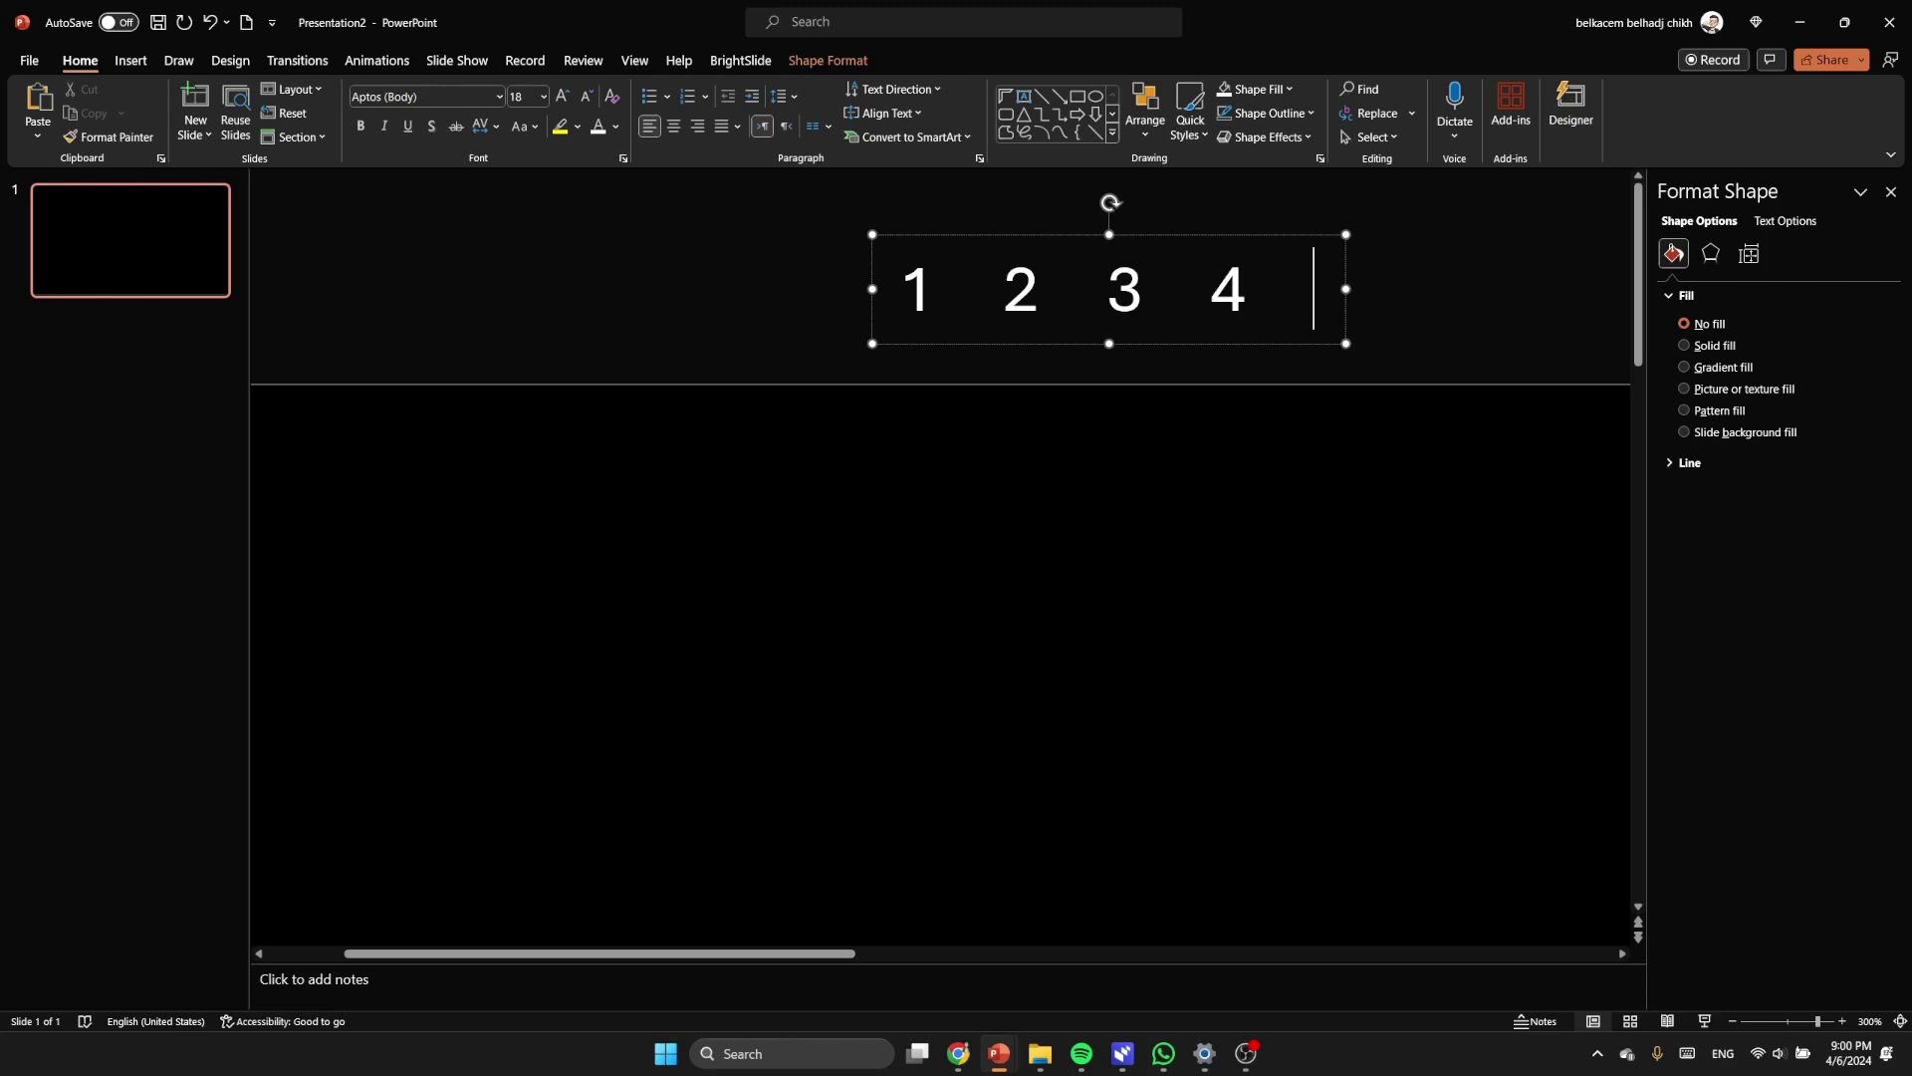
{"action": "type", "text": "5    6 "}
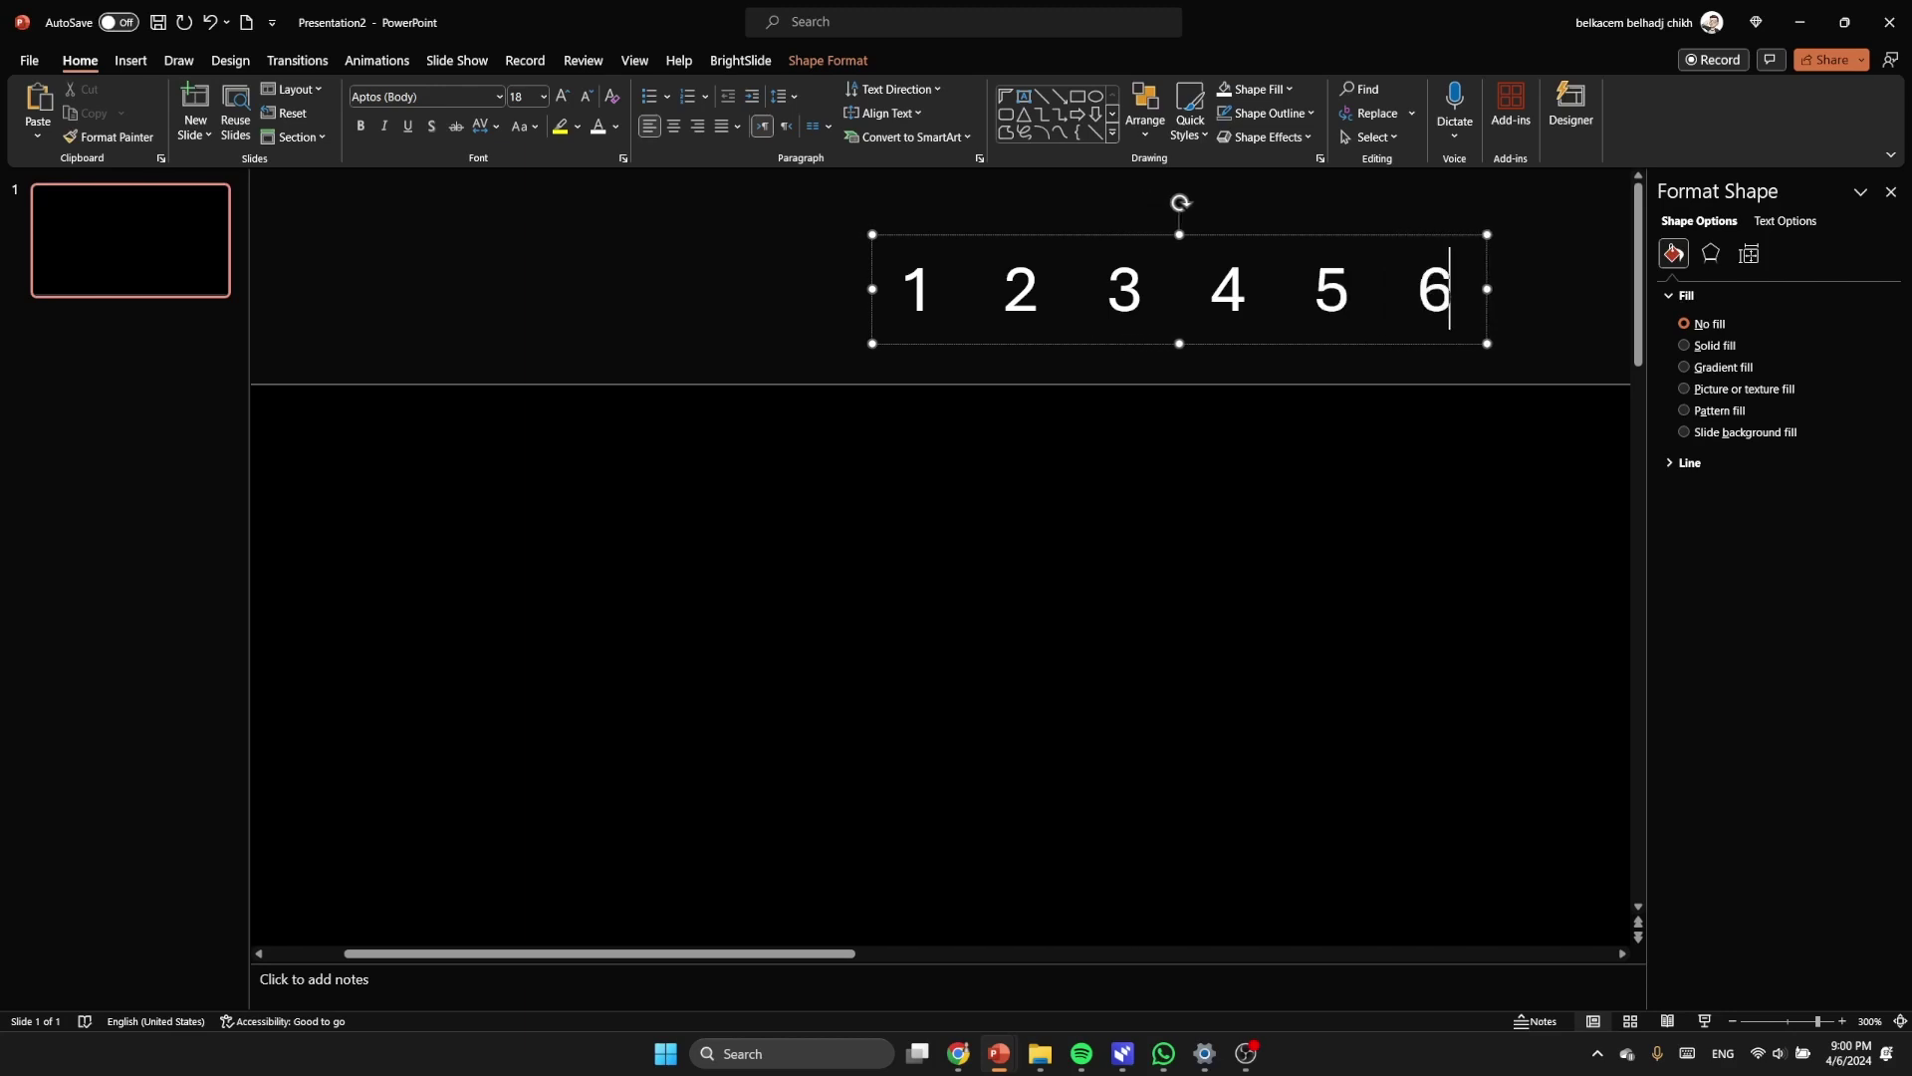
{"action": "type", "text": "   7   "}
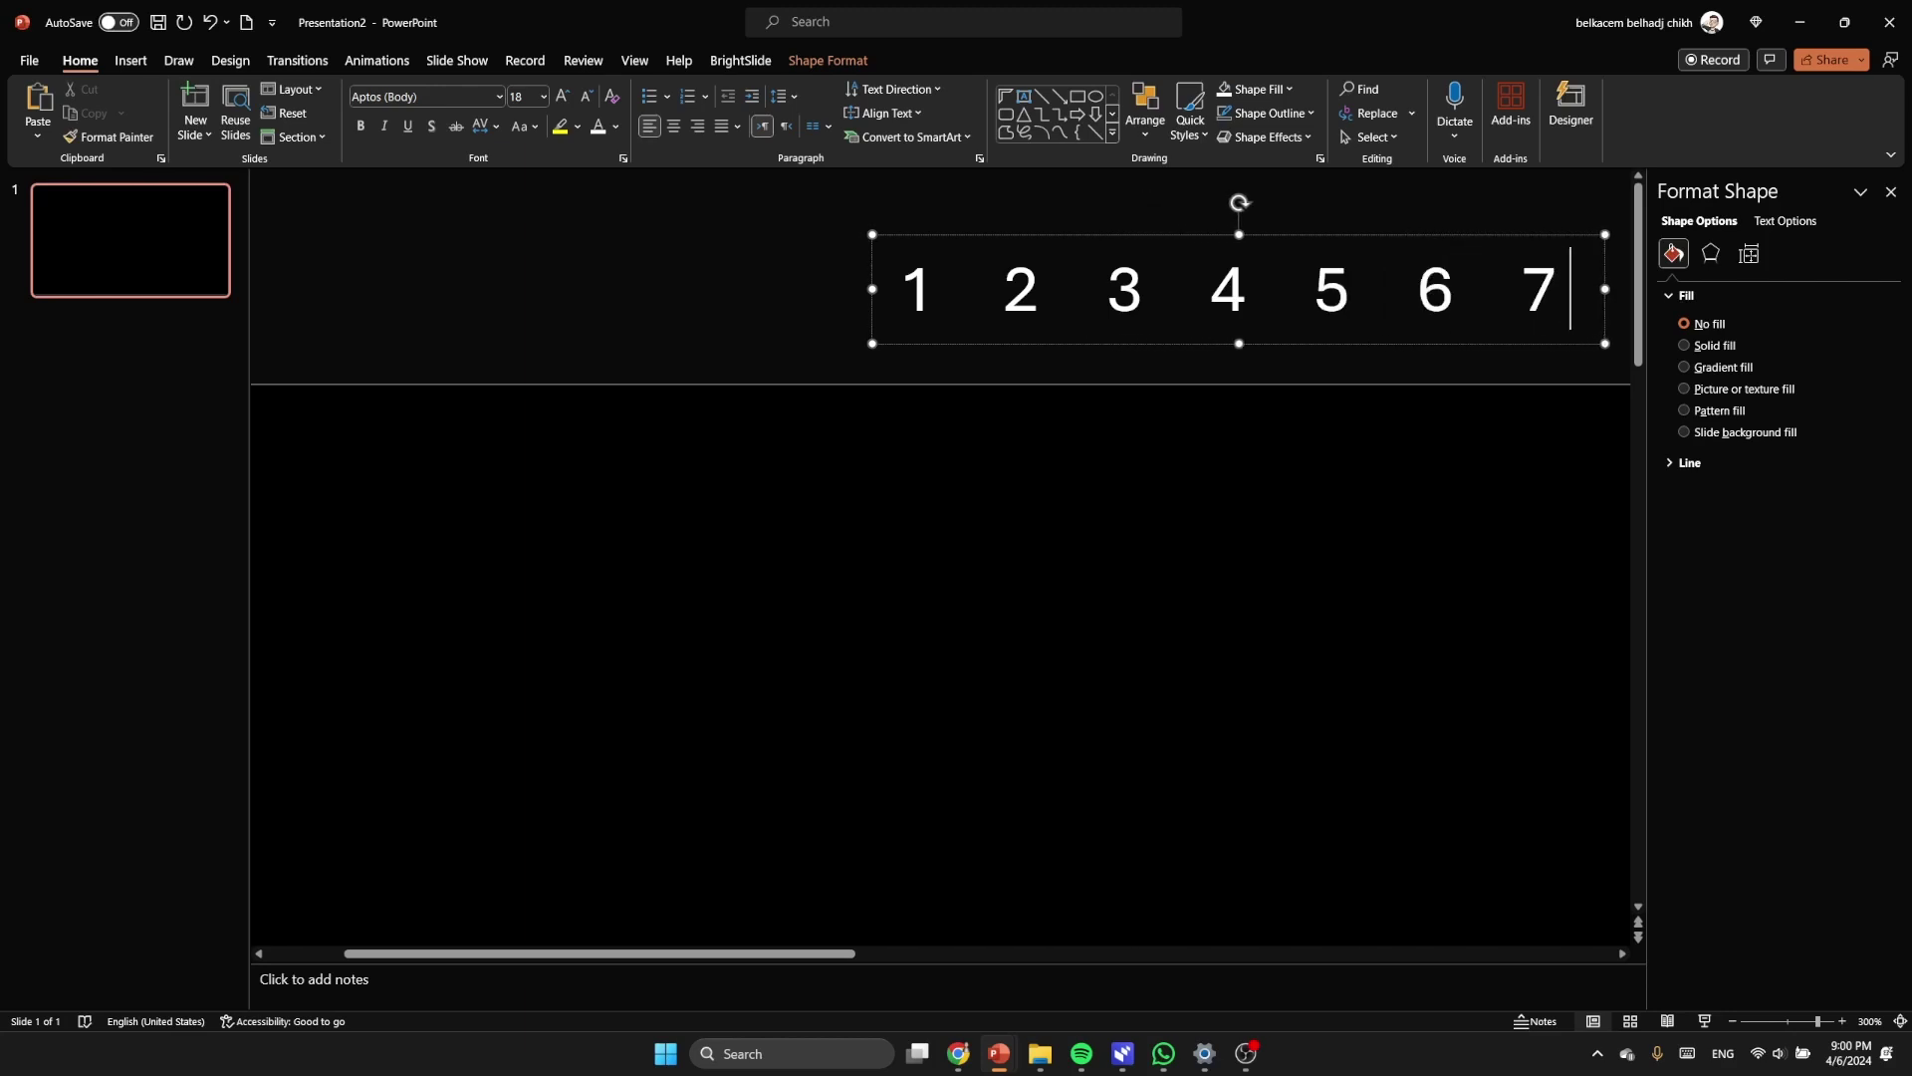
{"action": "type", "text": "  8"}
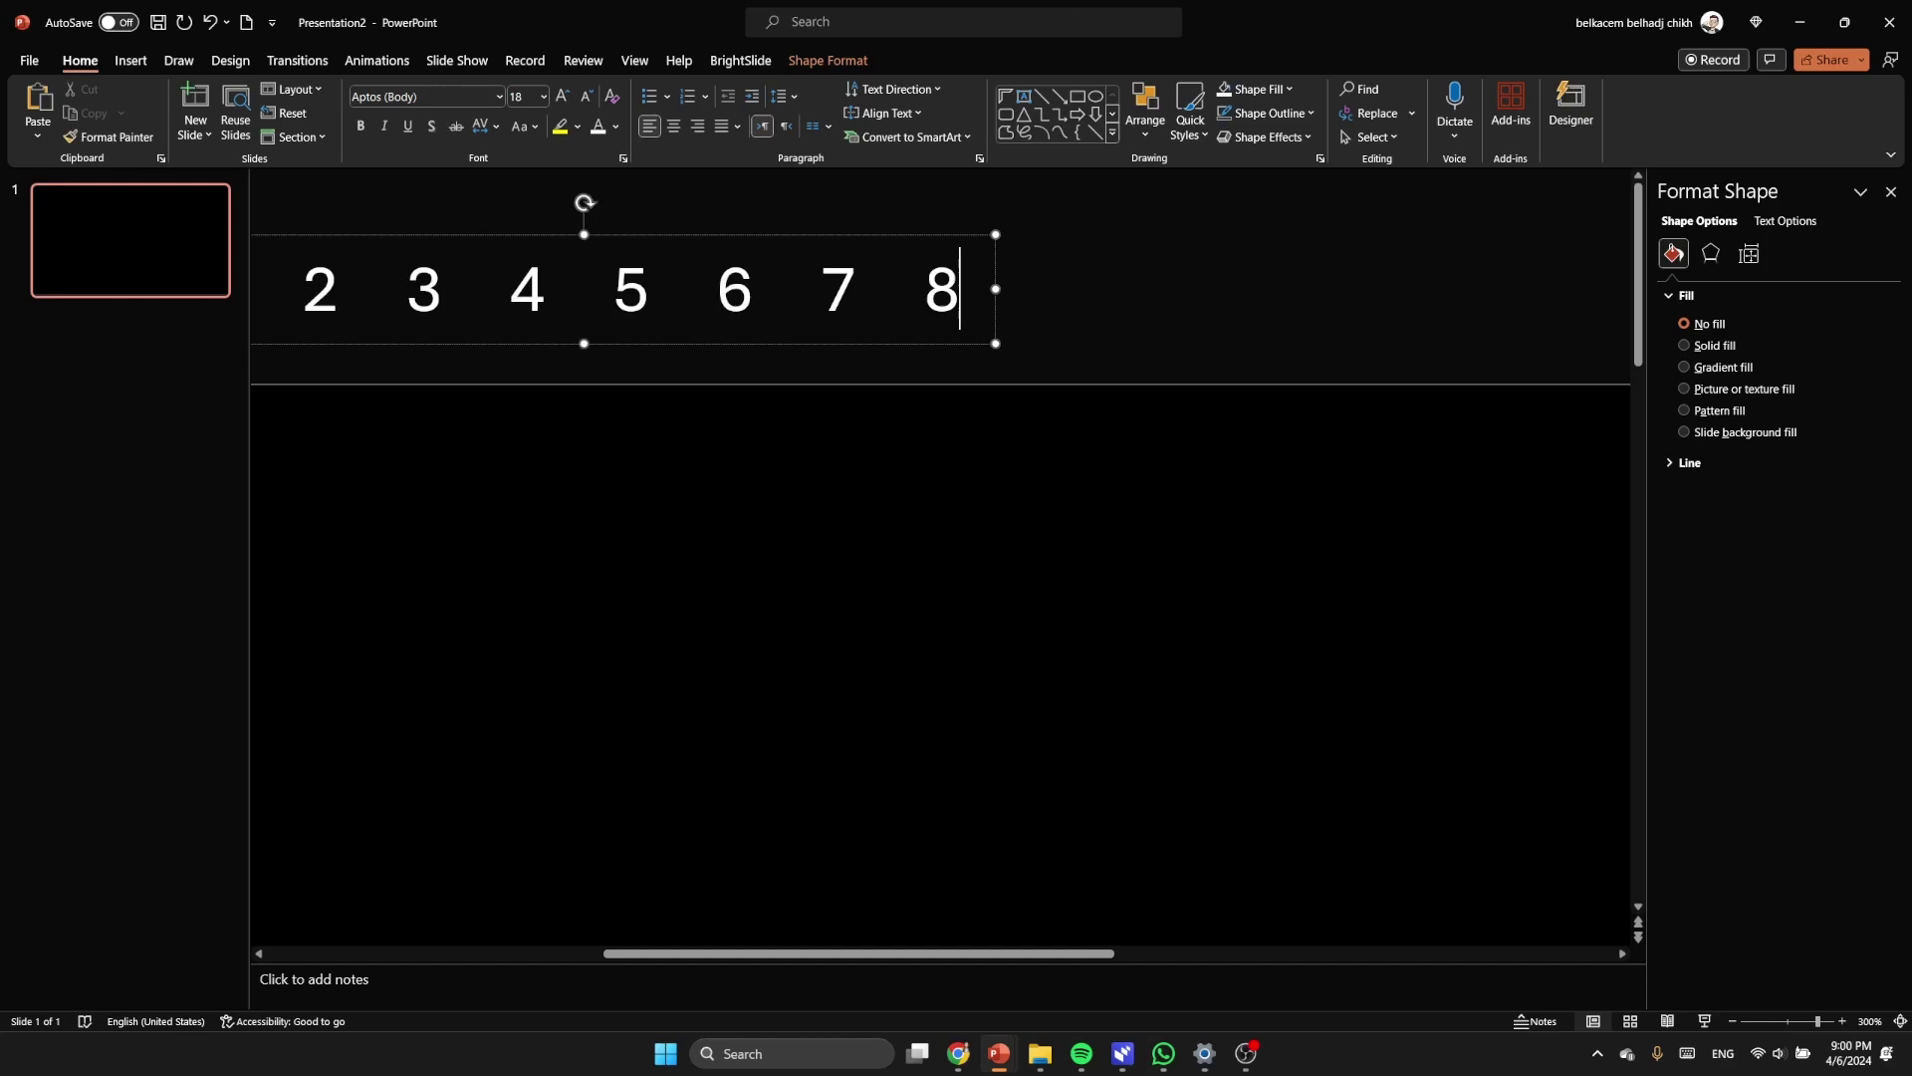
{"action": "type", "text": "    9  "}
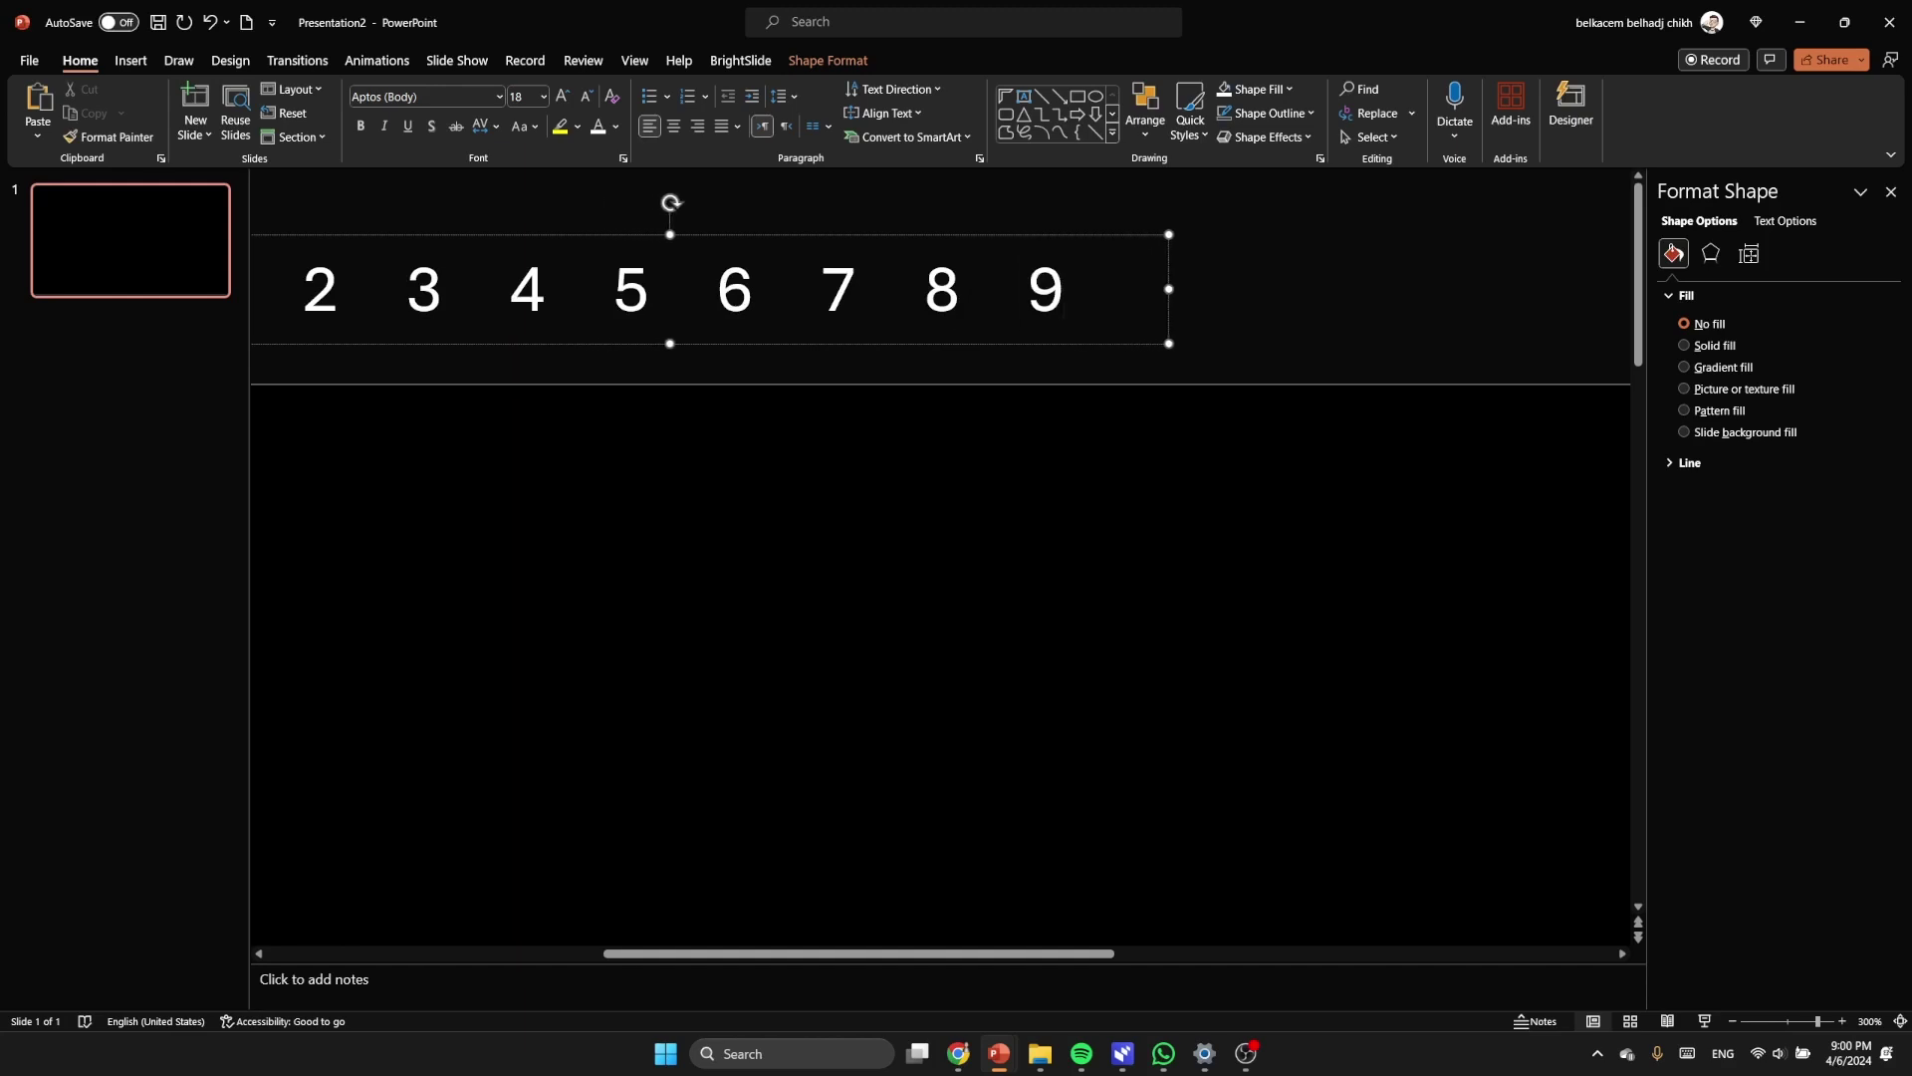
{"action": "type", "text": "   10   11   "}
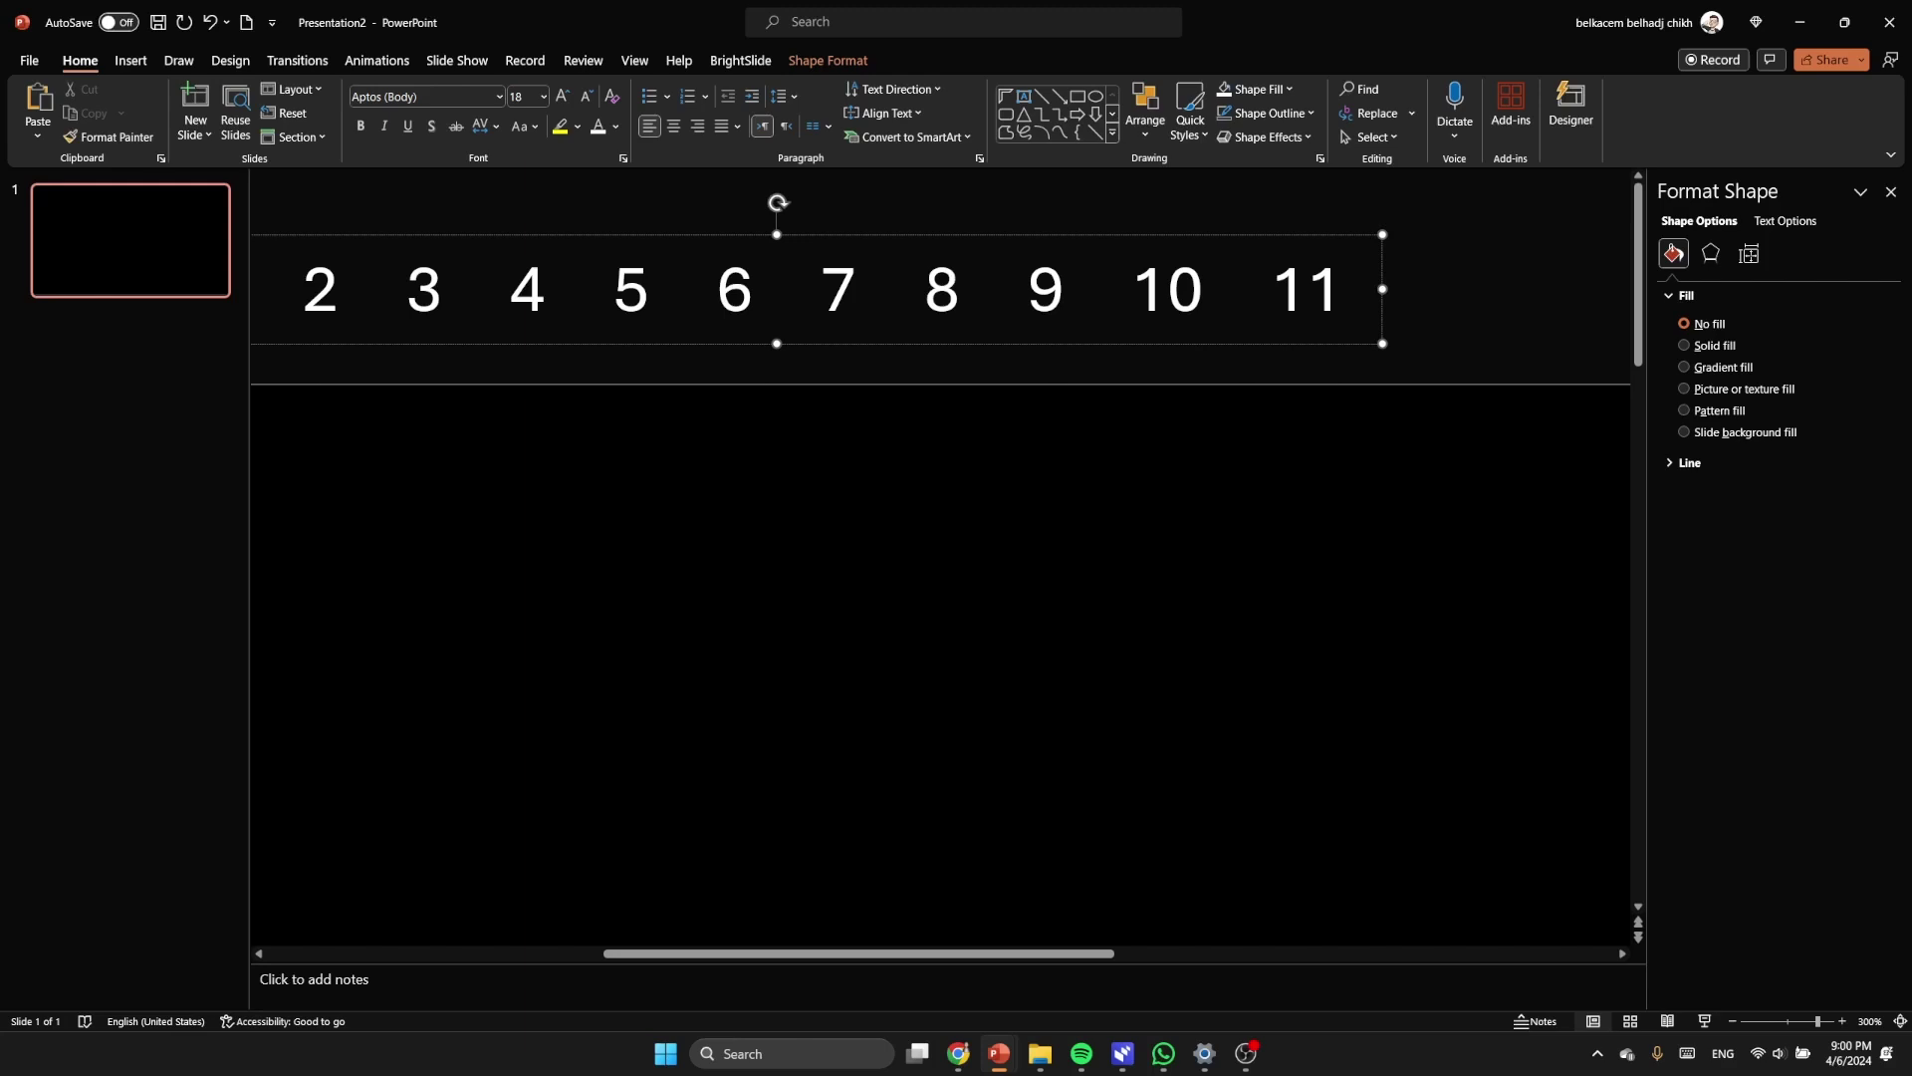
{"action": "type", "text": "12   13   14   15   16   17   18"}
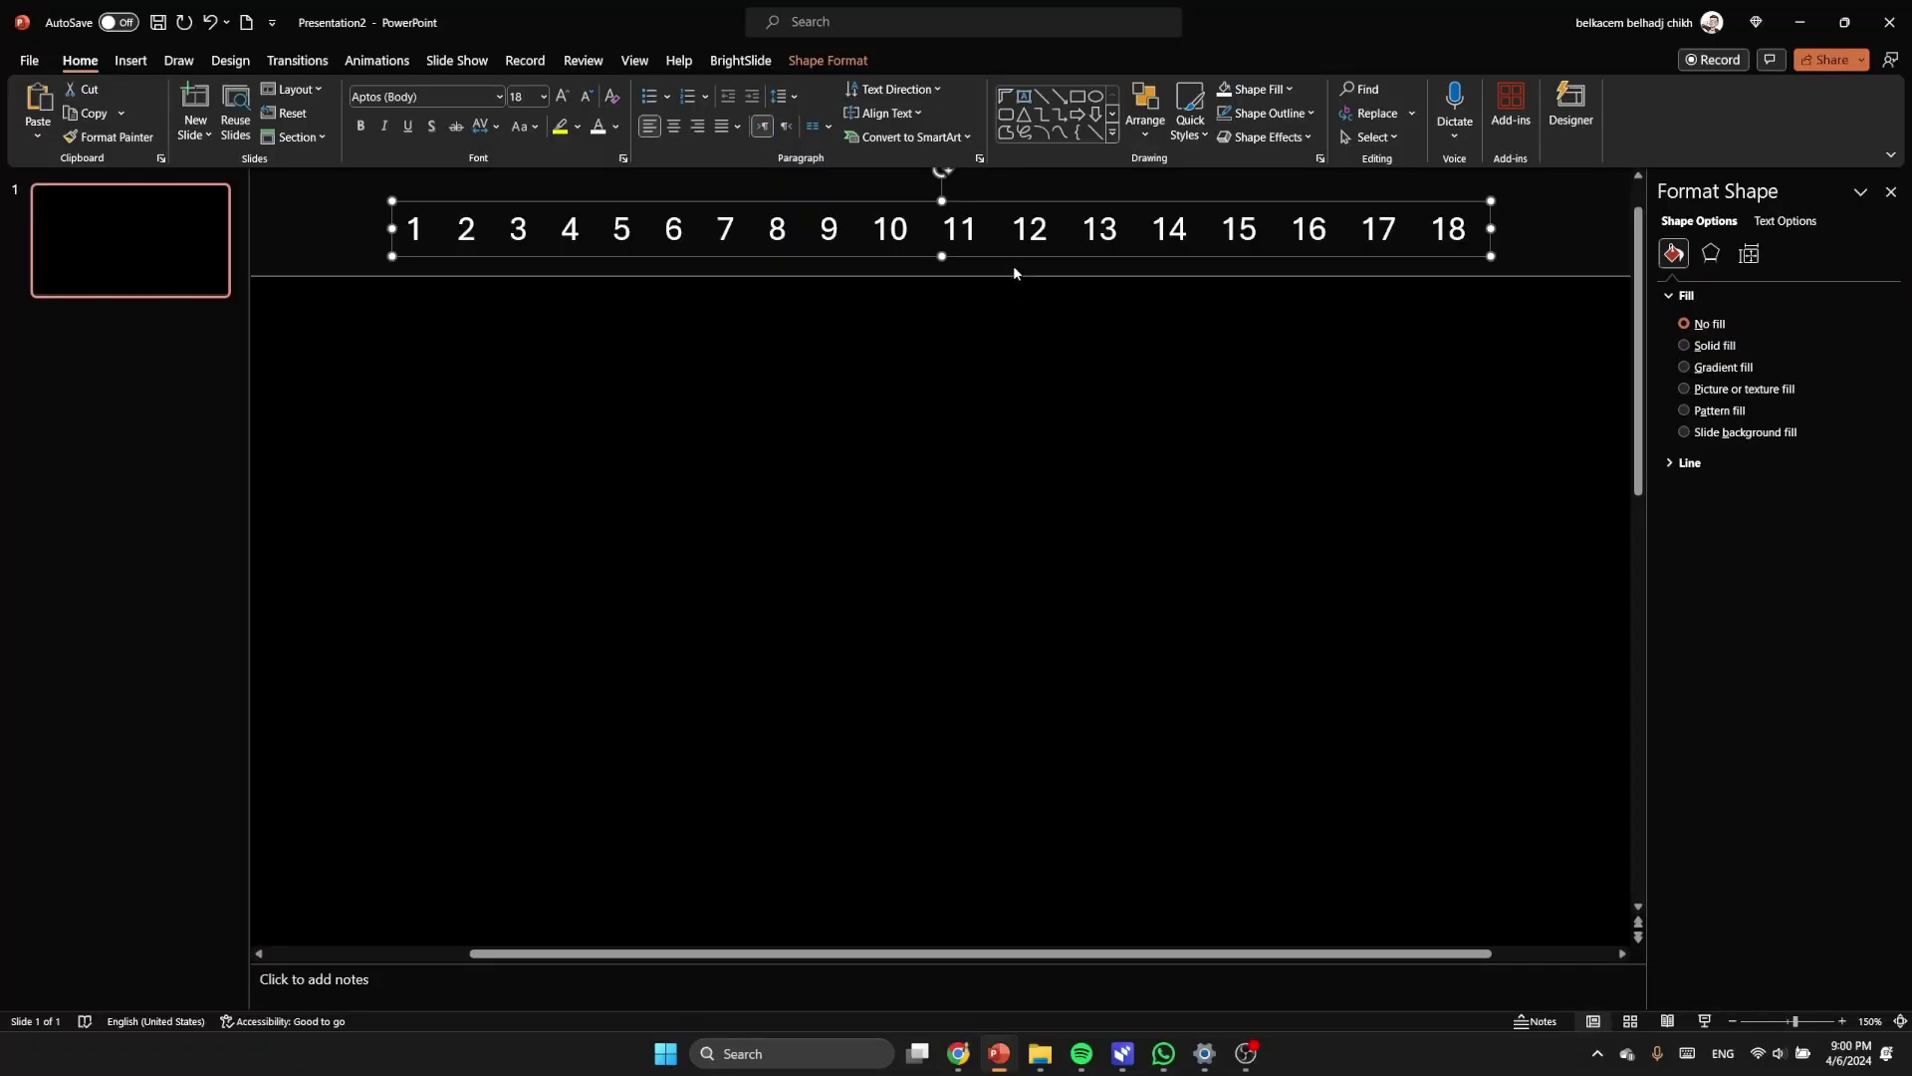
Step: Drag the number row down to mid-slide and apply the General Sans Semibold font
{"action": "left_click_drag", "start_coordinate": [1009, 264], "coordinate": [1031, 576]}
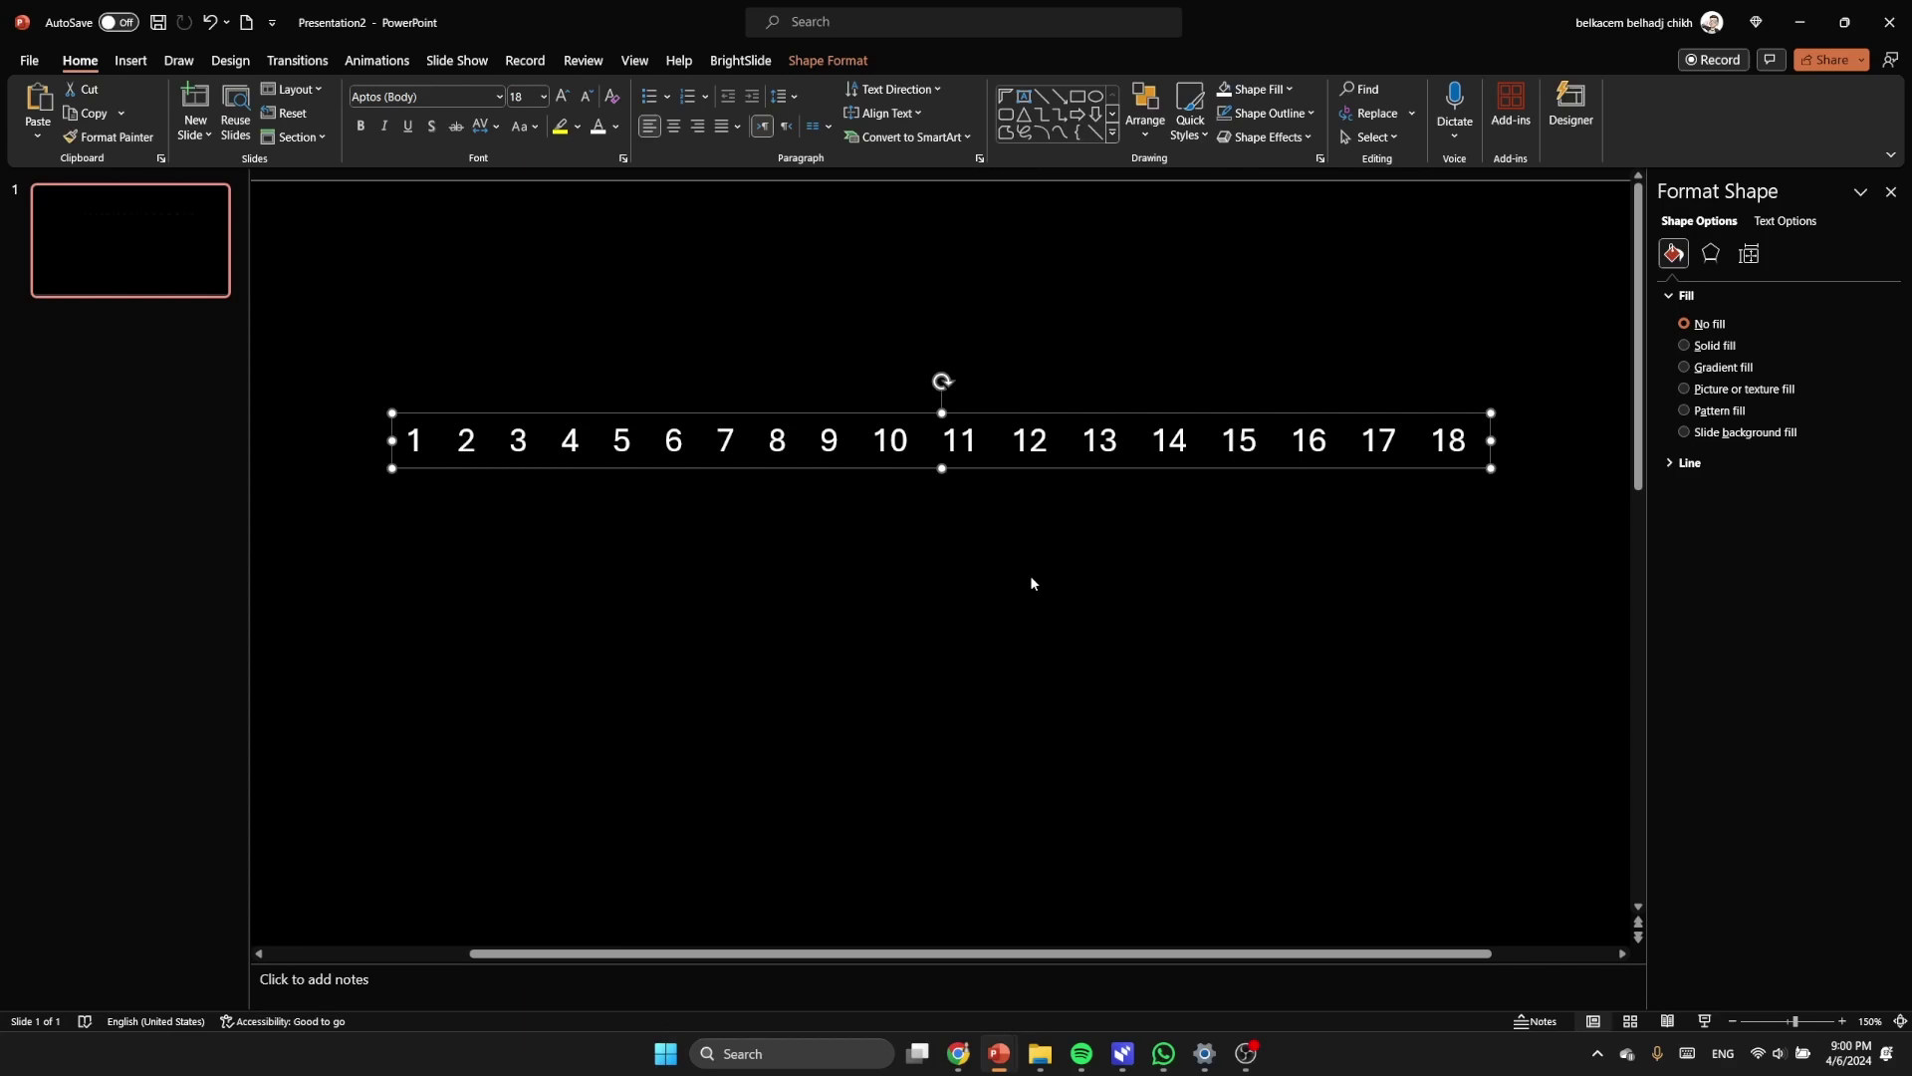
{"action": "left_click", "coordinate": [419, 96]}
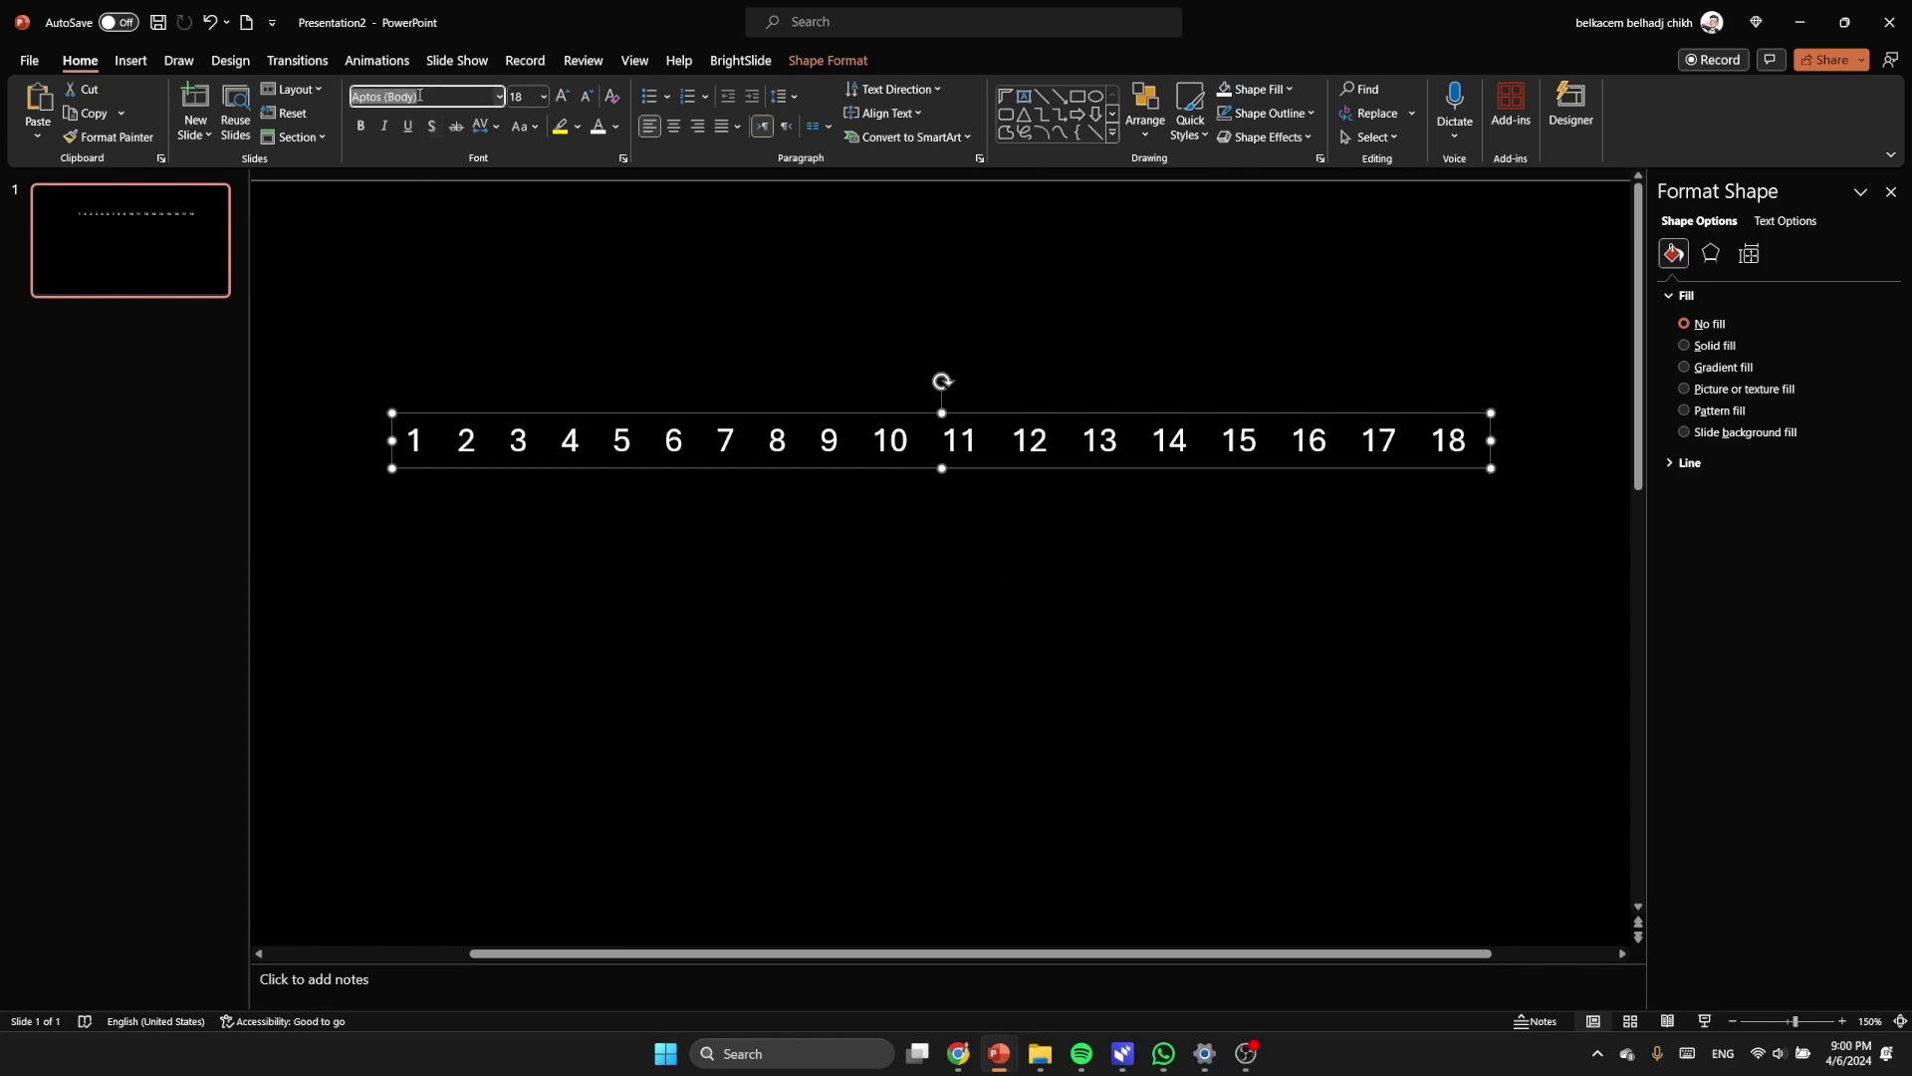
{"action": "type", "text": "General"}
{"action": "key", "text": "Return"}
{"action": "key", "text": "End"}
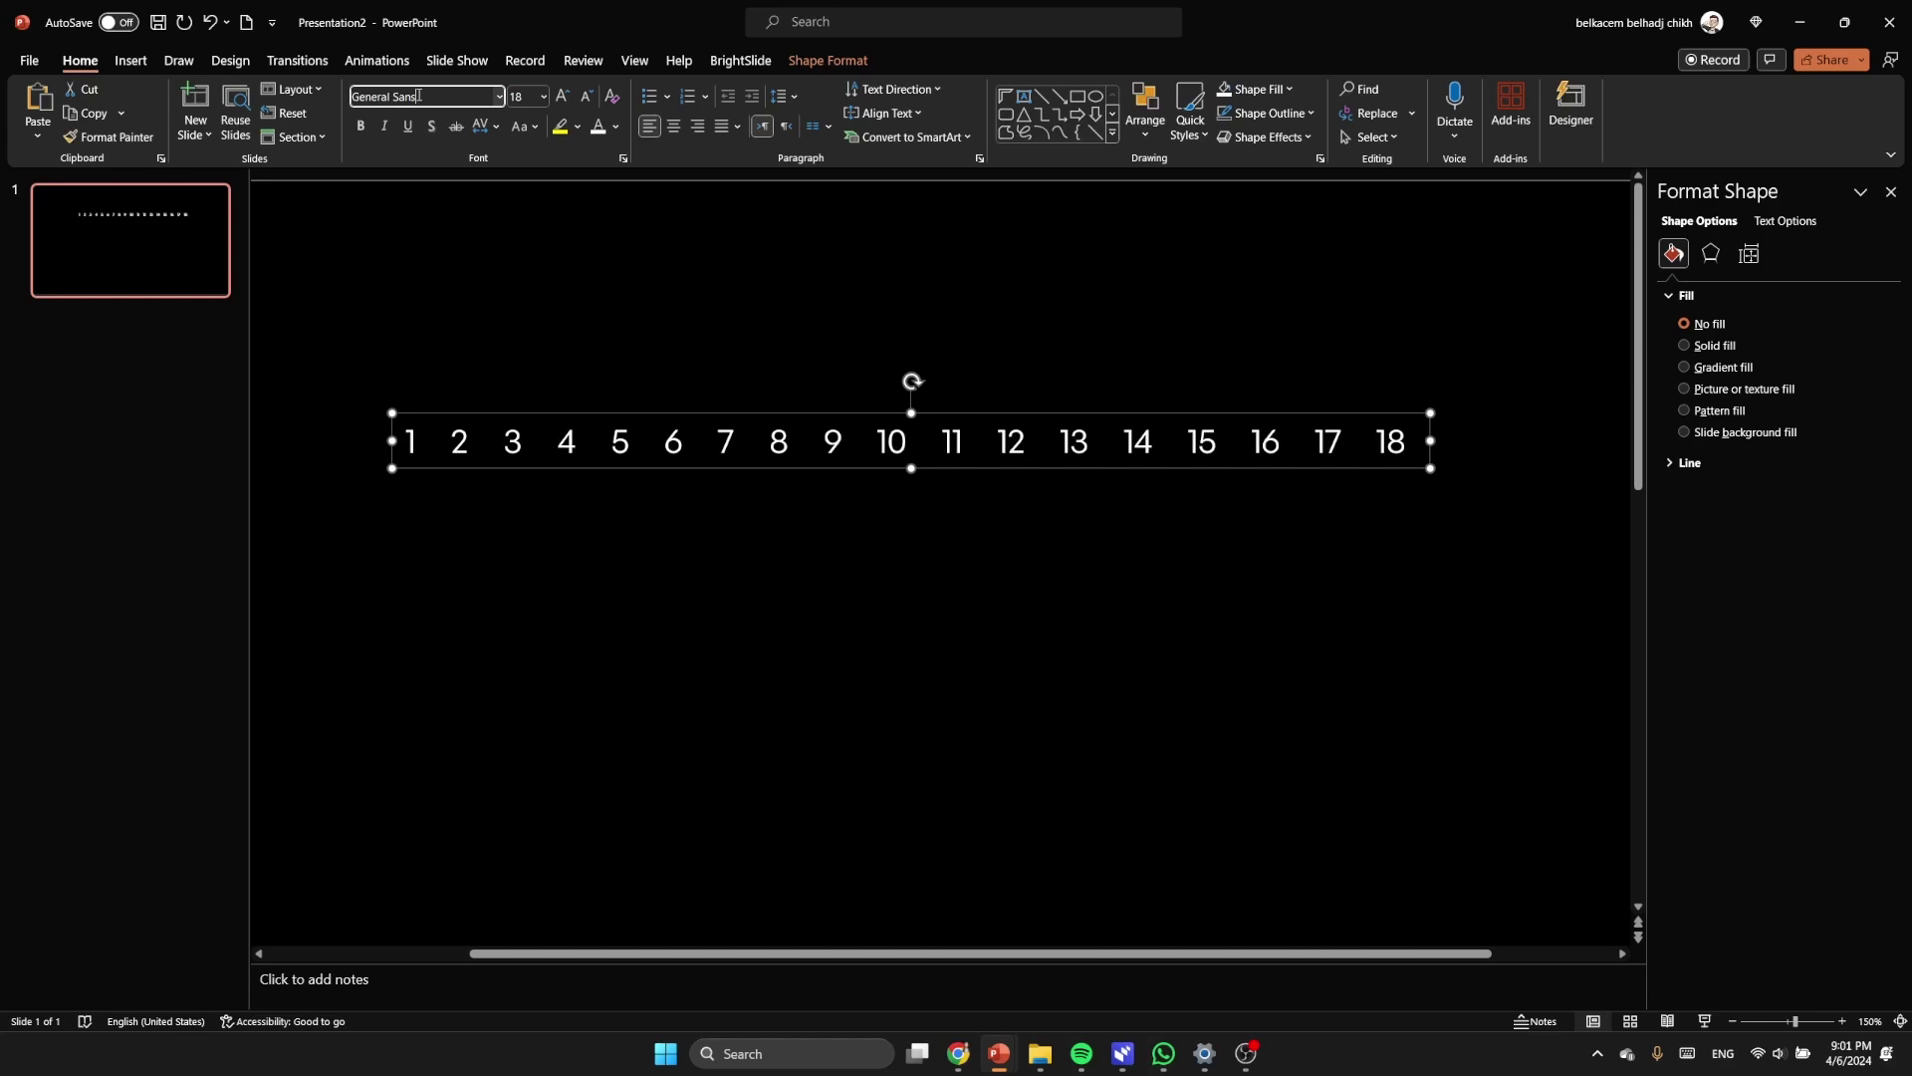
{"action": "type", "text": "de"}
{"action": "key", "text": "BackSpace"}
{"action": "key", "text": "BackSpace"}
{"action": "type", "text": "Se"}
{"action": "key", "text": "Return"}
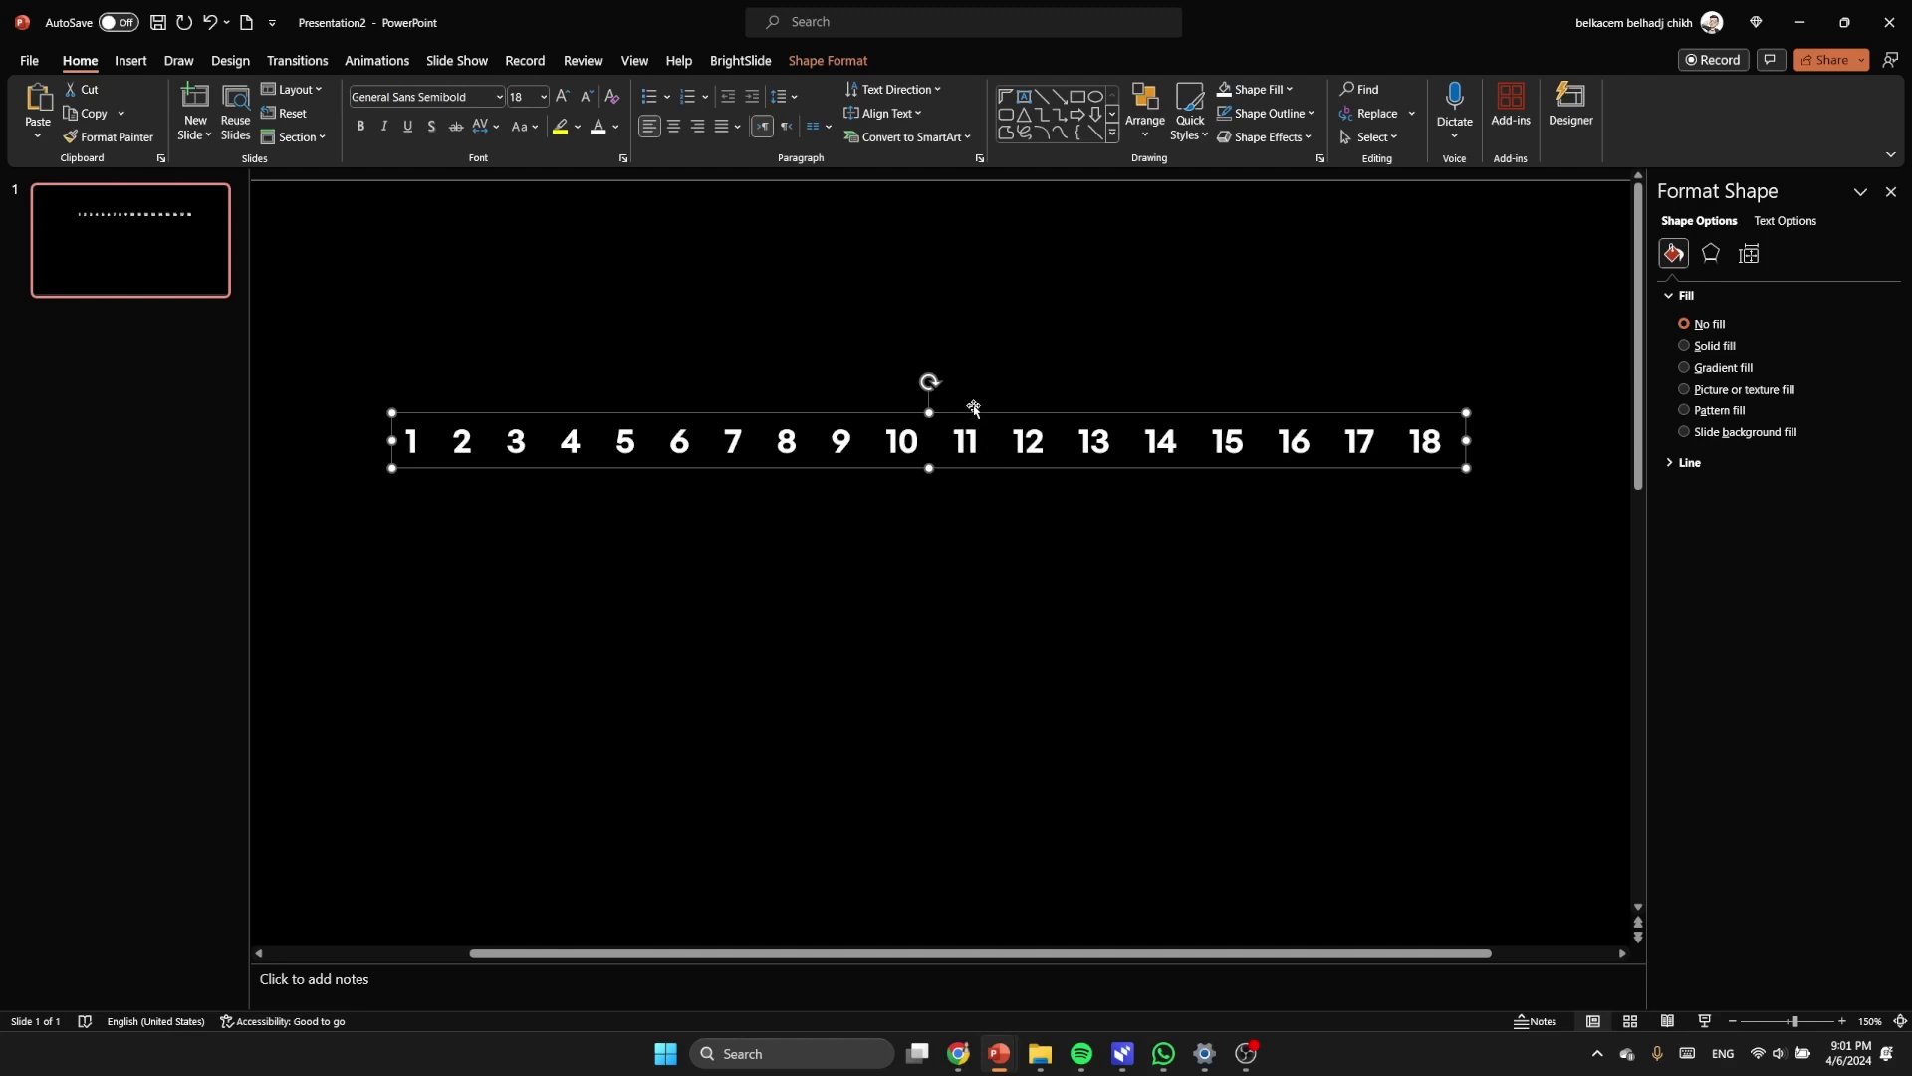
Step: Bend the numbers into a circle with the Follow Path text transform
{"action": "left_click", "coordinate": [838, 63]}
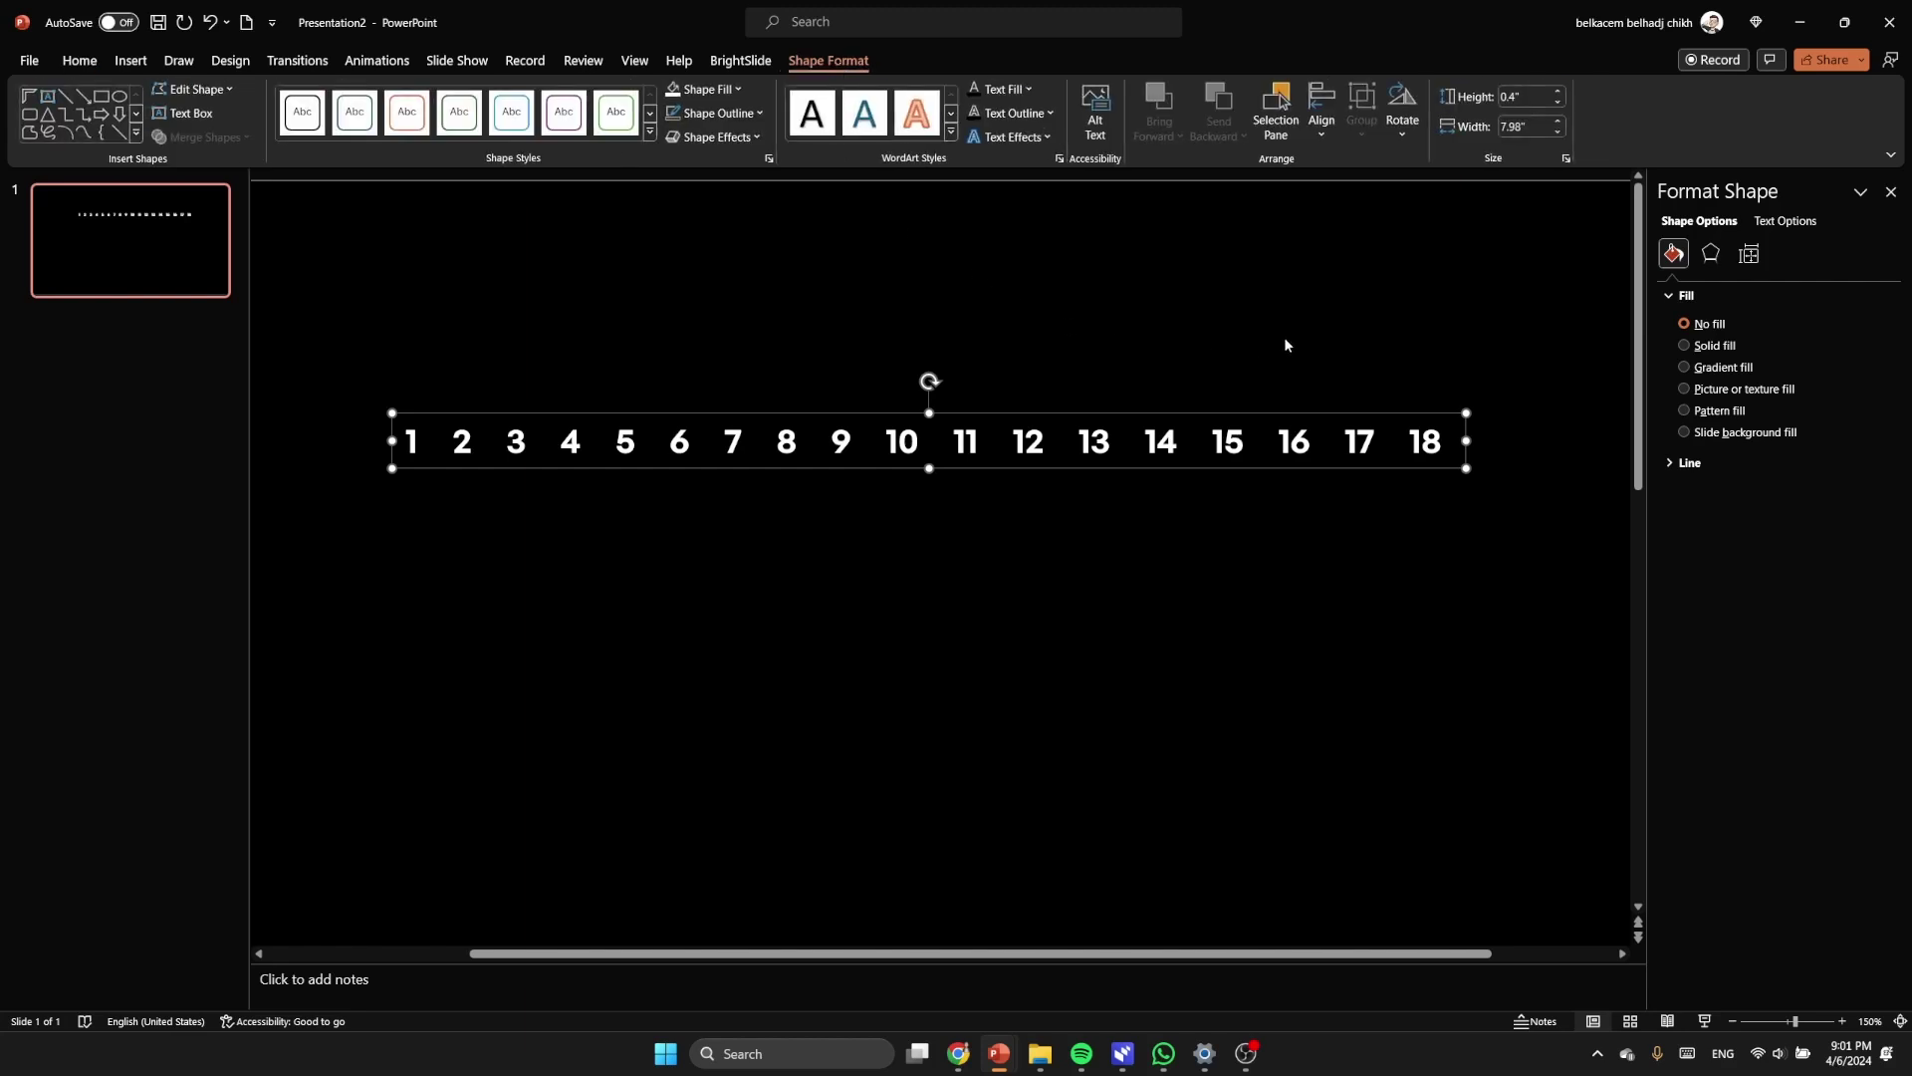
{"action": "left_click", "coordinate": [1011, 137]}
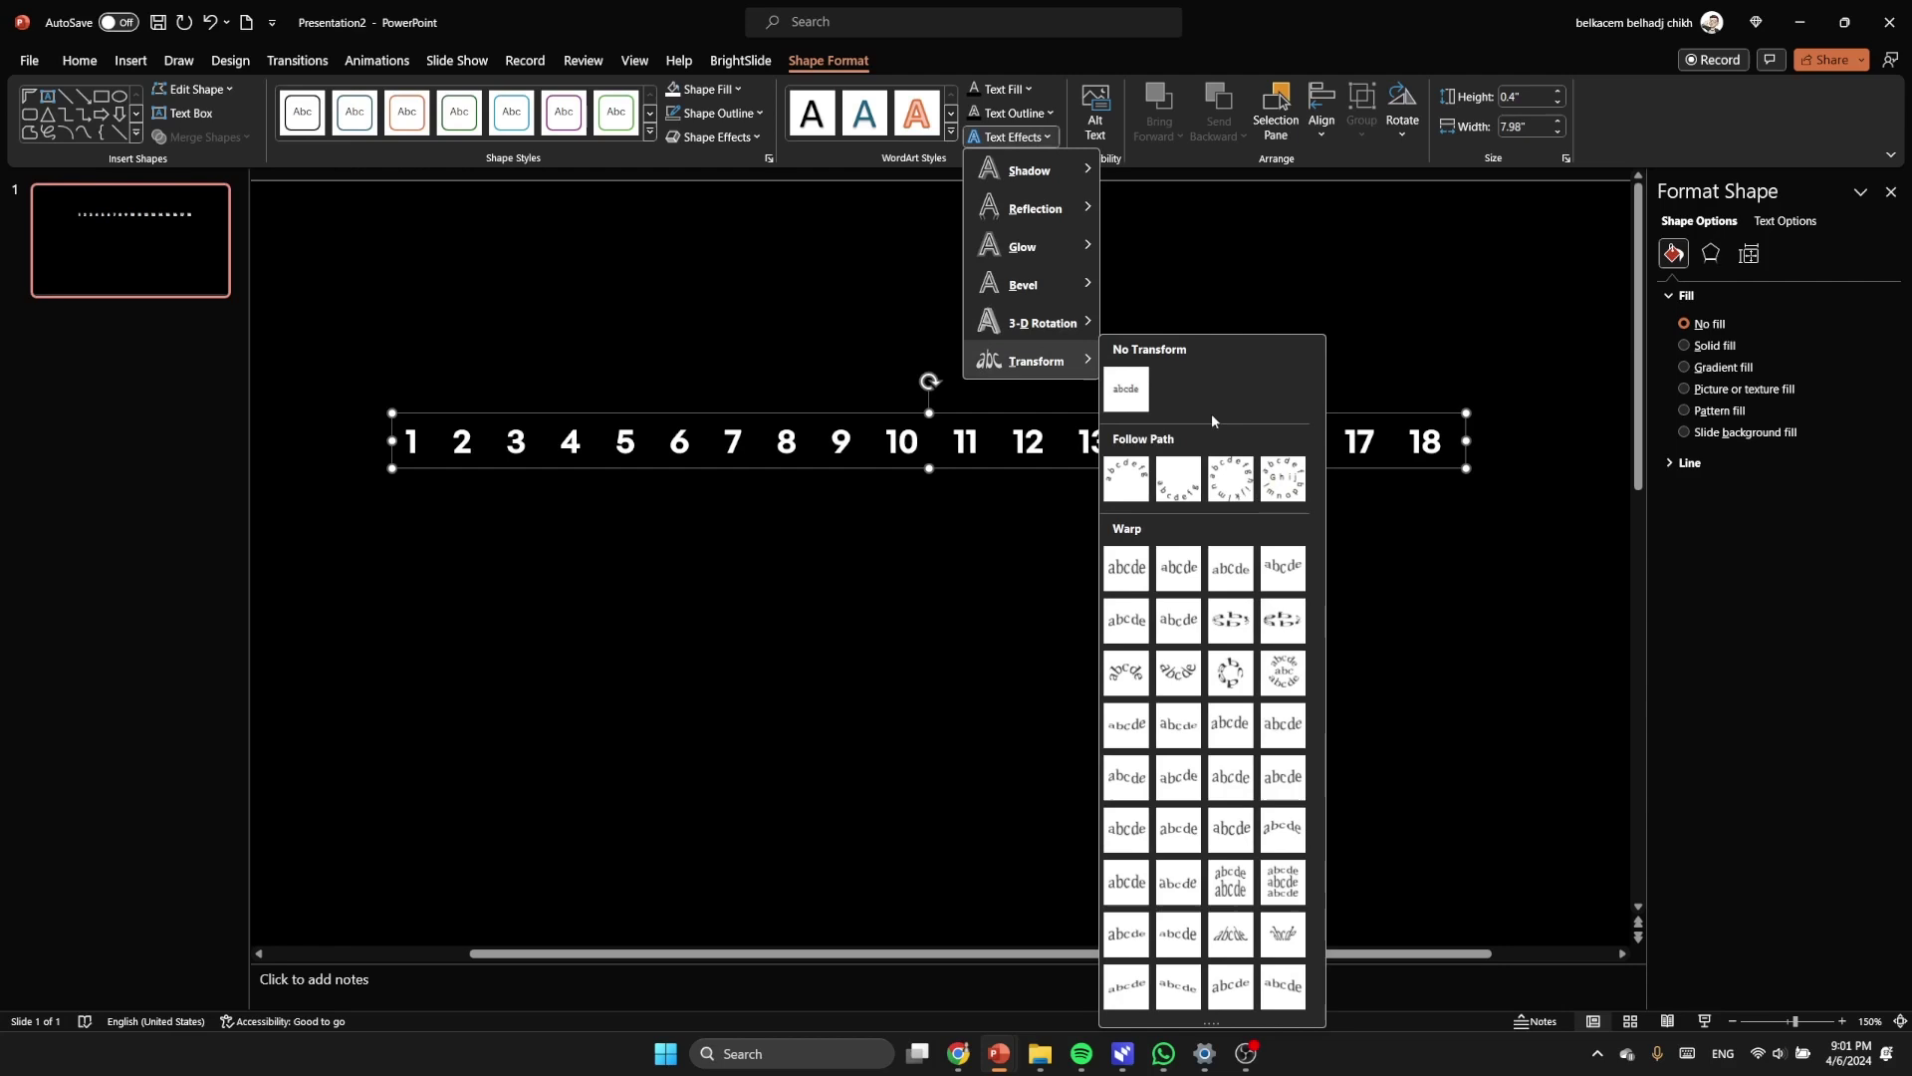
{"action": "left_click", "coordinate": [1231, 480]}
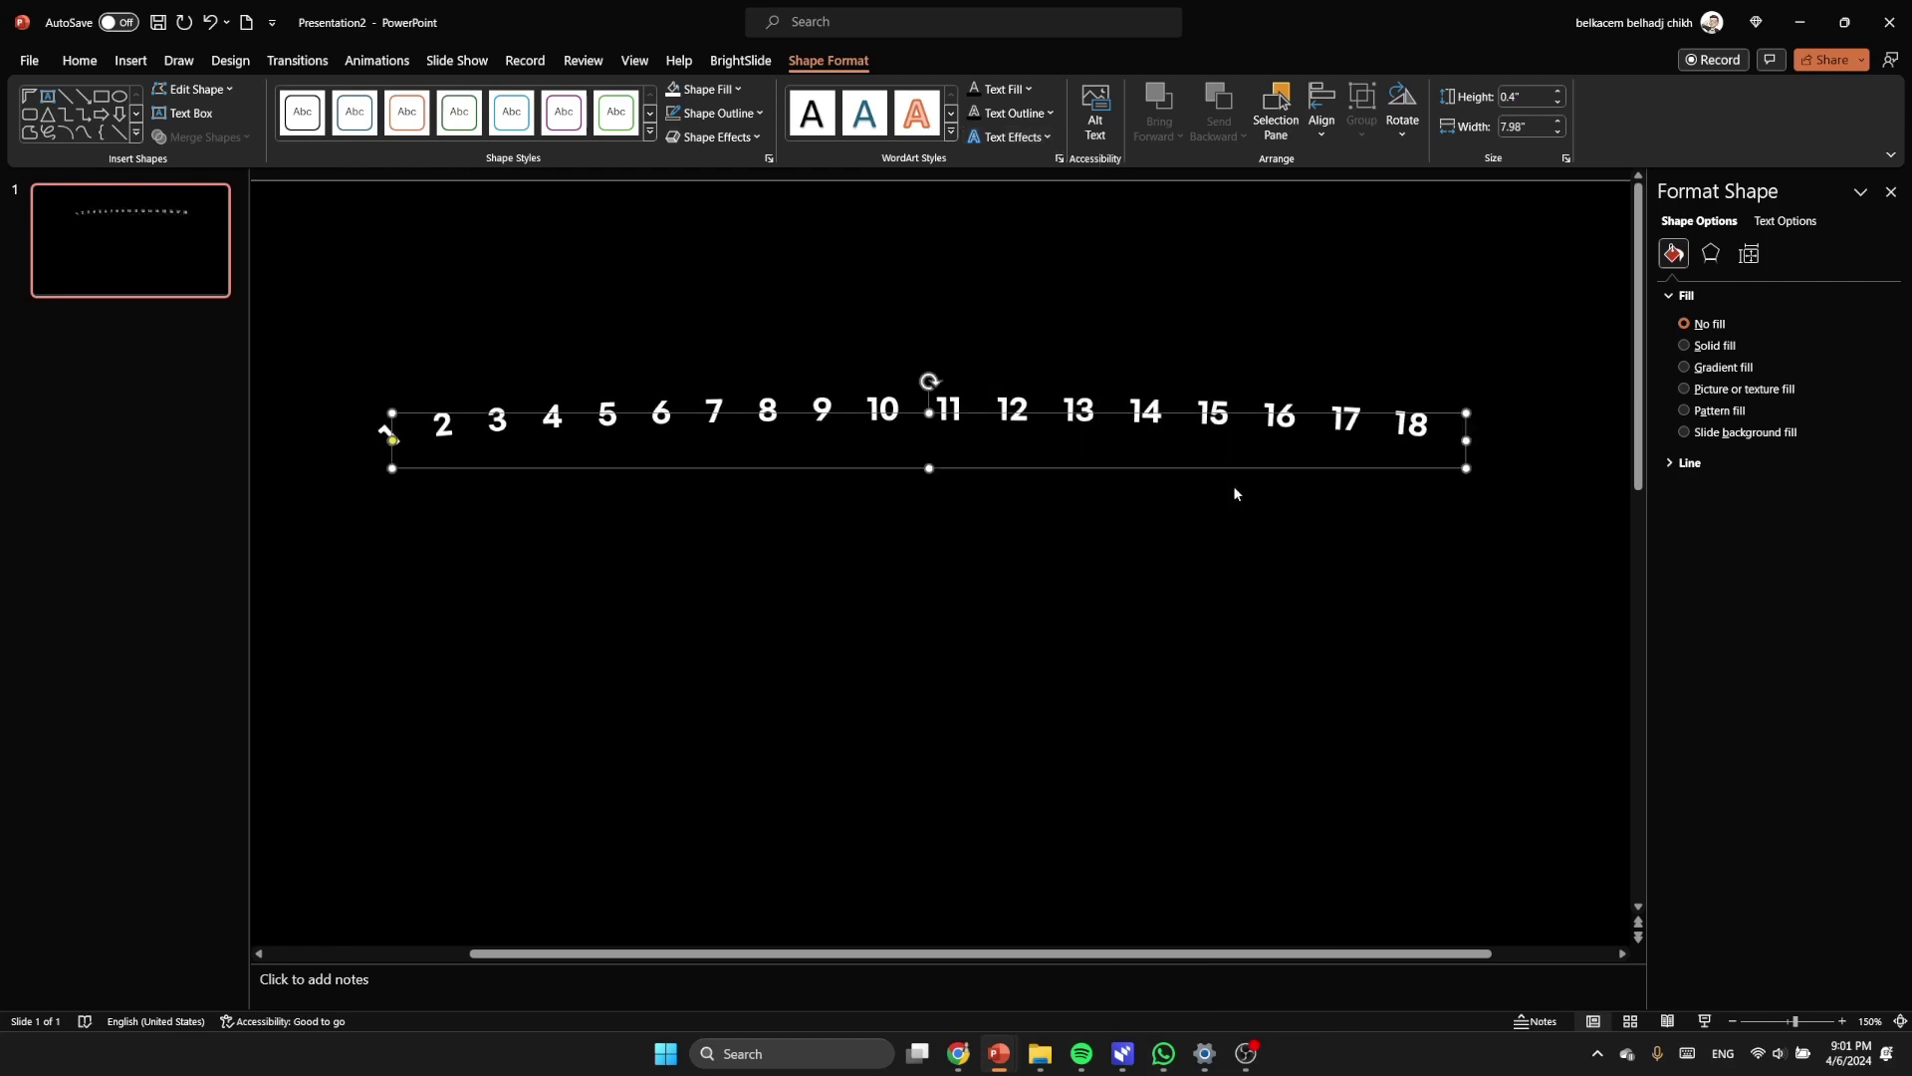
Step: Size the number ring to 2.67 by 2.67 inches and centre it on the slide
{"action": "left_click", "coordinate": [1518, 98]}
{"action": "key", "text": "Return"}
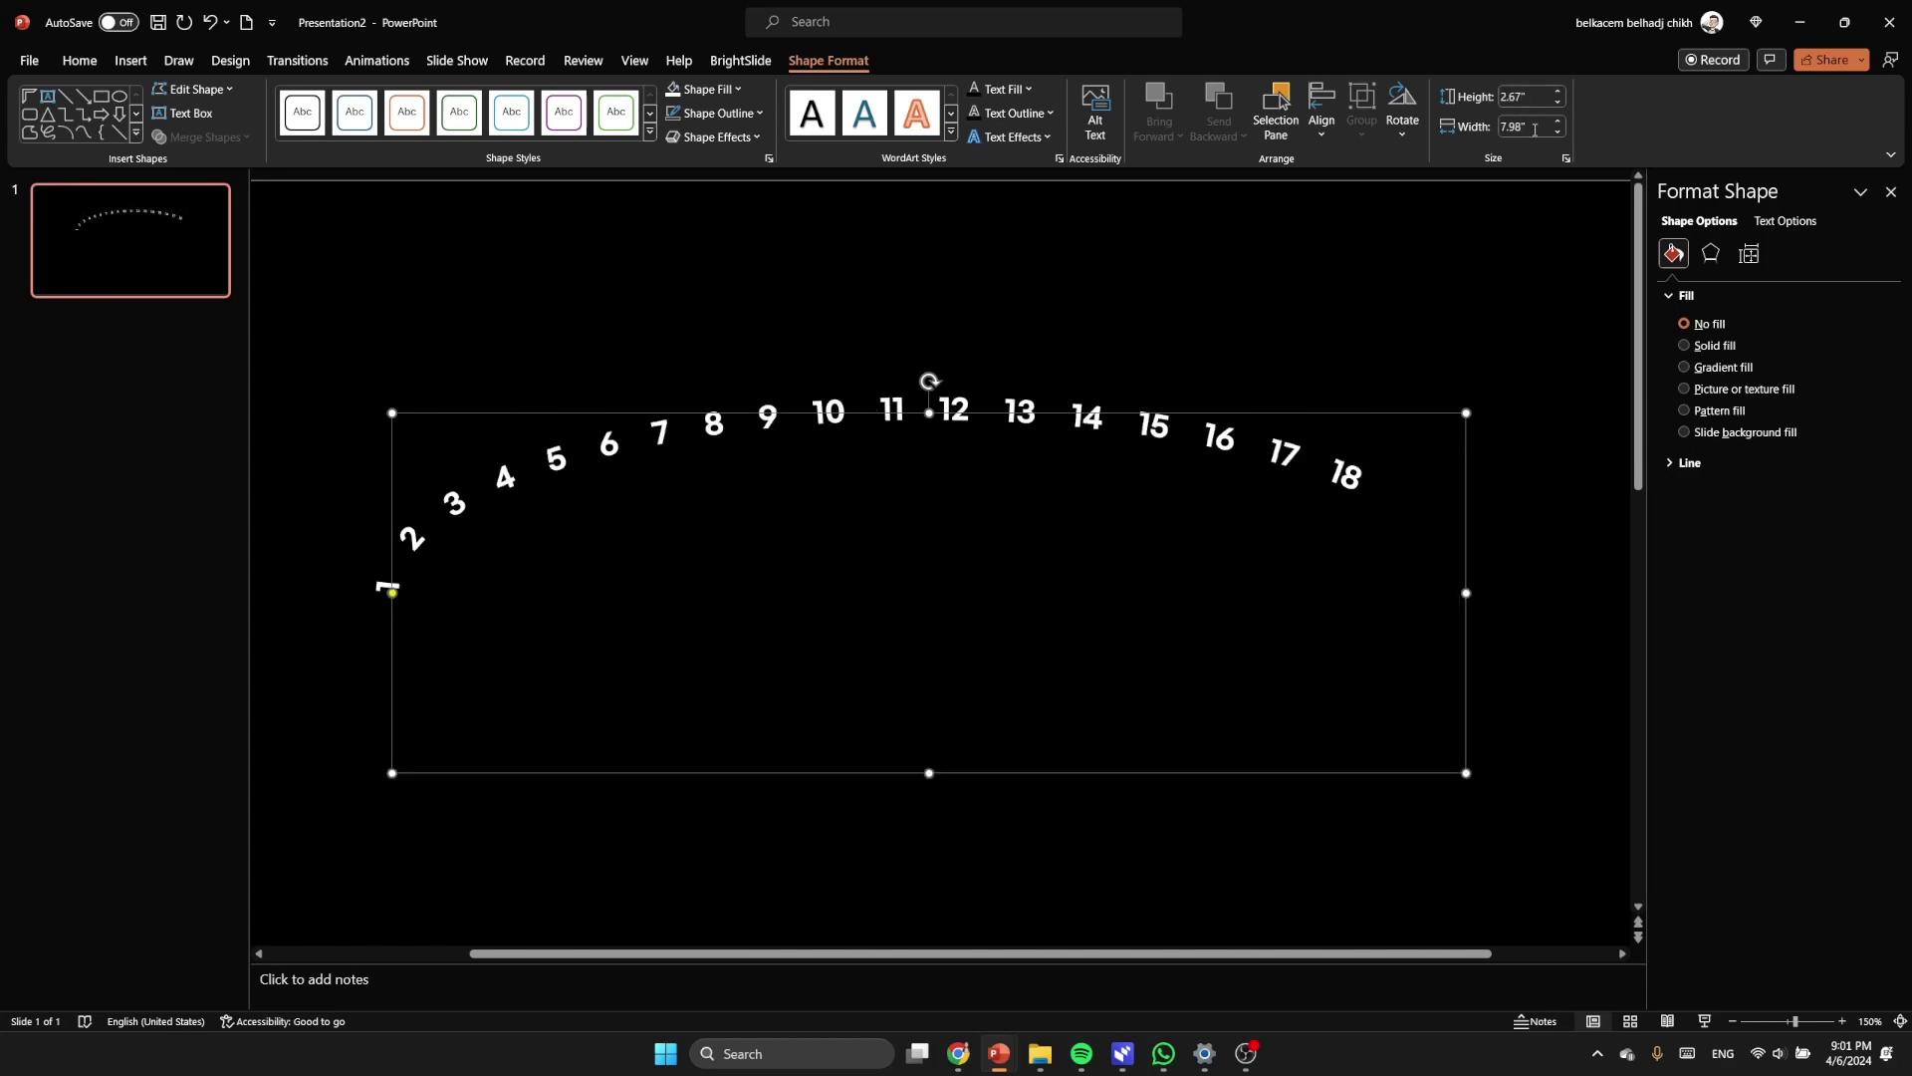
{"action": "left_click", "coordinate": [1535, 129]}
{"action": "type", "text": "2.67"}
{"action": "key", "text": "Return"}
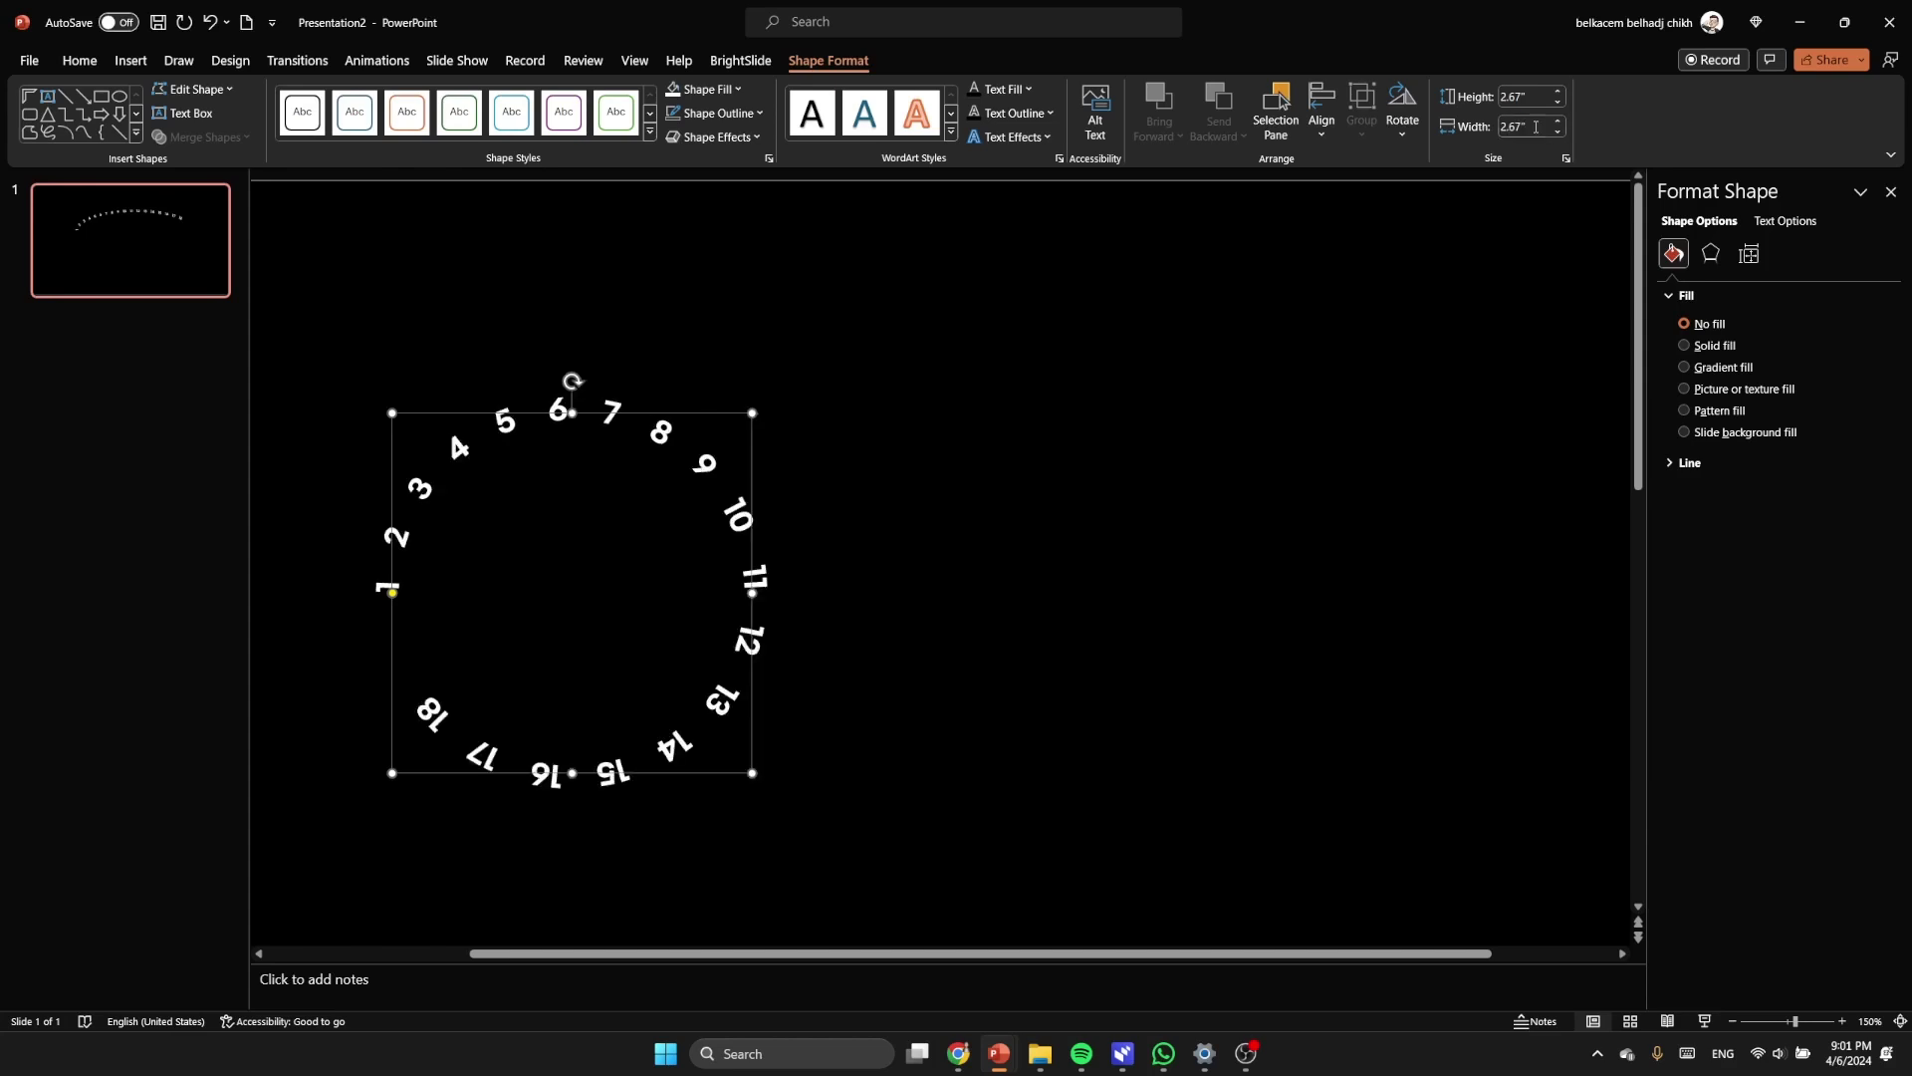
{"action": "left_click_drag", "start_coordinate": [750, 478], "coordinate": [1064, 522]}
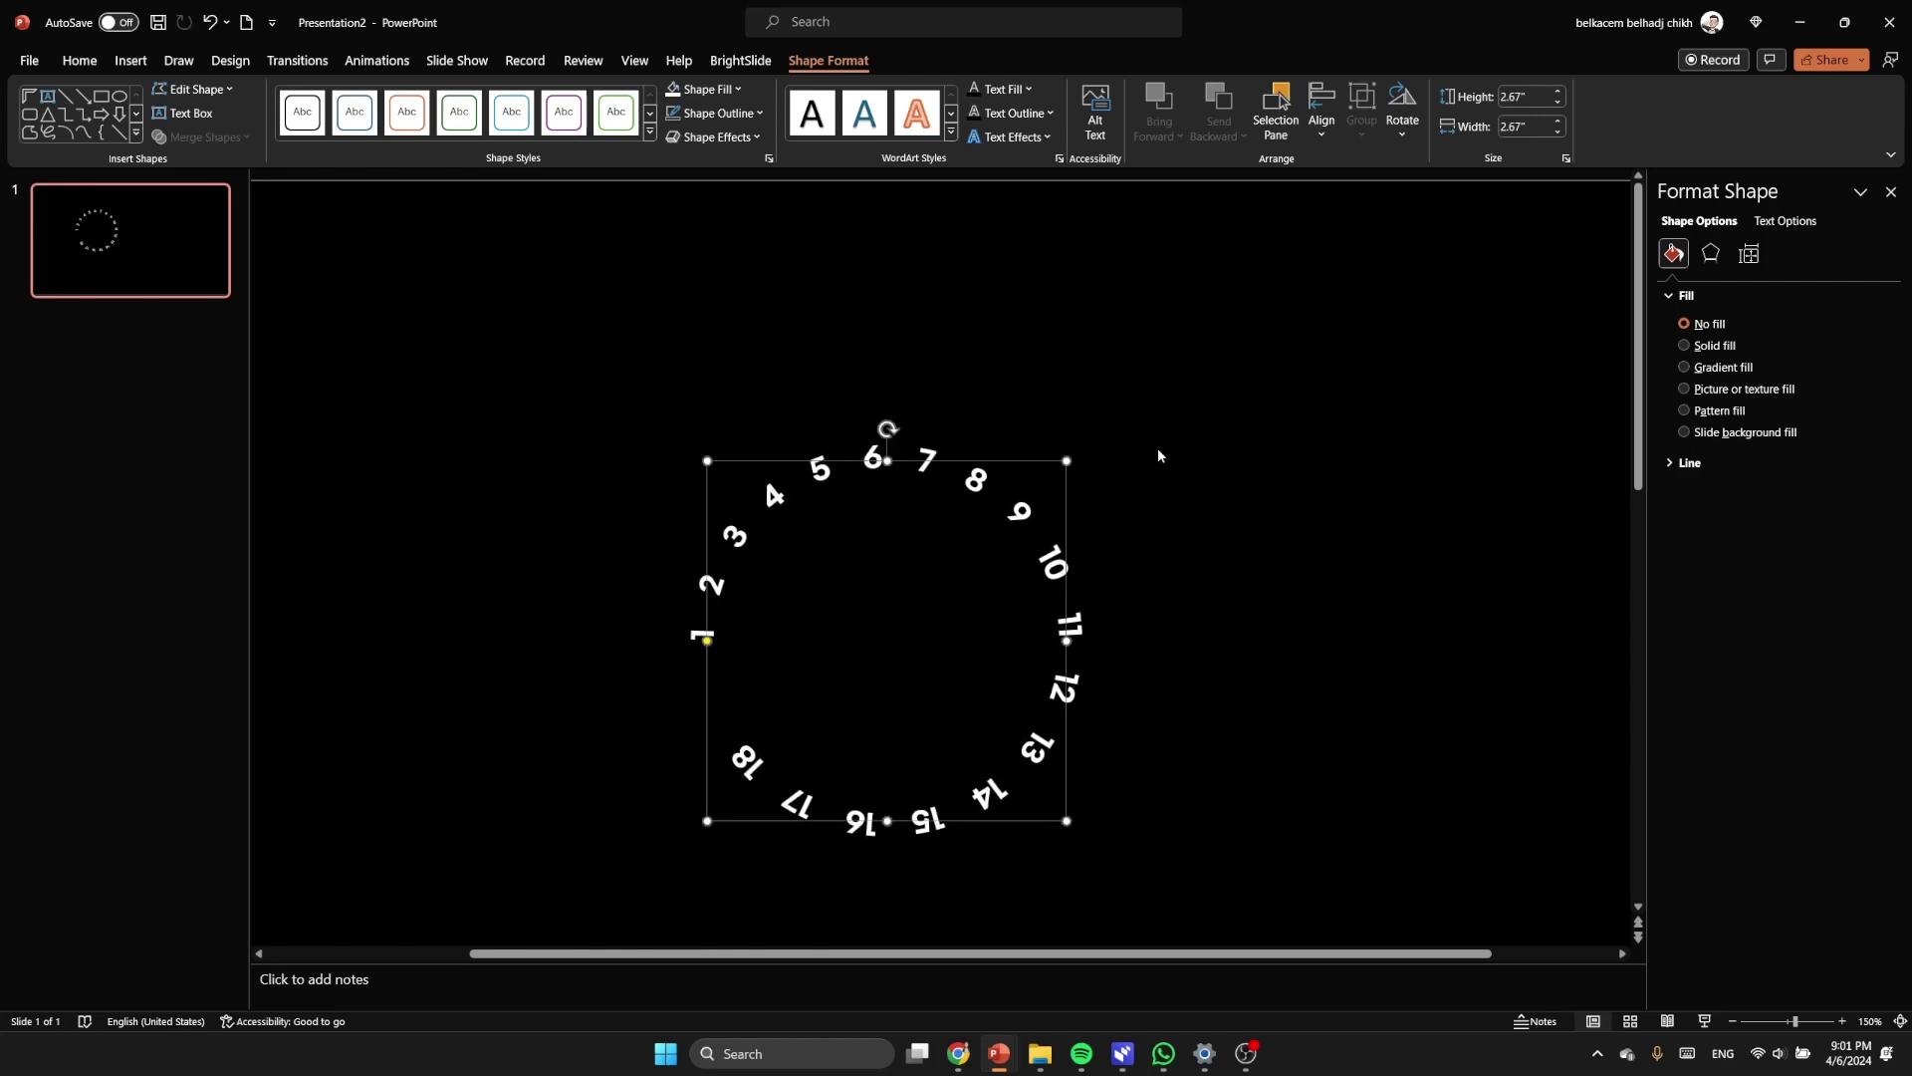
{"action": "scroll", "coordinate": [1090, 473], "scroll_direction": "down", "scroll_amount": 2}
{"action": "left_click", "coordinate": [1155, 476]}
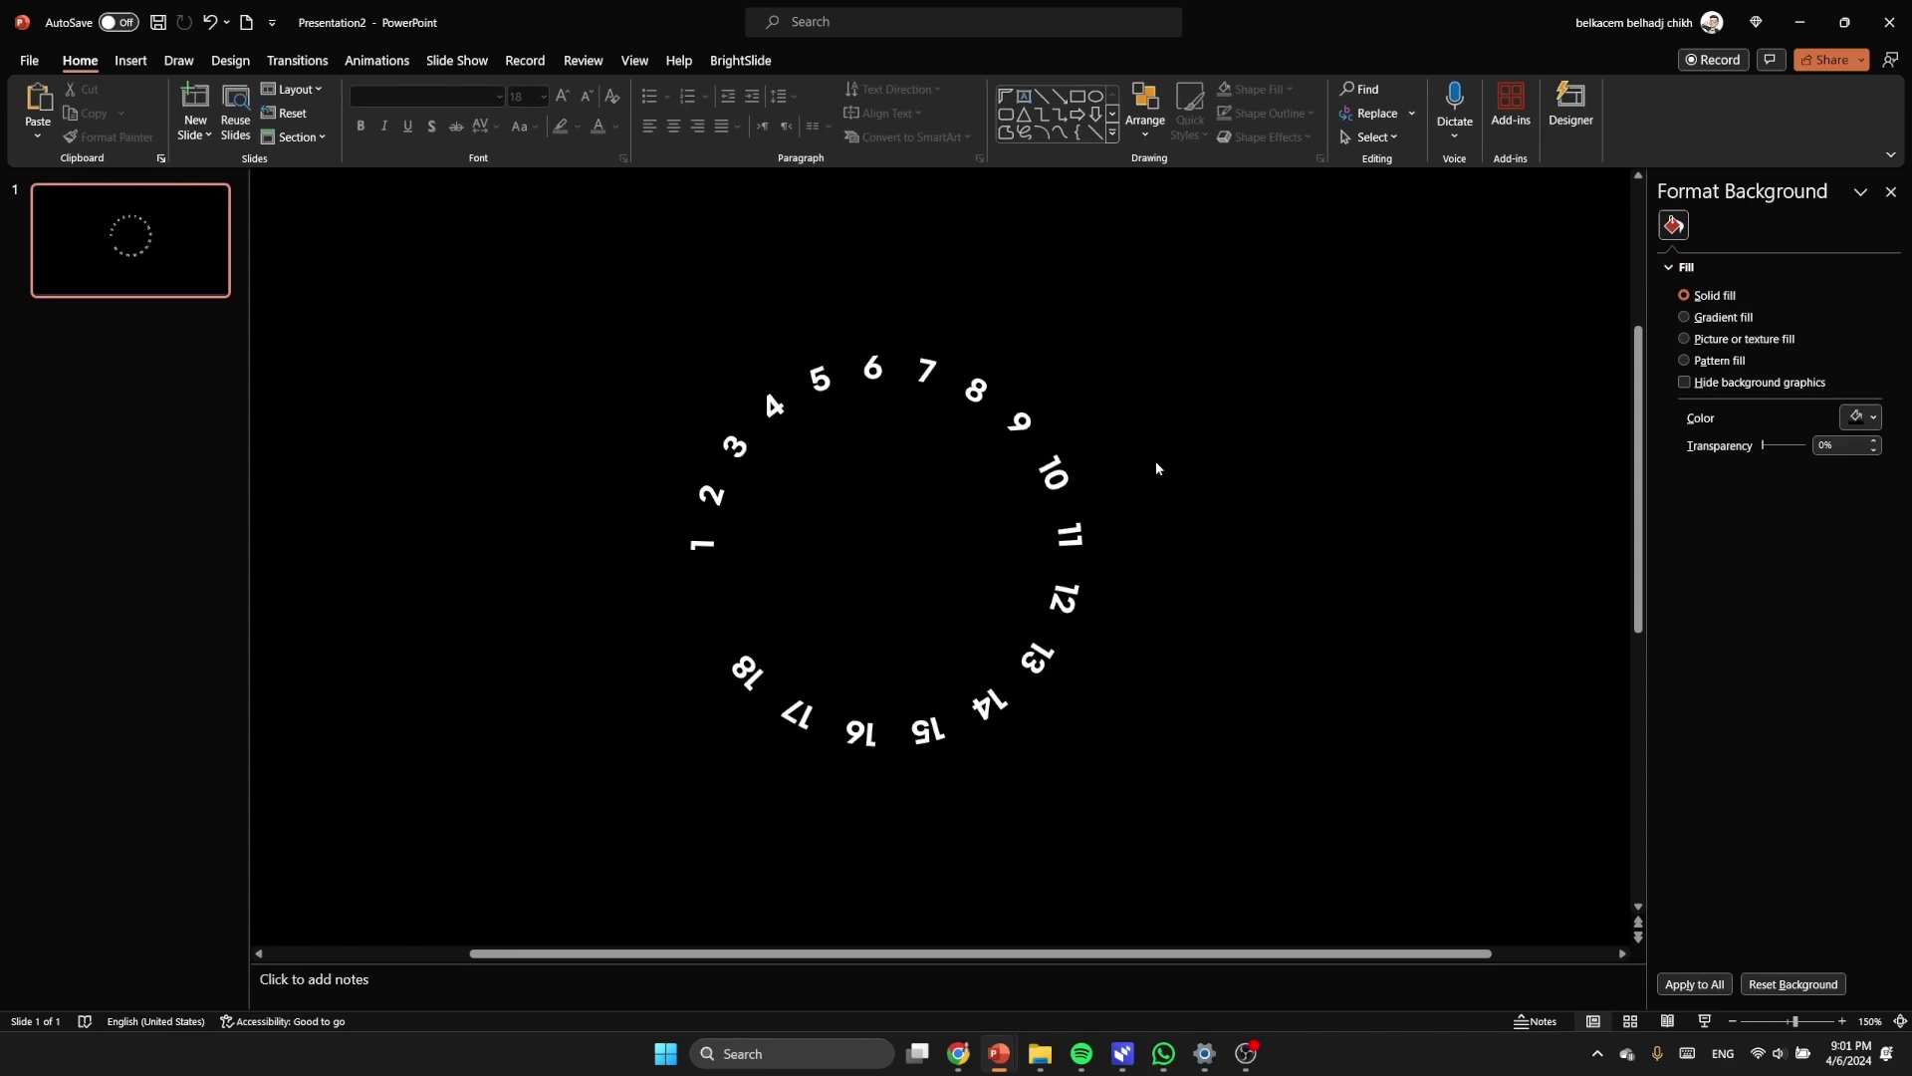
Step: Draw a rectangle over the number ring and intersect the two into number shapes
{"action": "left_click", "coordinate": [131, 61]}
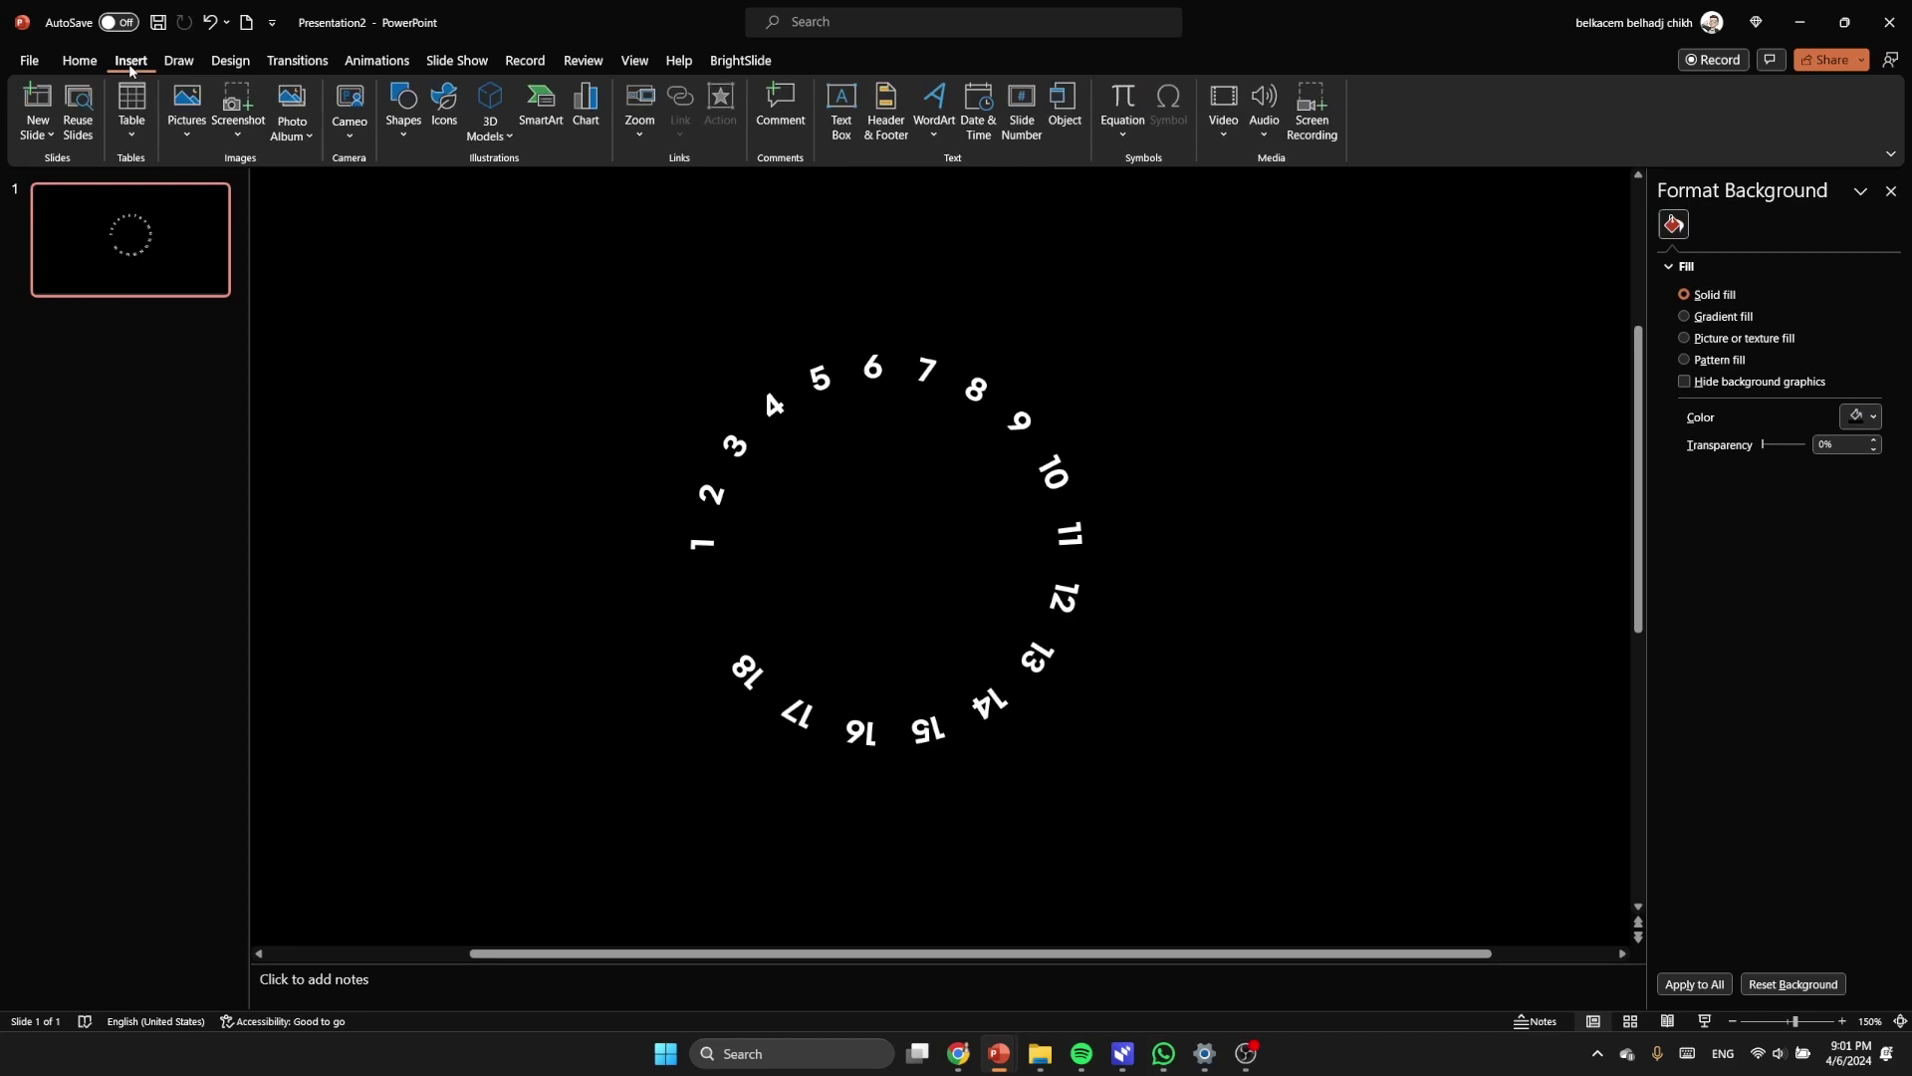
{"action": "left_click", "coordinate": [403, 104]}
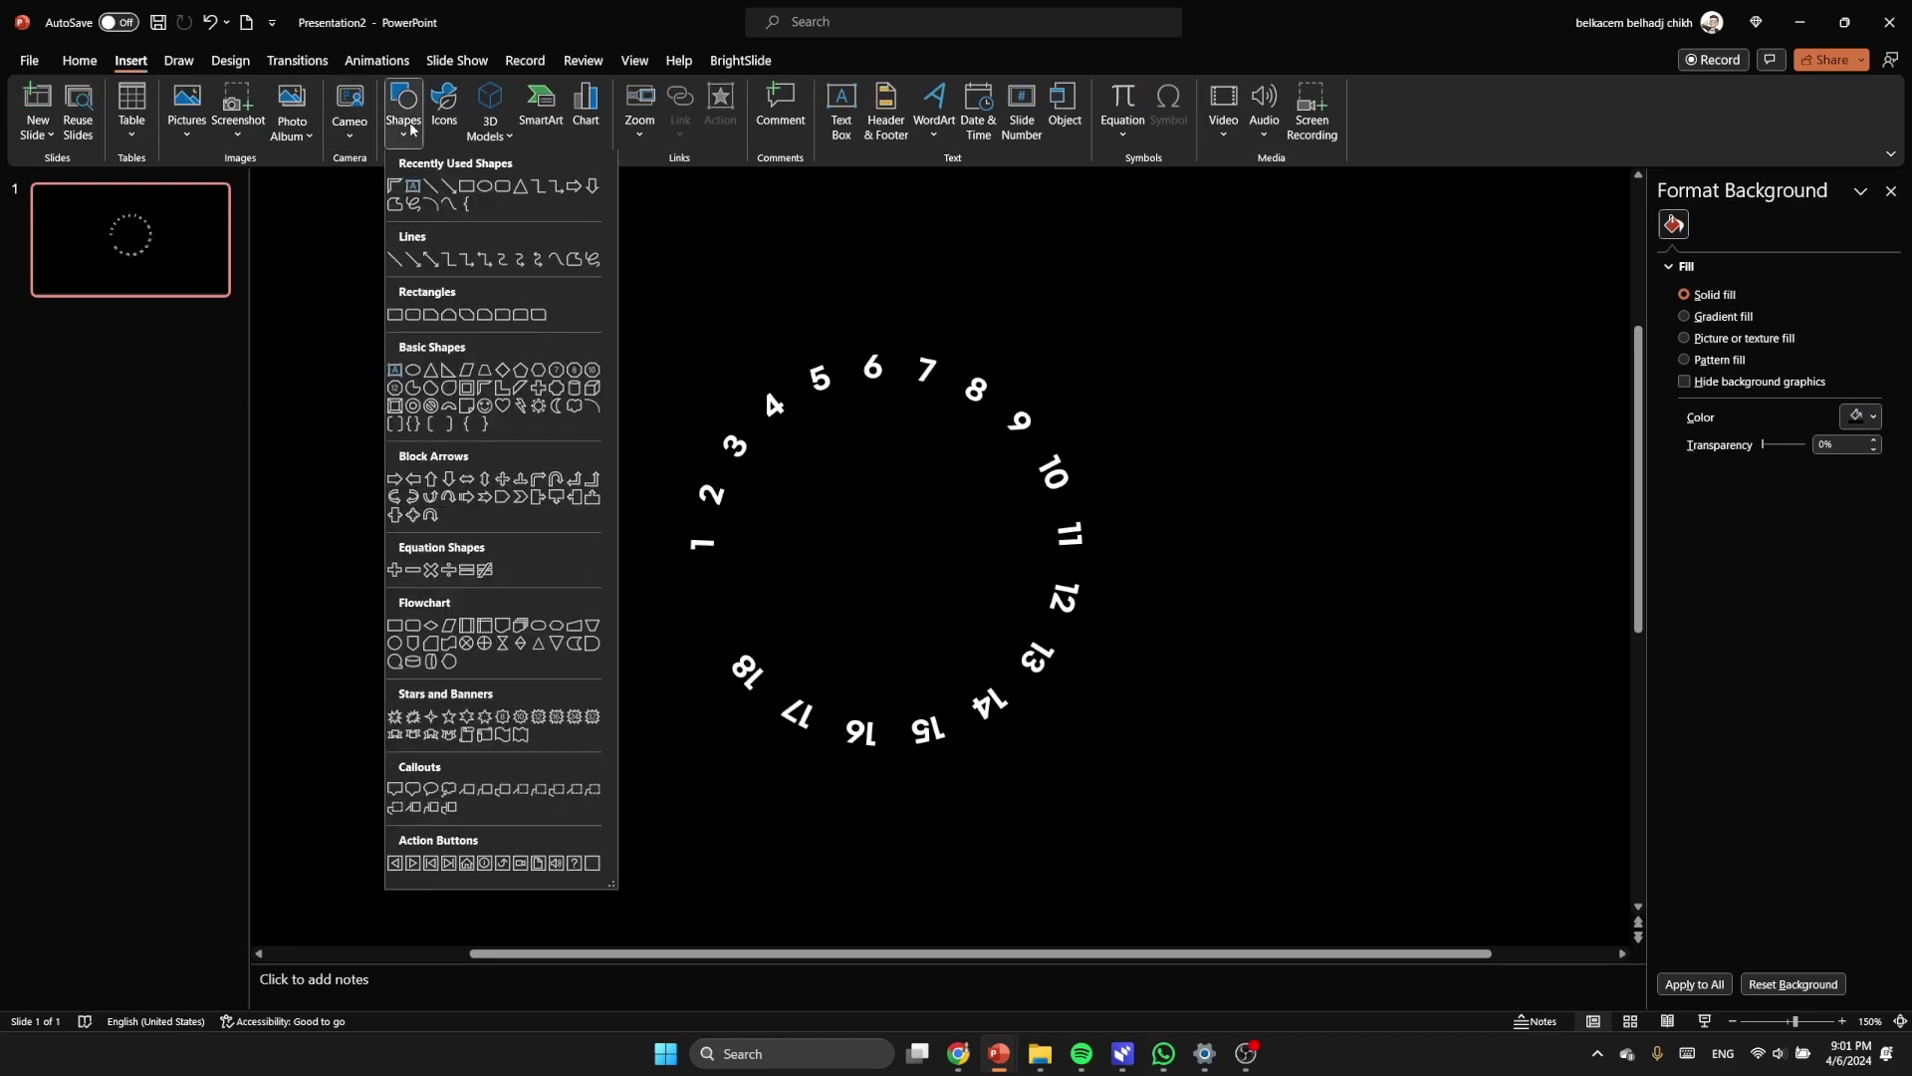
{"action": "left_click", "coordinate": [469, 182]}
{"action": "left_click_drag", "start_coordinate": [580, 322], "coordinate": [1159, 813]}
{"action": "left_click_drag", "start_coordinate": [1292, 882], "coordinate": [474, 235]}
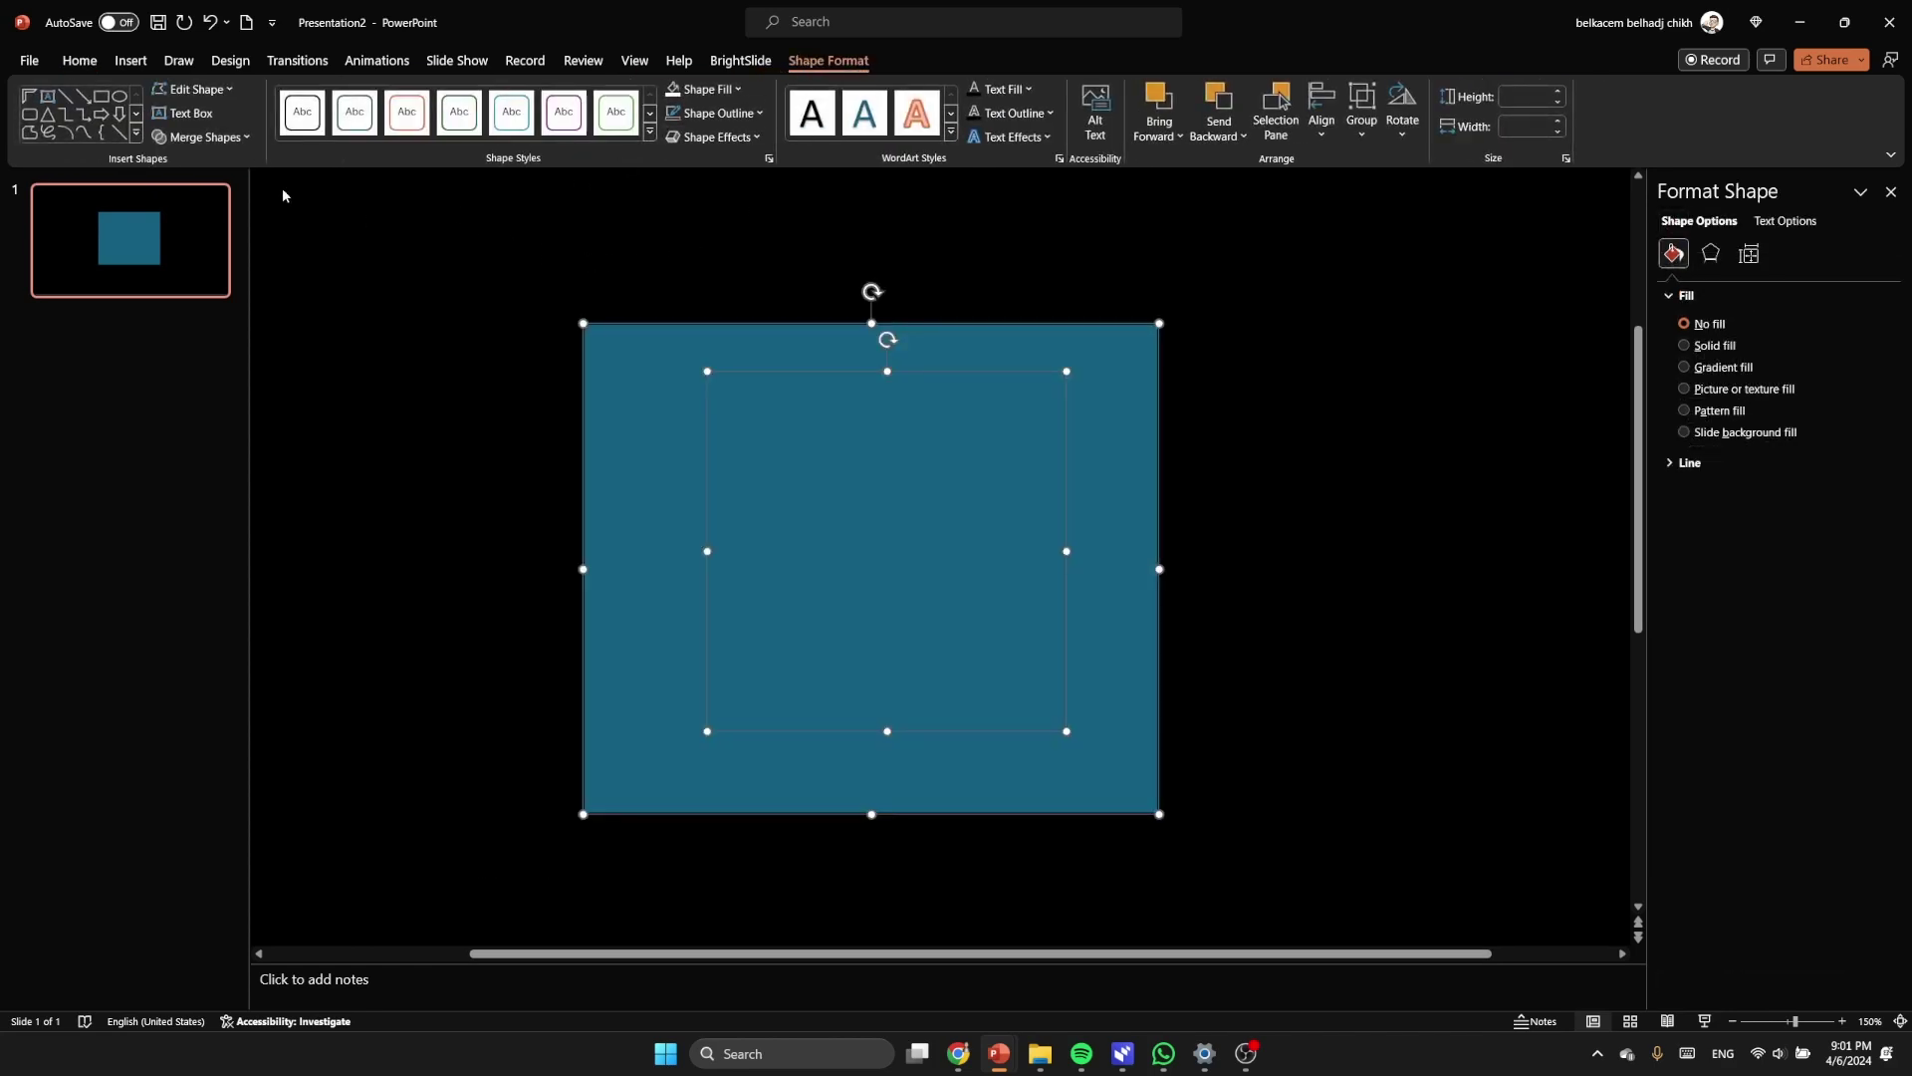
{"action": "left_click", "coordinate": [209, 143]}
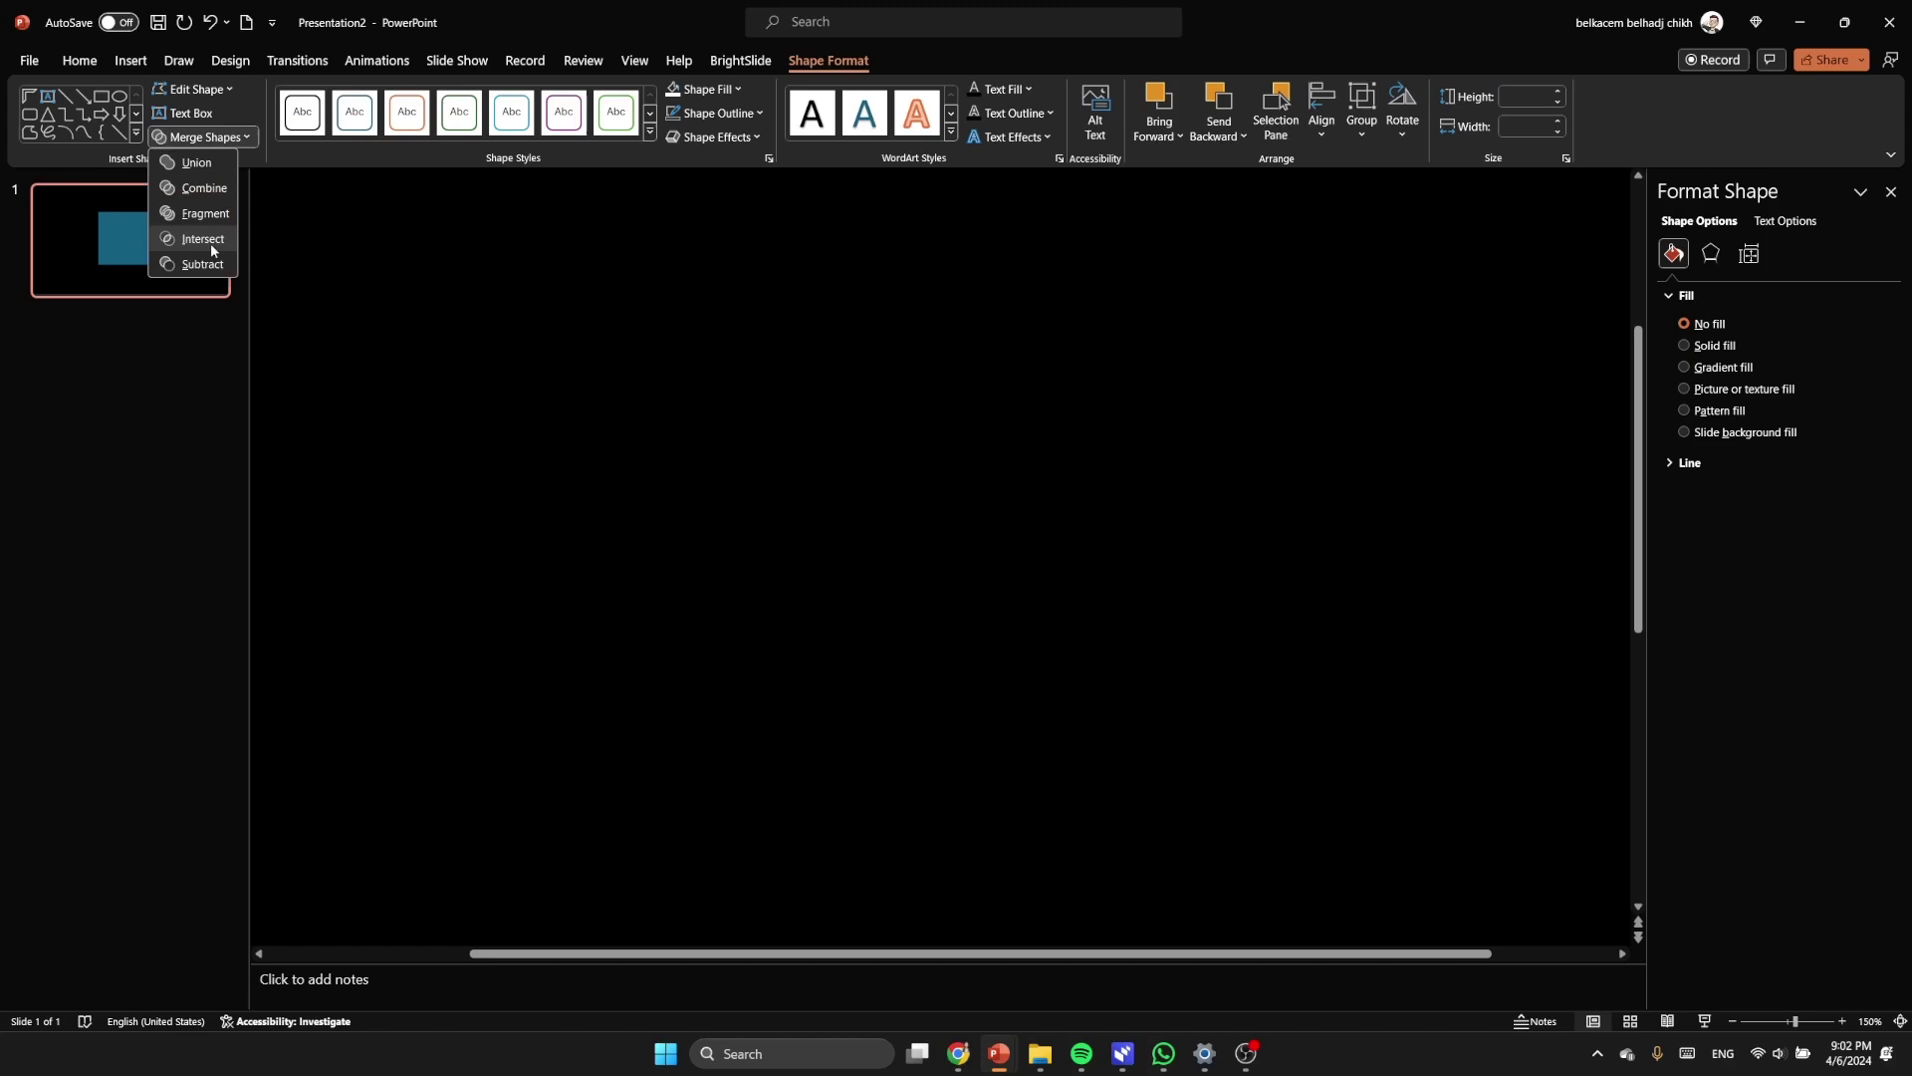
{"action": "left_click", "coordinate": [204, 240]}
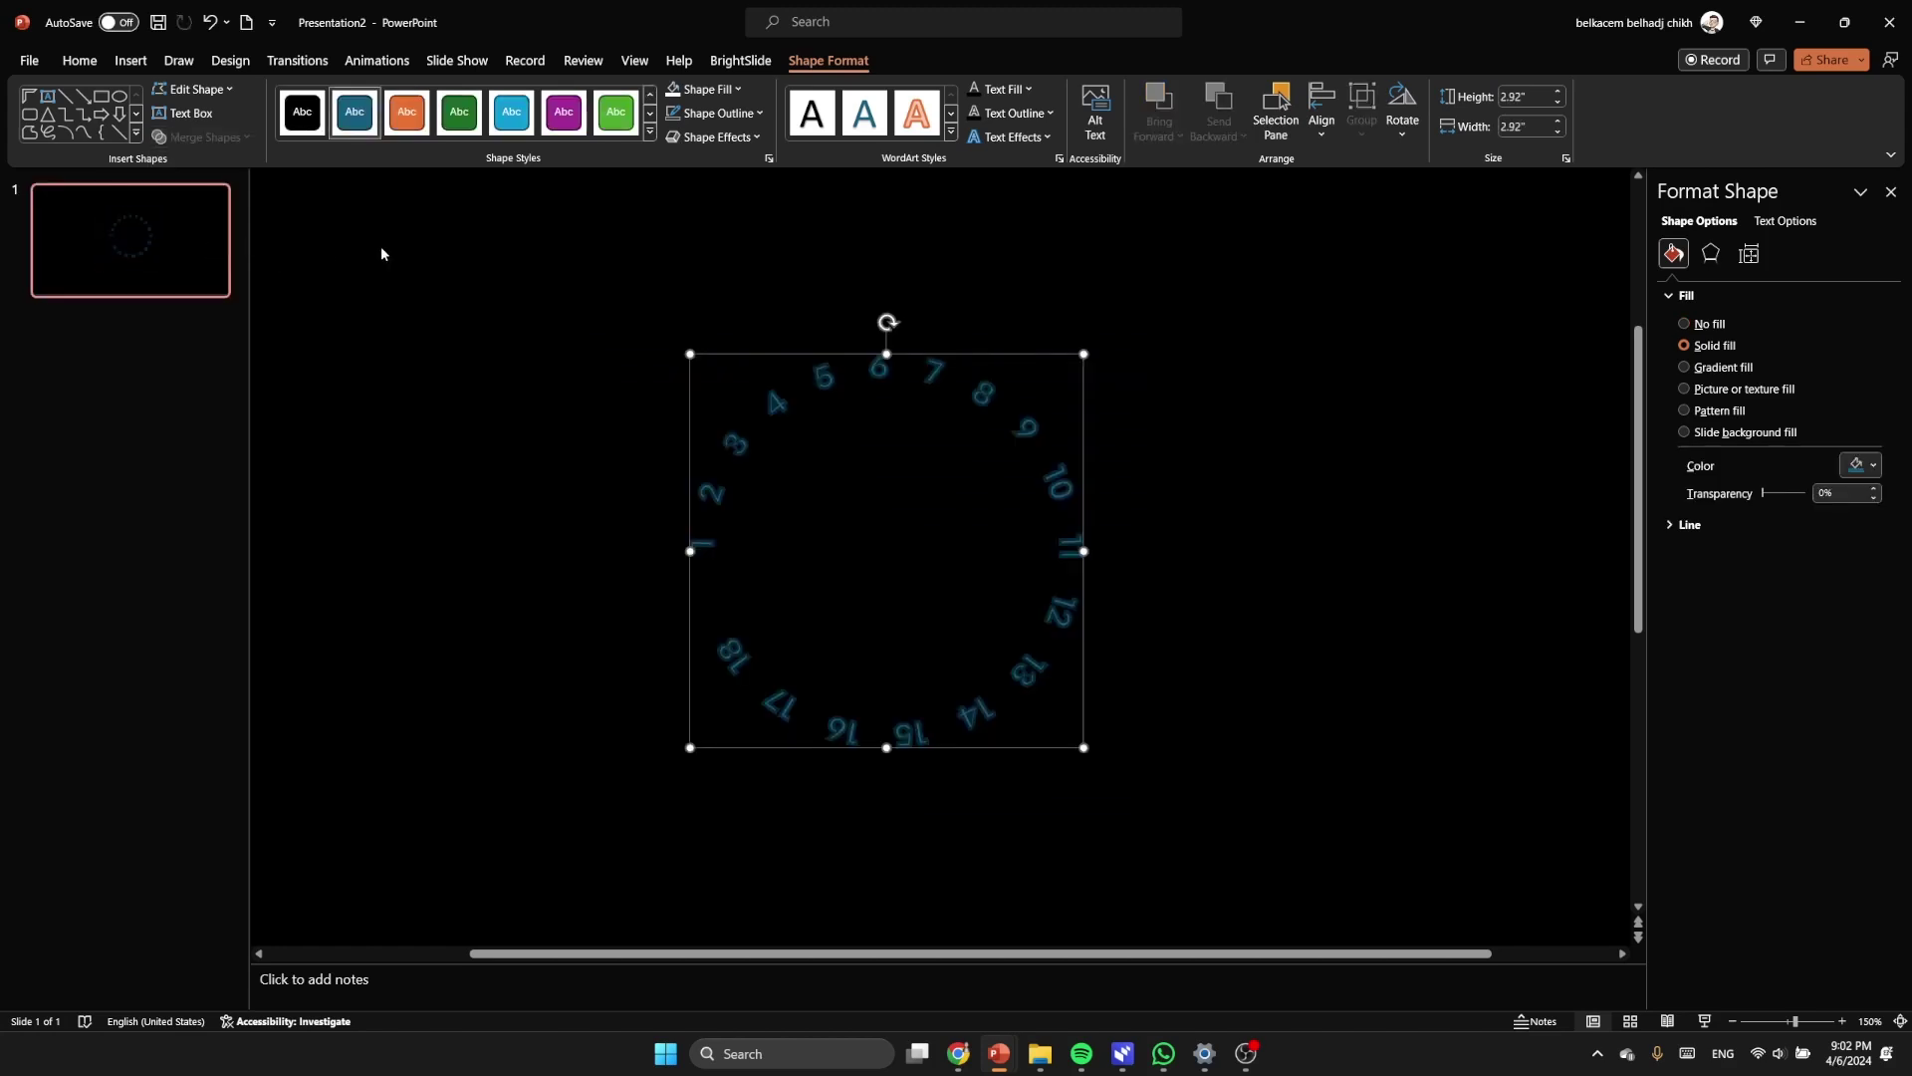
Step: Give the number shapes no outline and a white fill
{"action": "left_click", "coordinate": [710, 113]}
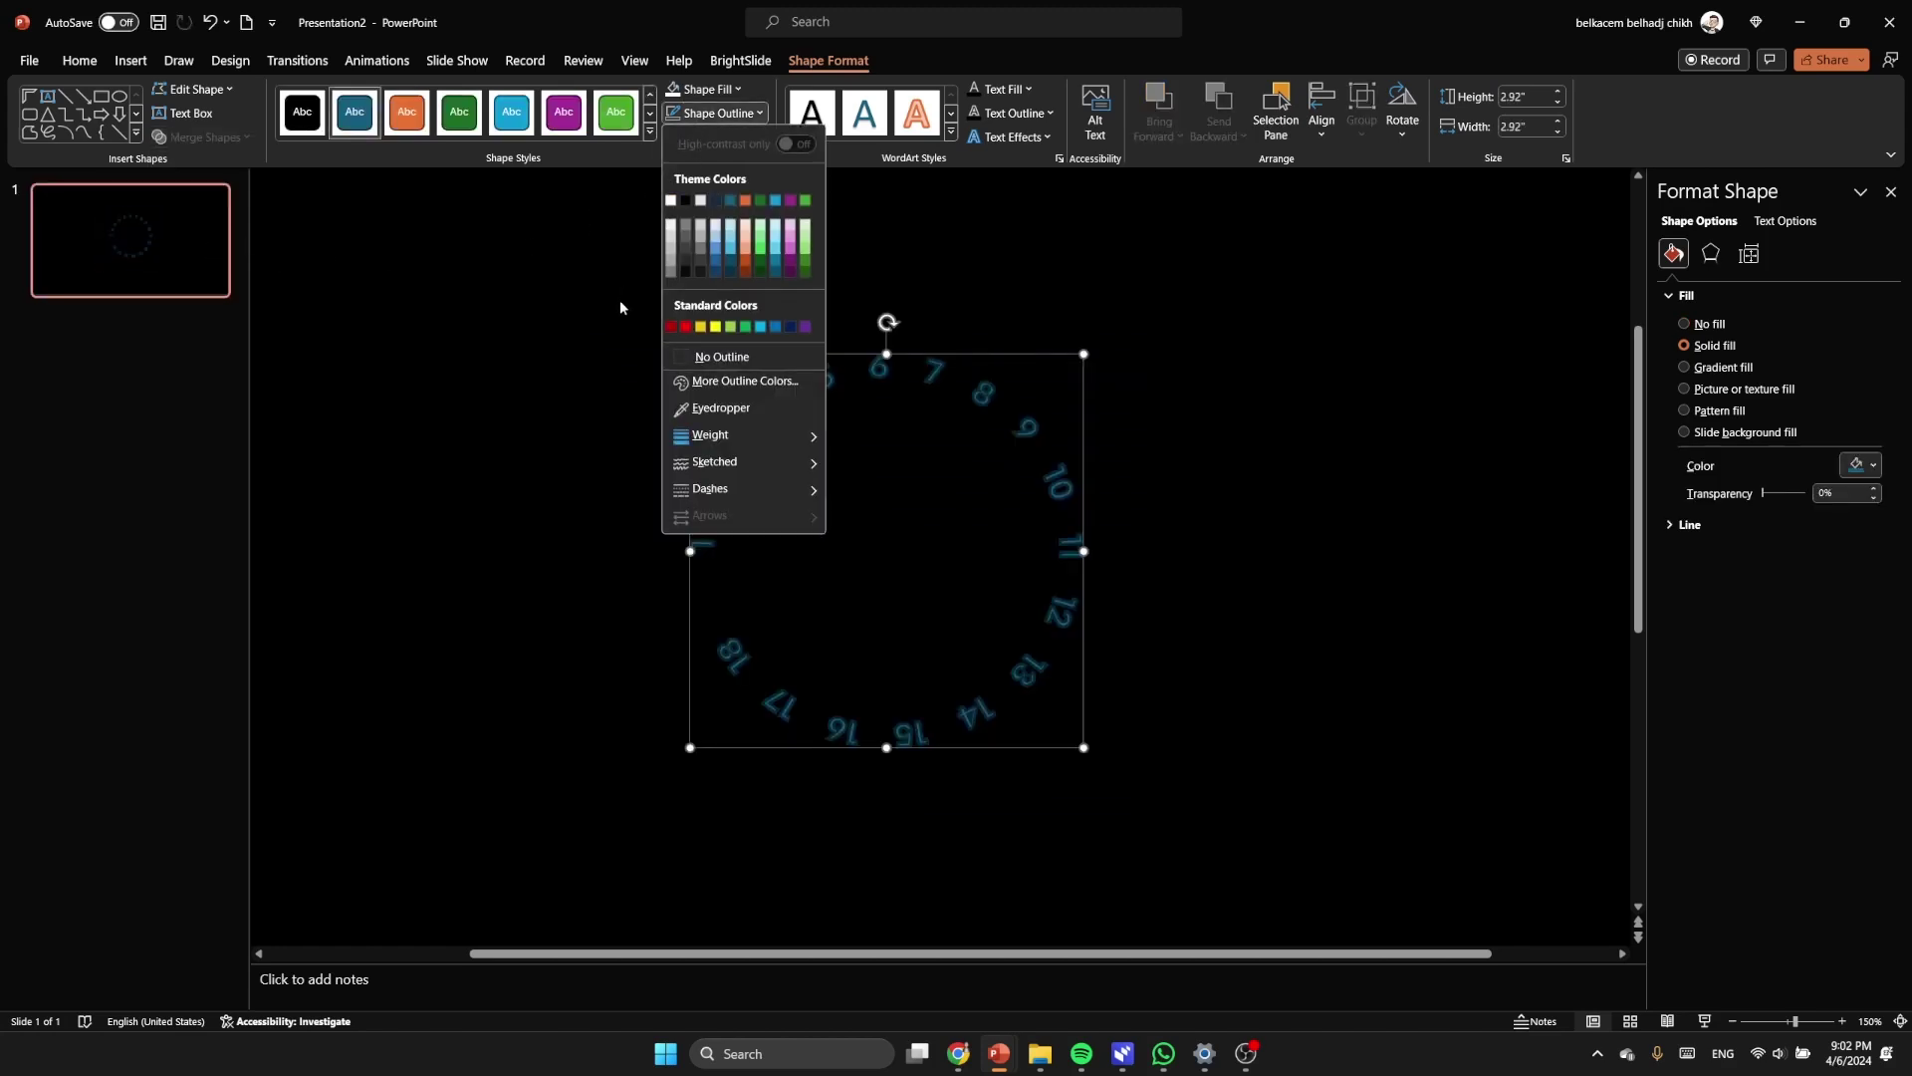
{"action": "left_click", "coordinate": [715, 358]}
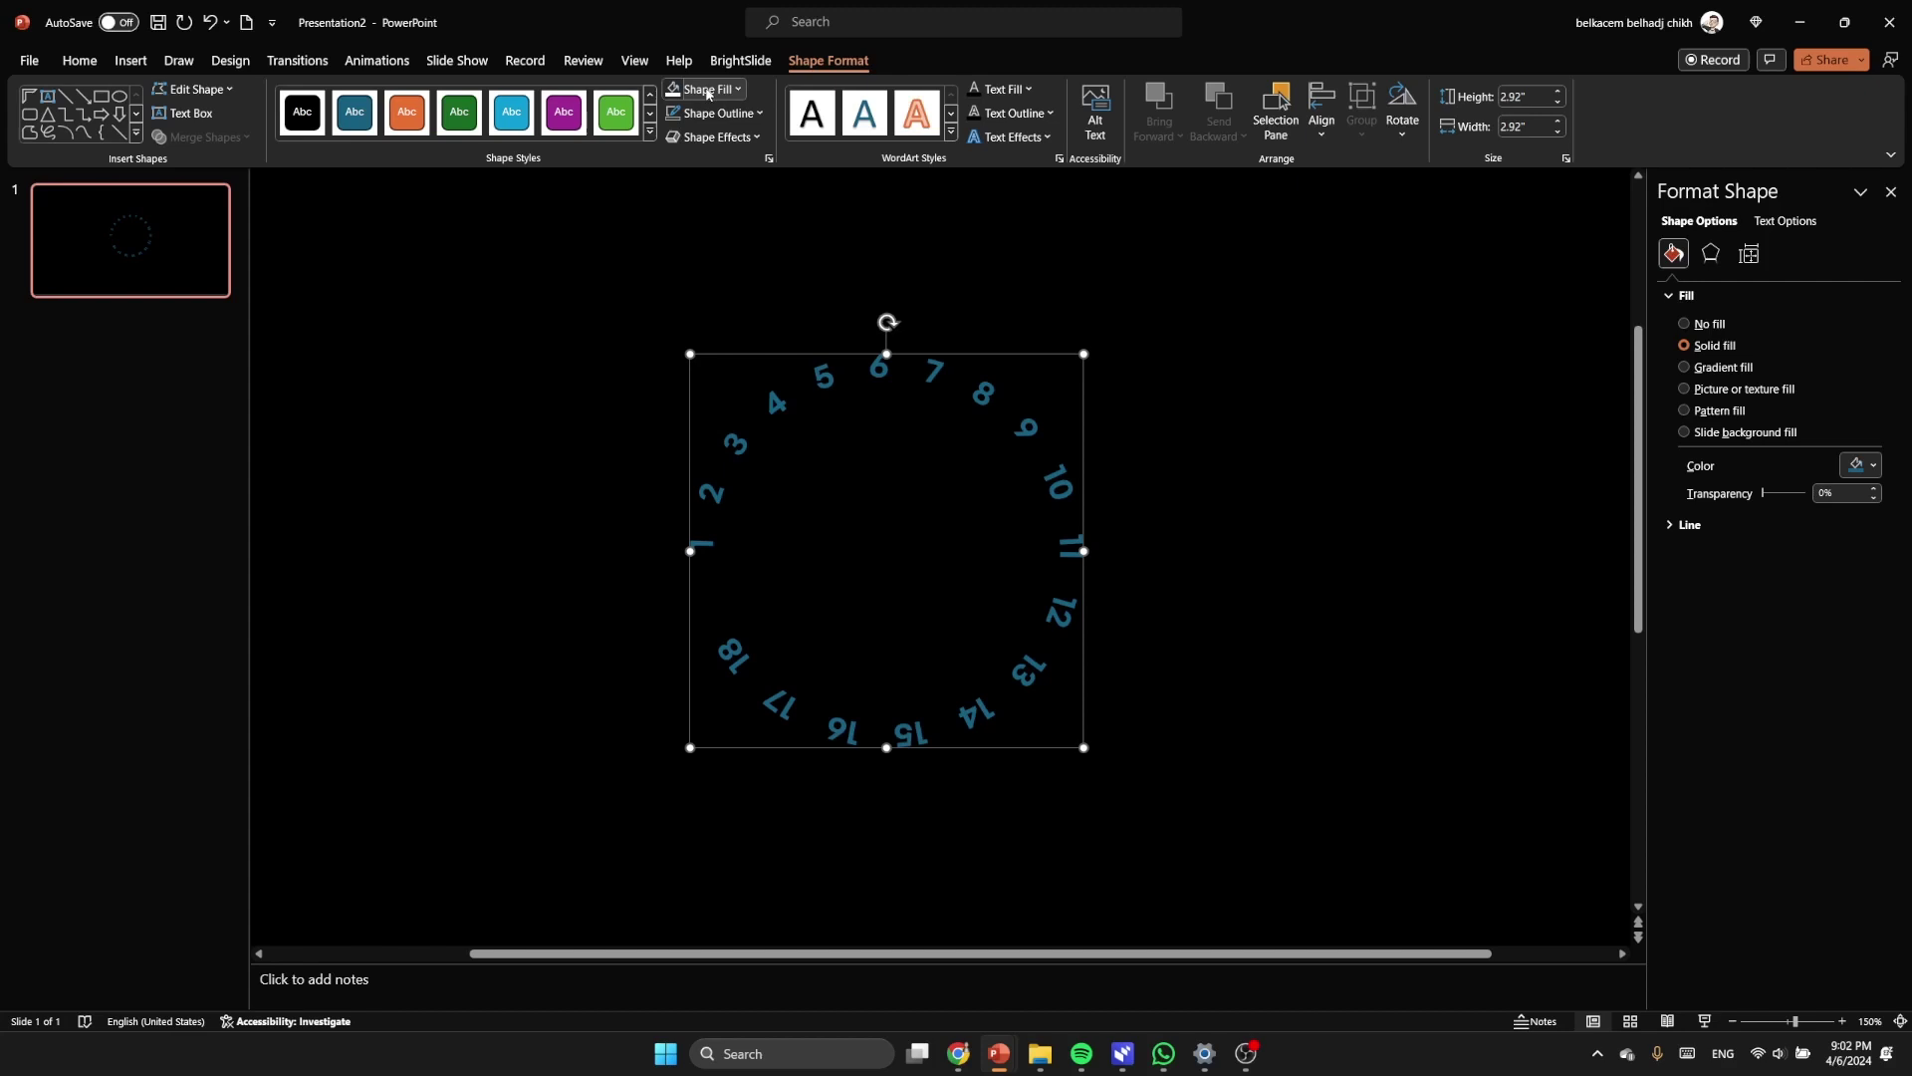
{"action": "left_click", "coordinate": [676, 93]}
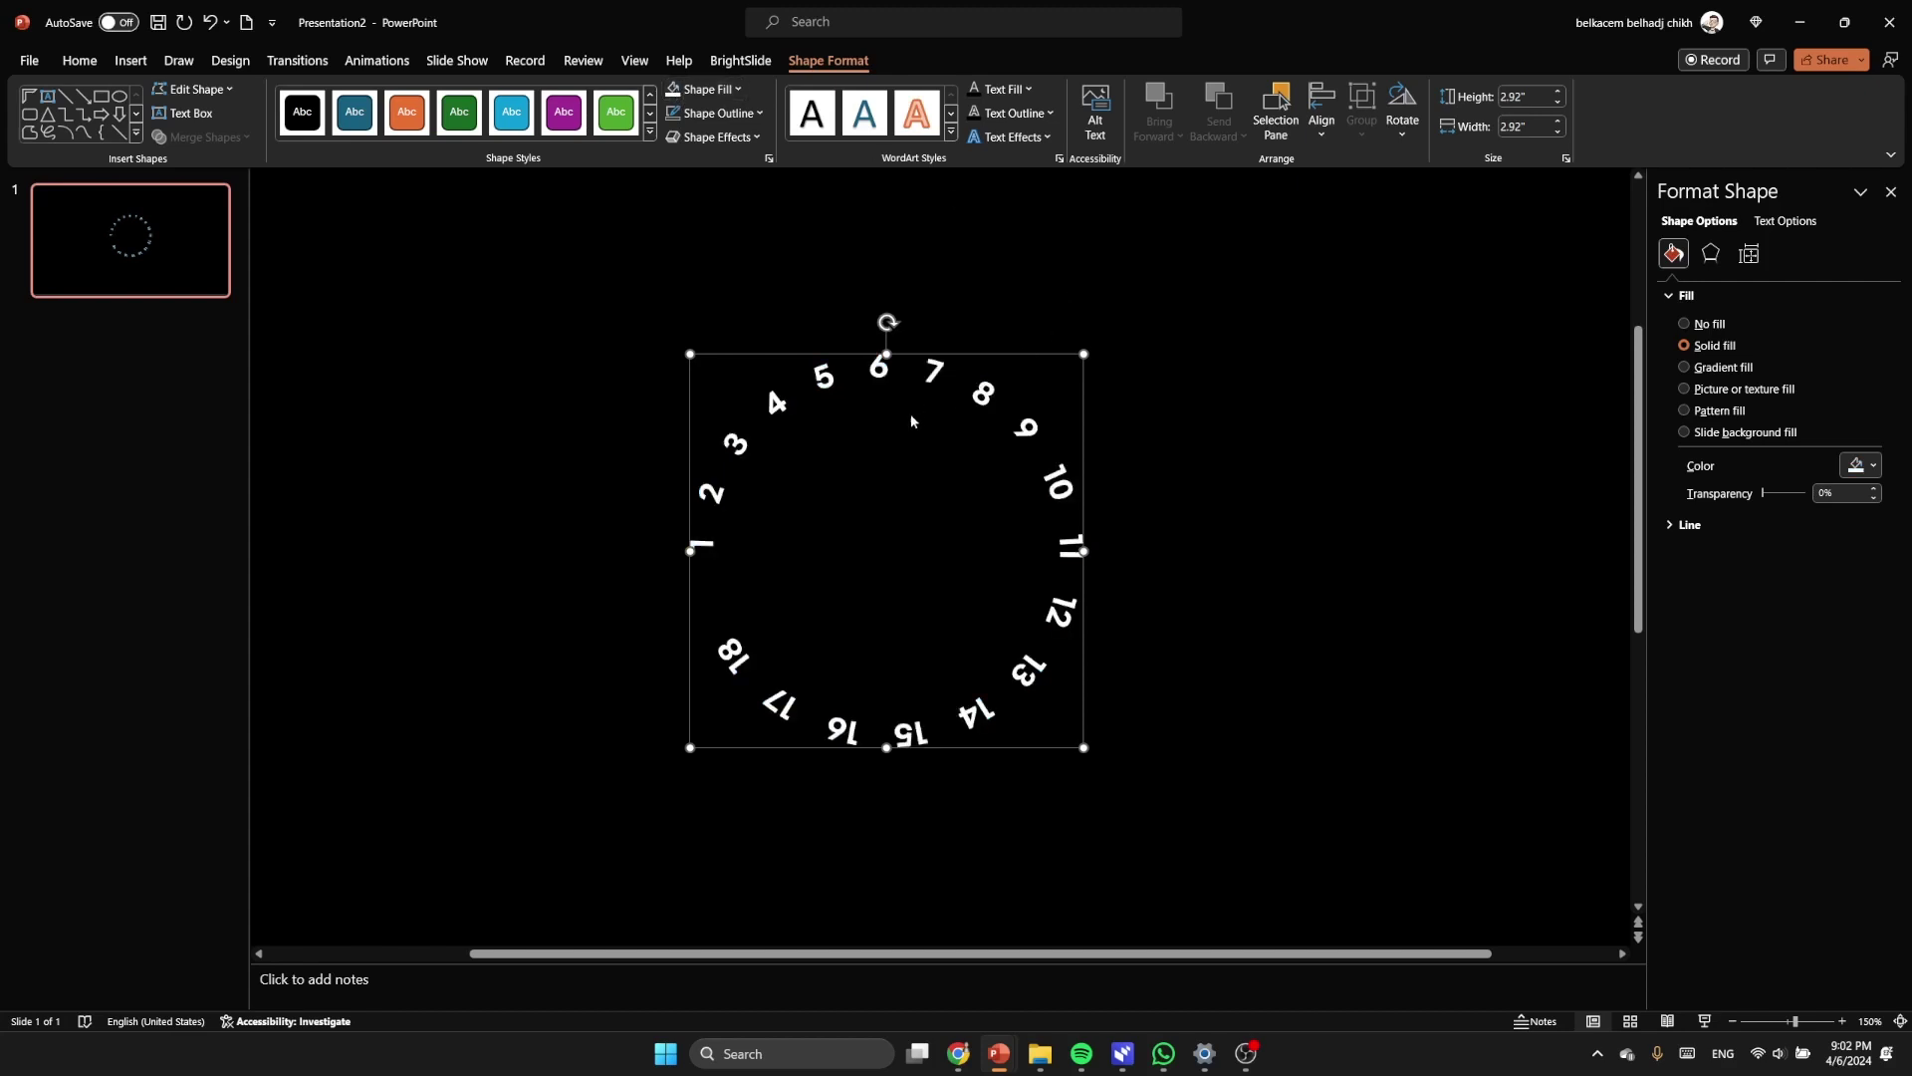
Step: Enlarge the wheel to 9.17 inches, shift it left off the slide, then grow it to 10.26 inches
{"action": "scroll", "coordinate": [900, 420], "scroll_direction": "down", "scroll_amount": 5}
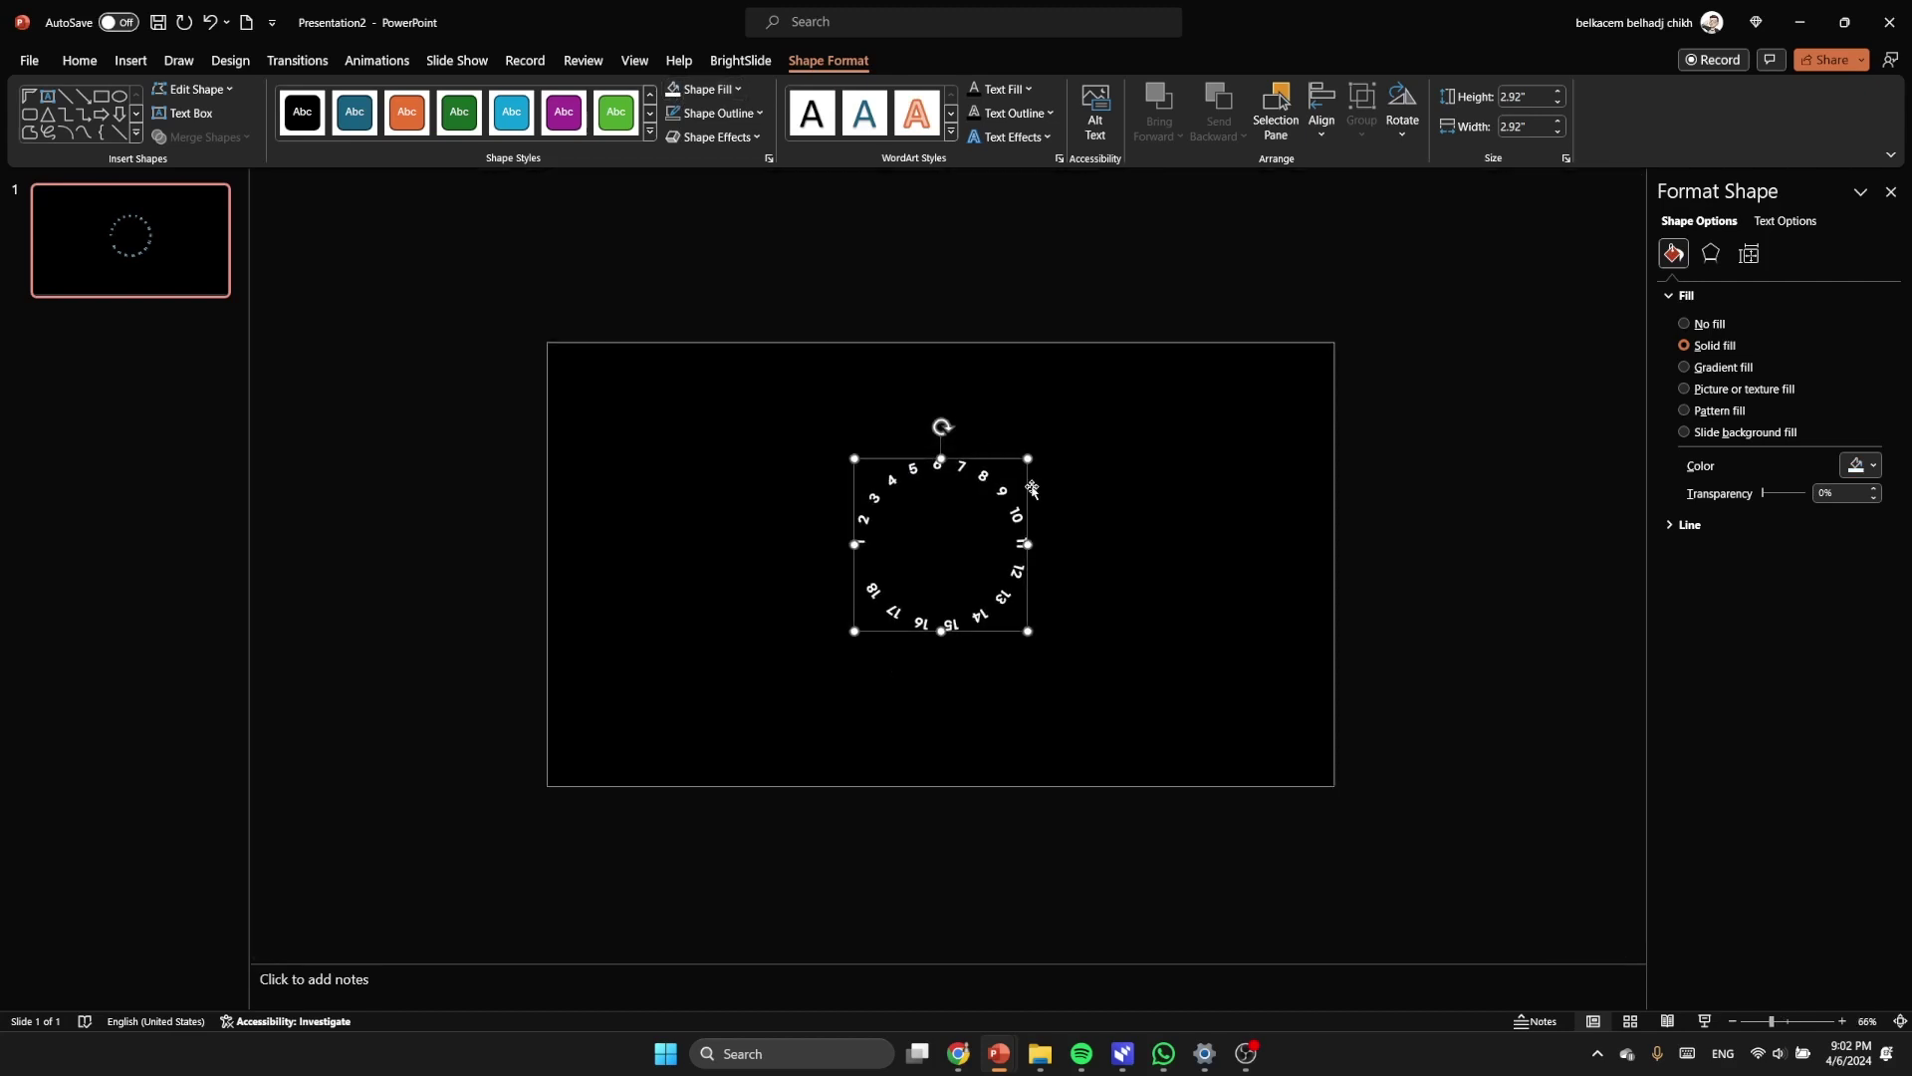
{"action": "left_click_drag", "start_coordinate": [1028, 458], "coordinate": [1220, 371]}
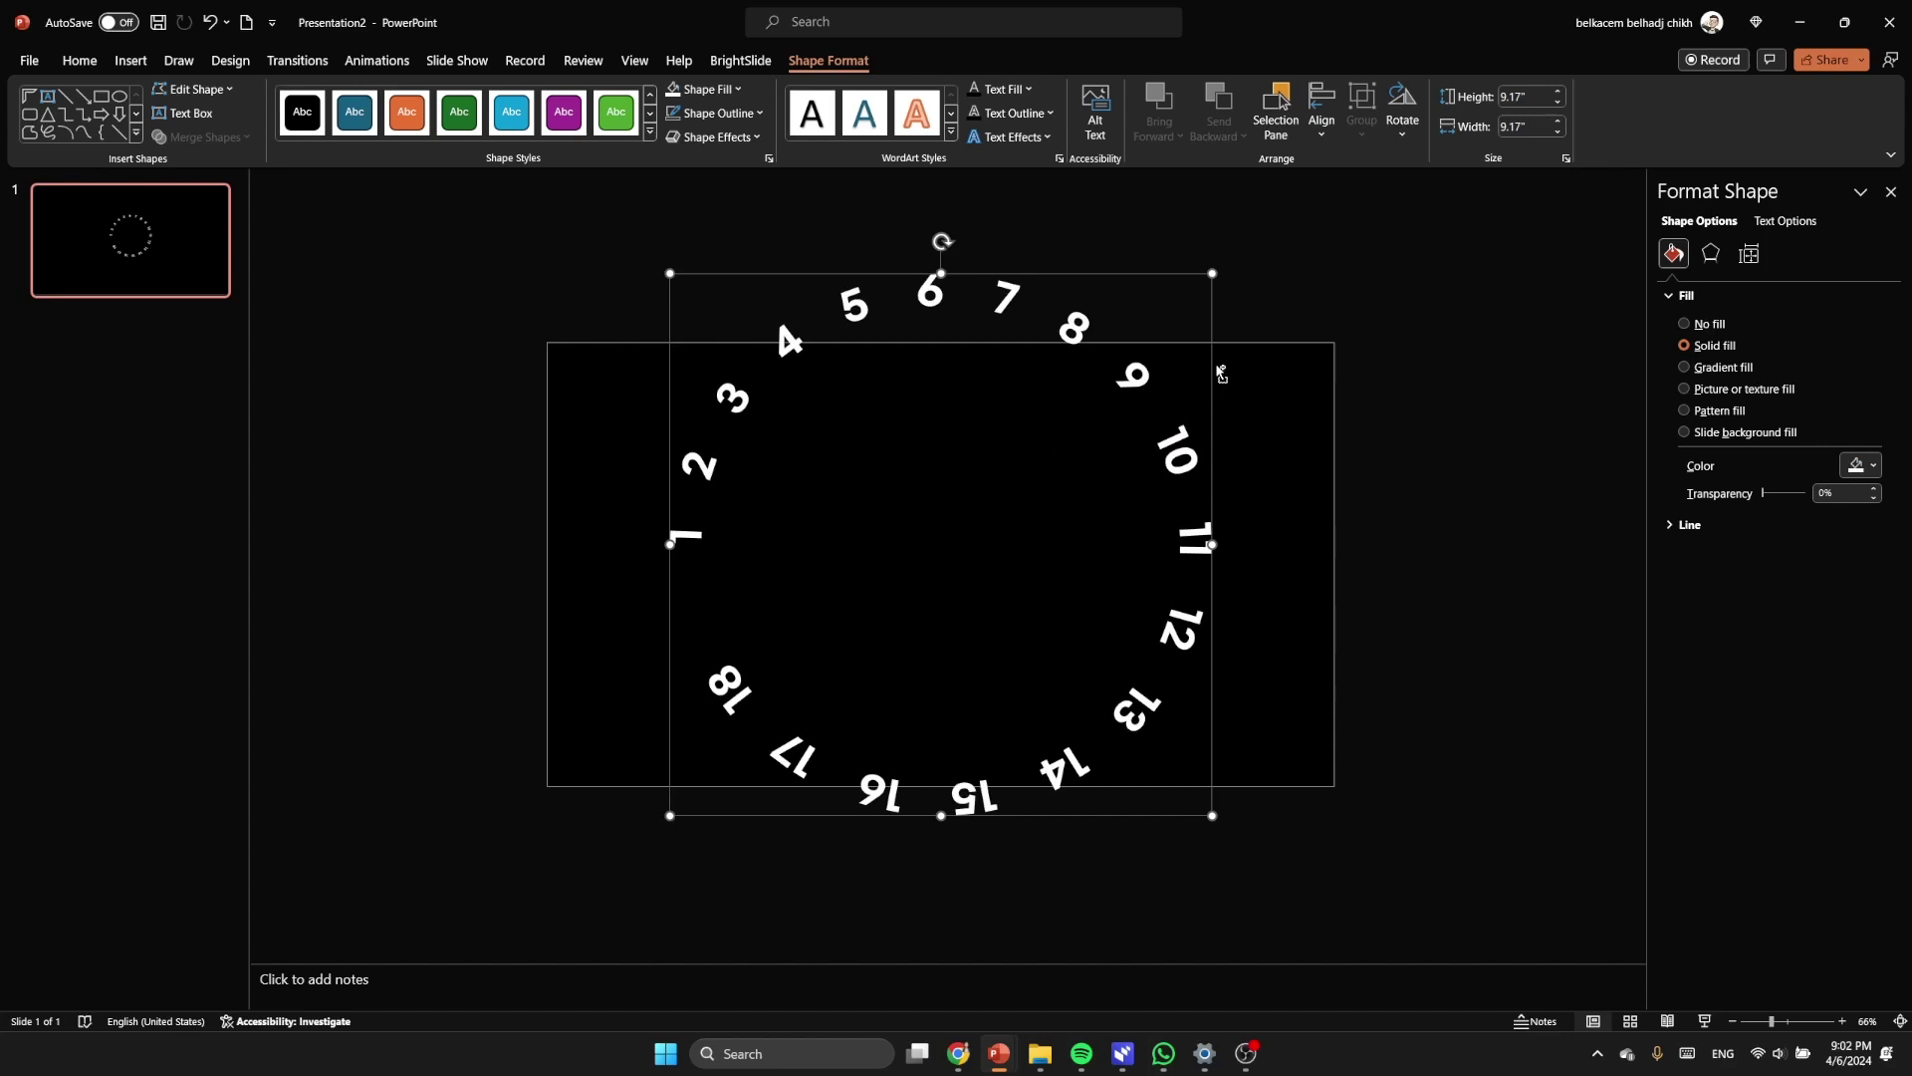
{"action": "left_click_drag", "start_coordinate": [1205, 530], "coordinate": [798, 529]}
{"action": "left_click_drag", "start_coordinate": [804, 272], "coordinate": [870, 241]}
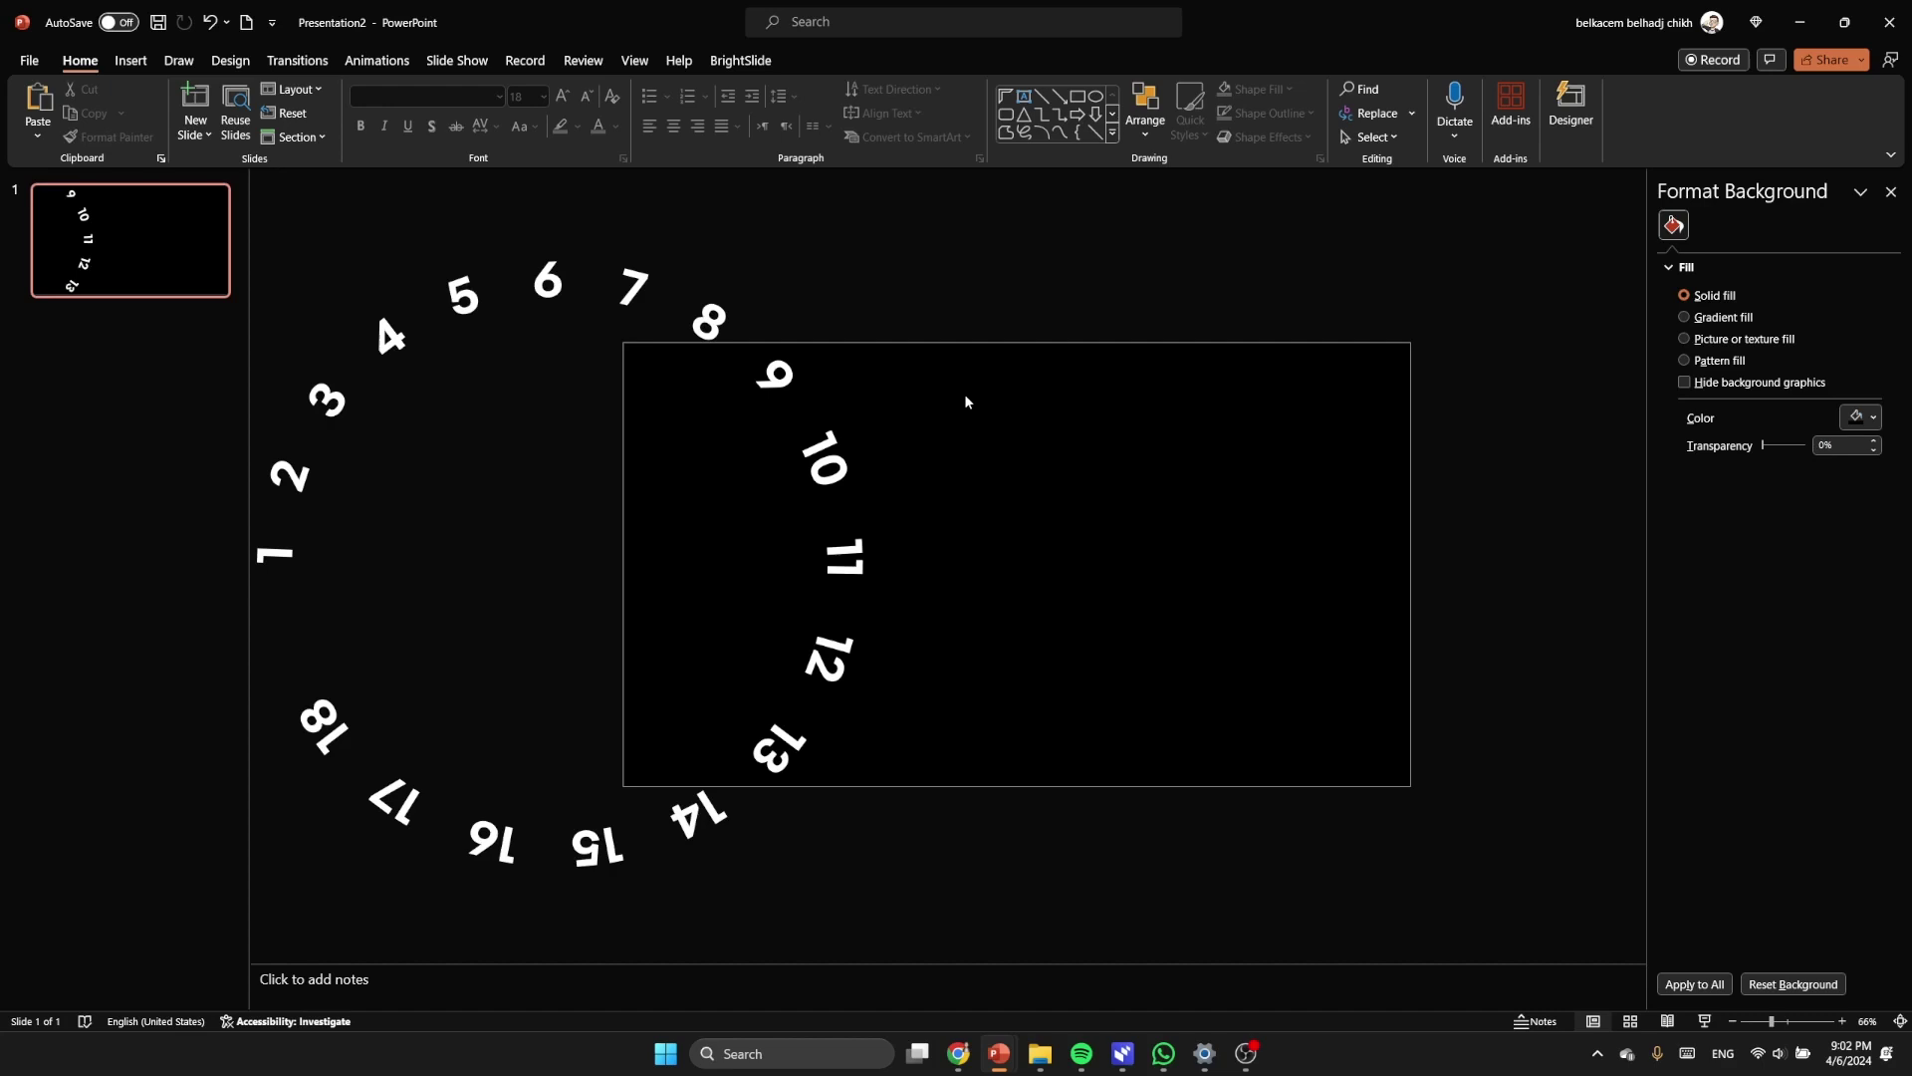
Step: Paste the topographic contour-line graphic onto Presentation2's number-wheel slide
{"action": "mouse_move", "coordinate": [1016, 1049]}
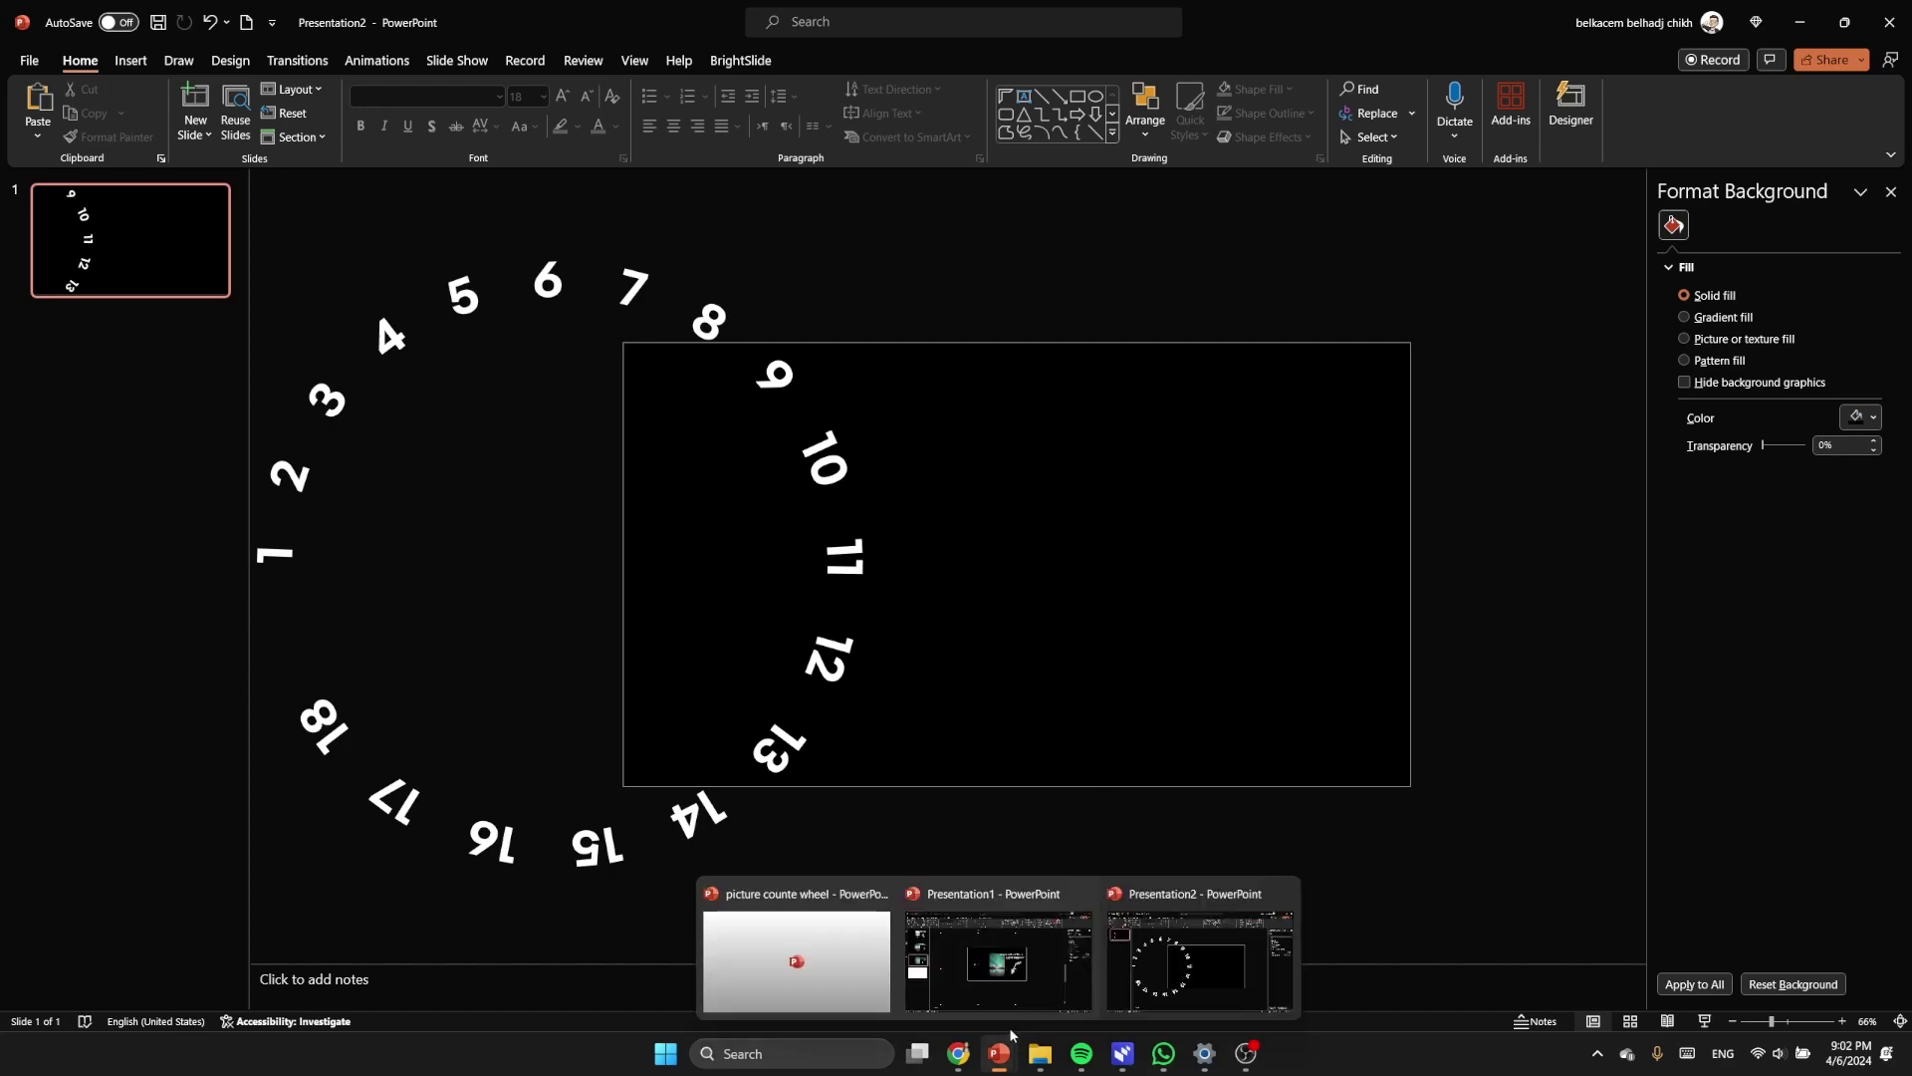
{"action": "left_click", "coordinate": [1004, 948]}
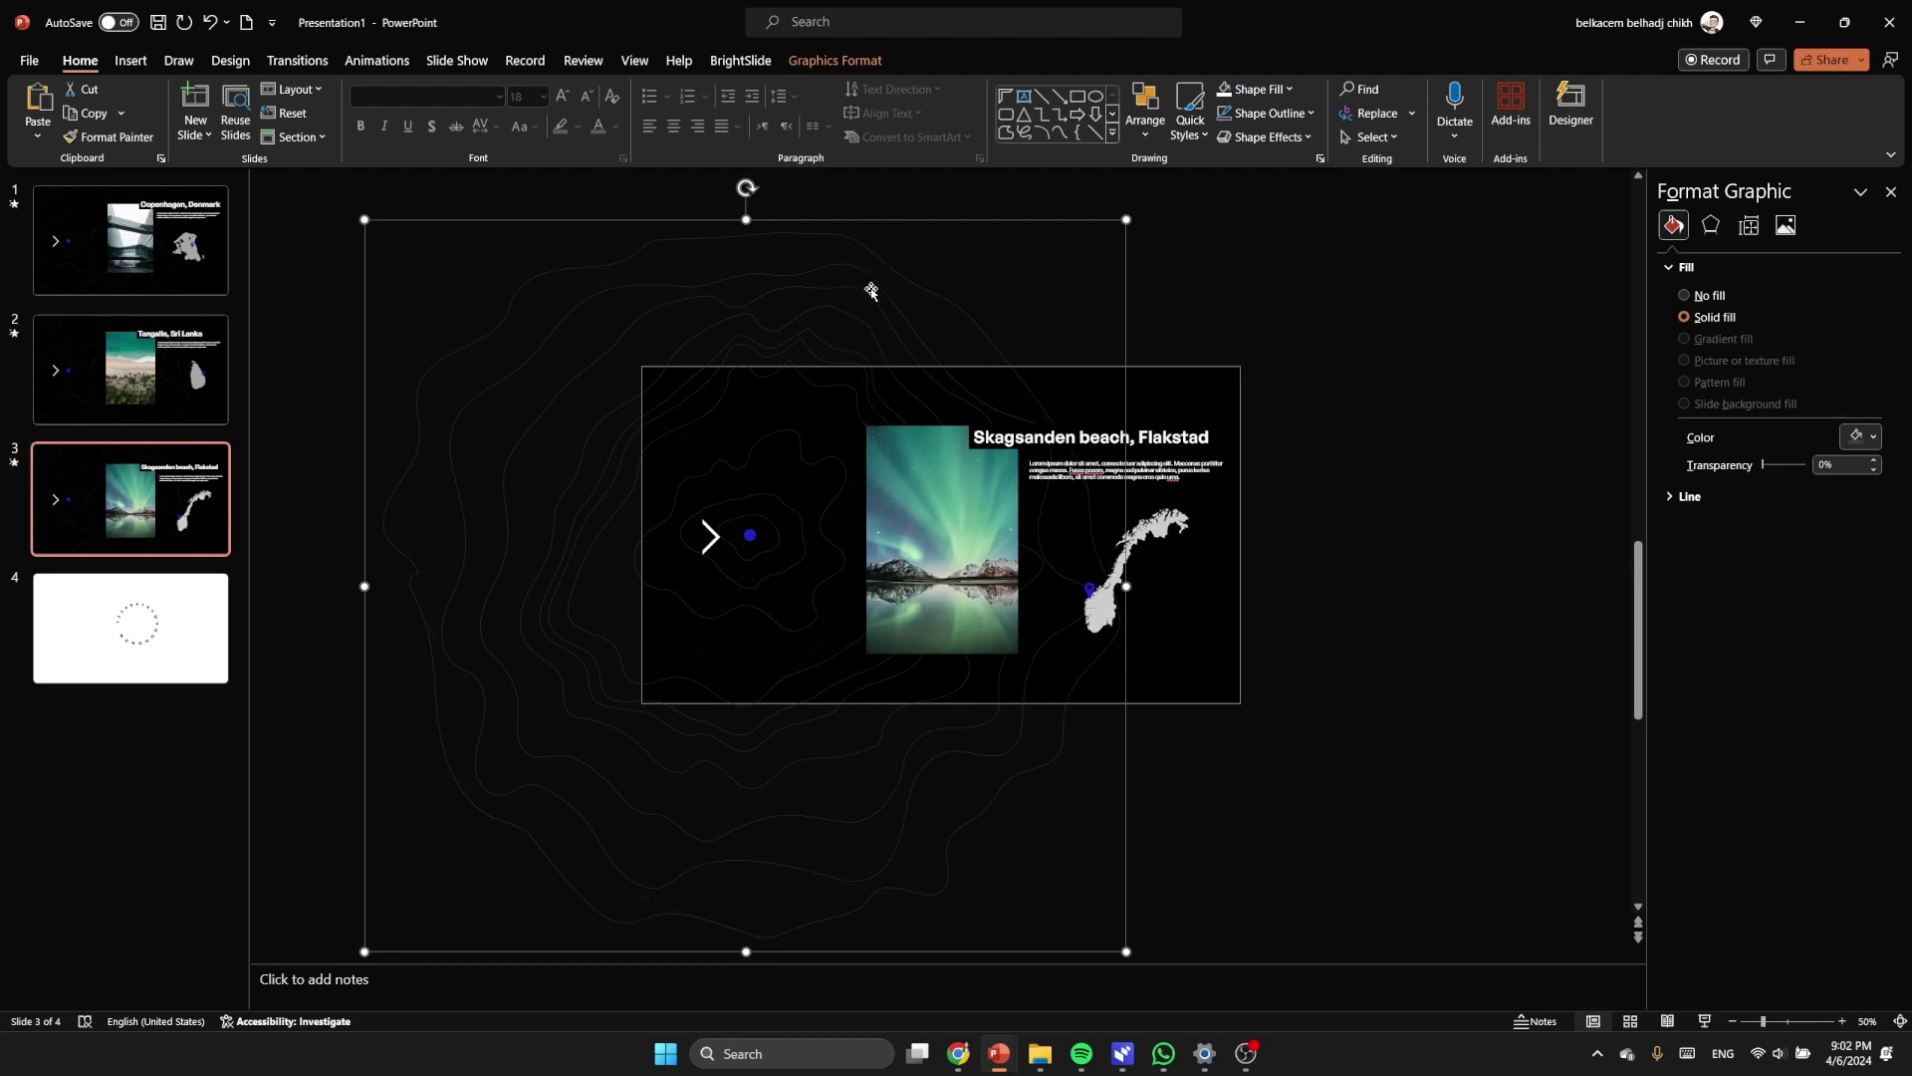
{"action": "mouse_move", "coordinate": [999, 1052]}
{"action": "left_click", "coordinate": [1227, 951]}
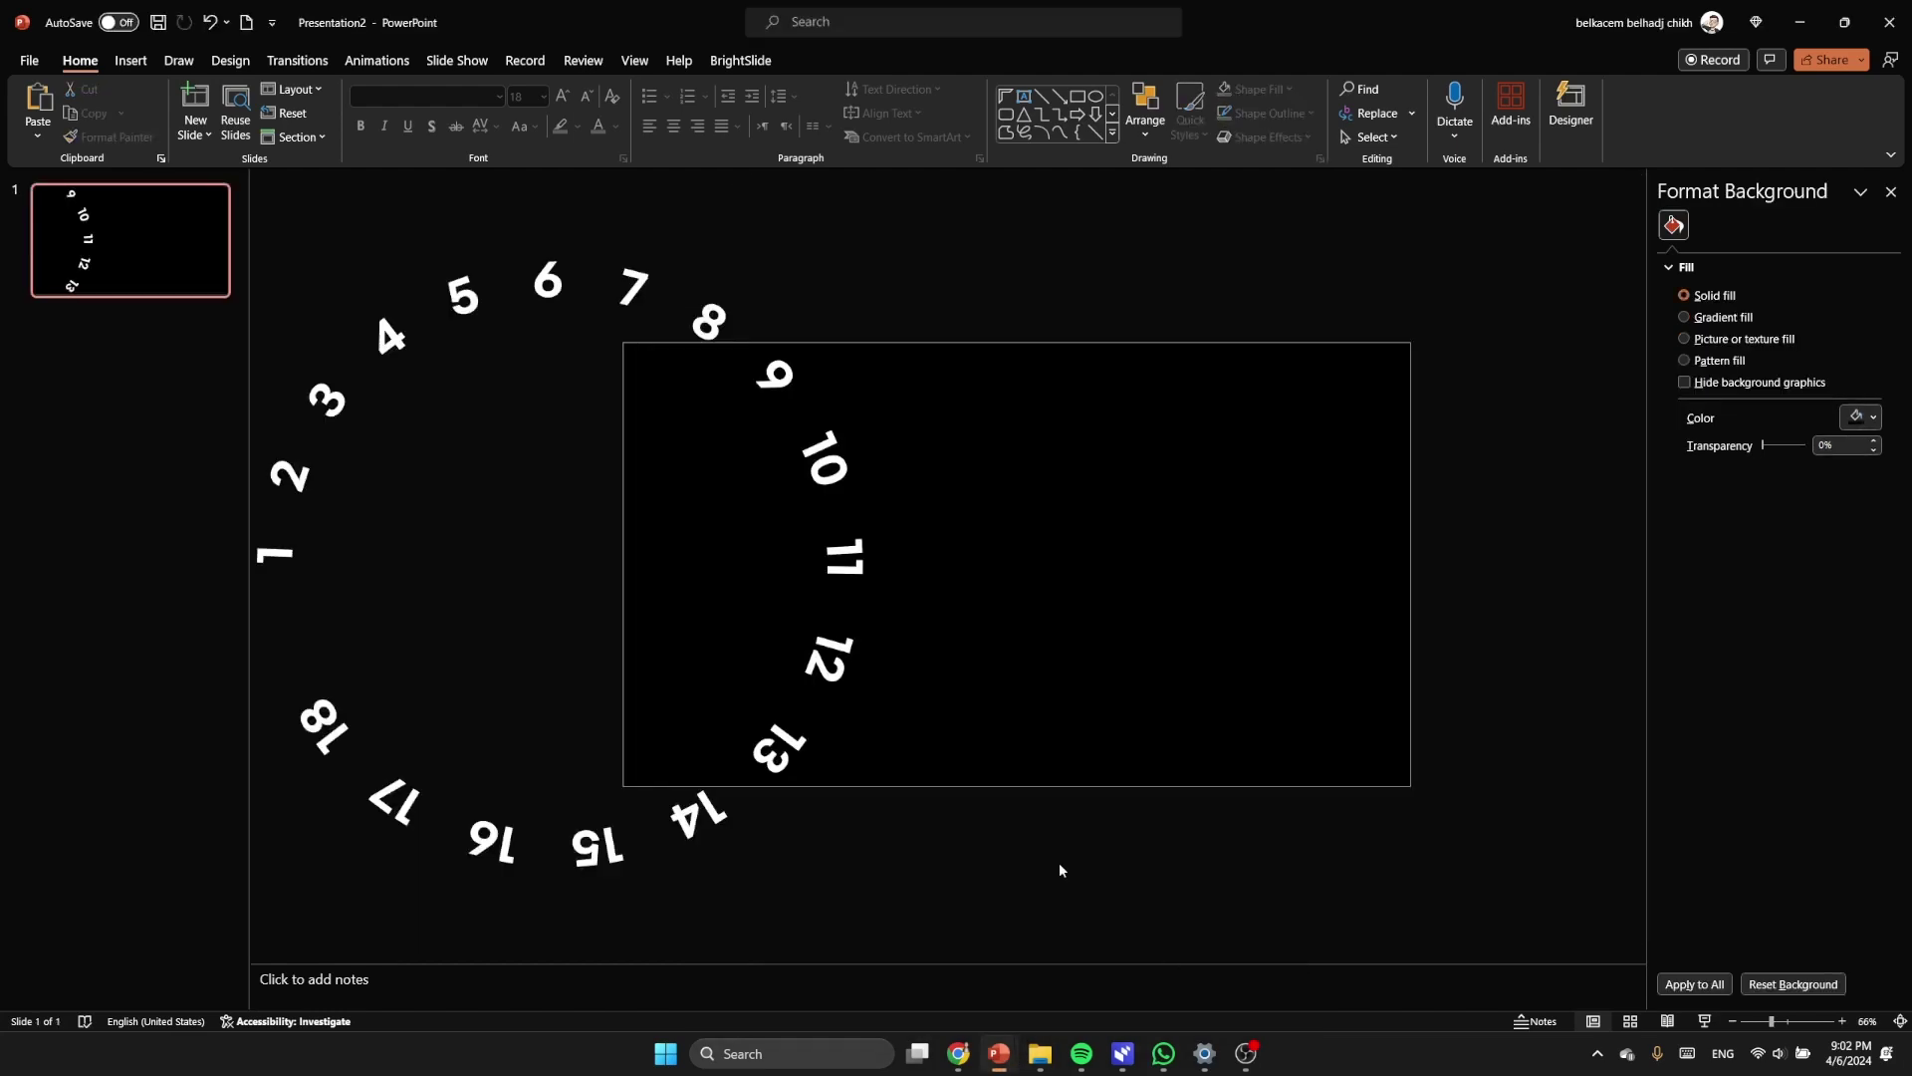
{"action": "key", "text": "ctrl+v"}
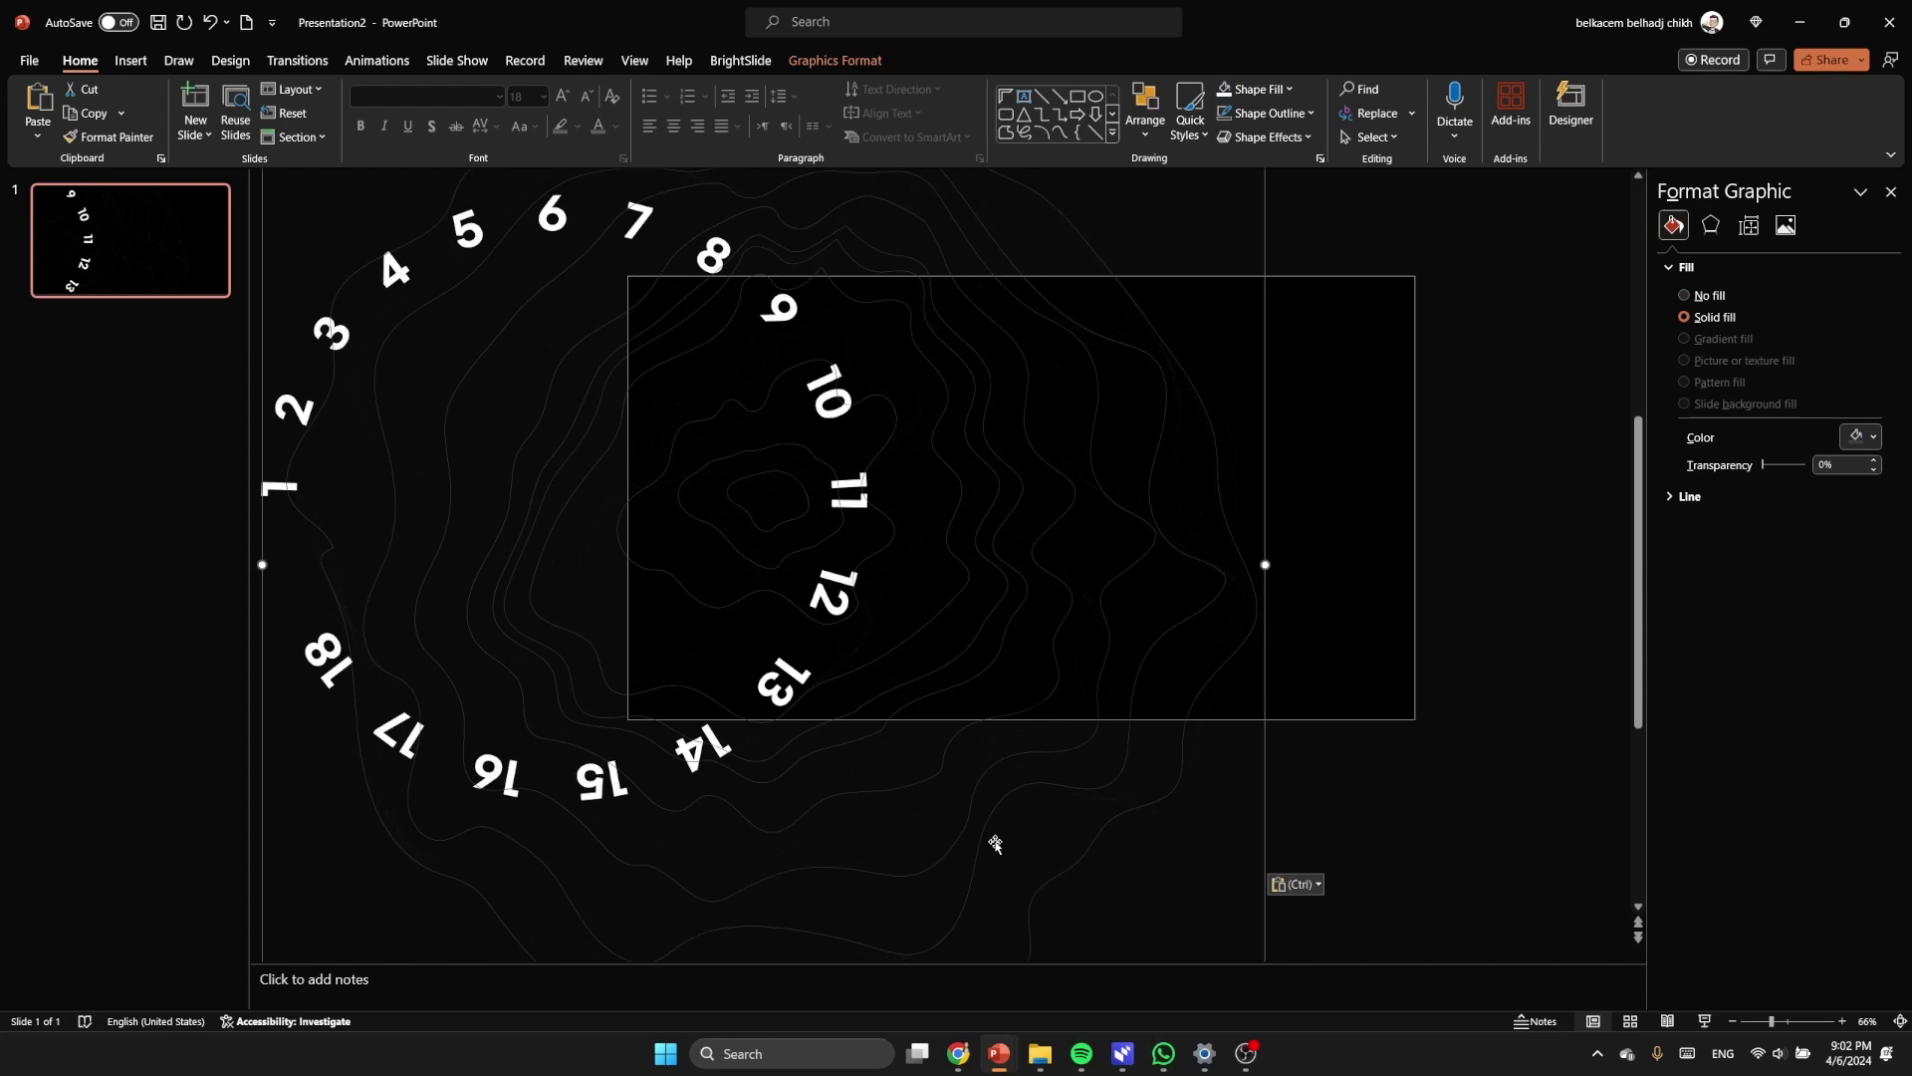
Step: Position the contour graphic and send it behind the number wheel
{"action": "left_click_drag", "start_coordinate": [1020, 508], "coordinate": [1273, 504]}
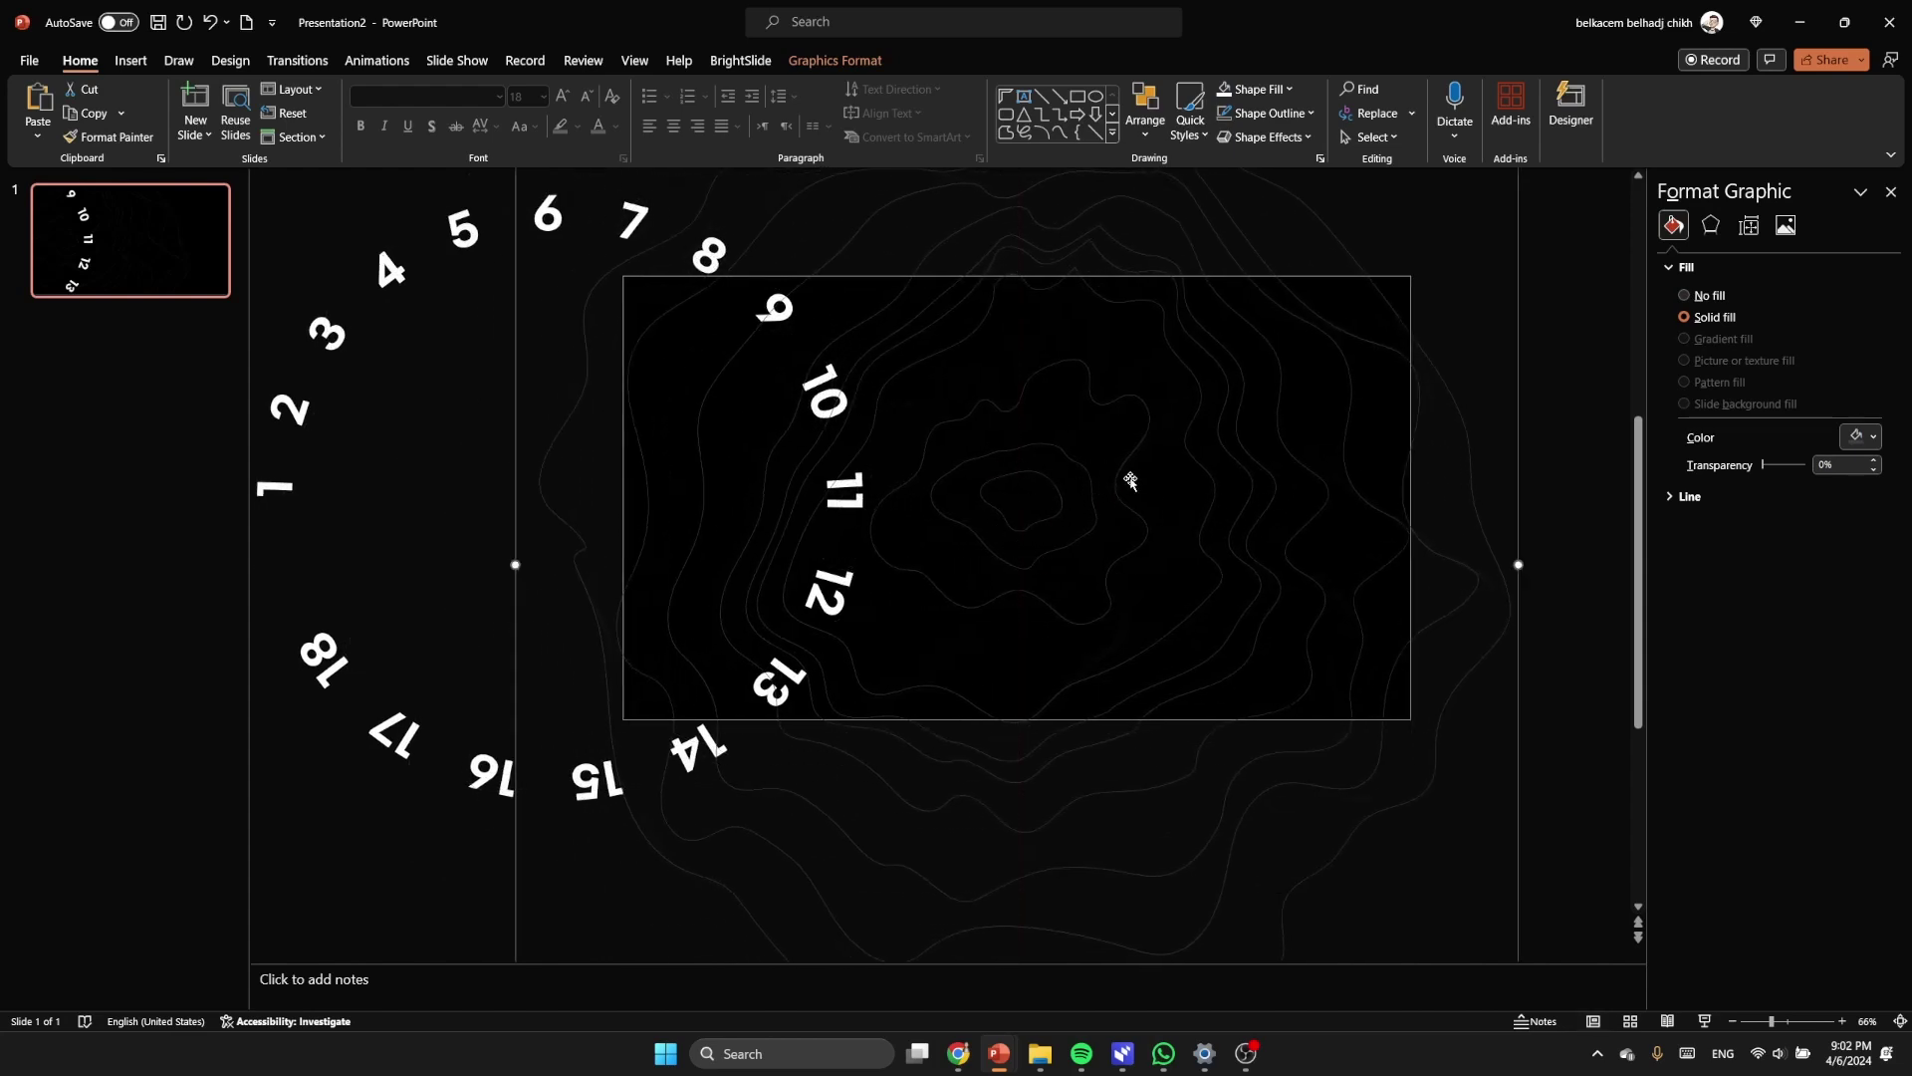
{"action": "left_click_drag", "start_coordinate": [1234, 458], "coordinate": [970, 428]}
{"action": "key", "text": "ctrl+z"}
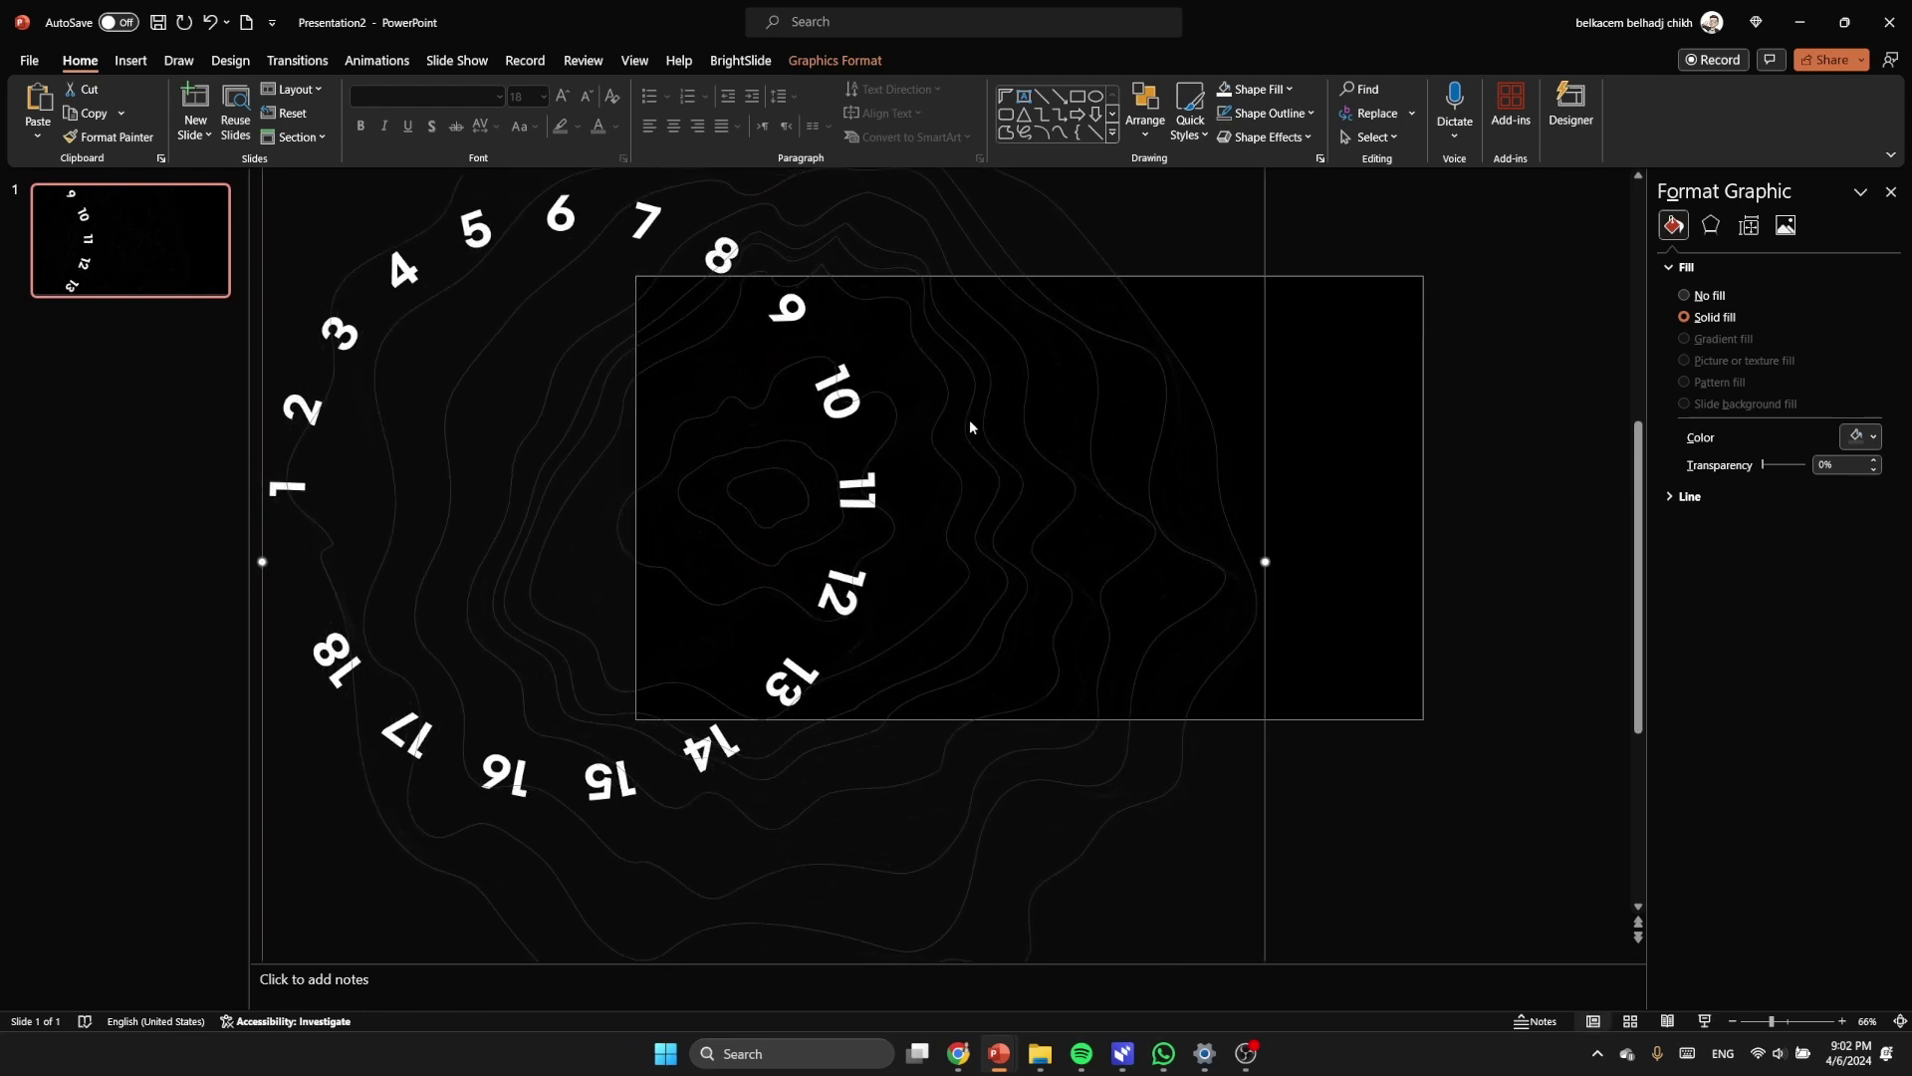
{"action": "right_click", "coordinate": [970, 412]}
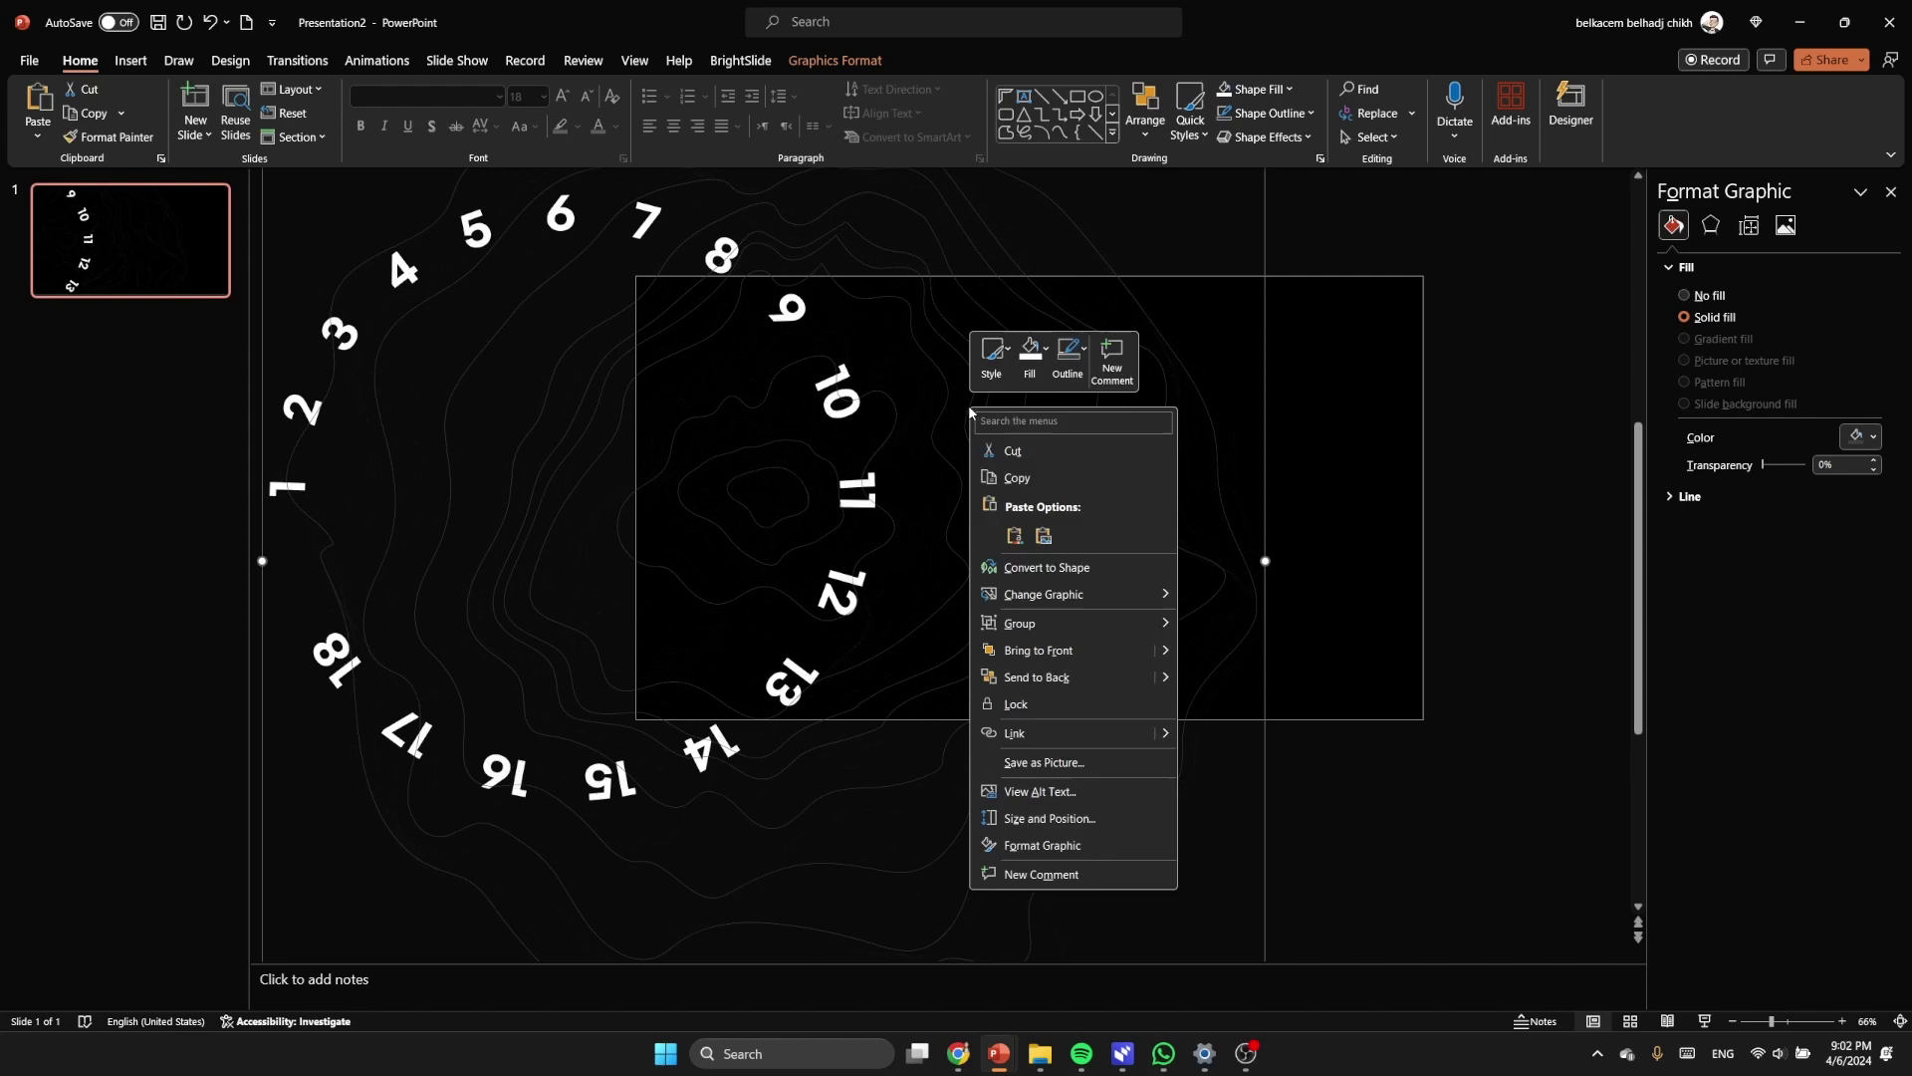
{"action": "left_click", "coordinate": [1049, 677]}
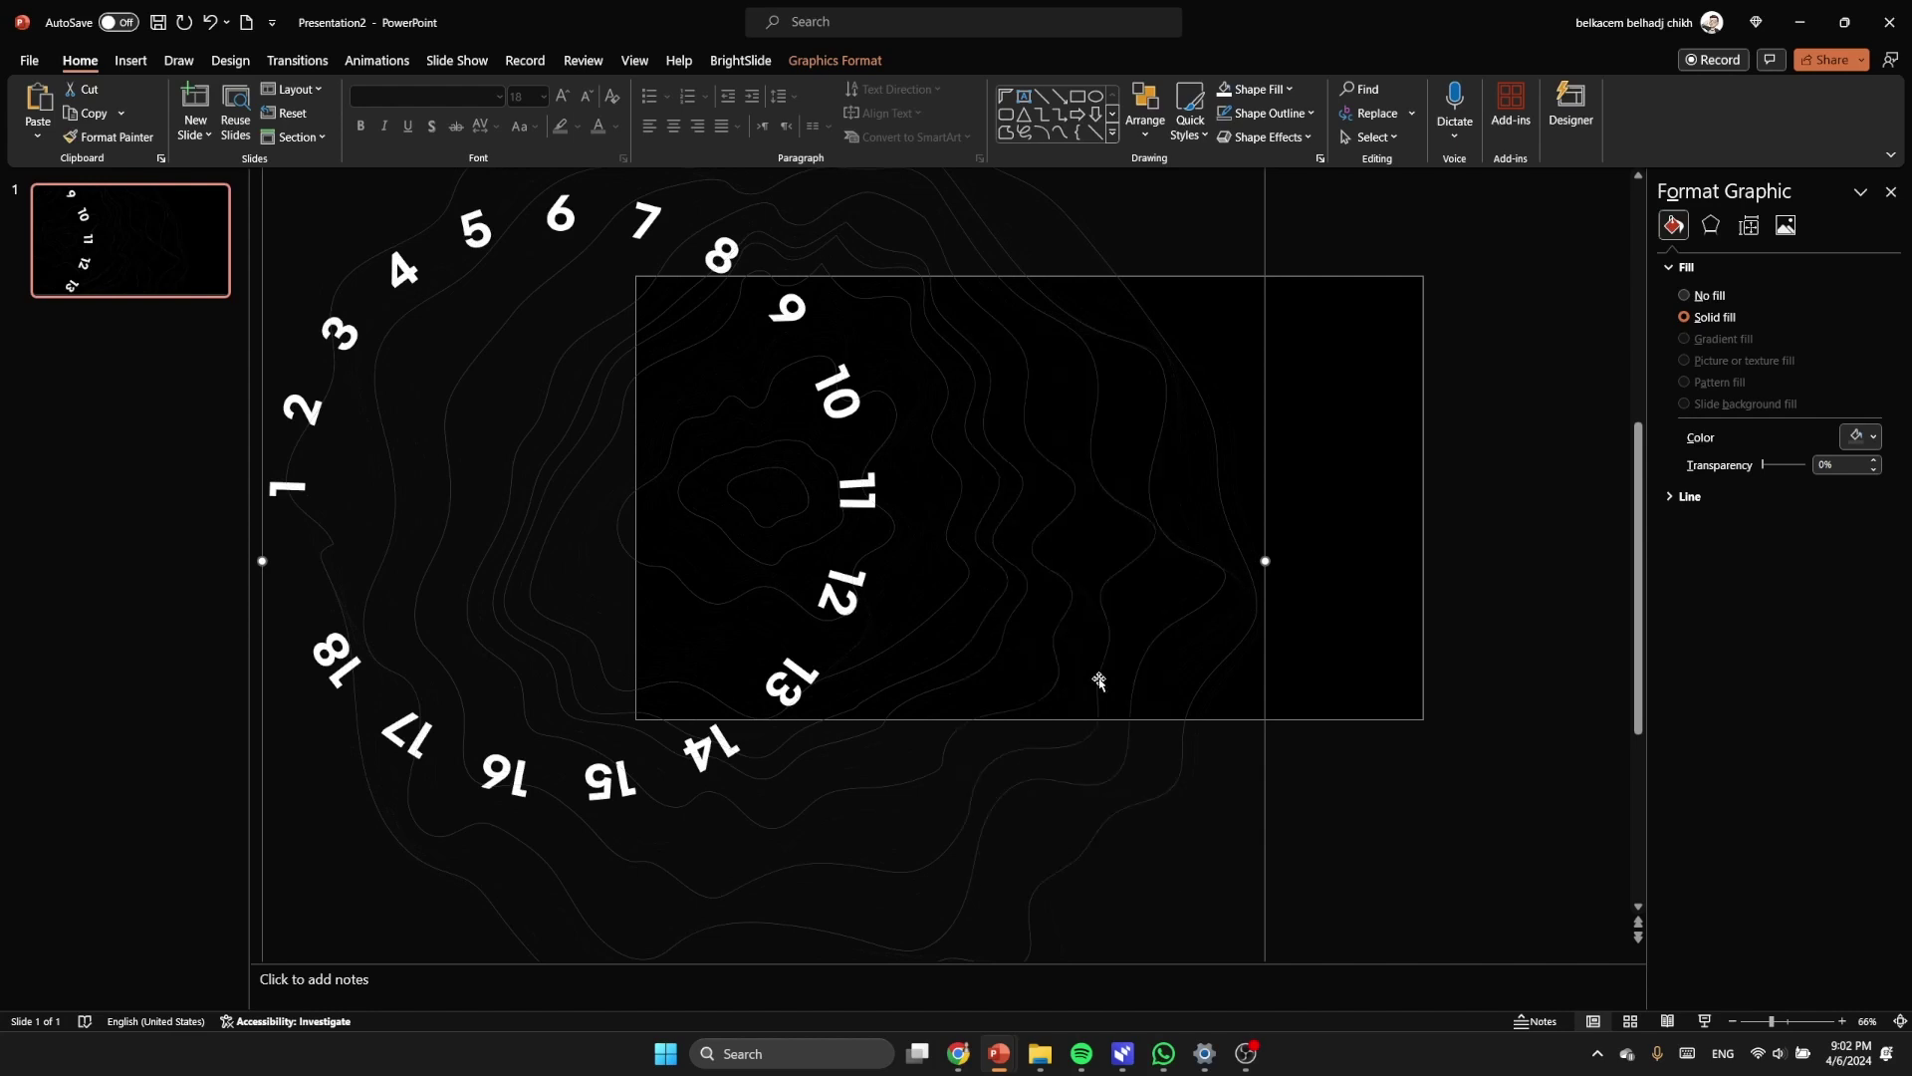
{"action": "left_click_drag", "start_coordinate": [1099, 681], "coordinate": [1092, 681]}
{"action": "left_click", "coordinate": [1263, 734]}
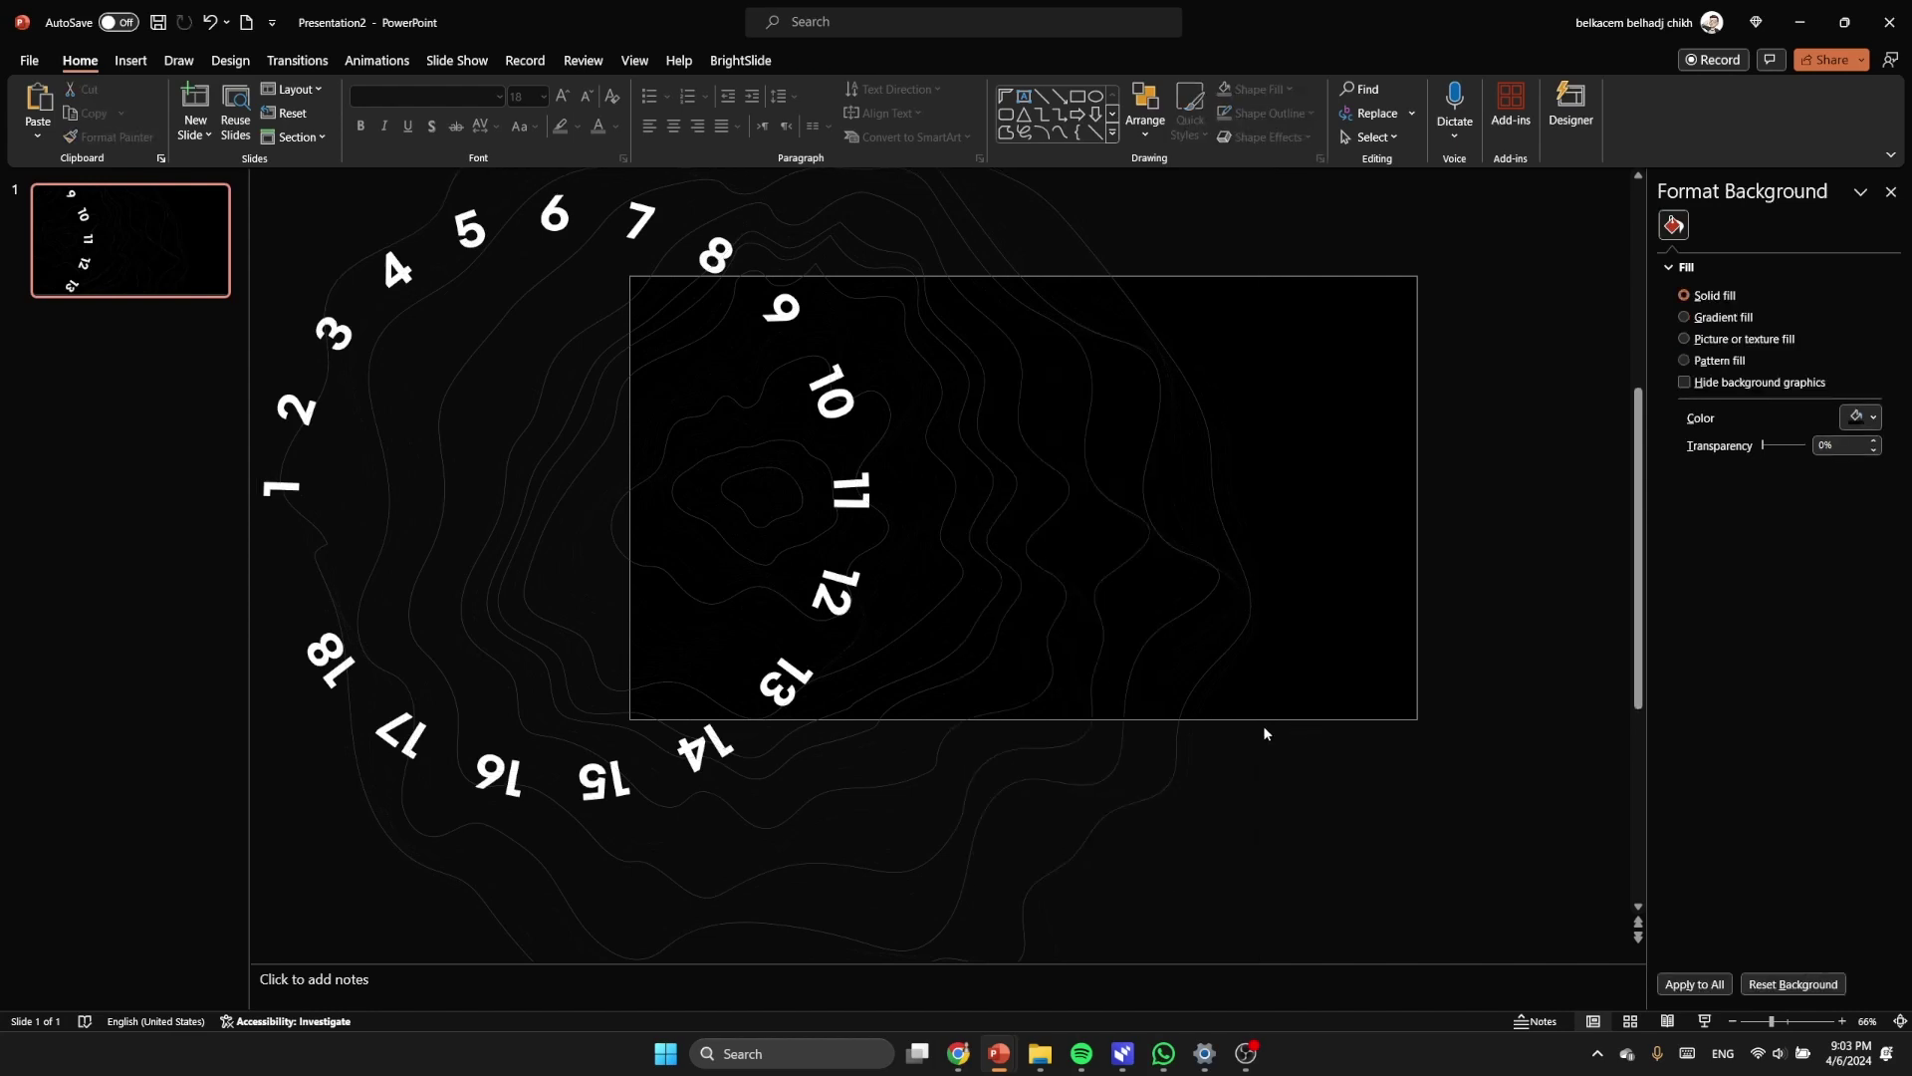
{"action": "key", "text": "ctrl+z"}
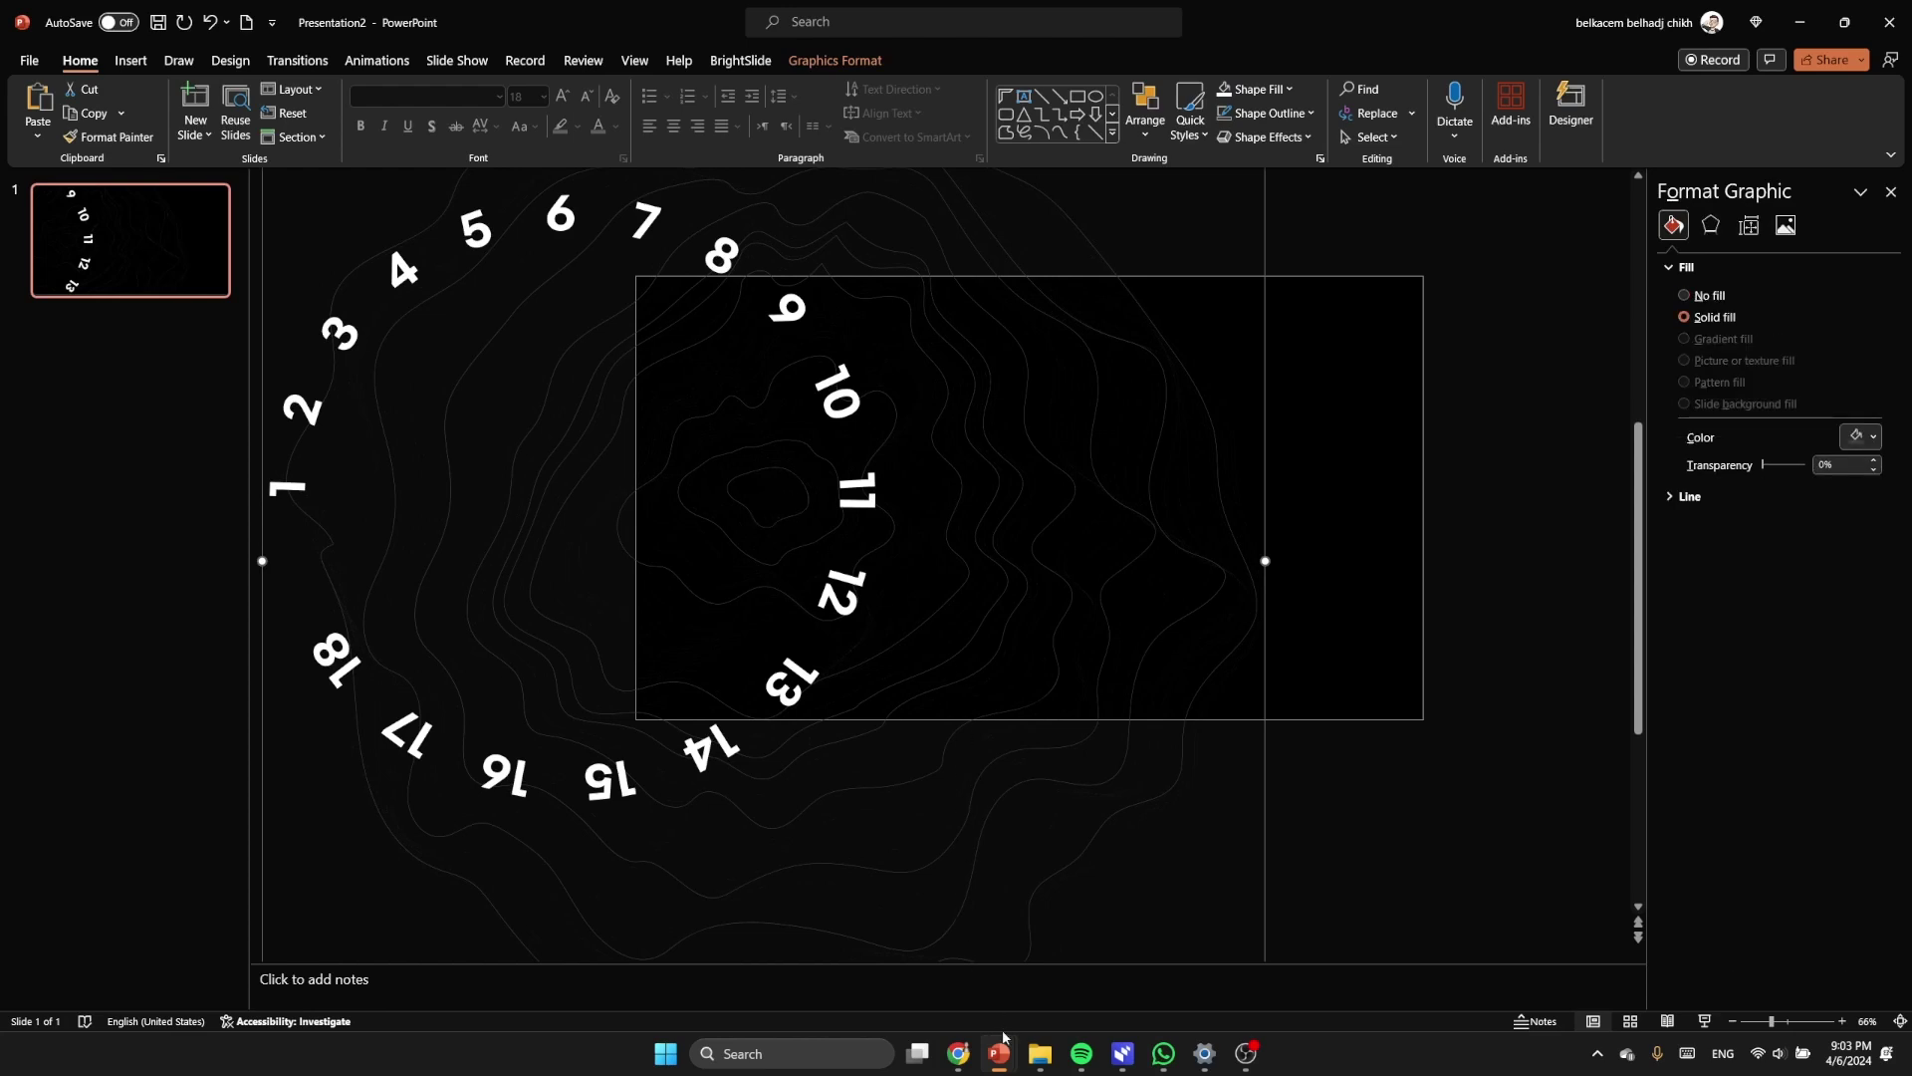
Step: Bring the small blue dot from Presentation1 and nudge it to the wheel's centre beside 11
{"action": "mouse_move", "coordinate": [1003, 1038]}
{"action": "left_click", "coordinate": [996, 956]}
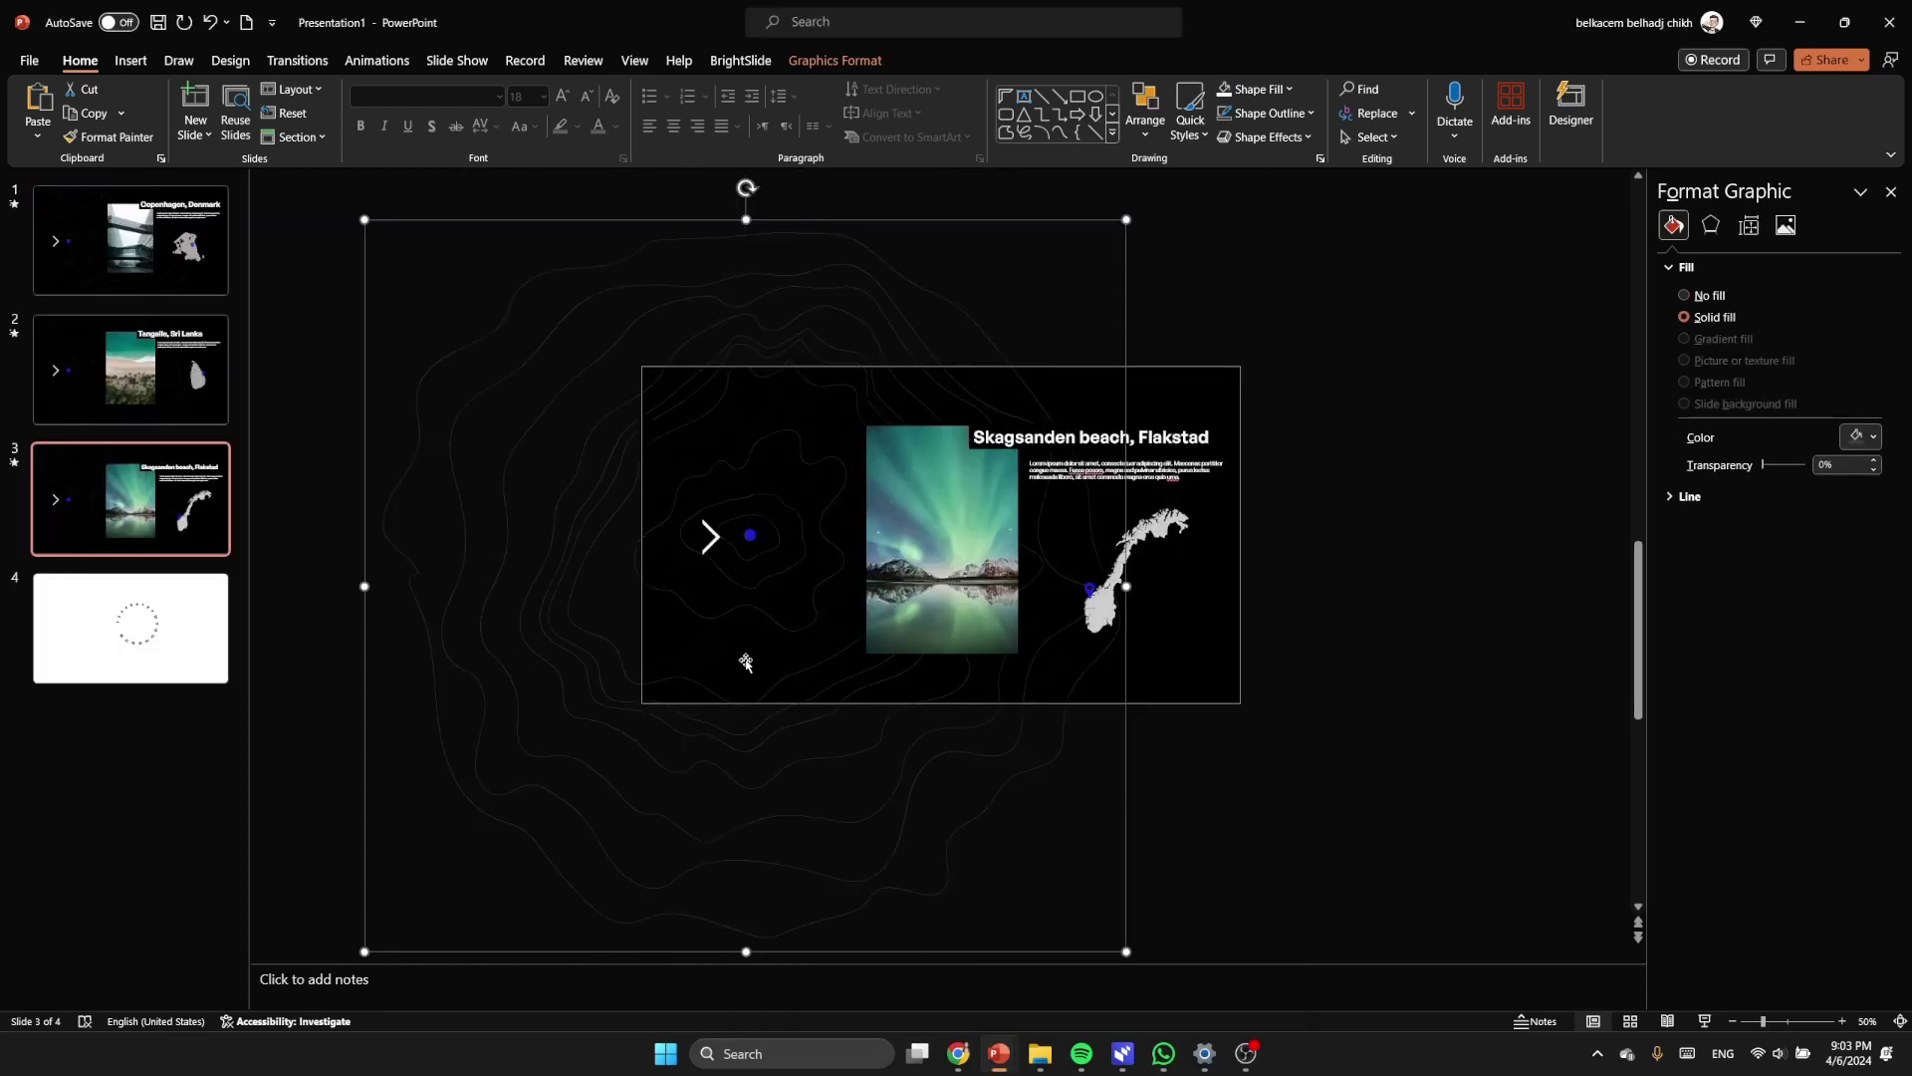
{"action": "left_click", "coordinate": [749, 537]}
{"action": "mouse_move", "coordinate": [999, 1050]}
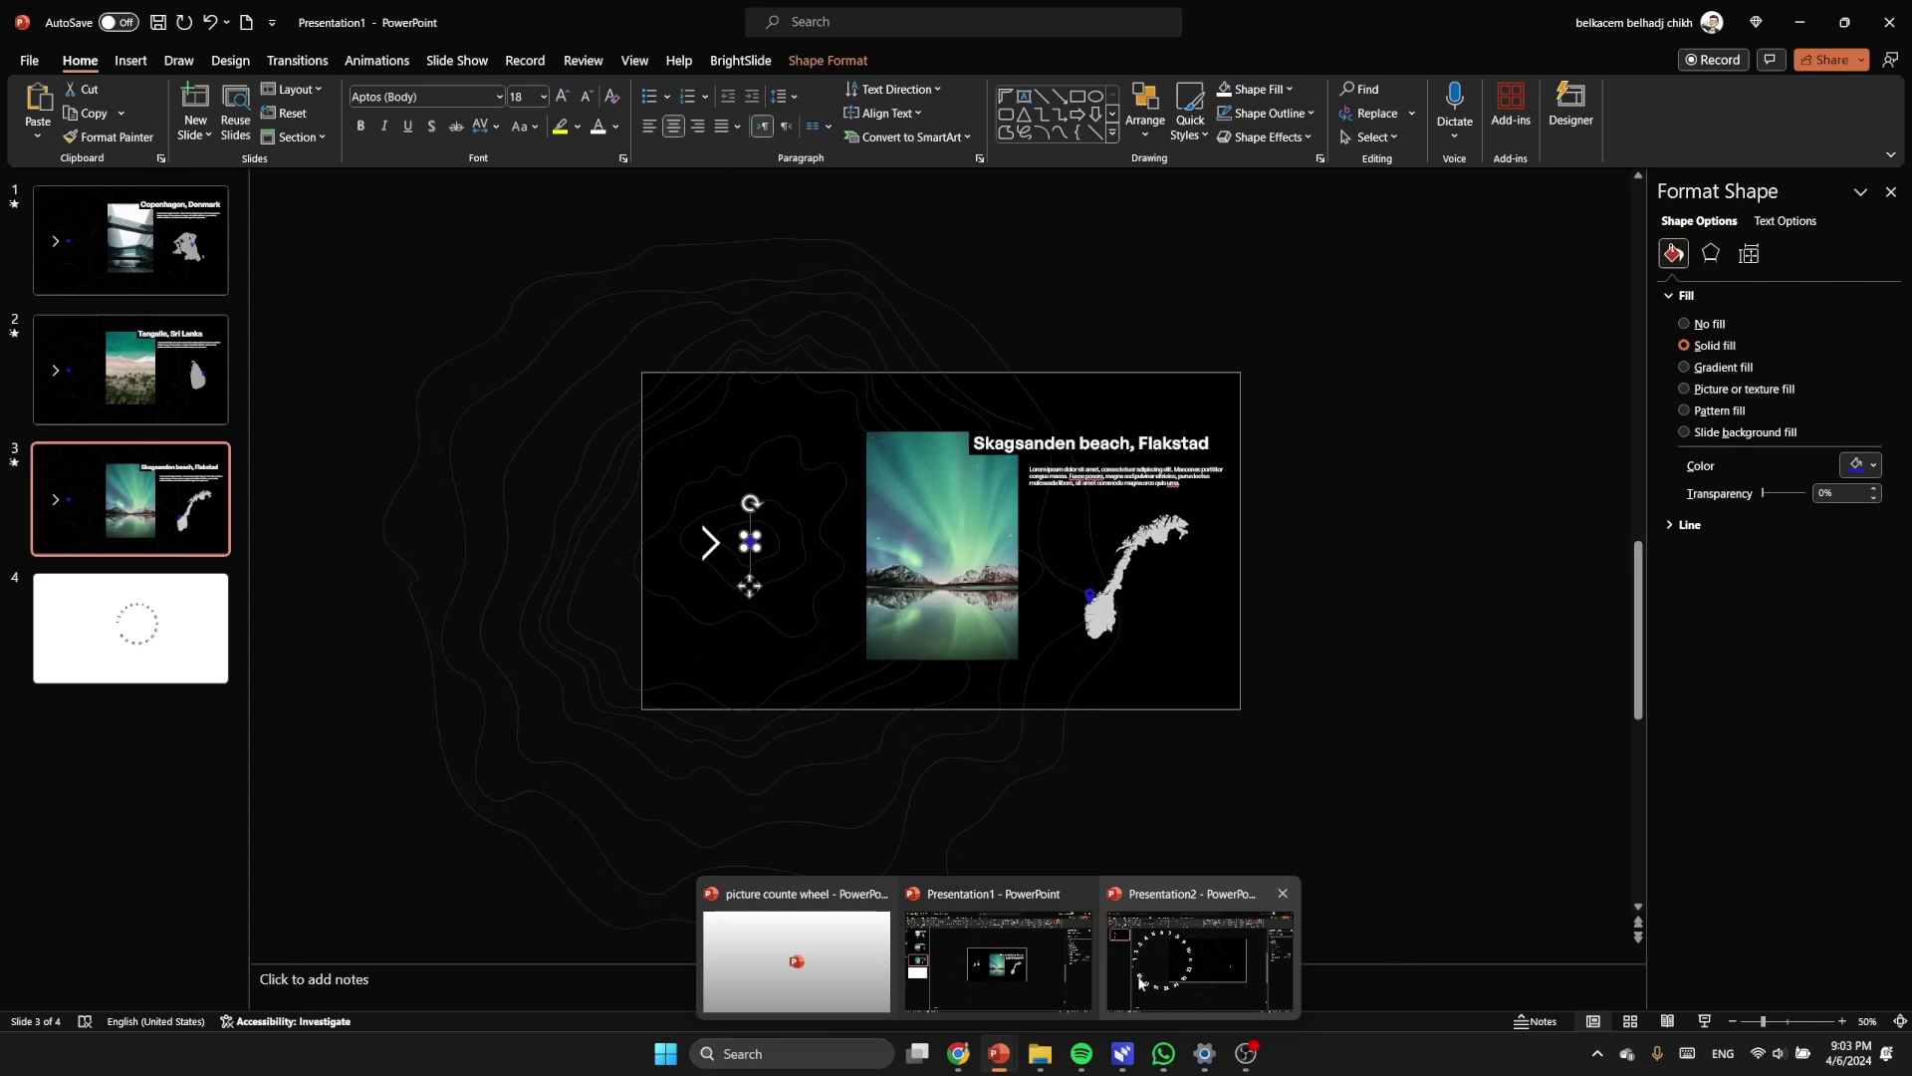
{"action": "left_click", "coordinate": [1212, 956]}
{"action": "left_click", "coordinate": [757, 503]}
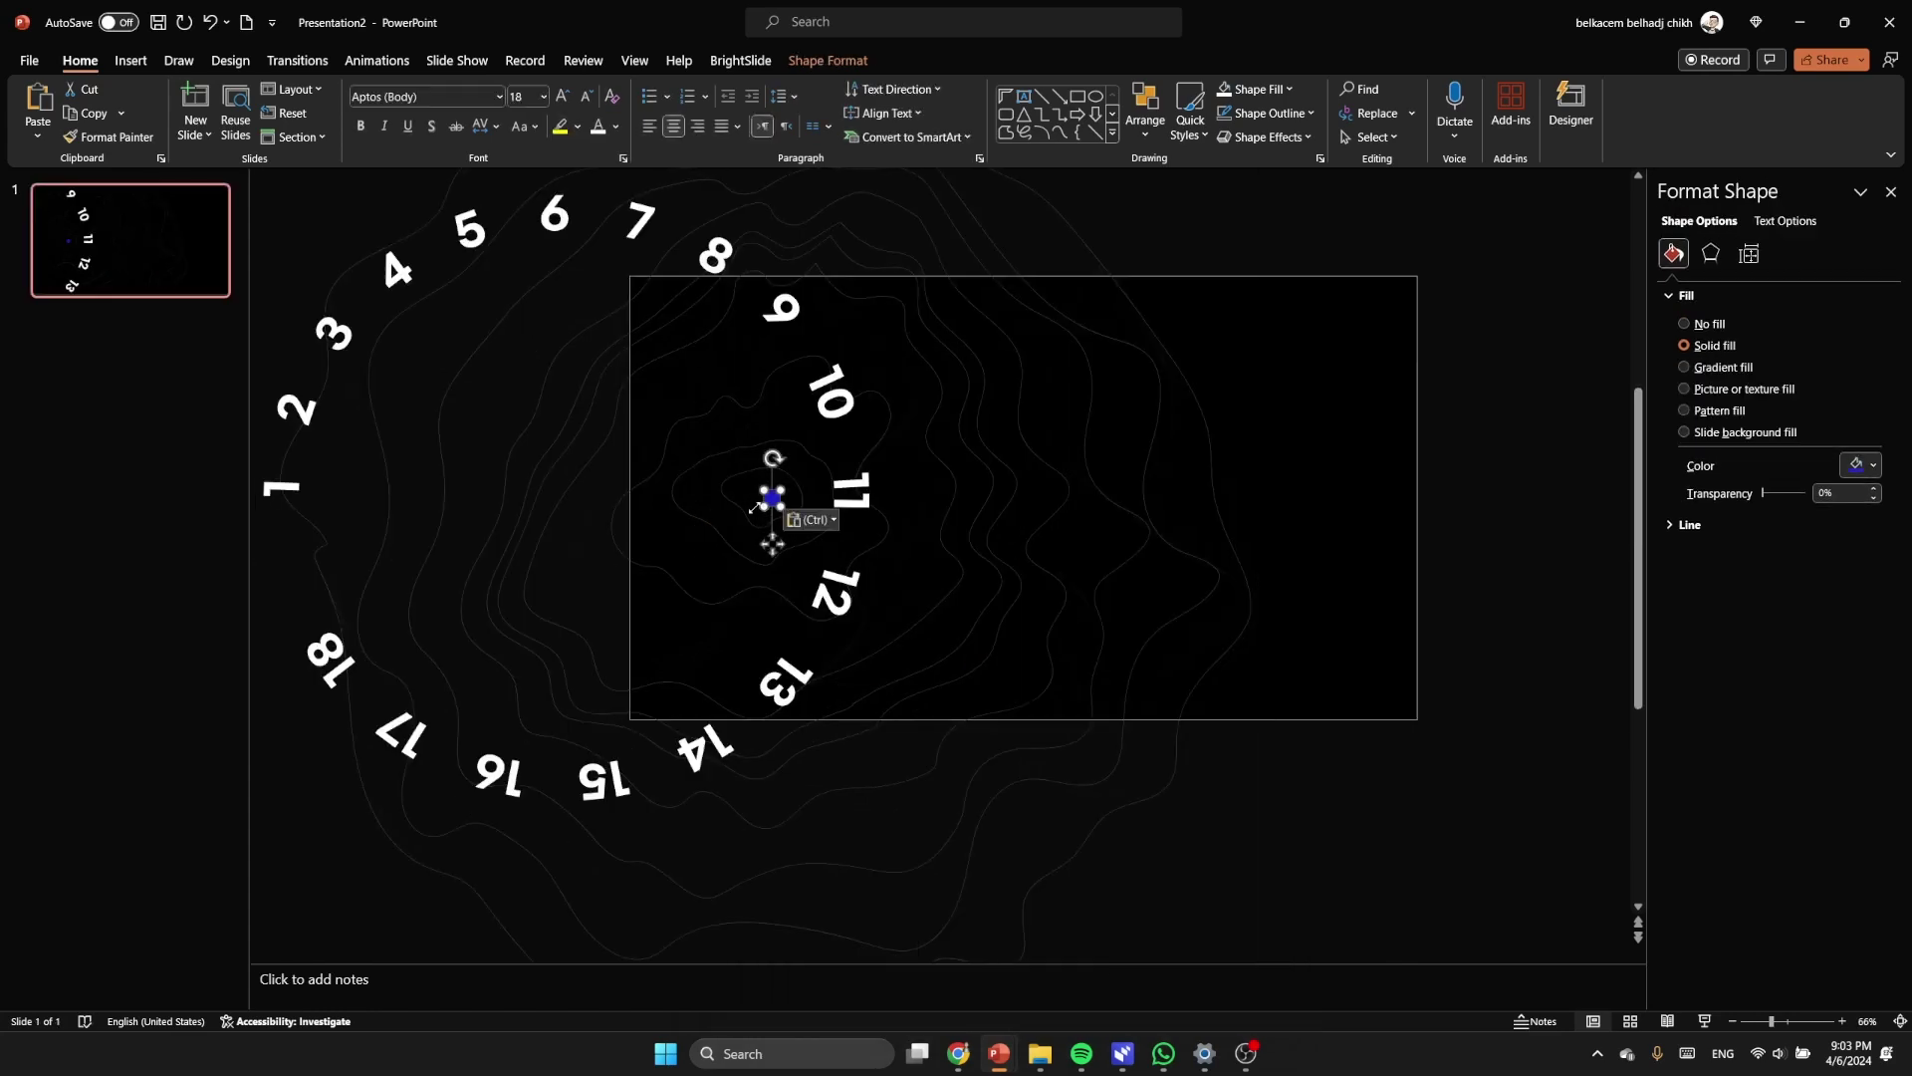
{"action": "scroll", "coordinate": [797, 518], "scroll_direction": "up", "scroll_amount": 5}
{"action": "scroll", "coordinate": [936, 553], "scroll_direction": "up", "scroll_amount": 10}
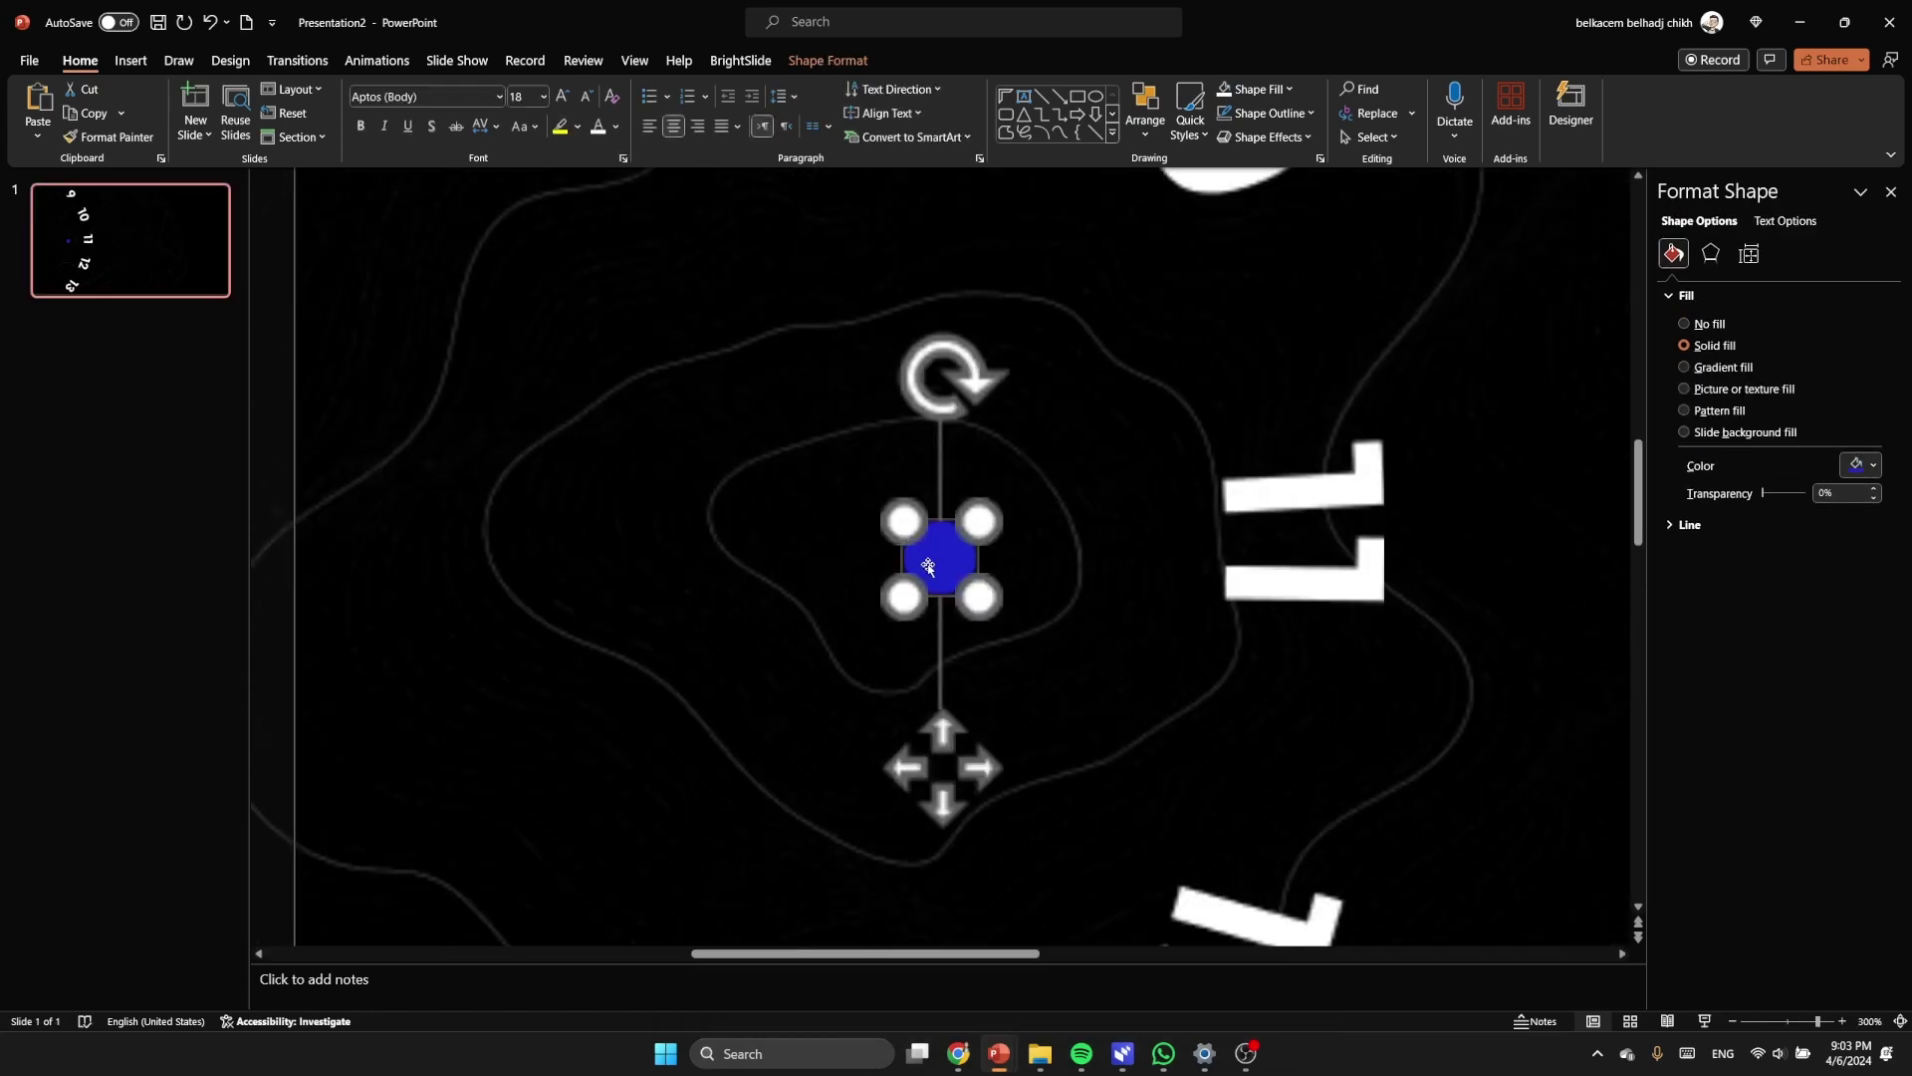
{"action": "key", "text": "ctrl+v"}
{"action": "left_click_drag", "start_coordinate": [936, 551], "coordinate": [922, 539]}
{"action": "scroll", "coordinate": [925, 545], "scroll_direction": "down", "scroll_amount": 10}
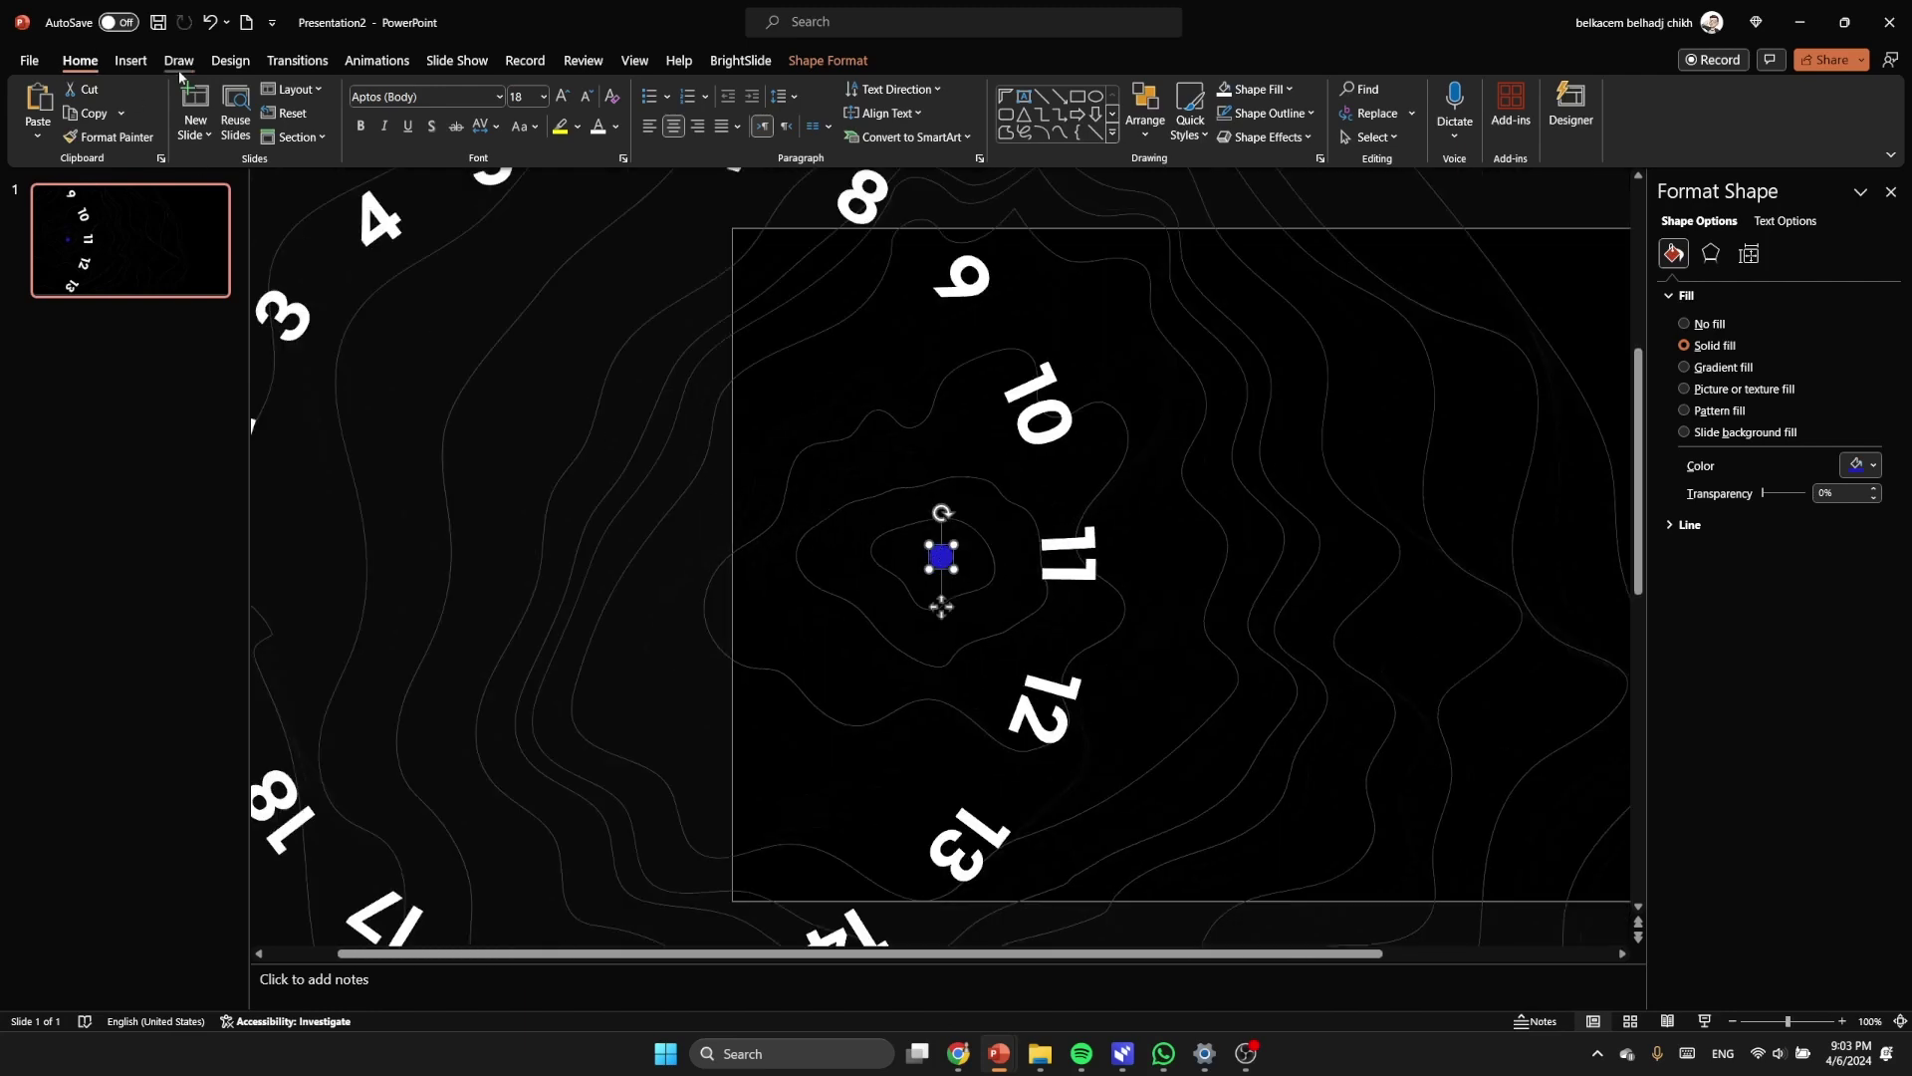
Step: Insert a Half Frame shape and shrink it to 0.44 inches
{"action": "left_click", "coordinate": [130, 61]}
{"action": "left_click", "coordinate": [403, 110]}
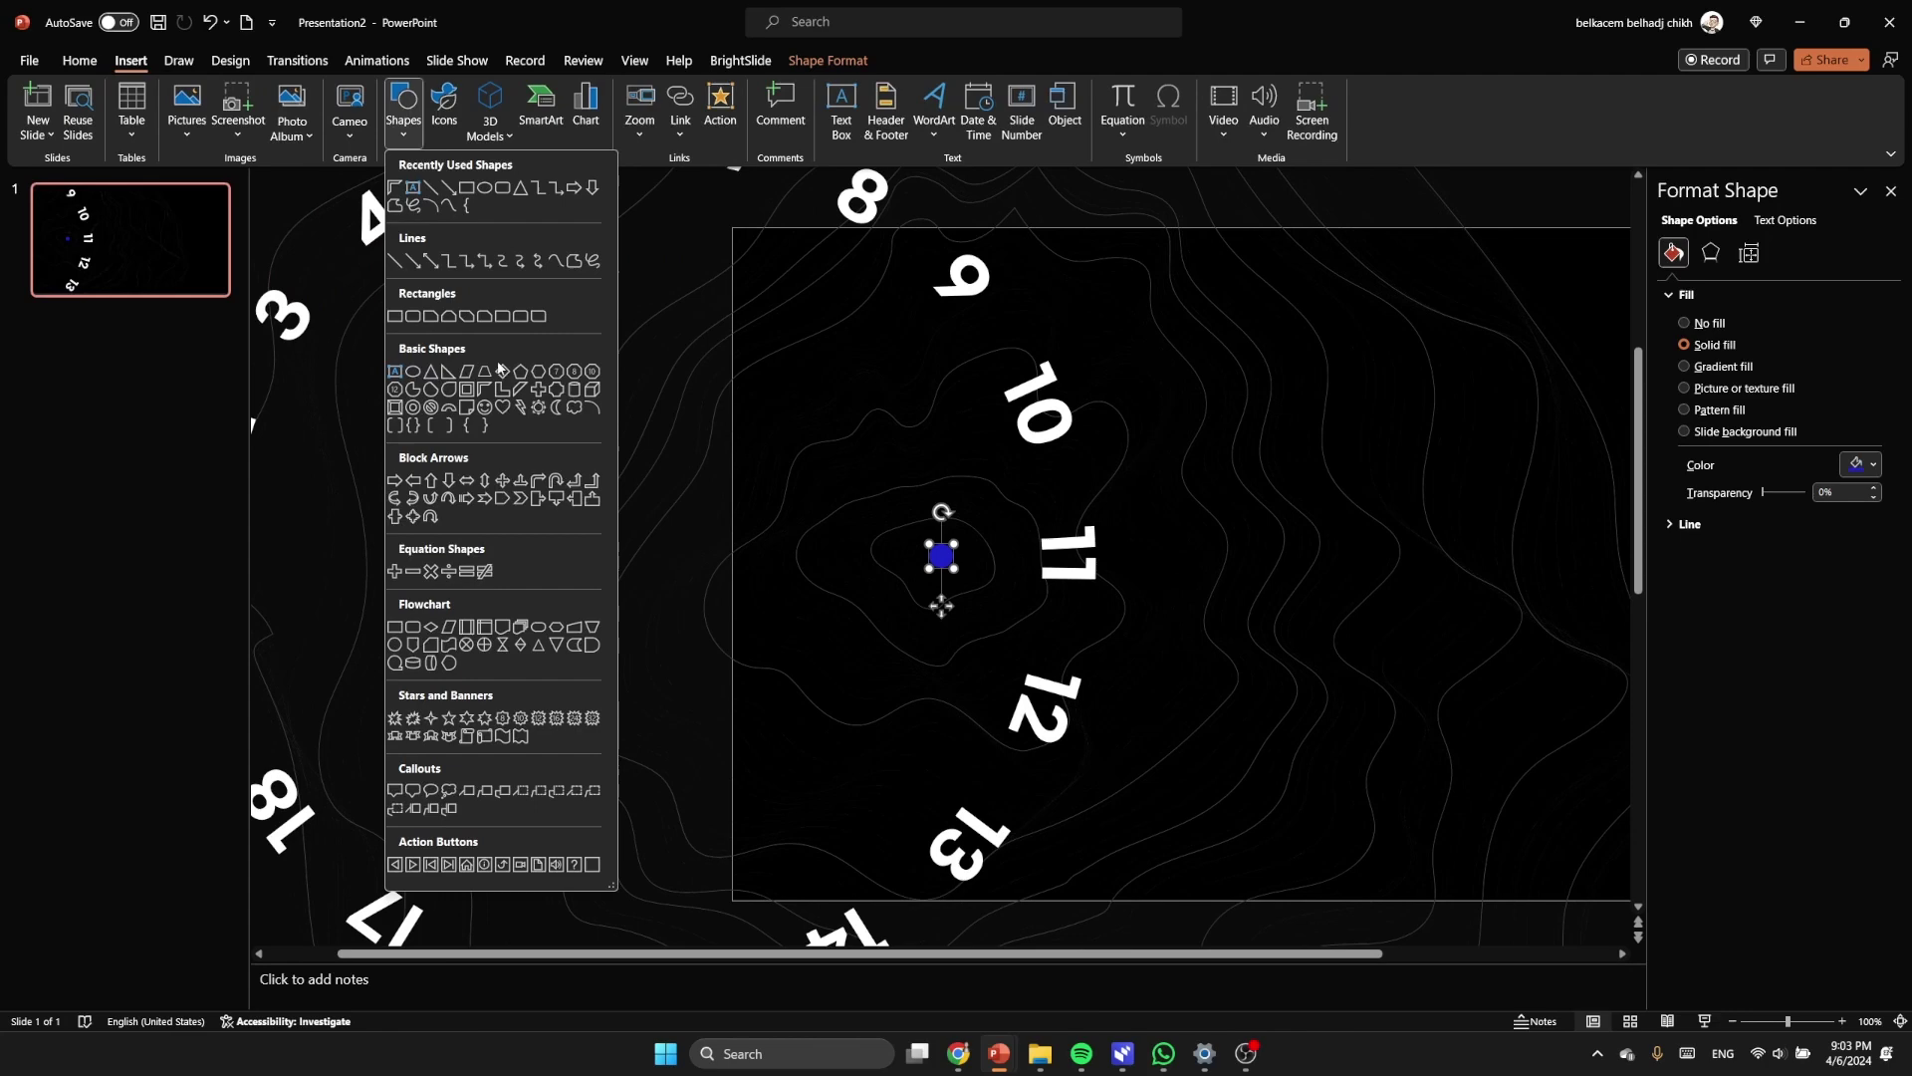
{"action": "left_click", "coordinate": [480, 379]}
{"action": "left_click", "coordinate": [403, 110]}
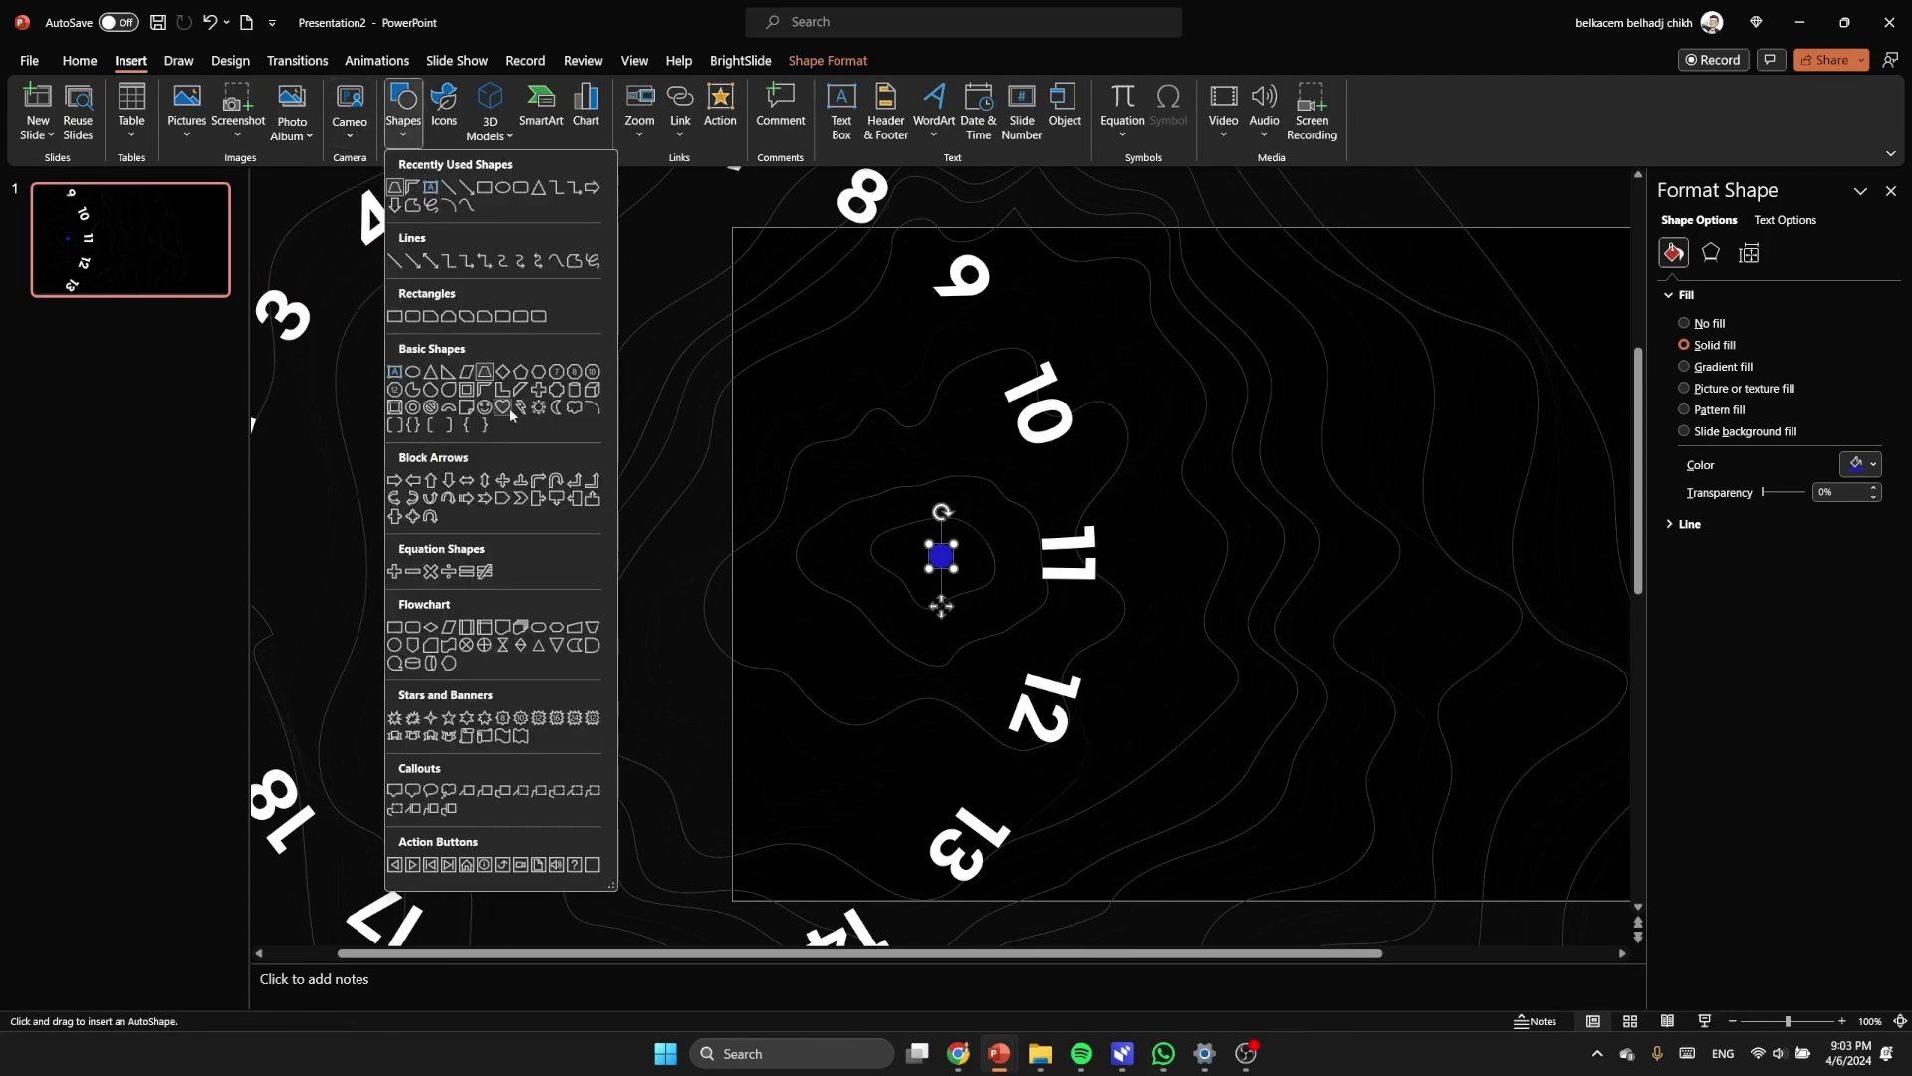
{"action": "left_click", "coordinate": [485, 391]}
{"action": "left_click", "coordinate": [839, 528]}
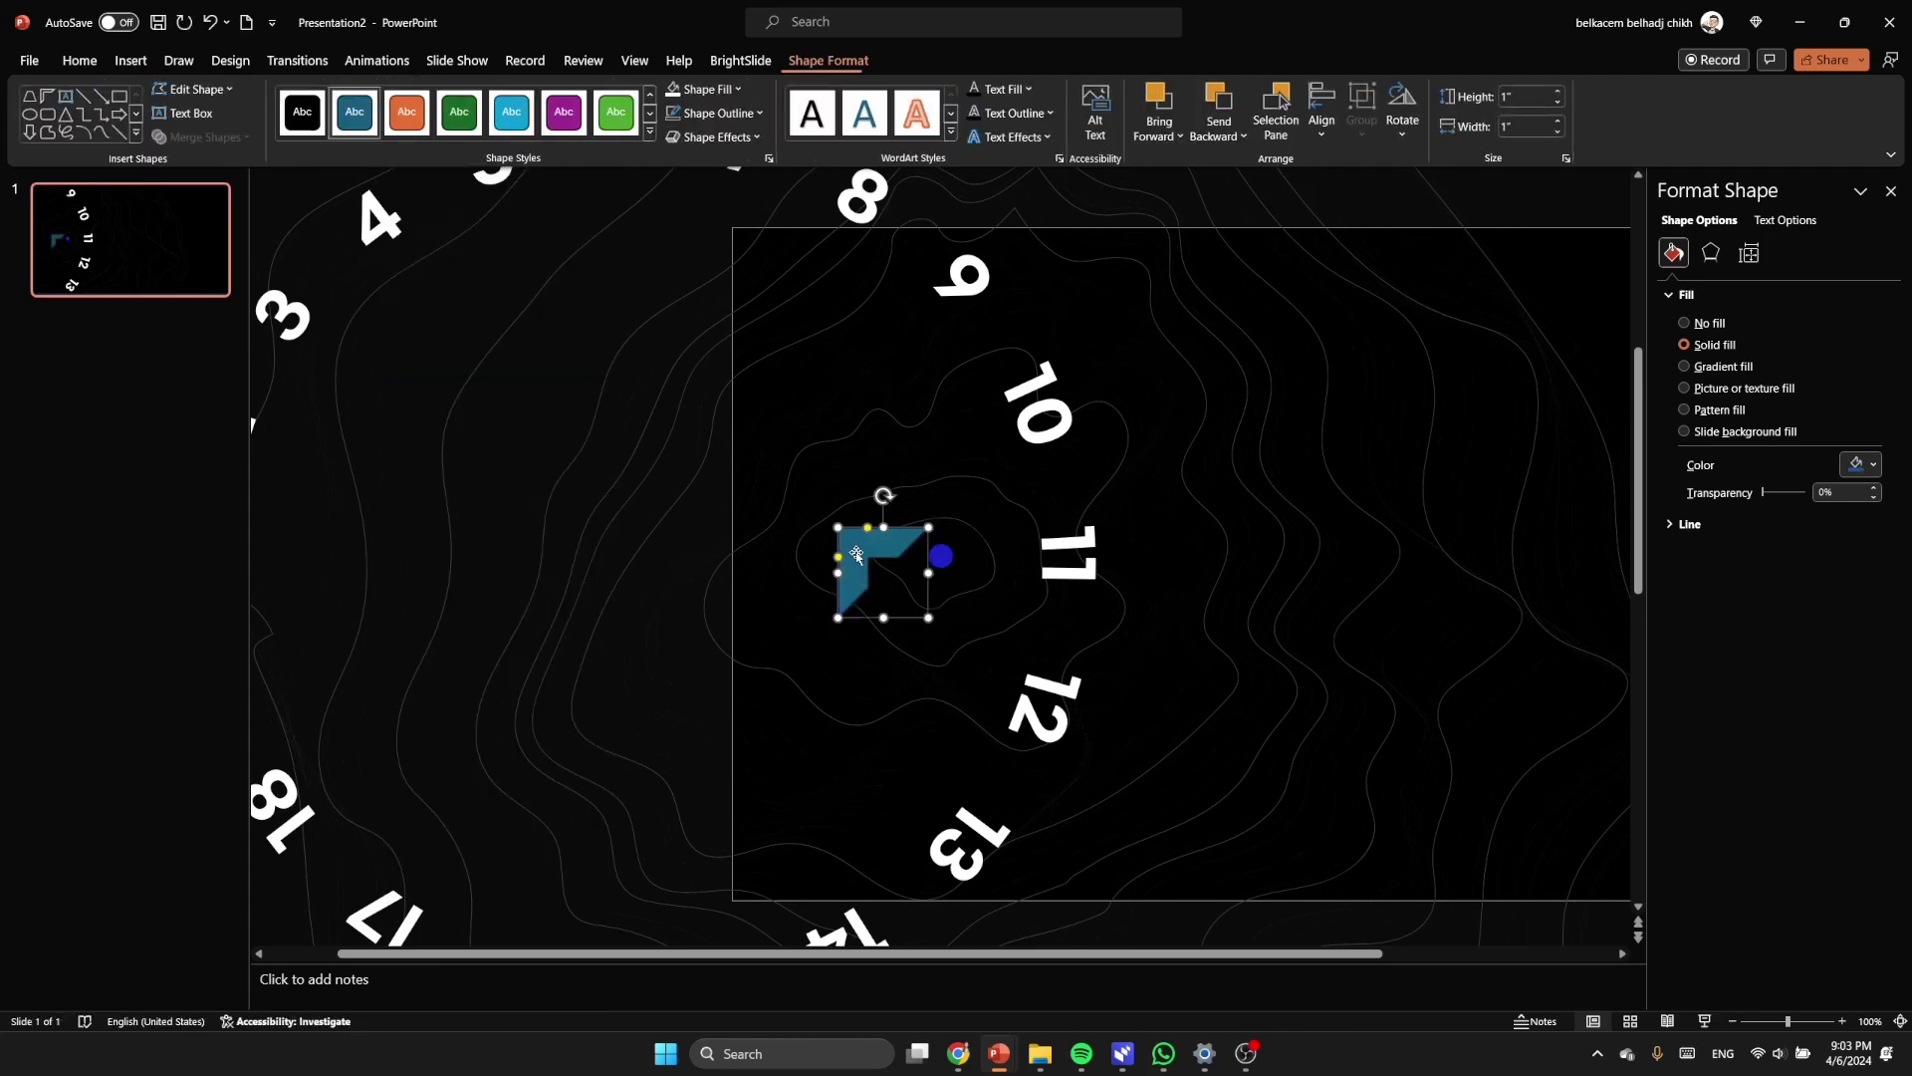
{"action": "scroll", "coordinate": [864, 570], "scroll_direction": "up", "scroll_amount": 8}
{"action": "key", "text": "Caps_Lock"}
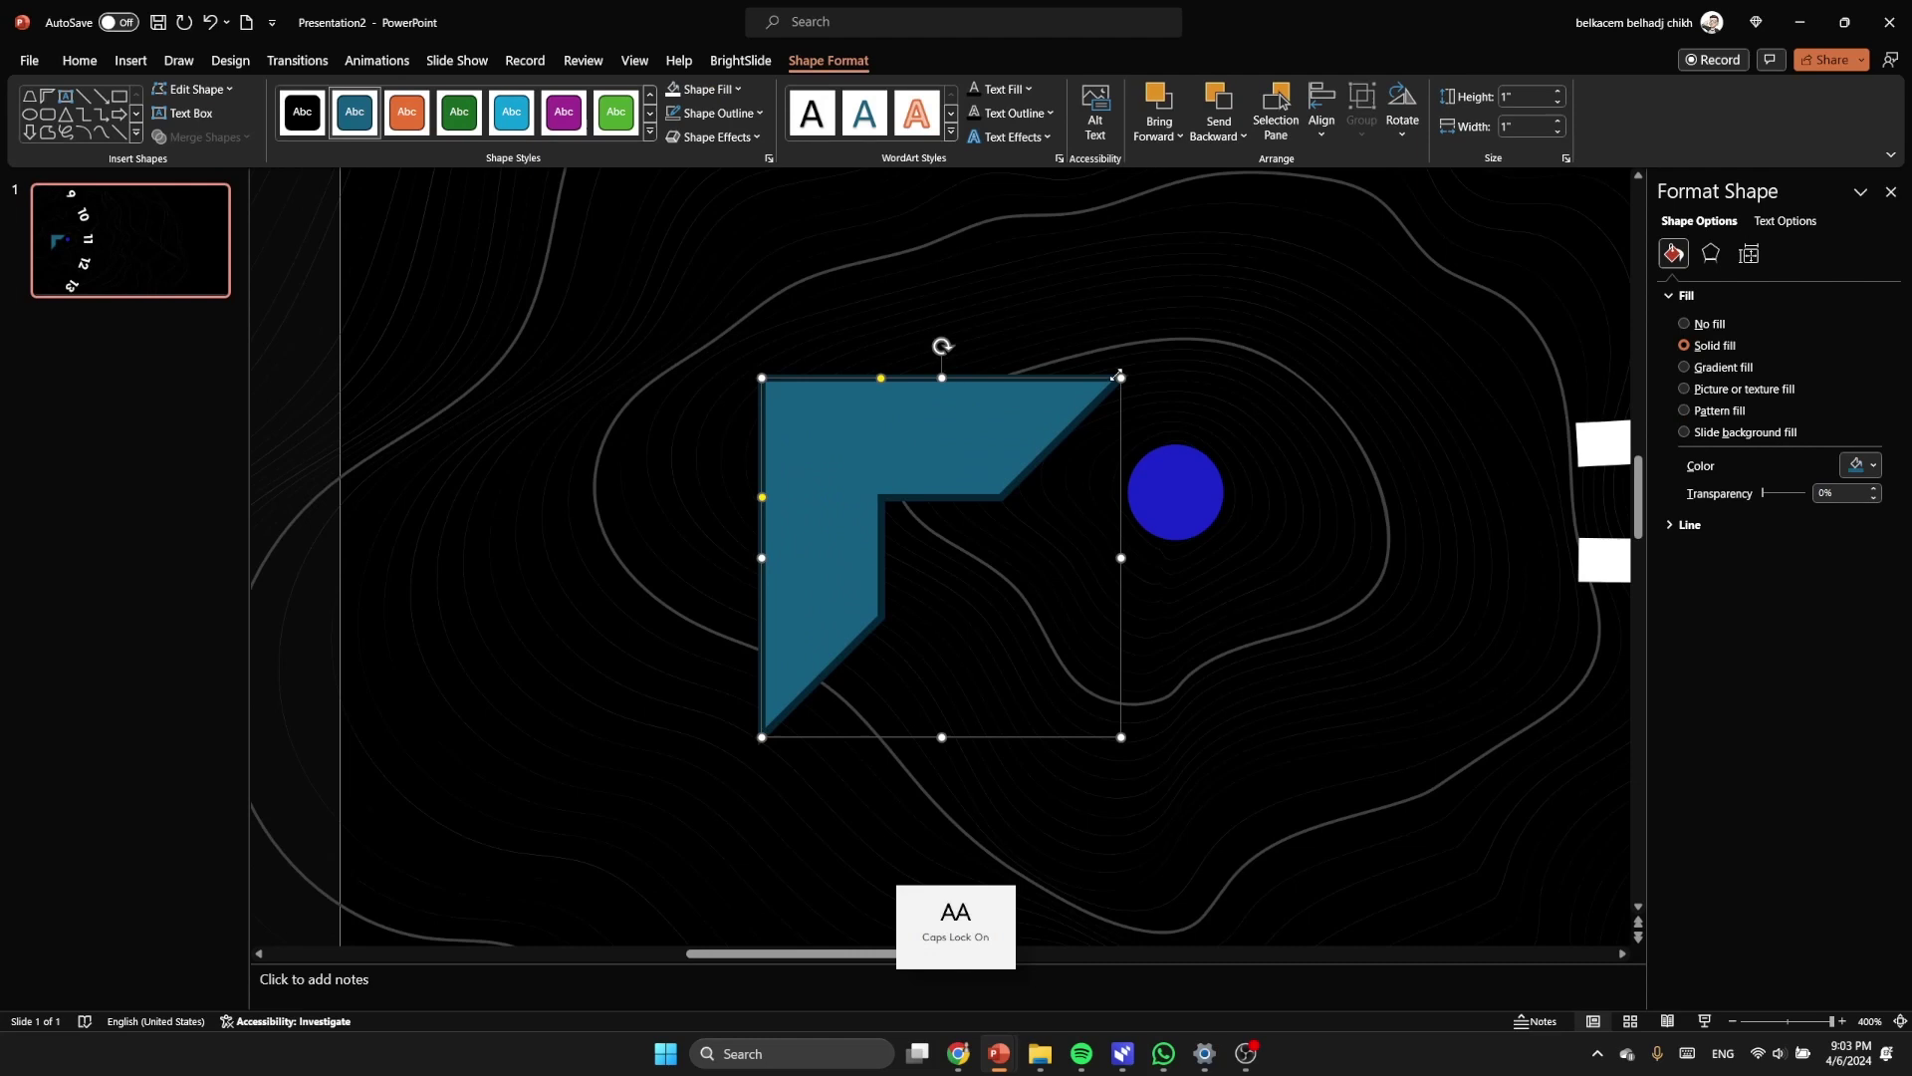
{"action": "left_click_drag", "start_coordinate": [1121, 377], "coordinate": [864, 499]}
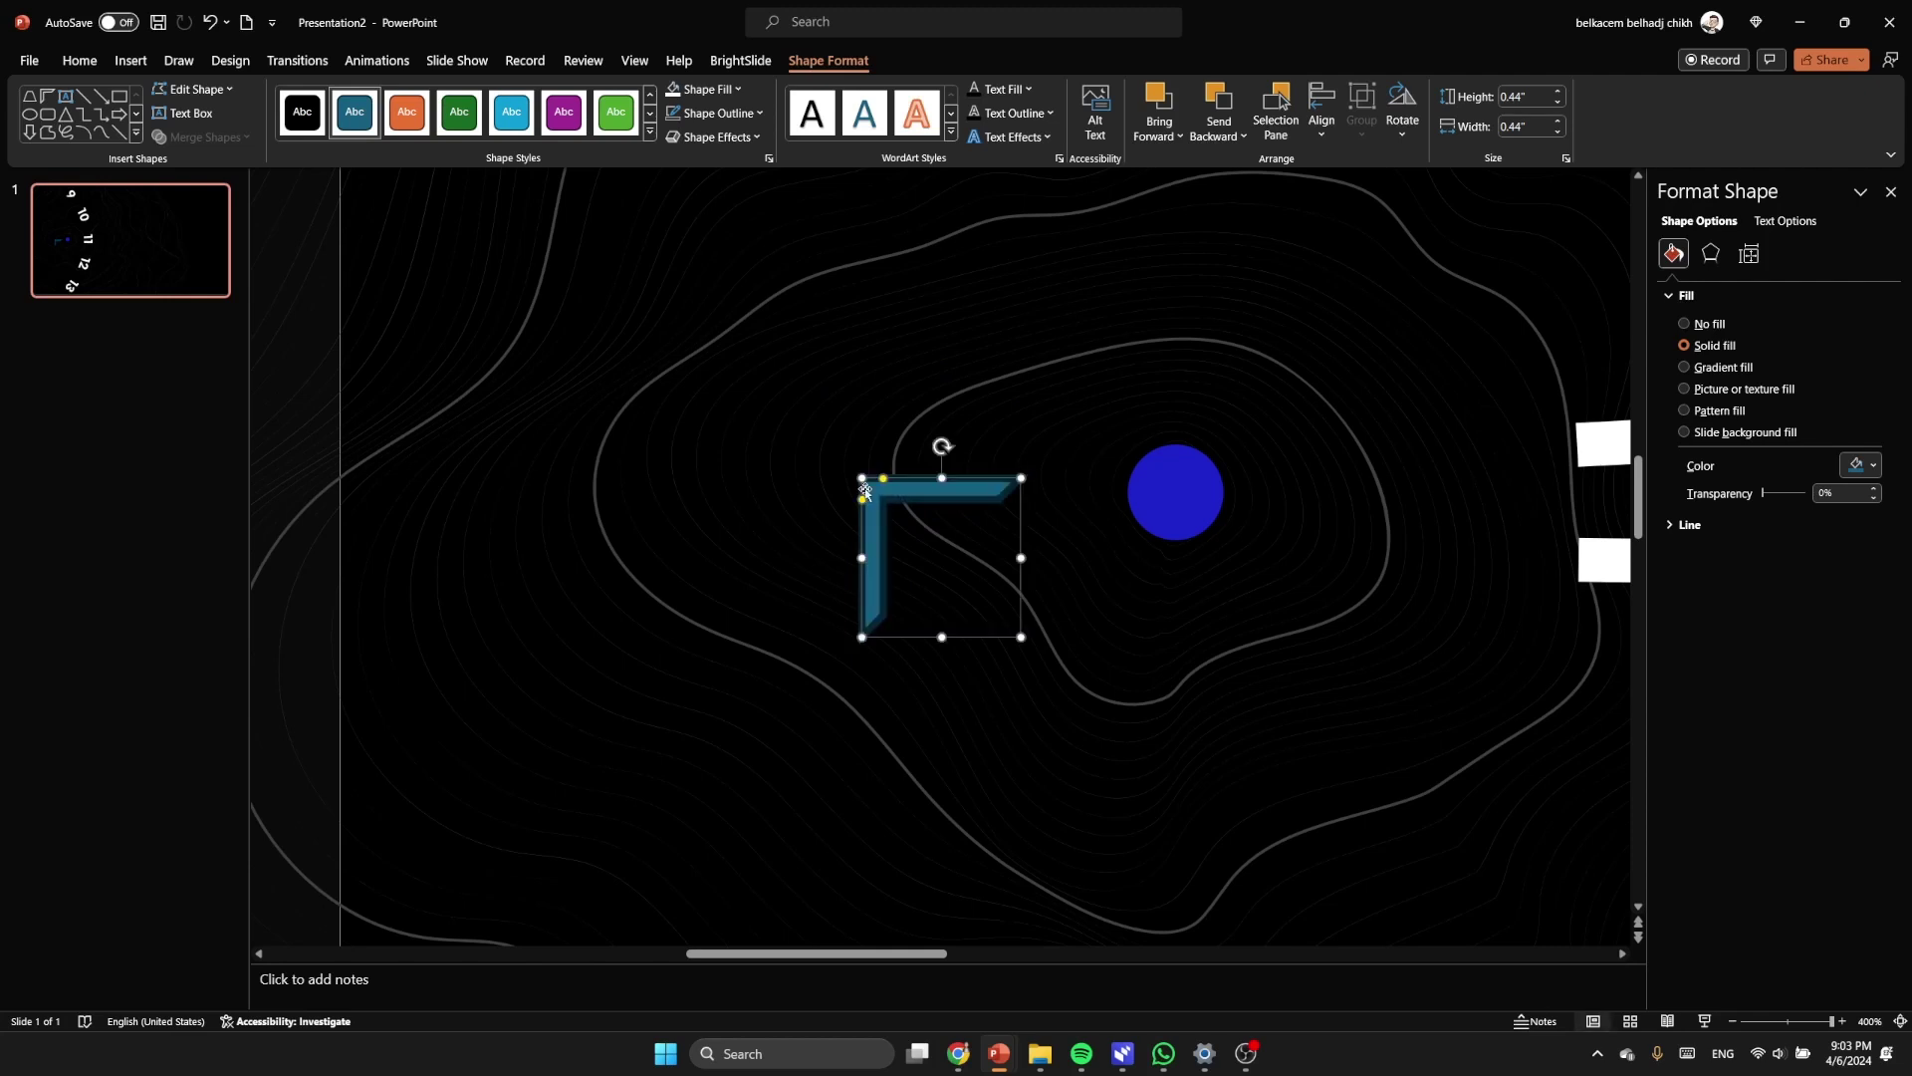
Step: Make the half frame white with no outline, rotate it into a chevron, and align it with the dot
{"action": "left_click", "coordinate": [712, 113]}
{"action": "left_click", "coordinate": [700, 361]}
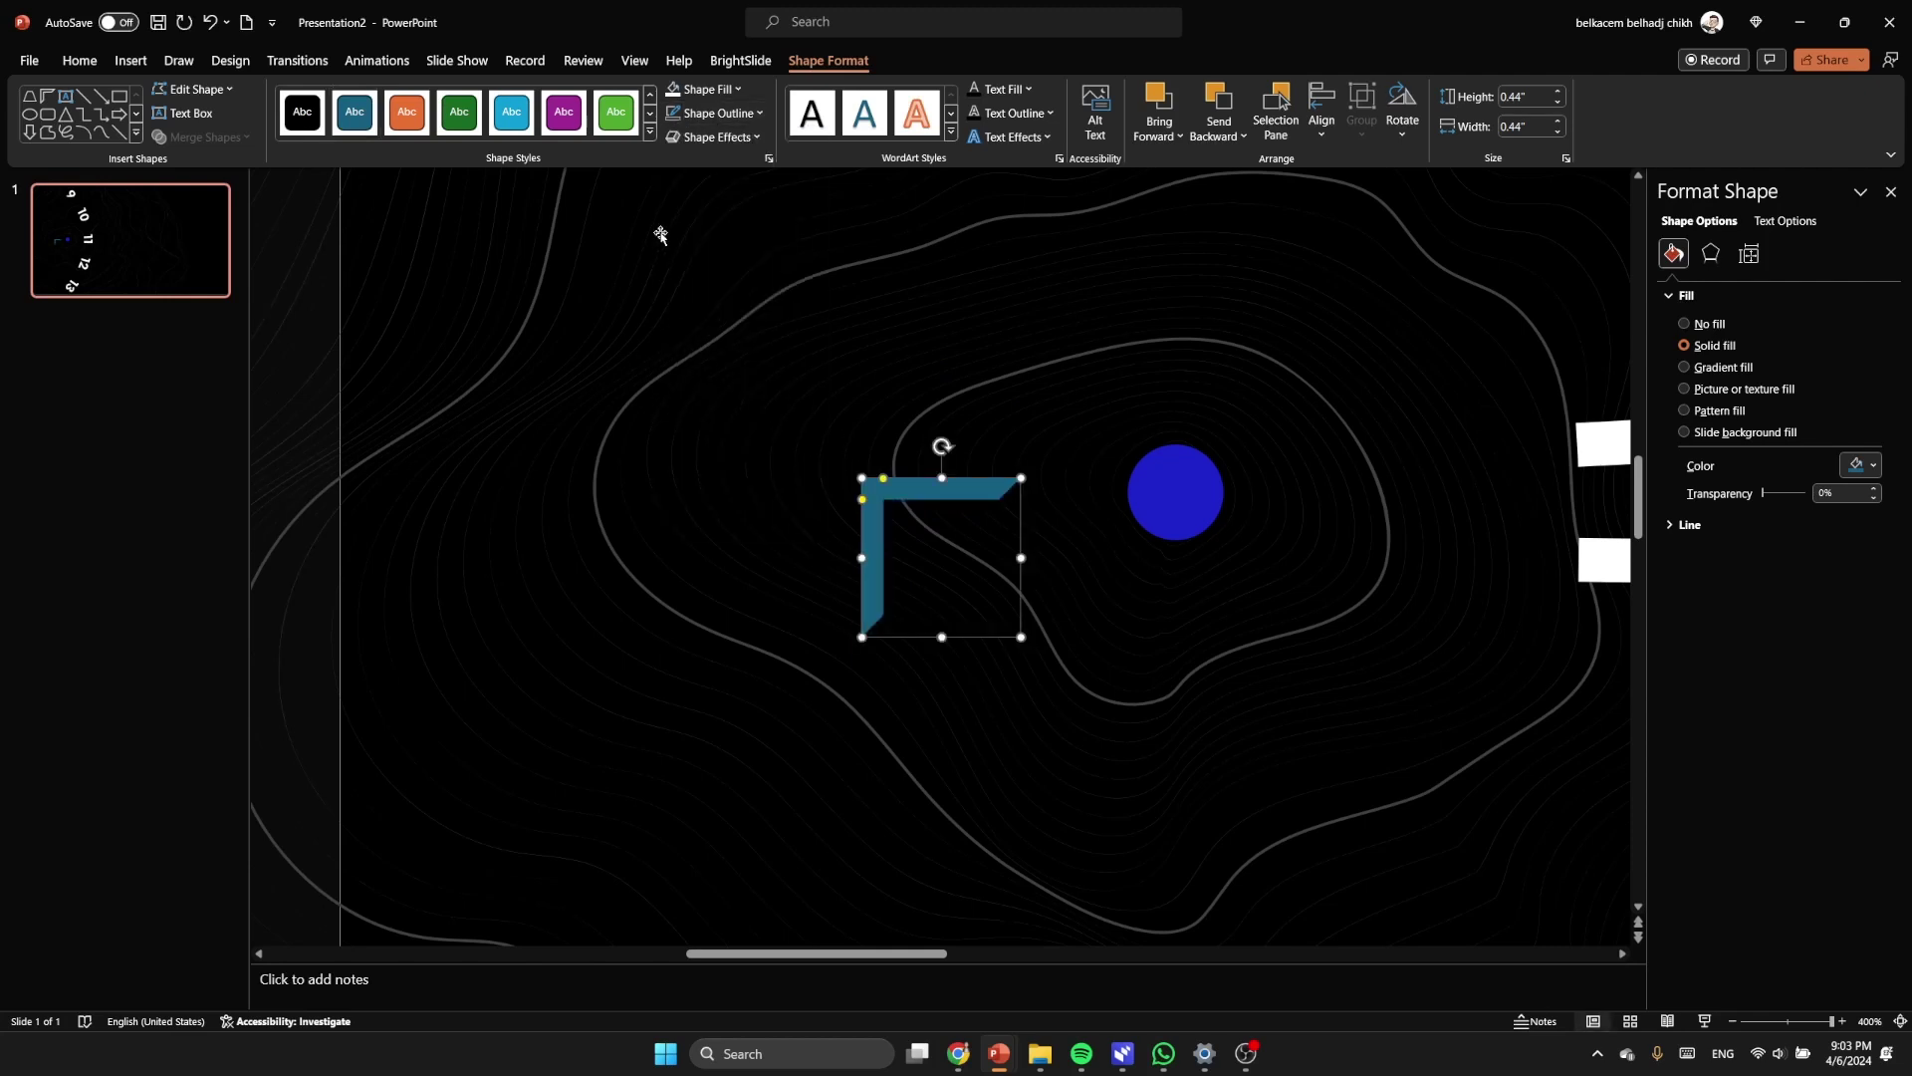
{"action": "left_click", "coordinate": [673, 90]}
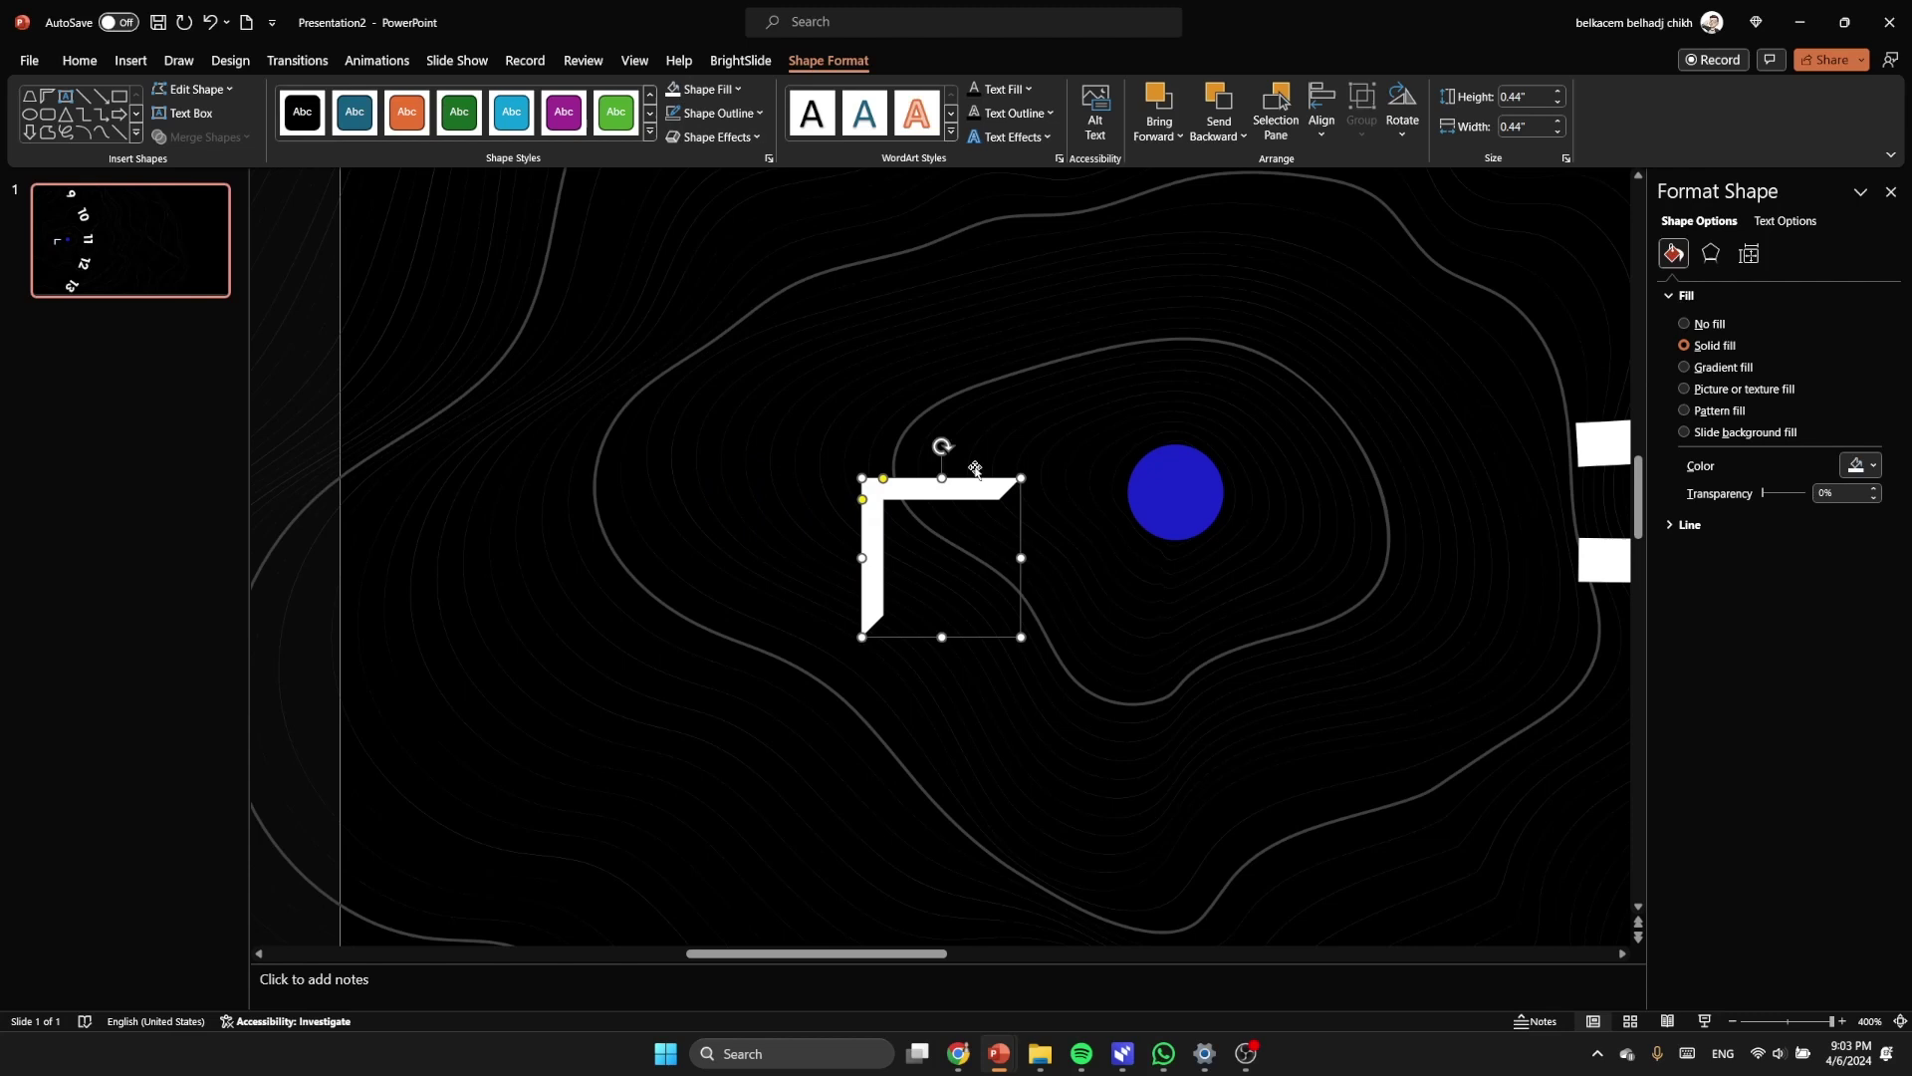
{"action": "left_click_drag", "start_coordinate": [942, 448], "coordinate": [1041, 674]}
{"action": "left_click_drag", "start_coordinate": [1005, 581], "coordinate": [1002, 529]}
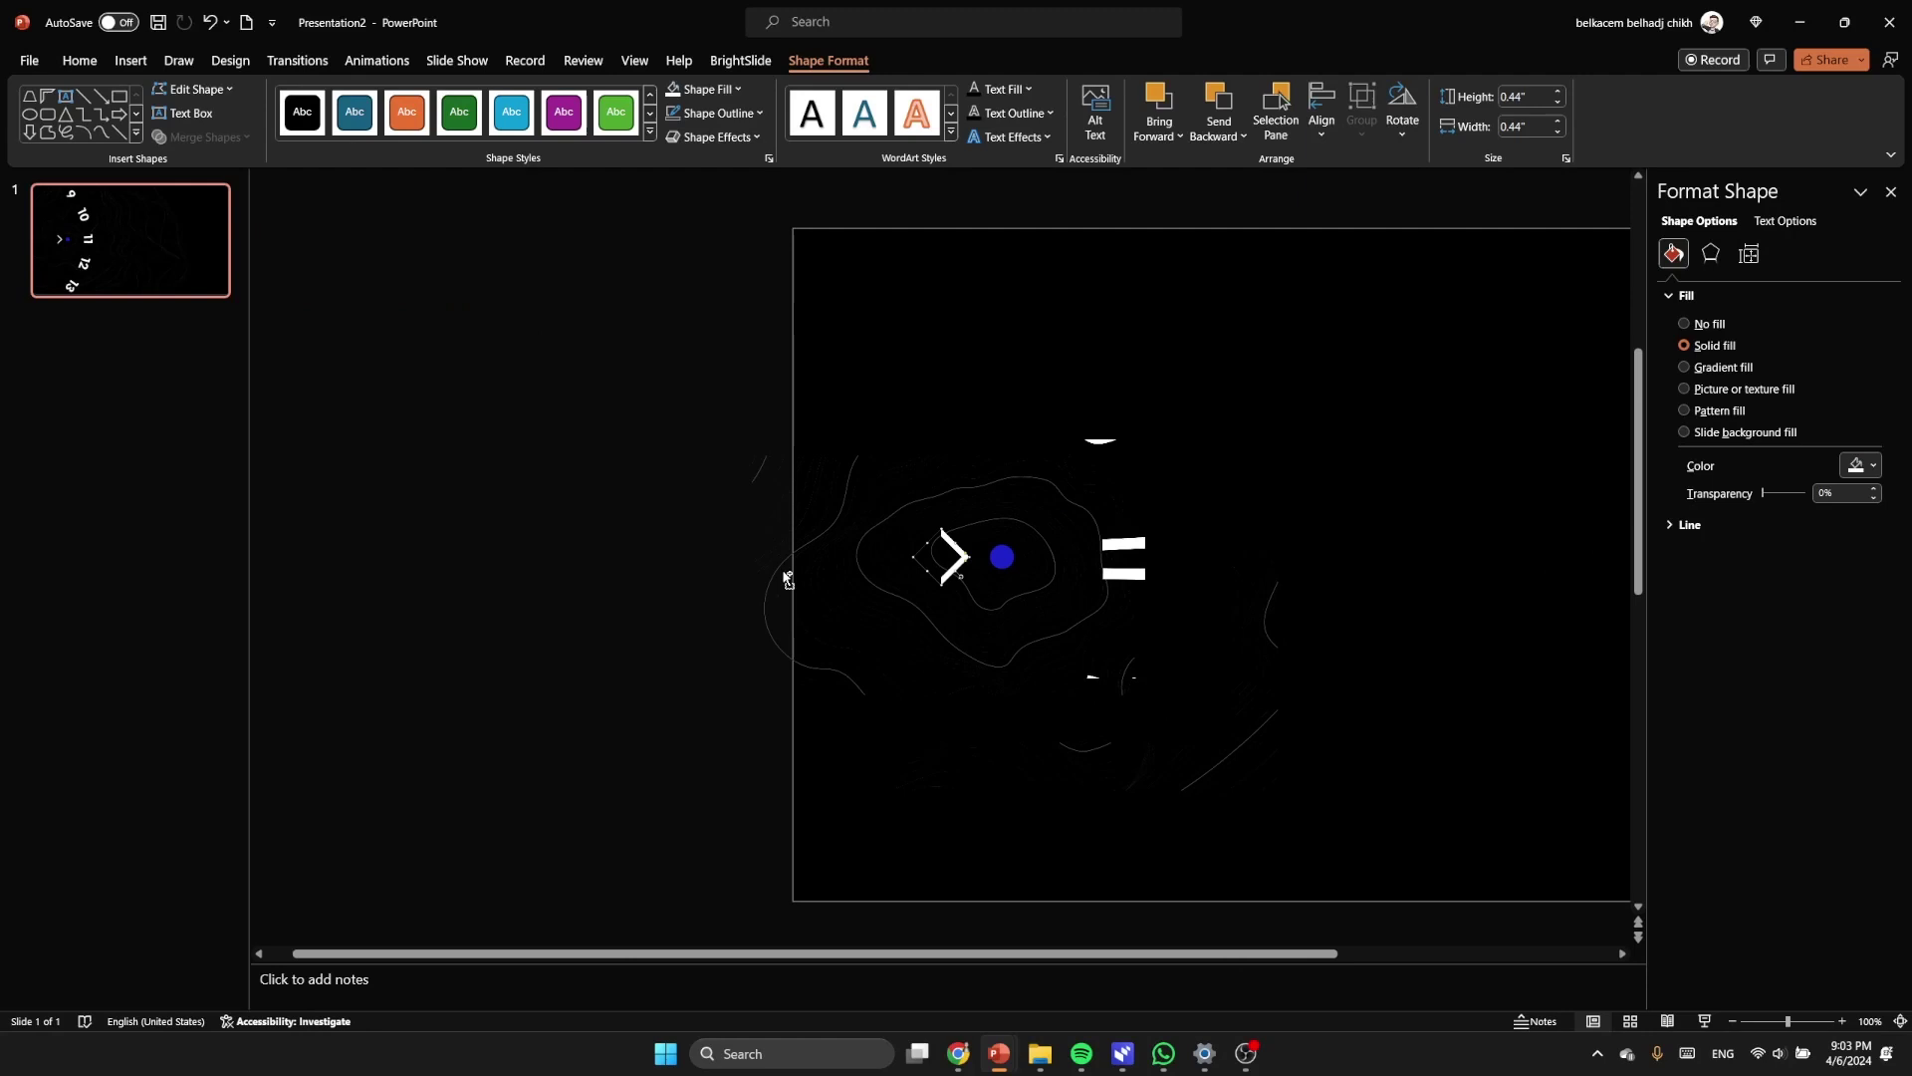
Step: Insert the building, beach and aurora photos together from the Downloads folder
{"action": "left_click", "coordinate": [1438, 440]}
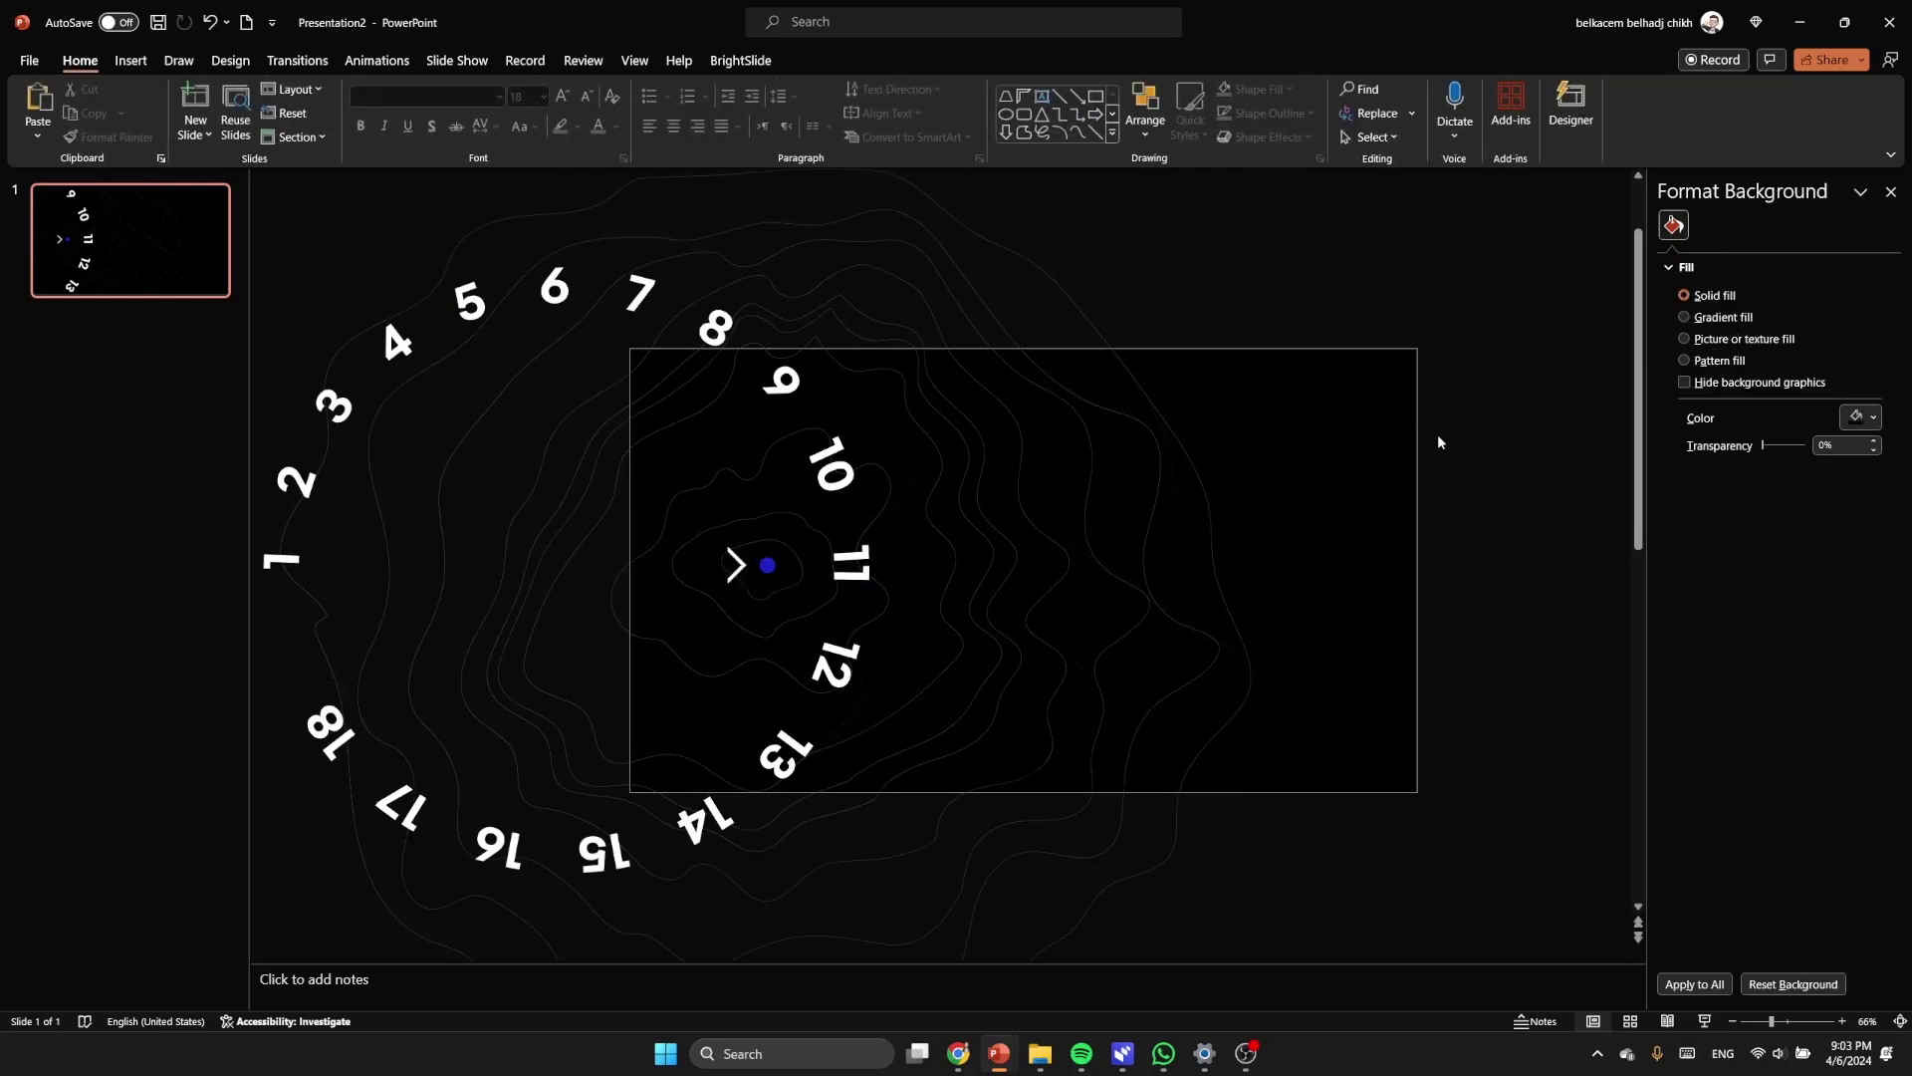
{"action": "left_click", "coordinate": [131, 60]}
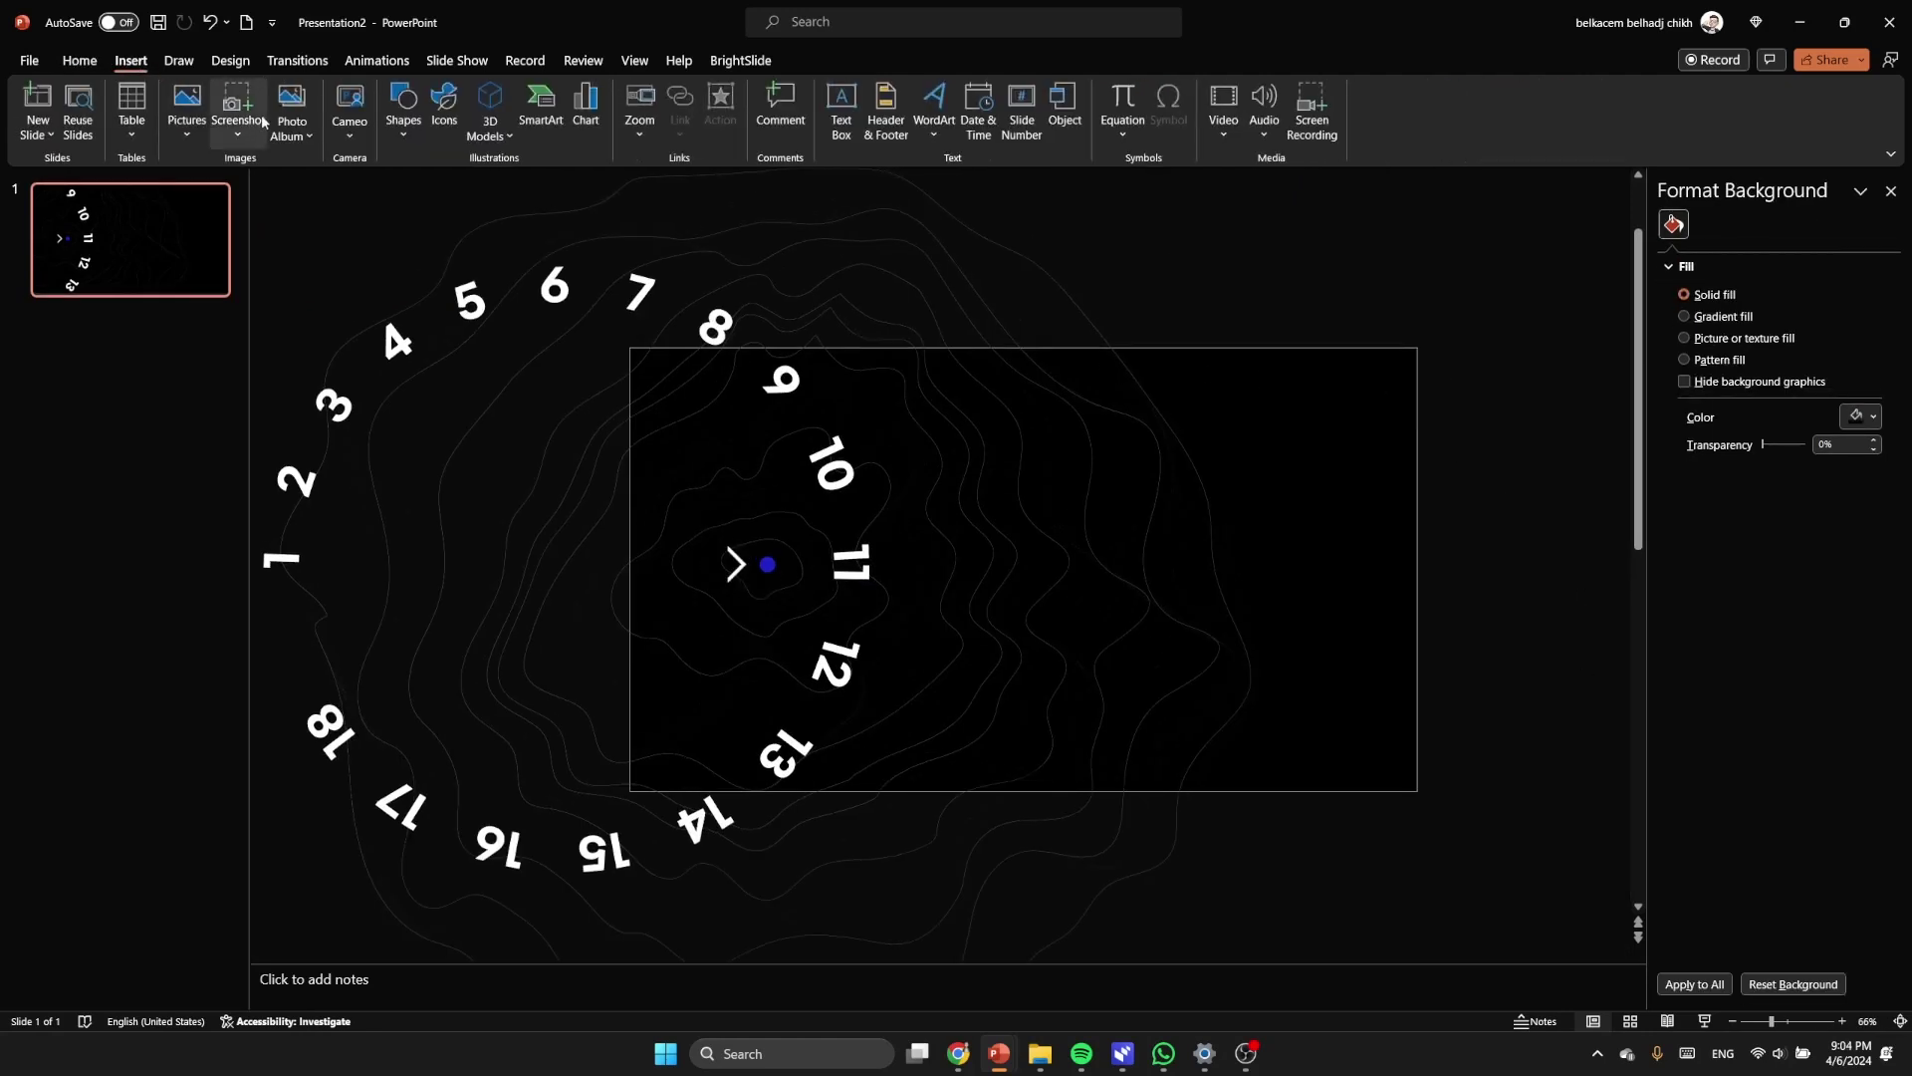
{"action": "left_click", "coordinate": [187, 137]}
{"action": "left_click", "coordinate": [232, 193]}
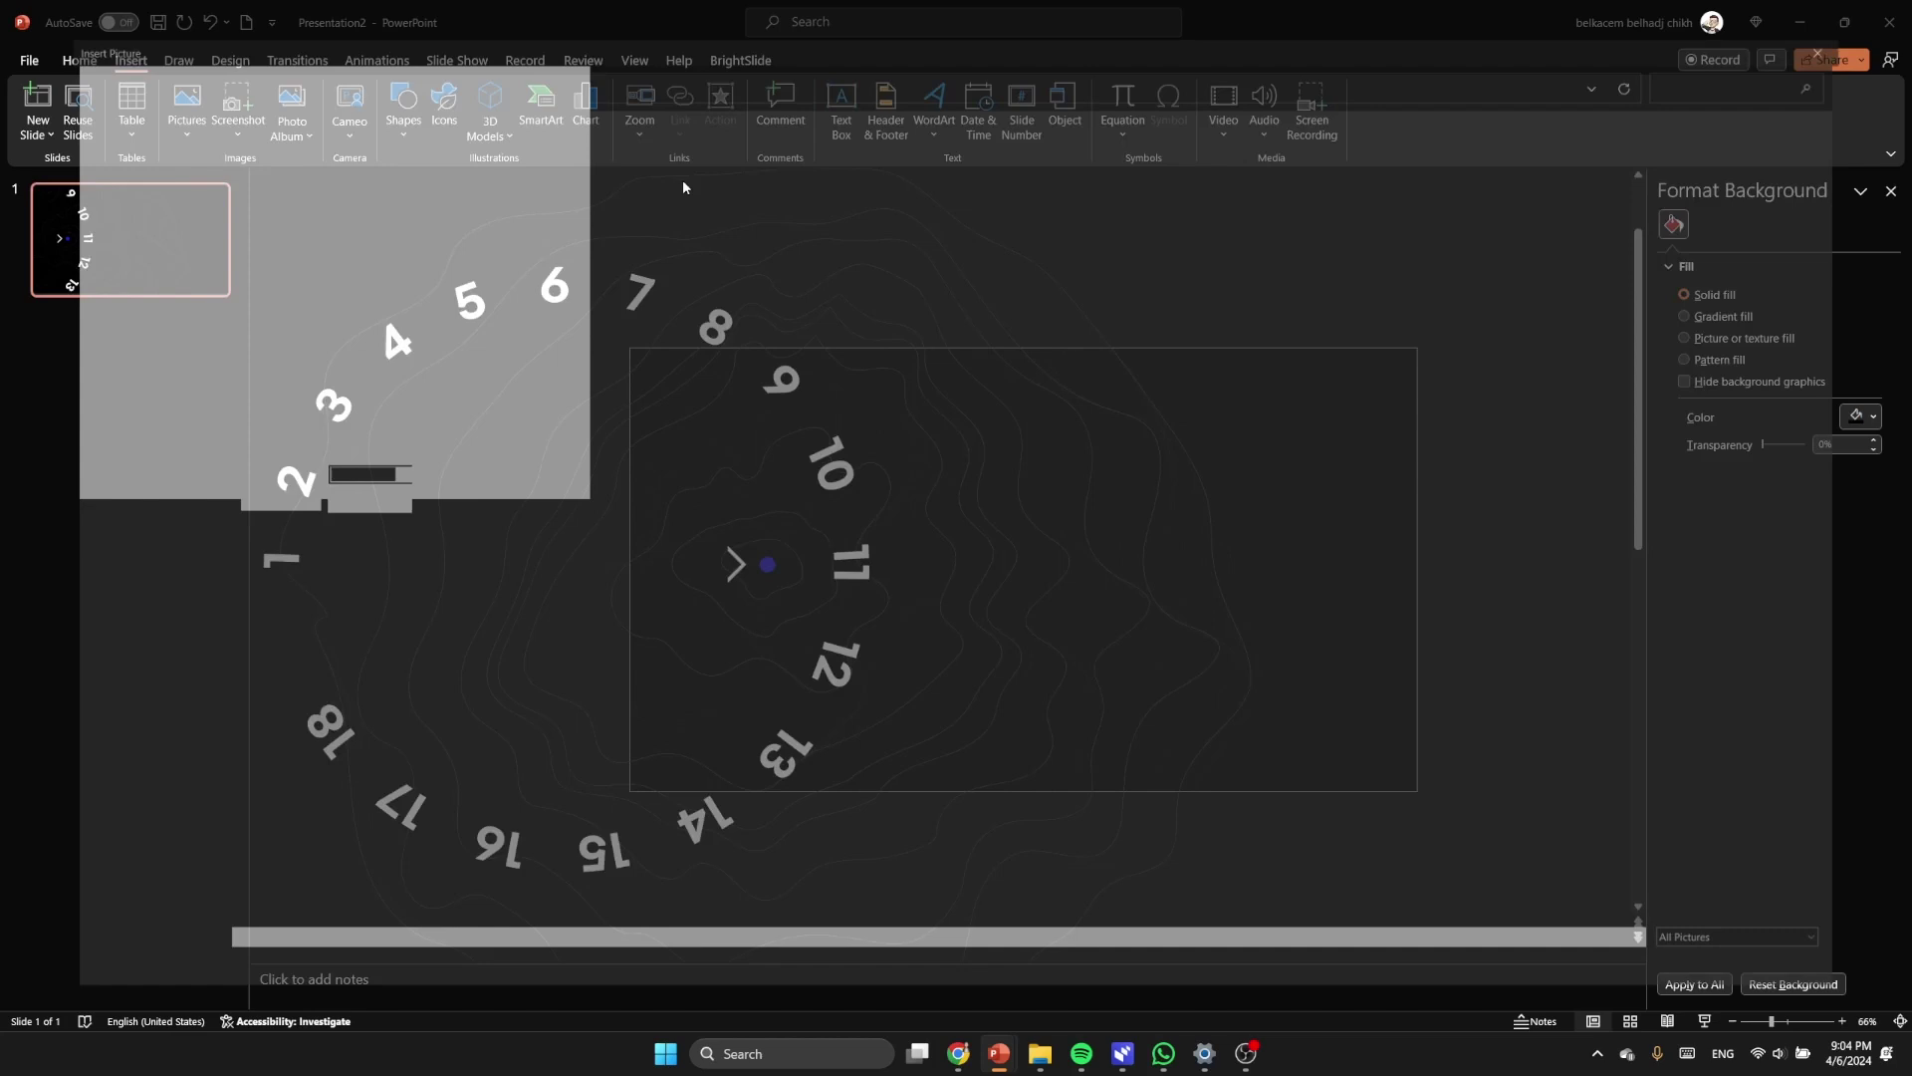
{"action": "left_click", "coordinate": [76, 247]}
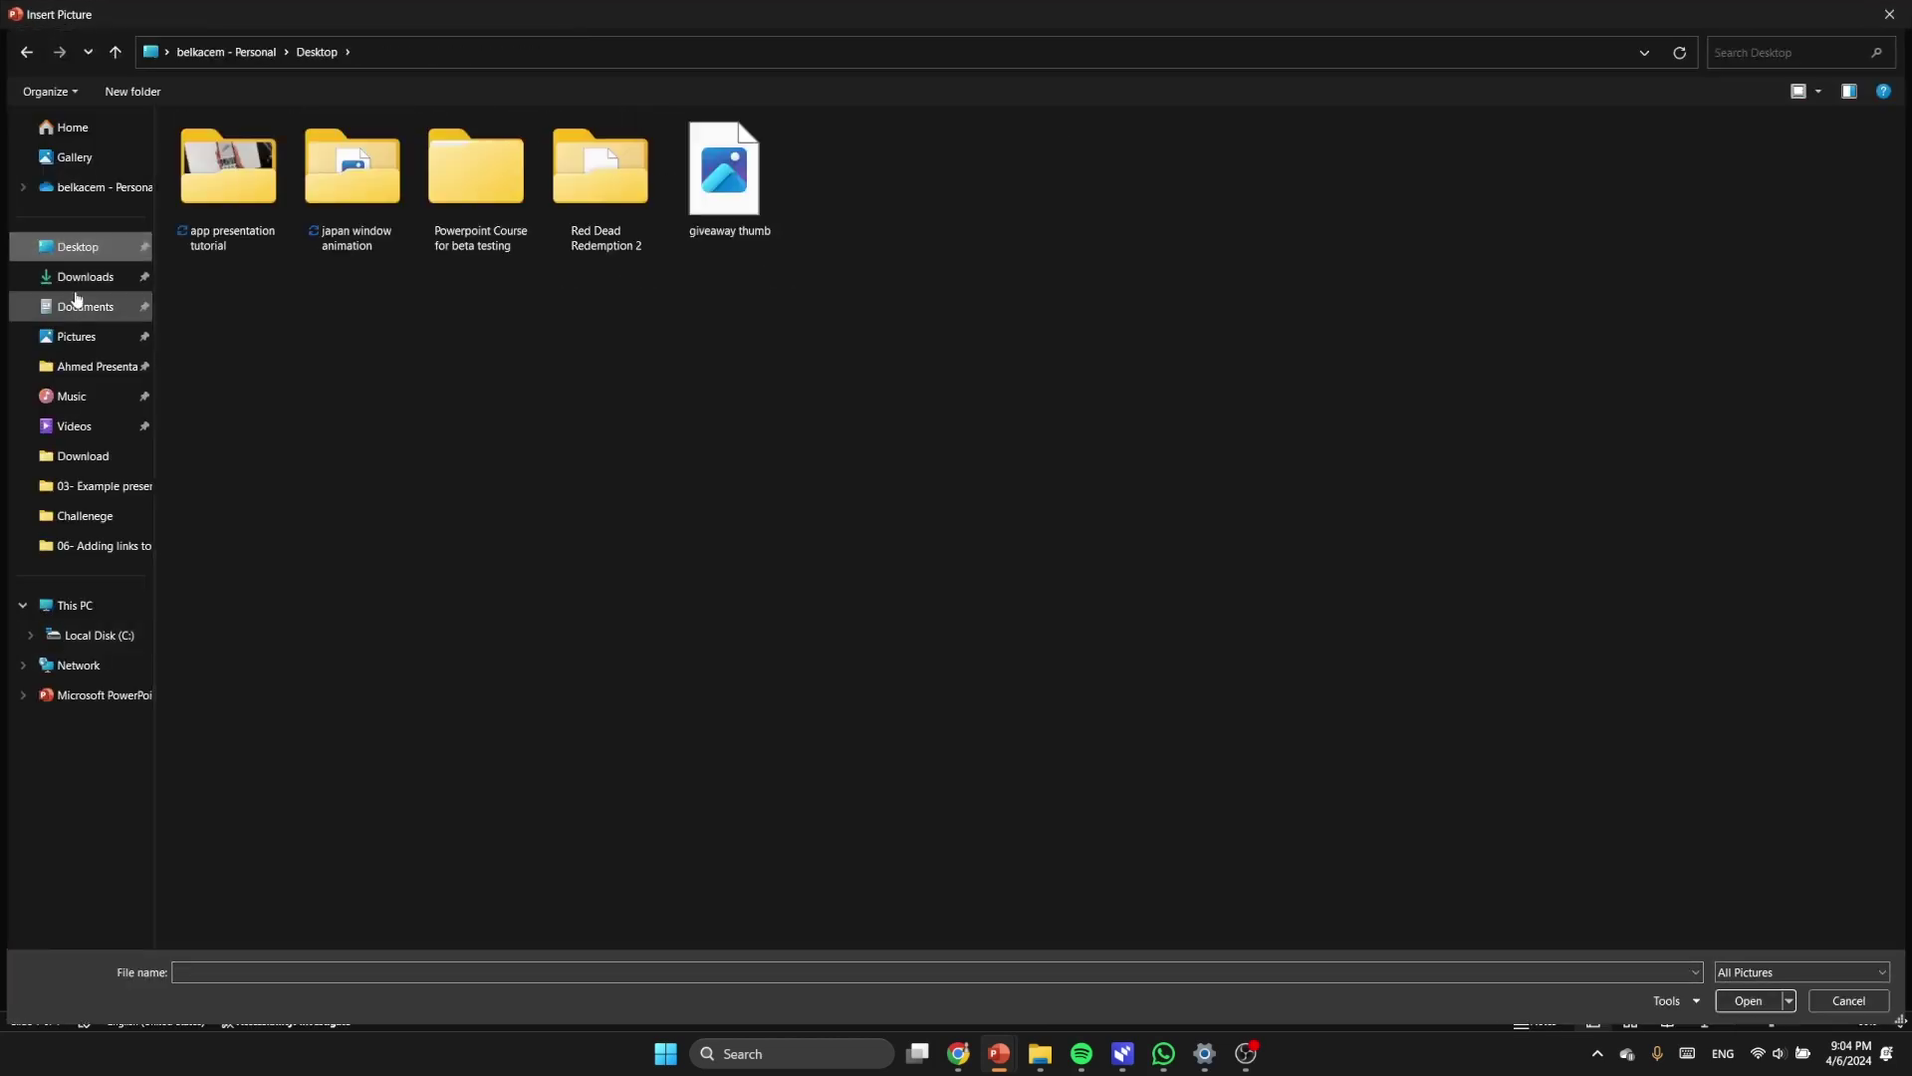
{"action": "left_click", "coordinate": [69, 277]}
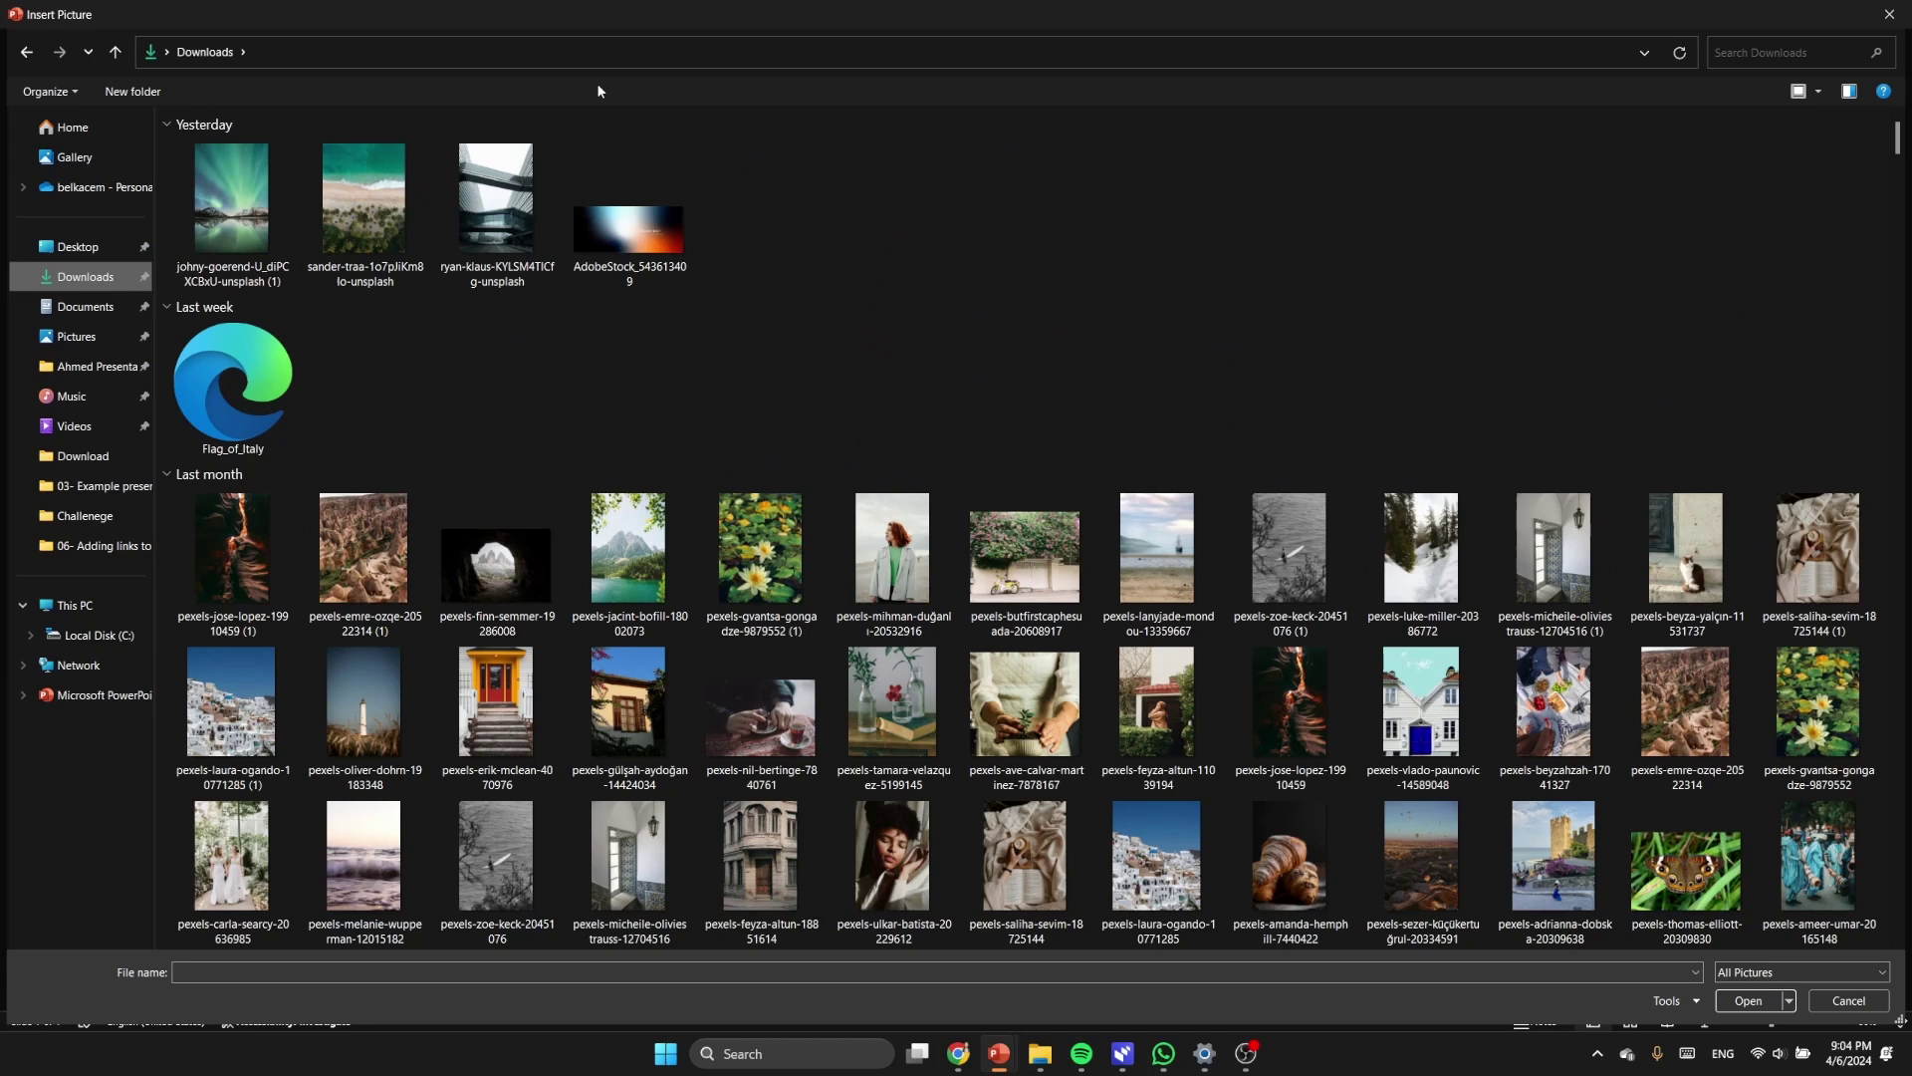
{"action": "left_click", "coordinate": [516, 203]}
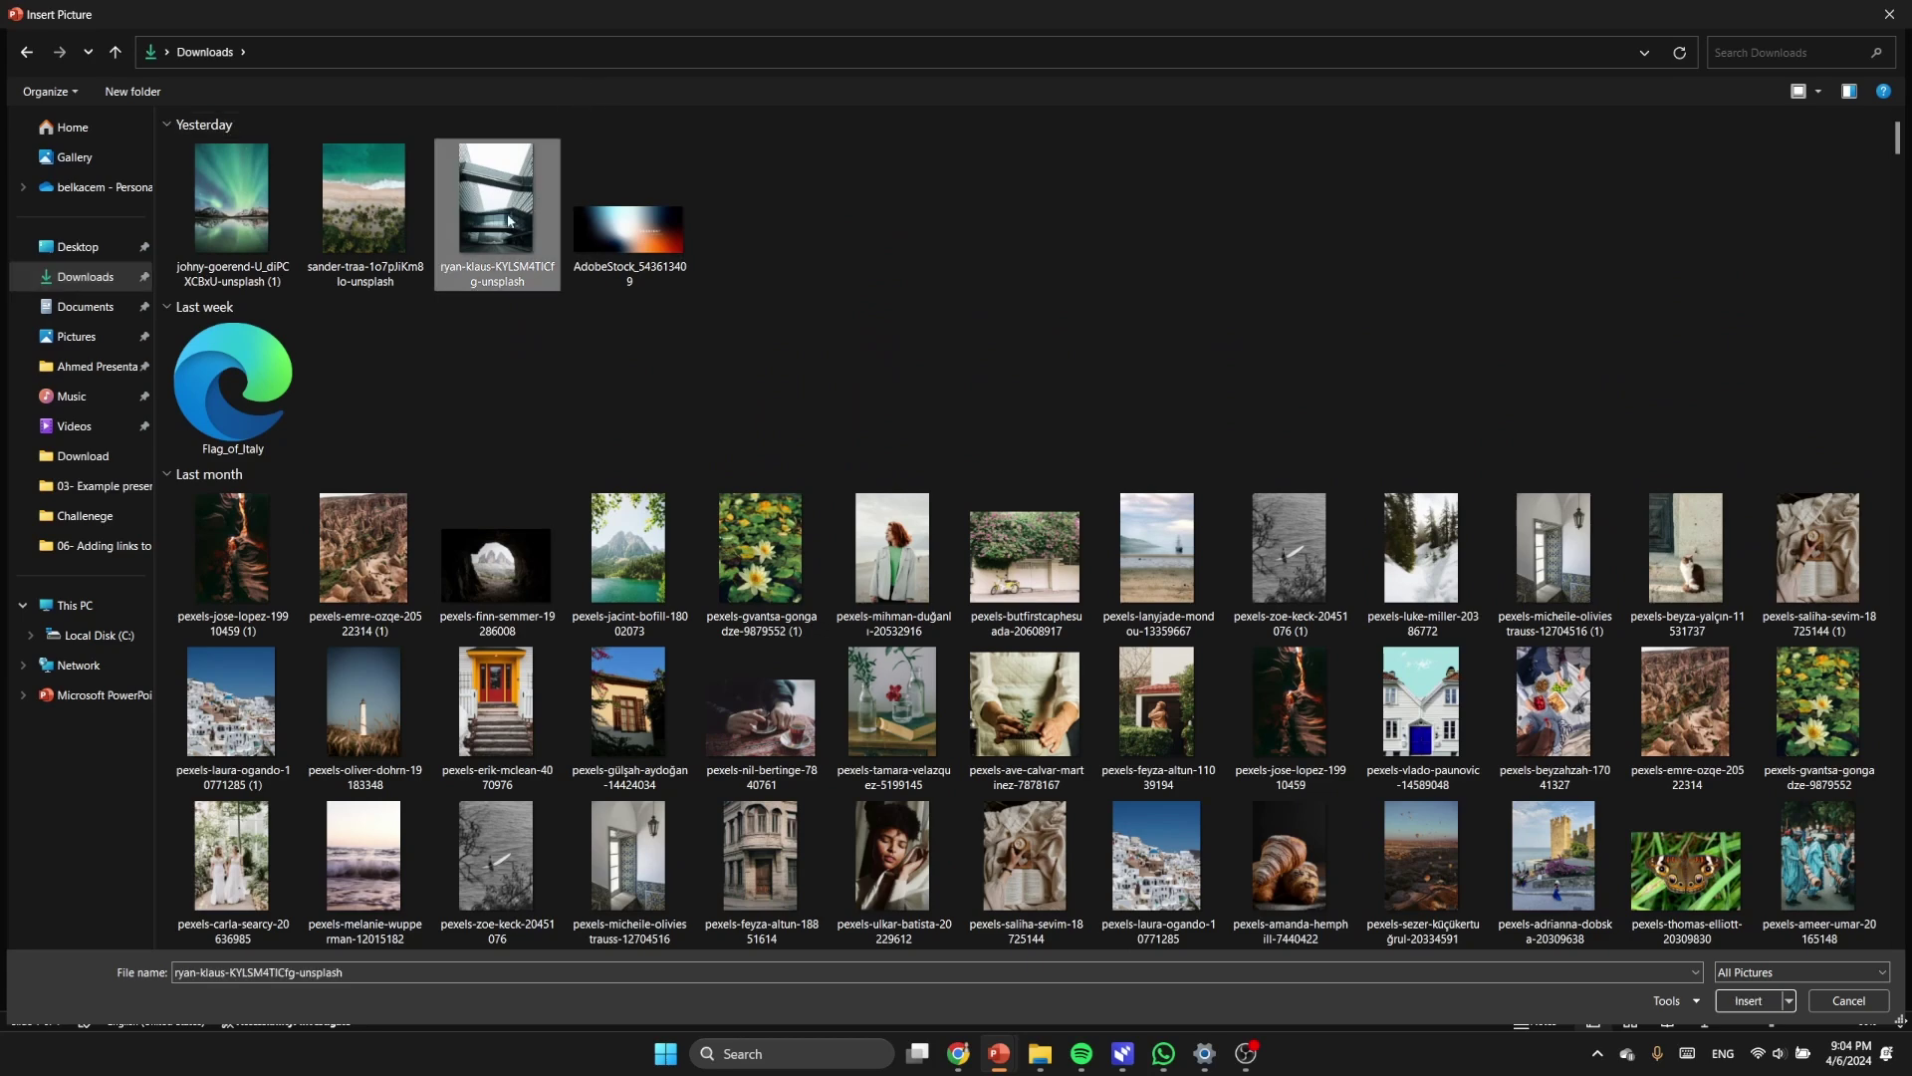
{"action": "left_click", "coordinate": [366, 209], "text": "ctrl"}
{"action": "left_click", "coordinate": [249, 209], "text": "ctrl"}
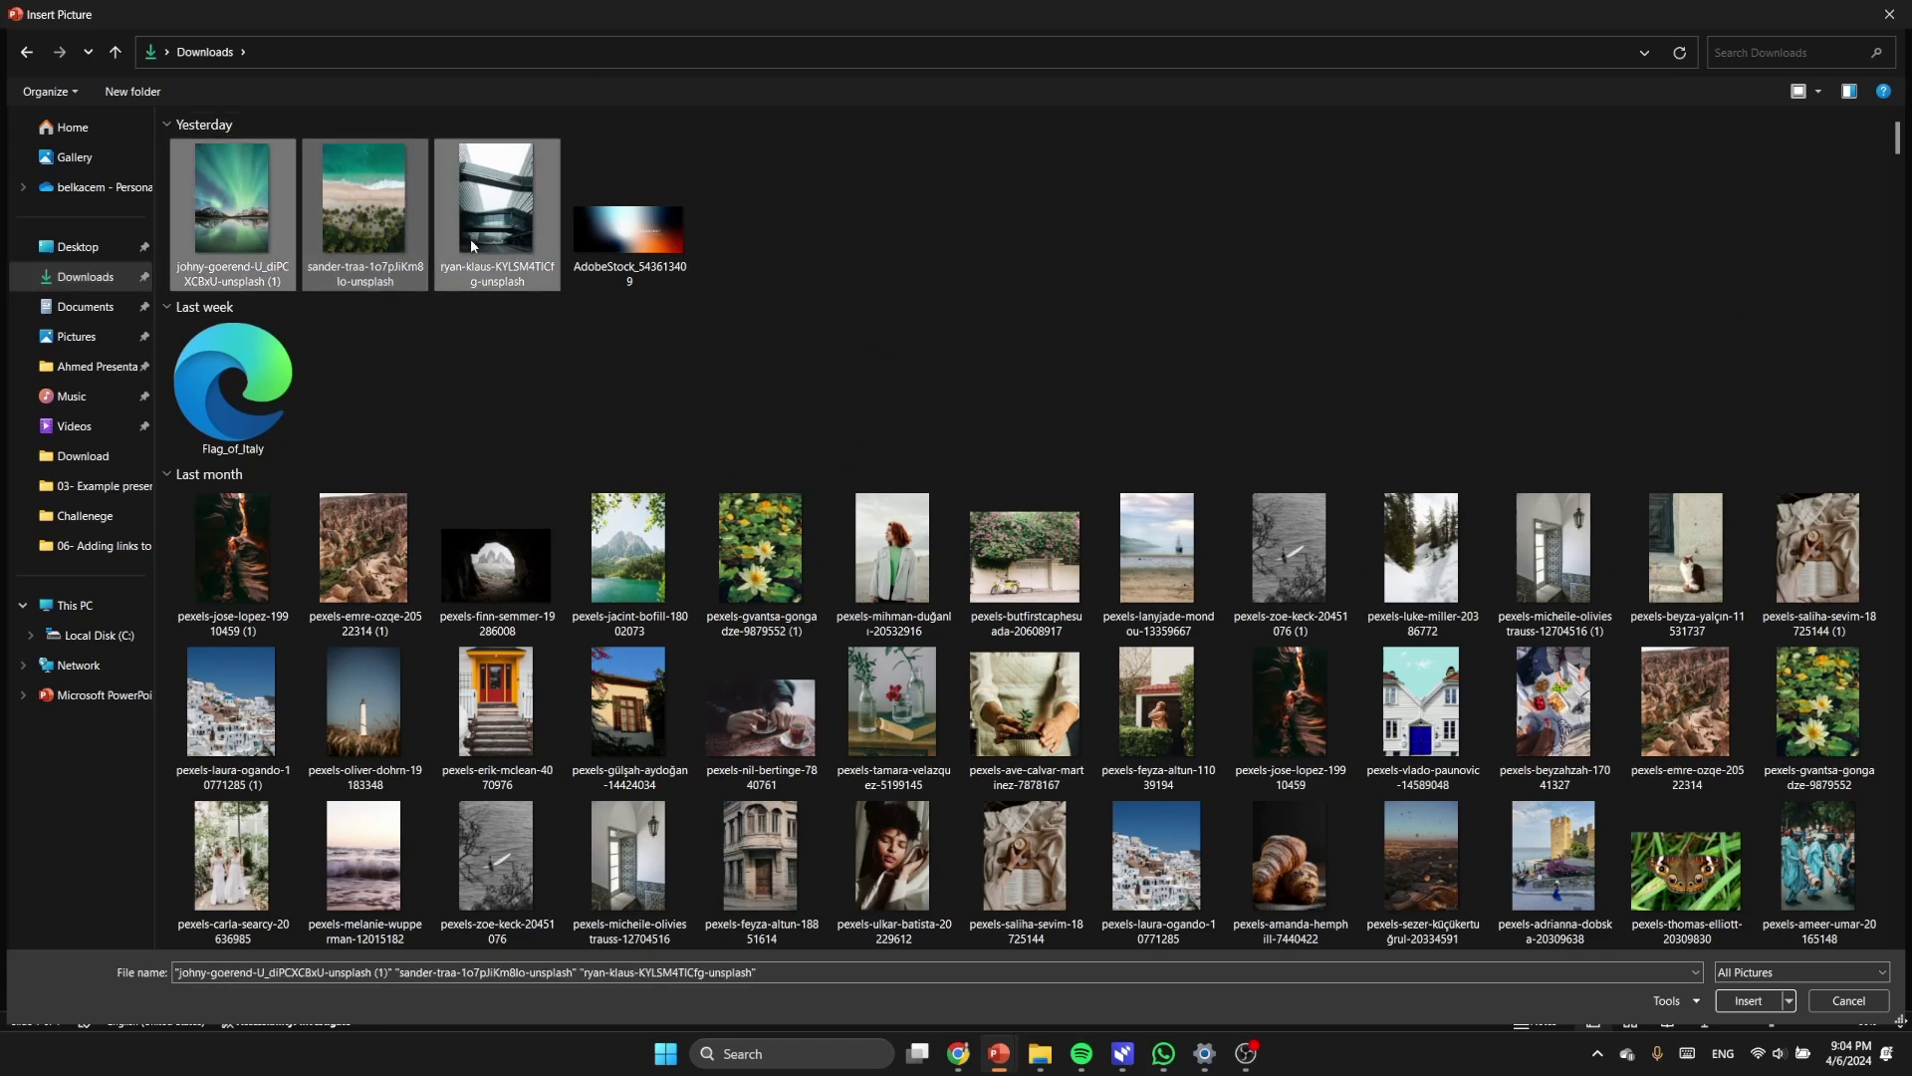
{"action": "left_click", "coordinate": [1749, 1000]}
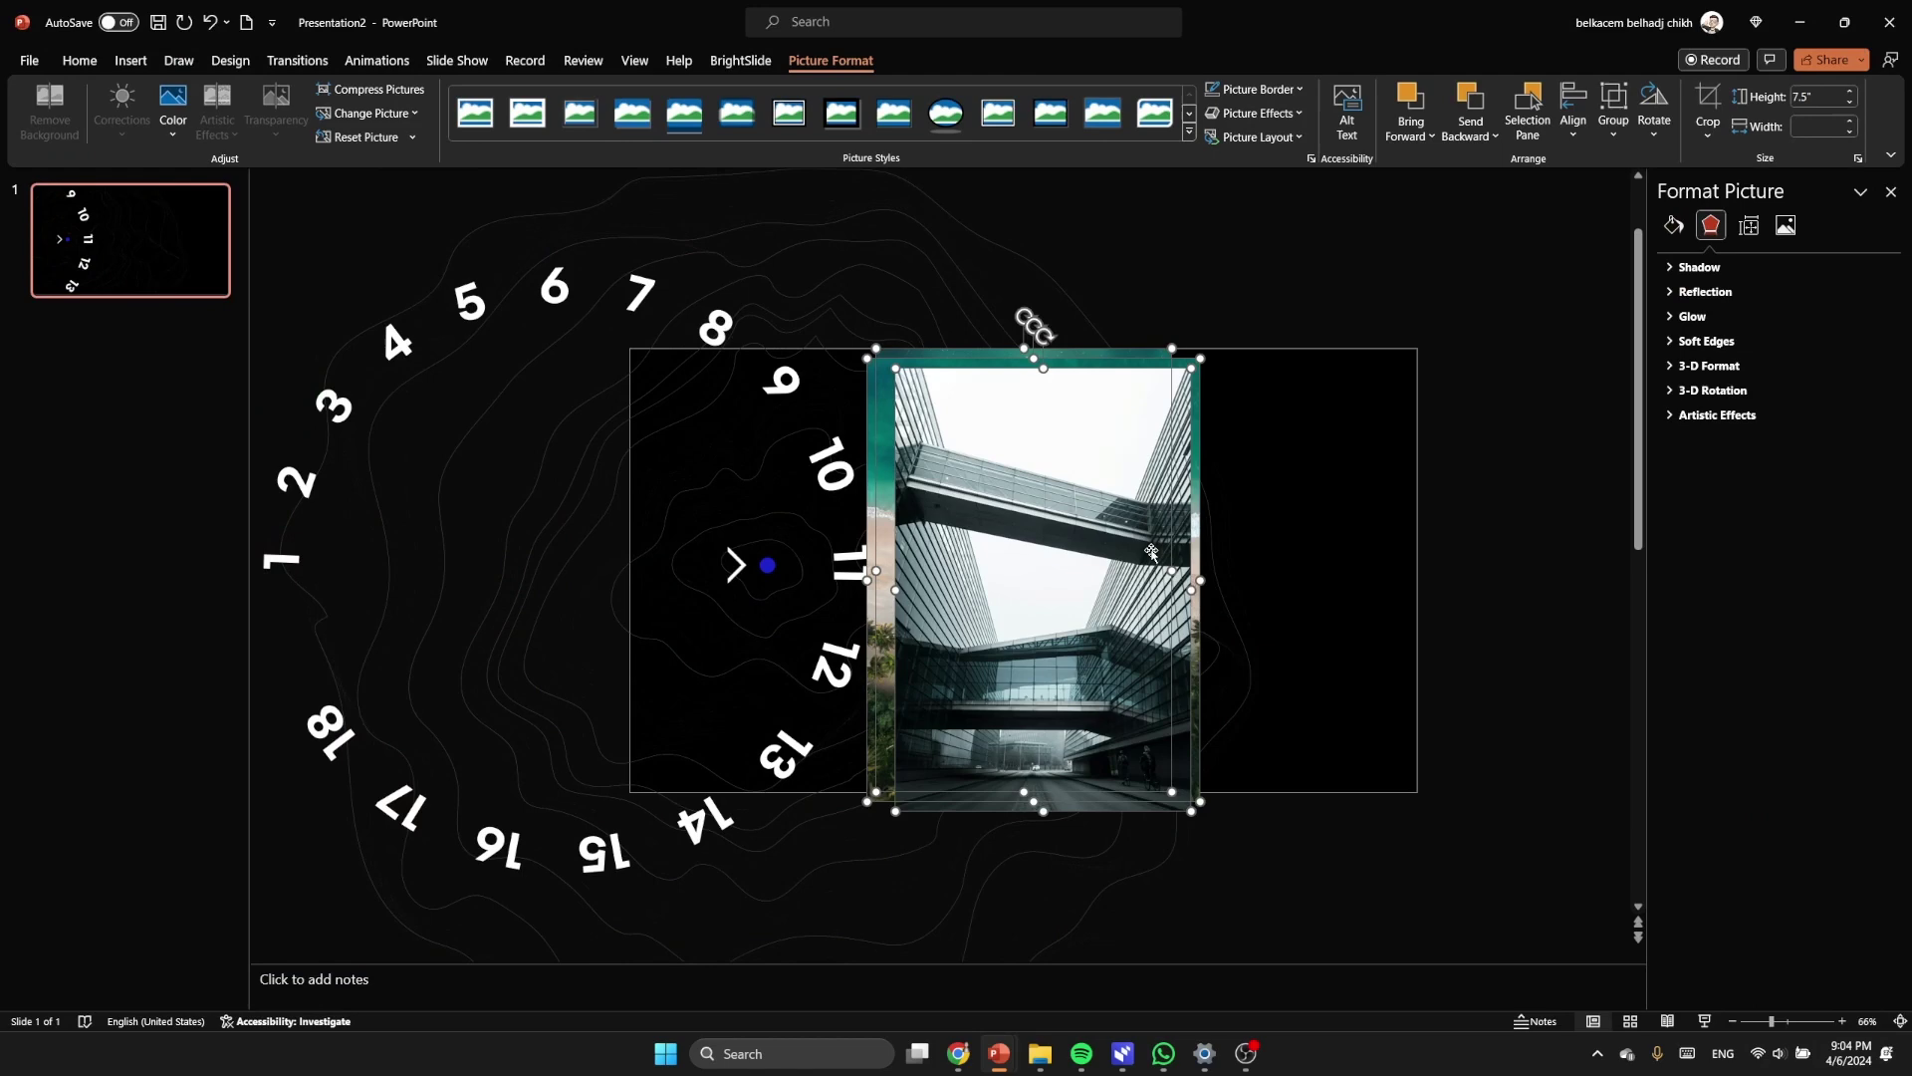
Step: Move the three inserted photos off the slide to its right
{"action": "scroll", "coordinate": [1155, 559], "scroll_direction": "down", "scroll_amount": 4, "text": "ctrl"}
{"action": "mouse_move", "coordinate": [918, 558]}
{"action": "left_mouse_down"}
{"action": "mouse_move", "coordinate": [996, 499]}
{"action": "mouse_move", "coordinate": [1240, 438]}
{"action": "mouse_move", "coordinate": [1083, 528]}
{"action": "mouse_move", "coordinate": [939, 550]}
{"action": "left_mouse_up"}
{"action": "left_click", "coordinate": [1195, 597]}
Step: Resize the building photo to about 5.25 by 3.5 inches and align it beside the number wheel
{"action": "left_click", "coordinate": [1245, 402]}
{"action": "scroll", "coordinate": [931, 558], "scroll_direction": "up", "scroll_amount": 5, "text": "ctrl"}
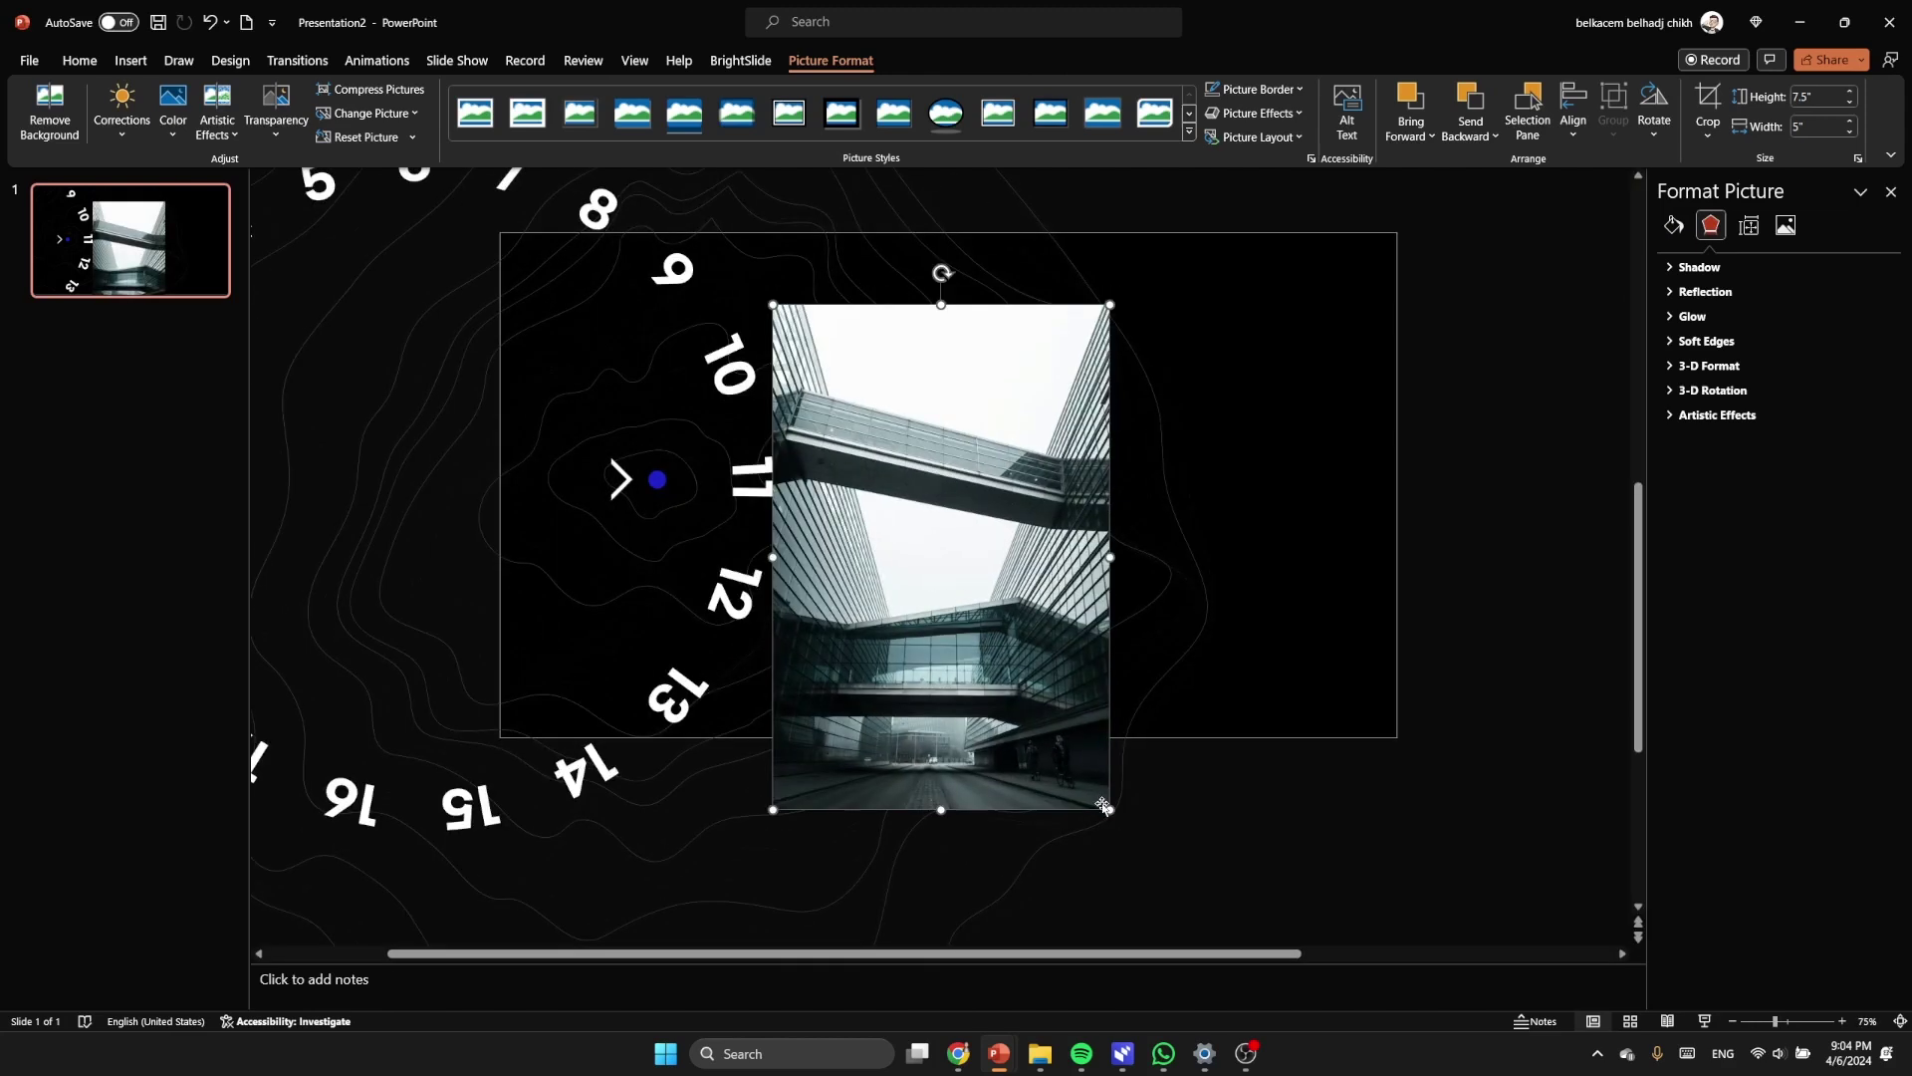
{"action": "left_click_drag", "start_coordinate": [1104, 804], "coordinate": [1004, 651]}
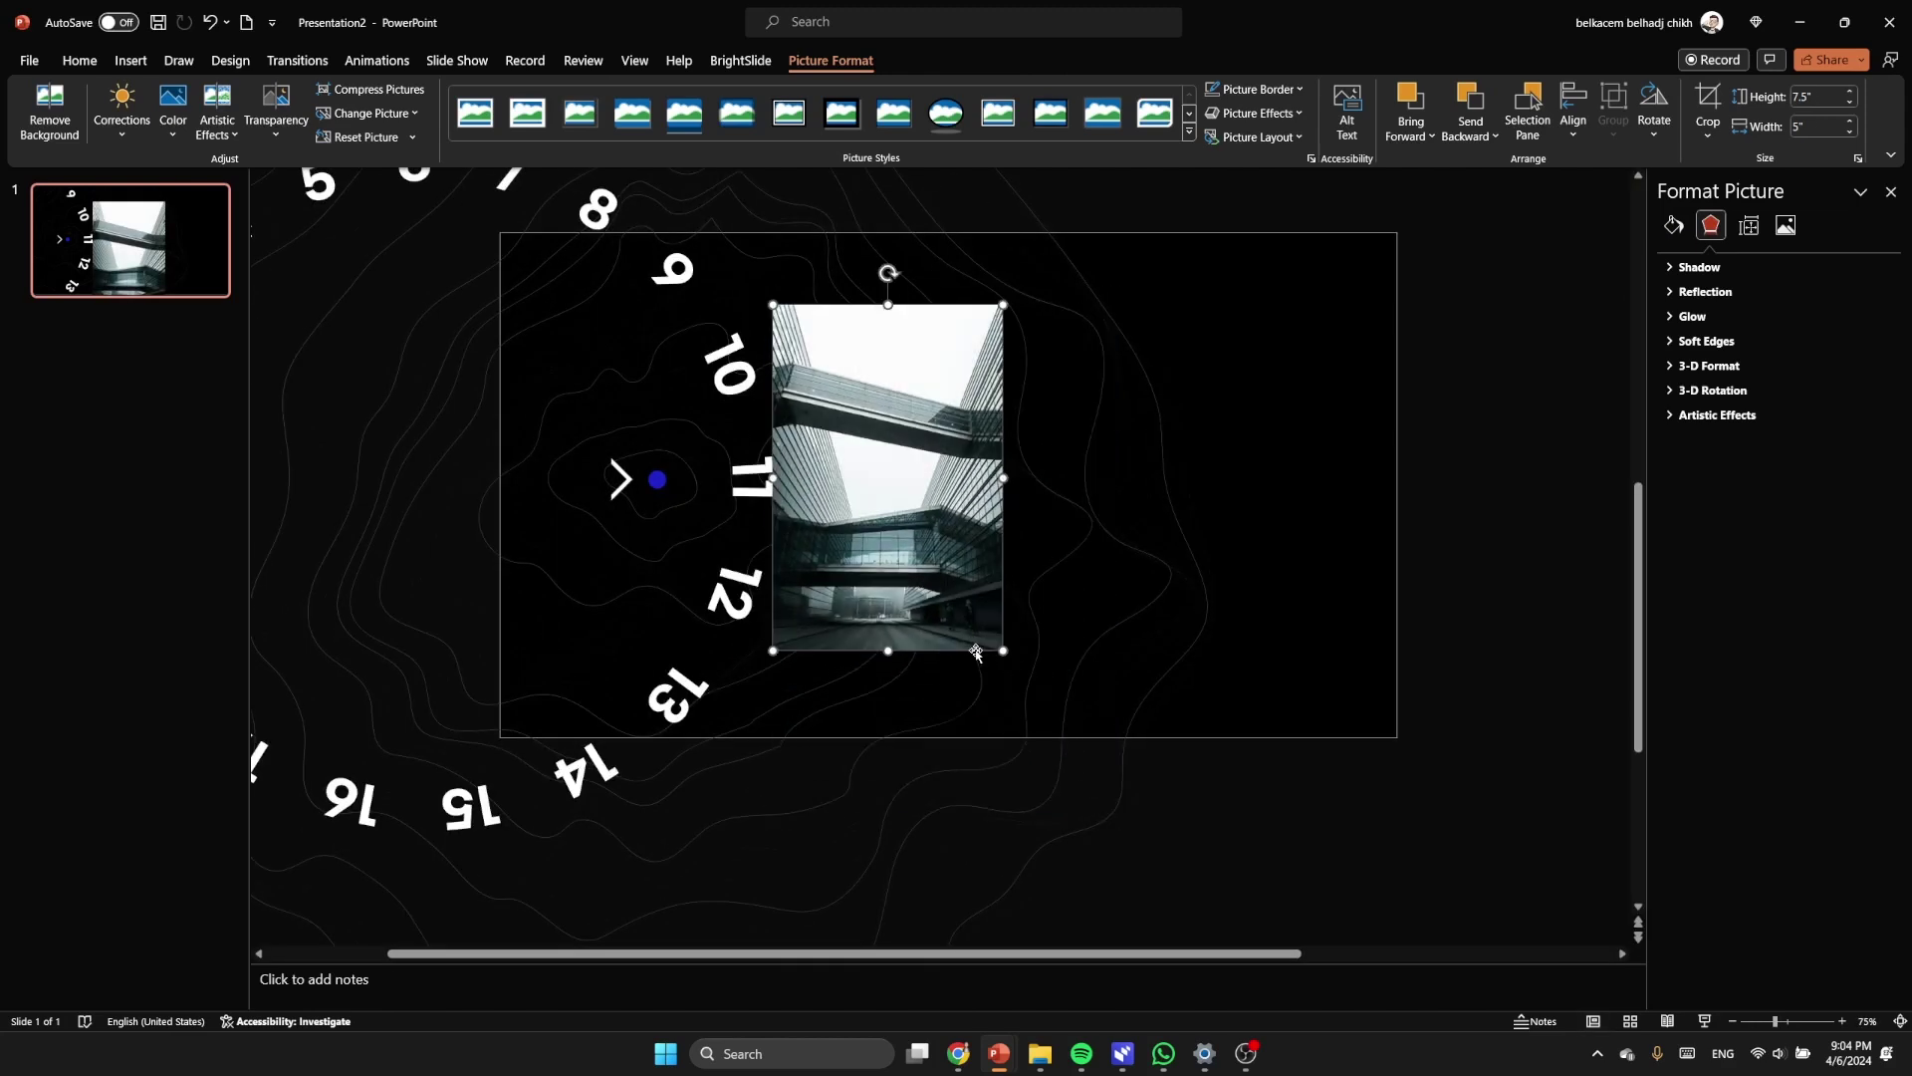
{"action": "left_click_drag", "start_coordinate": [916, 557], "coordinate": [957, 559]}
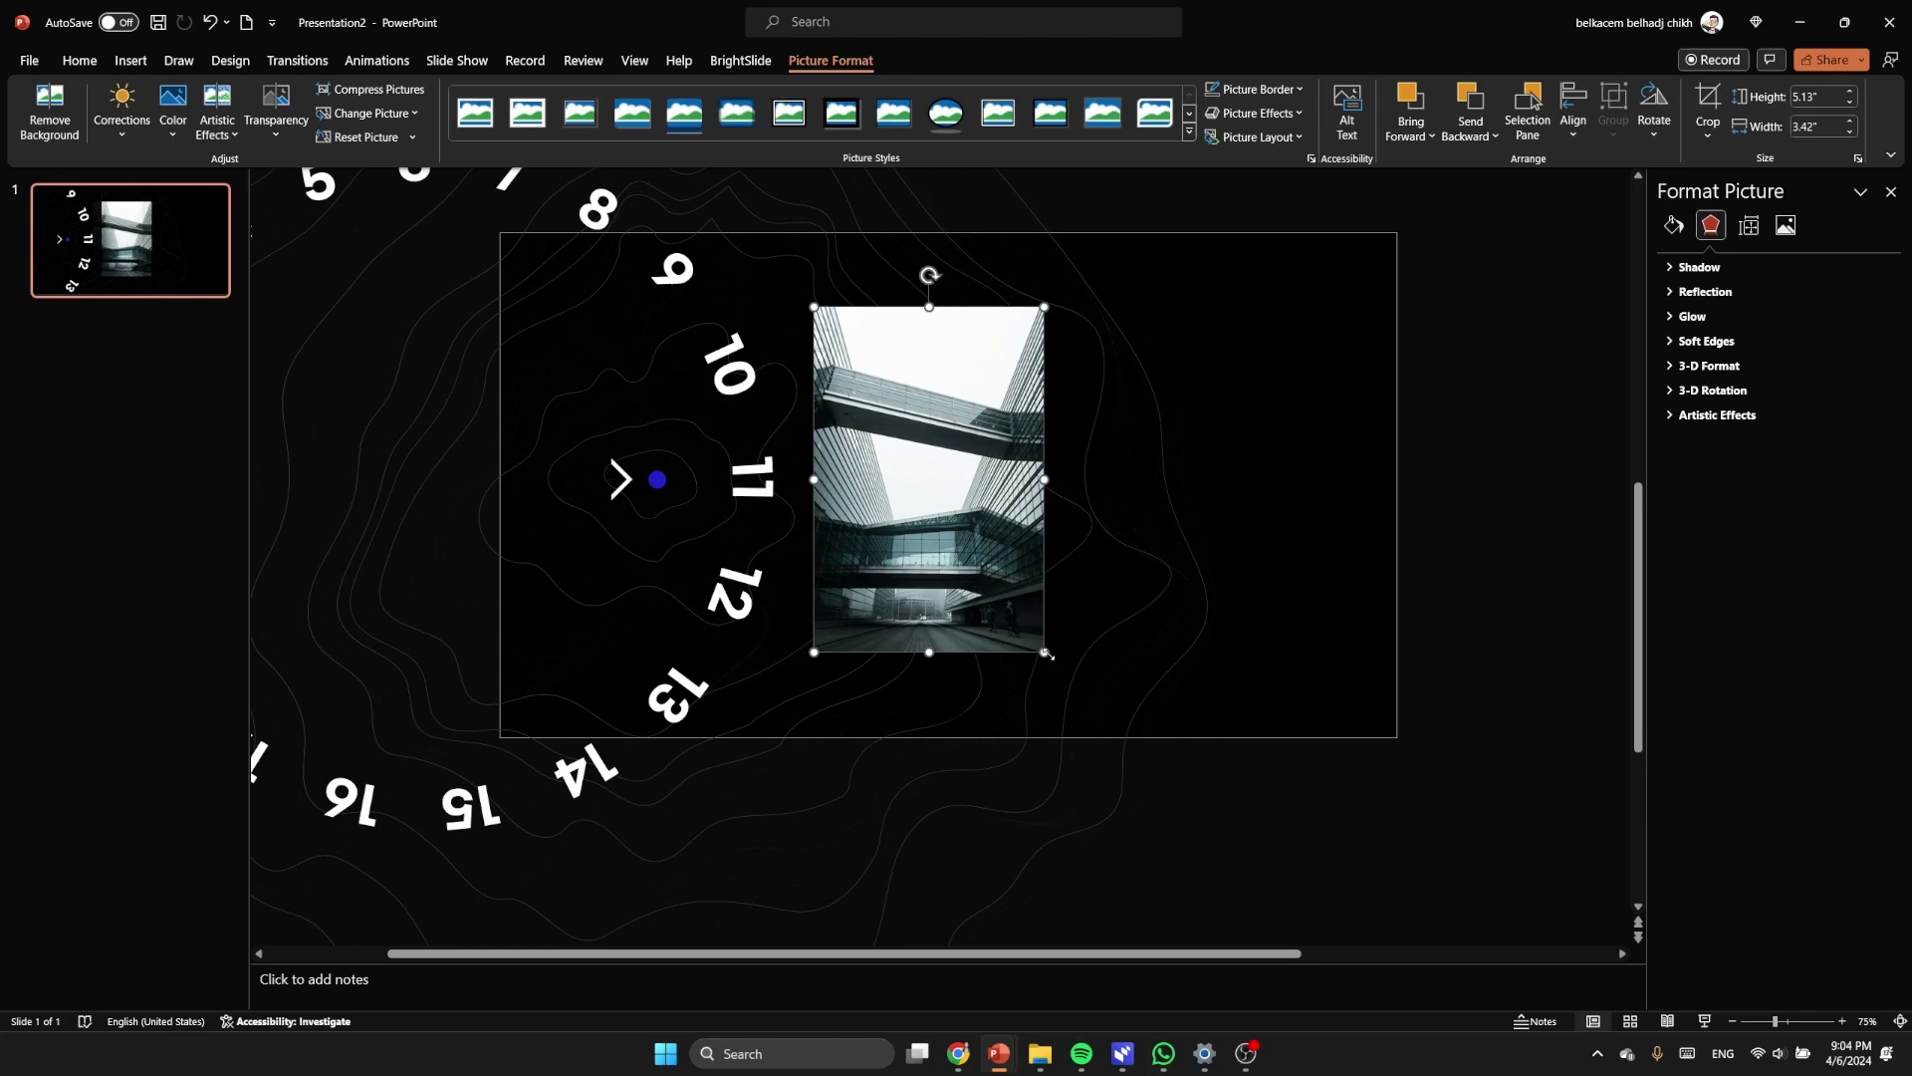
{"action": "left_click_drag", "start_coordinate": [1043, 654], "coordinate": [1002, 612]}
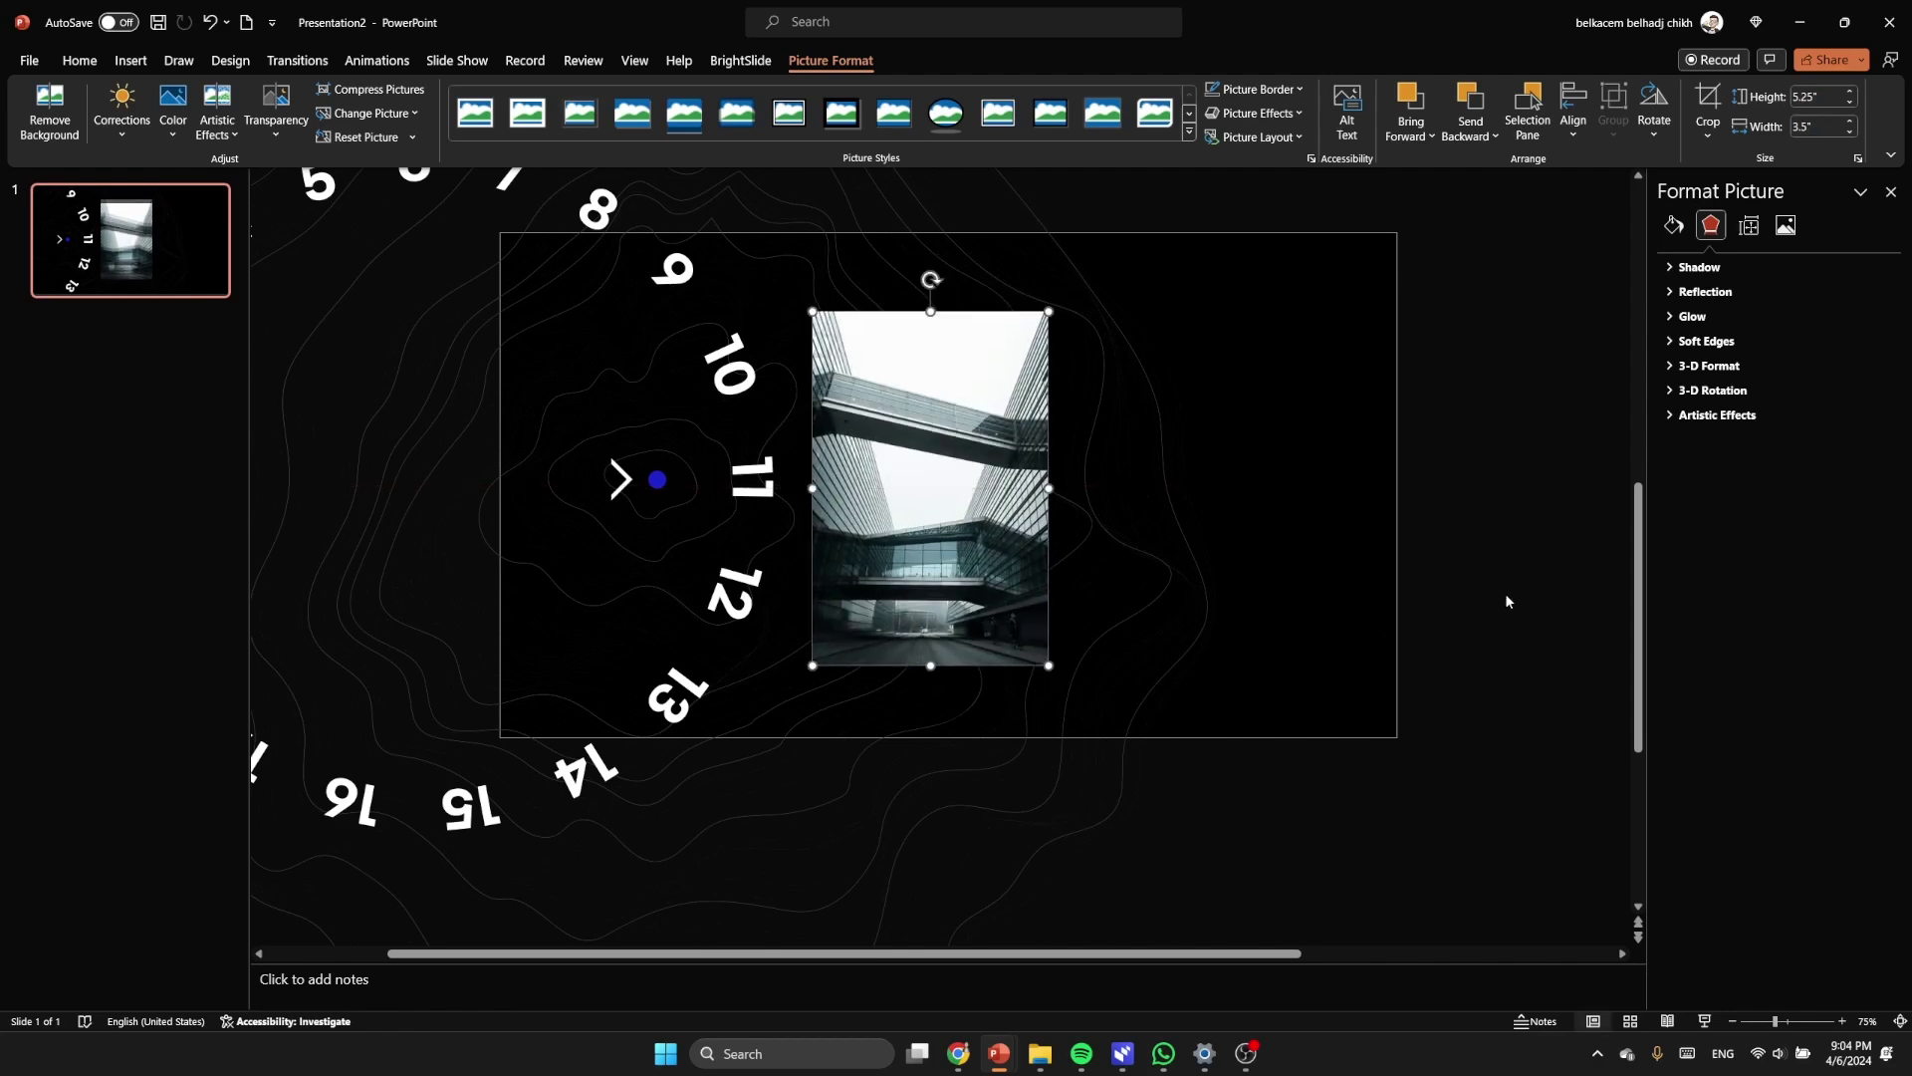
{"action": "left_click", "coordinate": [1434, 488]}
{"action": "scroll", "coordinate": [1401, 460], "scroll_direction": "down", "scroll_amount": 1}
{"action": "scroll", "coordinate": [1401, 460], "scroll_direction": "down", "scroll_amount": 1}
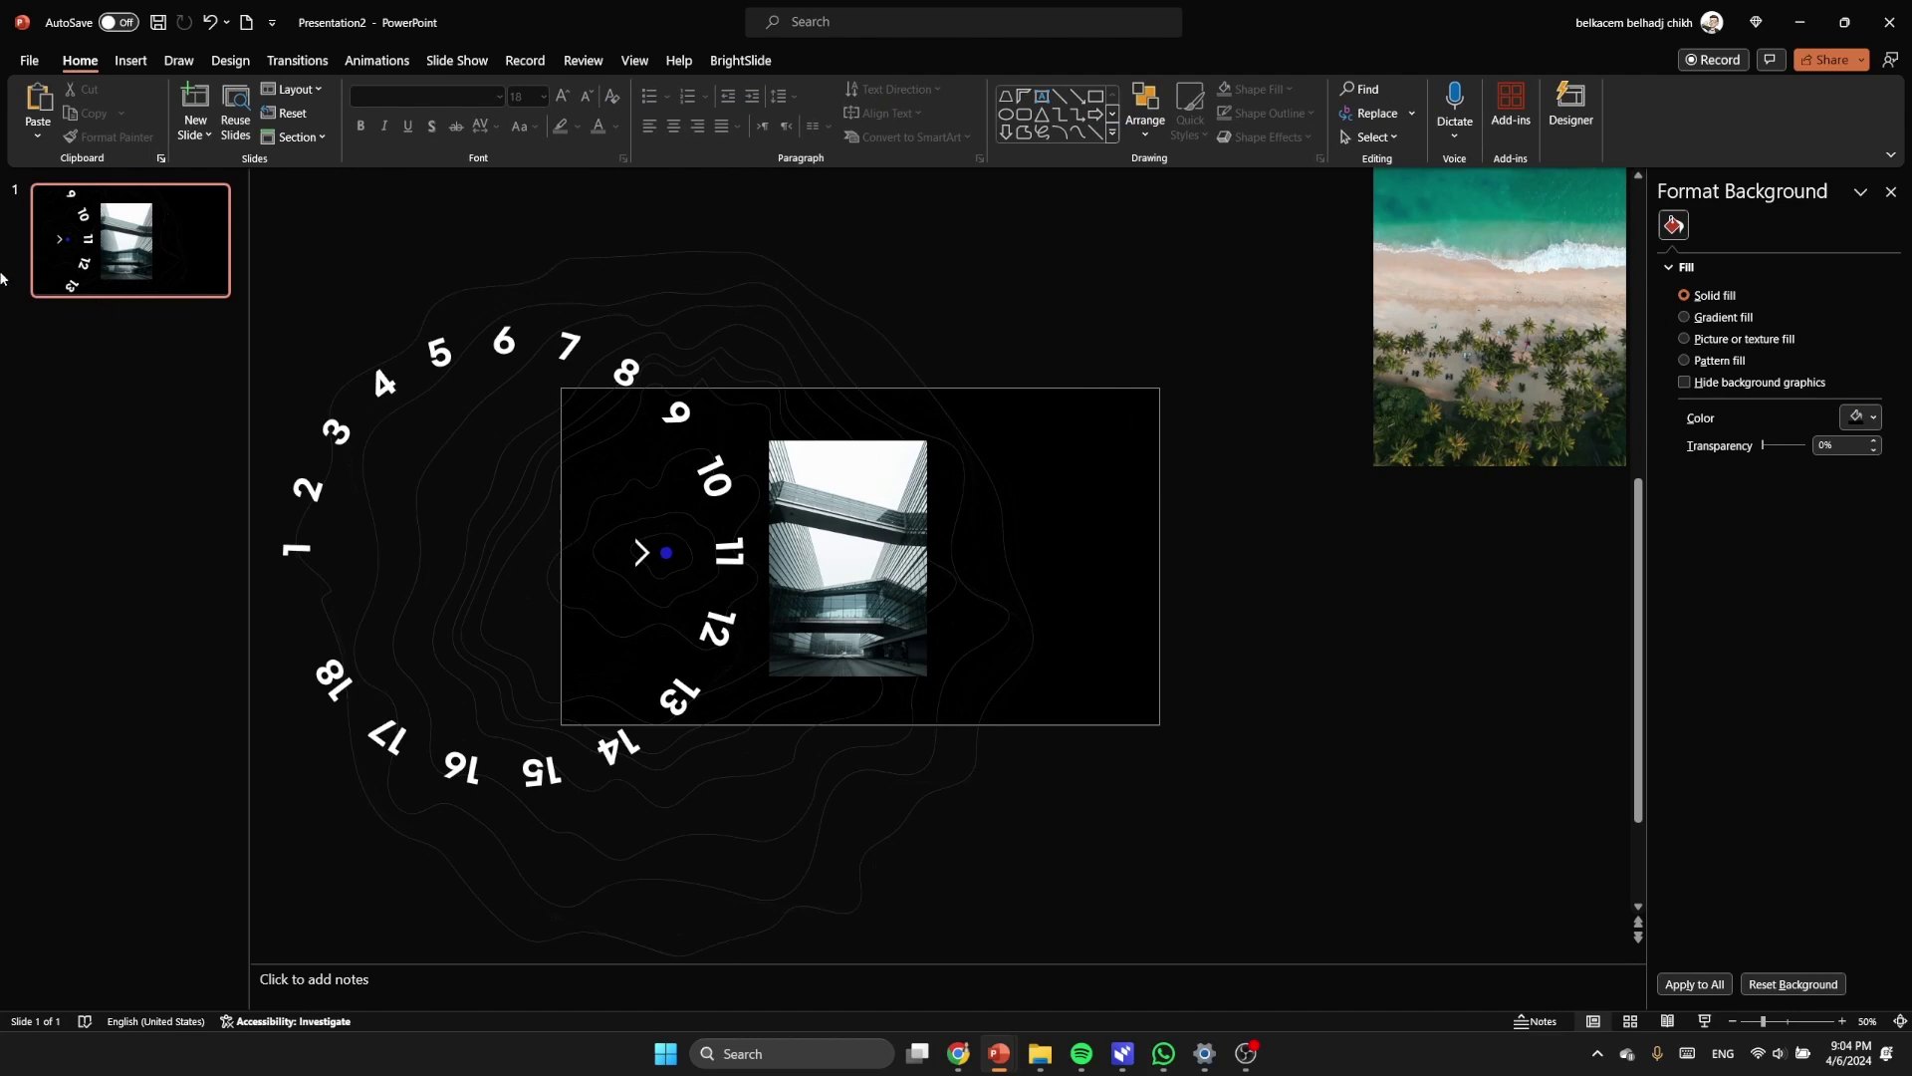
Step: Duplicate slide 1, then duplicate slide 2 to make a third copy, and select slide 2
{"action": "right_click", "coordinate": [96, 240]}
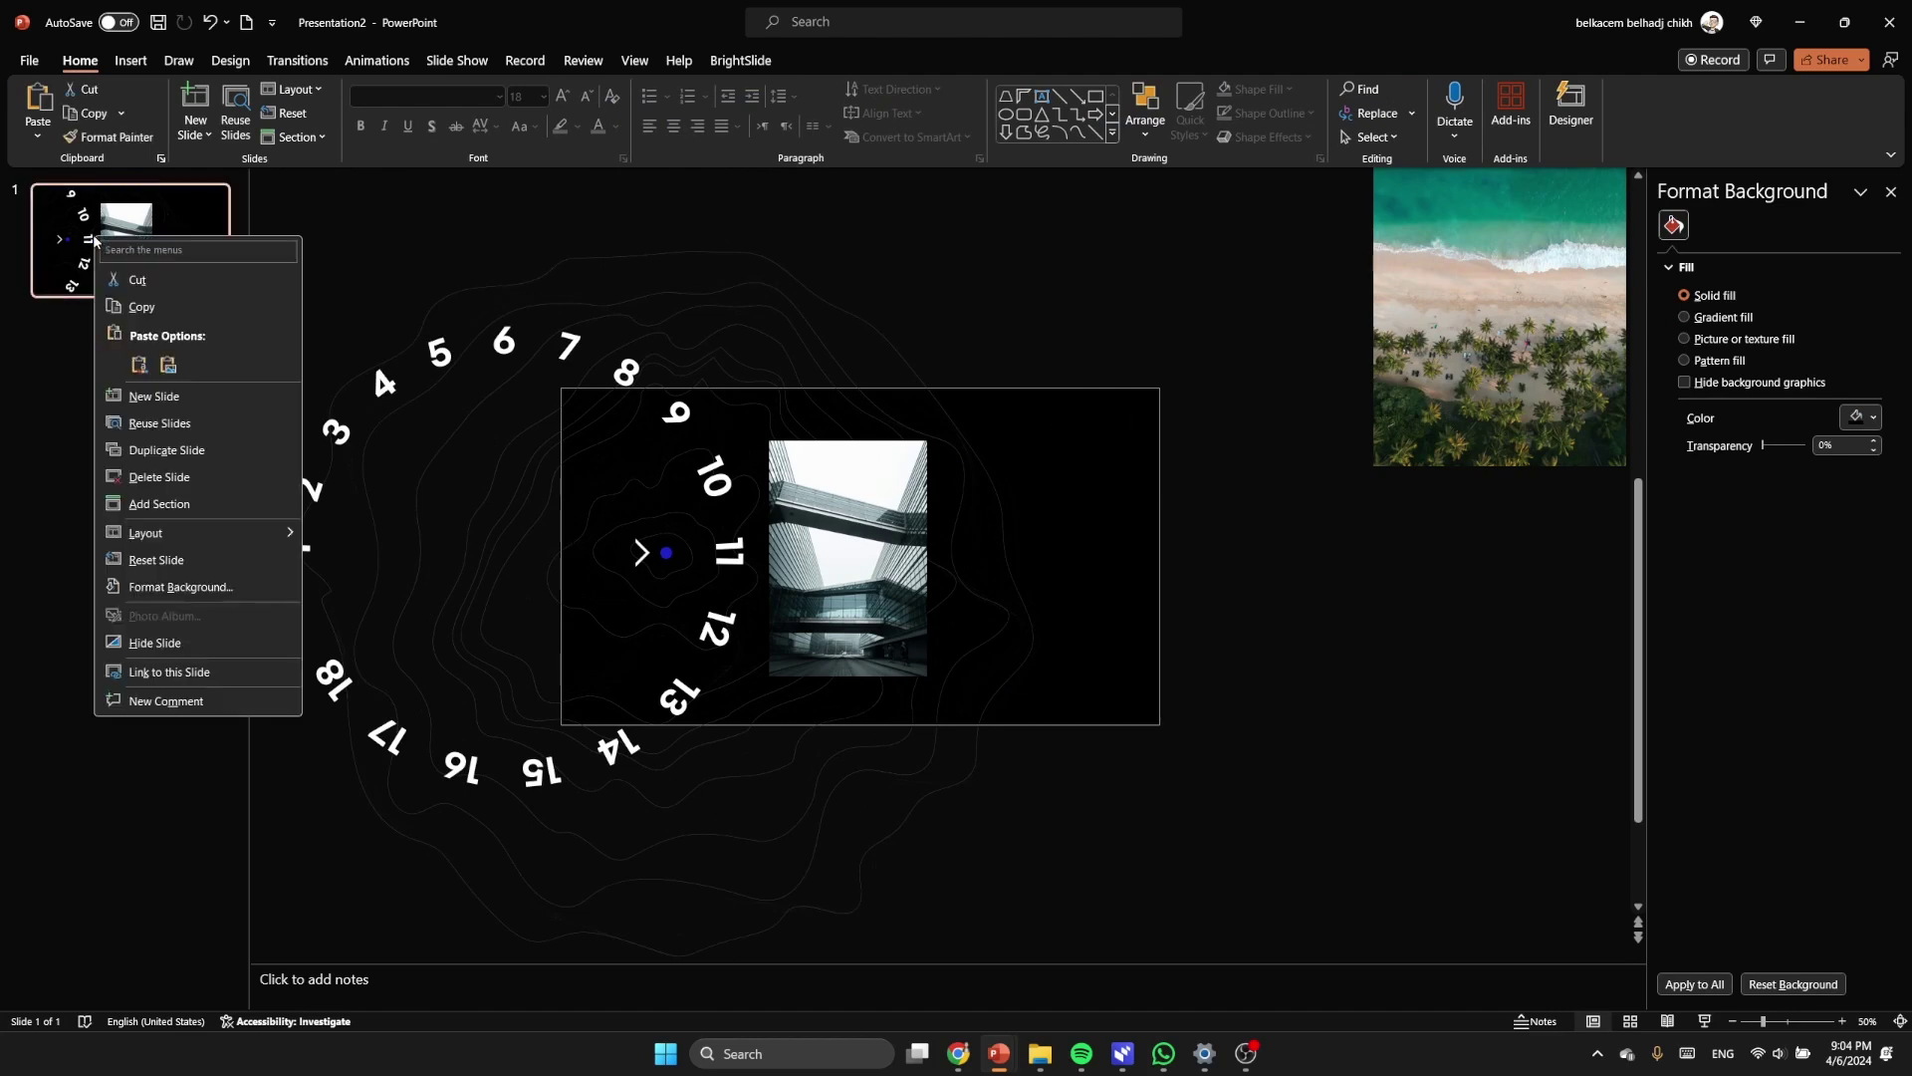
{"action": "left_click", "coordinate": [149, 451]}
{"action": "right_click", "coordinate": [125, 373]}
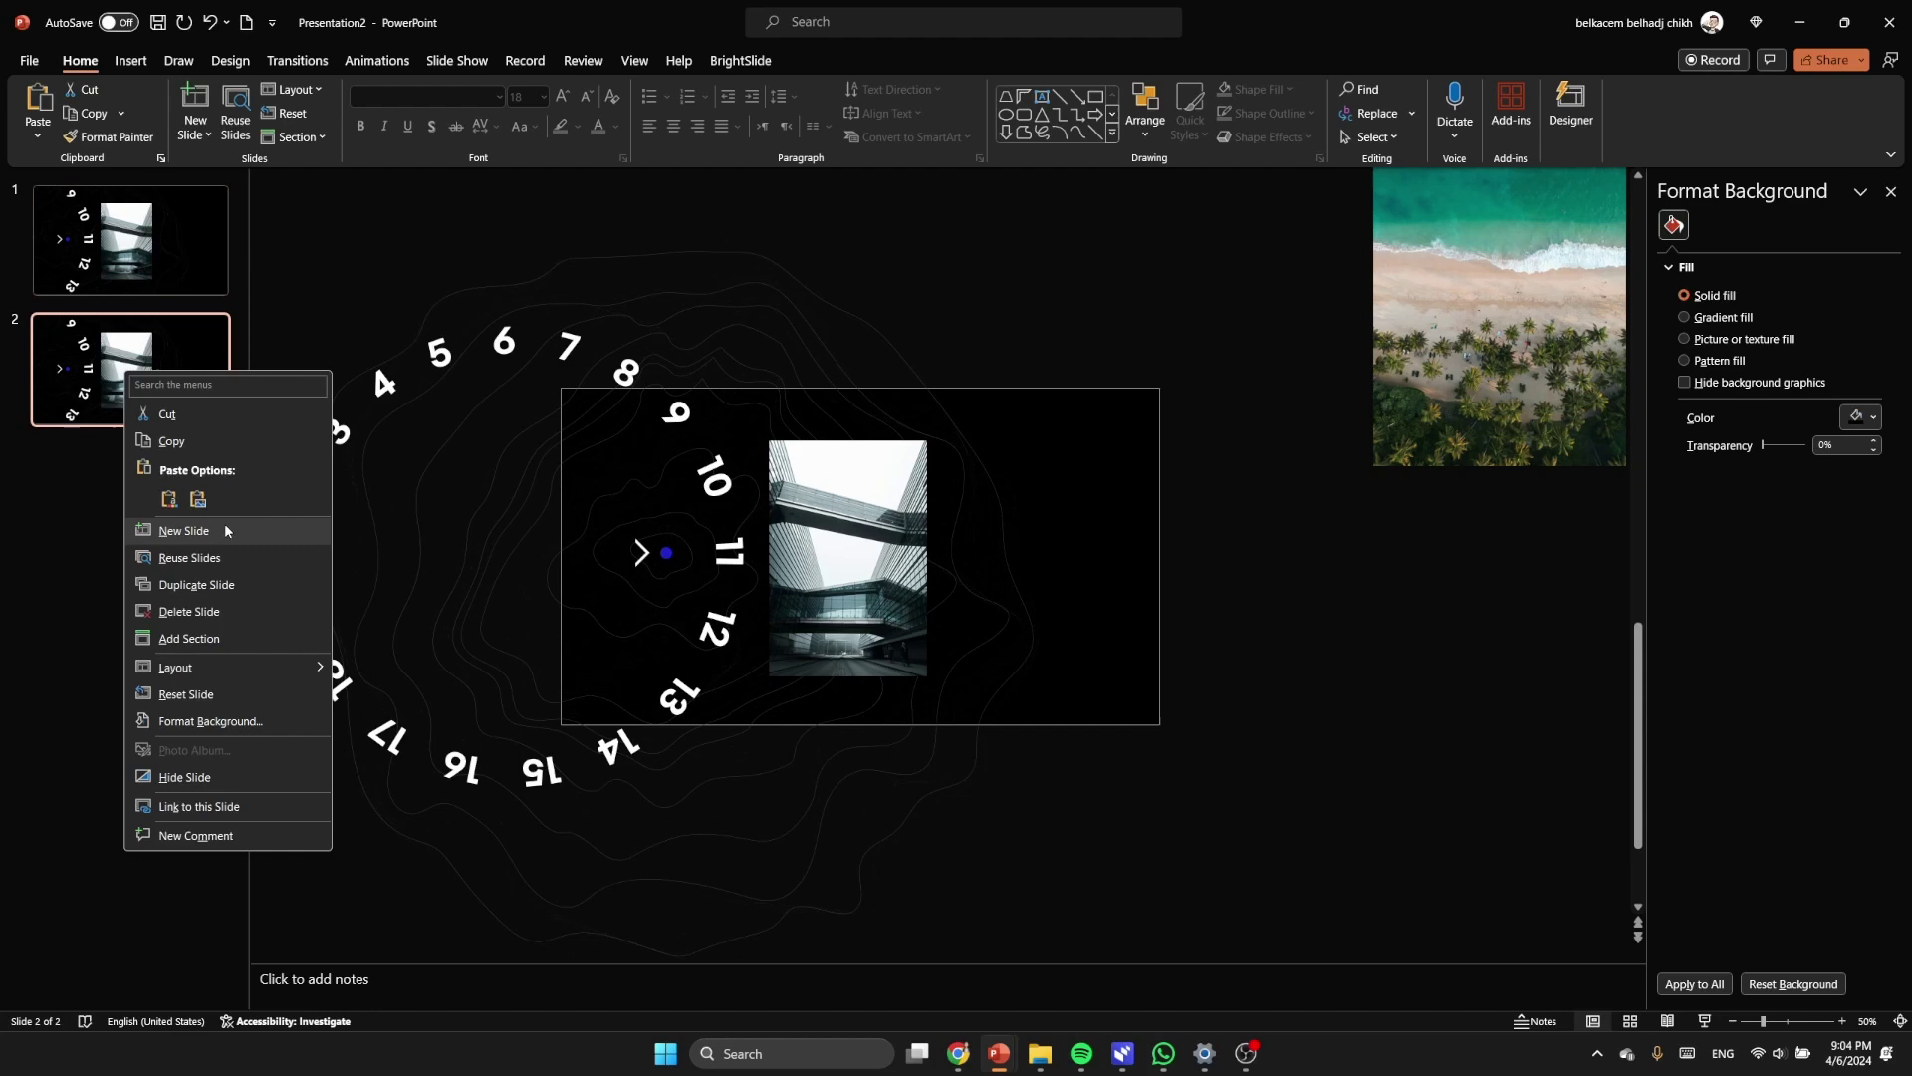
{"action": "left_click", "coordinate": [191, 585]}
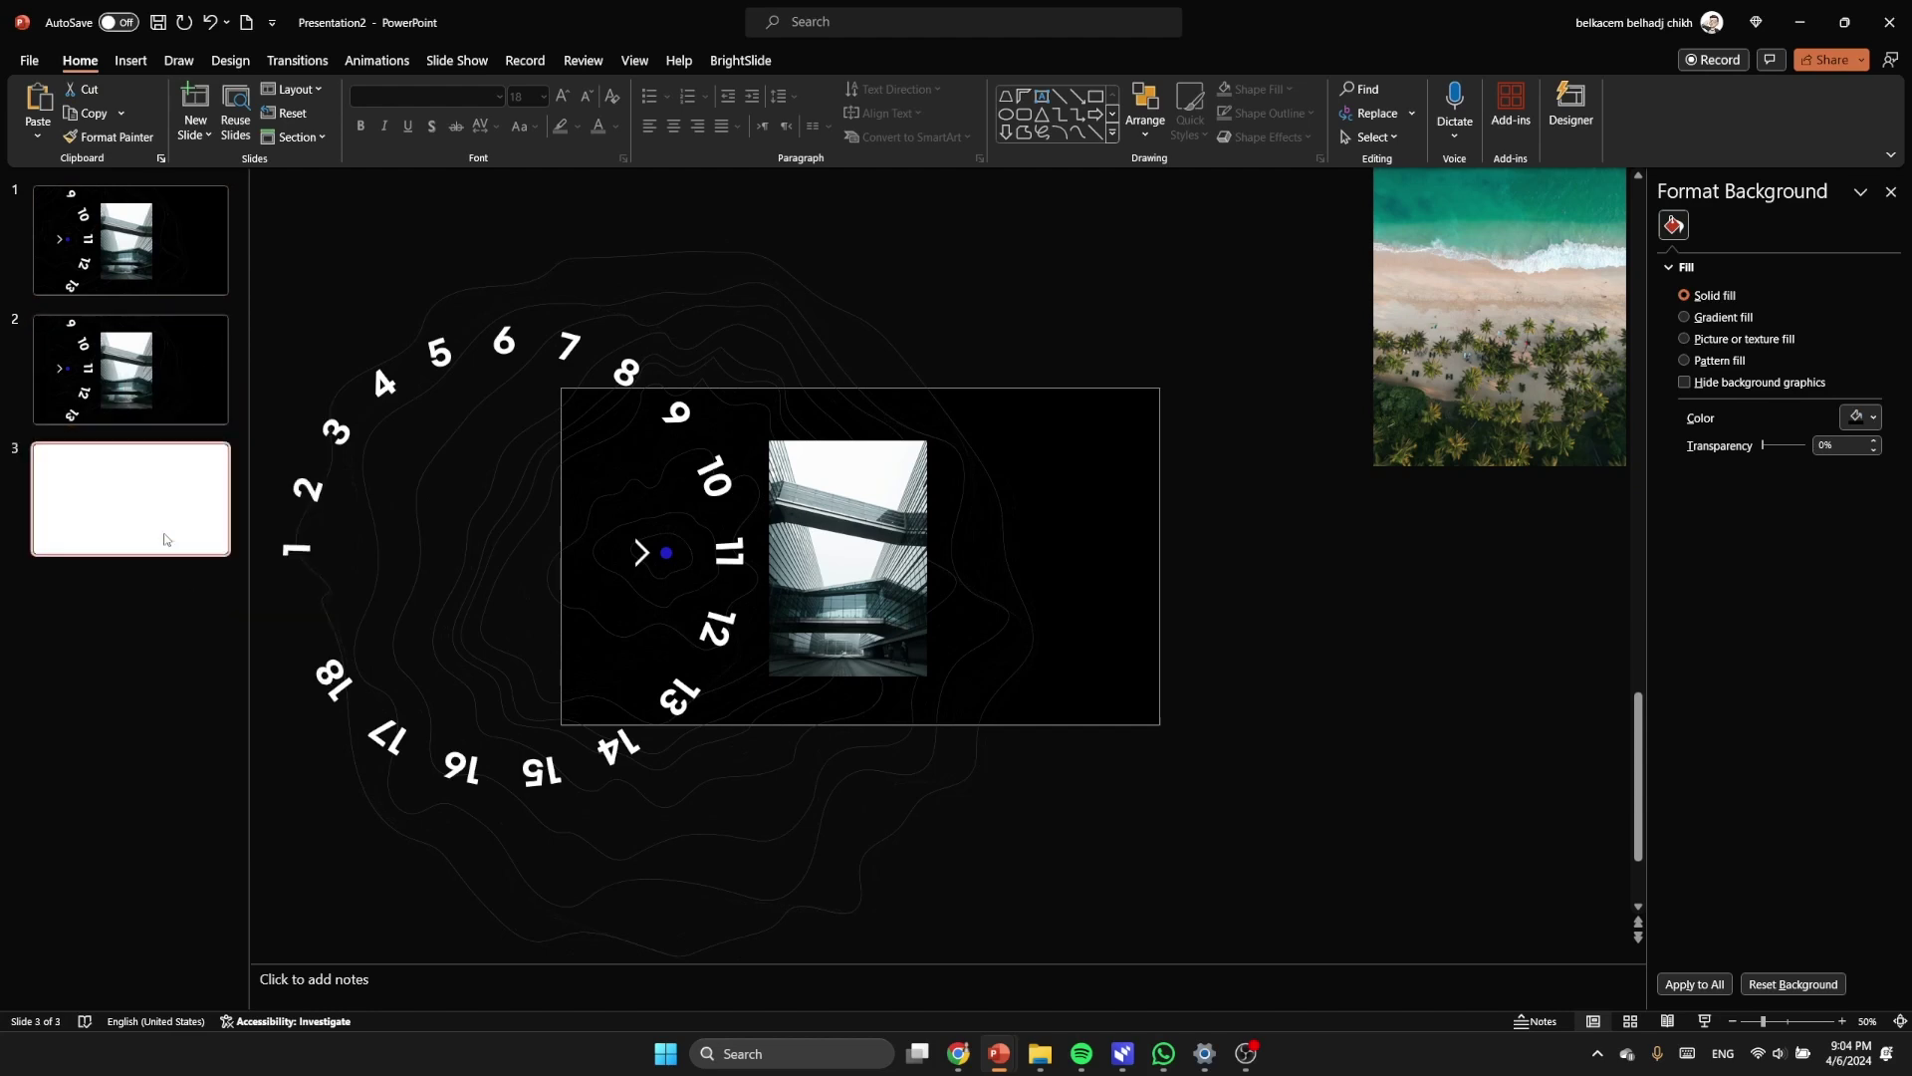
{"action": "left_click", "coordinate": [173, 250]}
{"action": "left_click", "coordinate": [198, 371]}
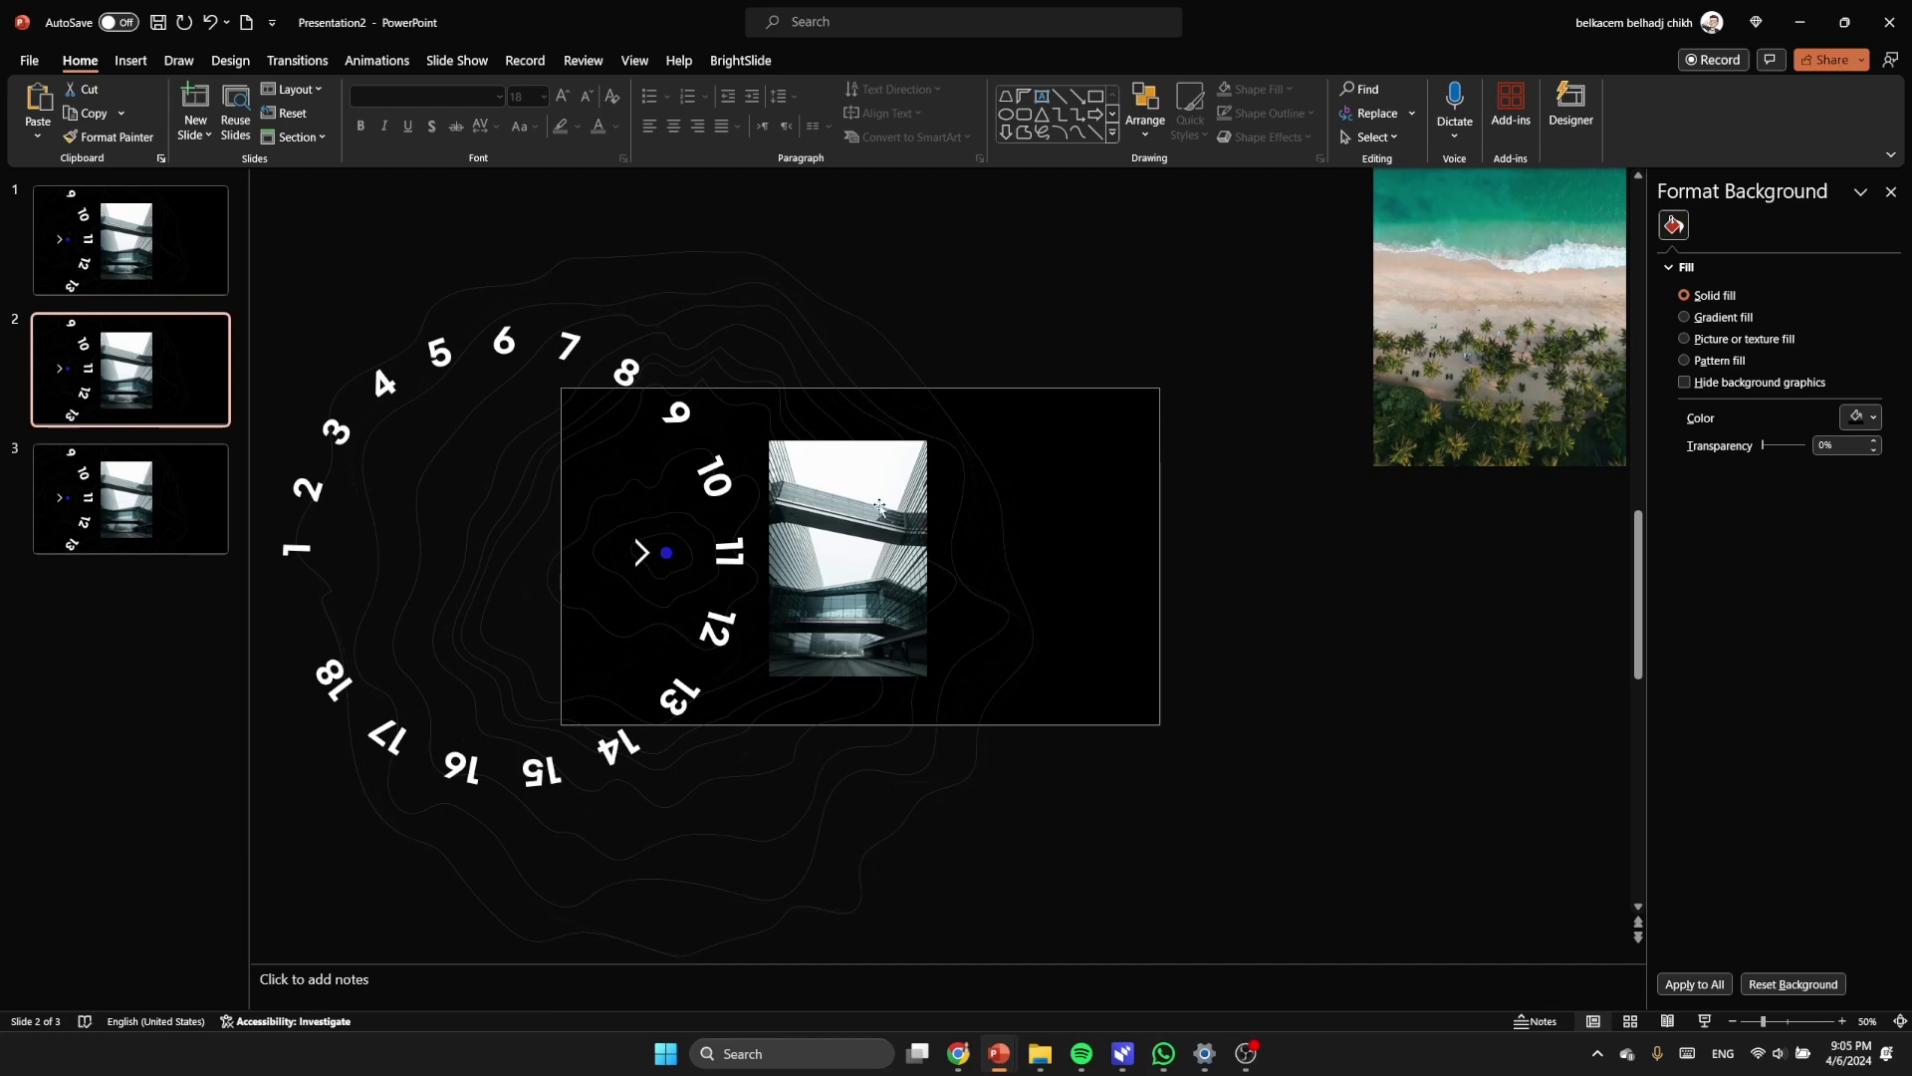
Step: On slide 2, swap the building photo for the beach photo, sized beside the numbers
{"action": "left_click", "coordinate": [883, 510]}
{"action": "key", "text": "Delete"}
{"action": "left_click", "coordinate": [1518, 310]}
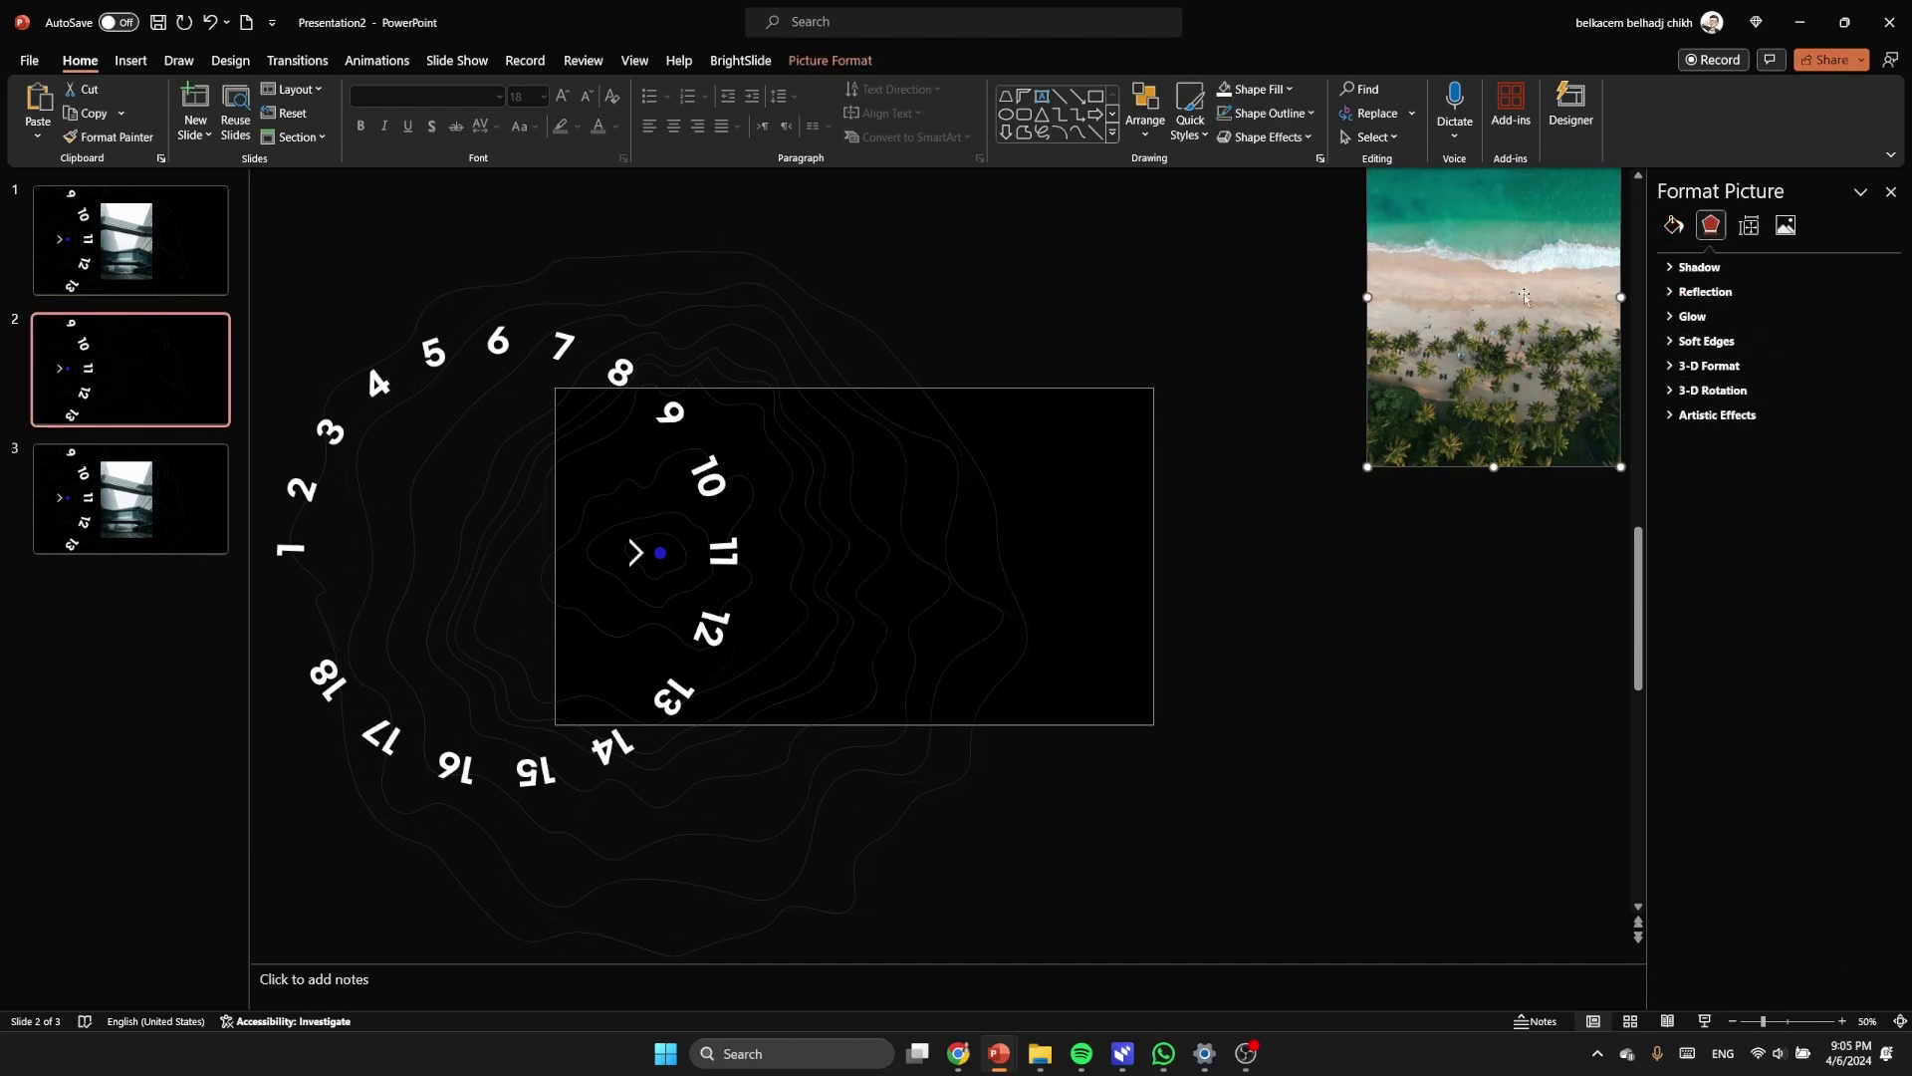
{"action": "left_click_drag", "start_coordinate": [1518, 310], "coordinate": [946, 590]}
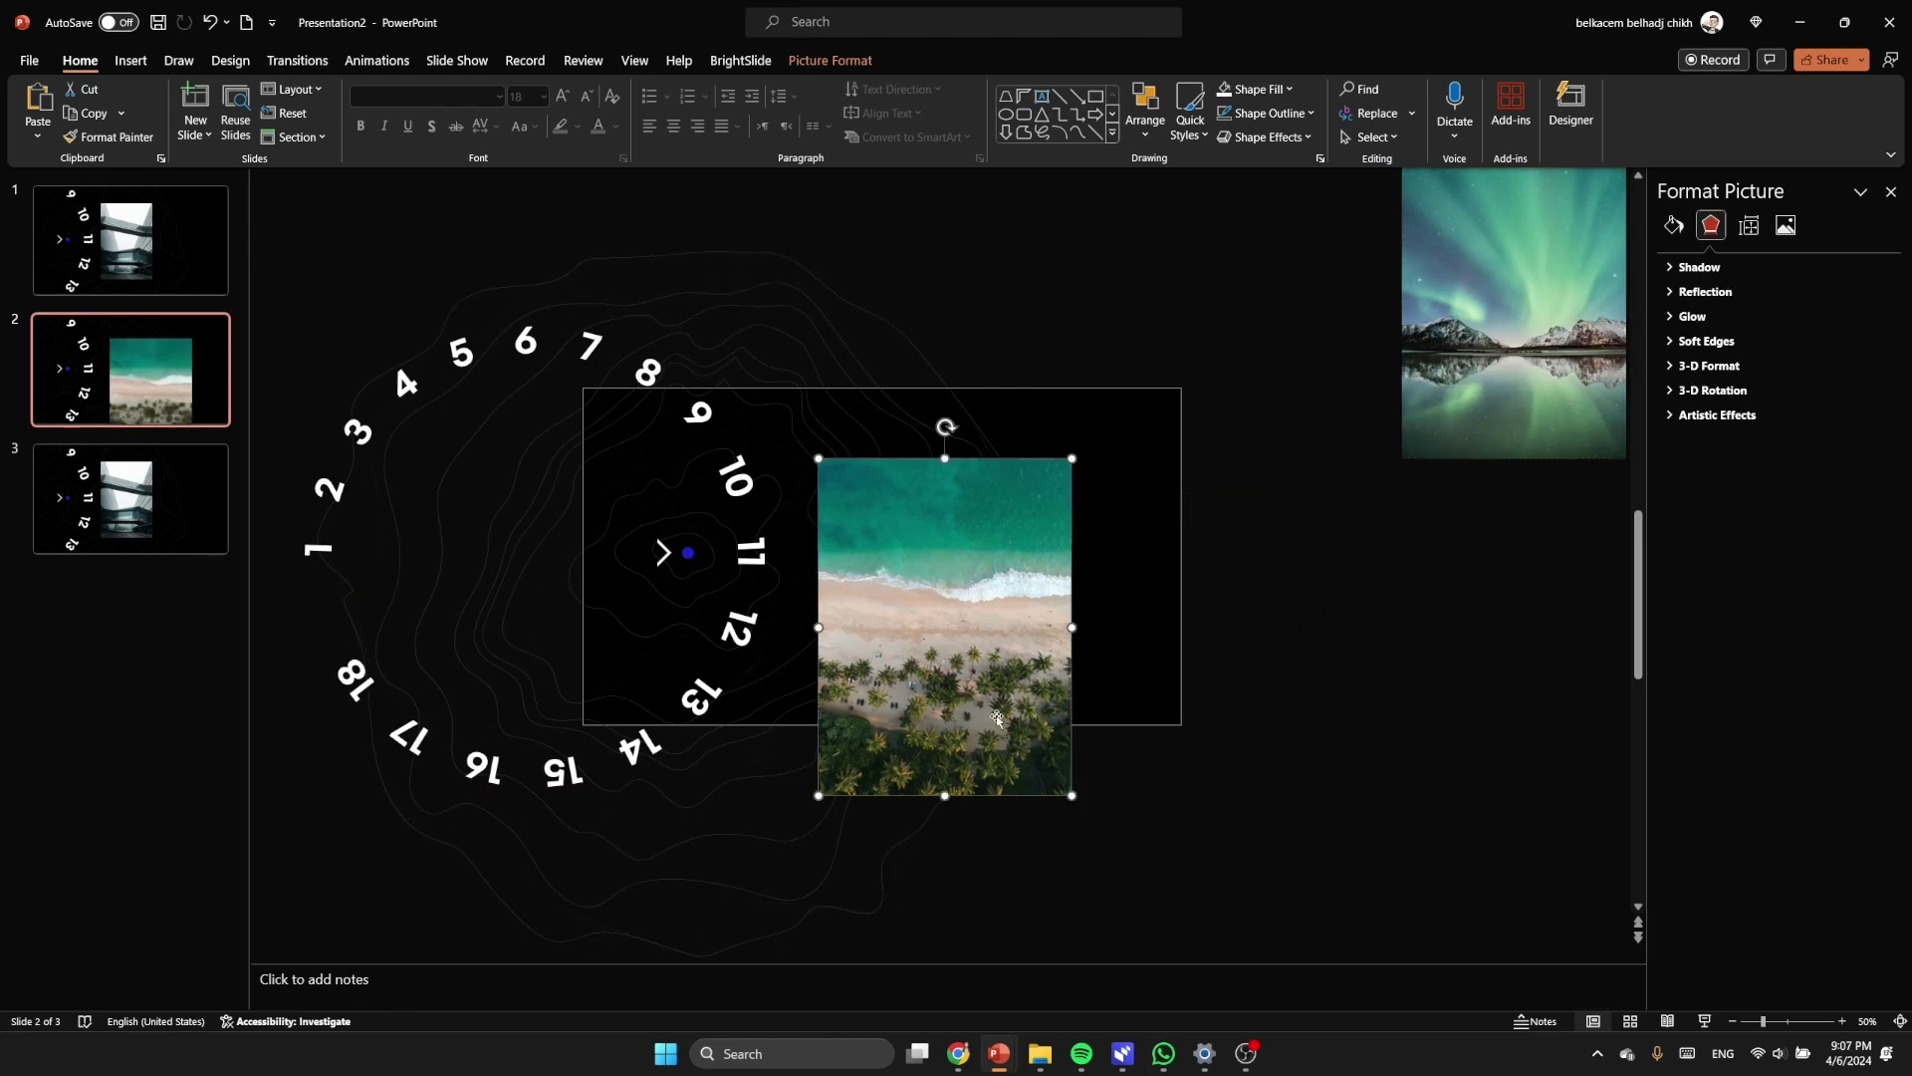
{"action": "left_click_drag", "start_coordinate": [1071, 794], "coordinate": [944, 665]}
{"action": "left_click", "coordinate": [1119, 797]}
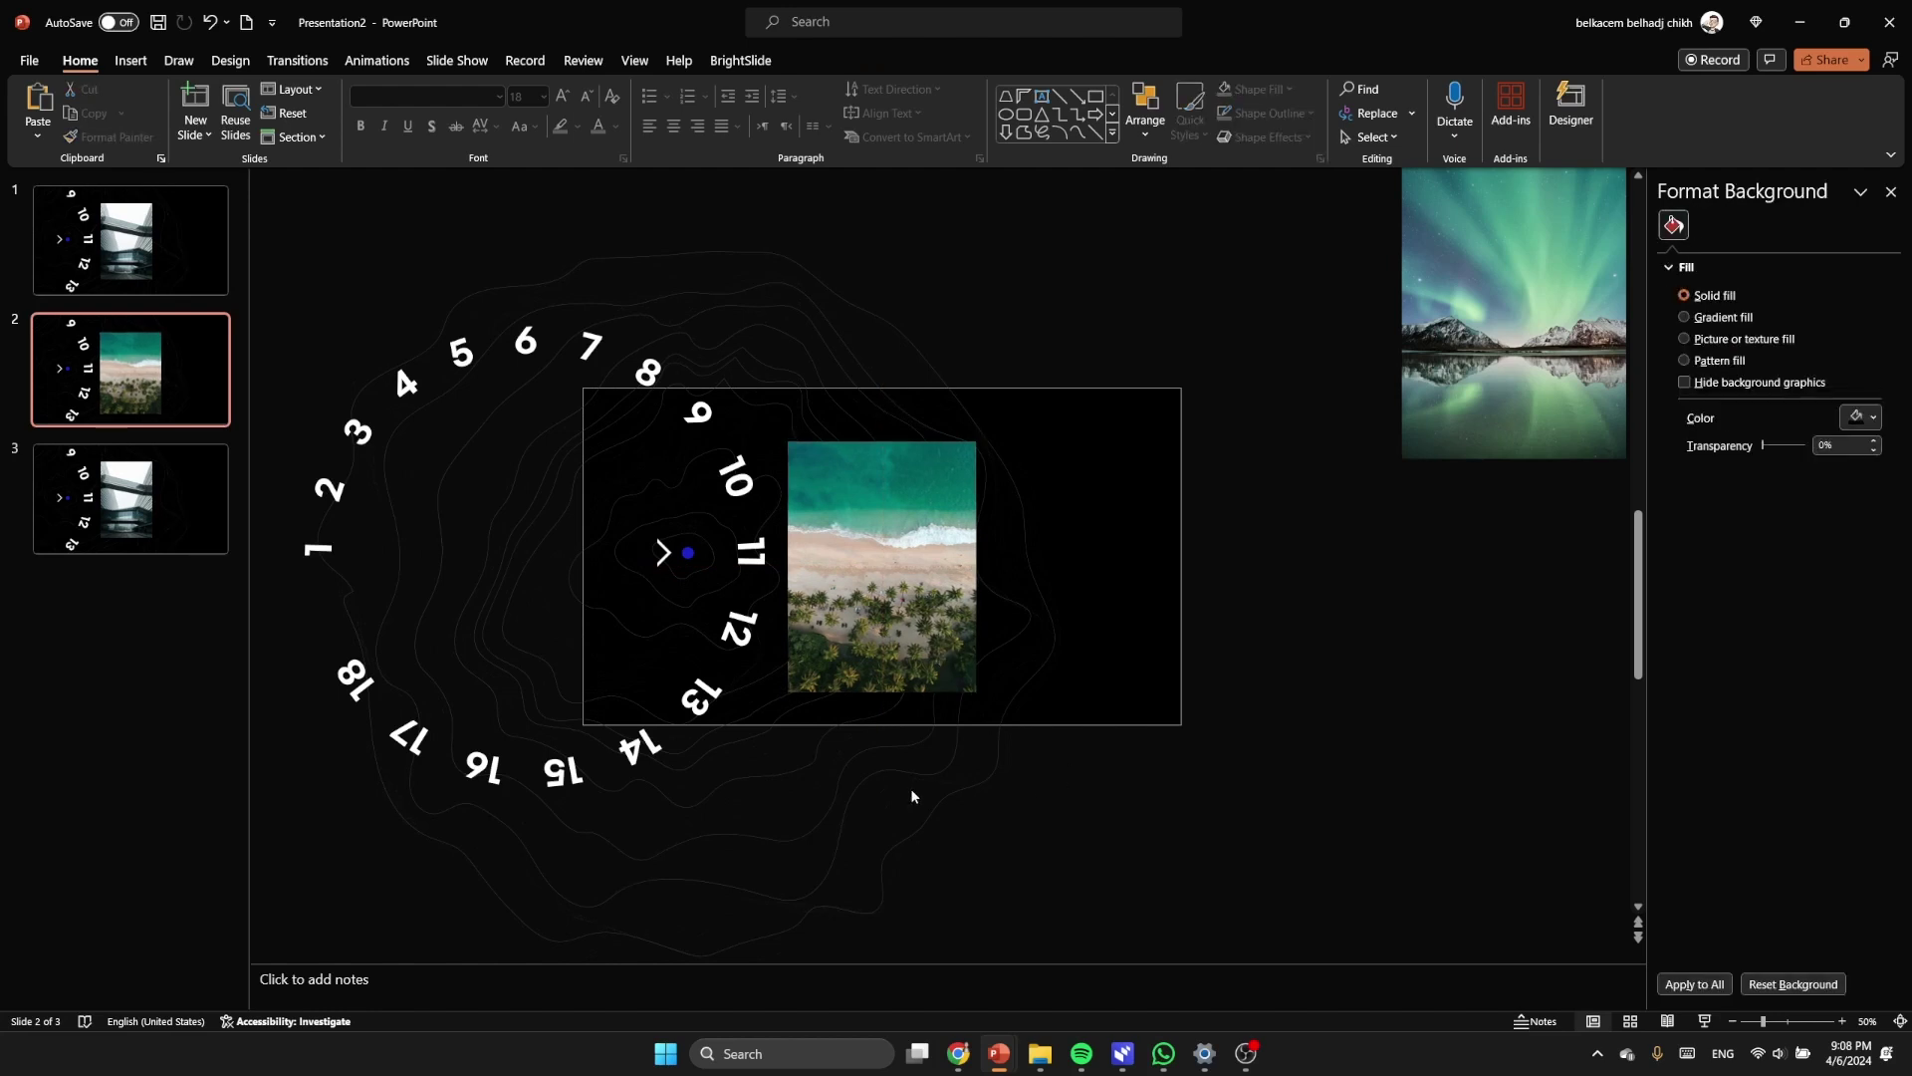
Step: On slide 3, delete the building and stray beach photos and place the aurora photo
{"action": "left_click", "coordinate": [199, 493]}
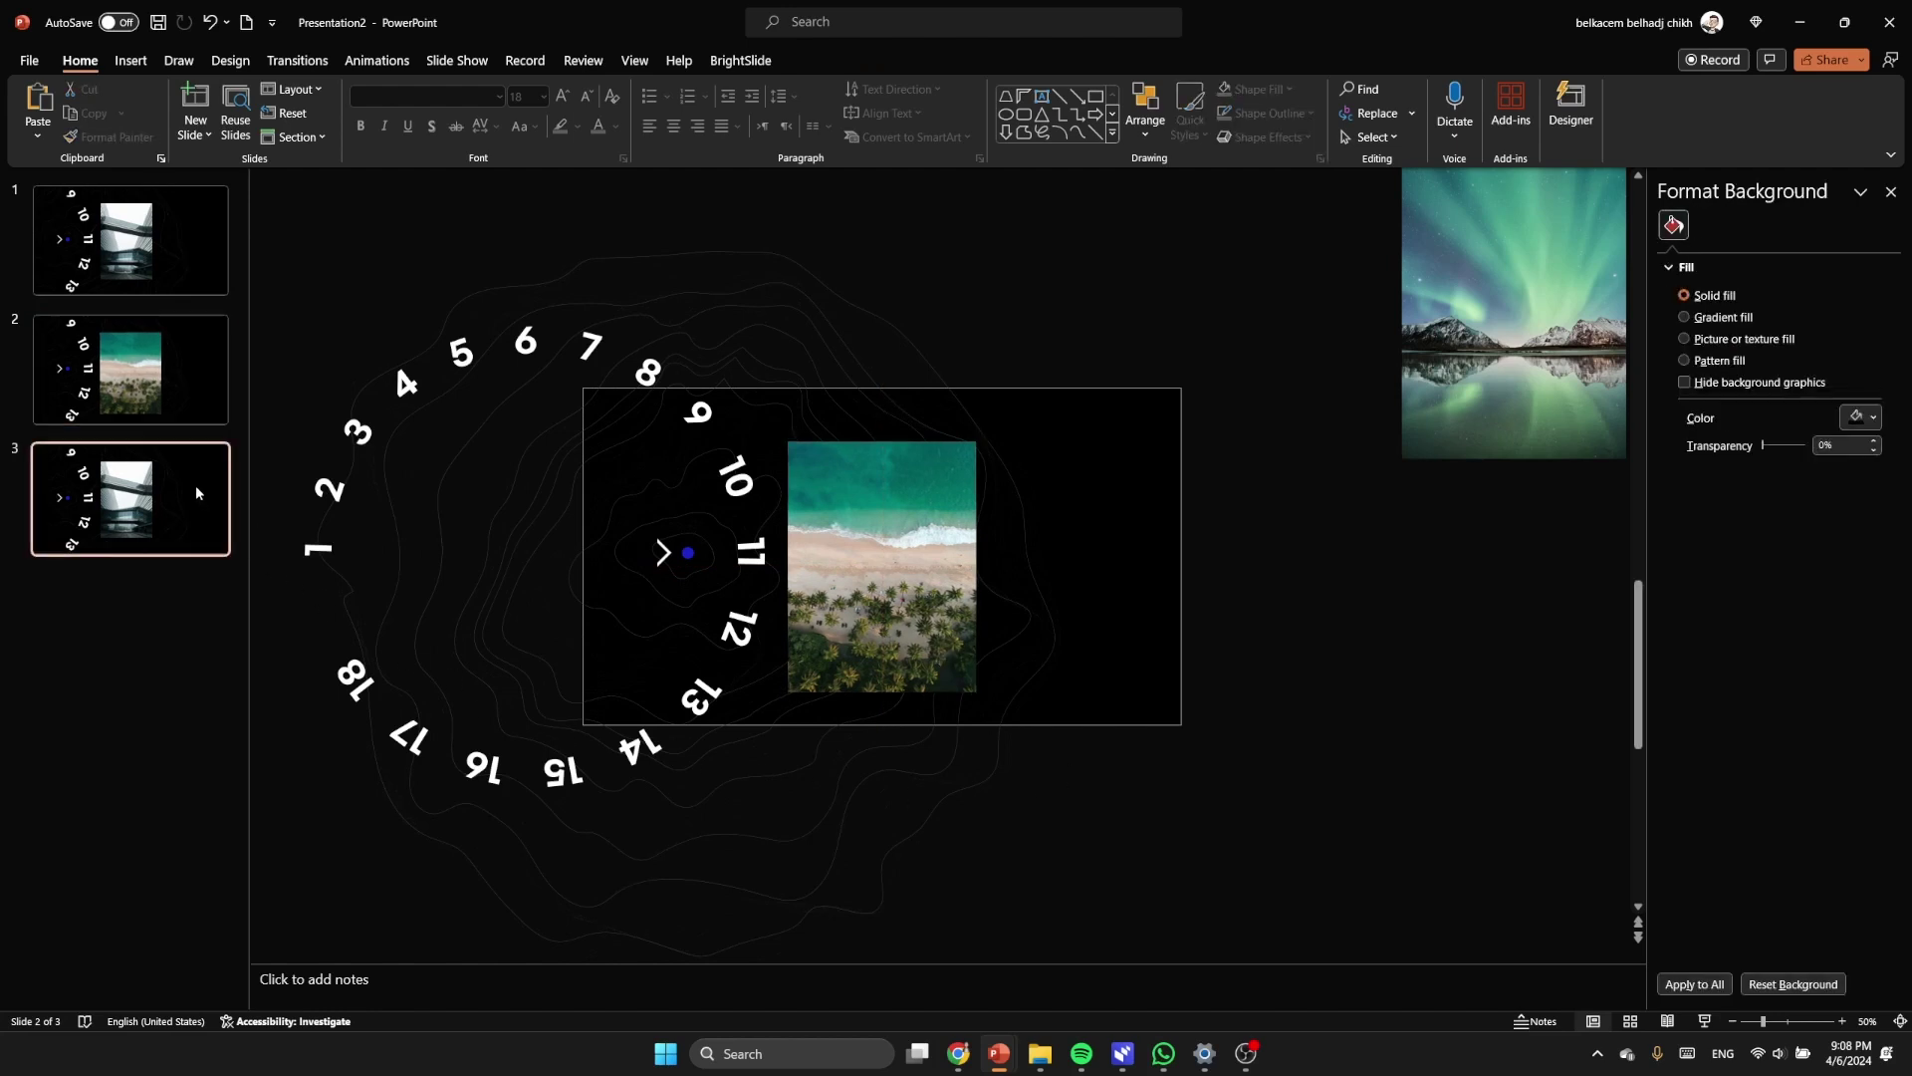
{"action": "left_click", "coordinate": [870, 559]}
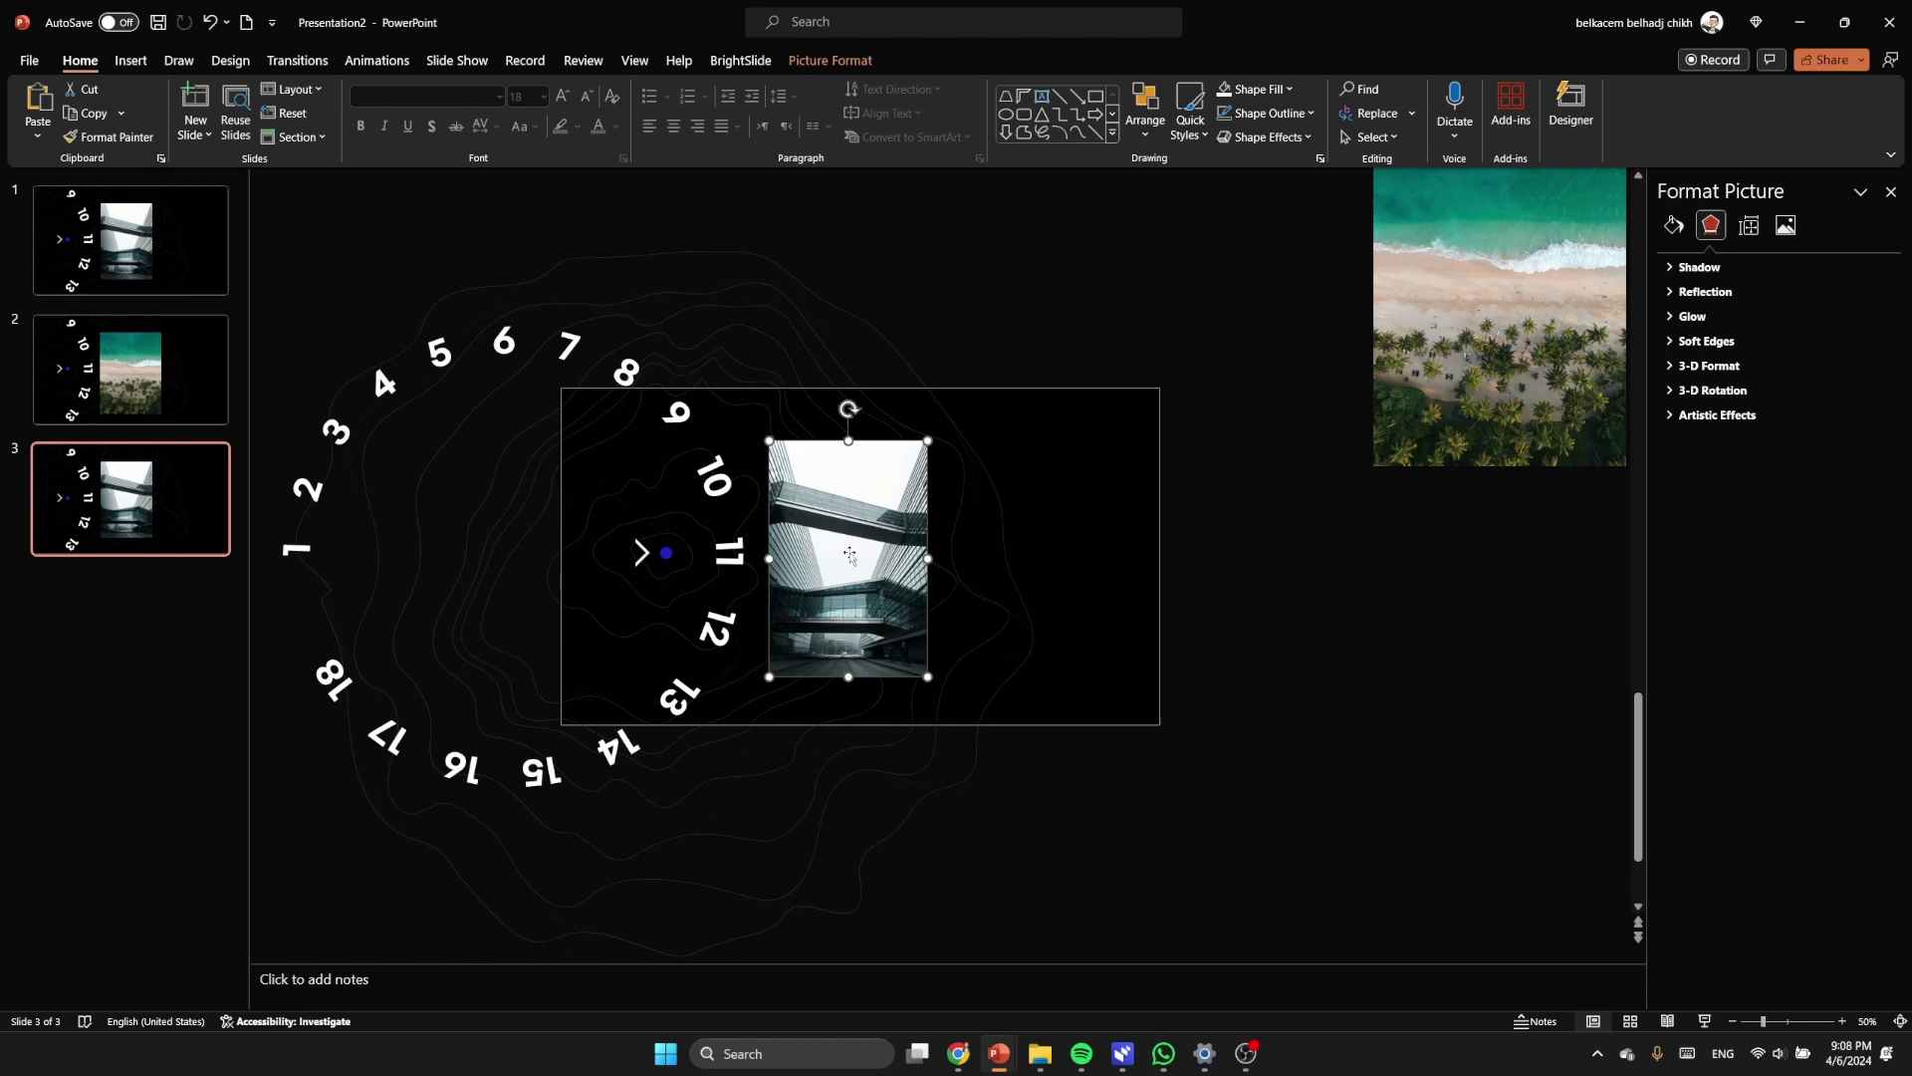
{"action": "key", "text": "Delete"}
{"action": "left_click", "coordinate": [1499, 450]}
{"action": "key", "text": "Delete"}
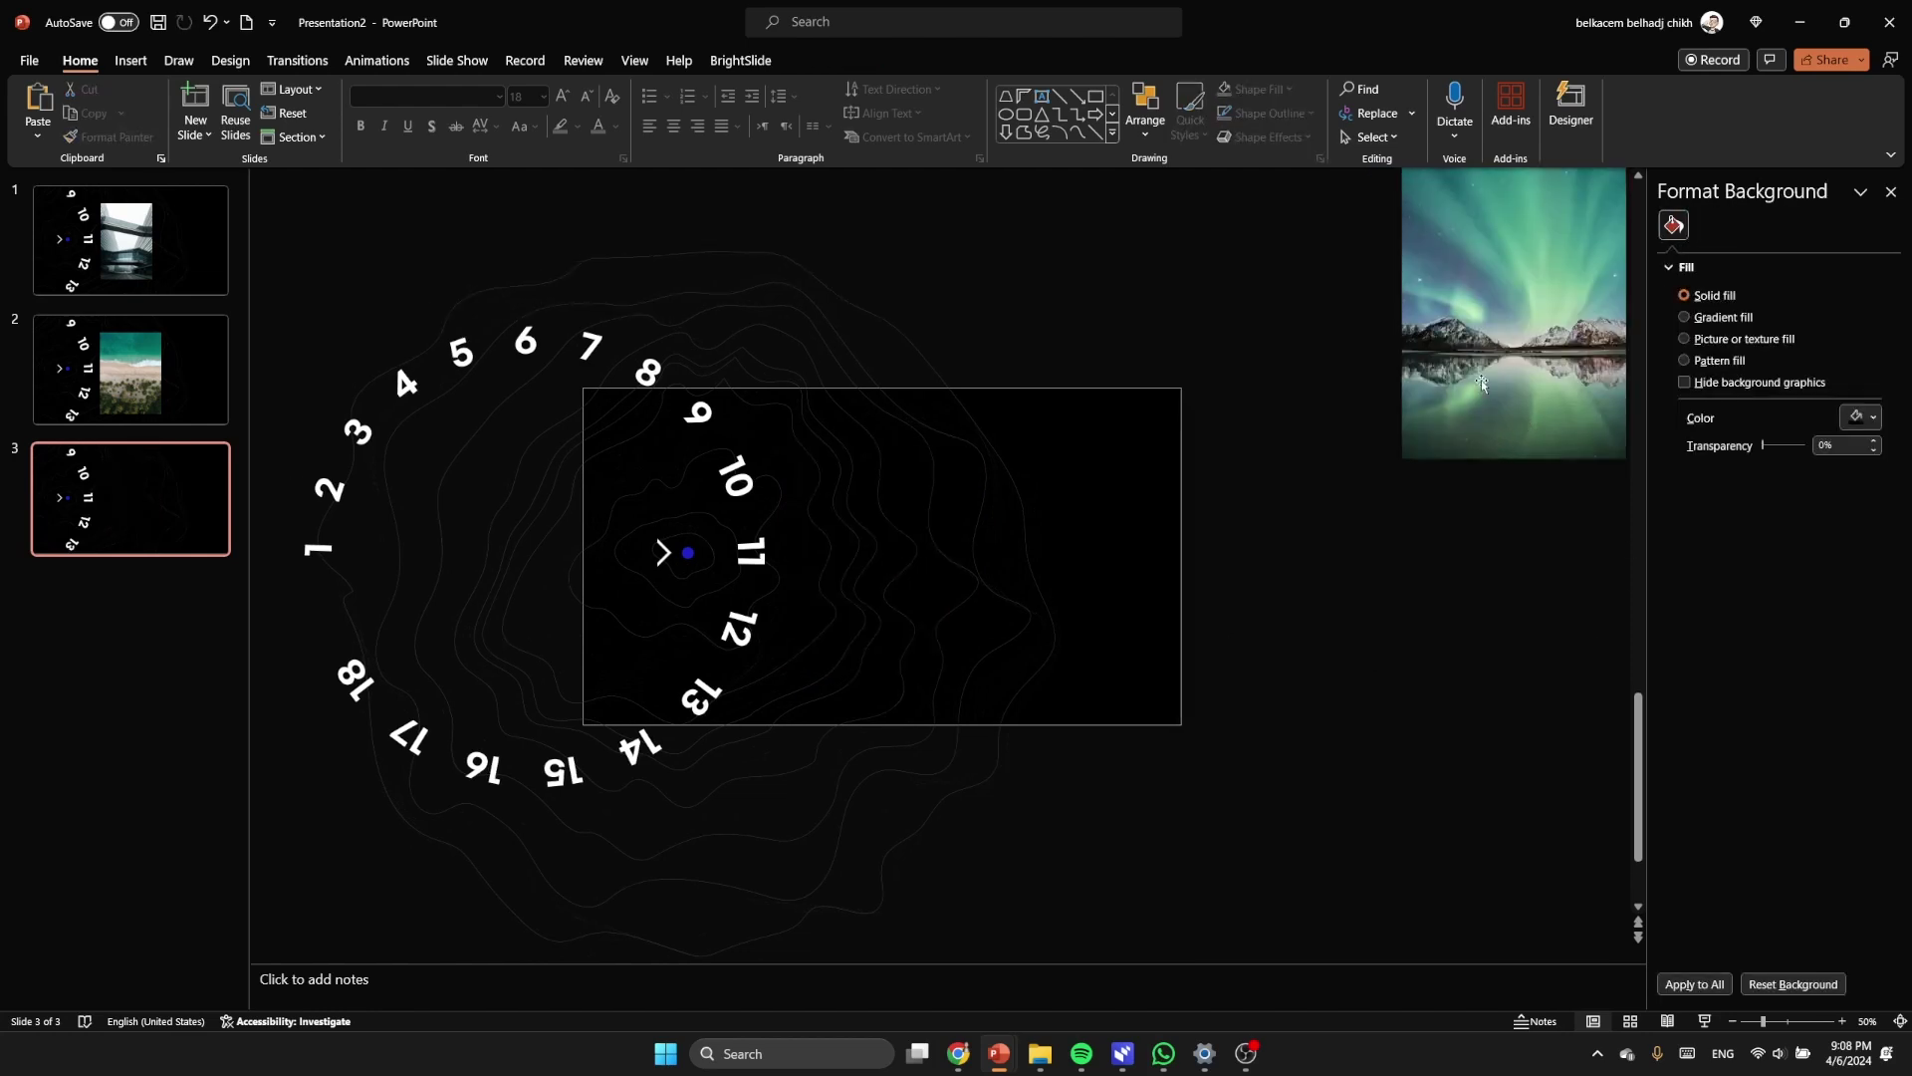
{"action": "left_click_drag", "start_coordinate": [1500, 450], "coordinate": [975, 623]}
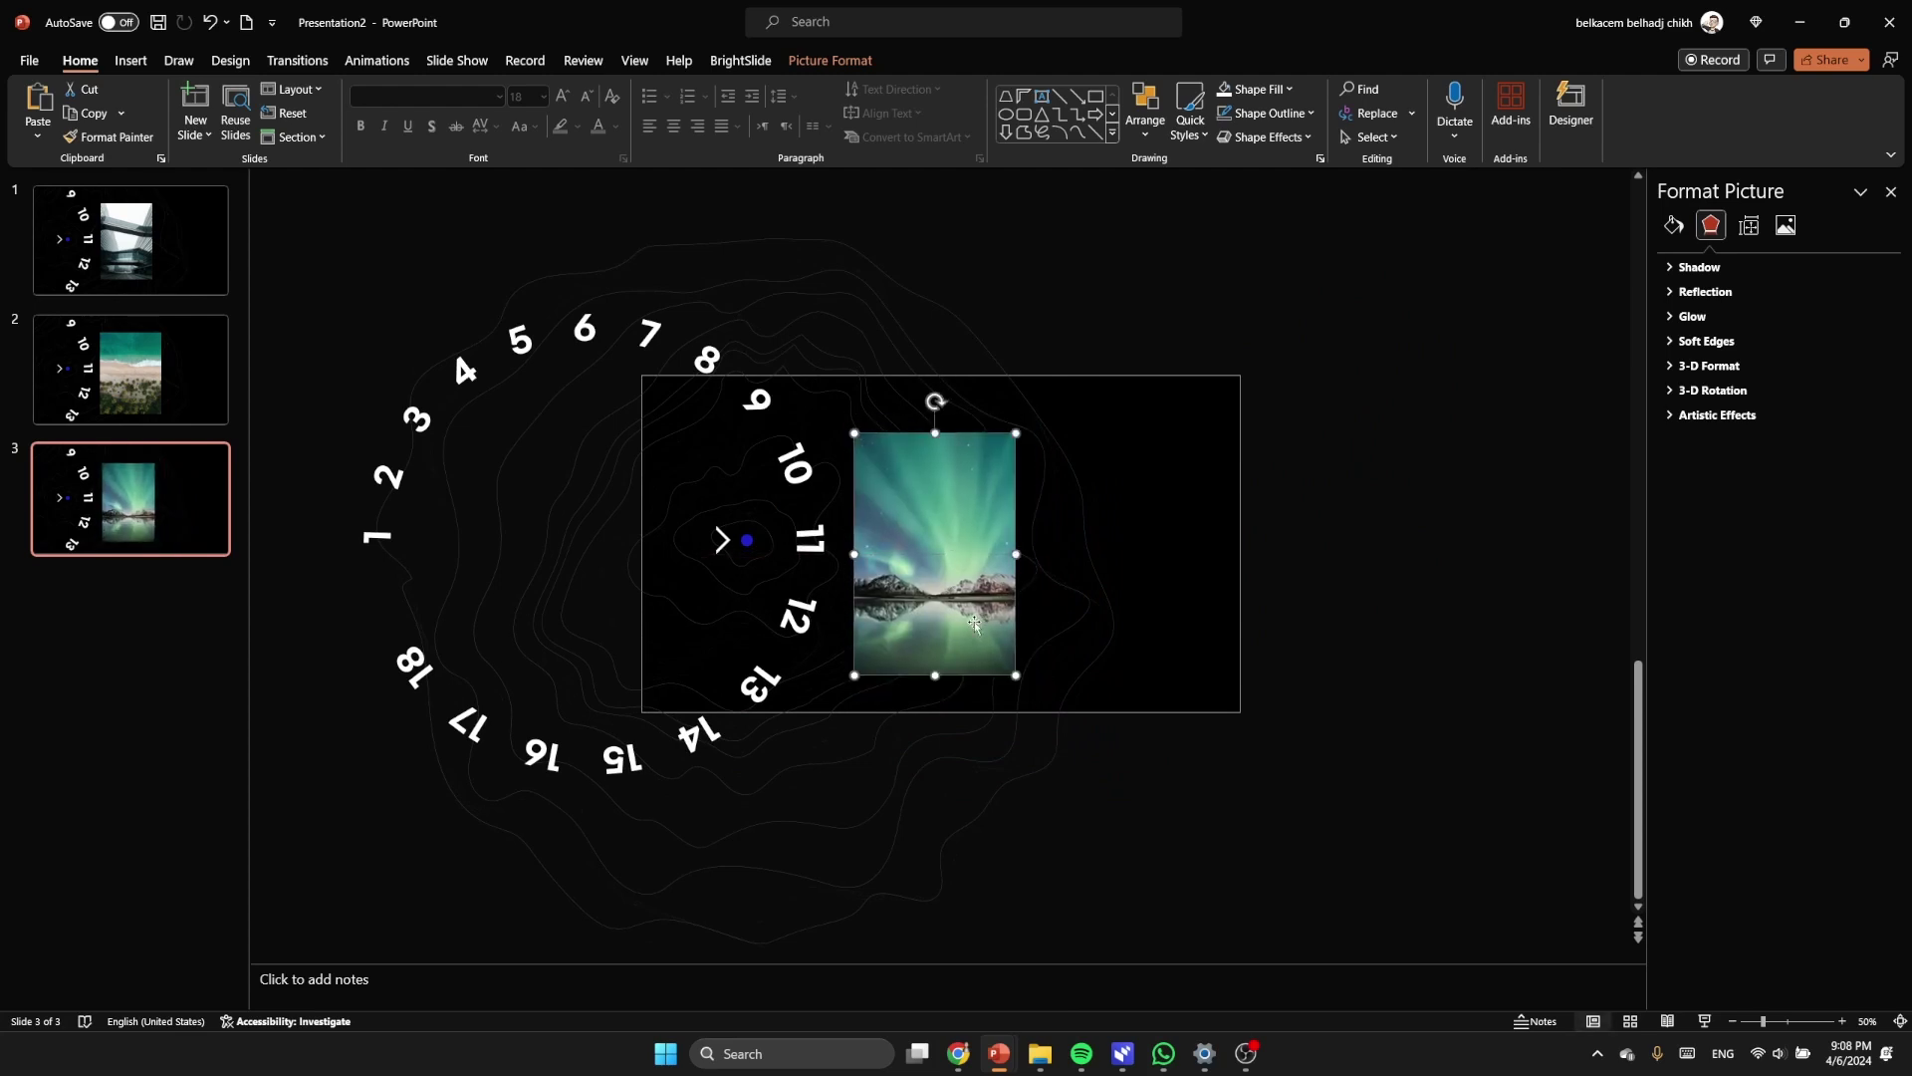
Step: Crop the right side of slide 2's beach photo narrower and nudge it slightly right
{"action": "left_click", "coordinate": [130, 370]}
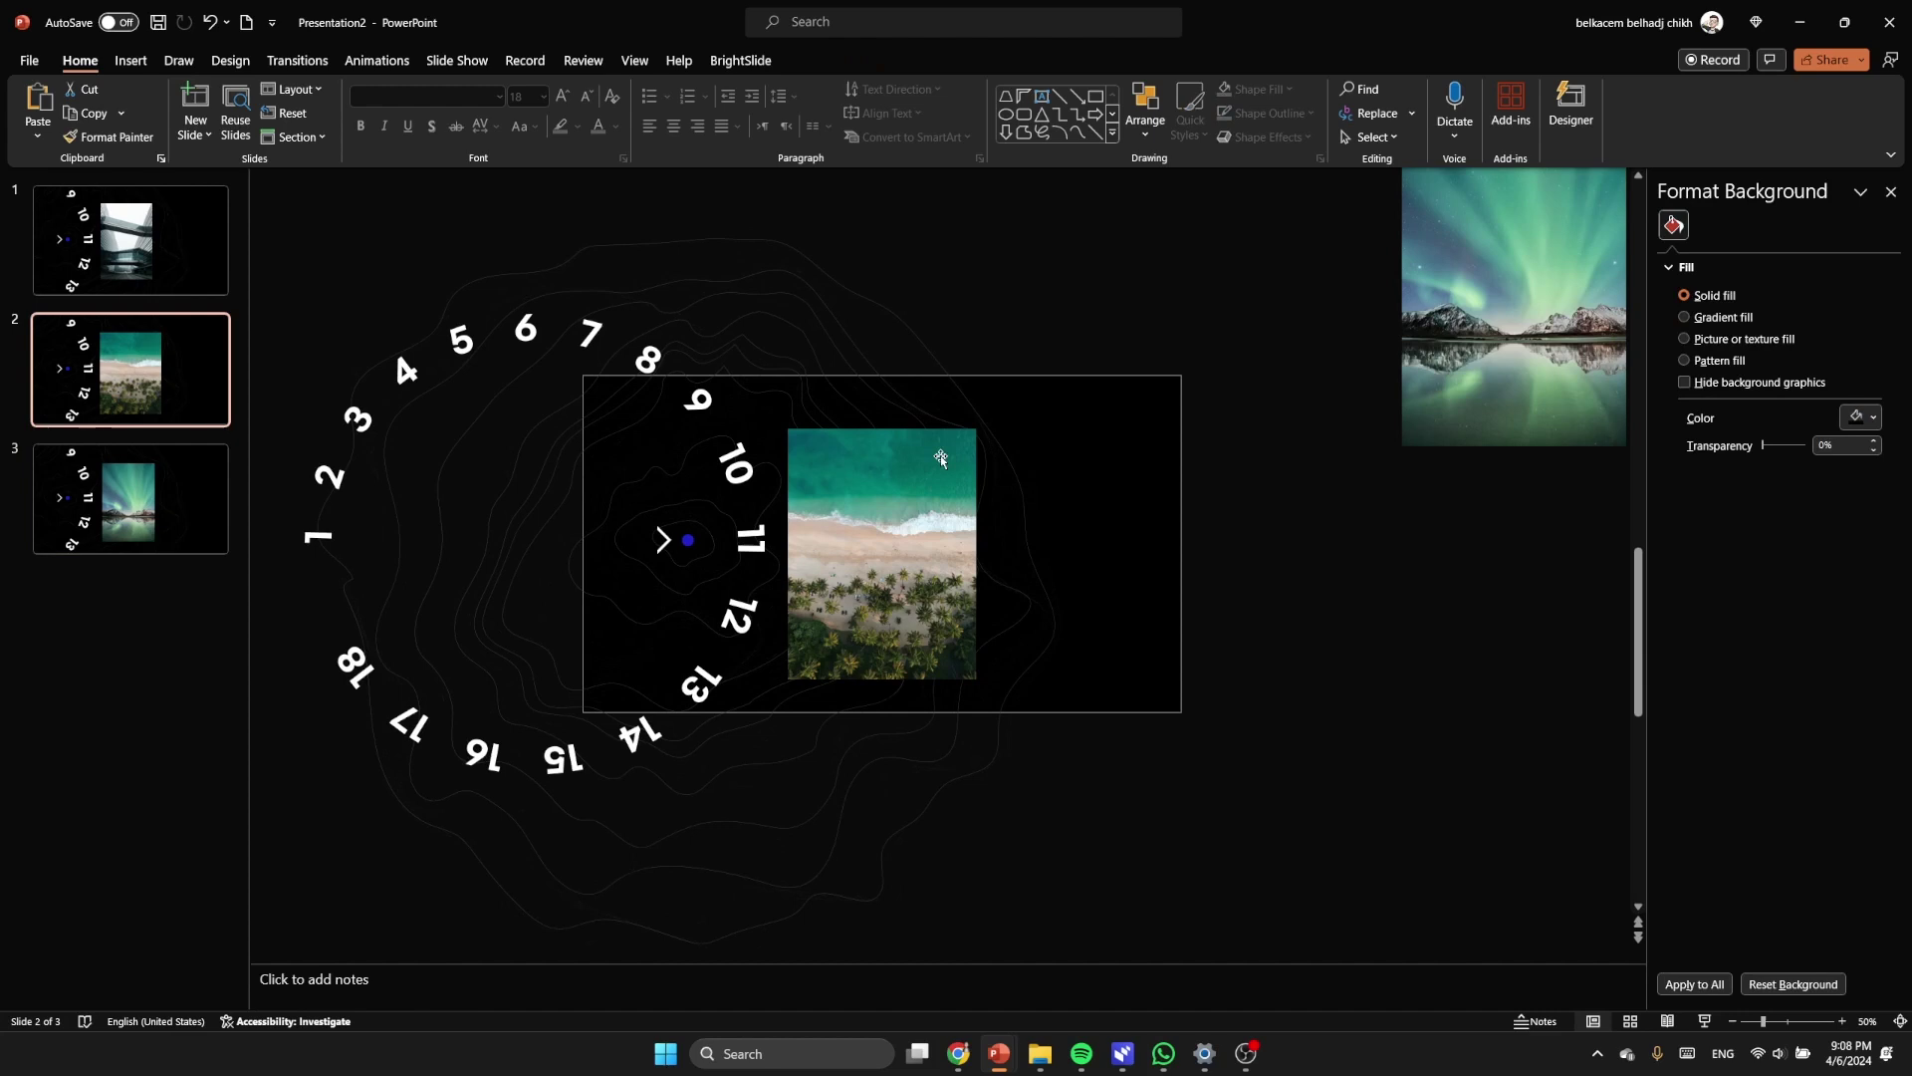
{"action": "left_click", "coordinate": [914, 551]}
{"action": "left_click", "coordinate": [829, 59]}
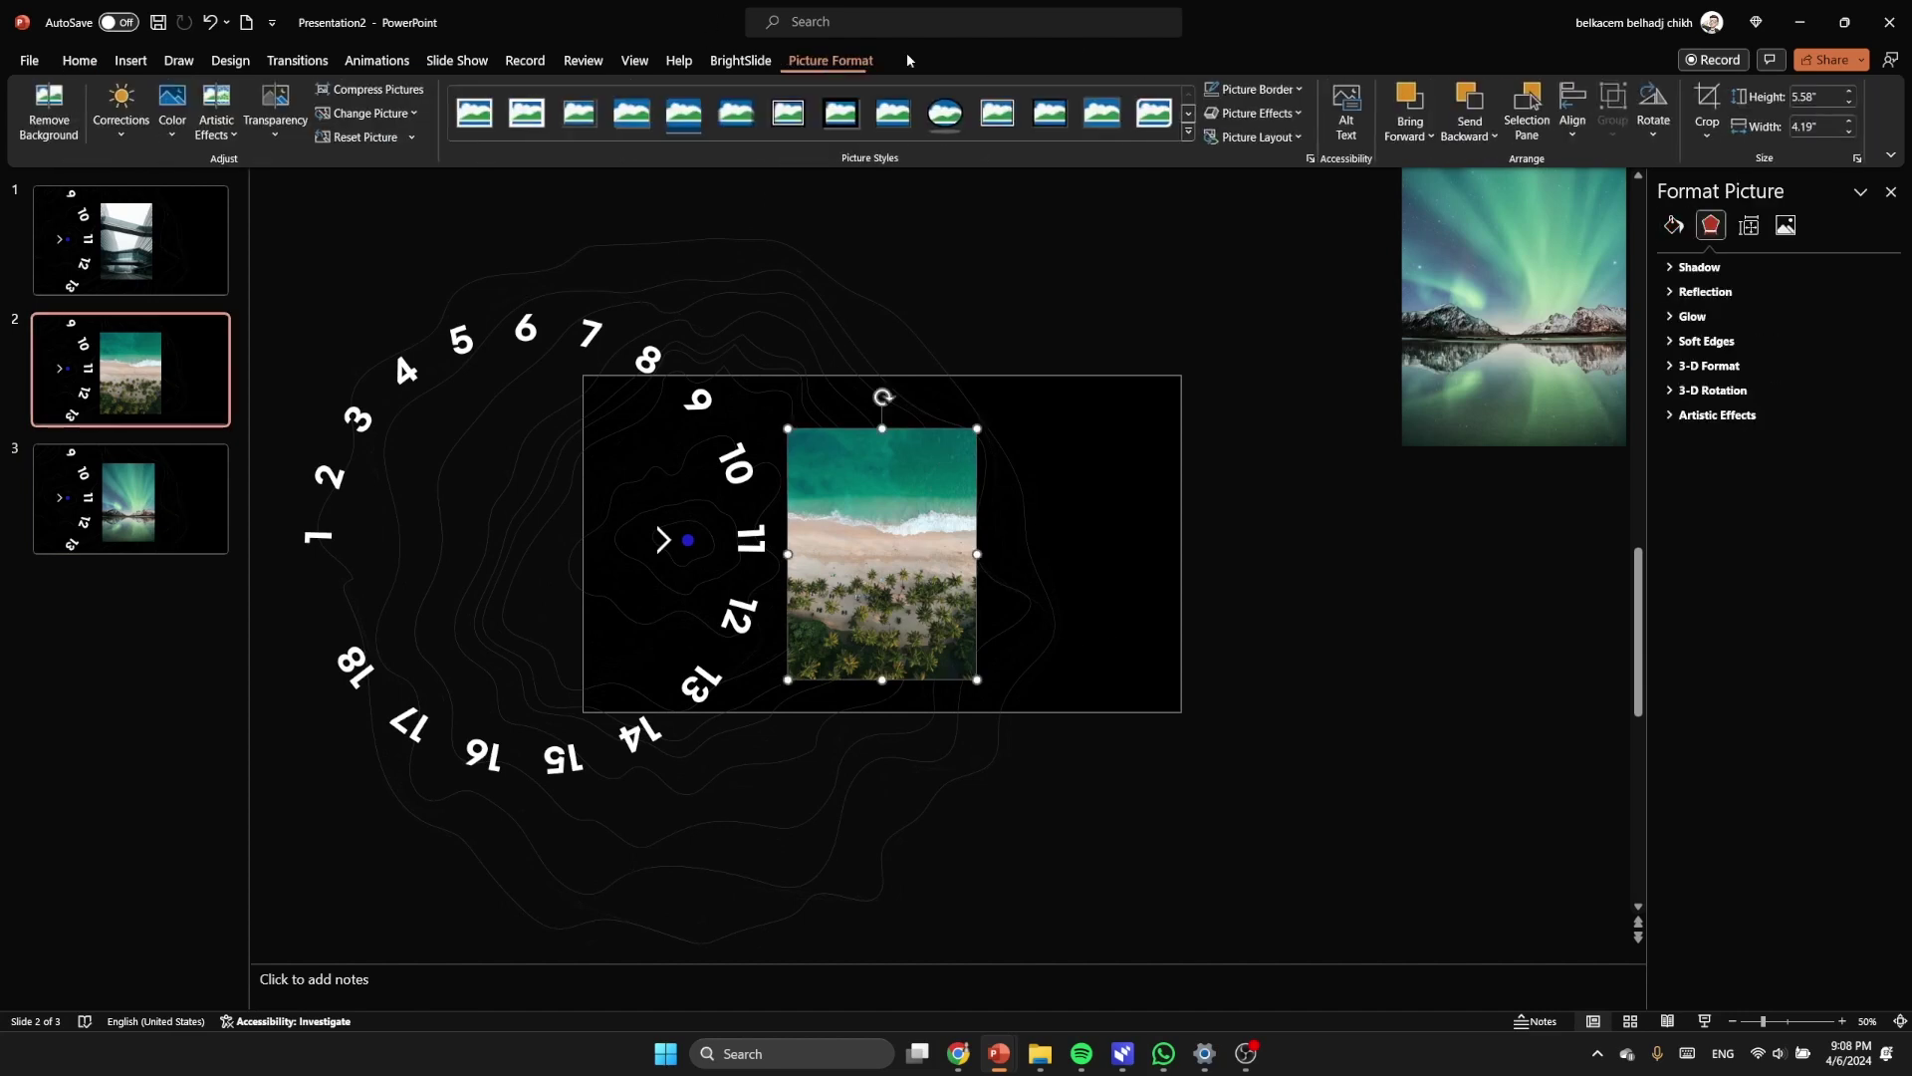
{"action": "left_click", "coordinate": [1707, 105]}
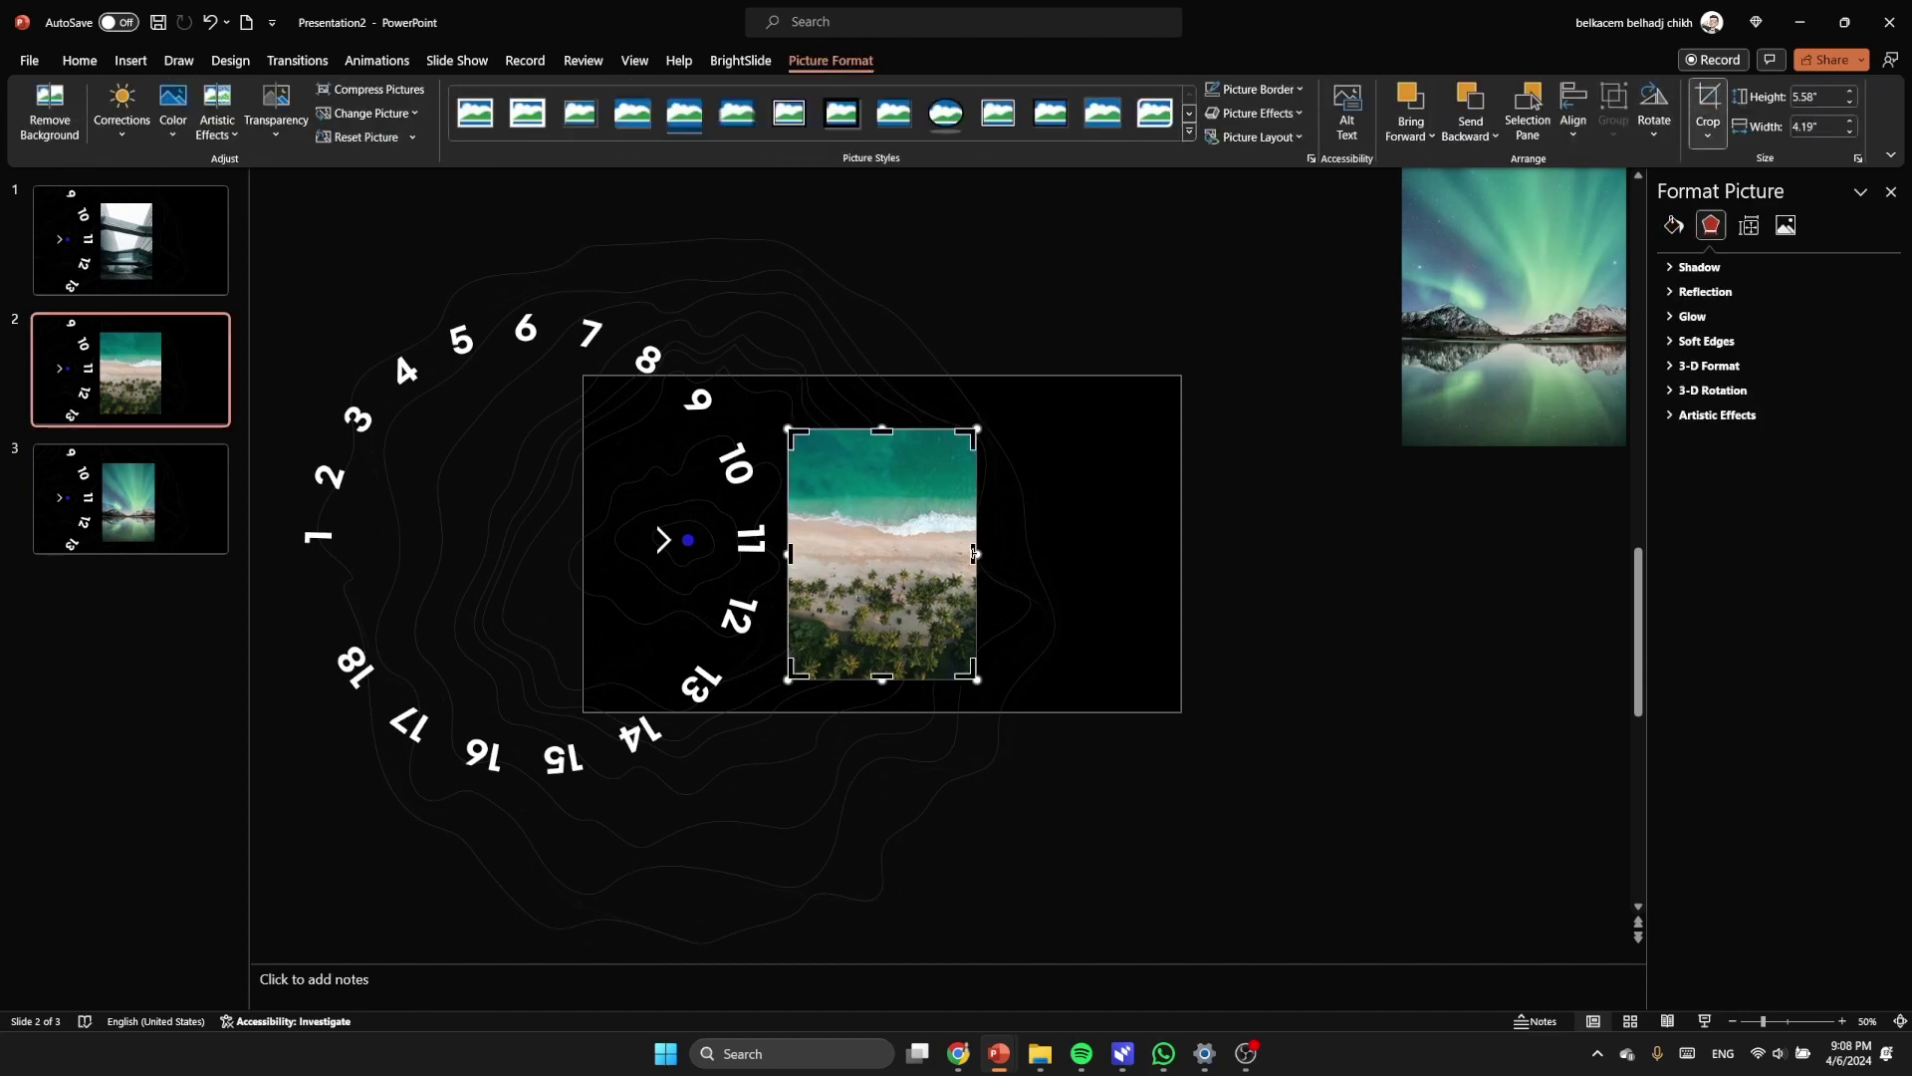
{"action": "left_click_drag", "start_coordinate": [974, 554], "coordinate": [946, 553]}
{"action": "left_click", "coordinate": [1033, 756]}
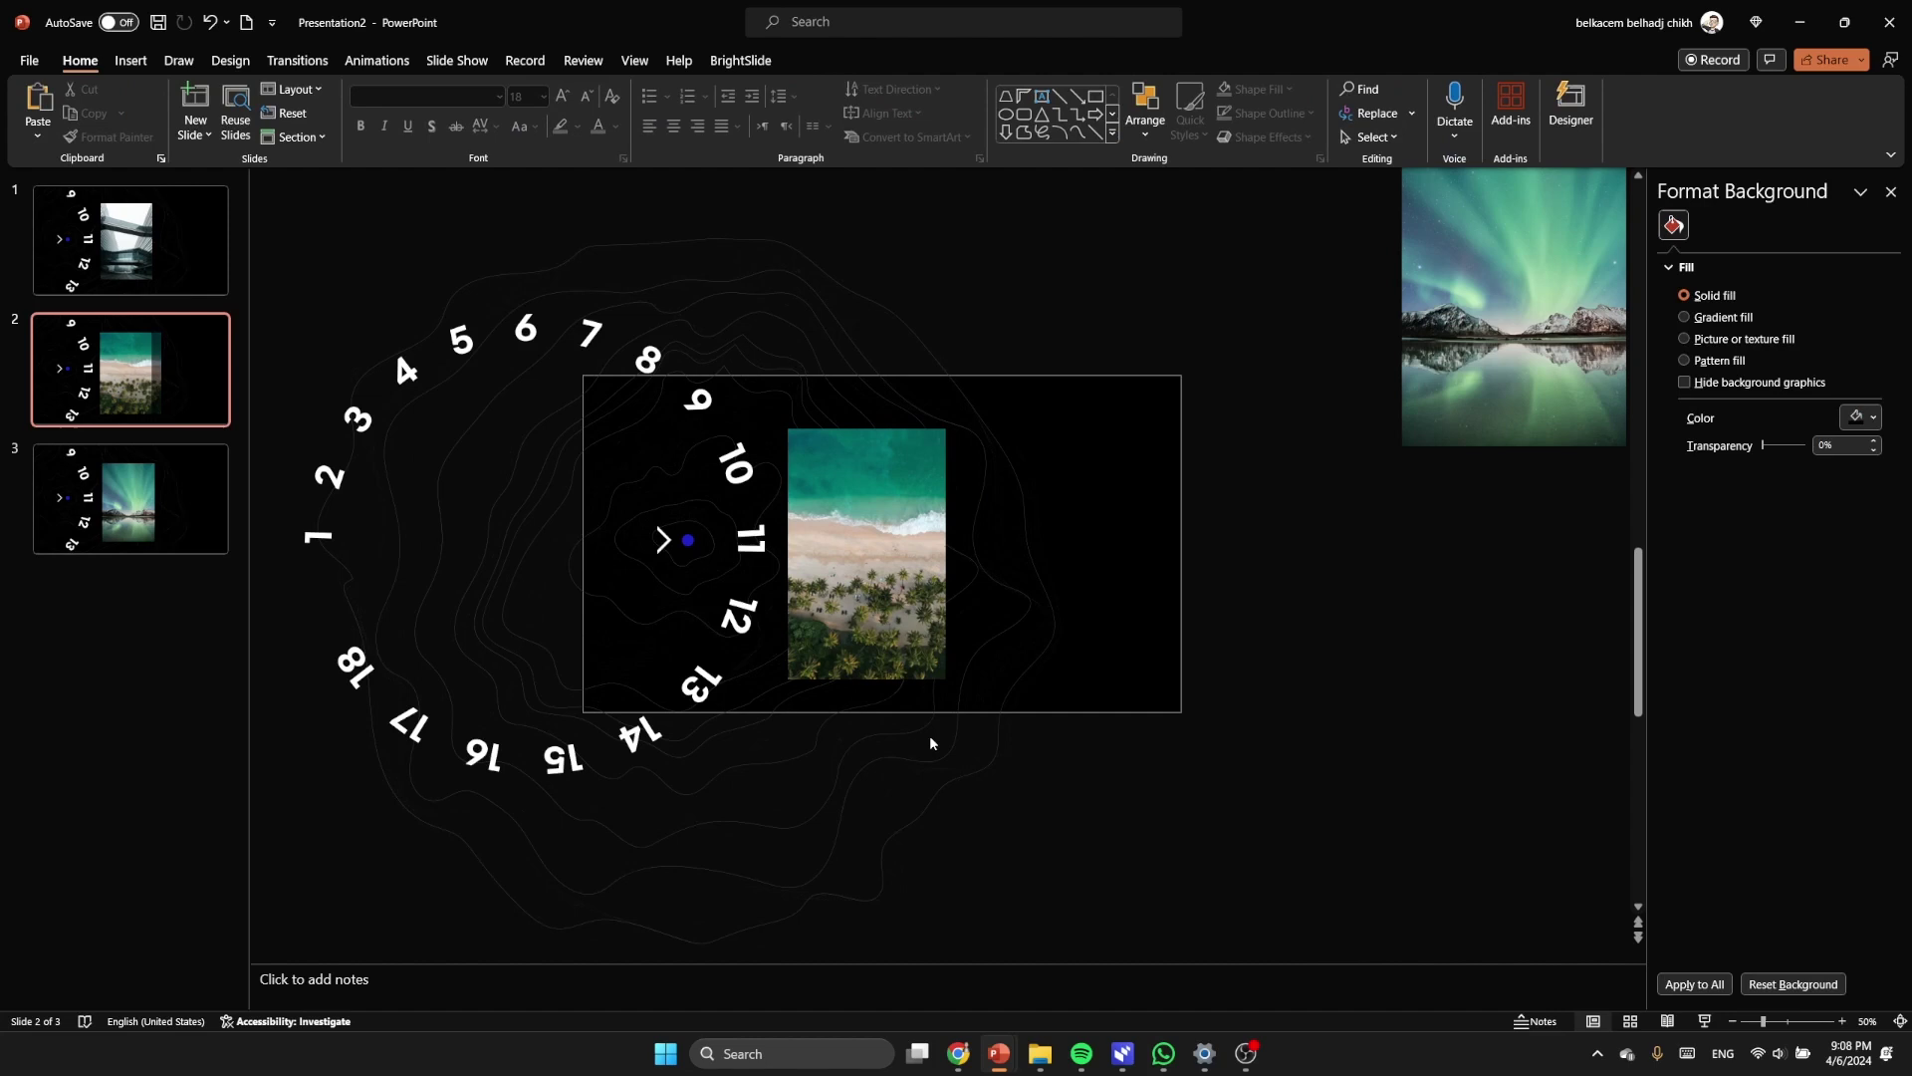
{"action": "left_click", "coordinate": [867, 597]}
{"action": "key", "text": "Right"}
{"action": "key", "text": "Right"}
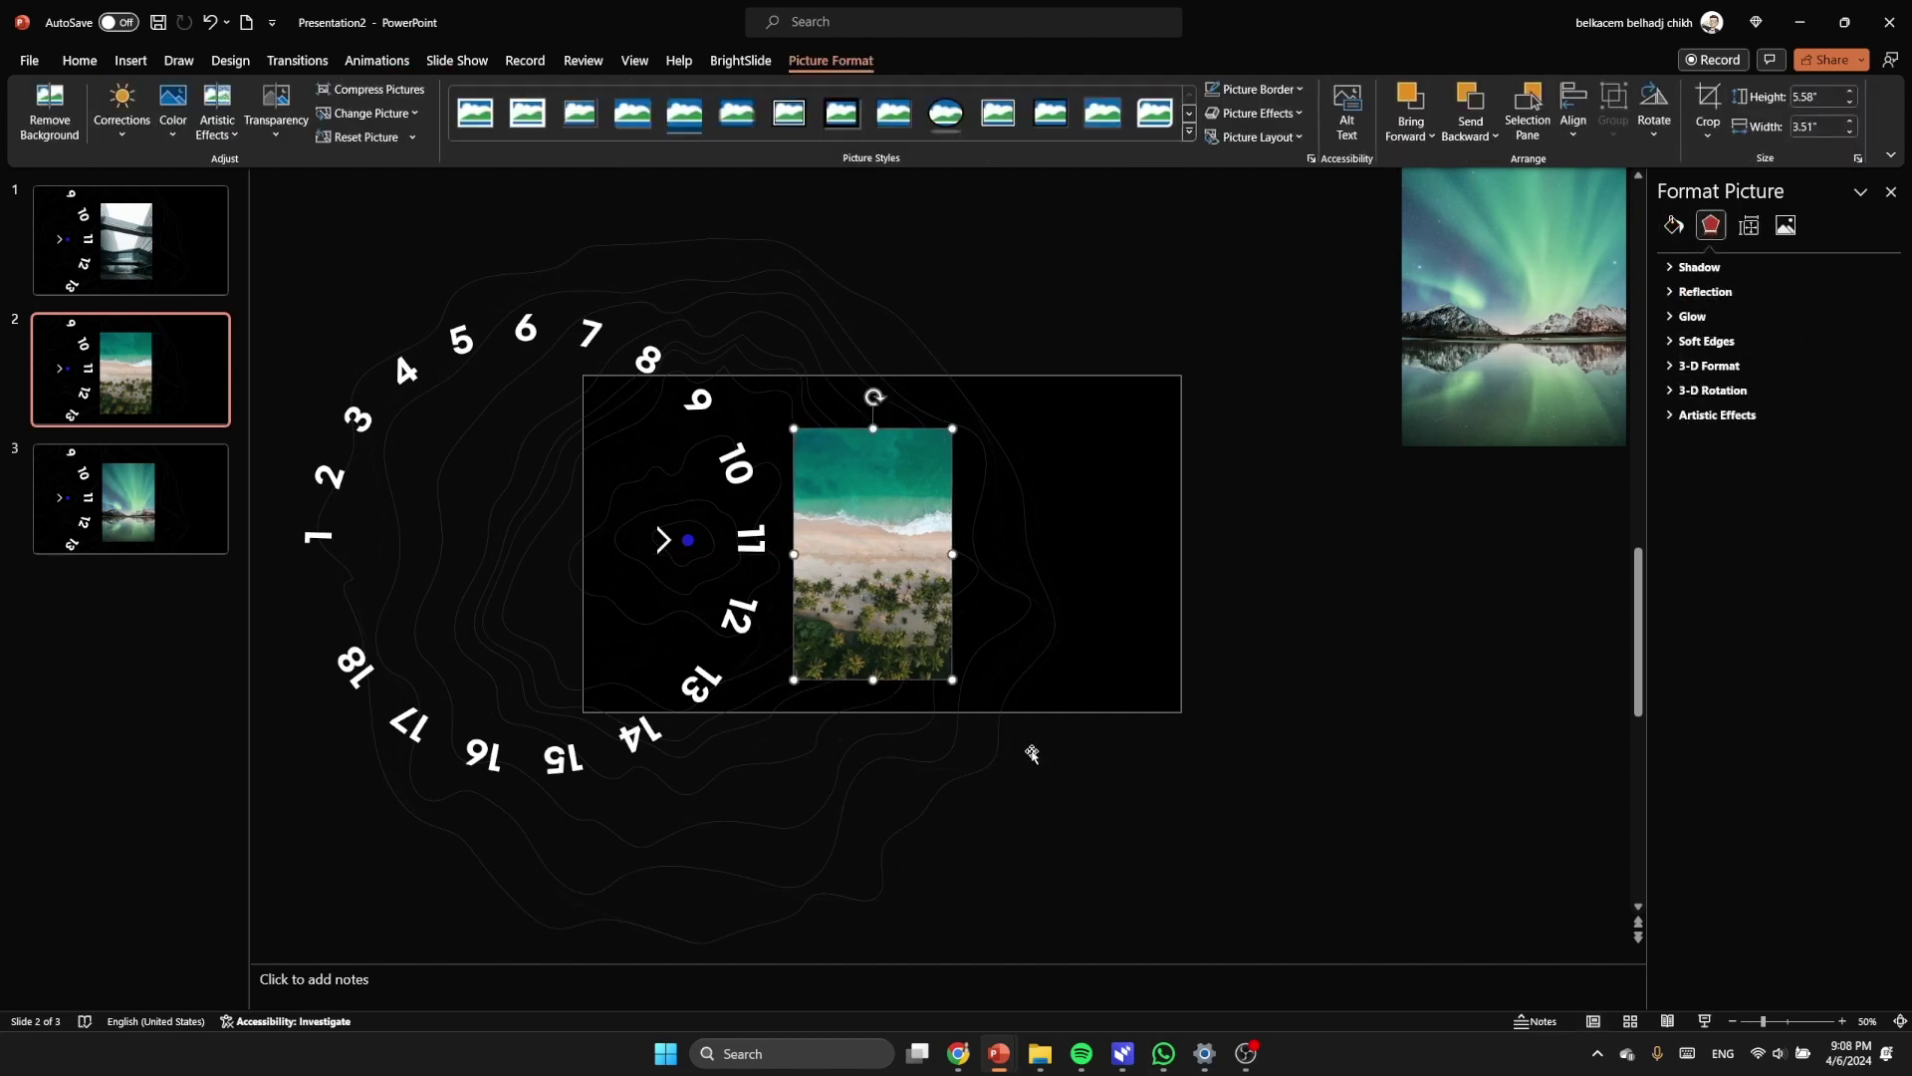
{"action": "left_click", "coordinate": [1033, 754]}
Step: Delete the leftover beach and aurora photos sitting beside slide 1
{"action": "left_click", "coordinate": [155, 257]}
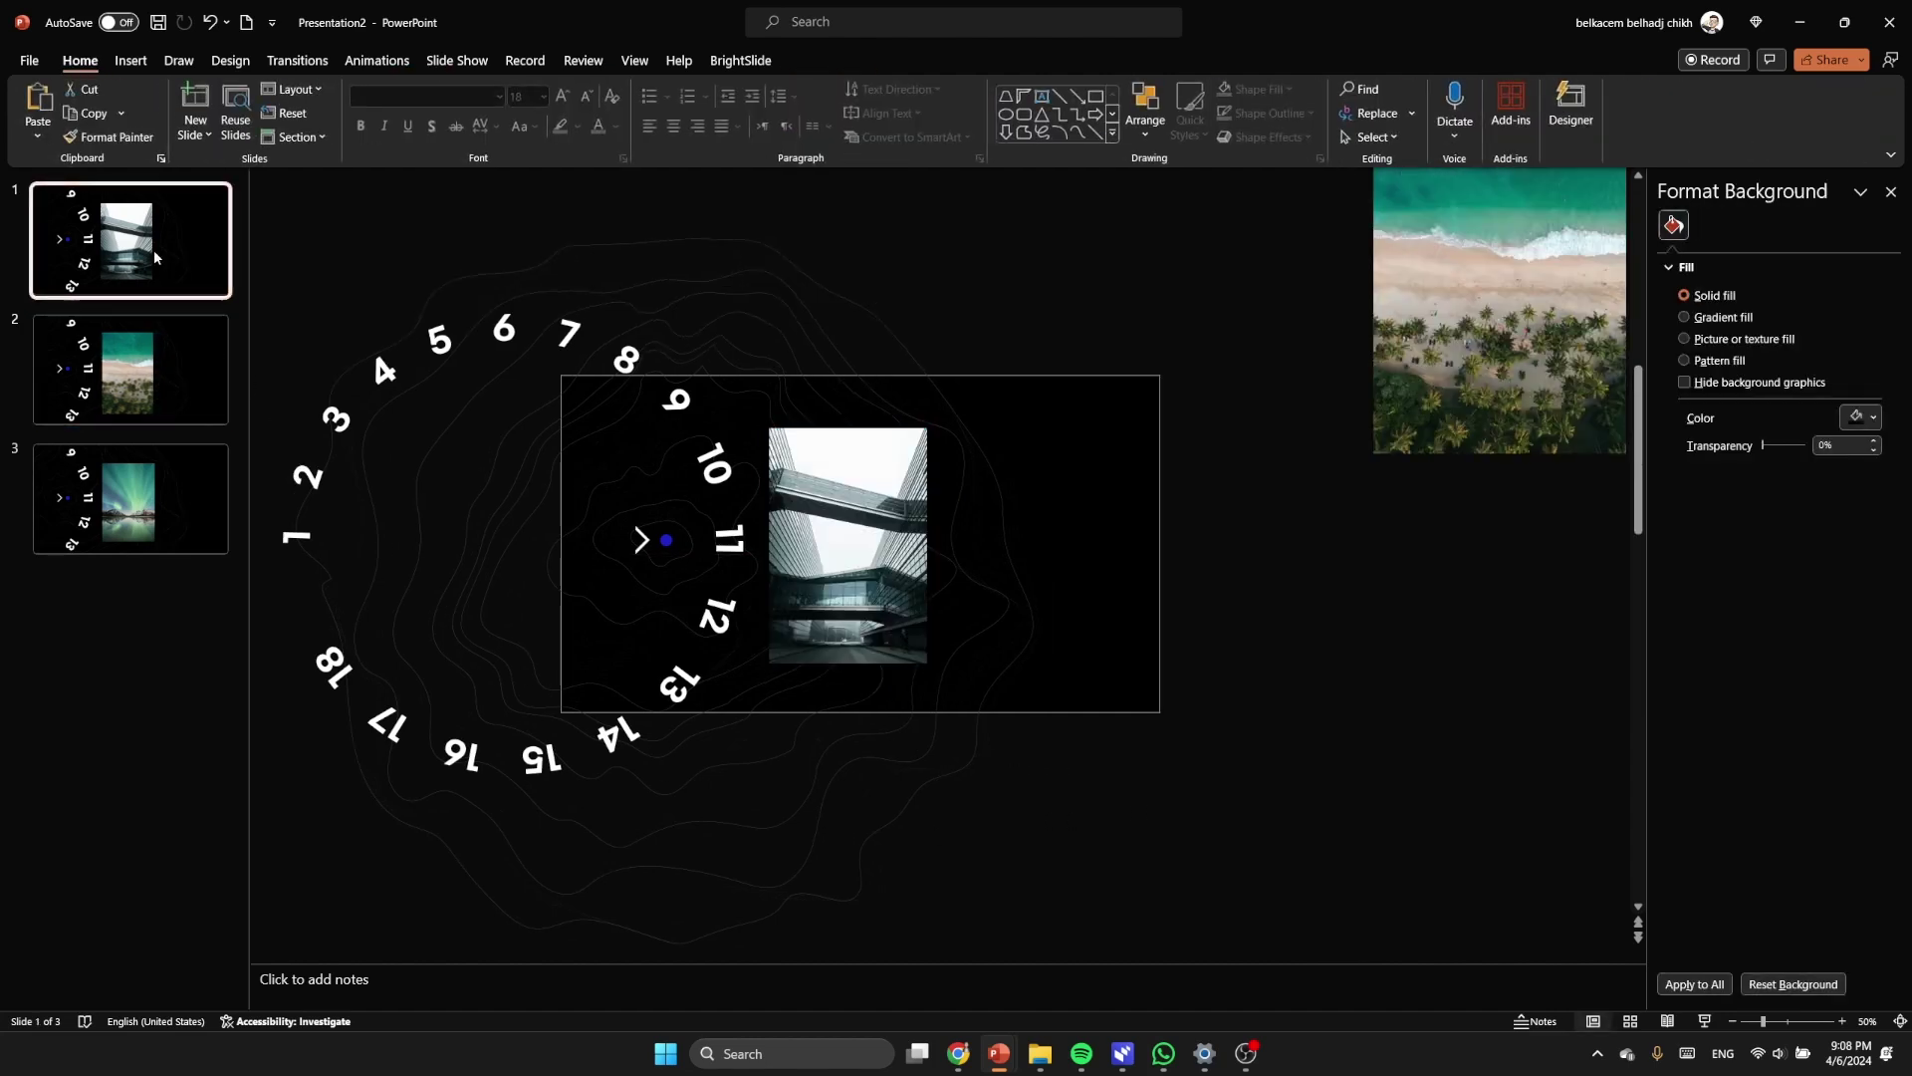
{"action": "left_click", "coordinate": [156, 368]}
{"action": "left_click", "coordinate": [155, 473]}
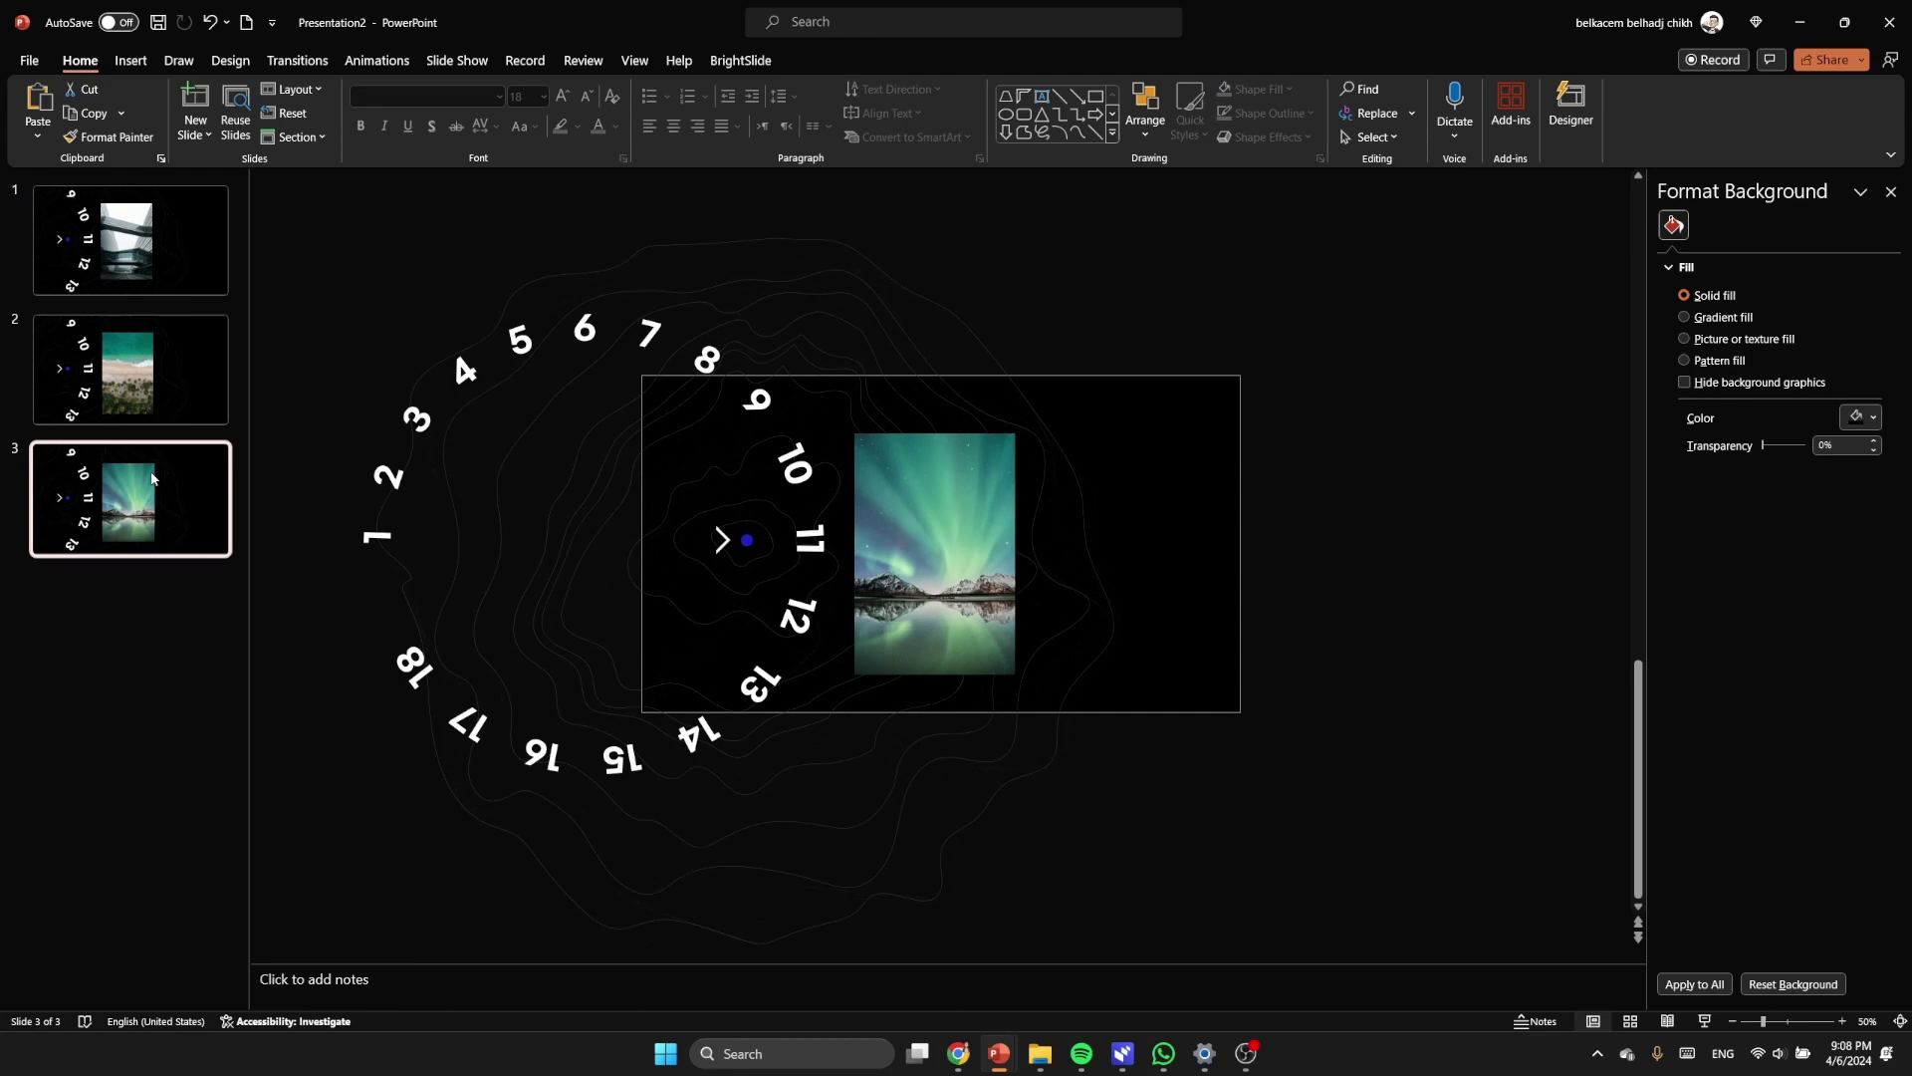
{"action": "left_click", "coordinate": [149, 249]}
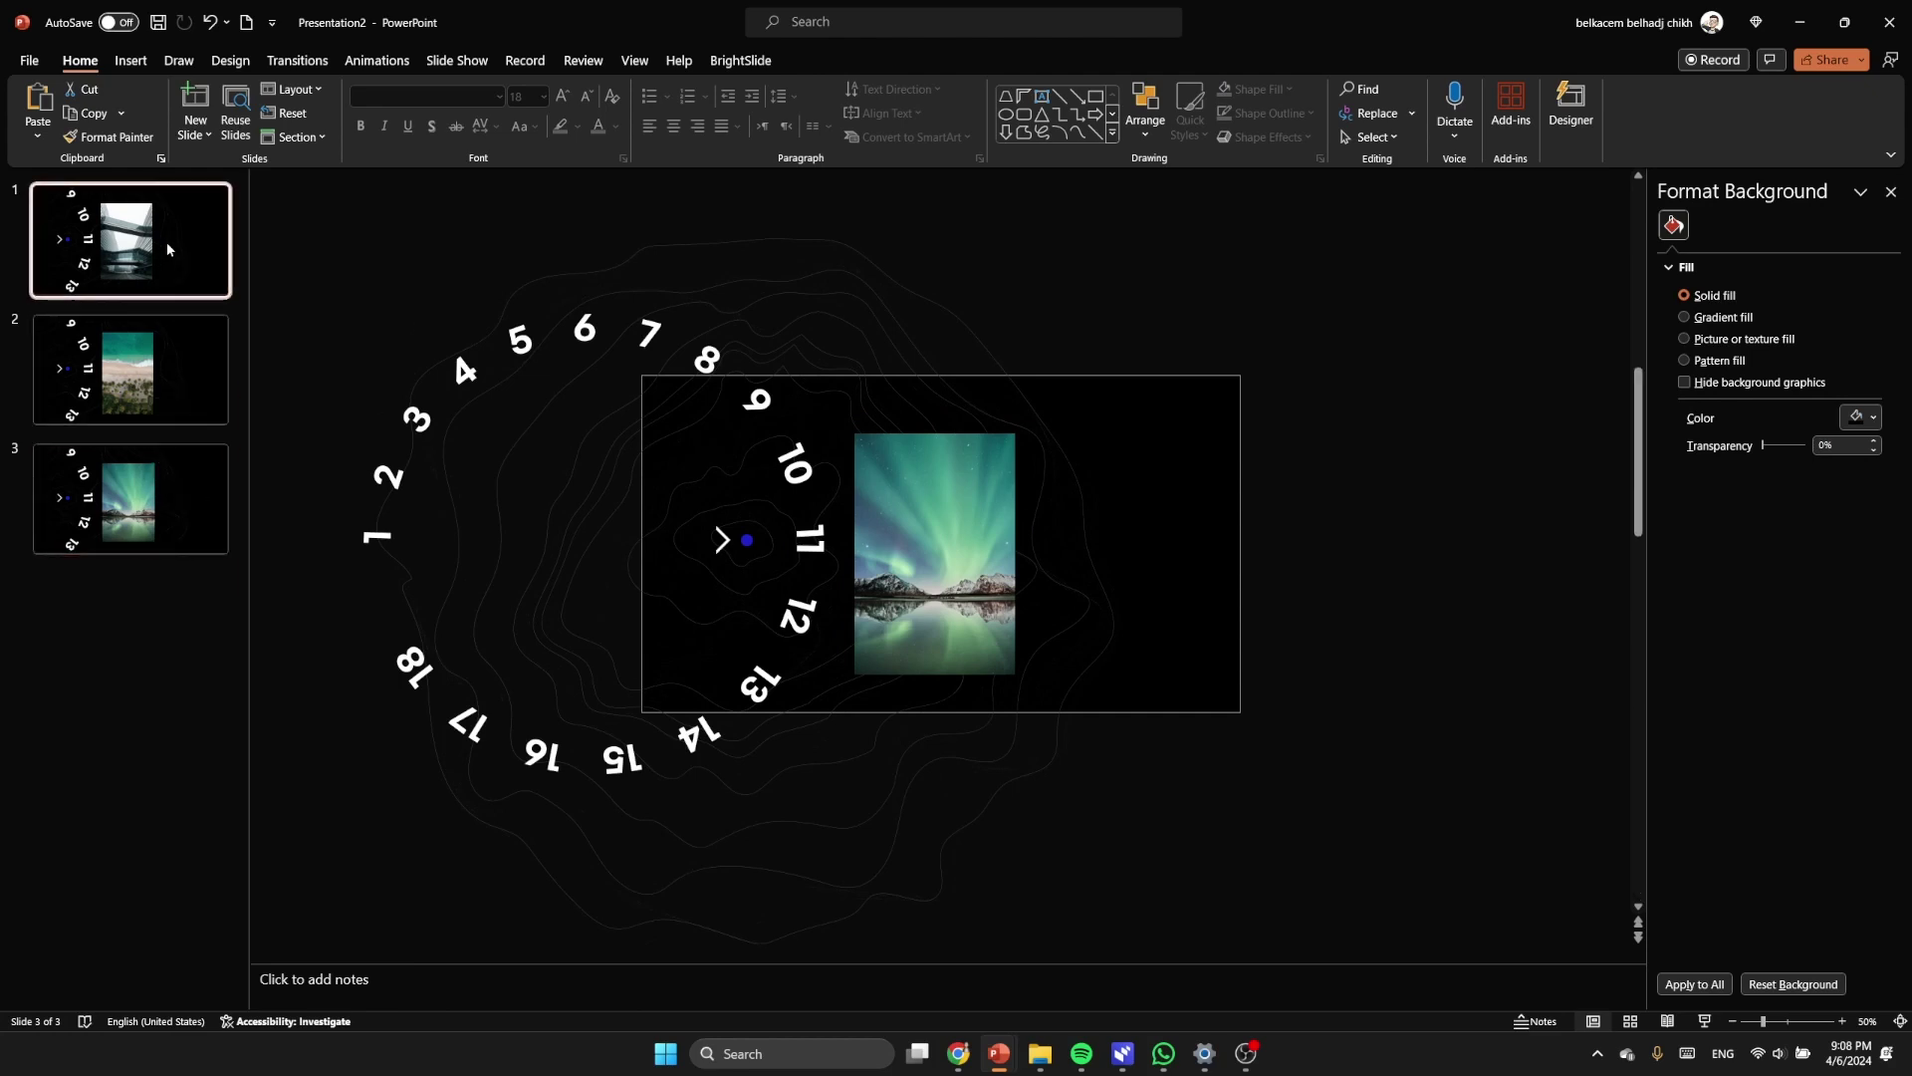
{"action": "left_click", "coordinate": [1411, 378]}
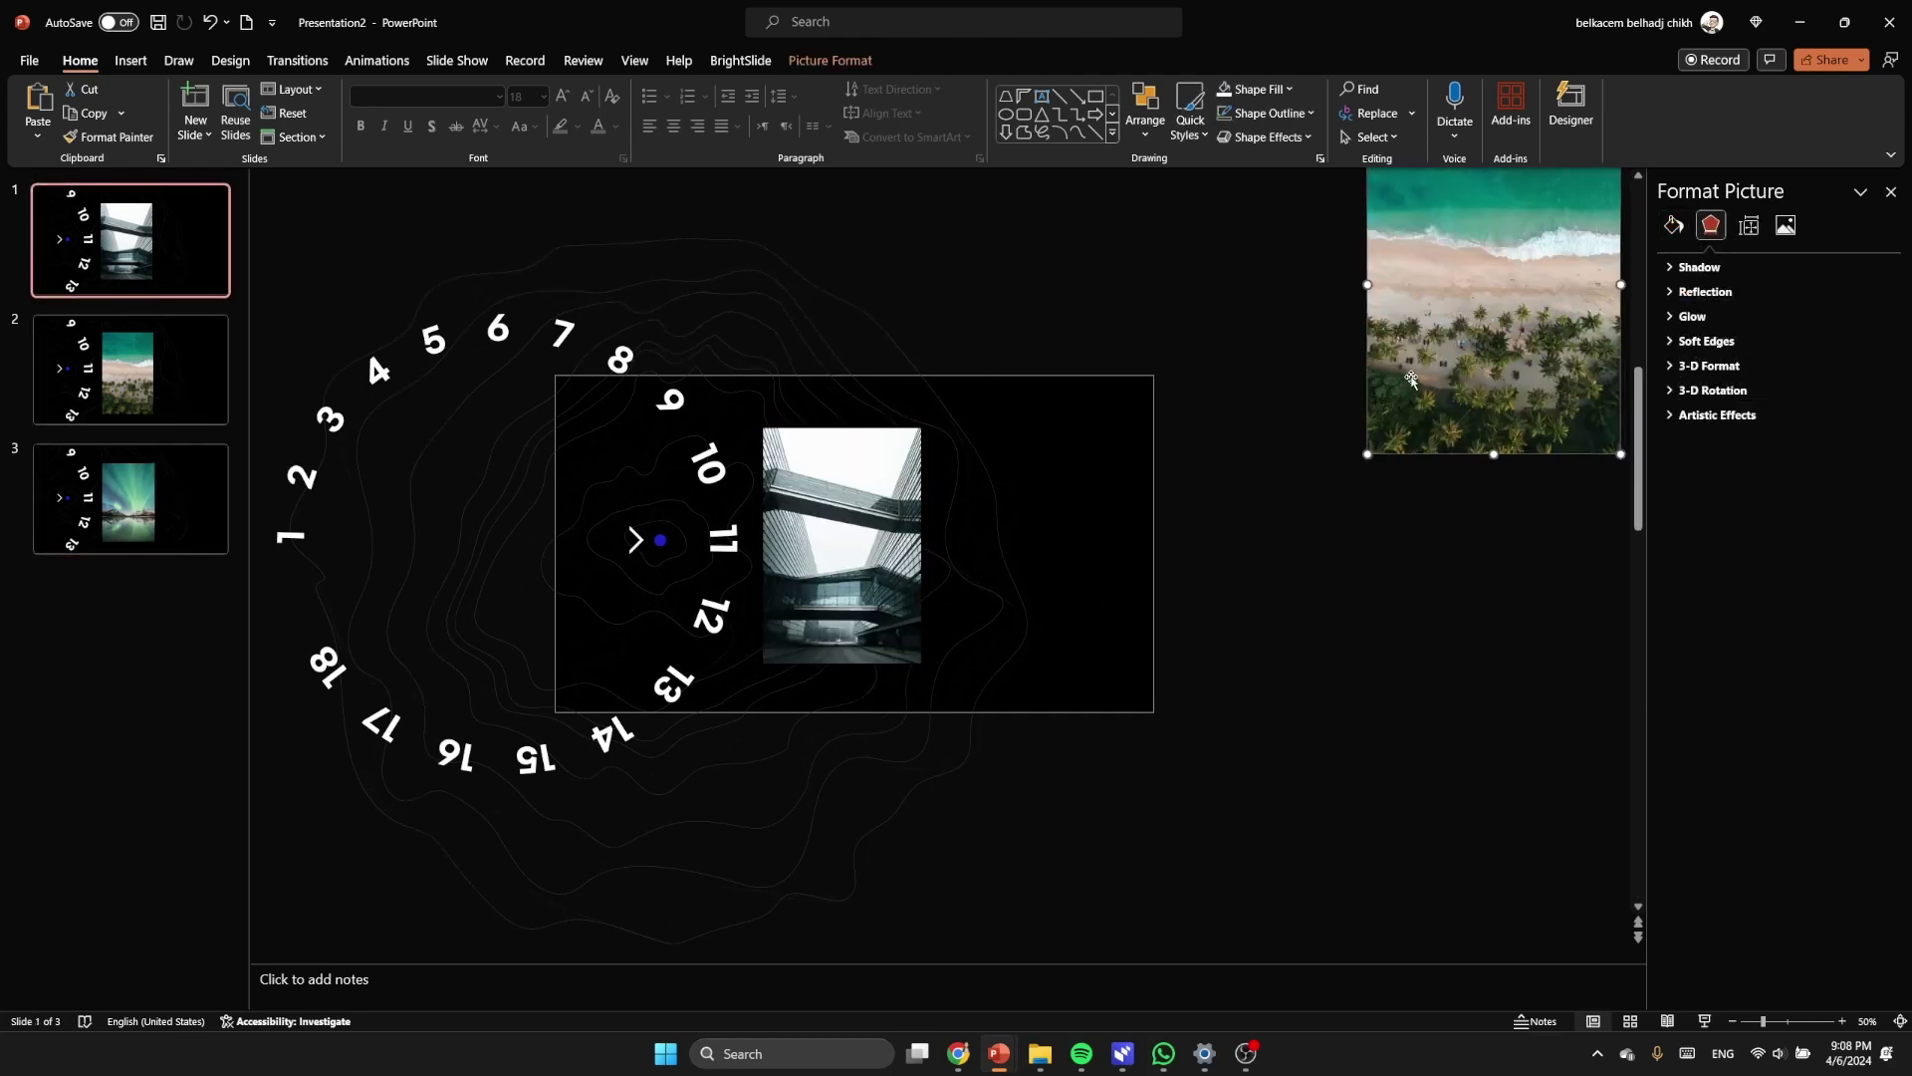
{"action": "key", "text": "Delete"}
{"action": "left_click", "coordinate": [1411, 380]}
{"action": "key", "text": "Delete"}
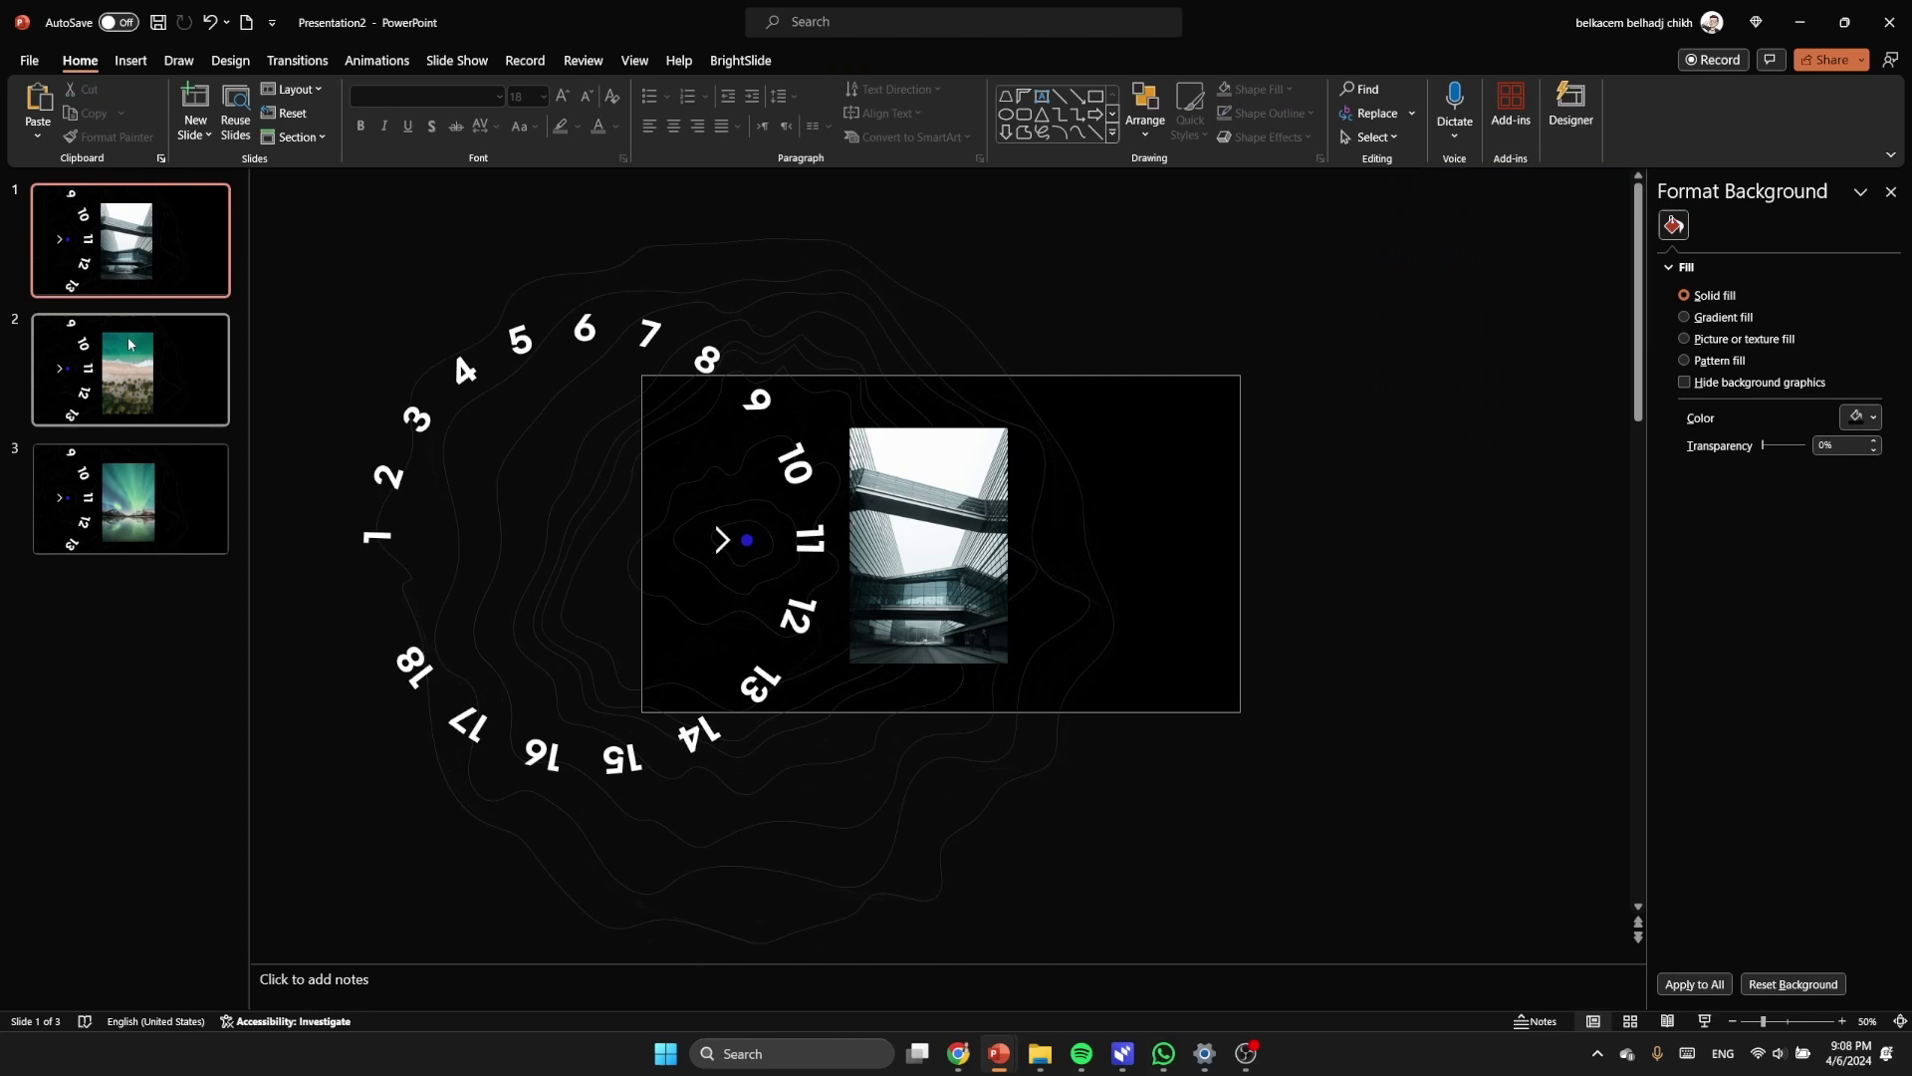
Step: Delete the leftover aurora photo beside slide 2 and return to slide 1
{"action": "left_click", "coordinate": [130, 343]}
{"action": "left_click", "coordinate": [1454, 419]}
{"action": "key", "text": "Delete"}
{"action": "key", "text": "Page_Up"}
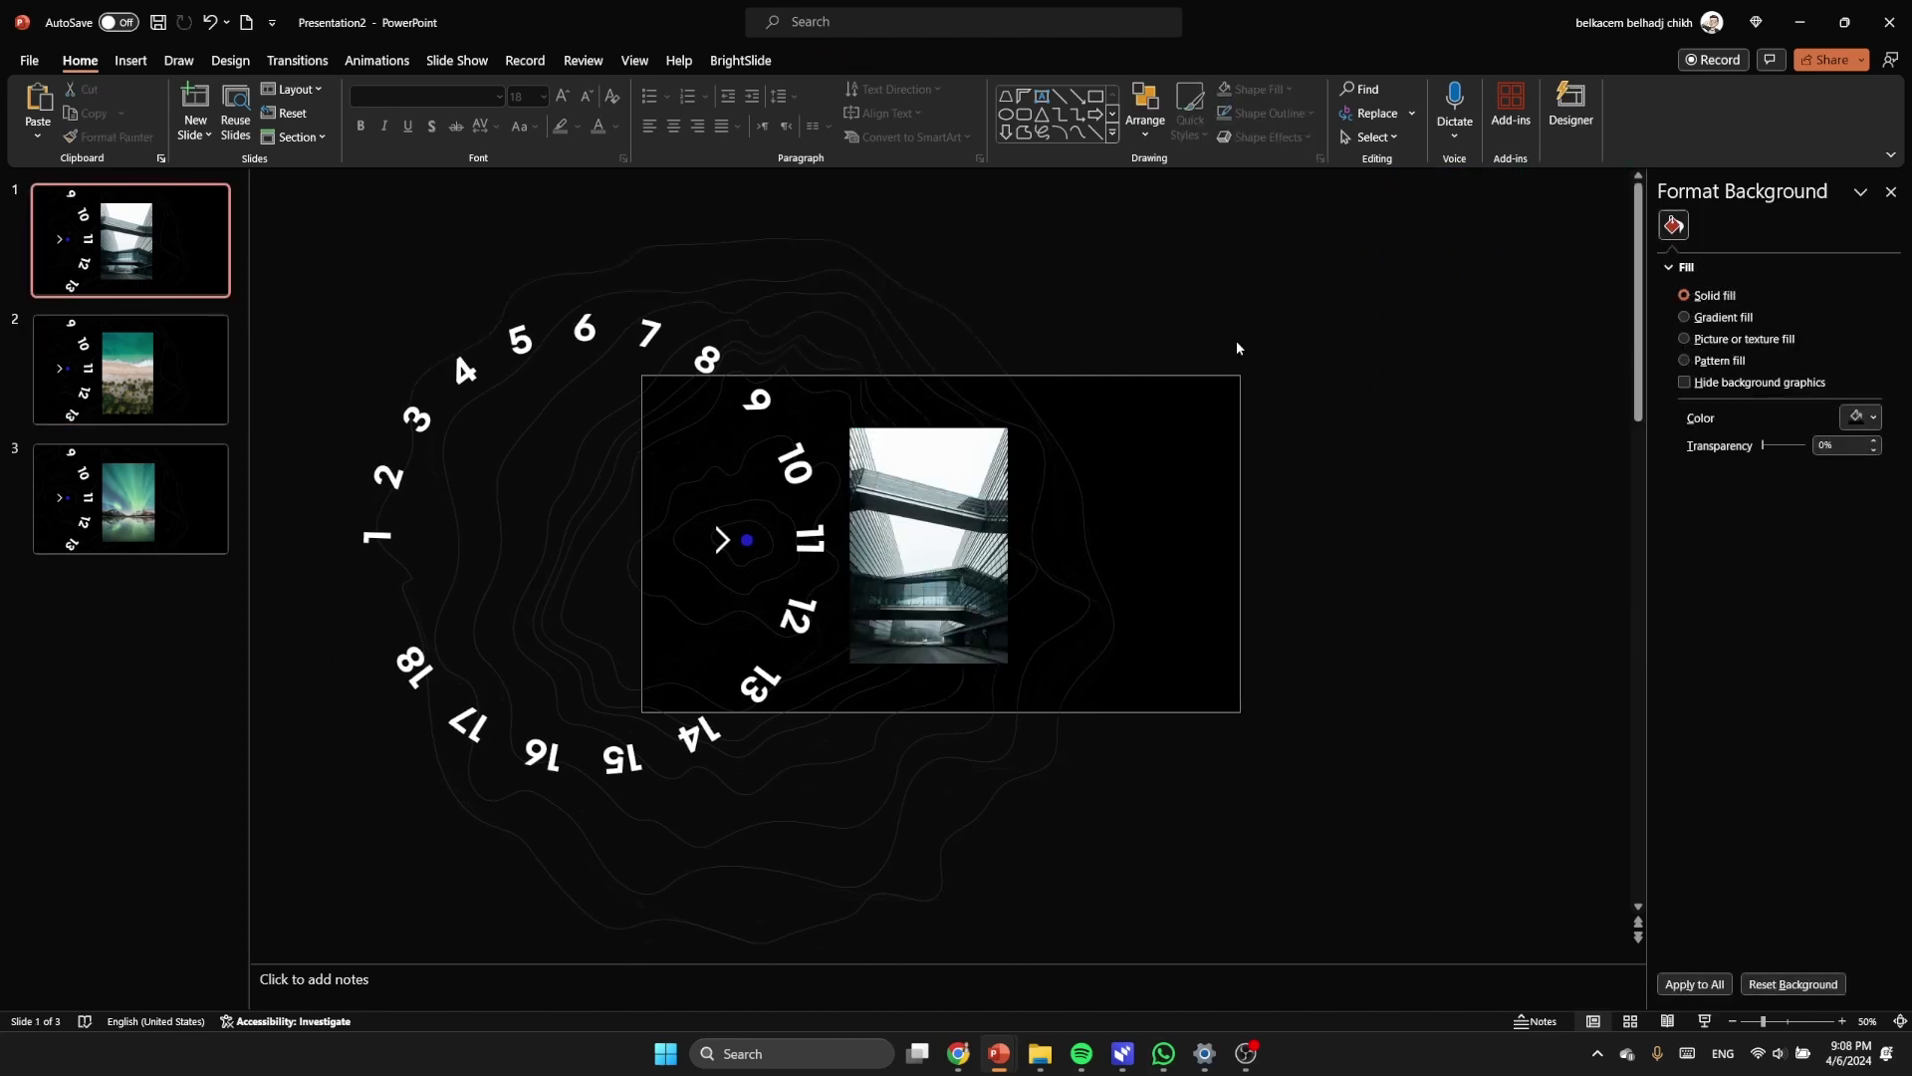
{"action": "scroll", "coordinate": [1190, 422], "scroll_direction": "up", "scroll_amount": 2}
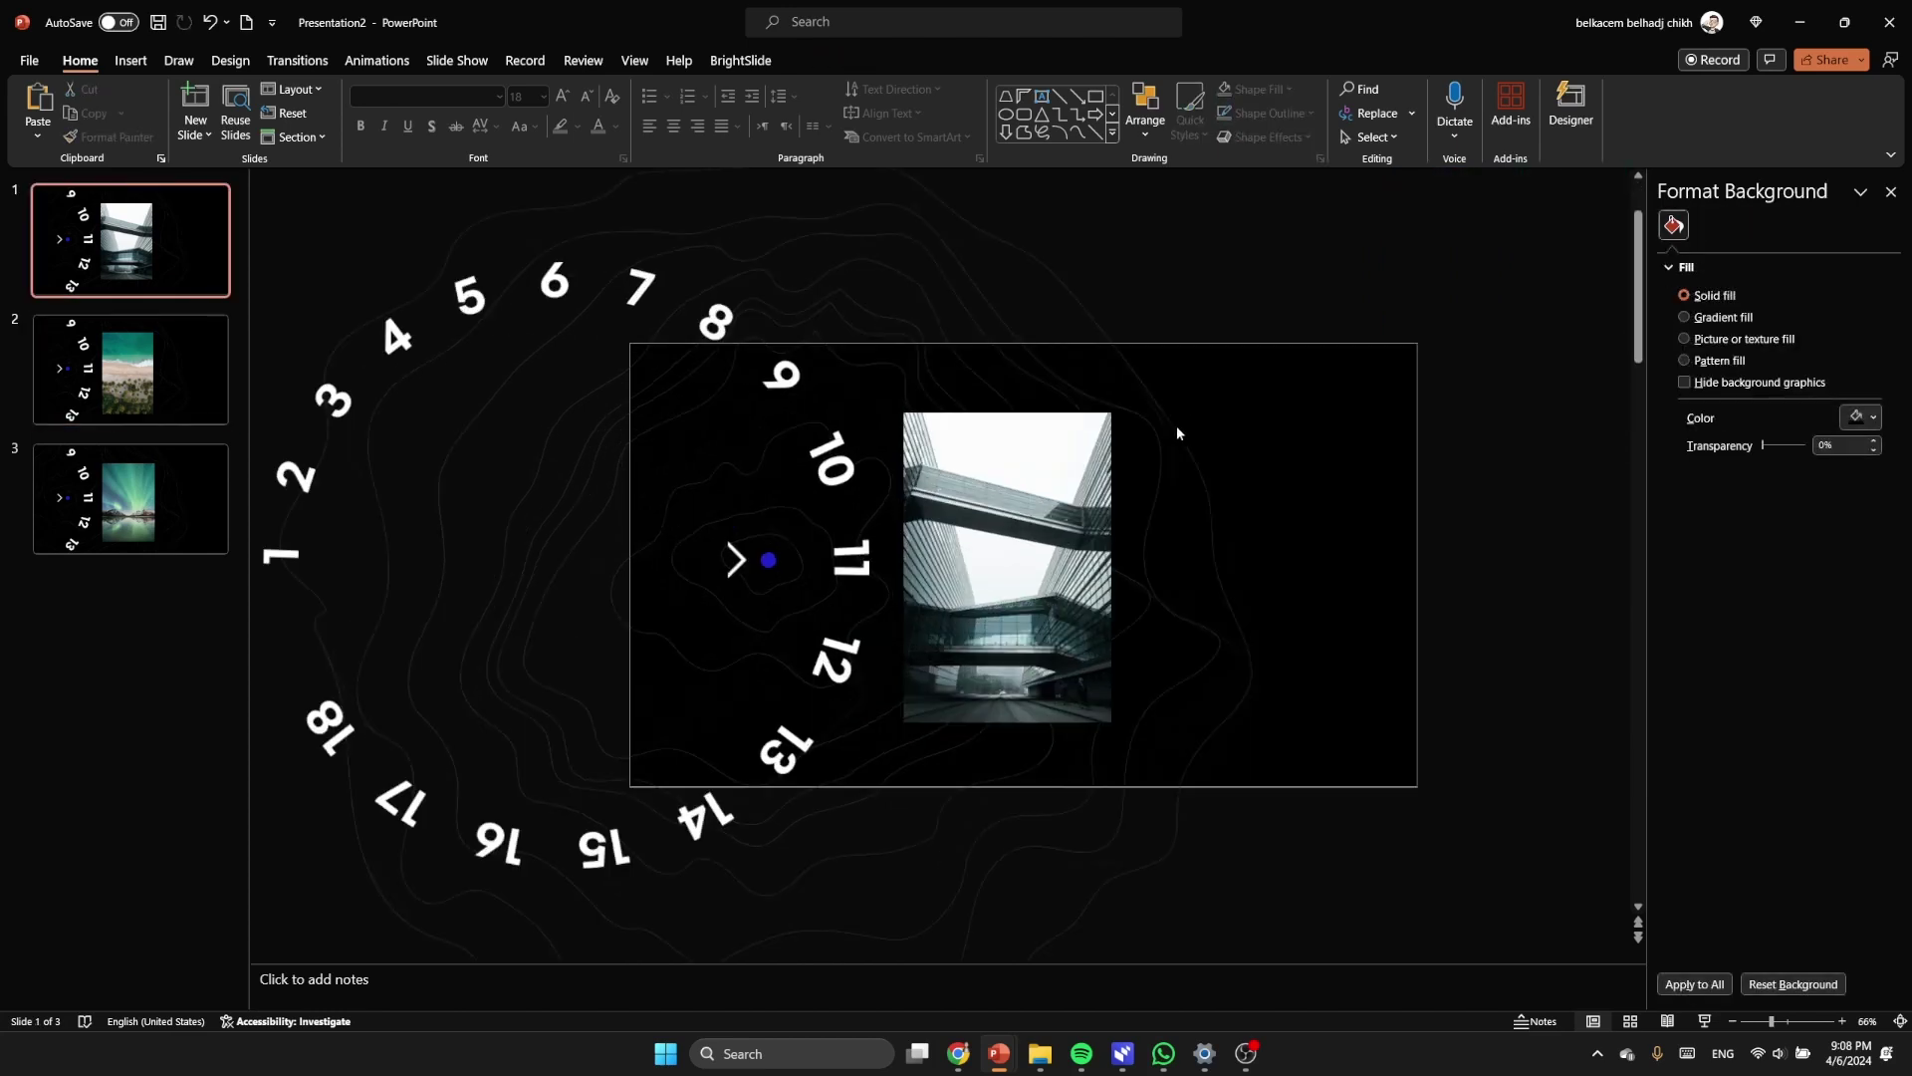
Step: Copy the 'Copenhagen, Denmark' title box from Presentation1 onto slide 1 of Presentation2
{"action": "mouse_move", "coordinate": [1020, 1036]}
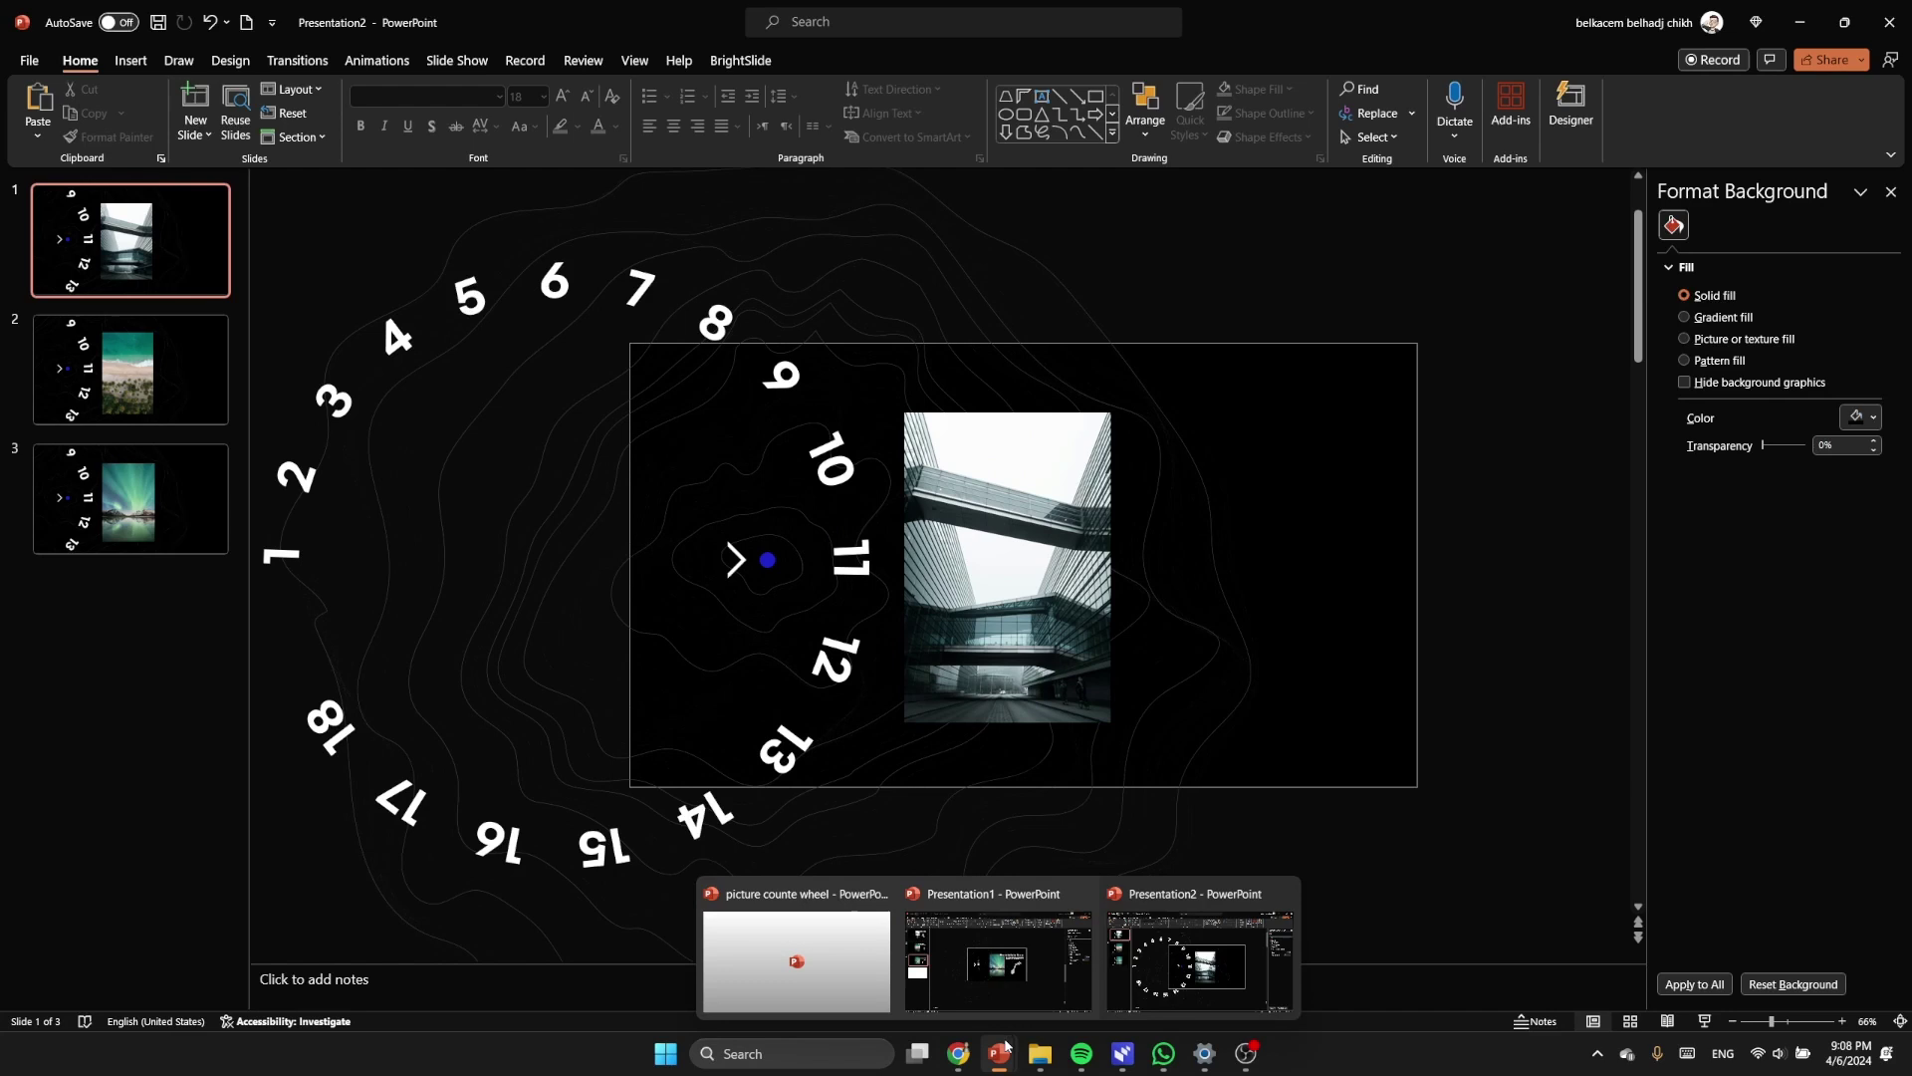
{"action": "left_click", "coordinate": [998, 932]}
{"action": "left_click", "coordinate": [186, 269]}
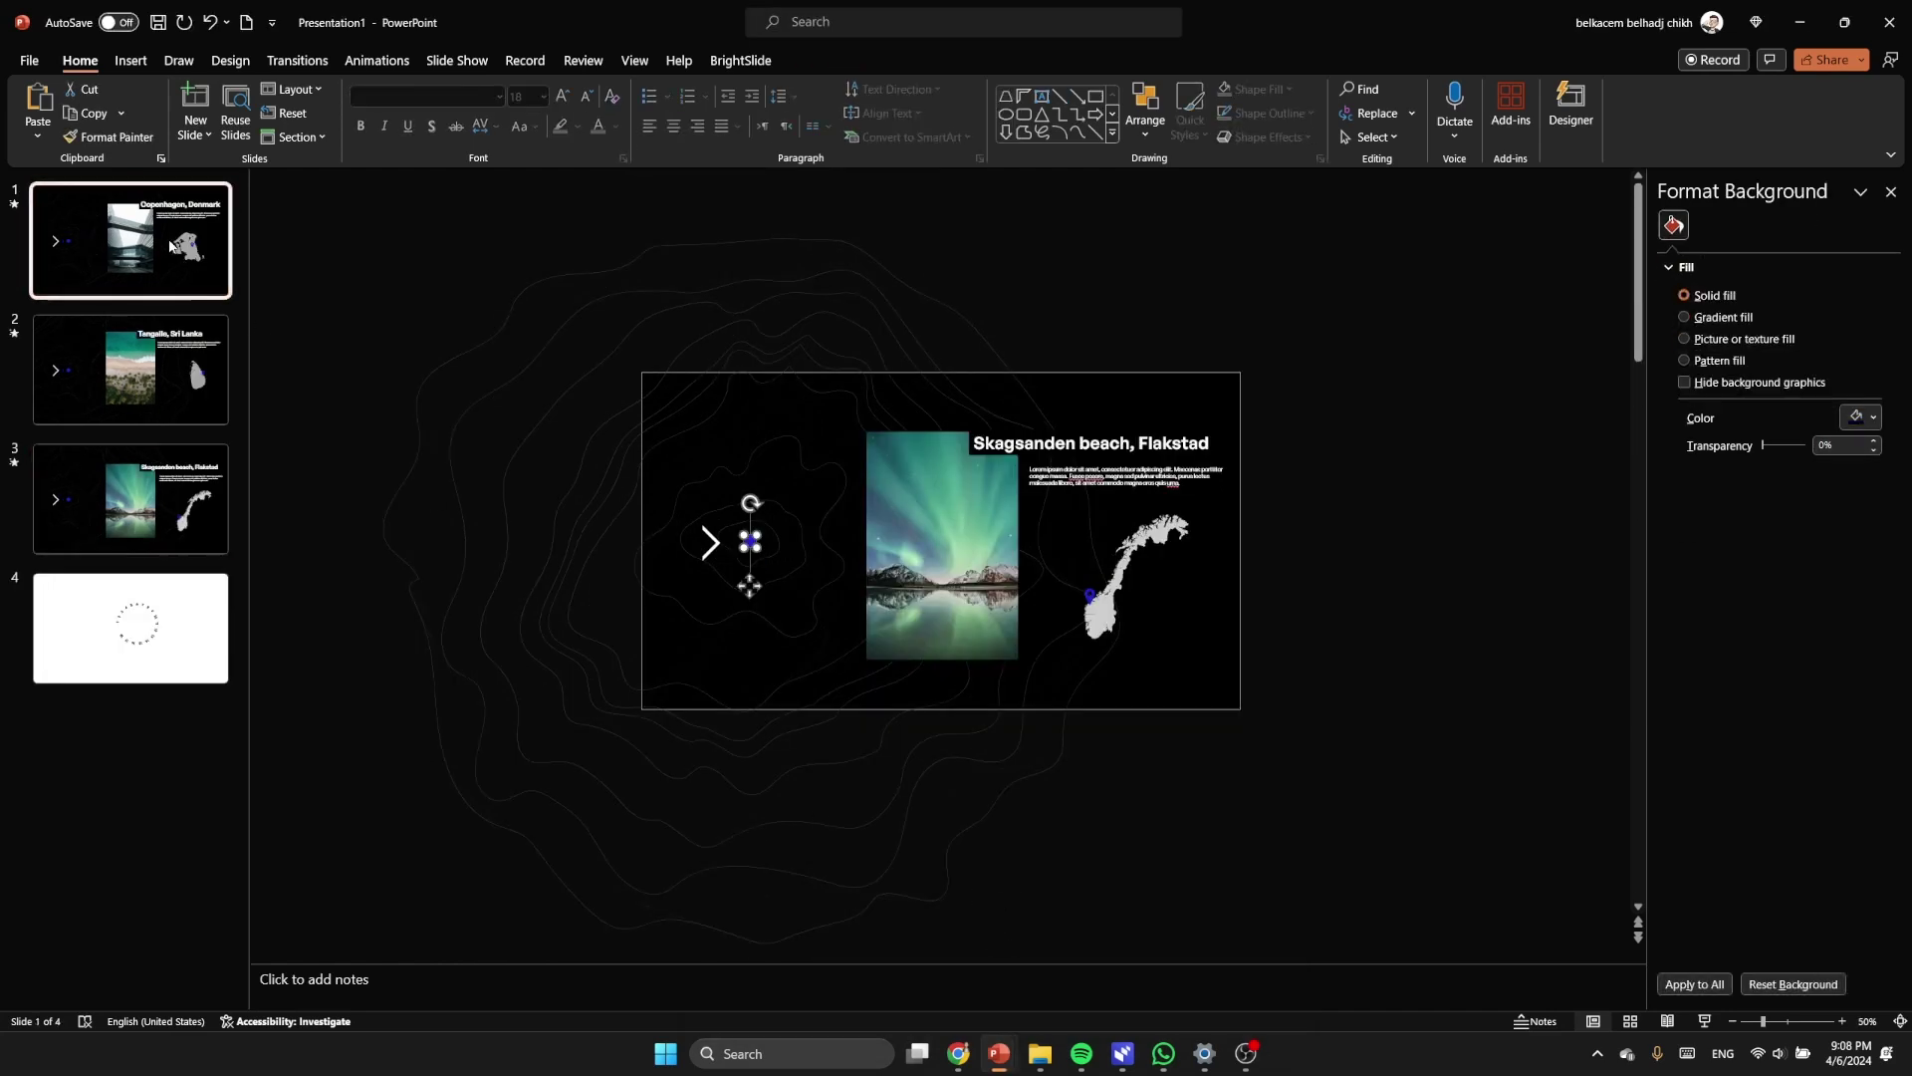
{"action": "left_click", "coordinate": [1082, 429]}
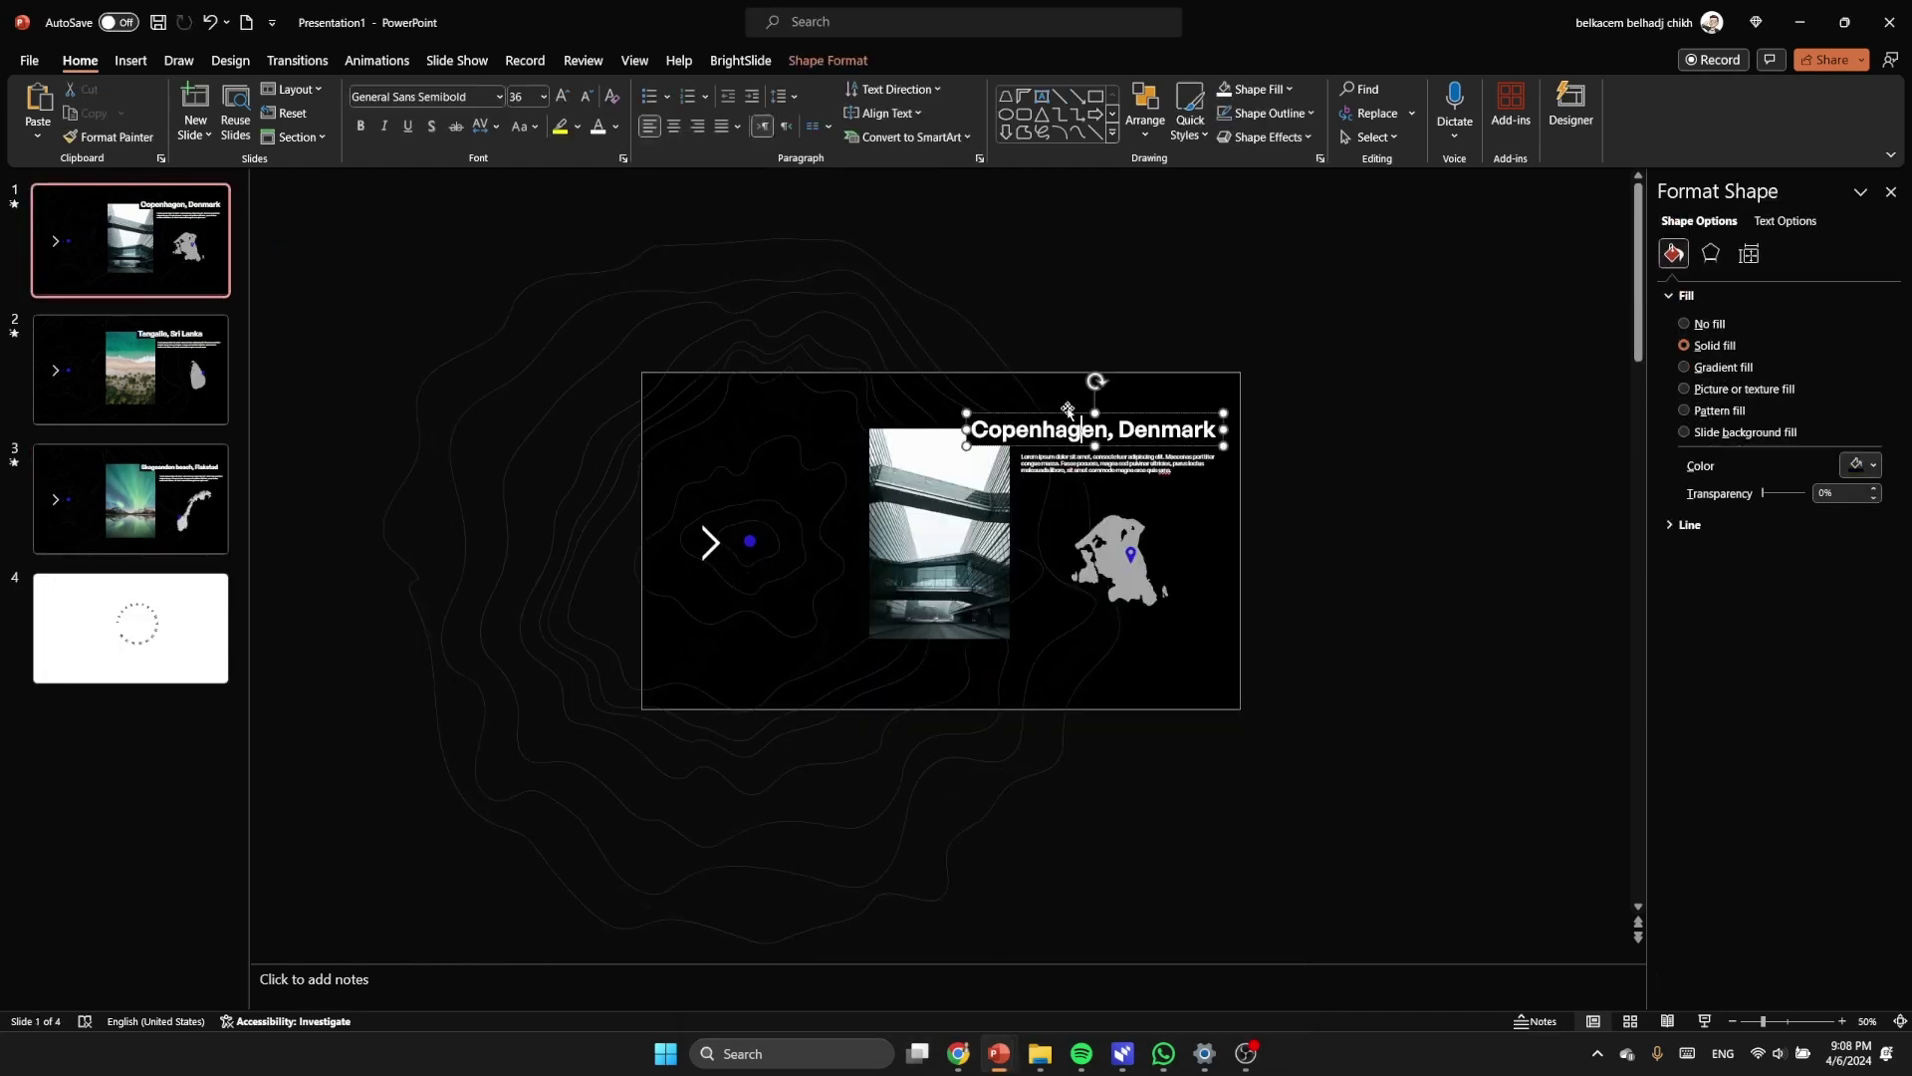
{"action": "left_click", "coordinate": [1072, 413]}
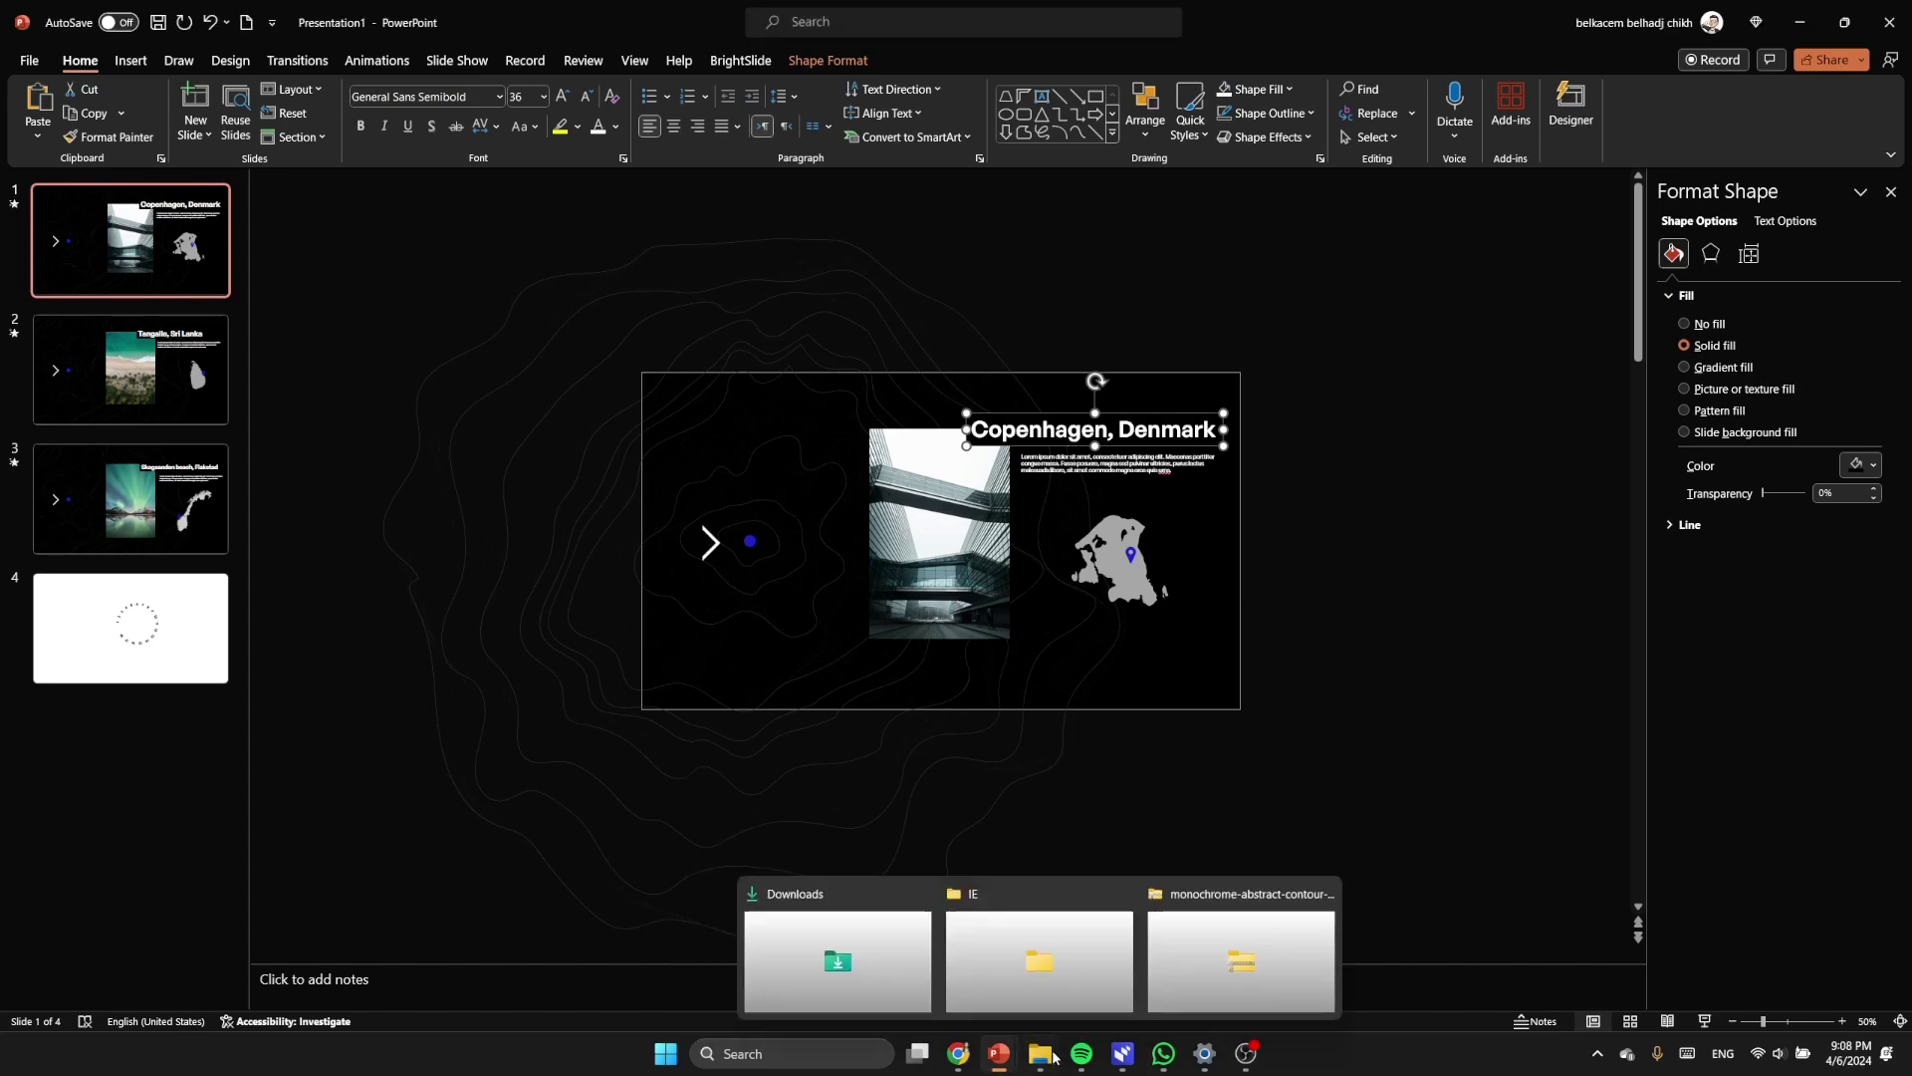
{"action": "mouse_move", "coordinate": [998, 1053]}
{"action": "left_click", "coordinate": [1203, 965]}
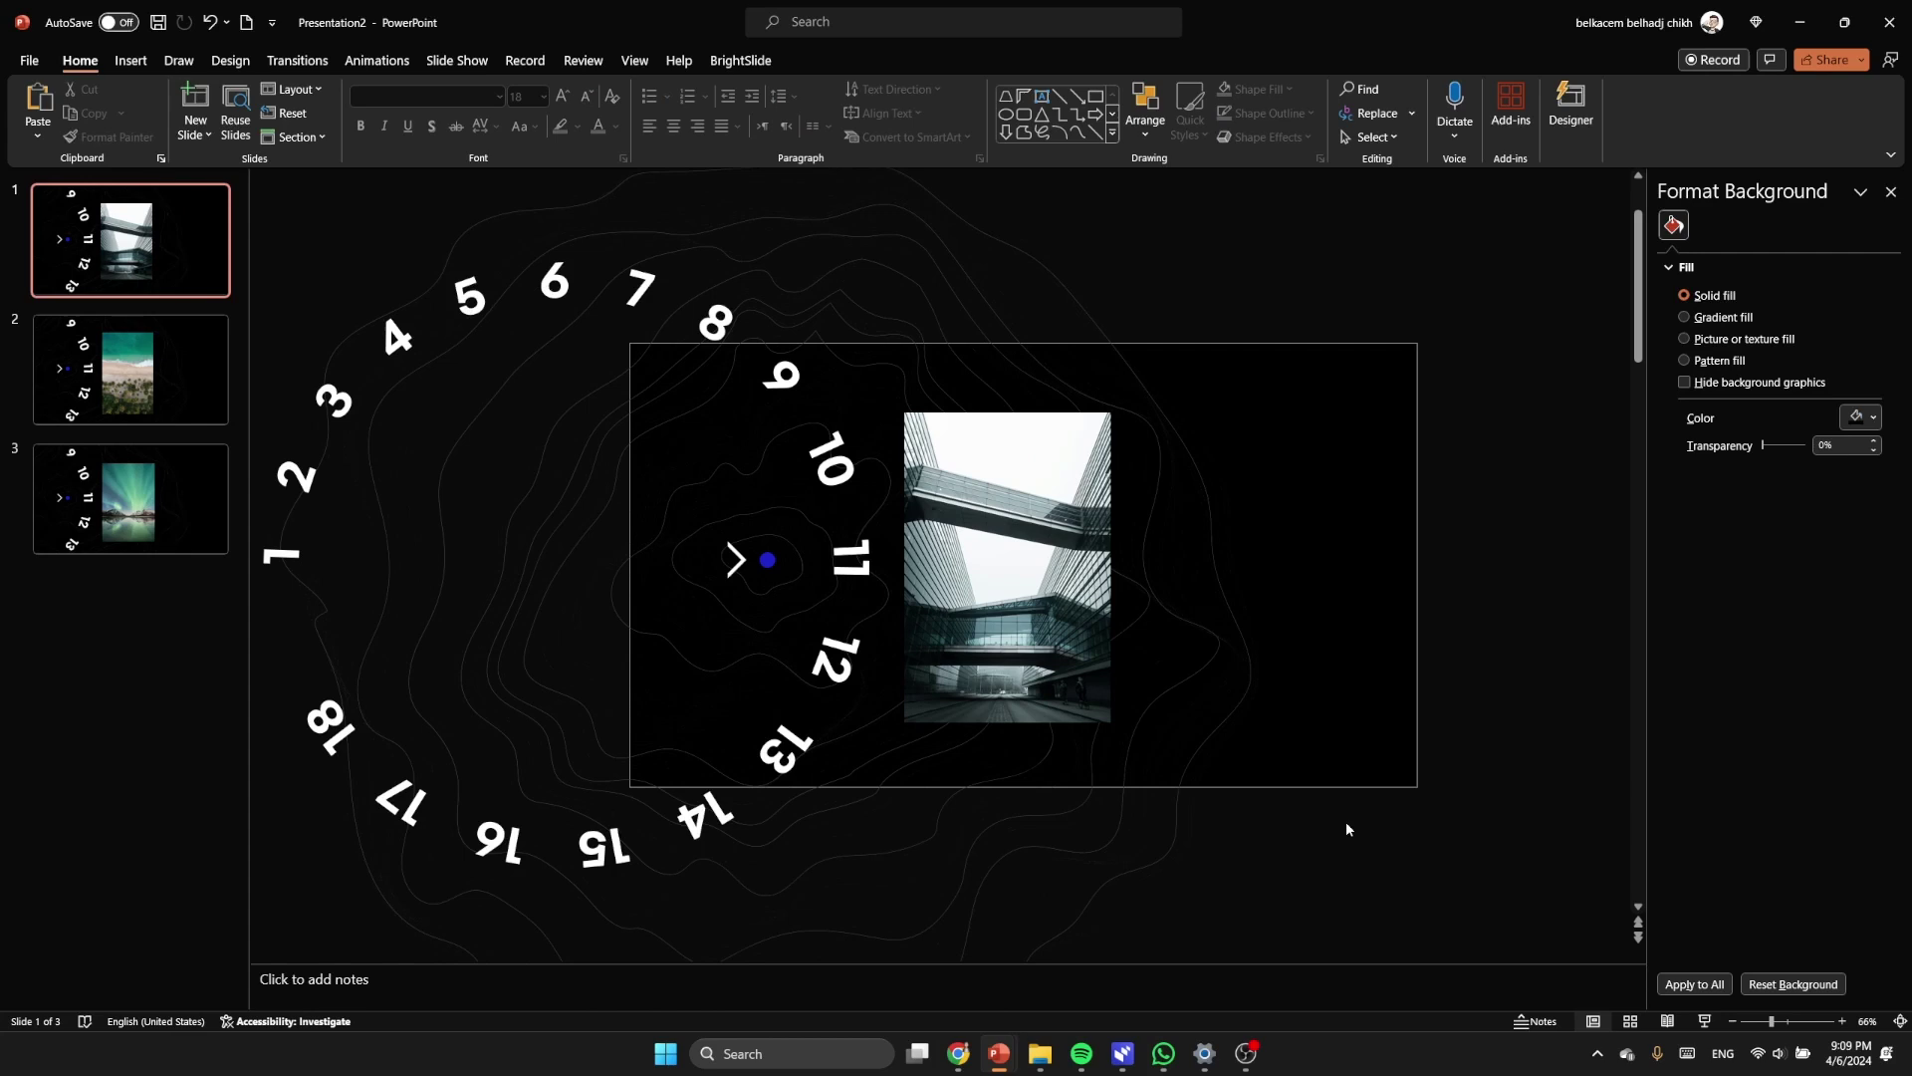
{"action": "key", "text": "ctrl+v"}
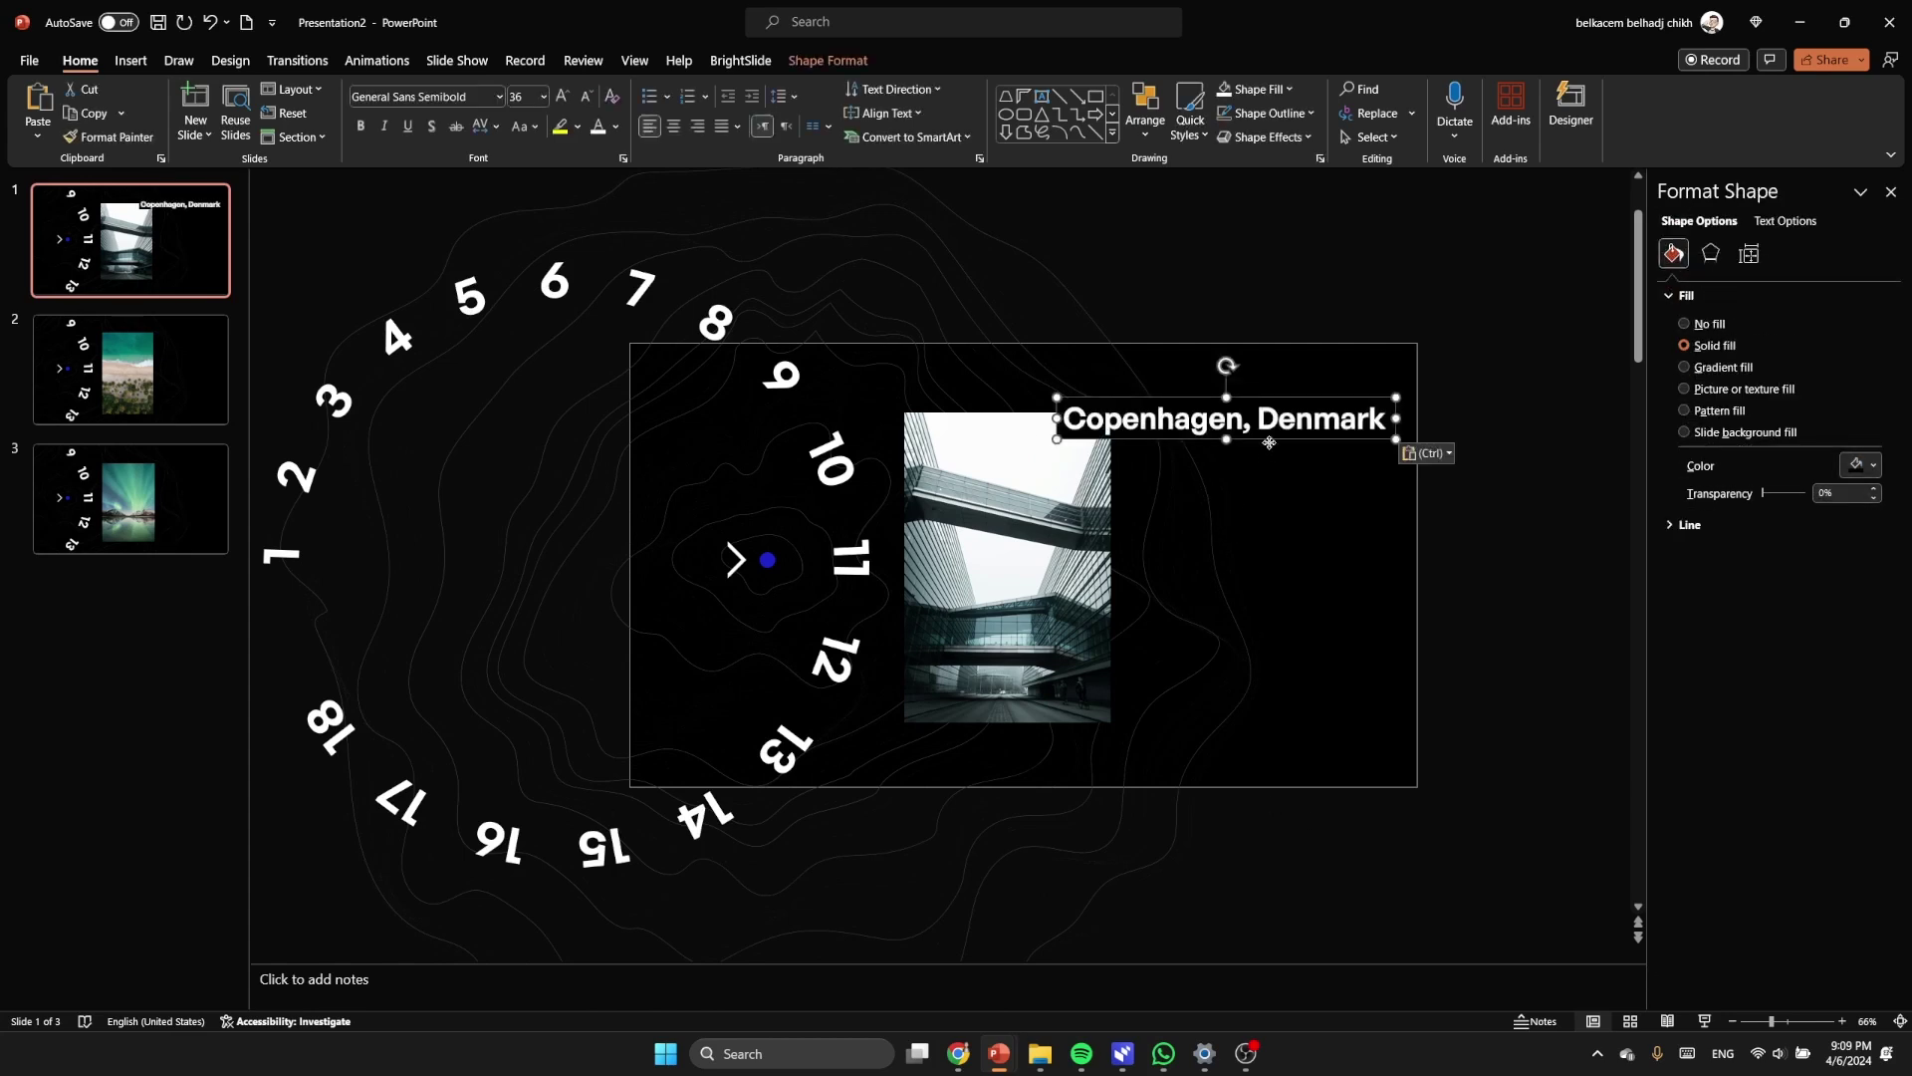
Step: Nudge the pasted Copenhagen title into place and keep its box filled black
{"action": "left_click_drag", "start_coordinate": [1269, 442], "coordinate": [1247, 456]}
{"action": "scroll", "coordinate": [1247, 457], "scroll_direction": "up", "scroll_amount": 3}
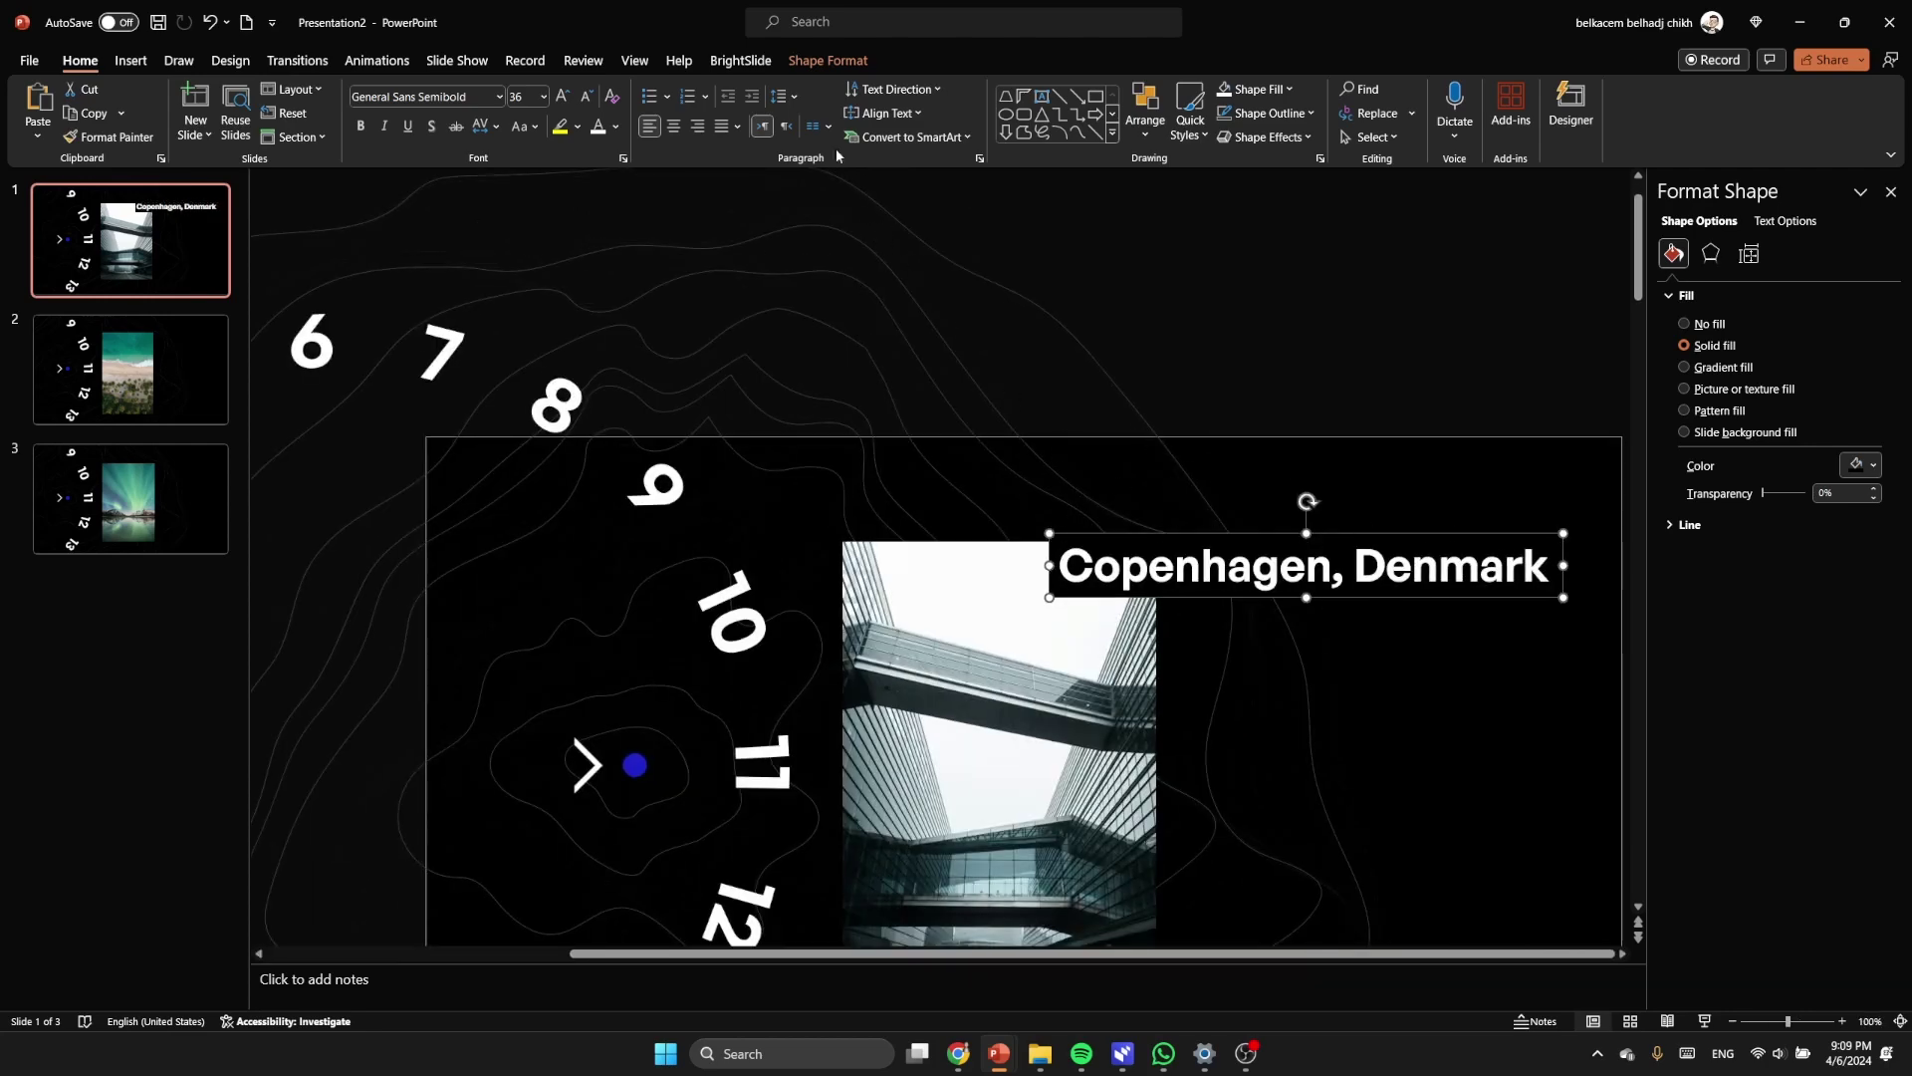
{"action": "left_click", "coordinate": [828, 62]}
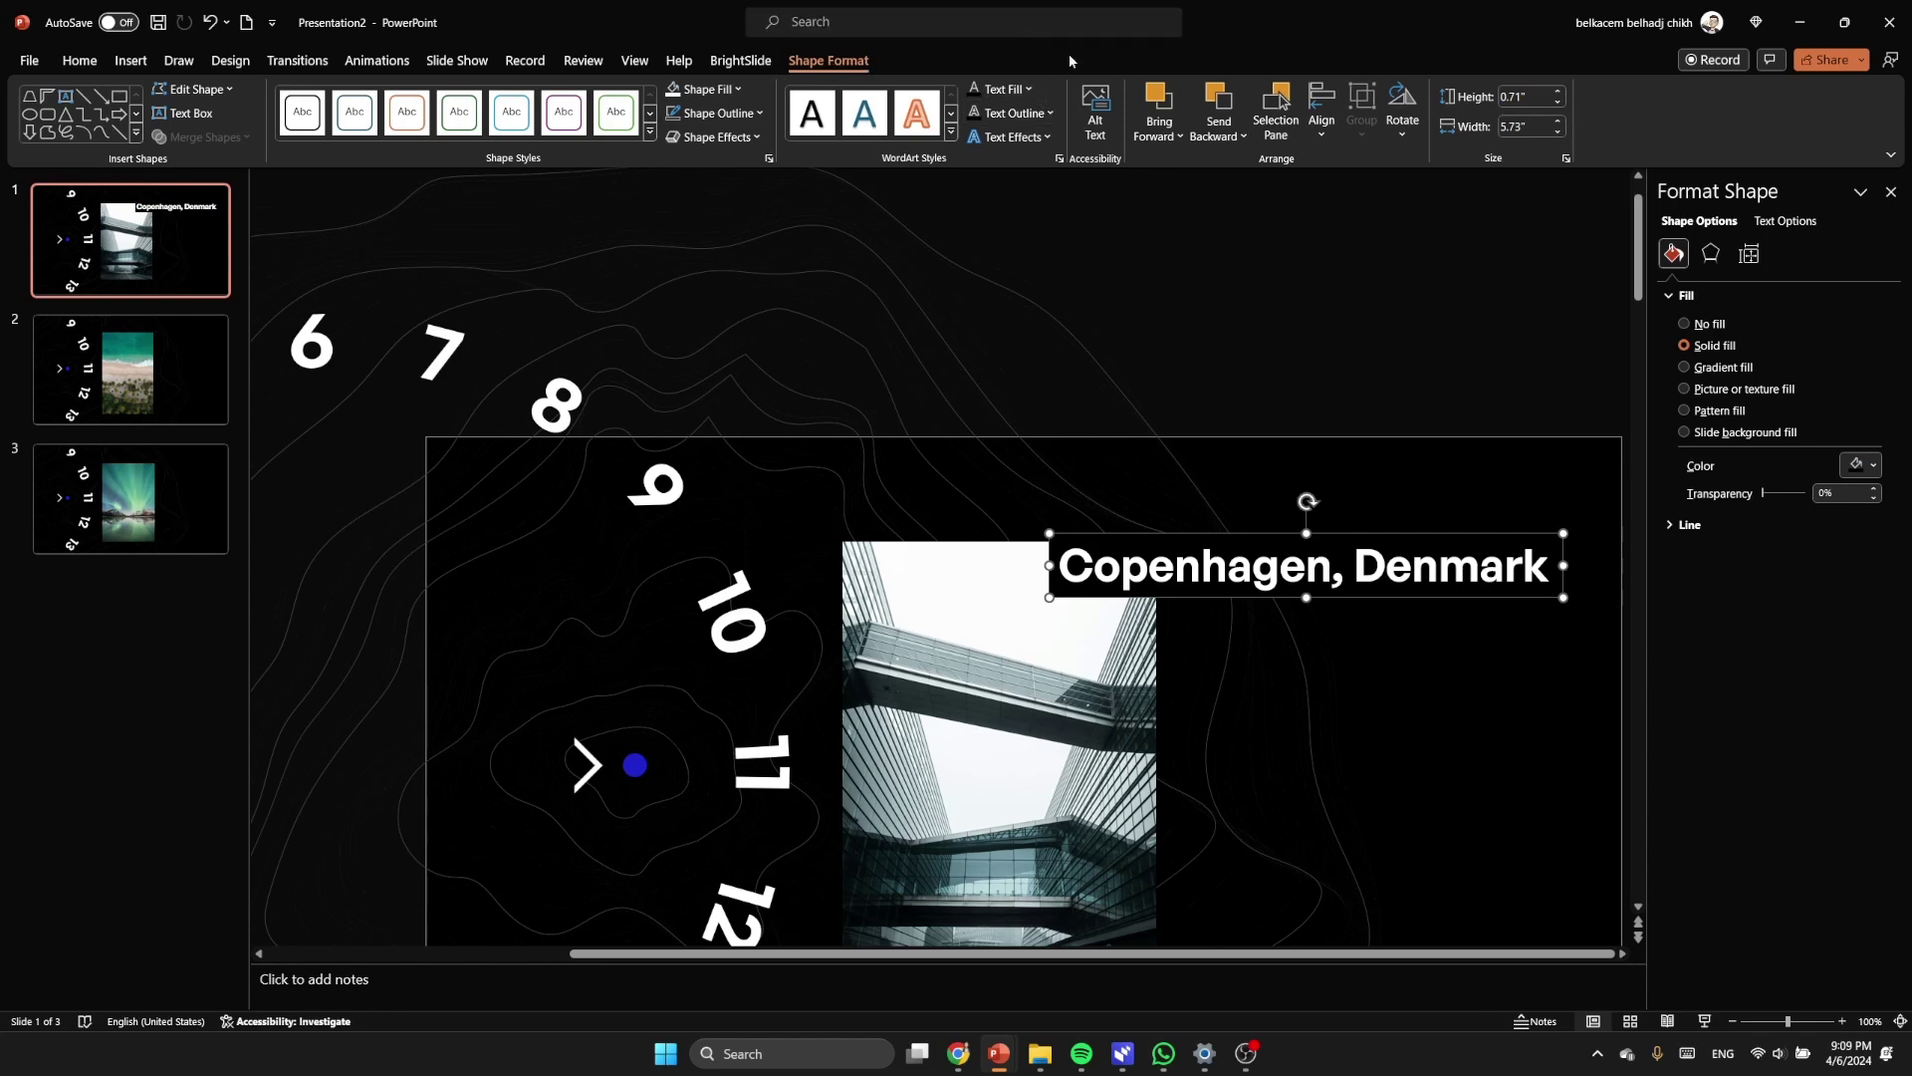
{"action": "left_click", "coordinate": [713, 92]}
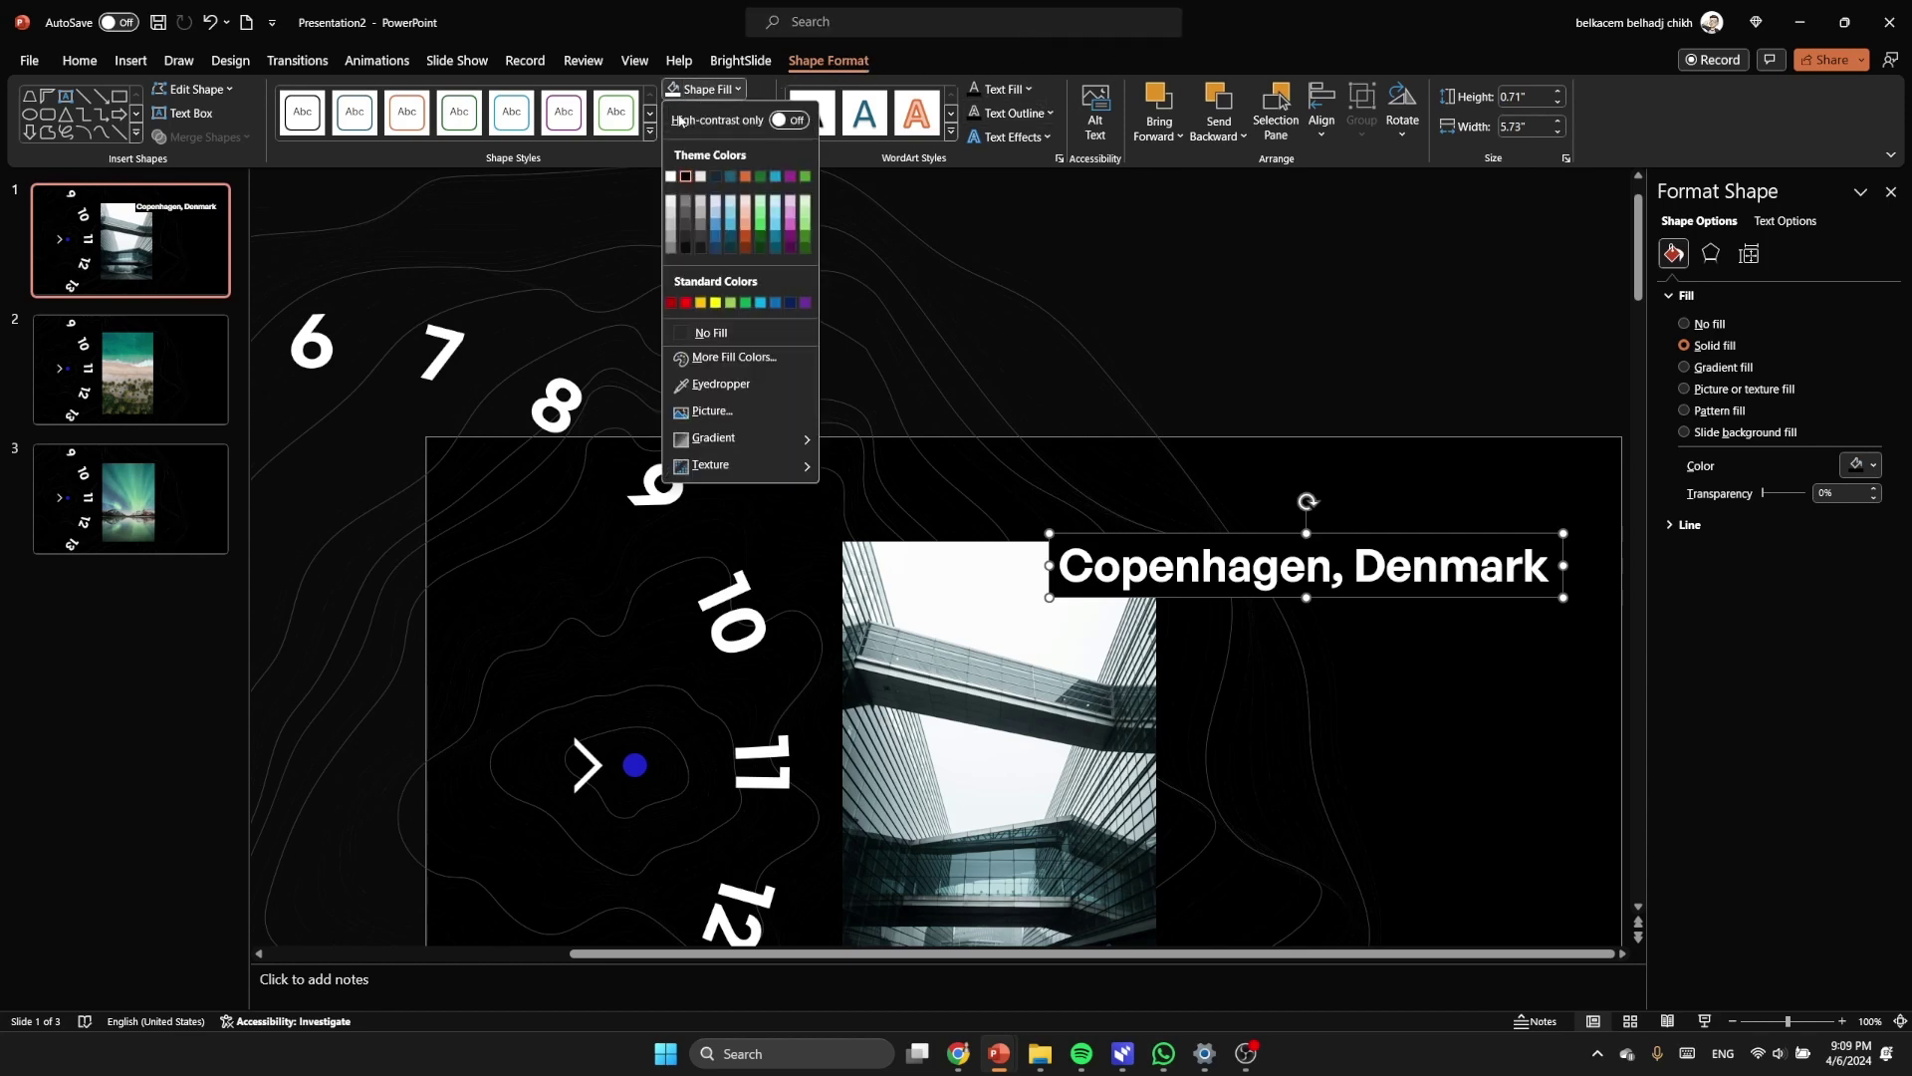
{"action": "left_click", "coordinate": [725, 335]}
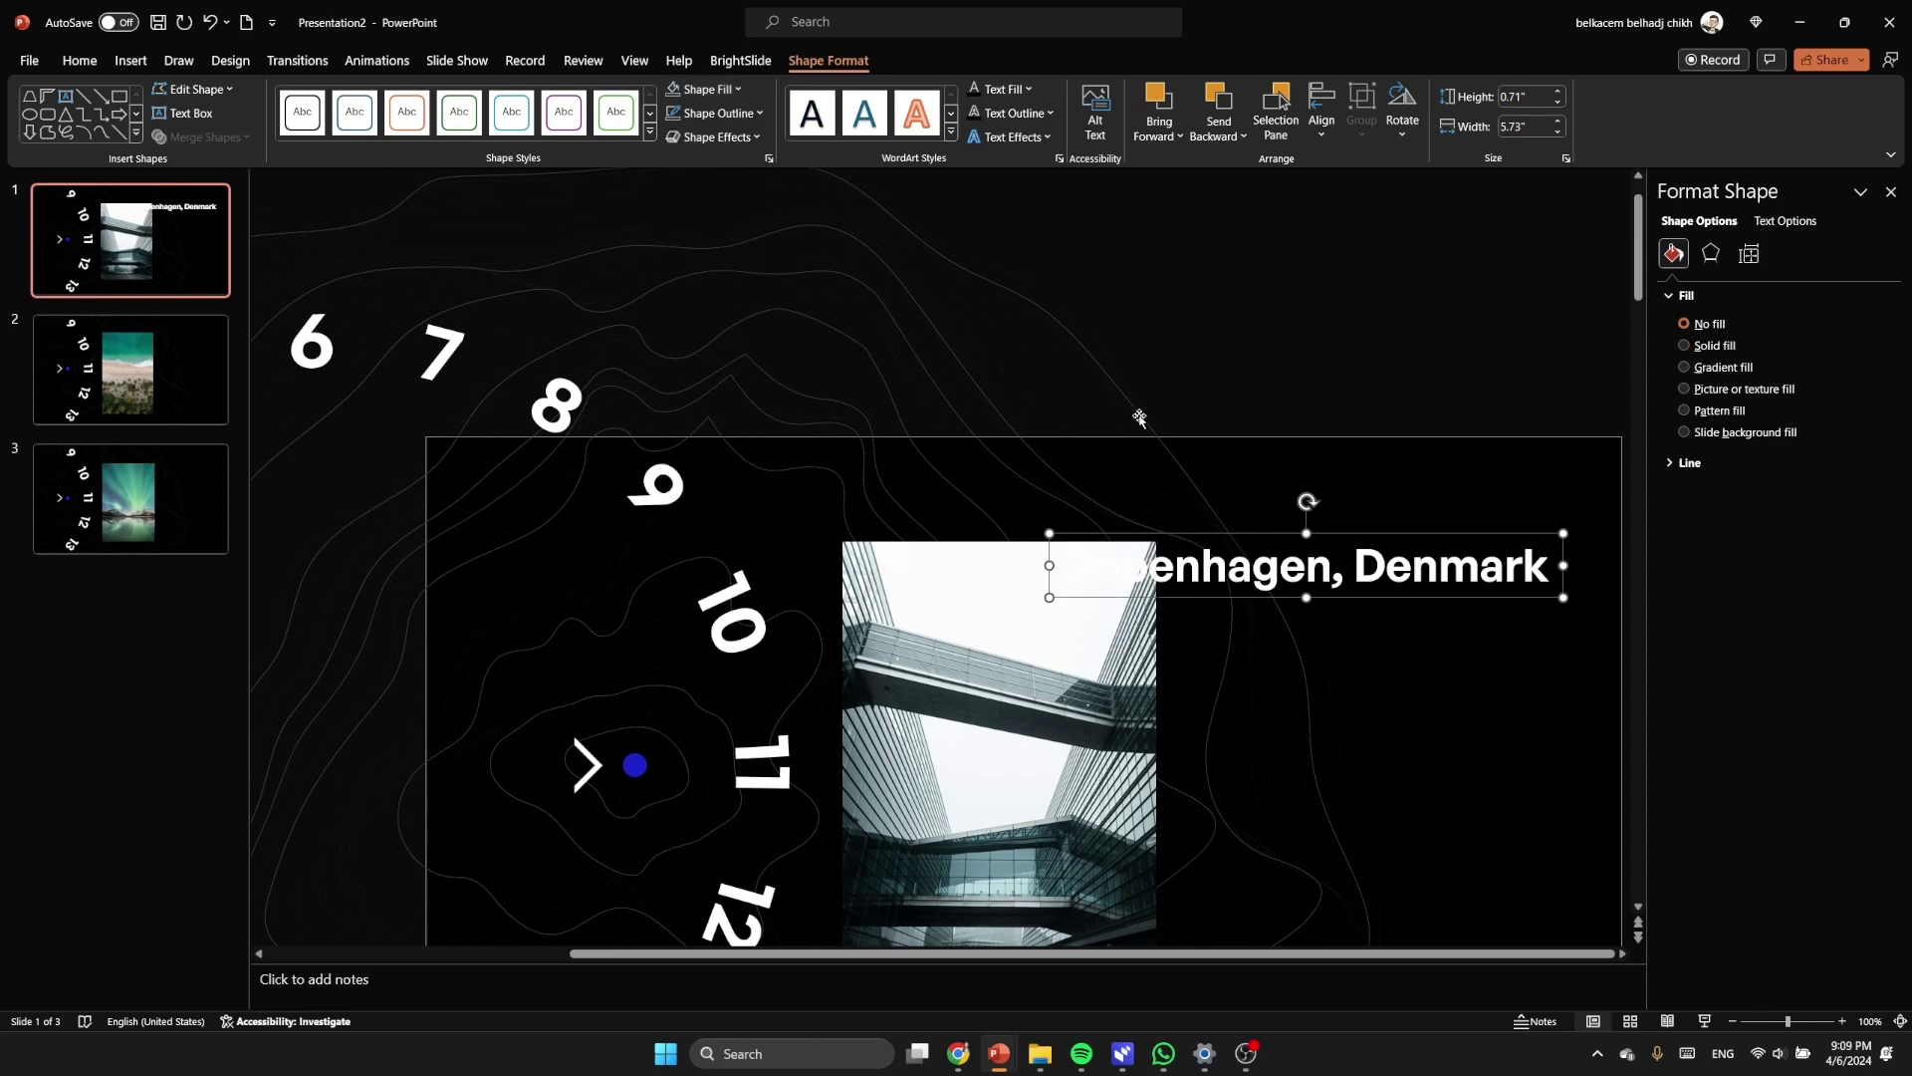
{"action": "left_click", "coordinate": [702, 90]}
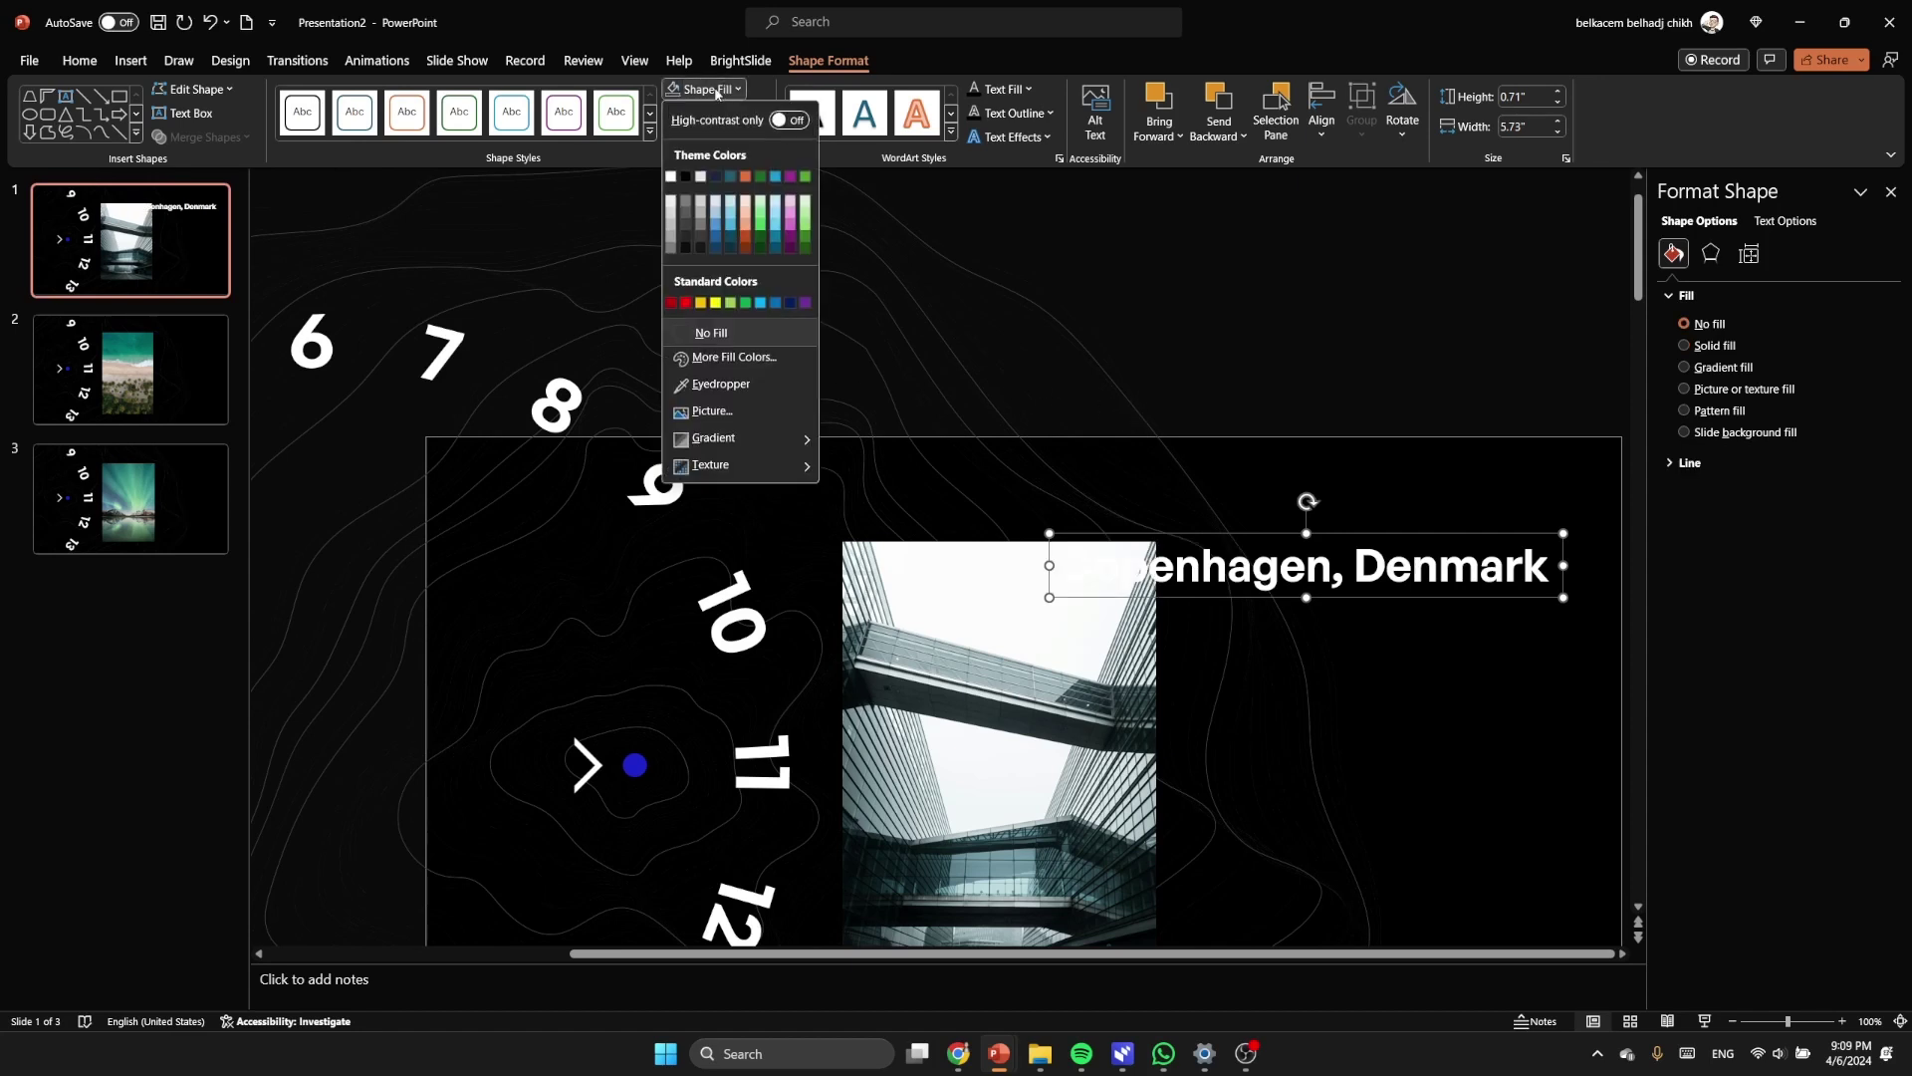
{"action": "left_click", "coordinate": [686, 177]}
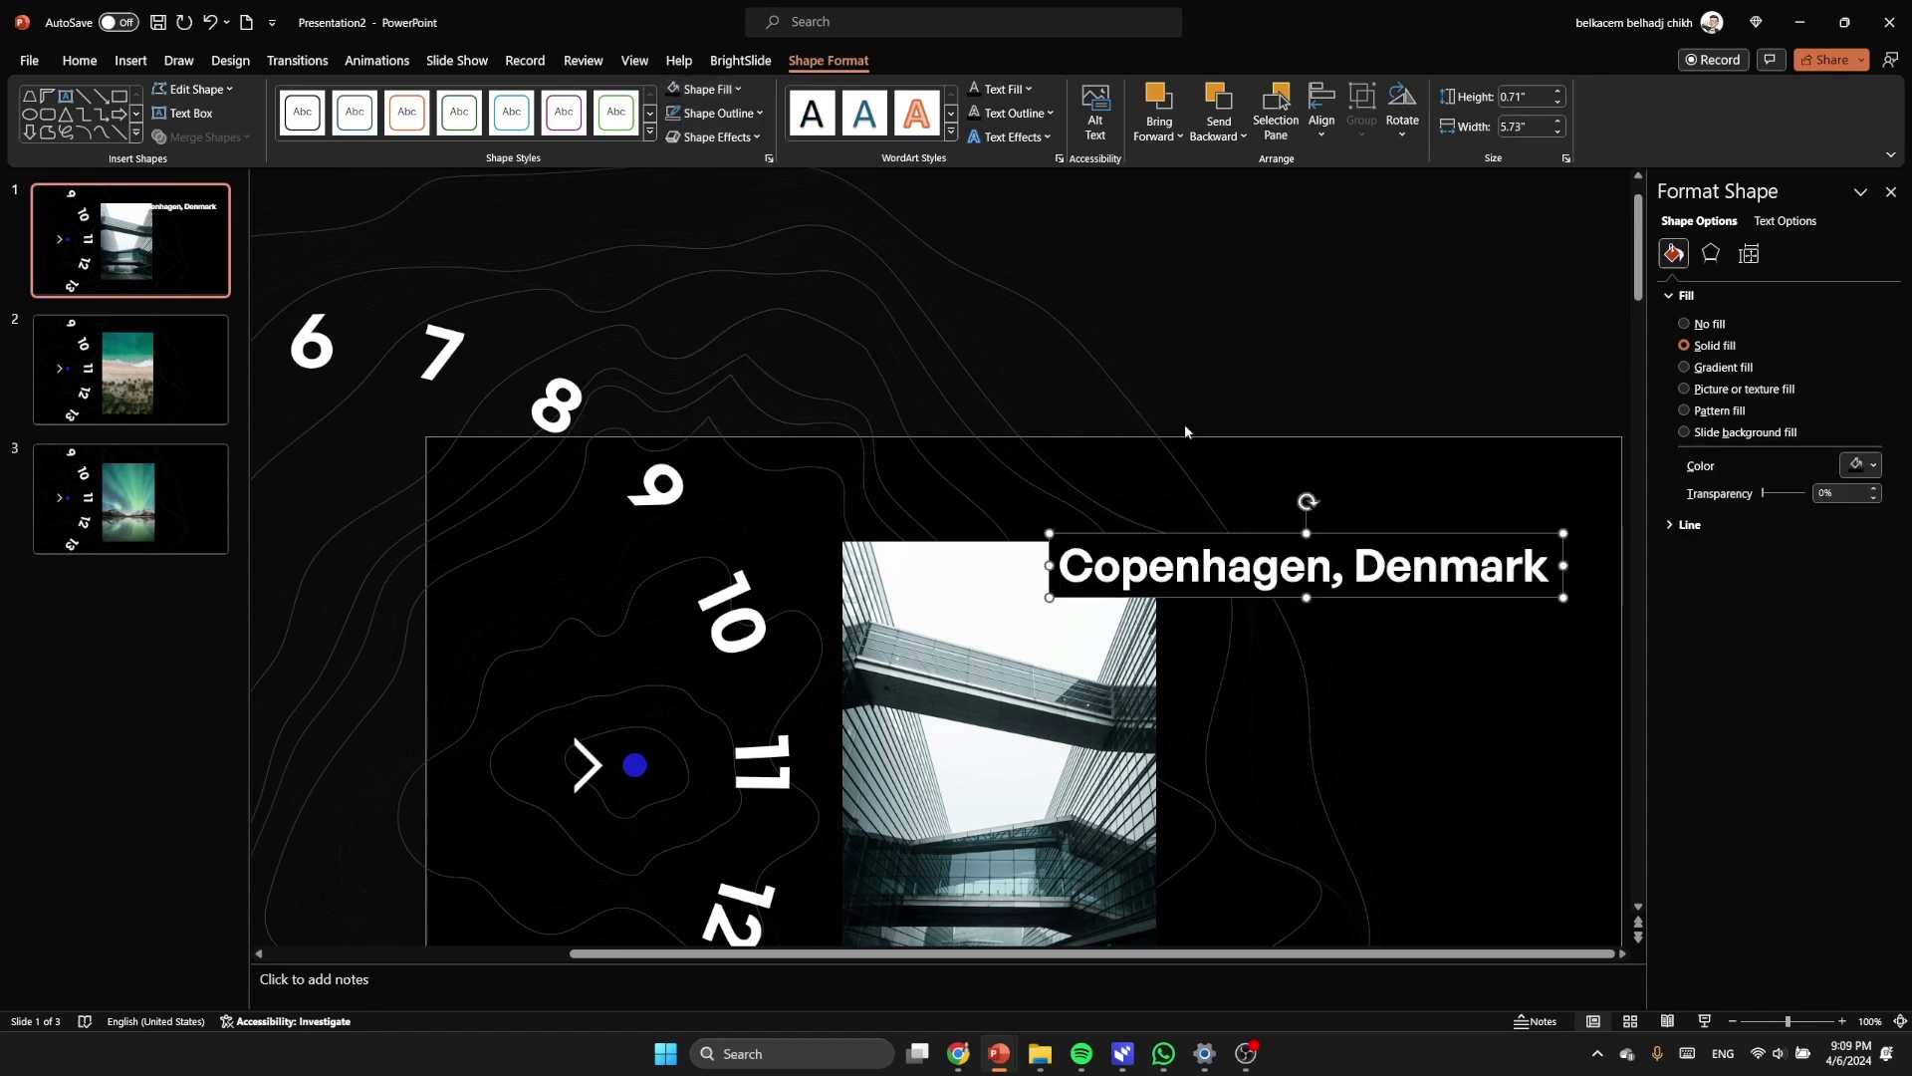
{"action": "scroll", "coordinate": [1184, 426], "scroll_direction": "down", "scroll_amount": 2}
Step: Copy the Copenhagen body text from Presentation1 and place it under the title
{"action": "mouse_move", "coordinate": [999, 1053]}
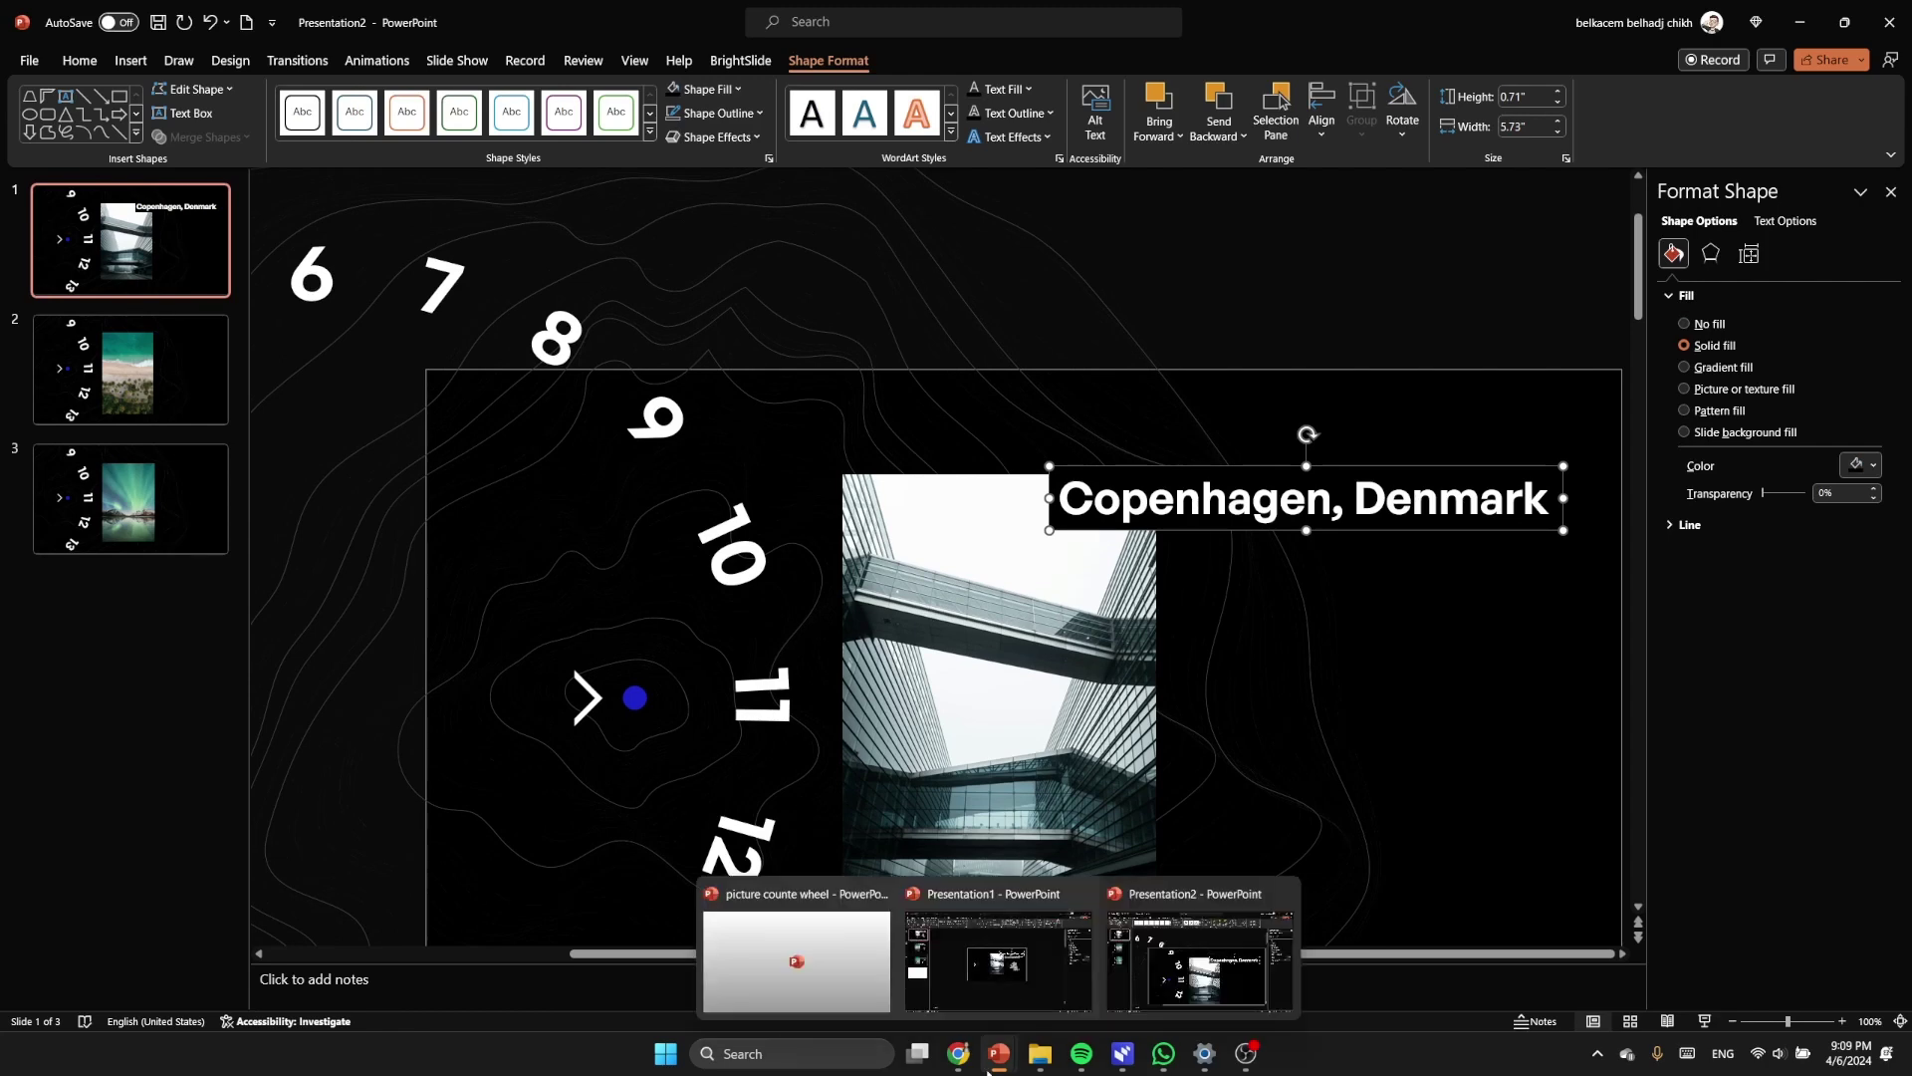
{"action": "left_click", "coordinate": [1038, 977]}
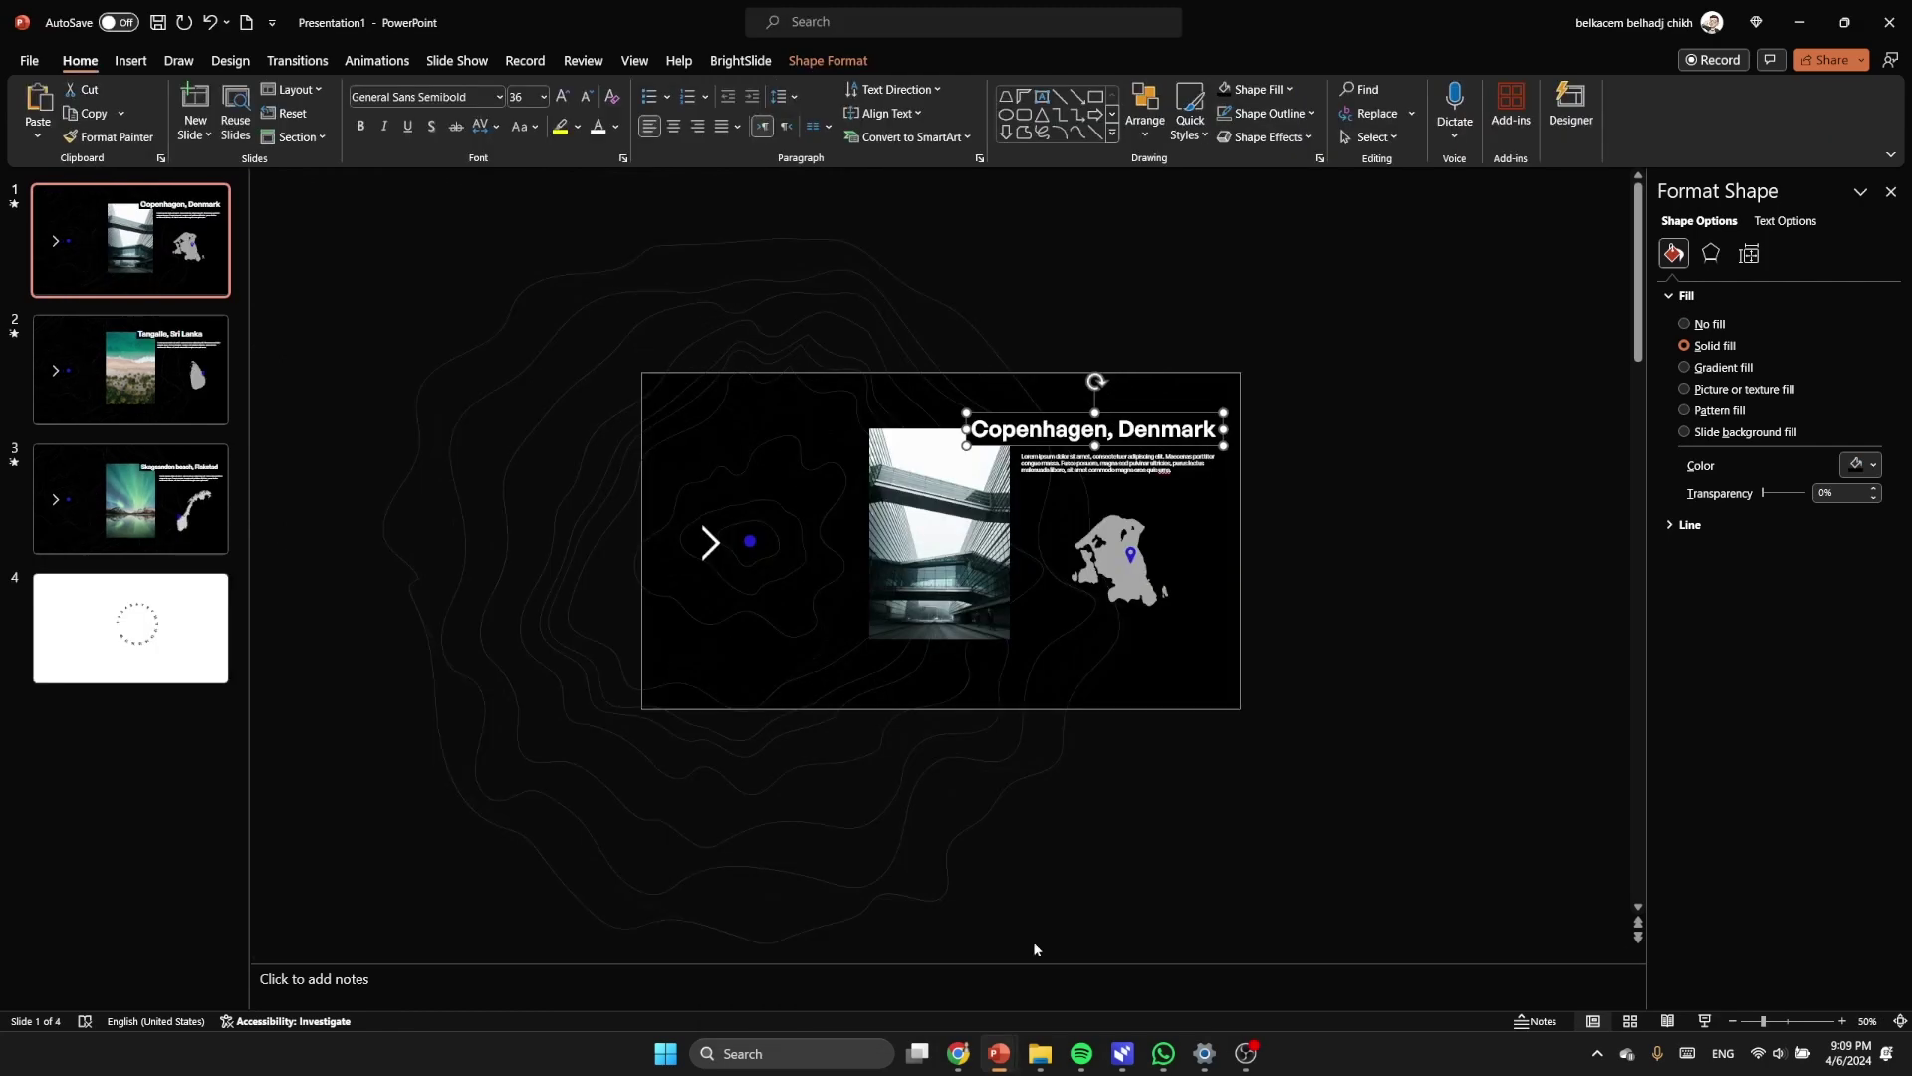
{"action": "left_click", "coordinate": [1099, 465]}
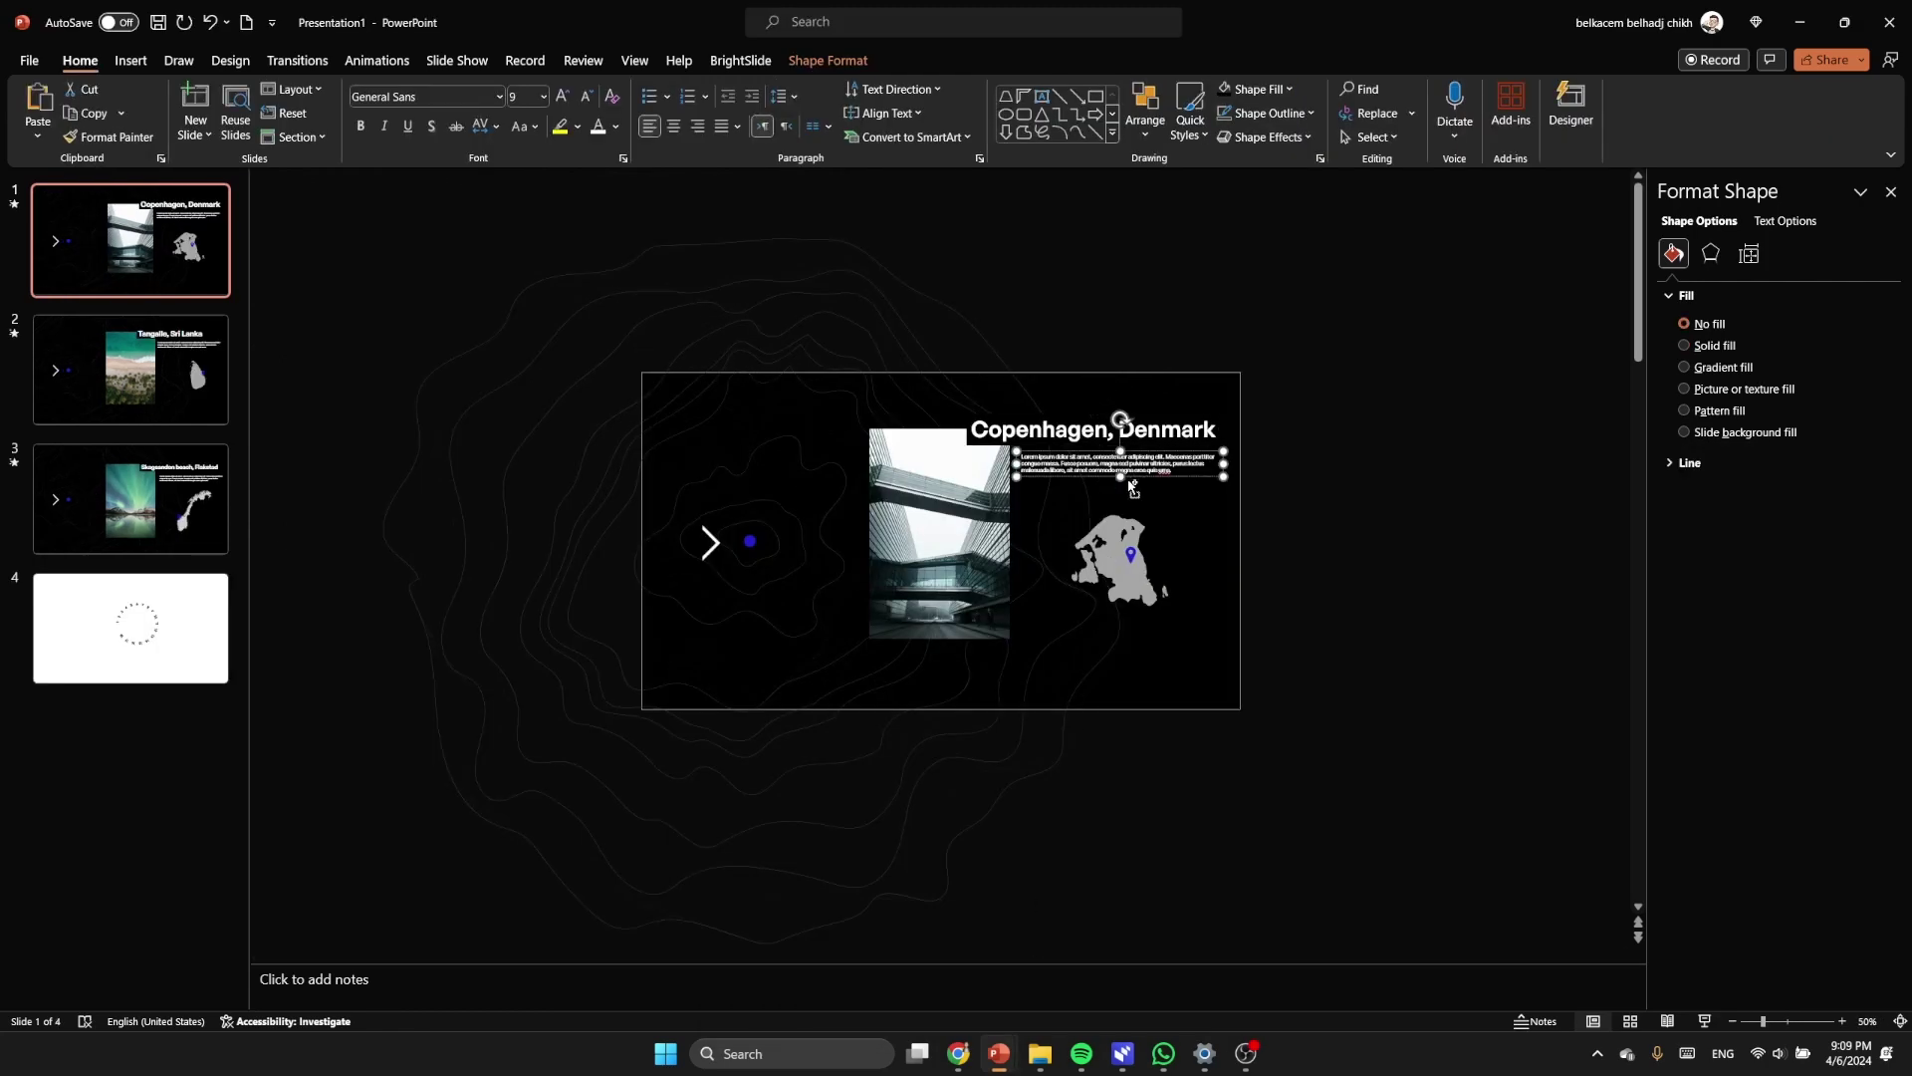
{"action": "mouse_move", "coordinate": [999, 1053]}
{"action": "left_click", "coordinate": [1169, 975]}
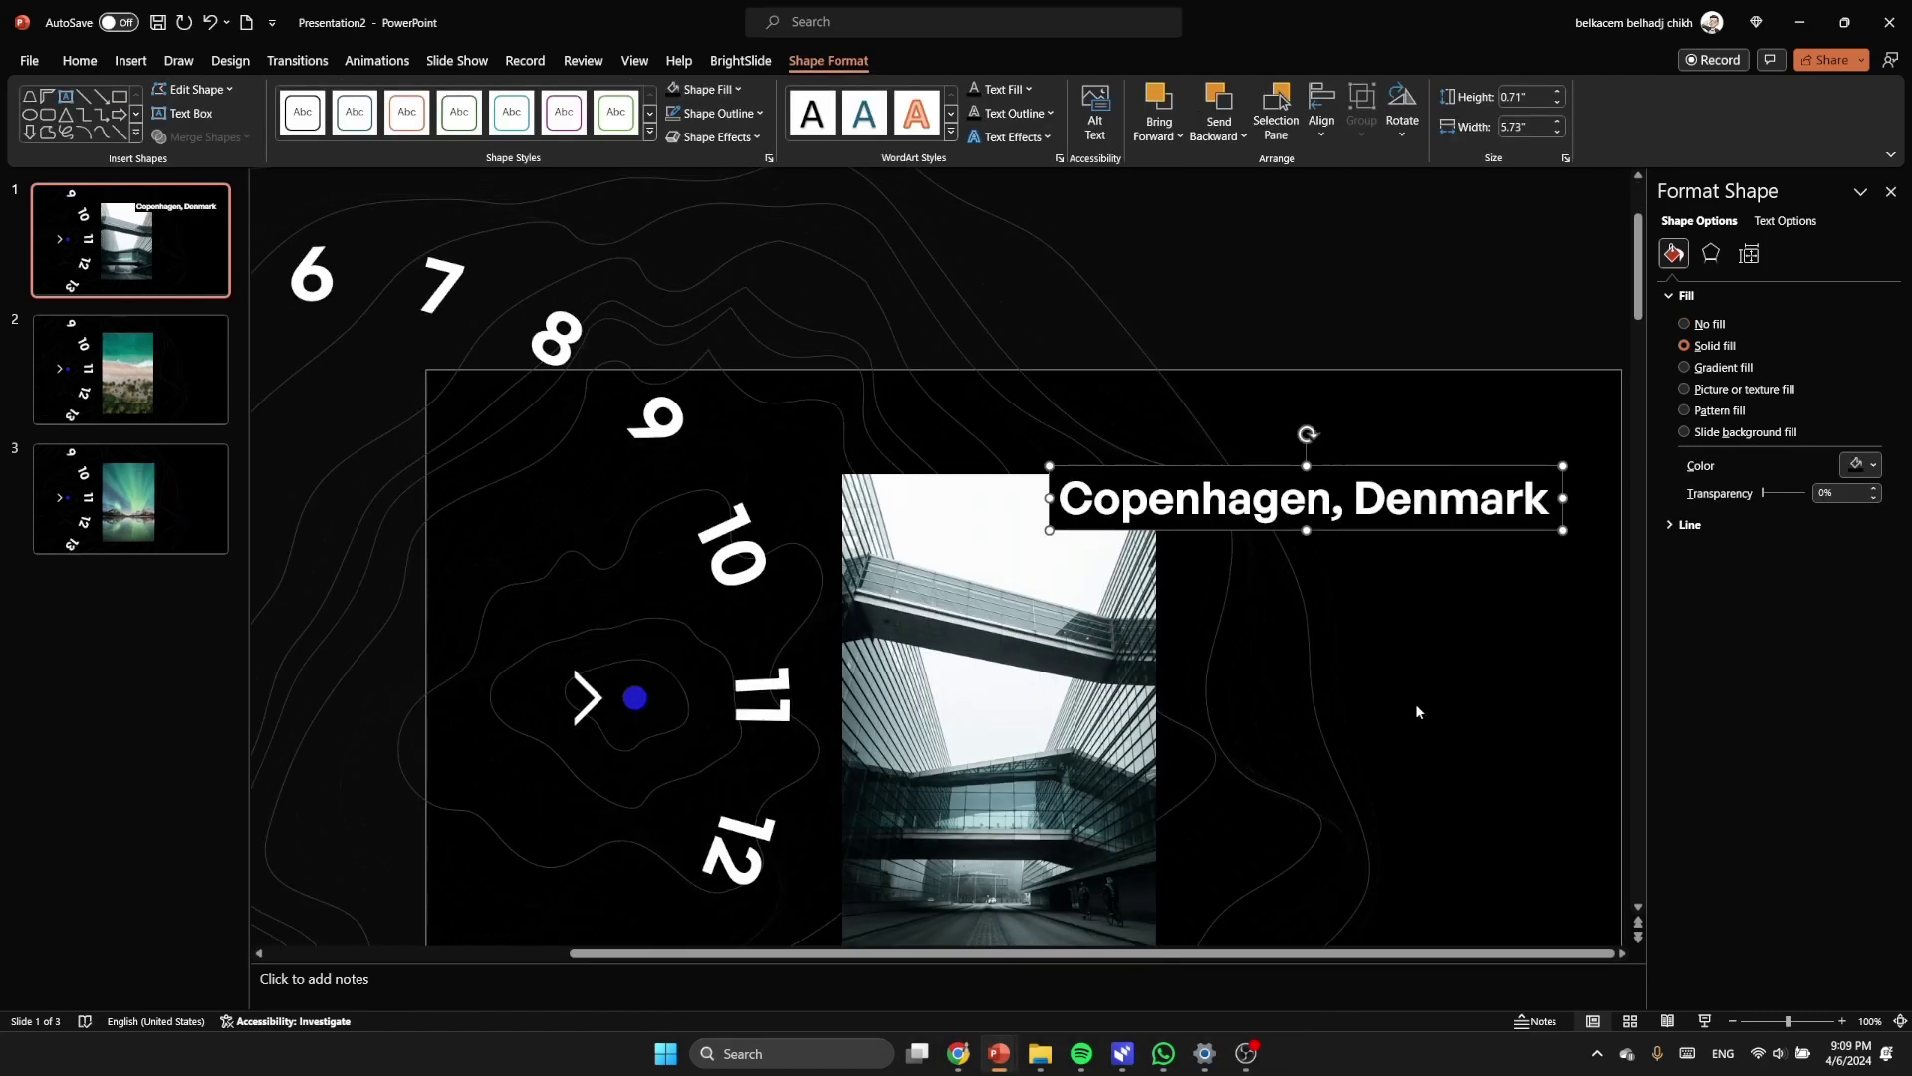
{"action": "scroll", "coordinate": [1344, 667], "scroll_direction": "down", "scroll_amount": 3}
{"action": "left_click", "coordinate": [1525, 645]}
{"action": "key", "text": "ctrl+v"}
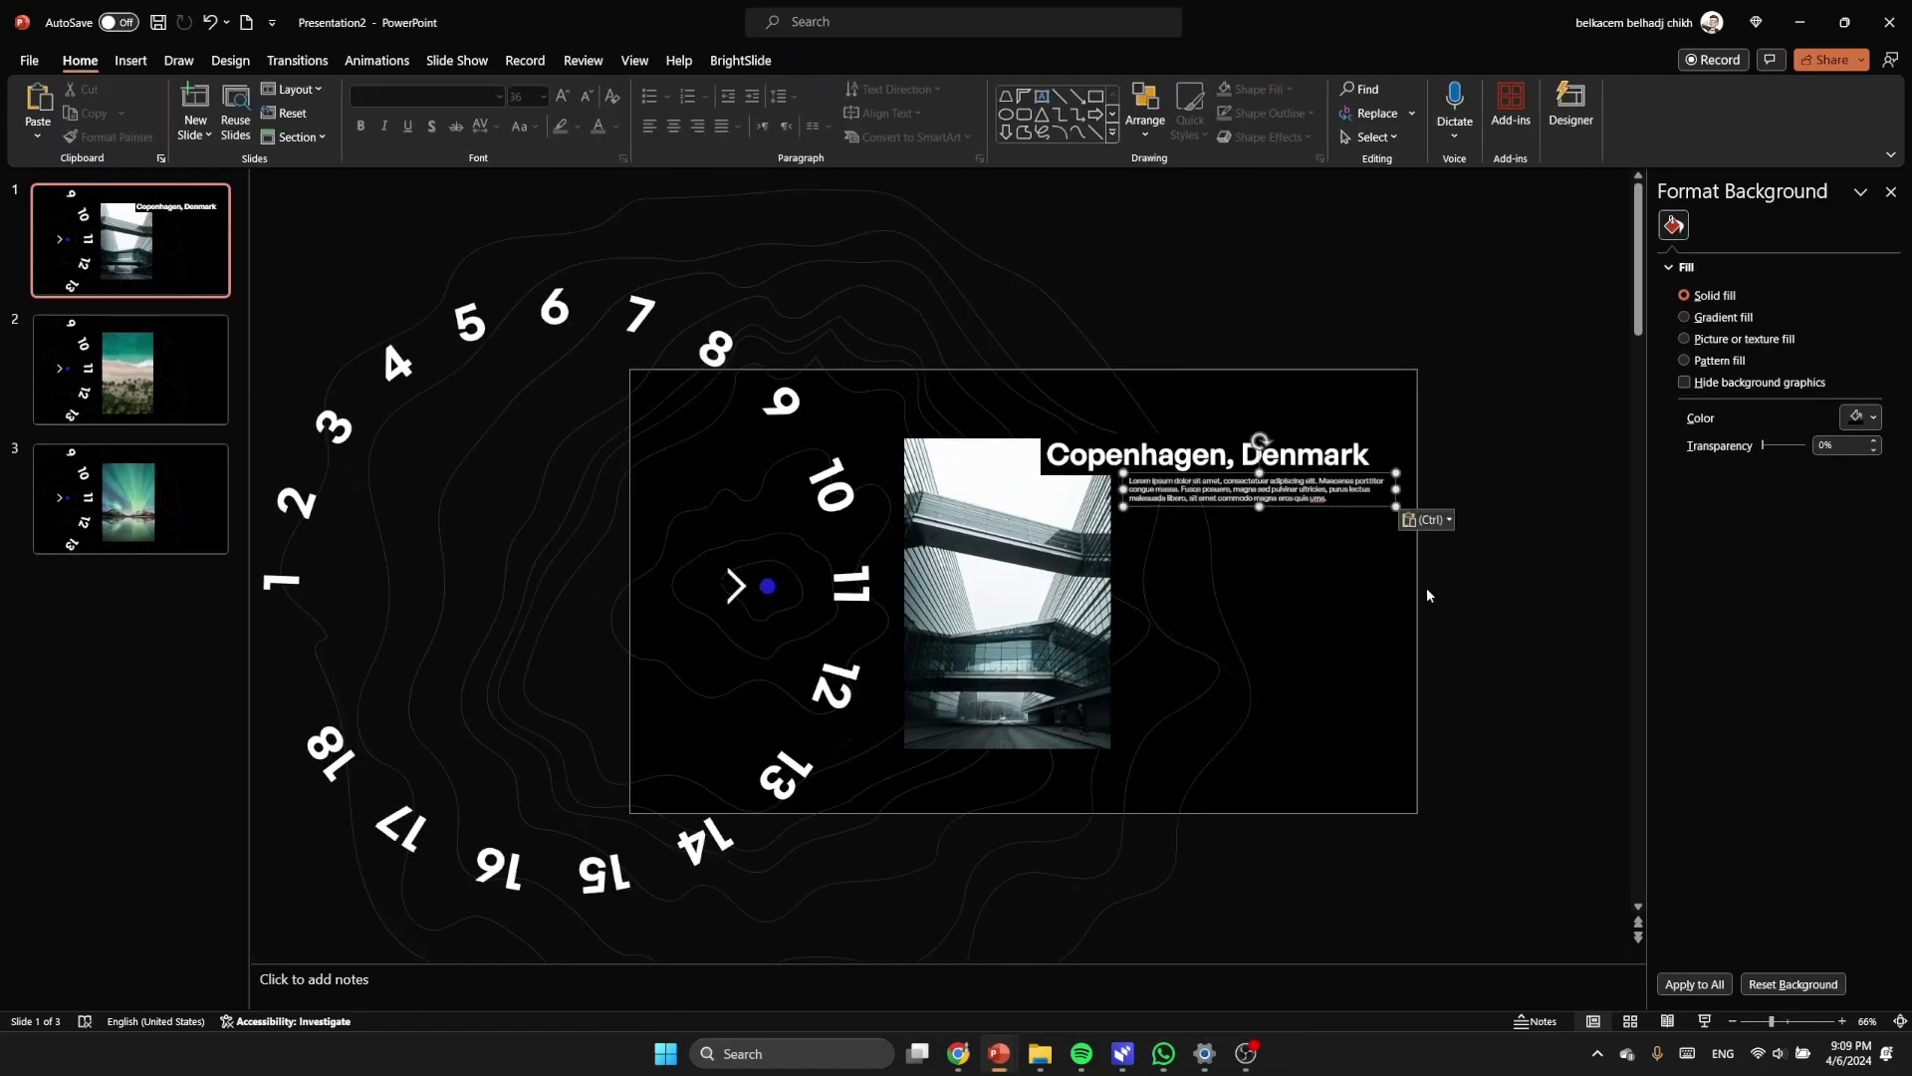
{"action": "left_click_drag", "start_coordinate": [1291, 506], "coordinate": [1288, 519]}
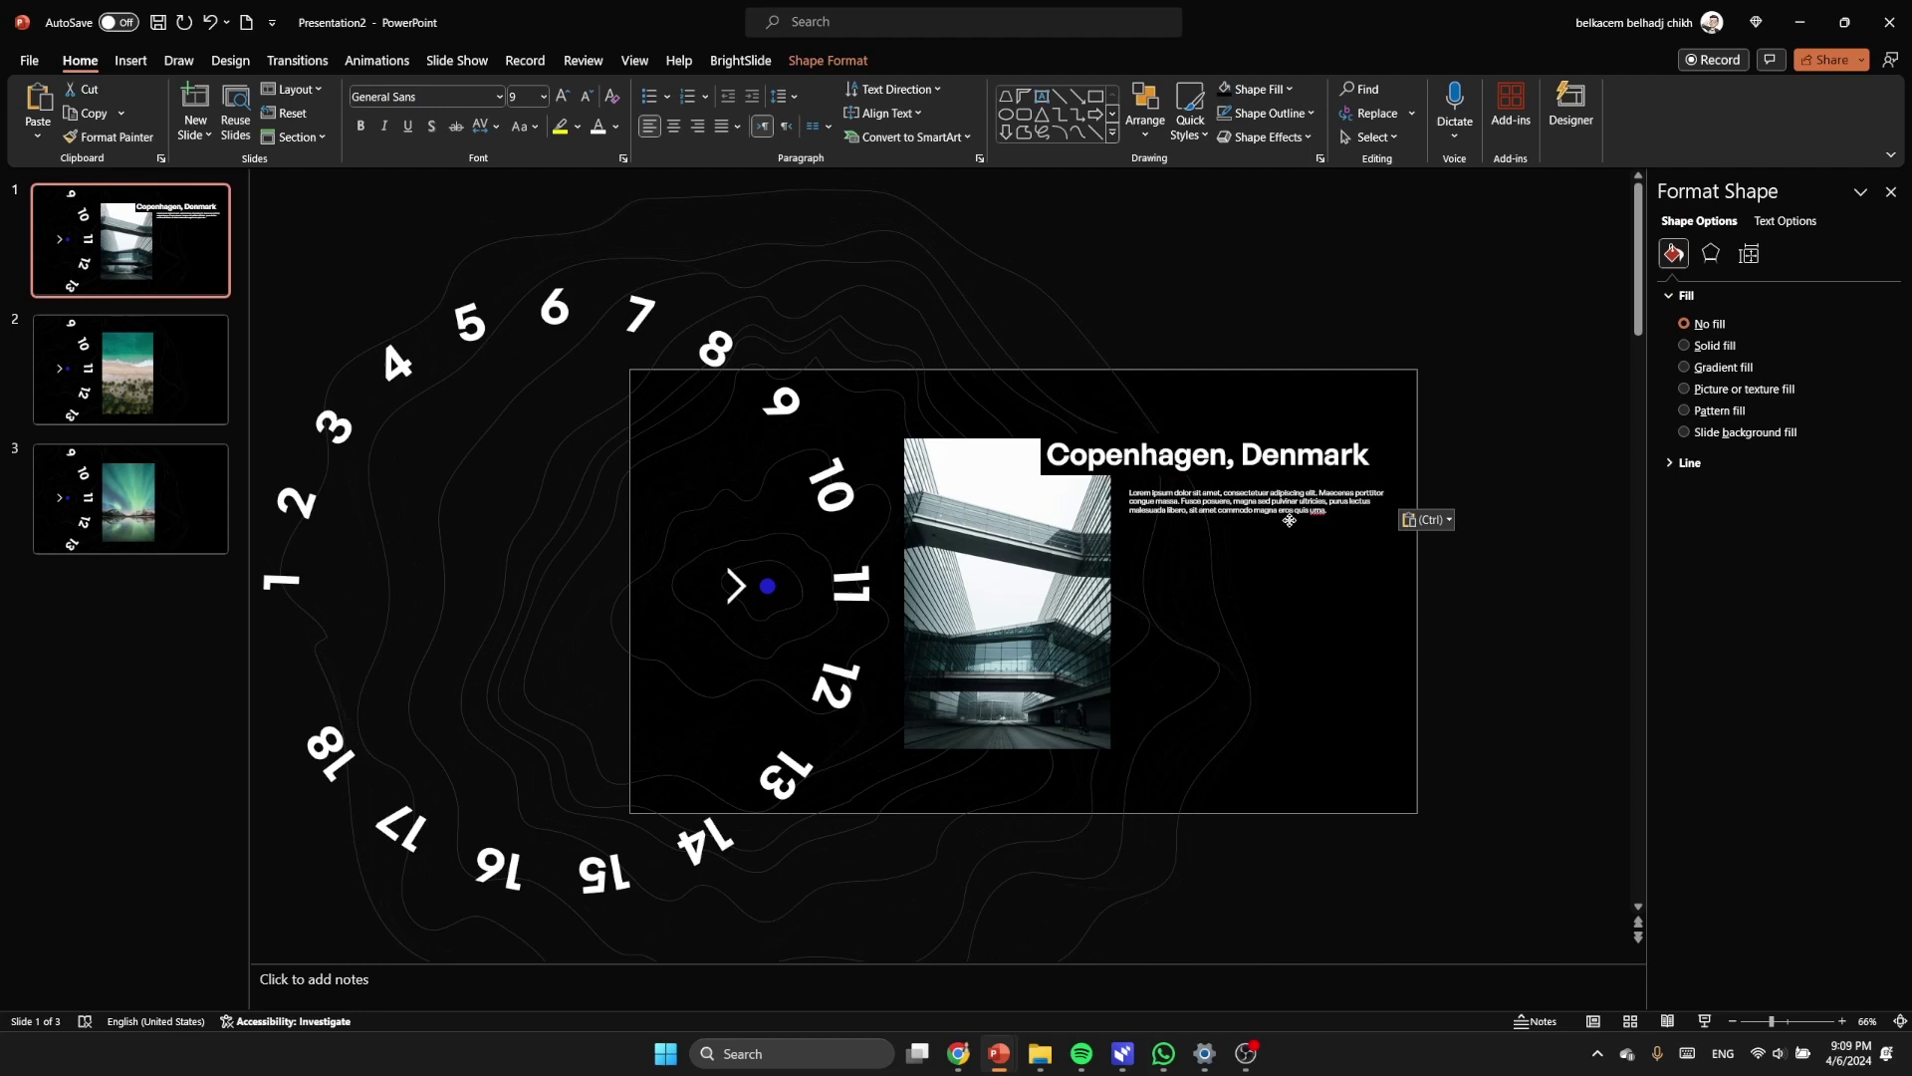
{"action": "left_click", "coordinate": [1515, 485]}
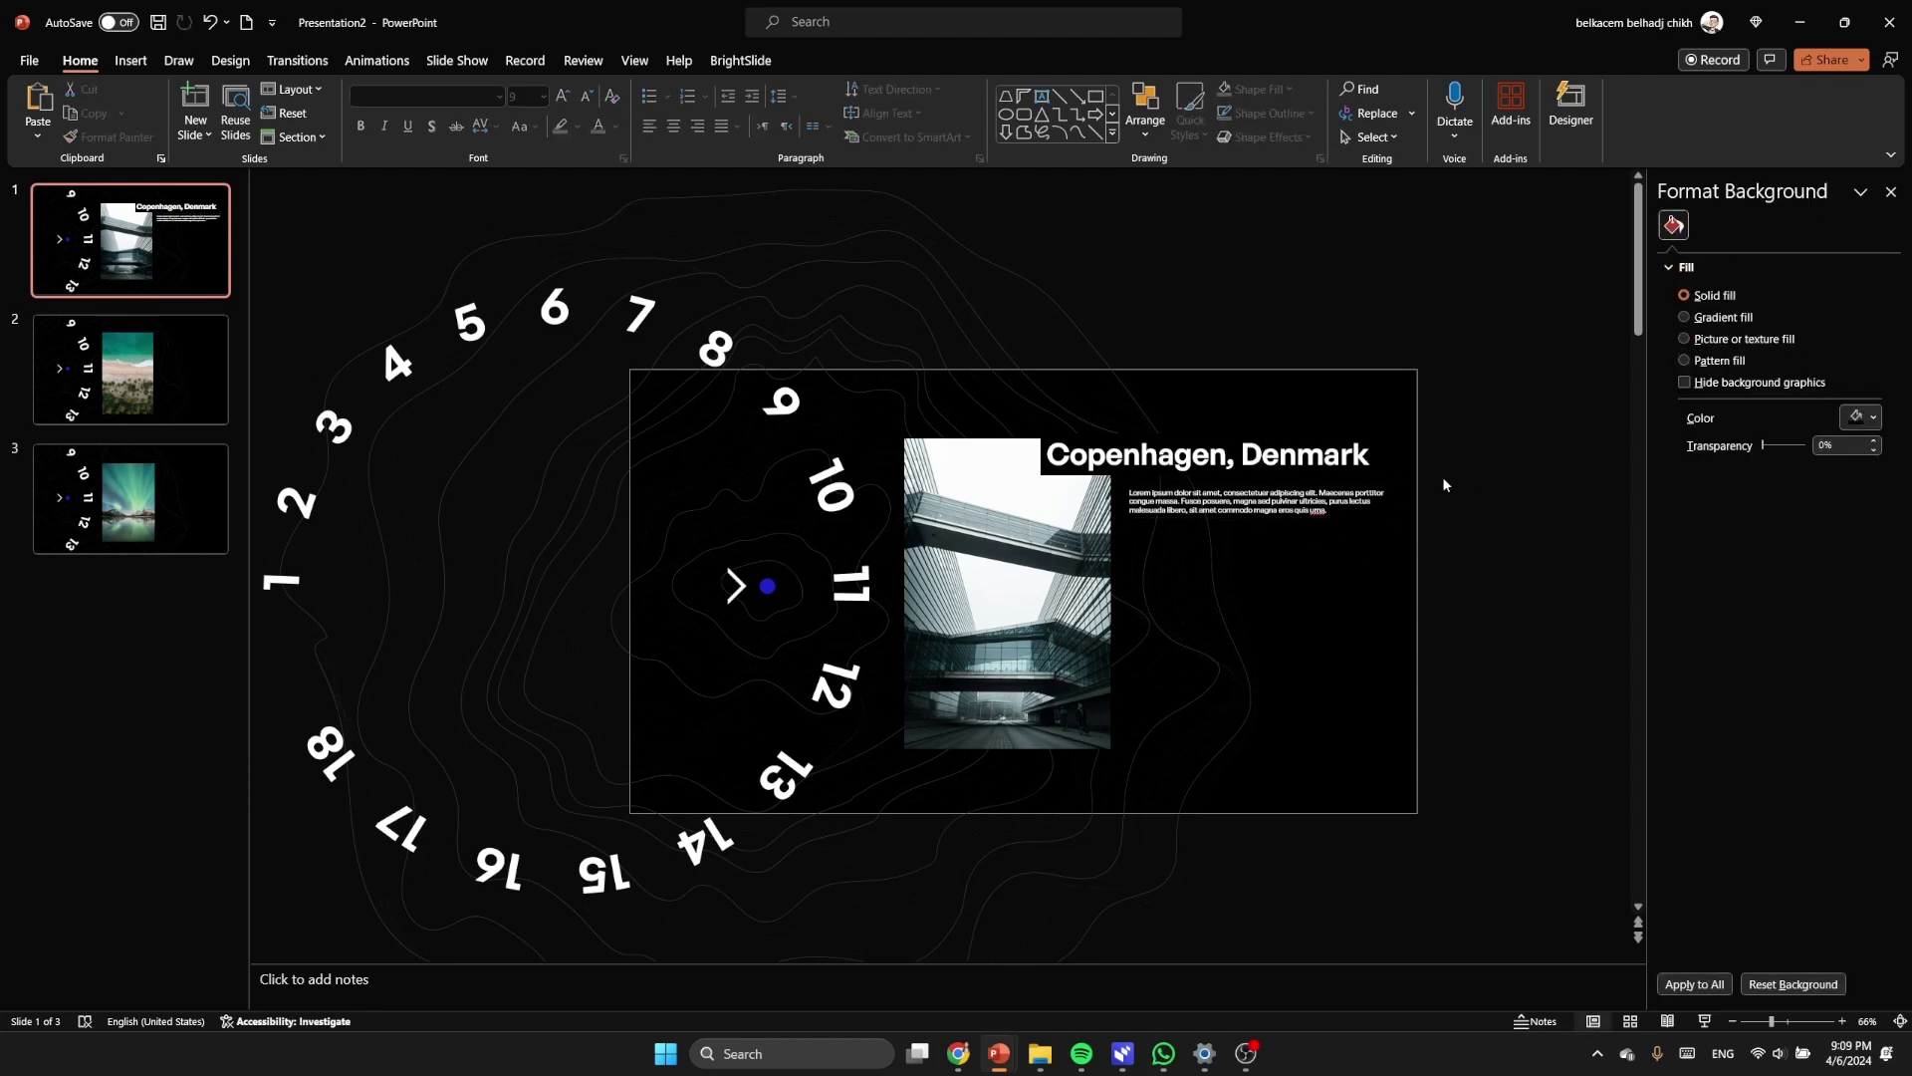
Step: Copy the 'Tangalle, Sri Lanka' title and body text onto the beach slide
{"action": "left_click", "coordinate": [998, 1053]}
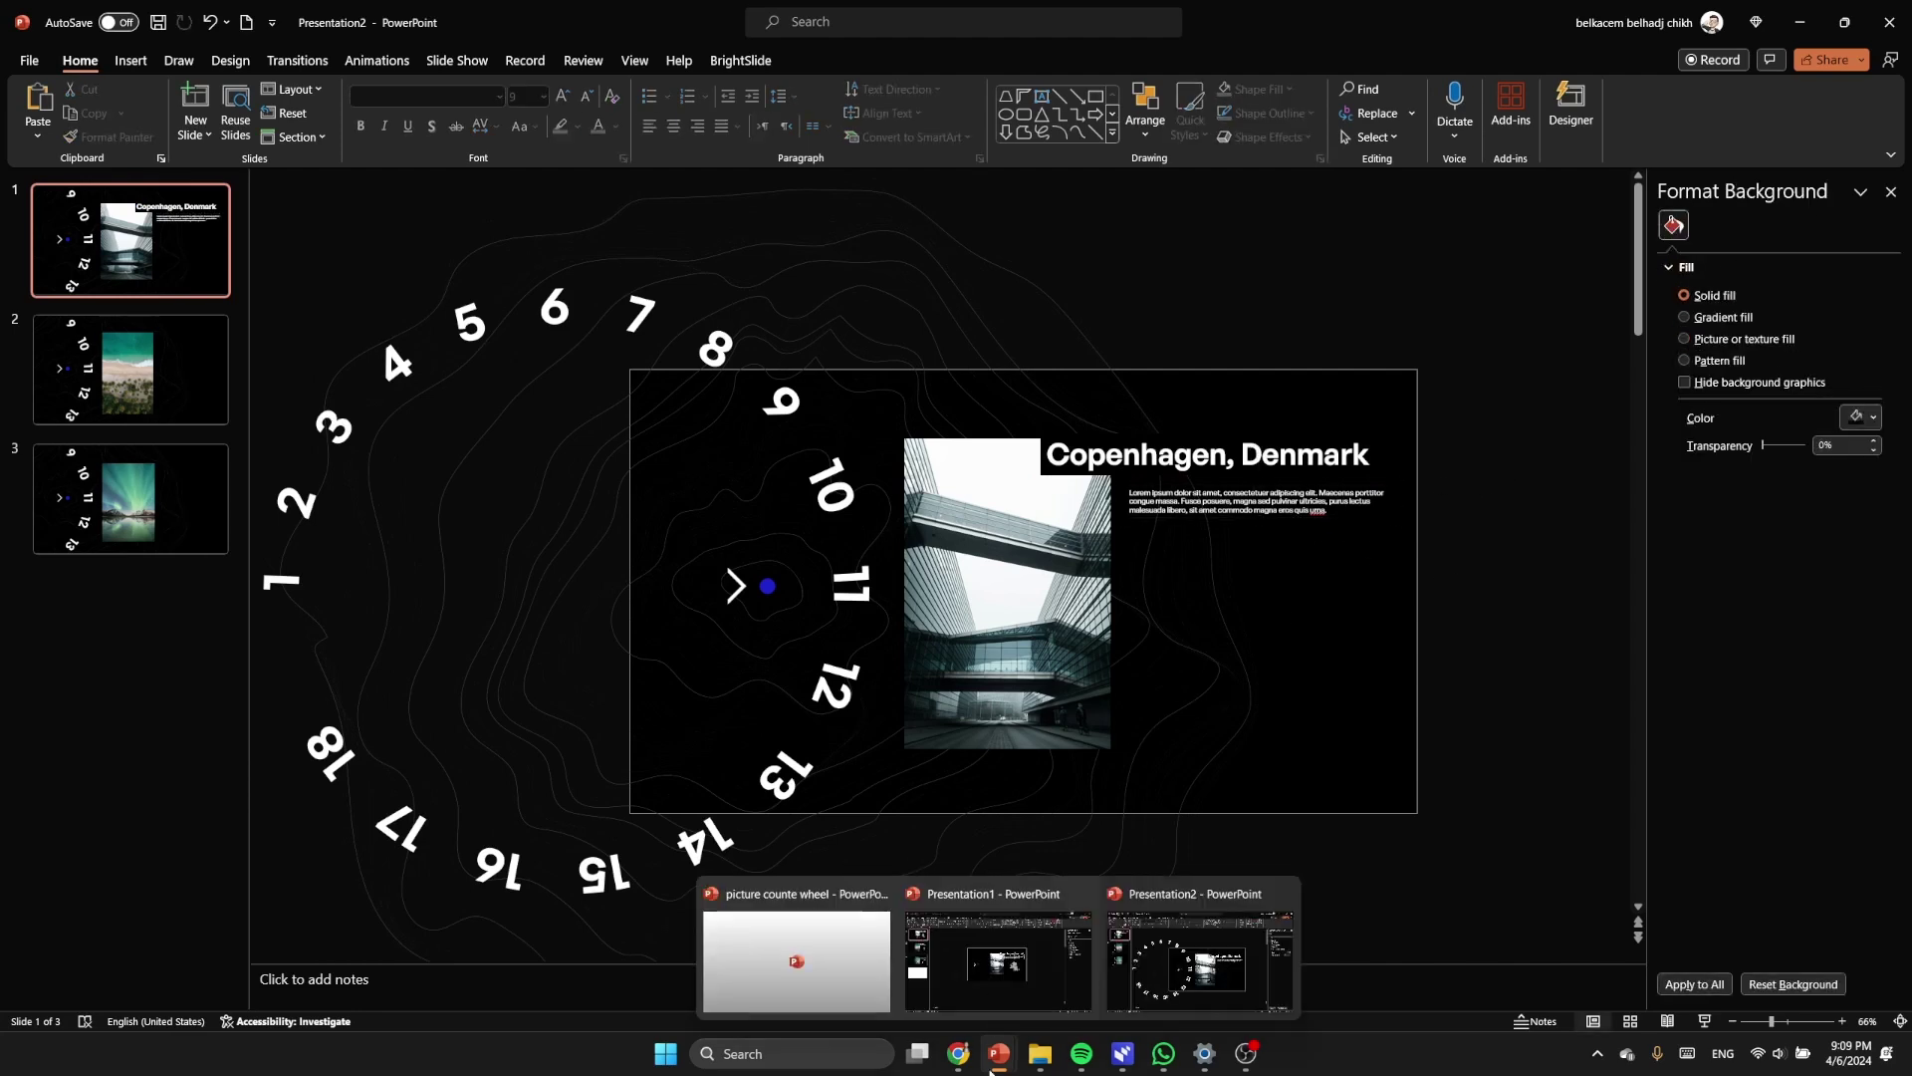
{"action": "left_click", "coordinate": [962, 980]}
{"action": "left_click", "coordinate": [180, 390]}
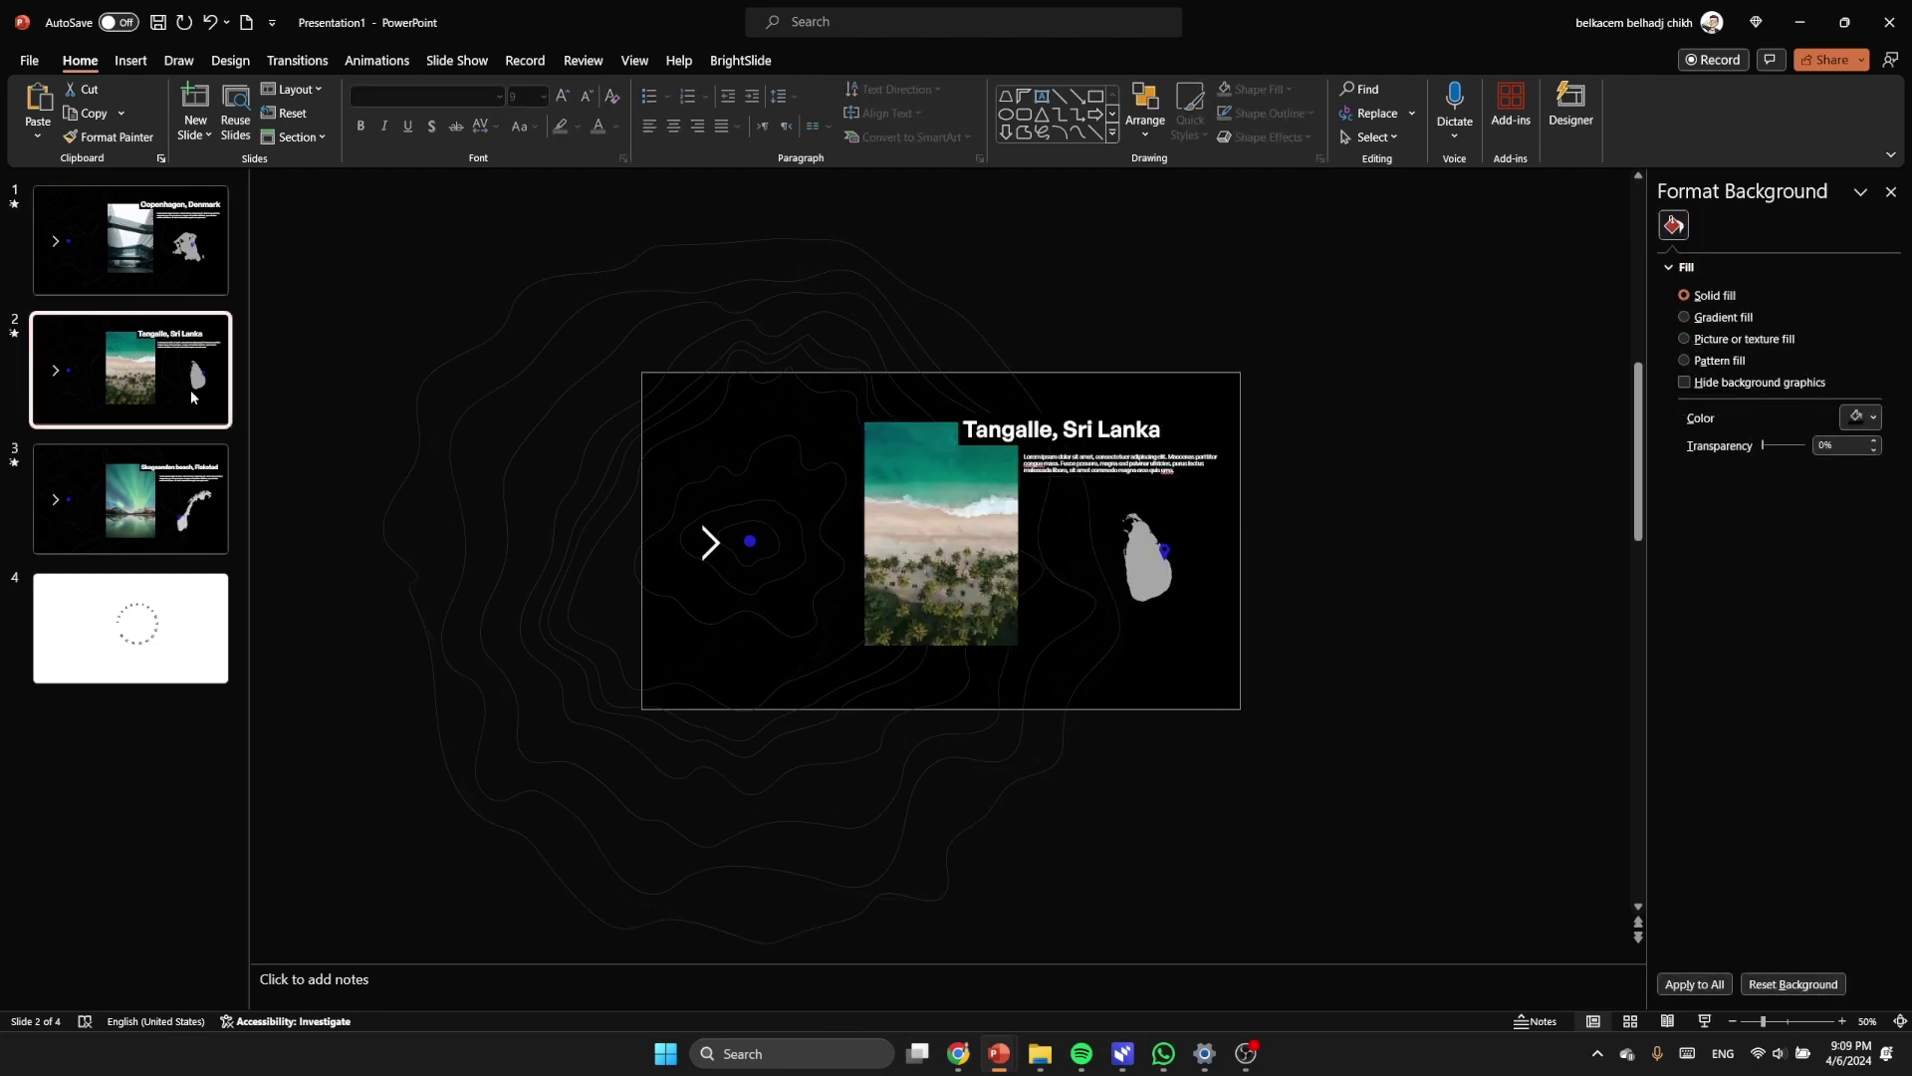
{"action": "left_click", "coordinate": [1061, 429]}
{"action": "left_click", "coordinate": [1122, 463], "text": "shift"}
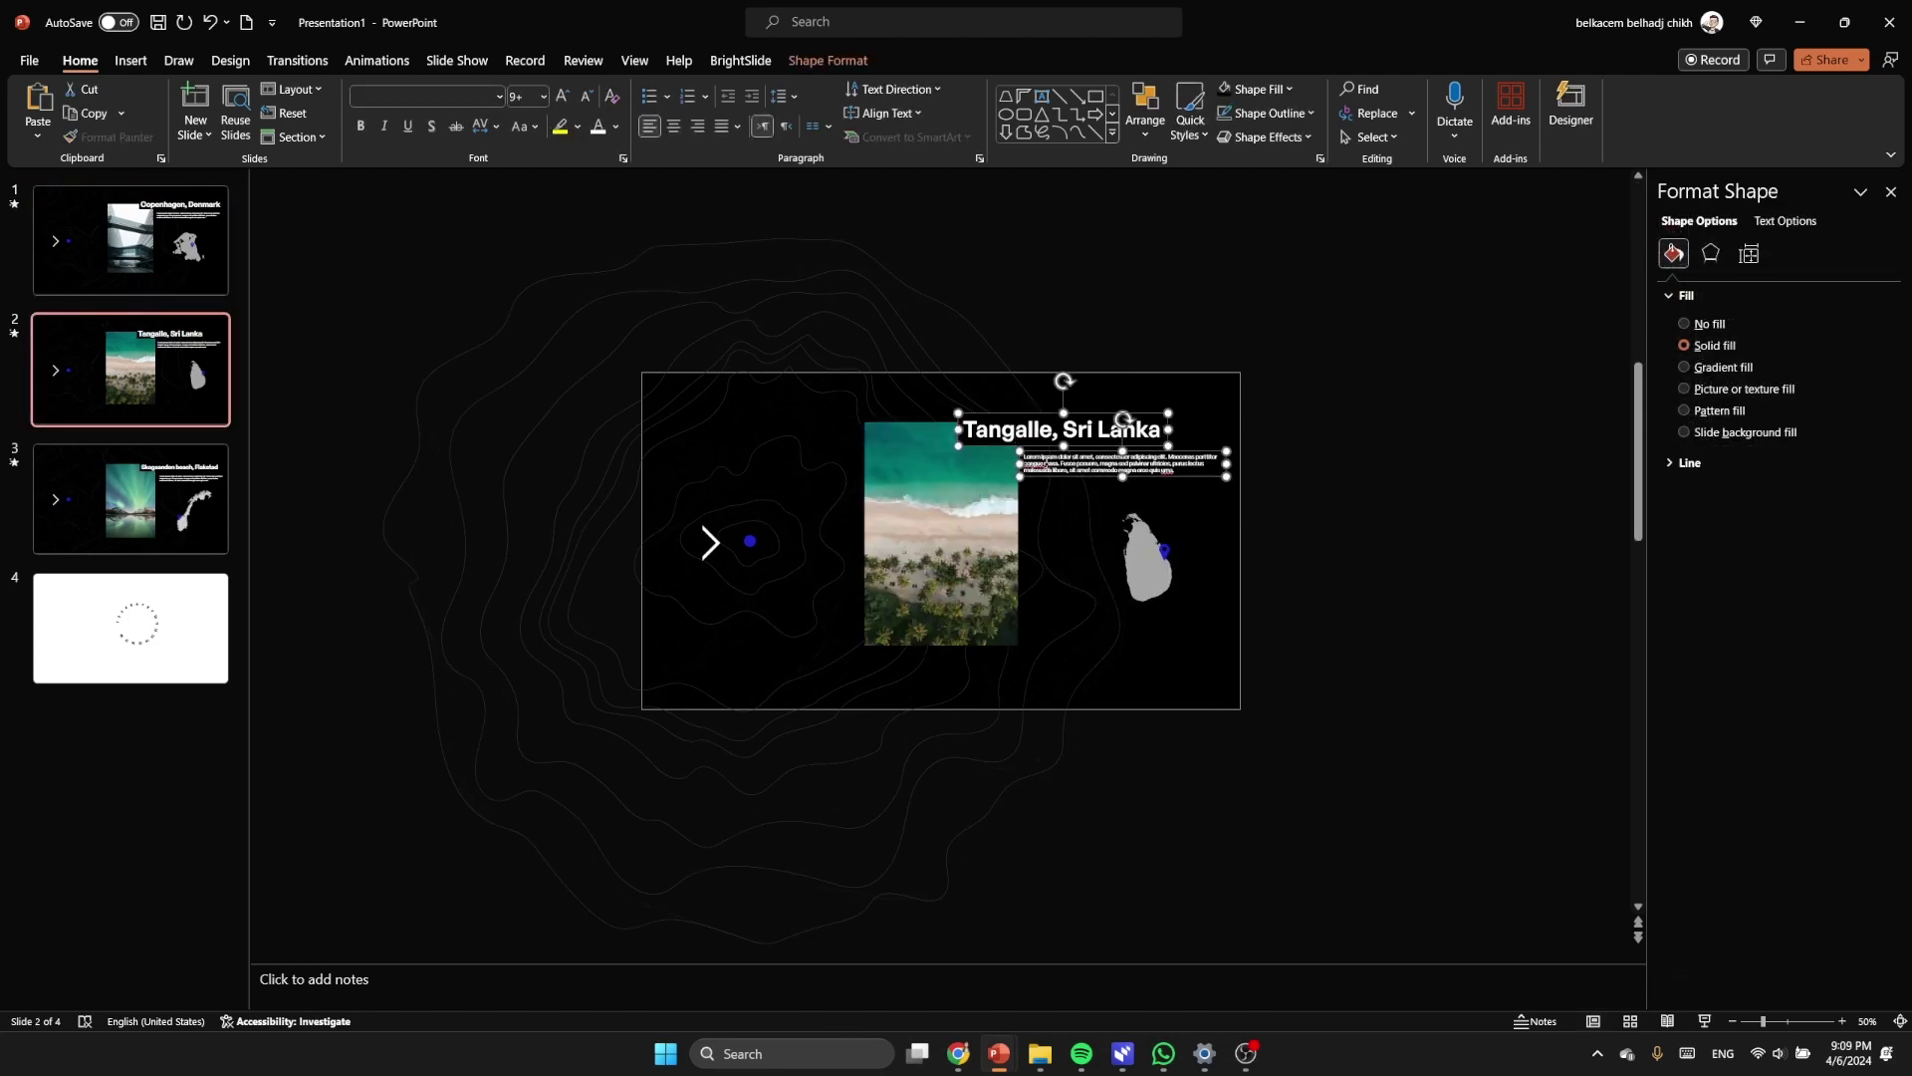
{"action": "mouse_move", "coordinate": [999, 1053]}
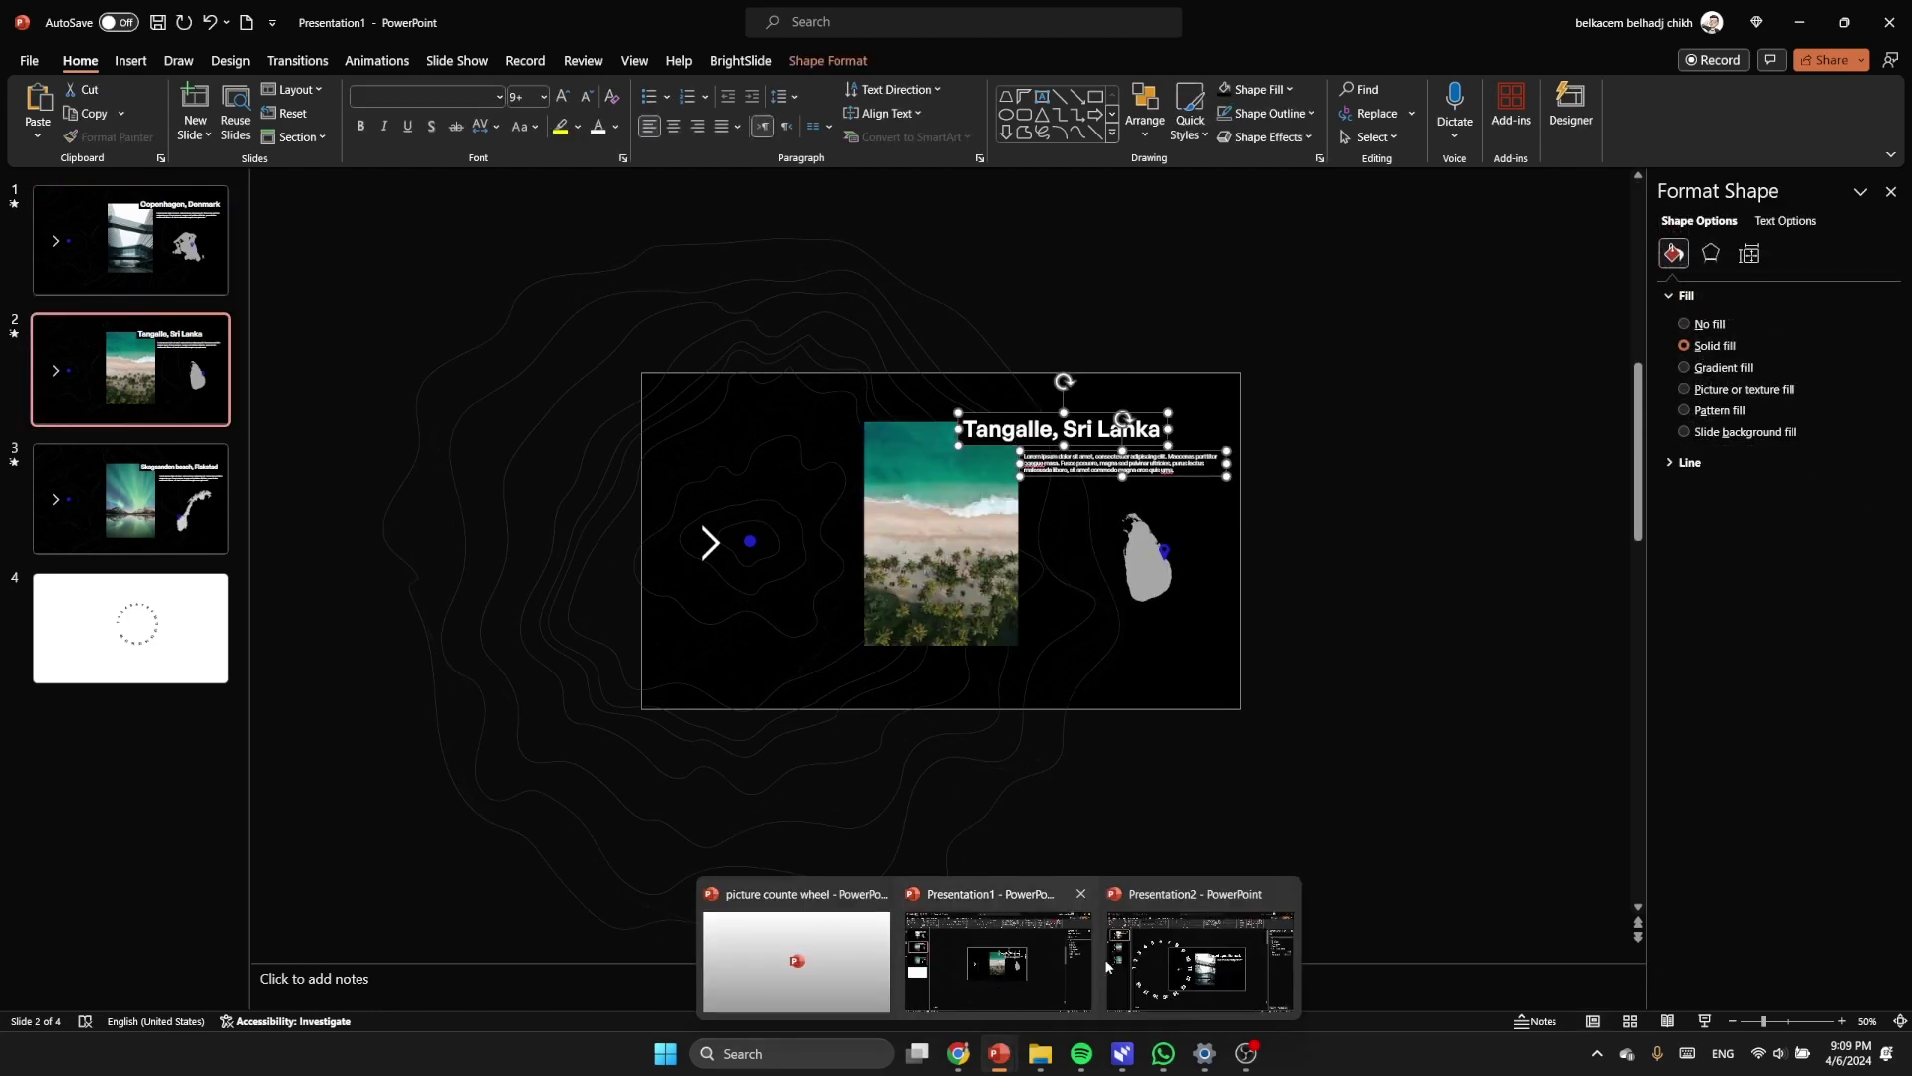
{"action": "left_click", "coordinate": [956, 951]}
{"action": "left_click", "coordinate": [192, 403]}
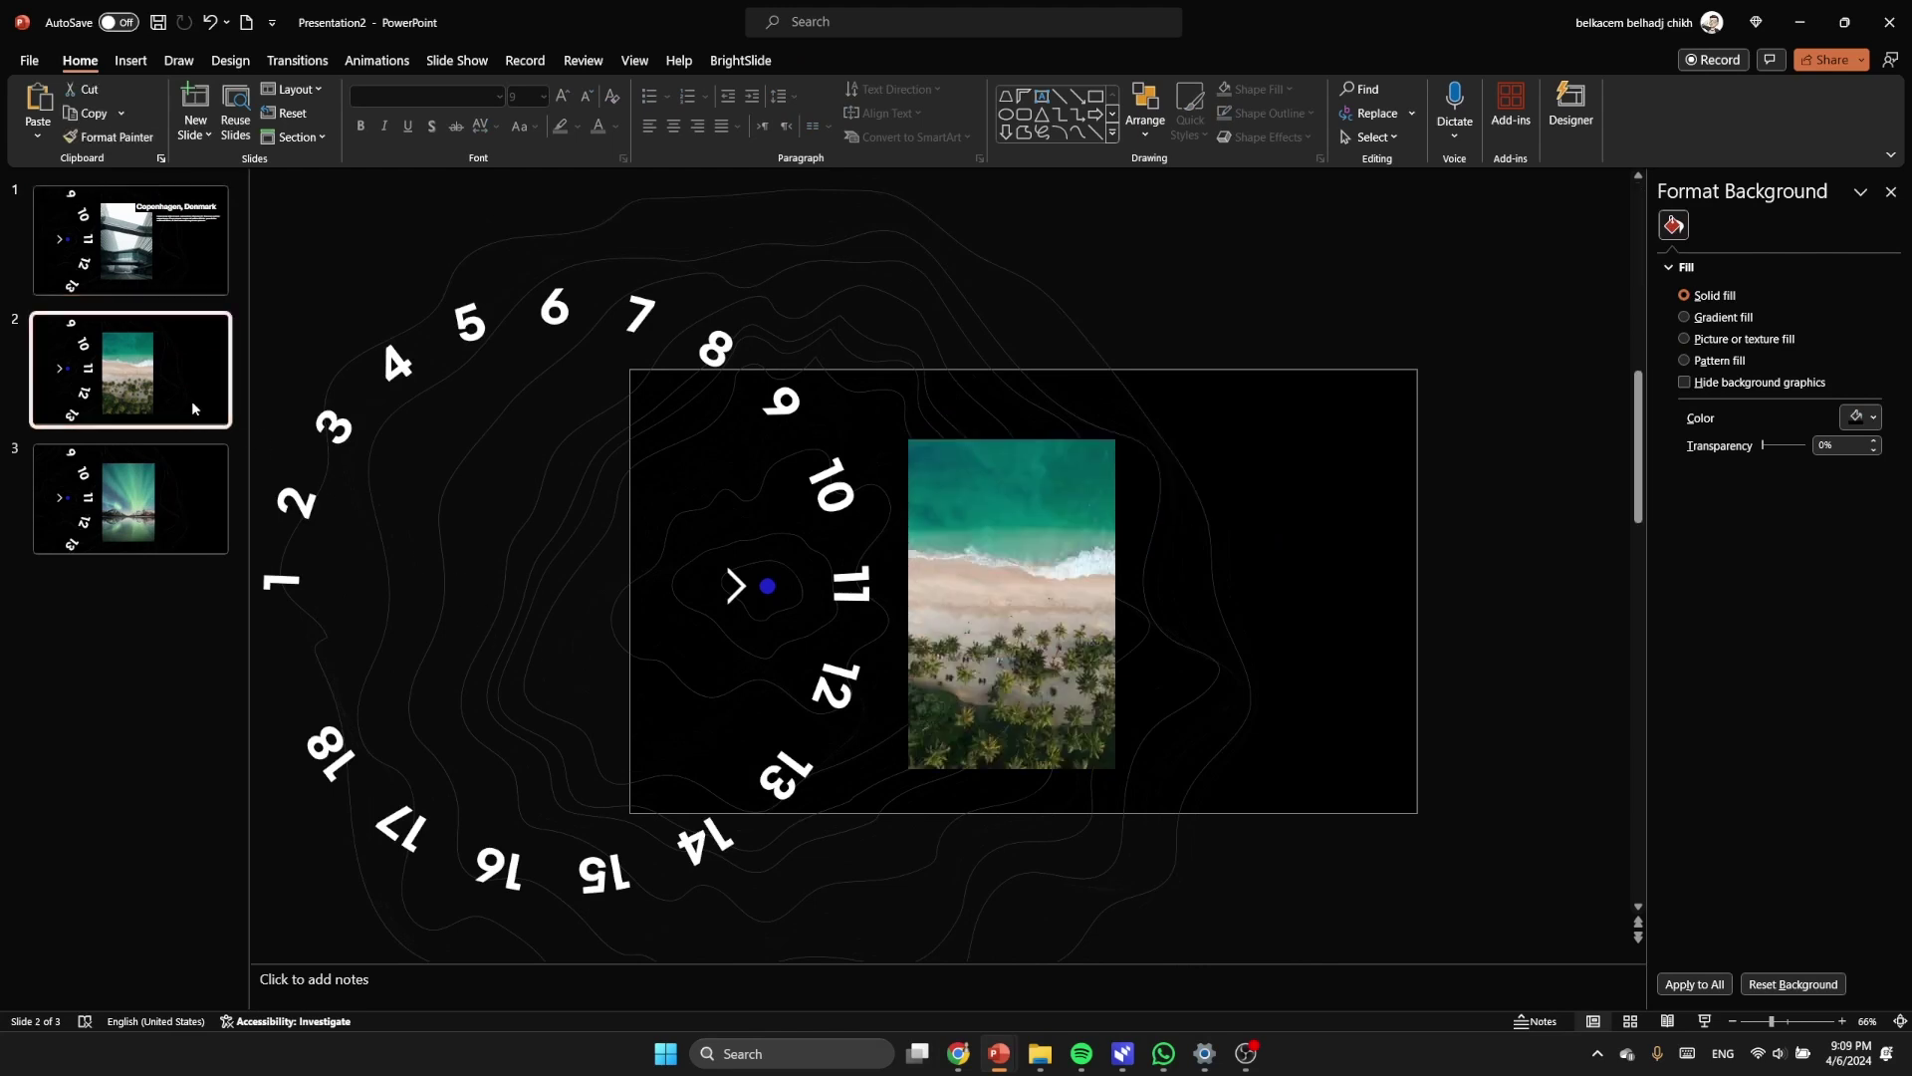
{"action": "key", "text": "ctrl+v"}
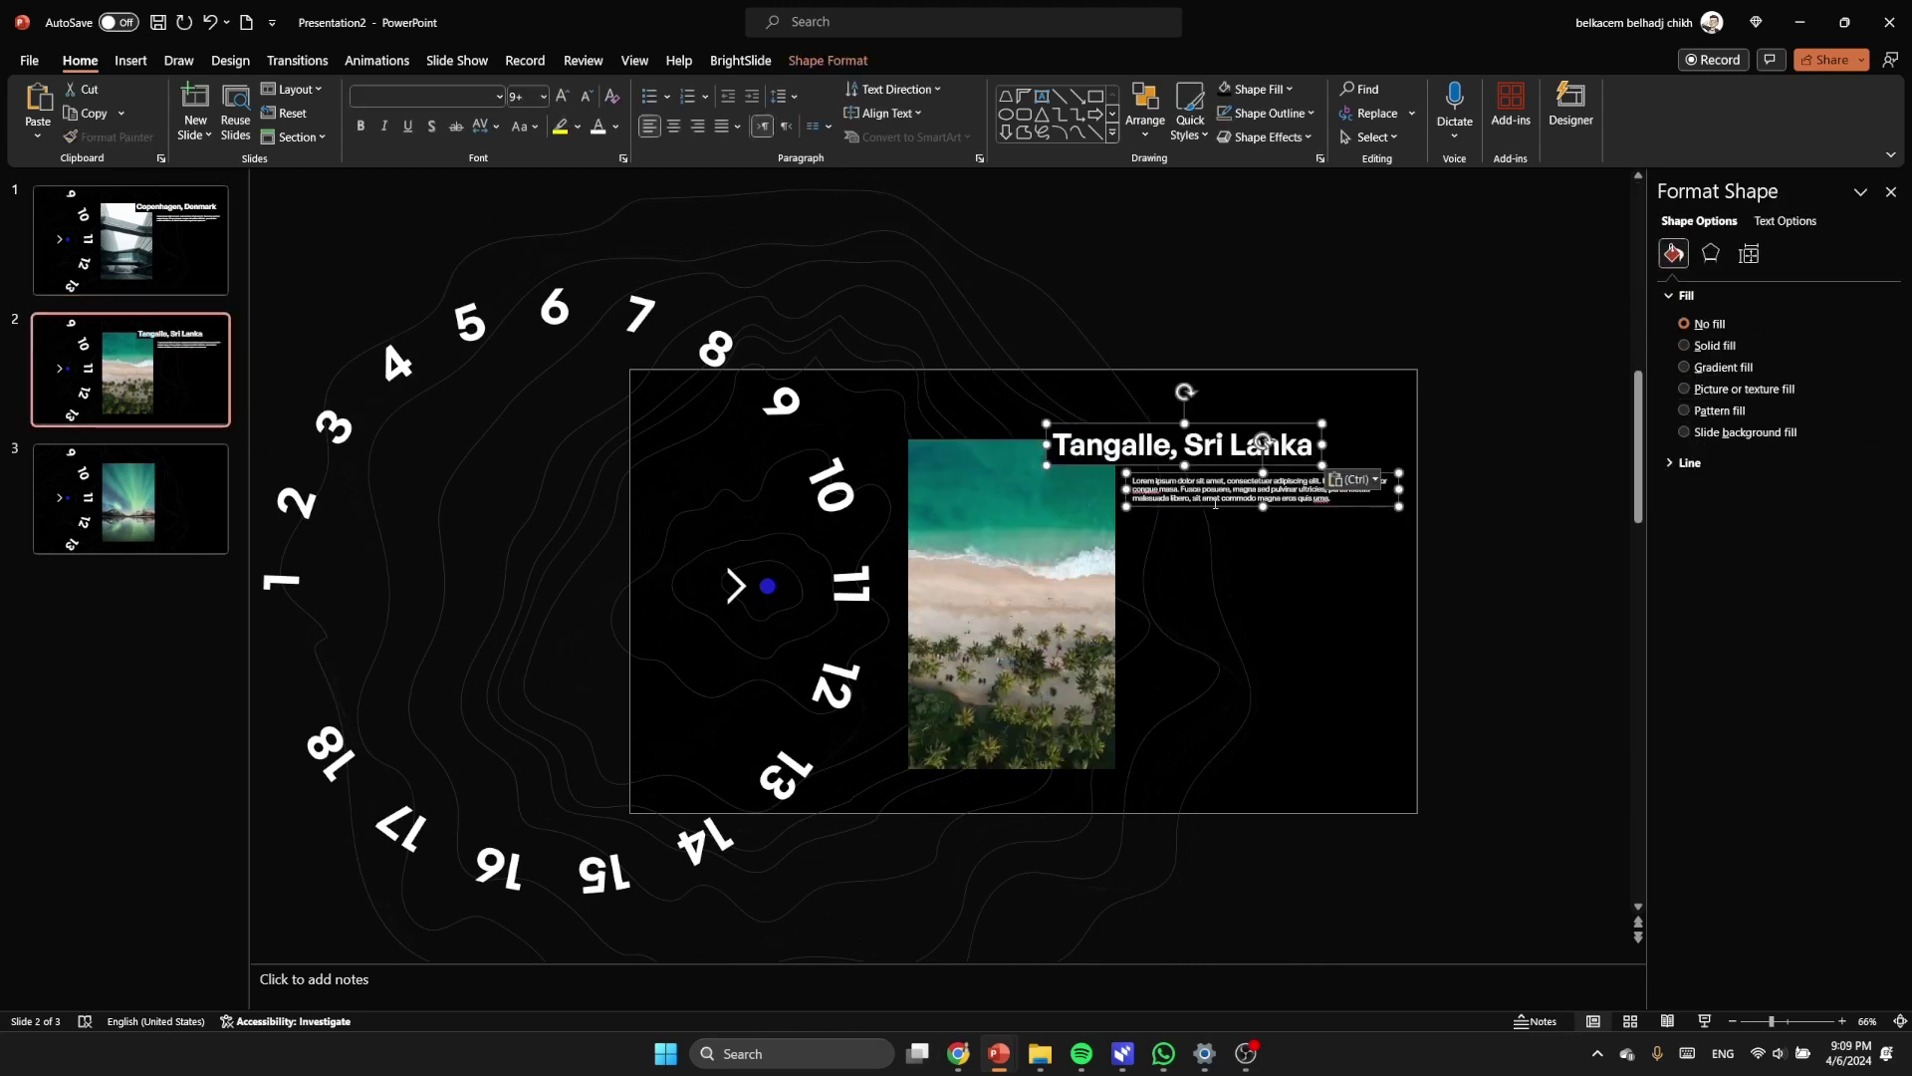
{"action": "left_click_drag", "start_coordinate": [1201, 507], "coordinate": [1198, 510]}
{"action": "left_click", "coordinate": [1528, 512]}
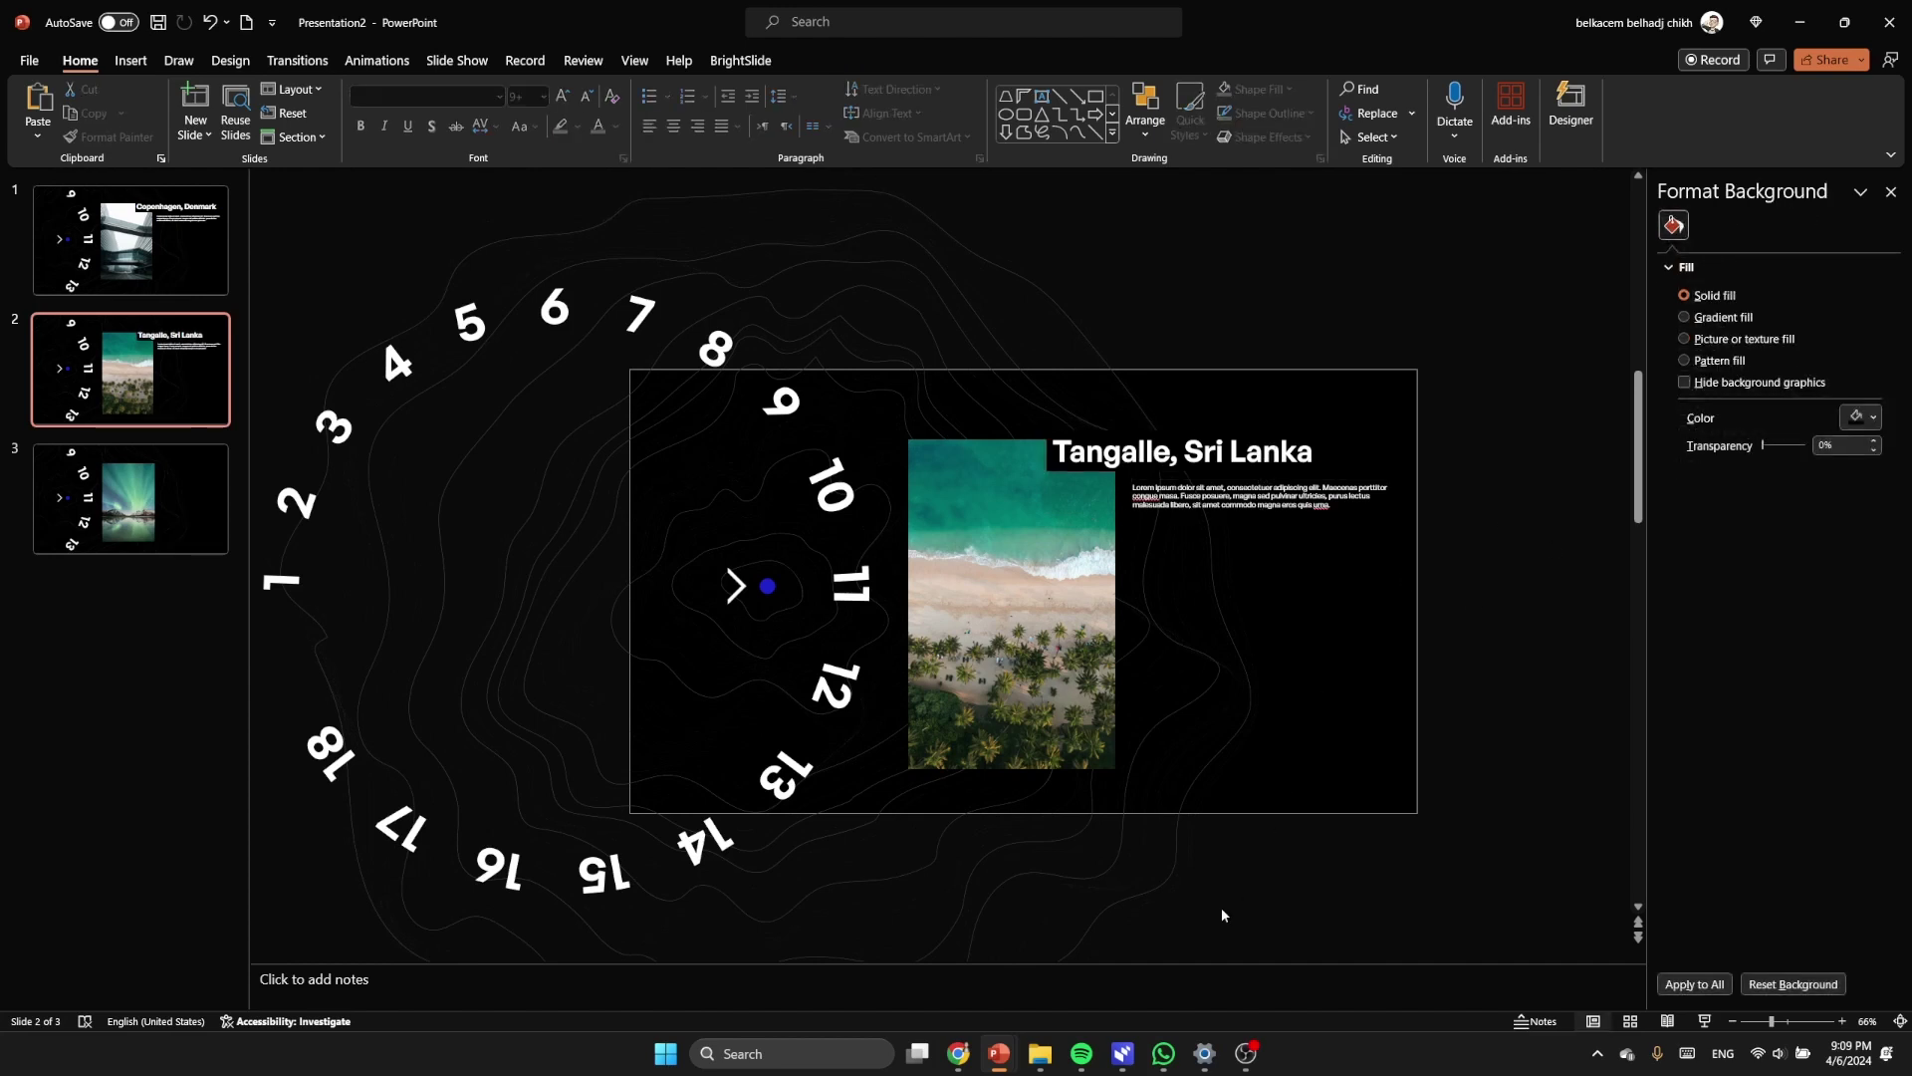
Step: Copy the 'Skagsanden beach, Flakstad' title and body text onto the aurora slide
{"action": "mouse_move", "coordinate": [1026, 1046]}
{"action": "left_click", "coordinate": [1215, 961]}
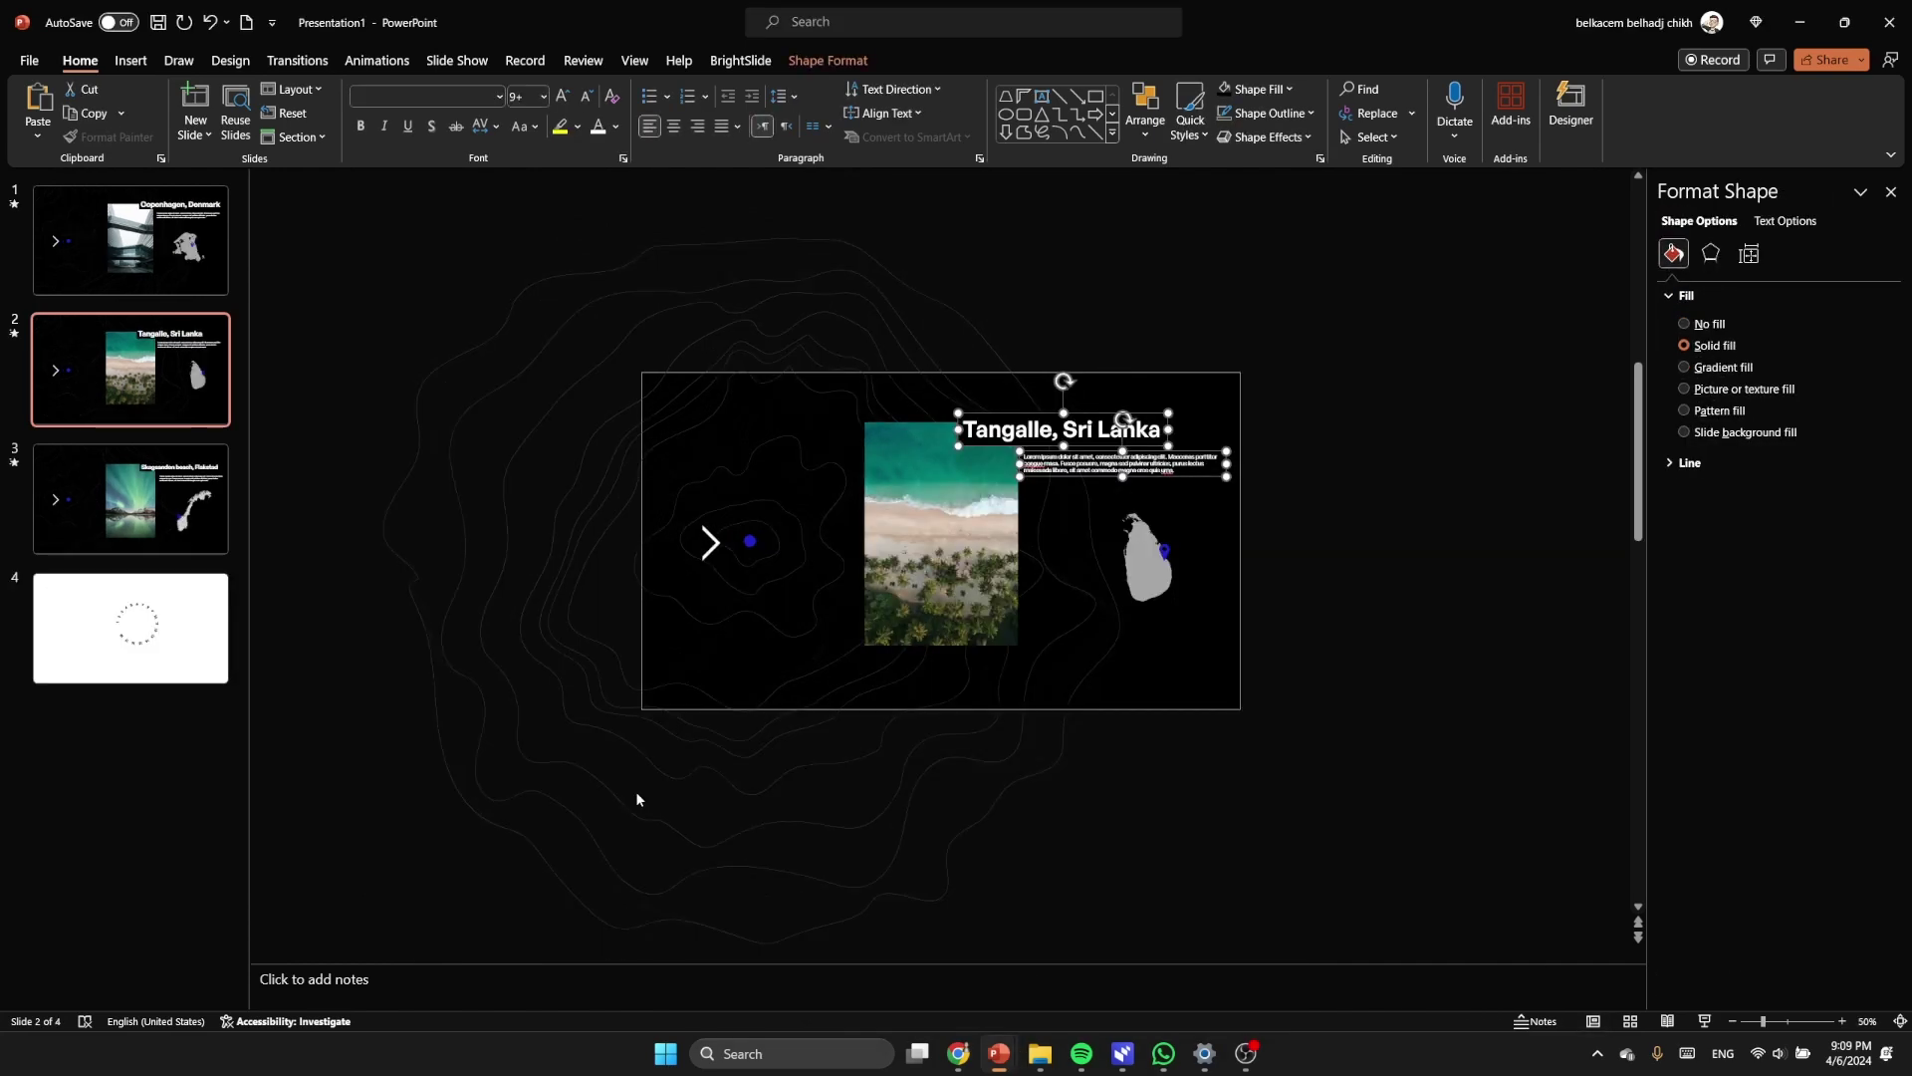
{"action": "left_click", "coordinate": [196, 524]}
{"action": "left_click", "coordinate": [1045, 435]}
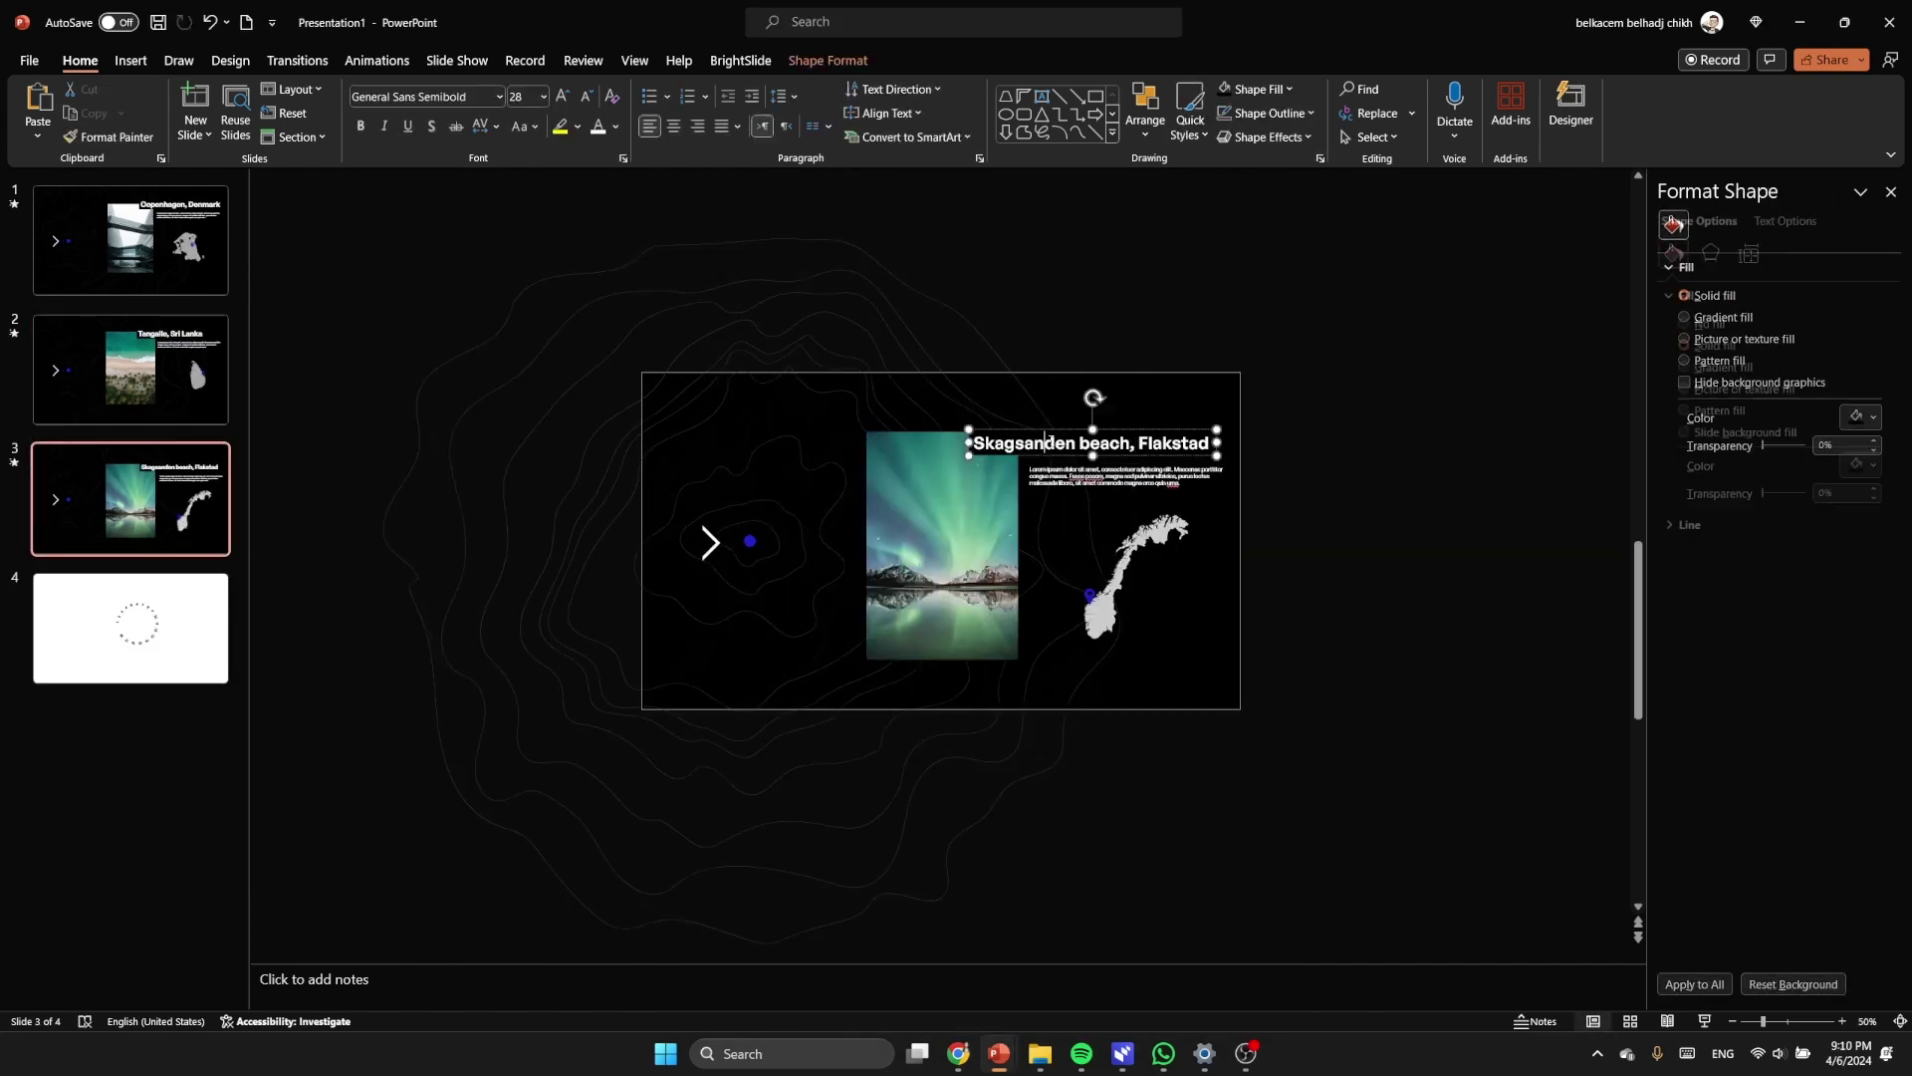
{"action": "left_click", "coordinate": [1108, 484], "text": "shift"}
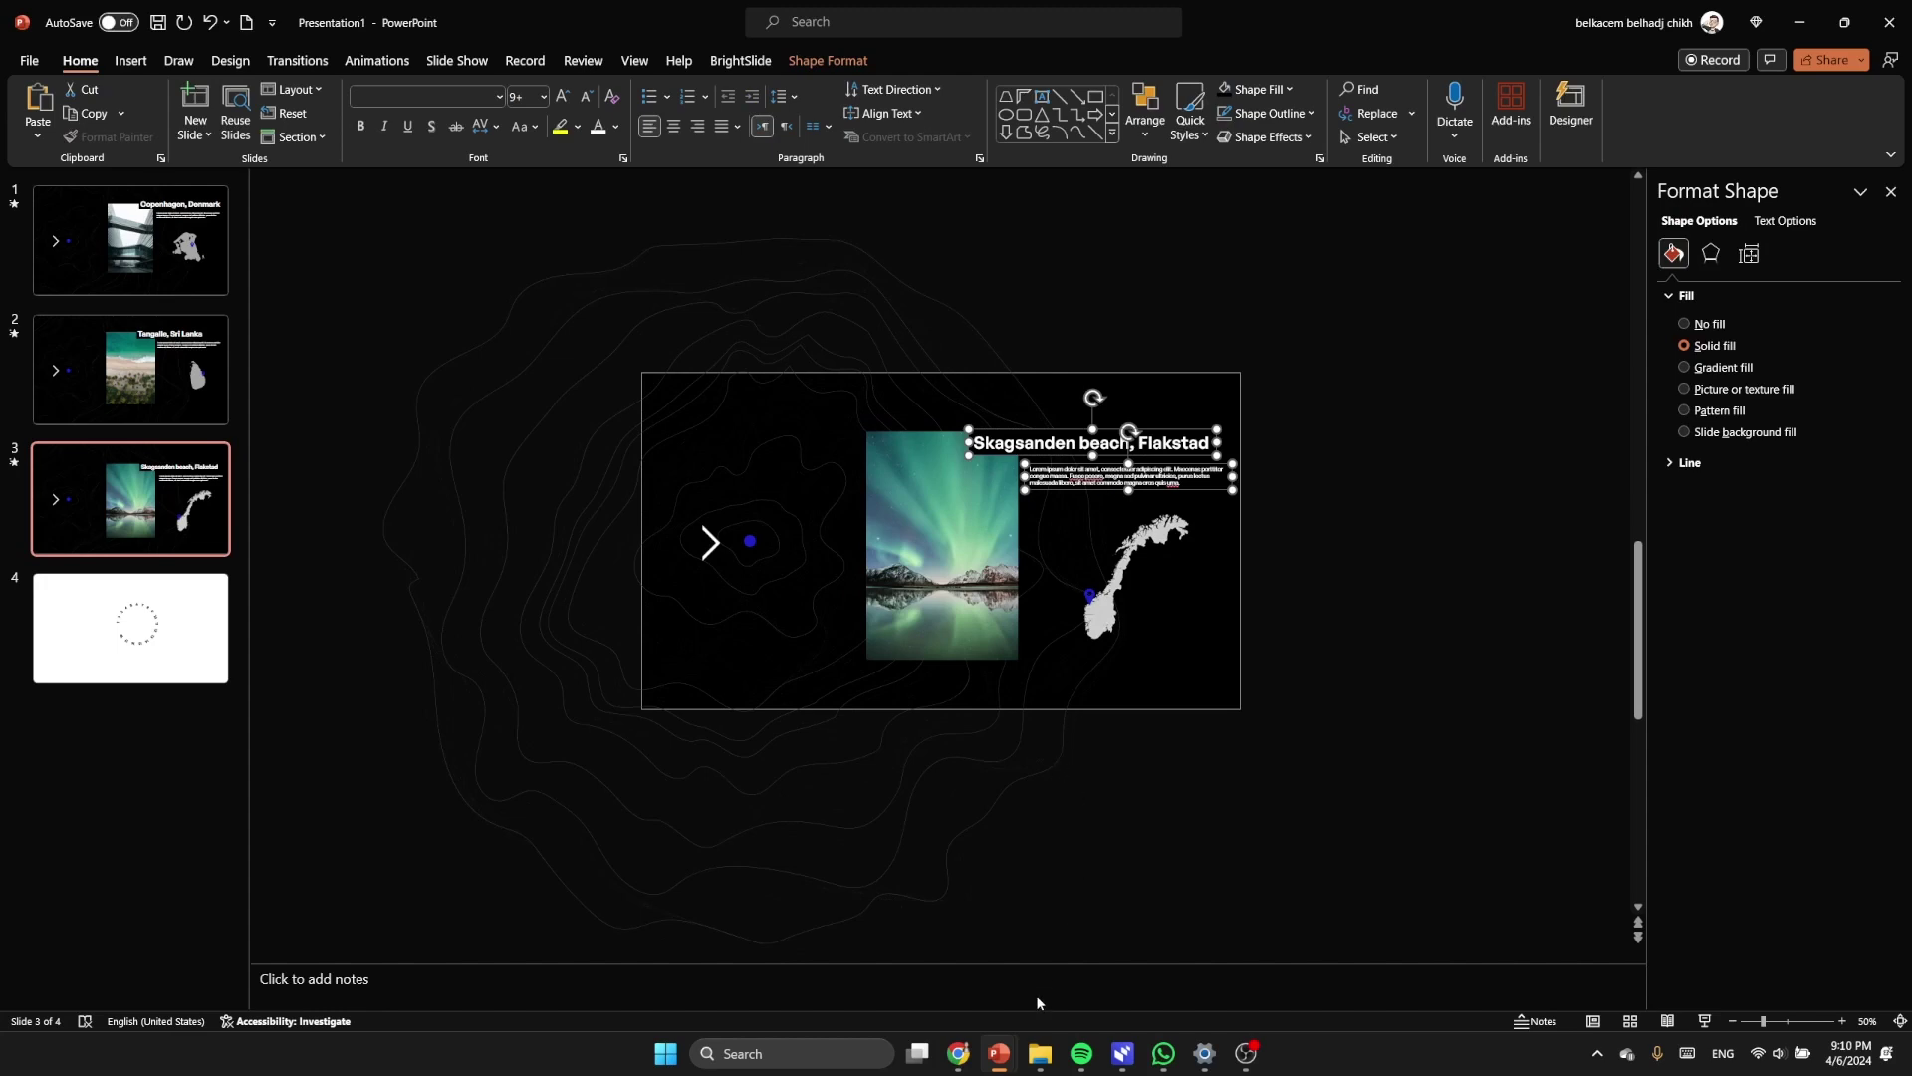
{"action": "mouse_move", "coordinate": [999, 1053]}
{"action": "left_click", "coordinate": [1127, 964]}
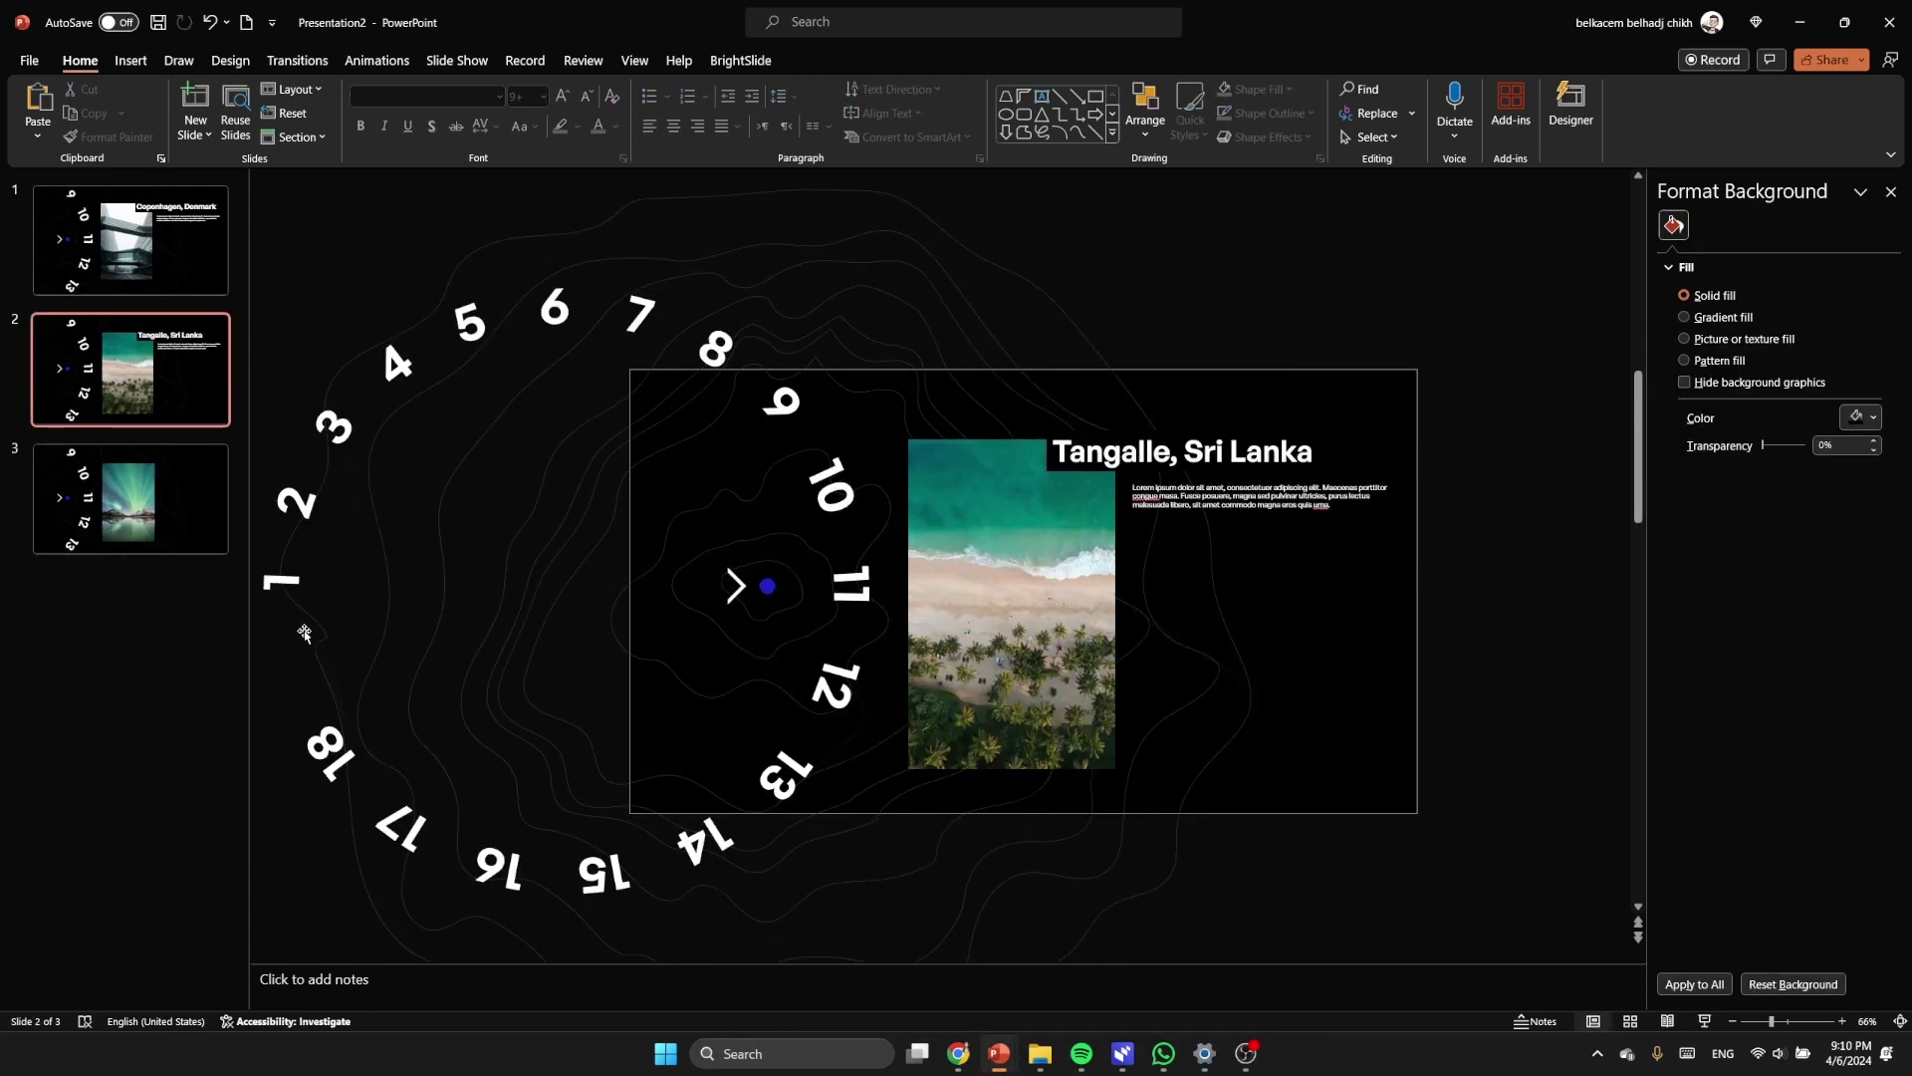
{"action": "left_click", "coordinate": [171, 523]}
{"action": "key", "text": "ctrl+v"}
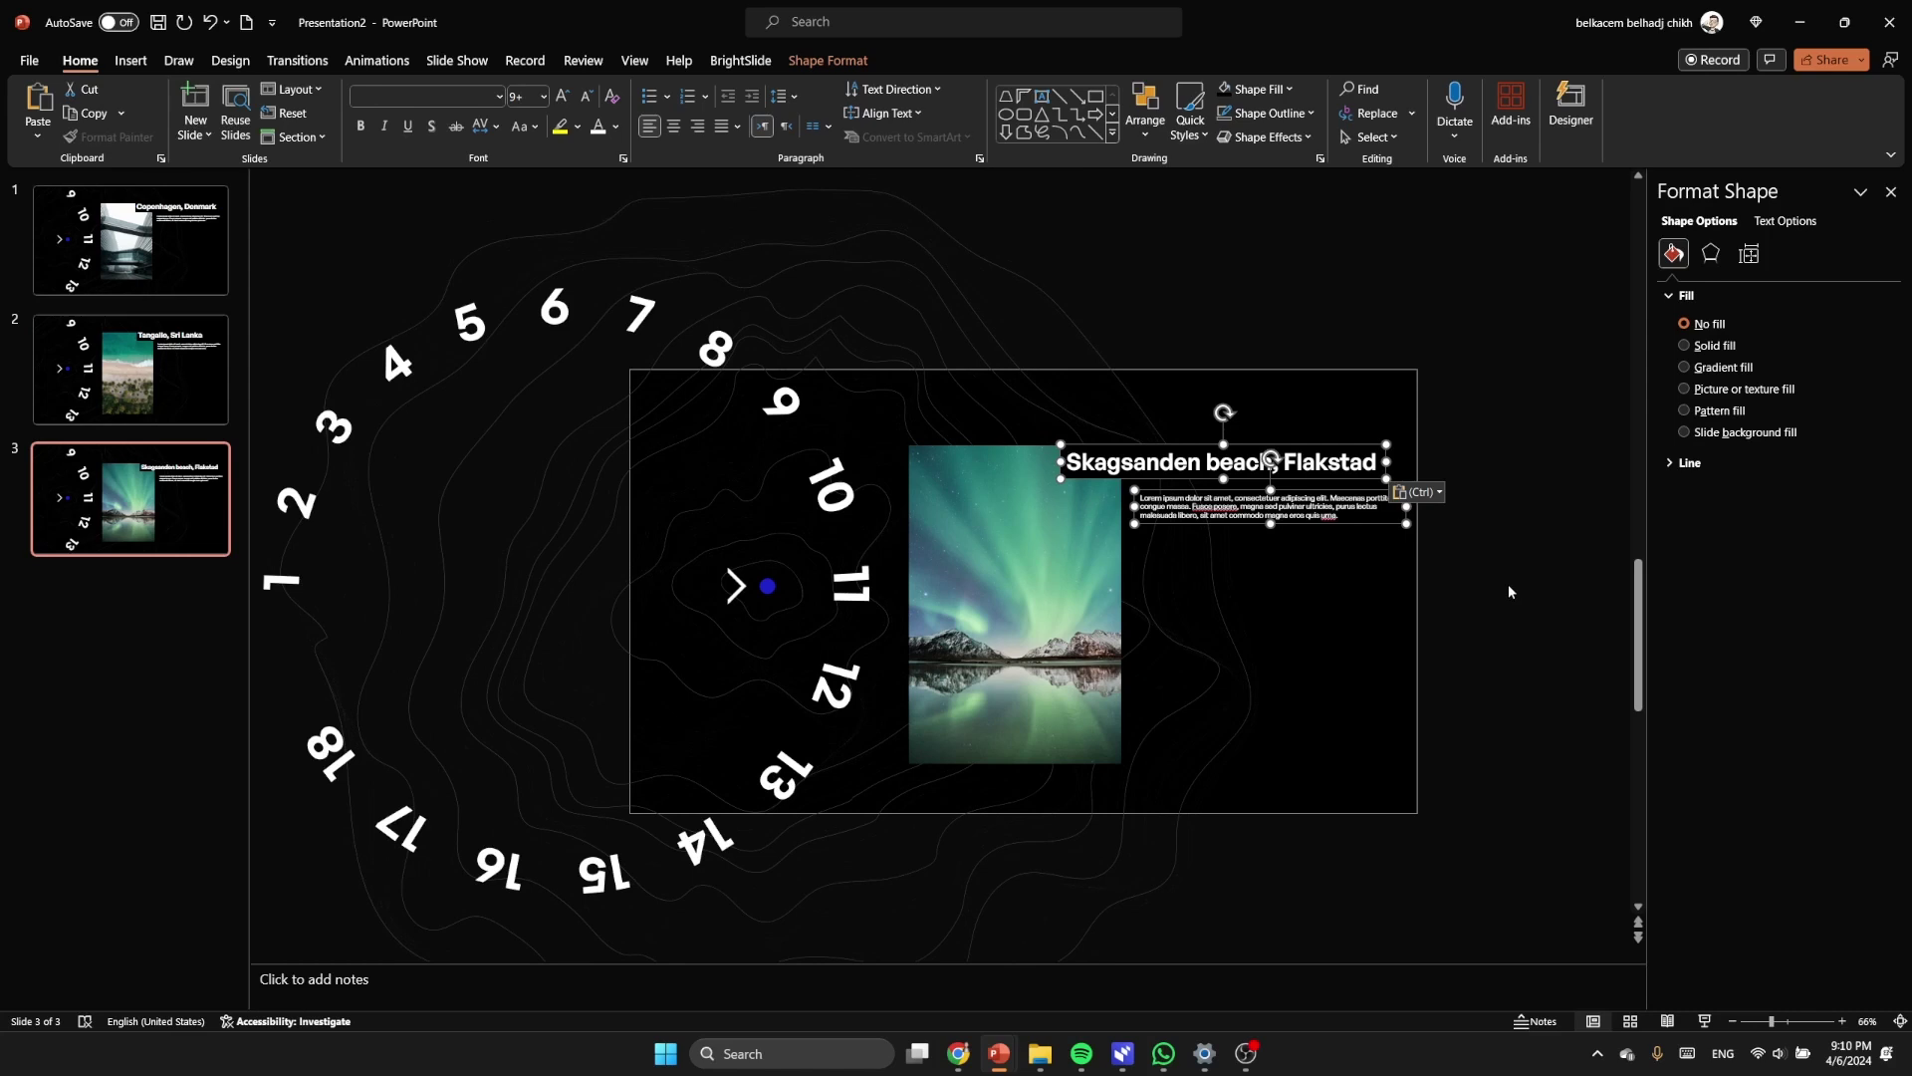
{"action": "key", "text": "Up"}
{"action": "key", "text": "Up"}
{"action": "key", "text": "Up"}
{"action": "key", "text": "Escape"}
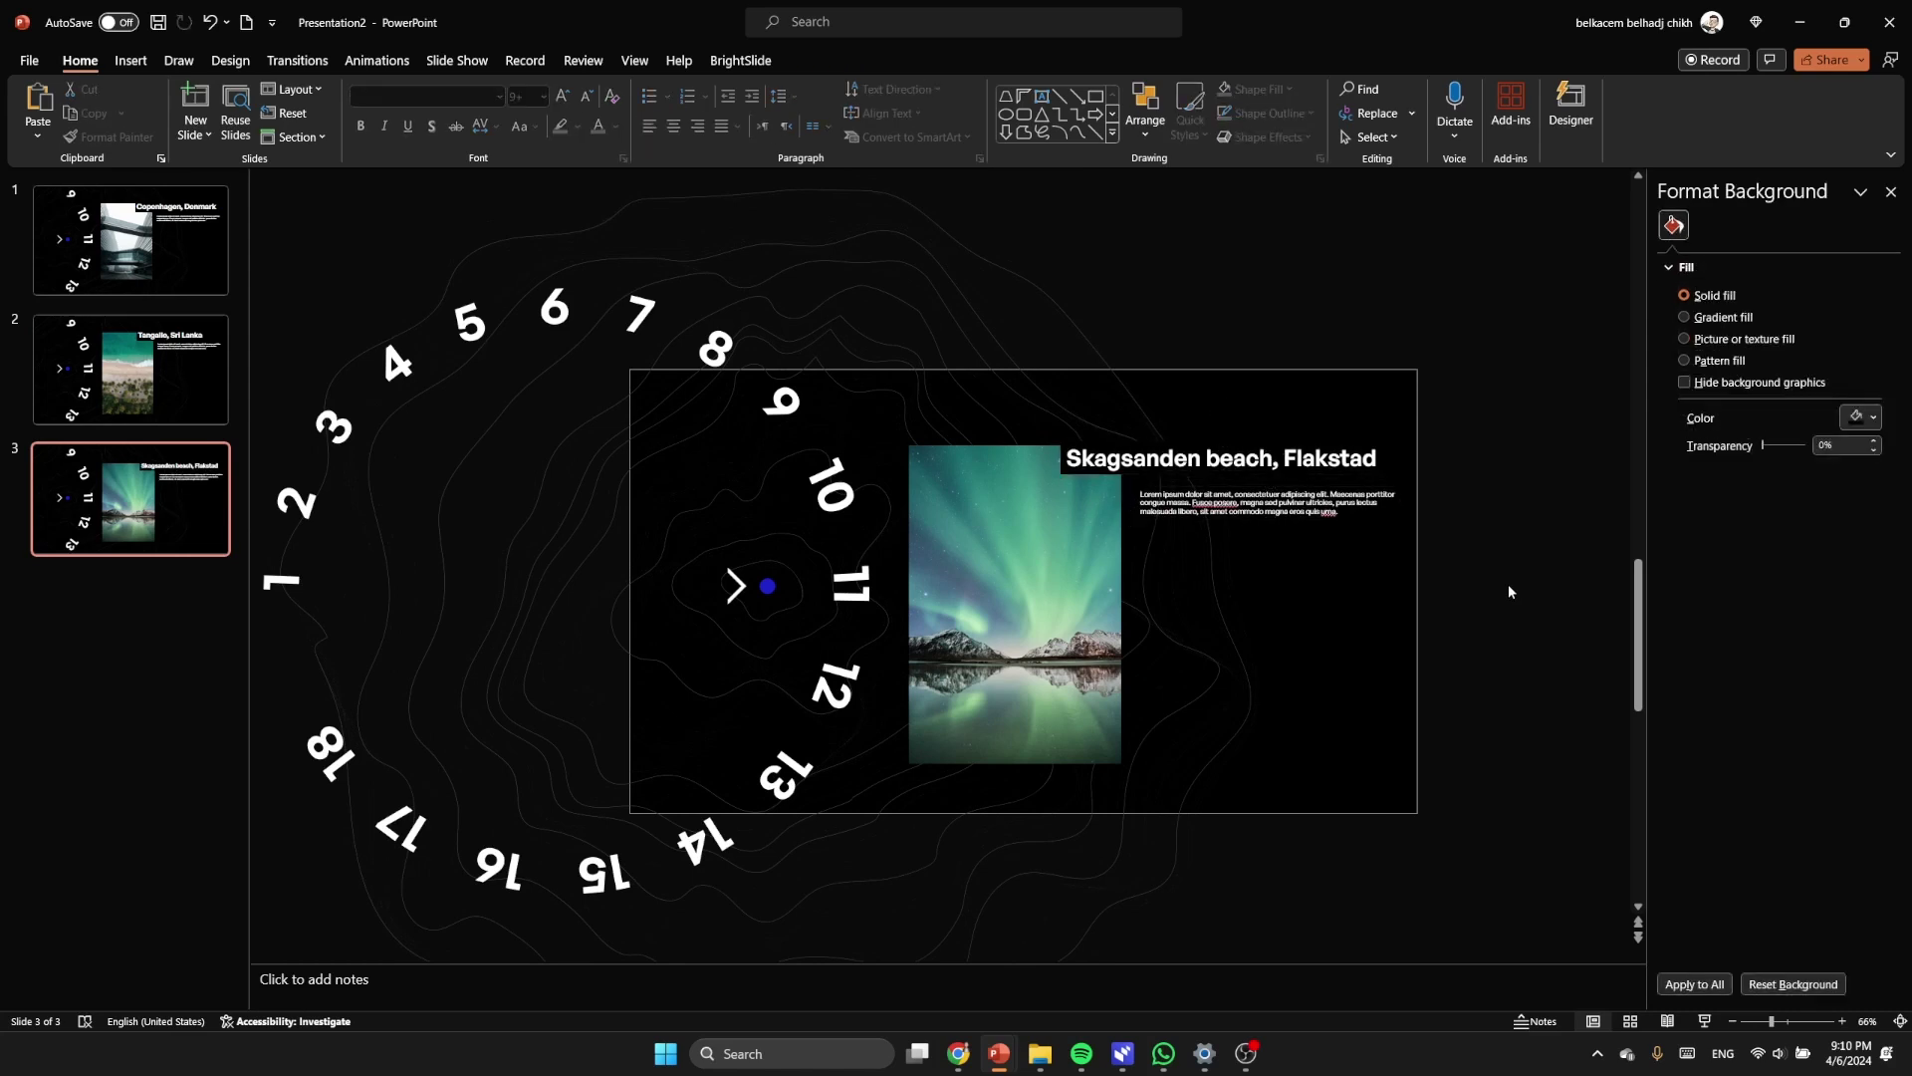
{"action": "key", "text": "alt+Tab"}
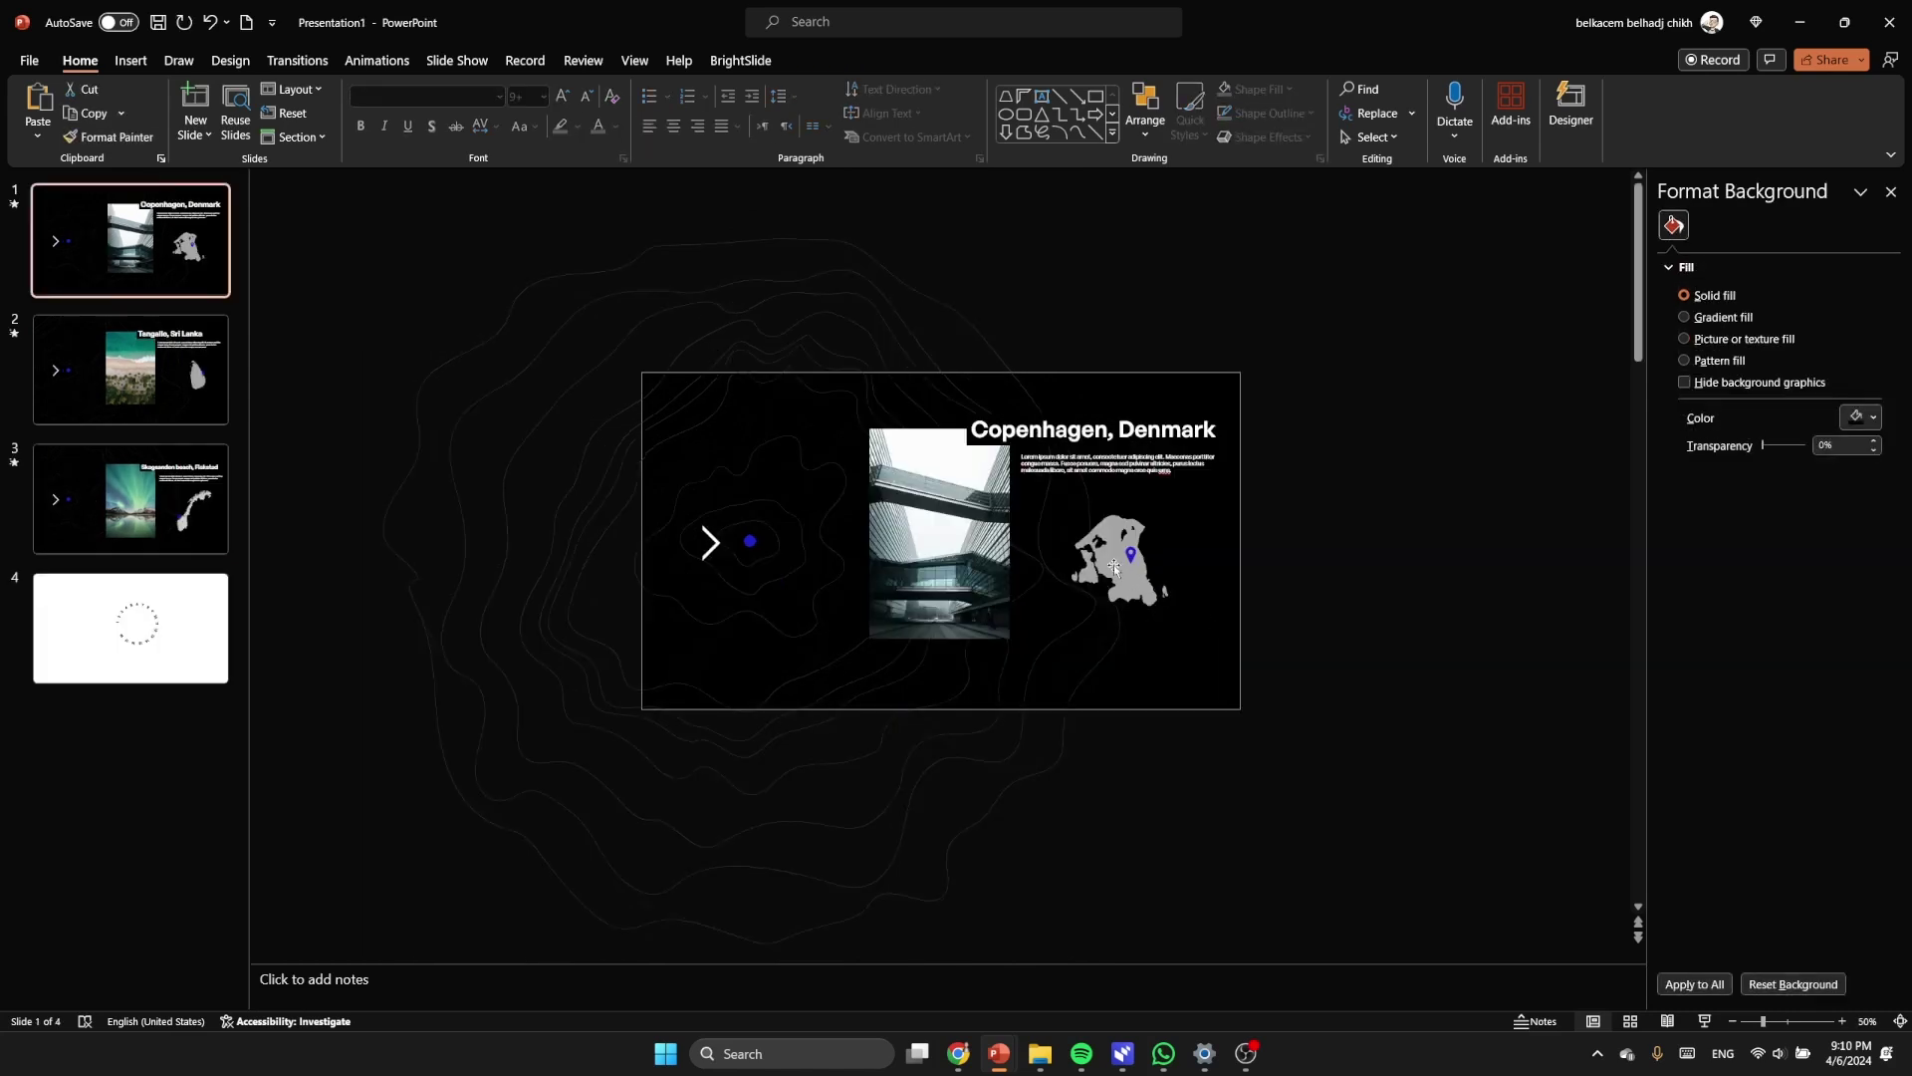
Step: Paste Presentation1's grey Denmark map onto the Copenhagen slide and delete its location pin
{"action": "left_click", "coordinate": [1111, 564]}
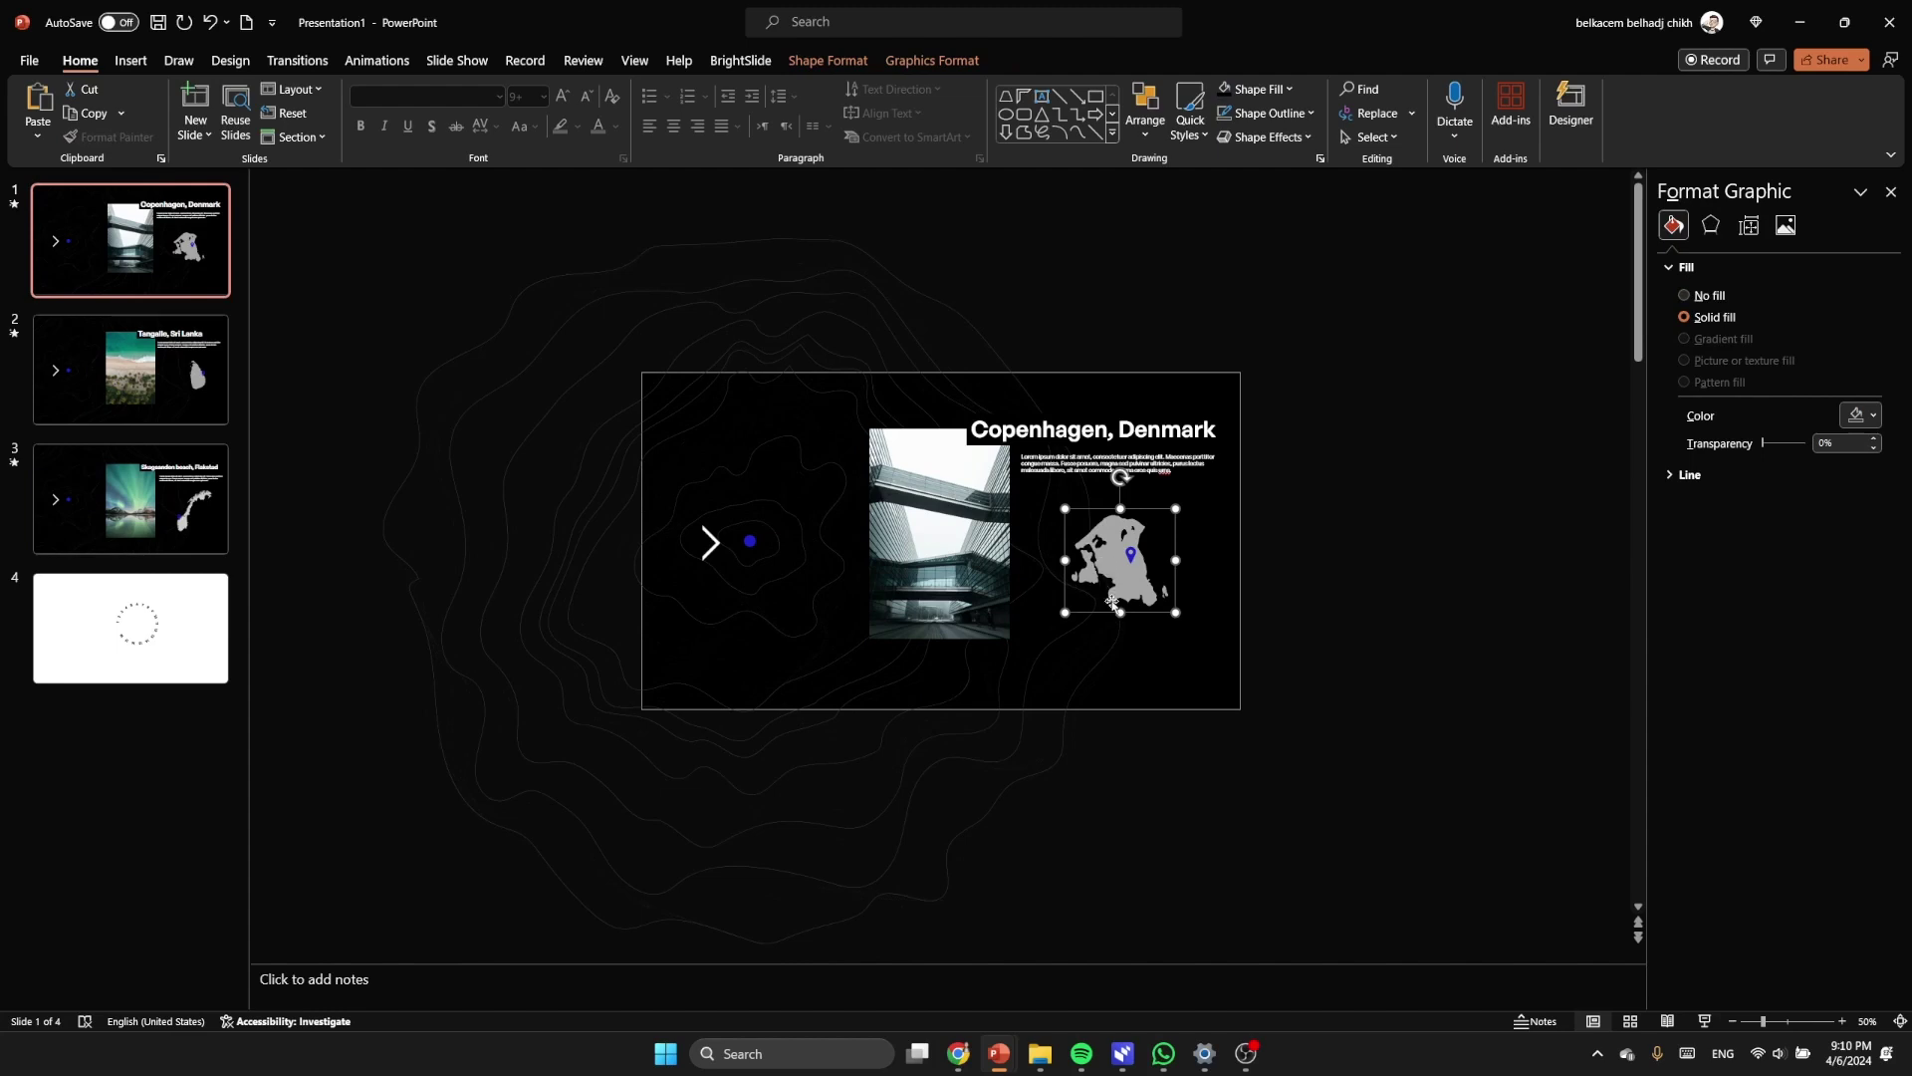
{"action": "mouse_move", "coordinate": [999, 1053]}
{"action": "left_click", "coordinate": [1155, 971]}
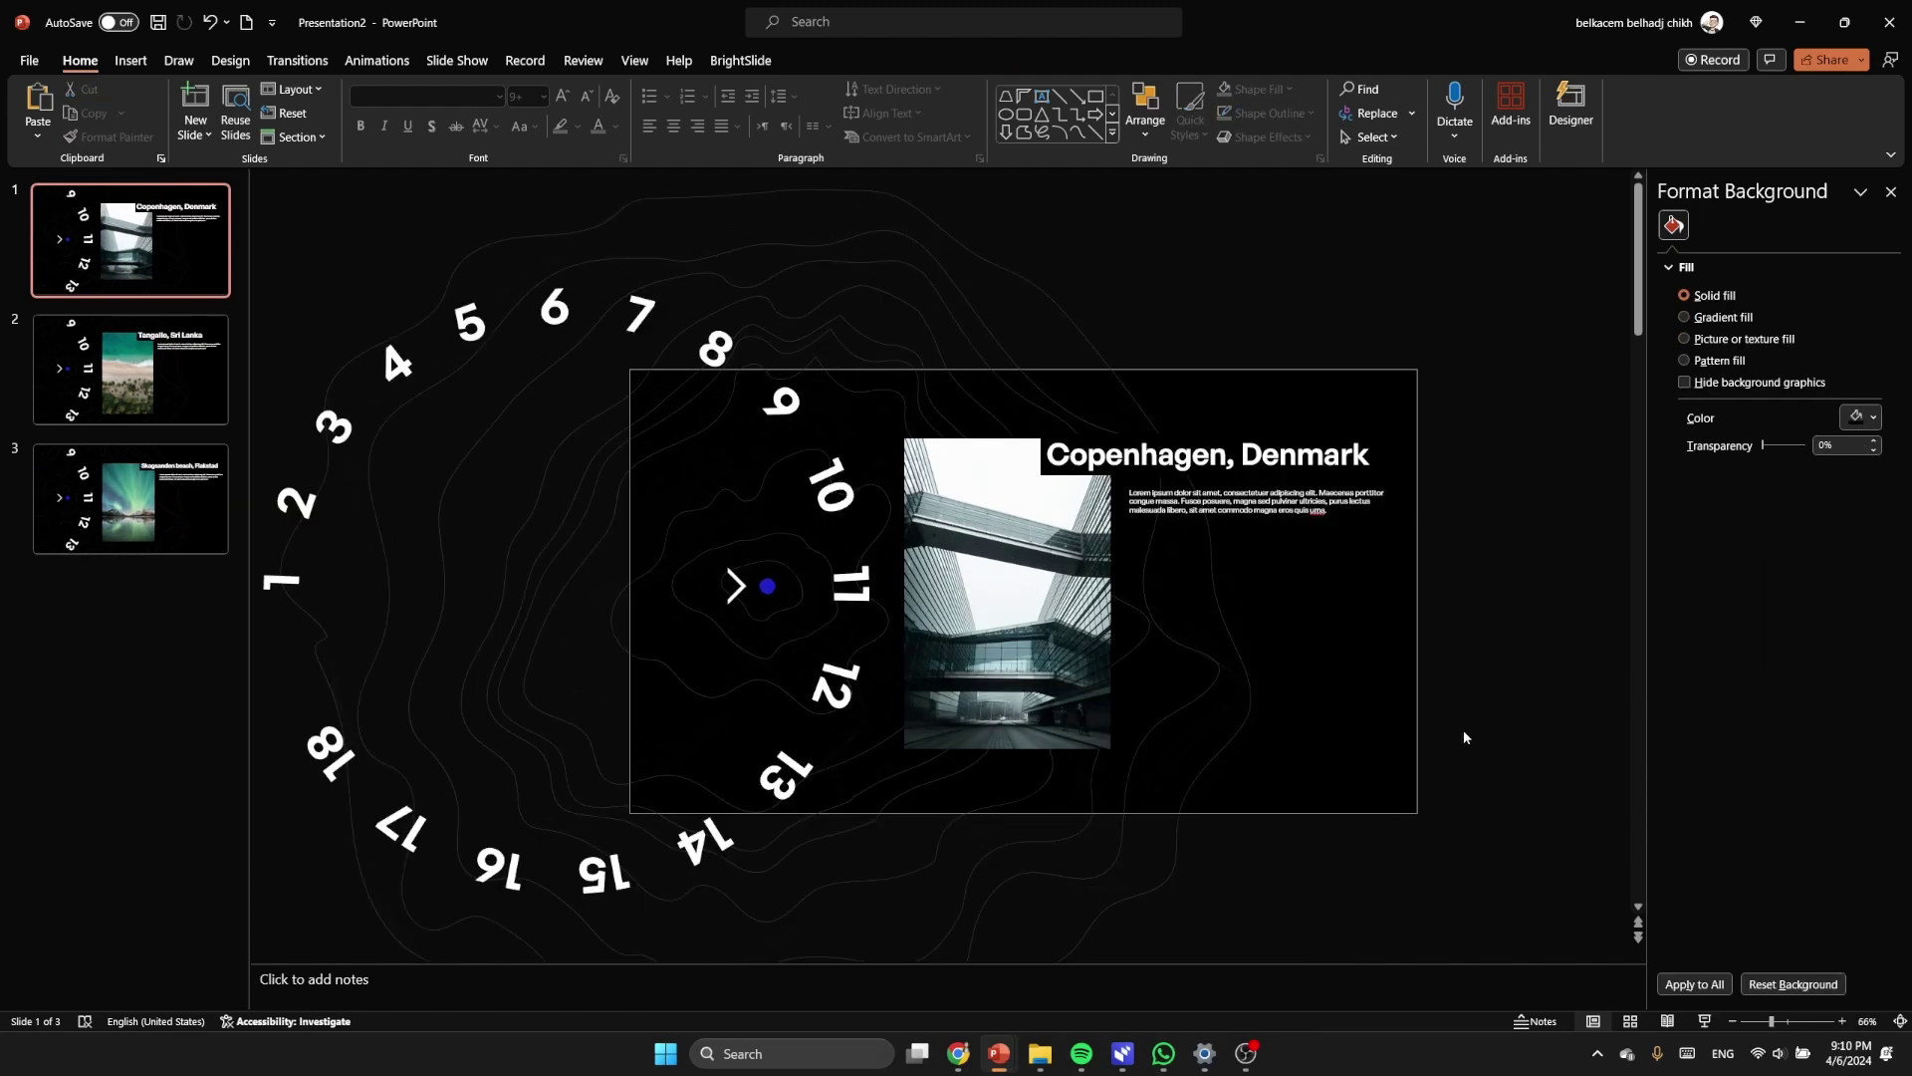
{"action": "key", "text": "ctrl+v"}
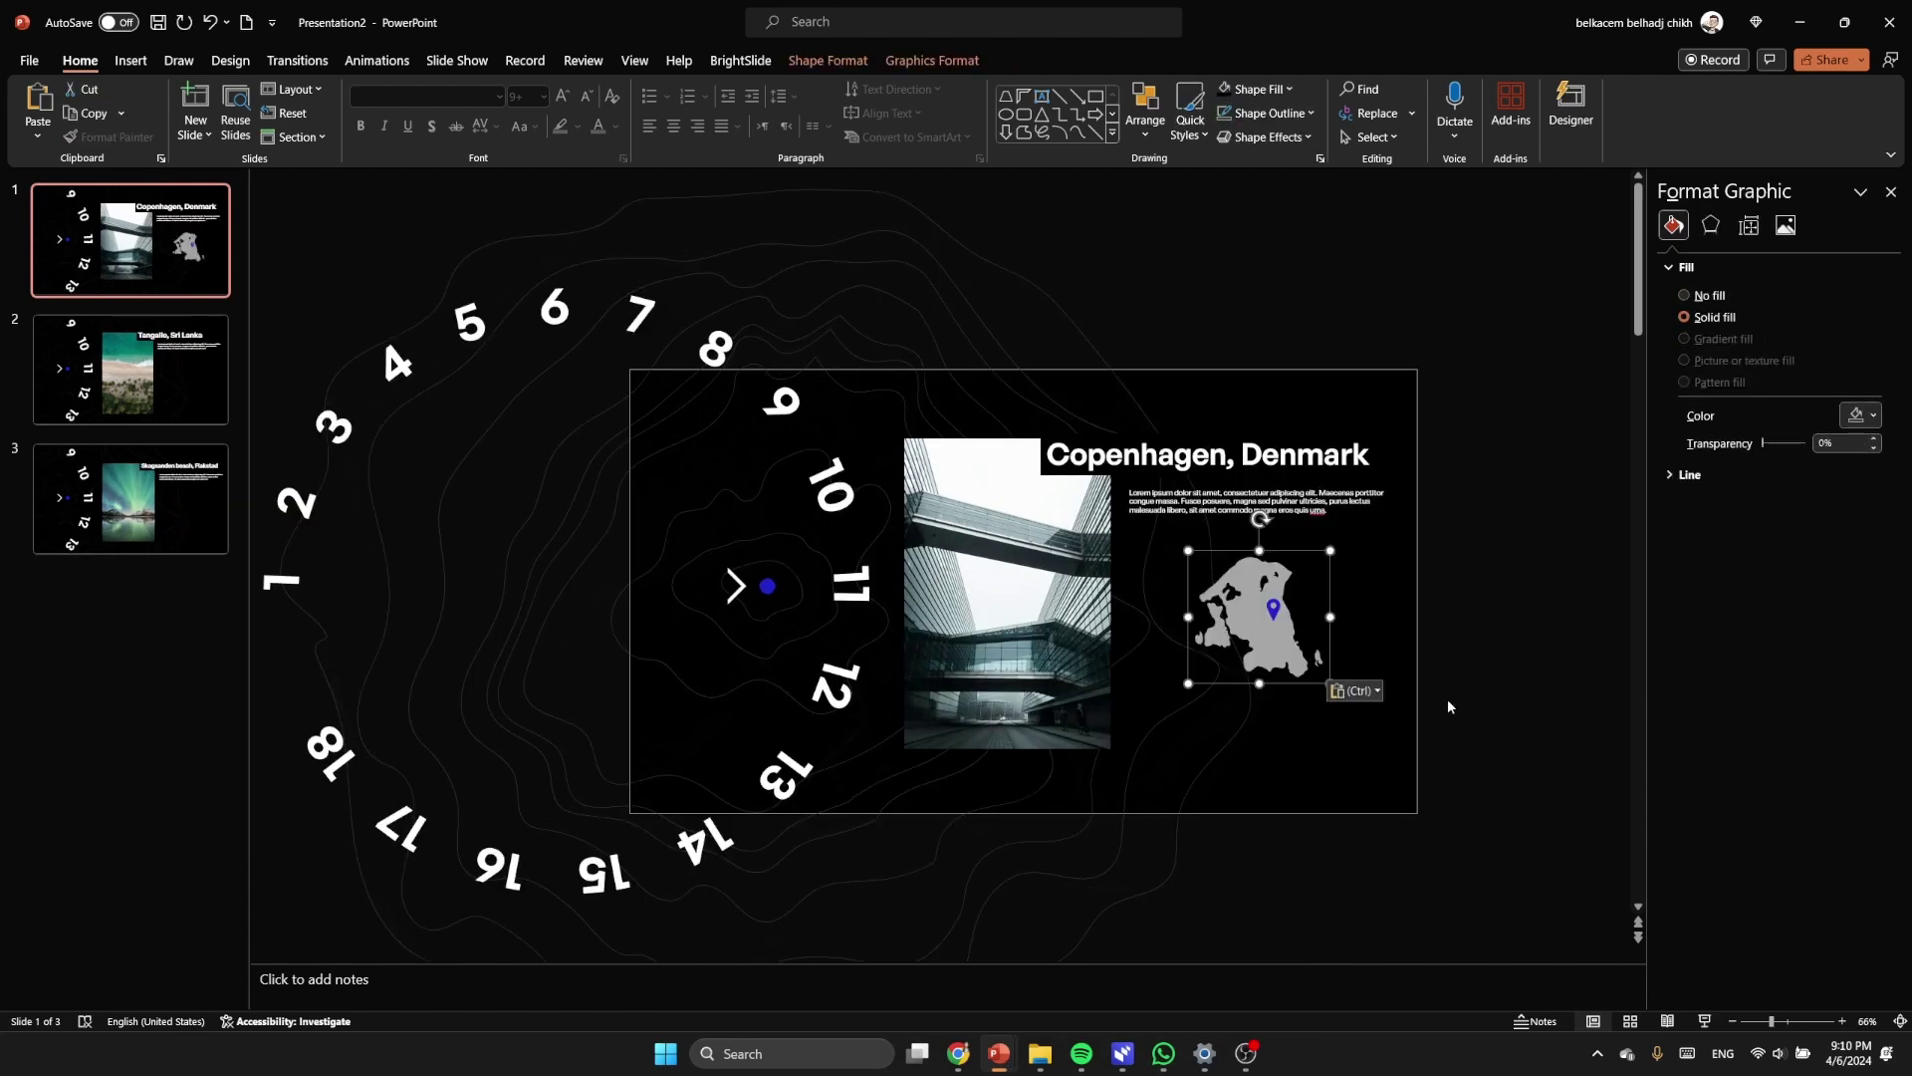
{"action": "left_click", "coordinate": [1283, 633]}
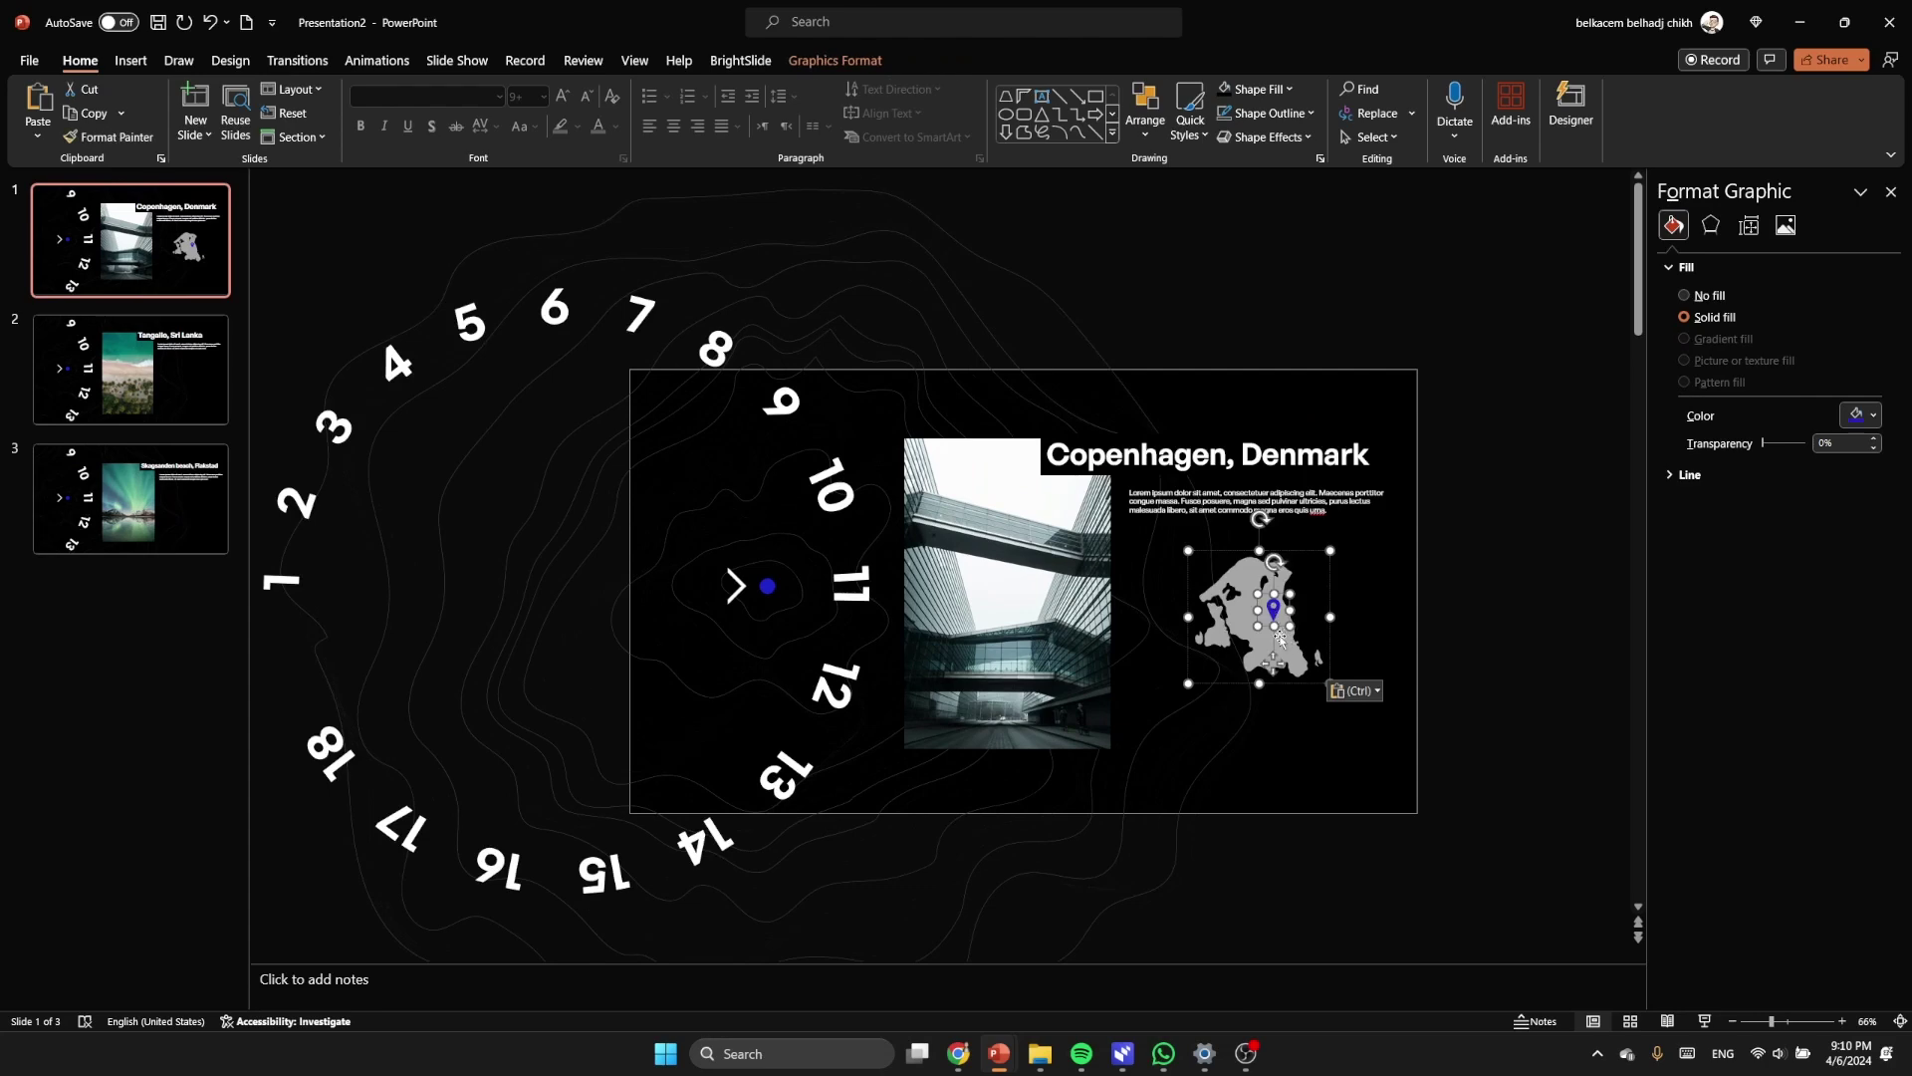
{"action": "key", "text": "Delete"}
{"action": "left_click", "coordinate": [1301, 618]}
{"action": "scroll", "coordinate": [1302, 633], "scroll_direction": "up", "scroll_amount": 1}
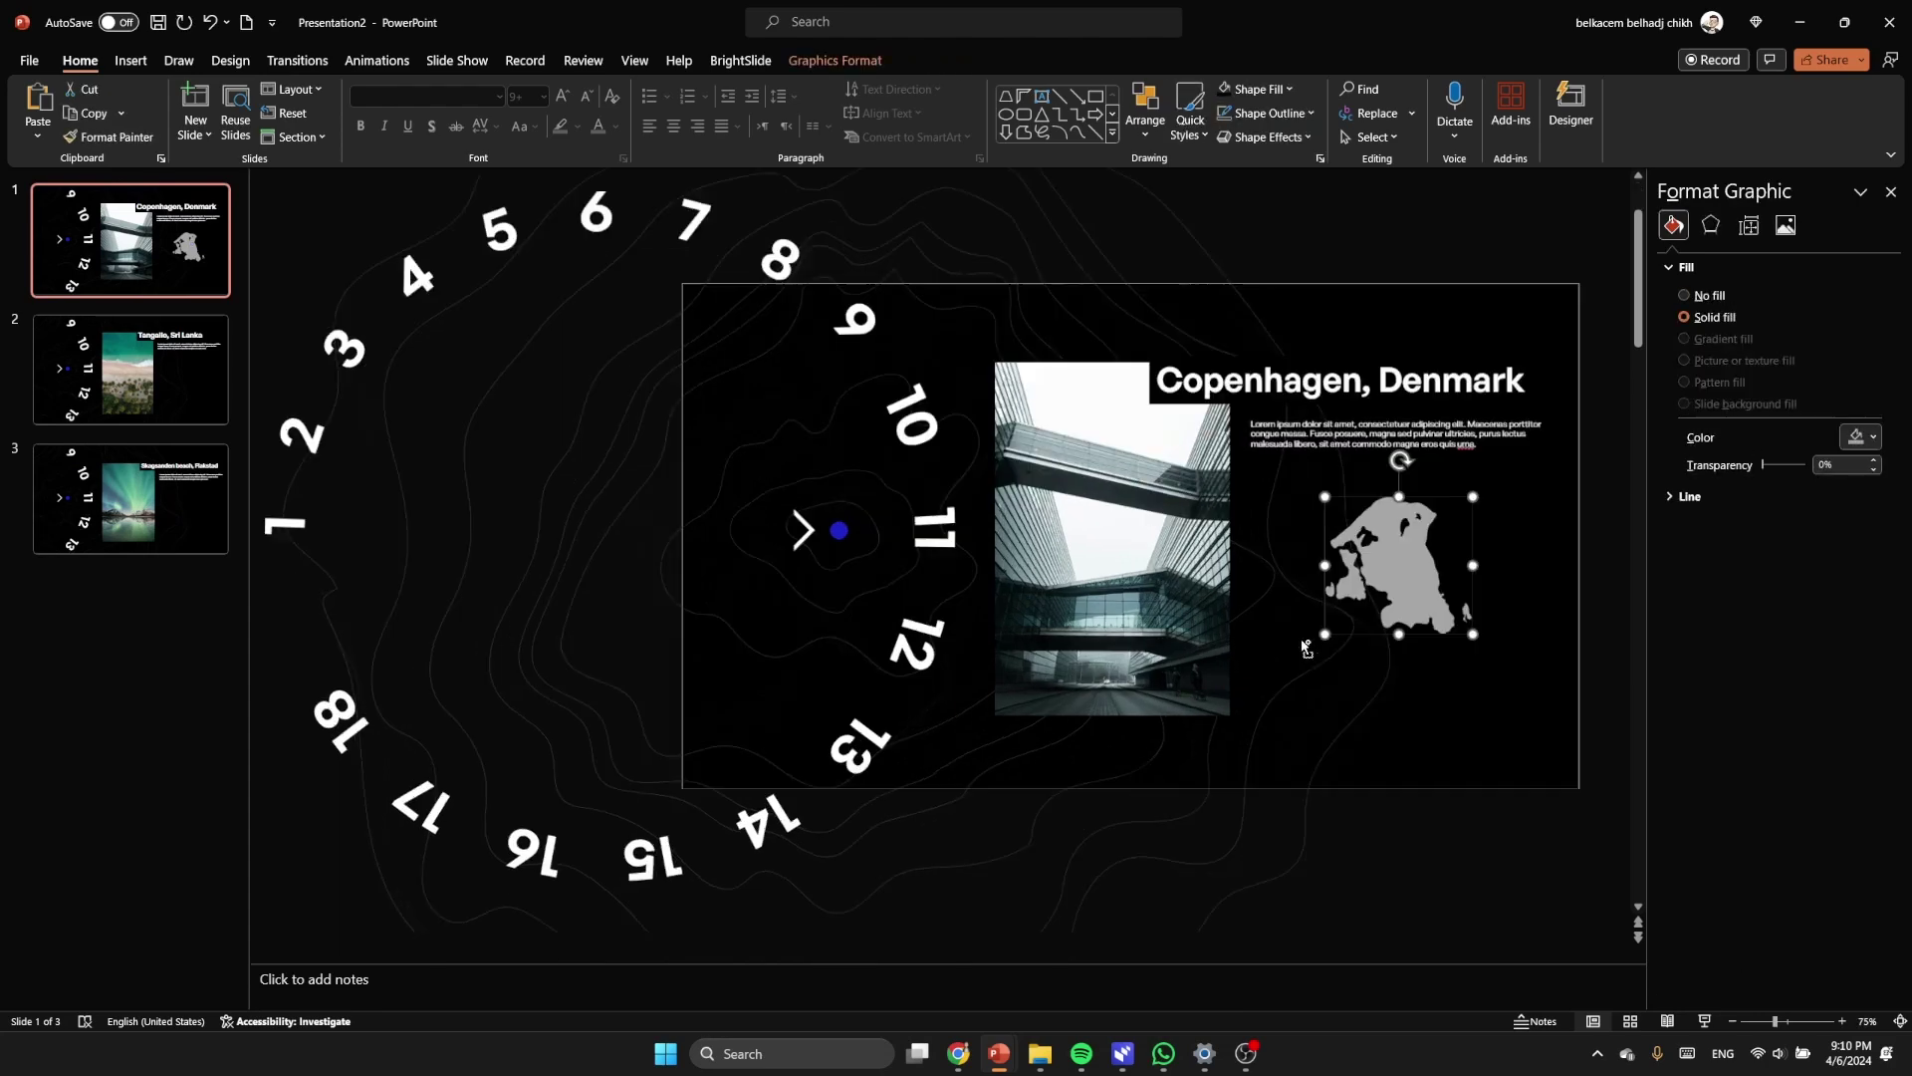
{"action": "scroll", "coordinate": [1305, 648], "scroll_direction": "up", "scroll_amount": 2}
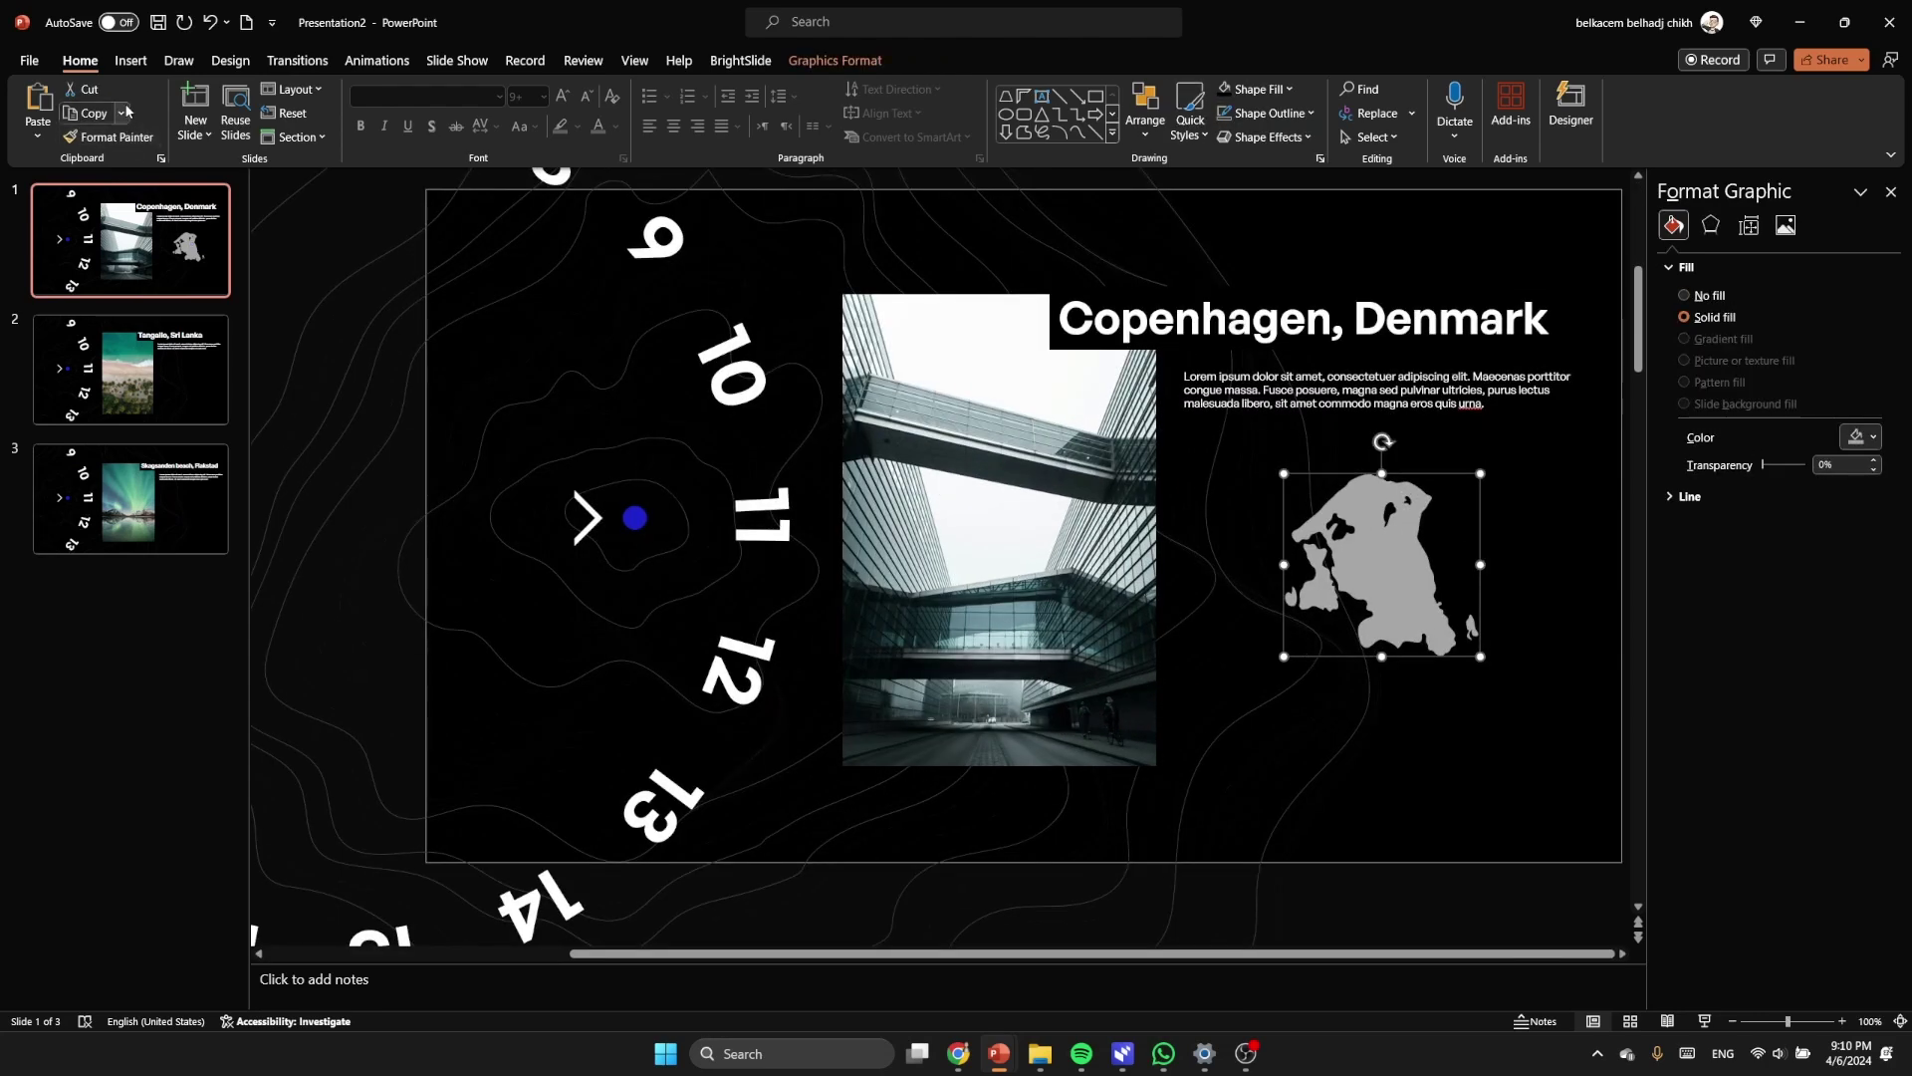
{"action": "left_click", "coordinate": [130, 61]}
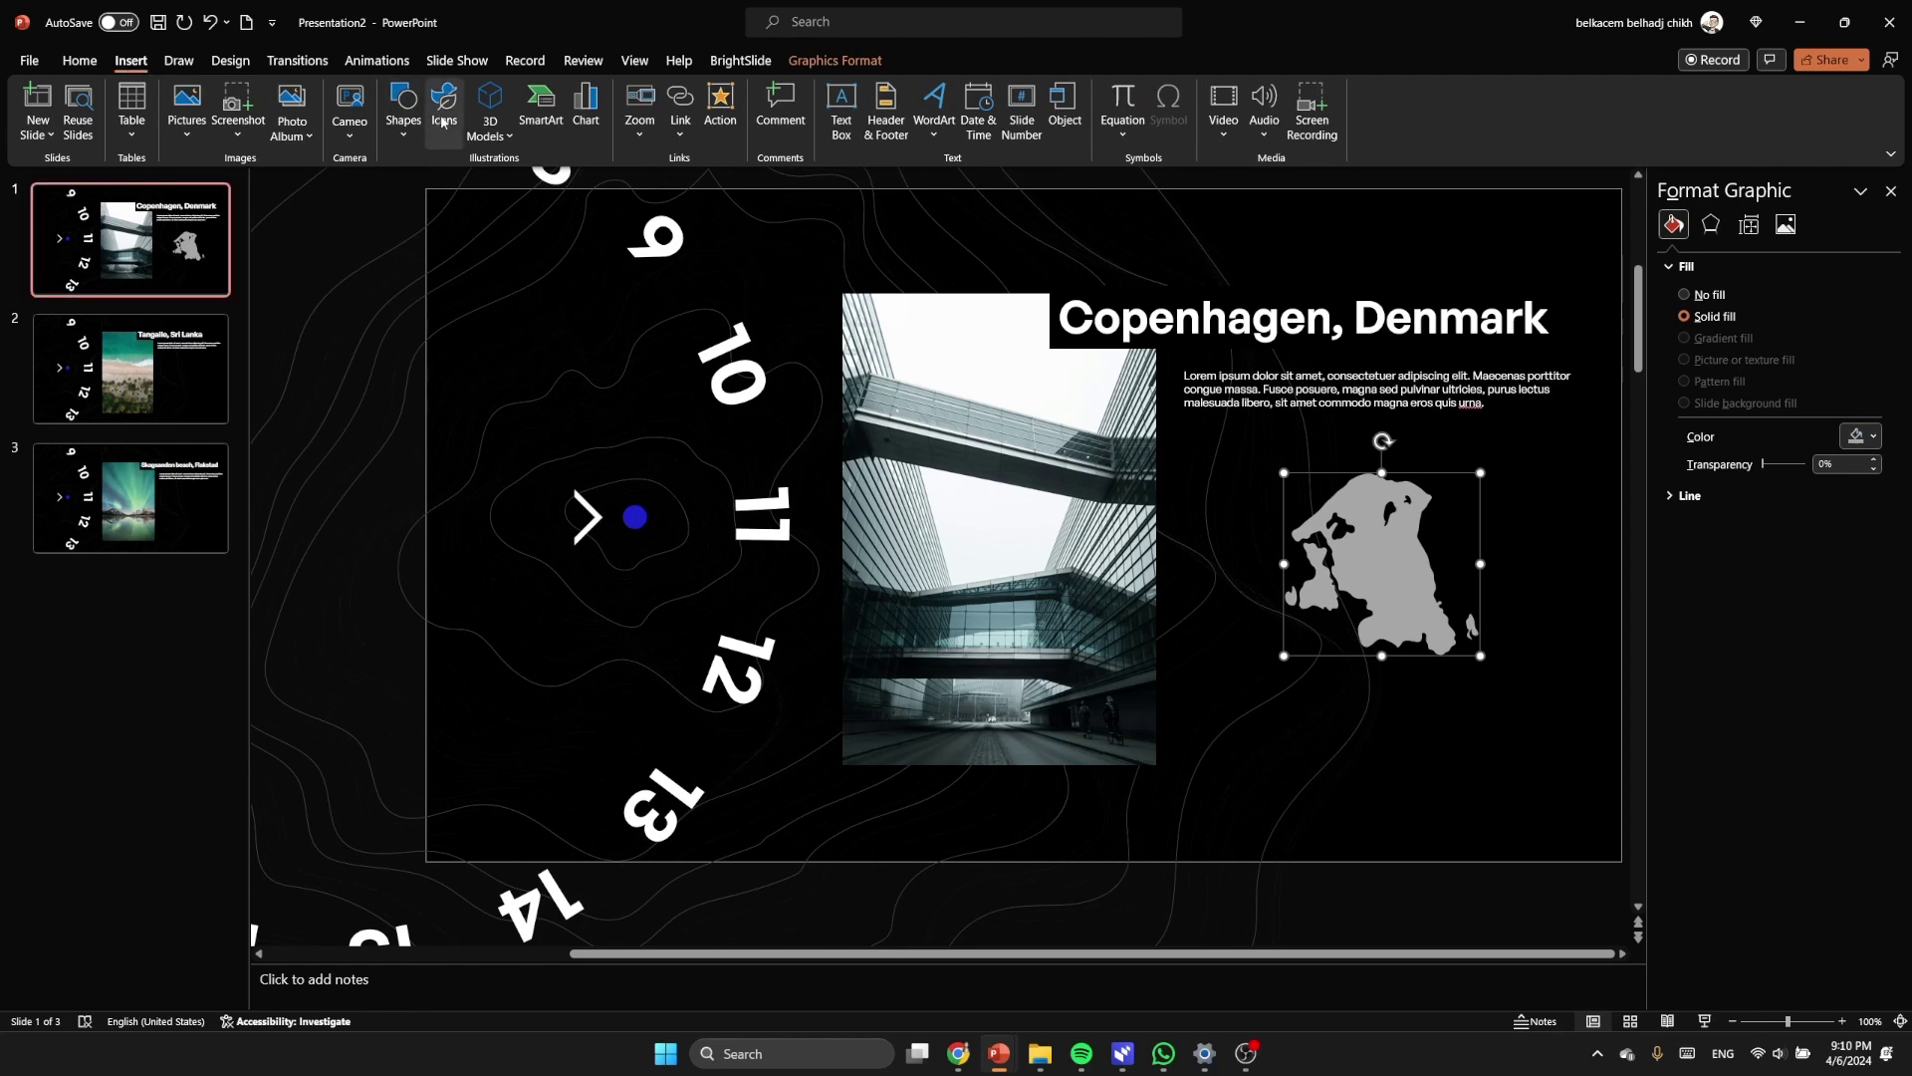
Step: Search the stock icons for 'location' and select the location-pin icon
{"action": "left_click", "coordinate": [444, 104]}
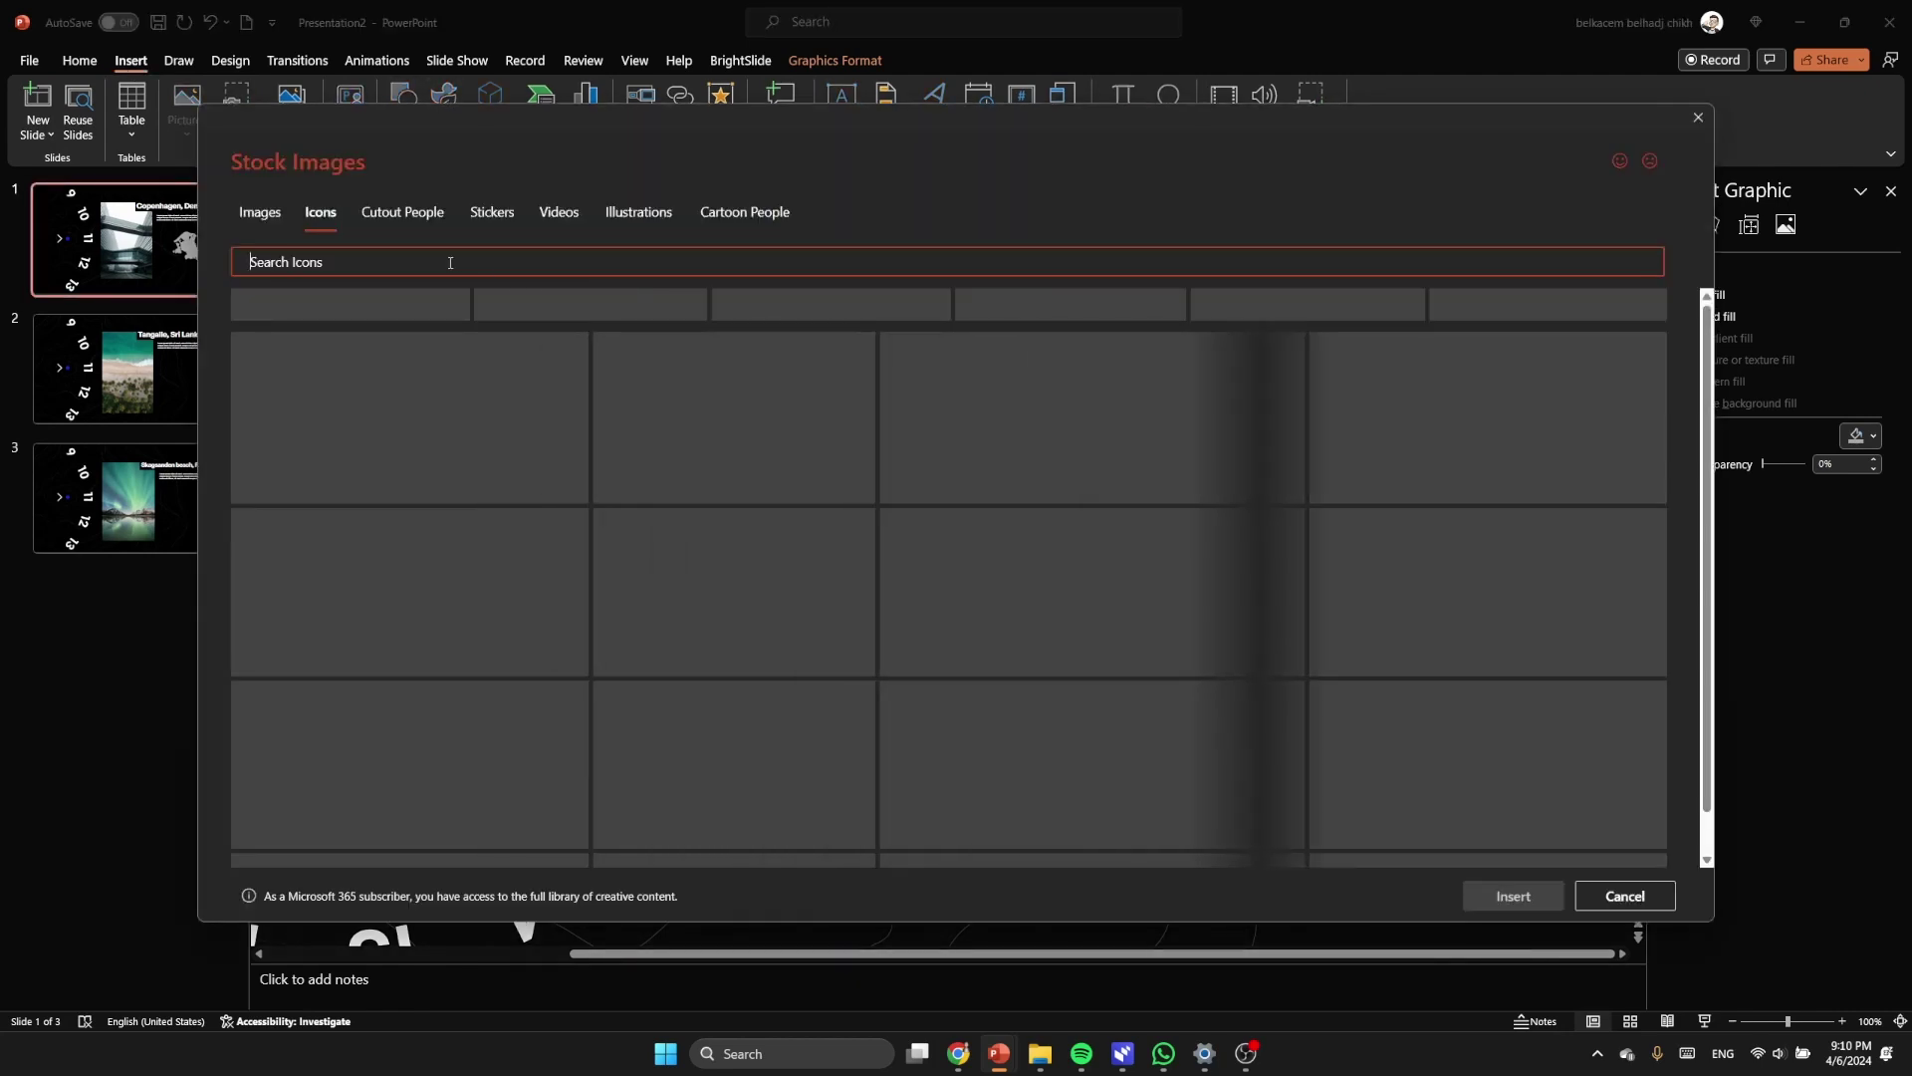
{"action": "type", "text": "l0ocation"}
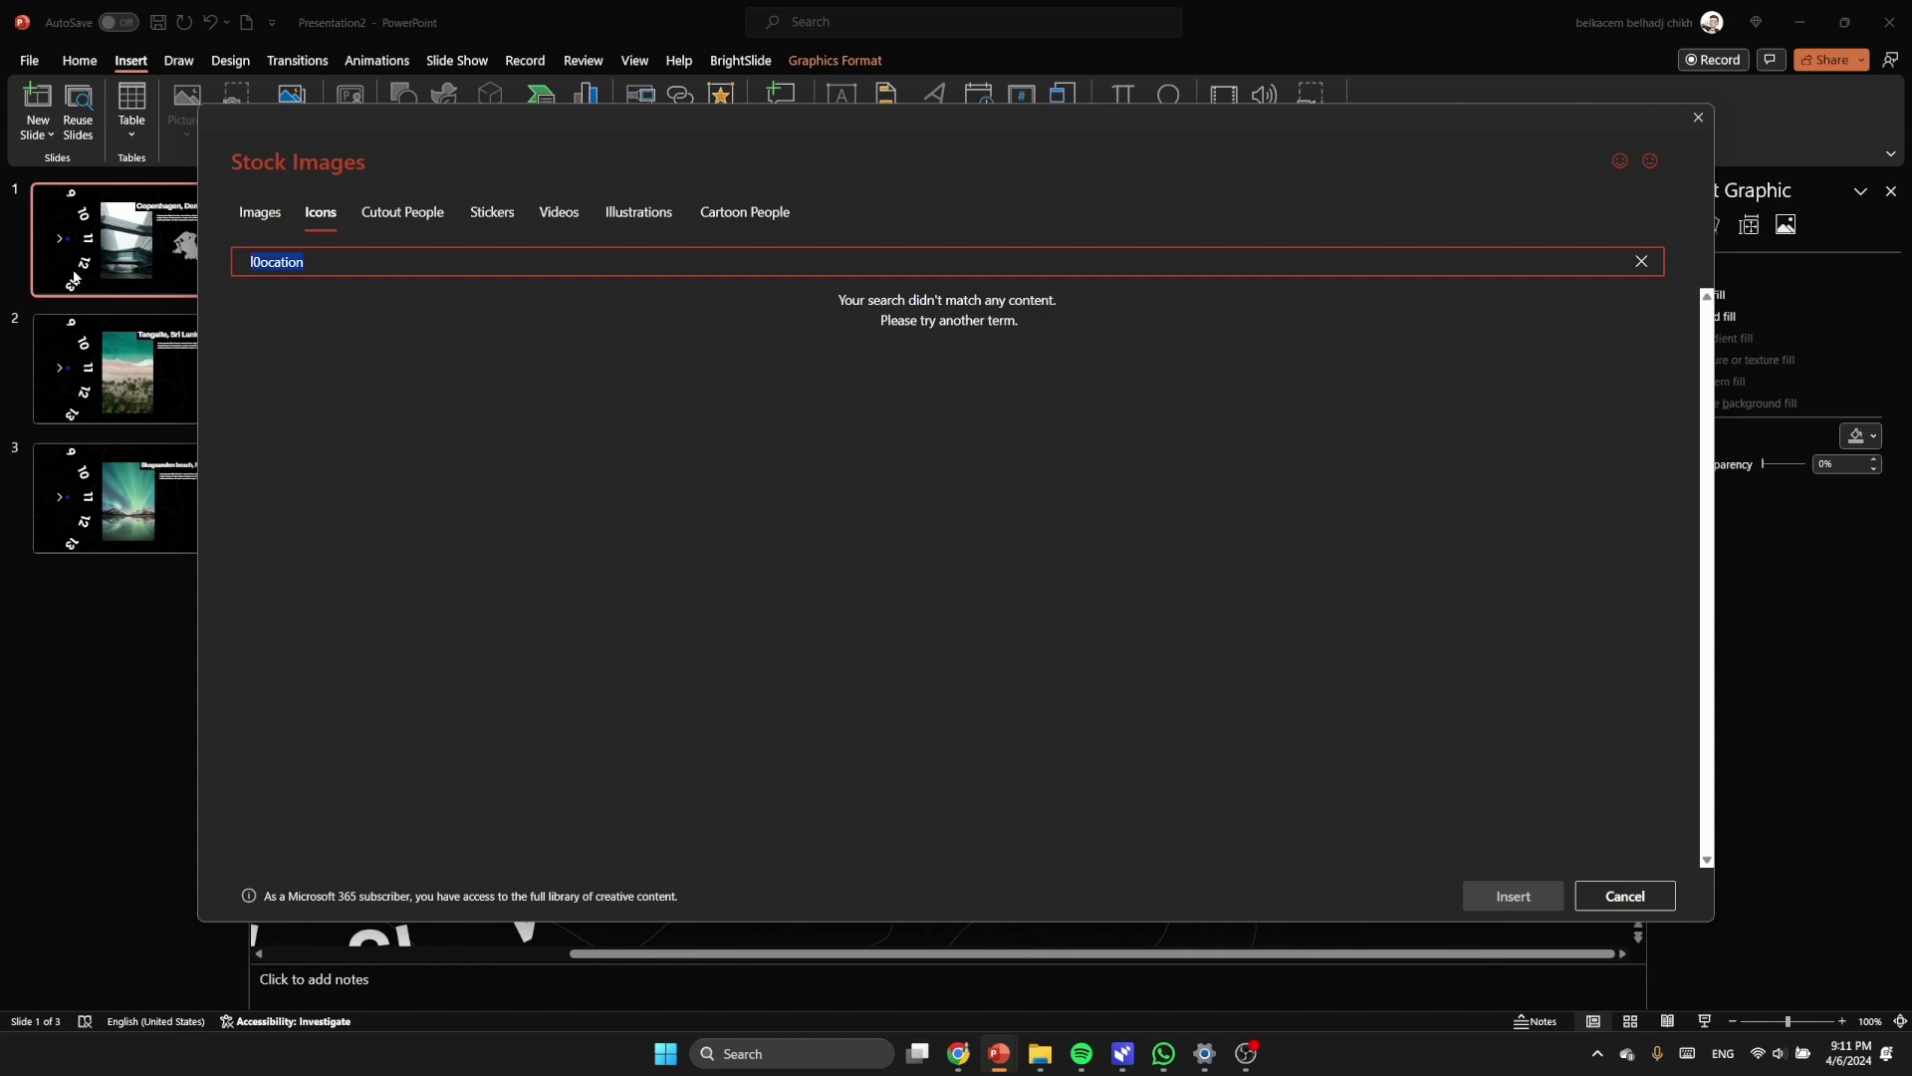
{"action": "left_click", "coordinate": [78, 279]}
{"action": "left_click", "coordinate": [389, 256]}
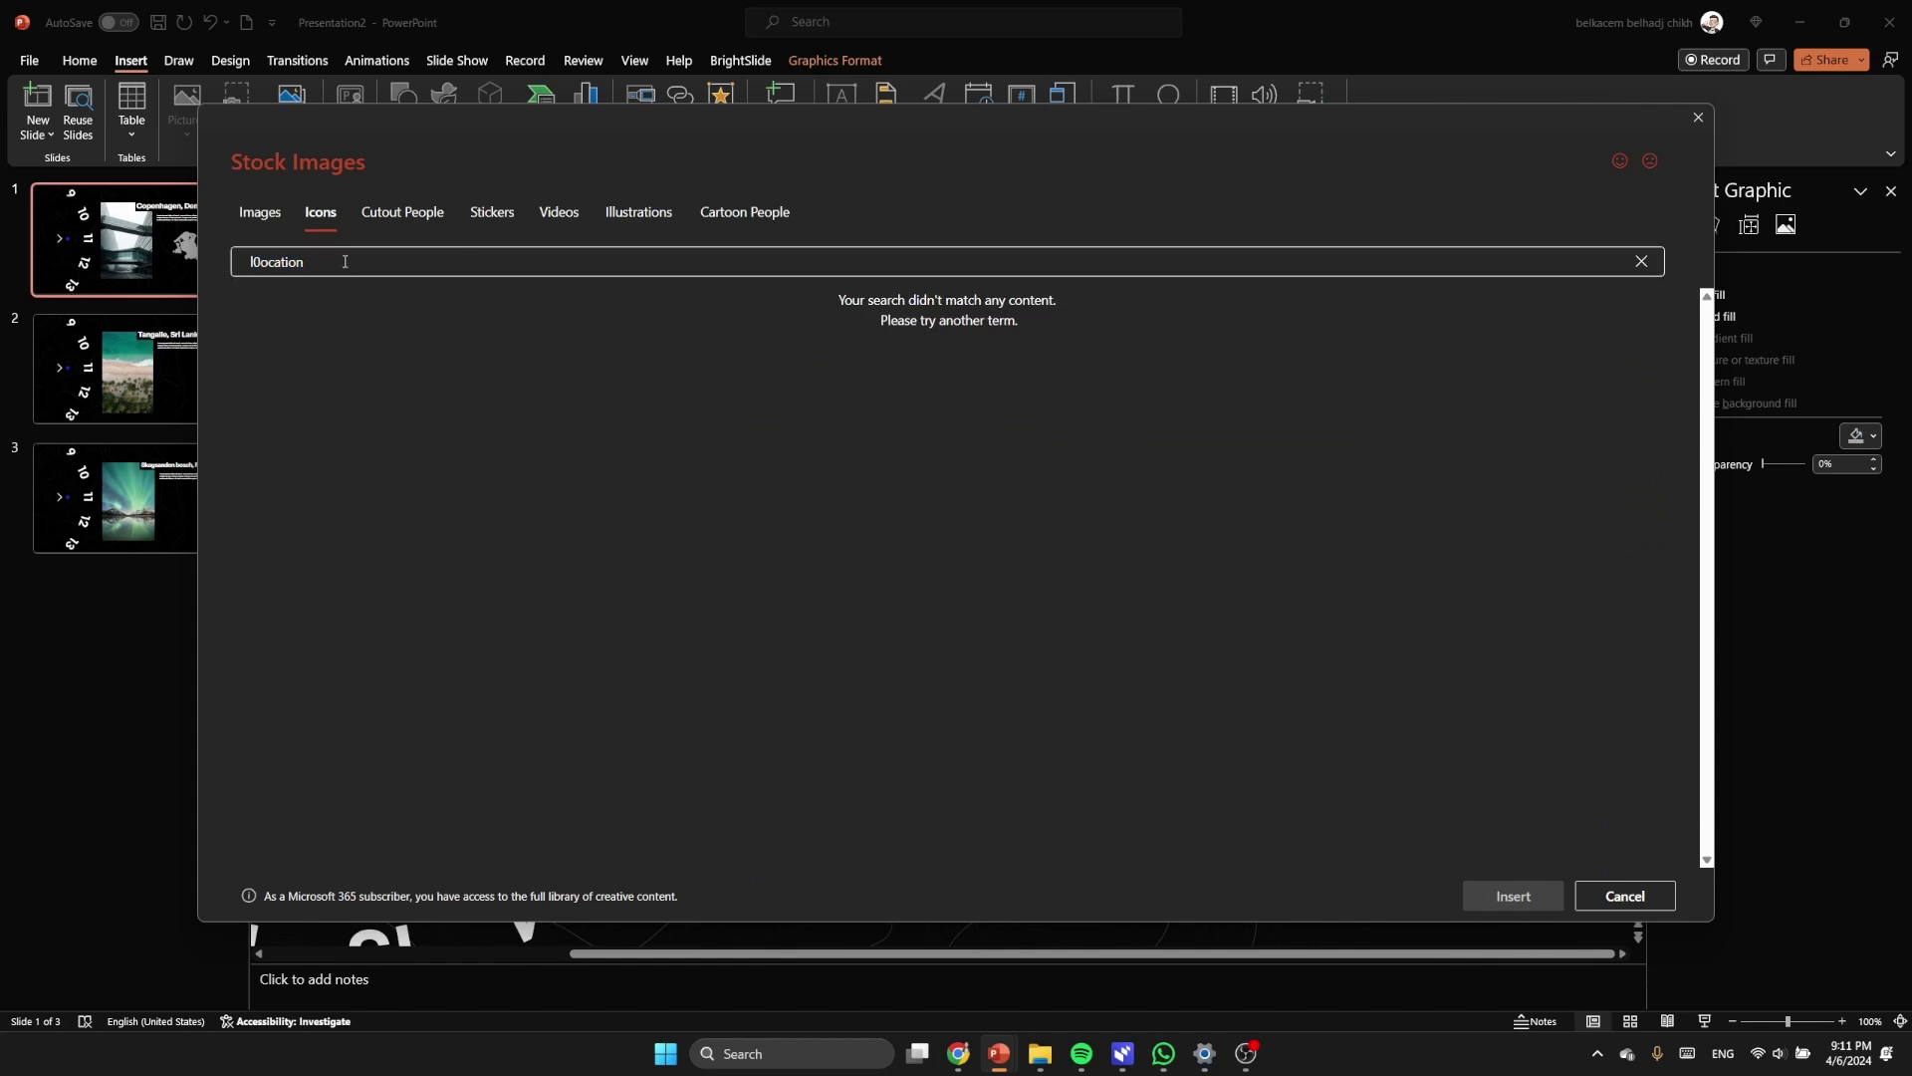
{"action": "left_click", "coordinate": [265, 262]}
{"action": "key", "text": "BackSpace"}
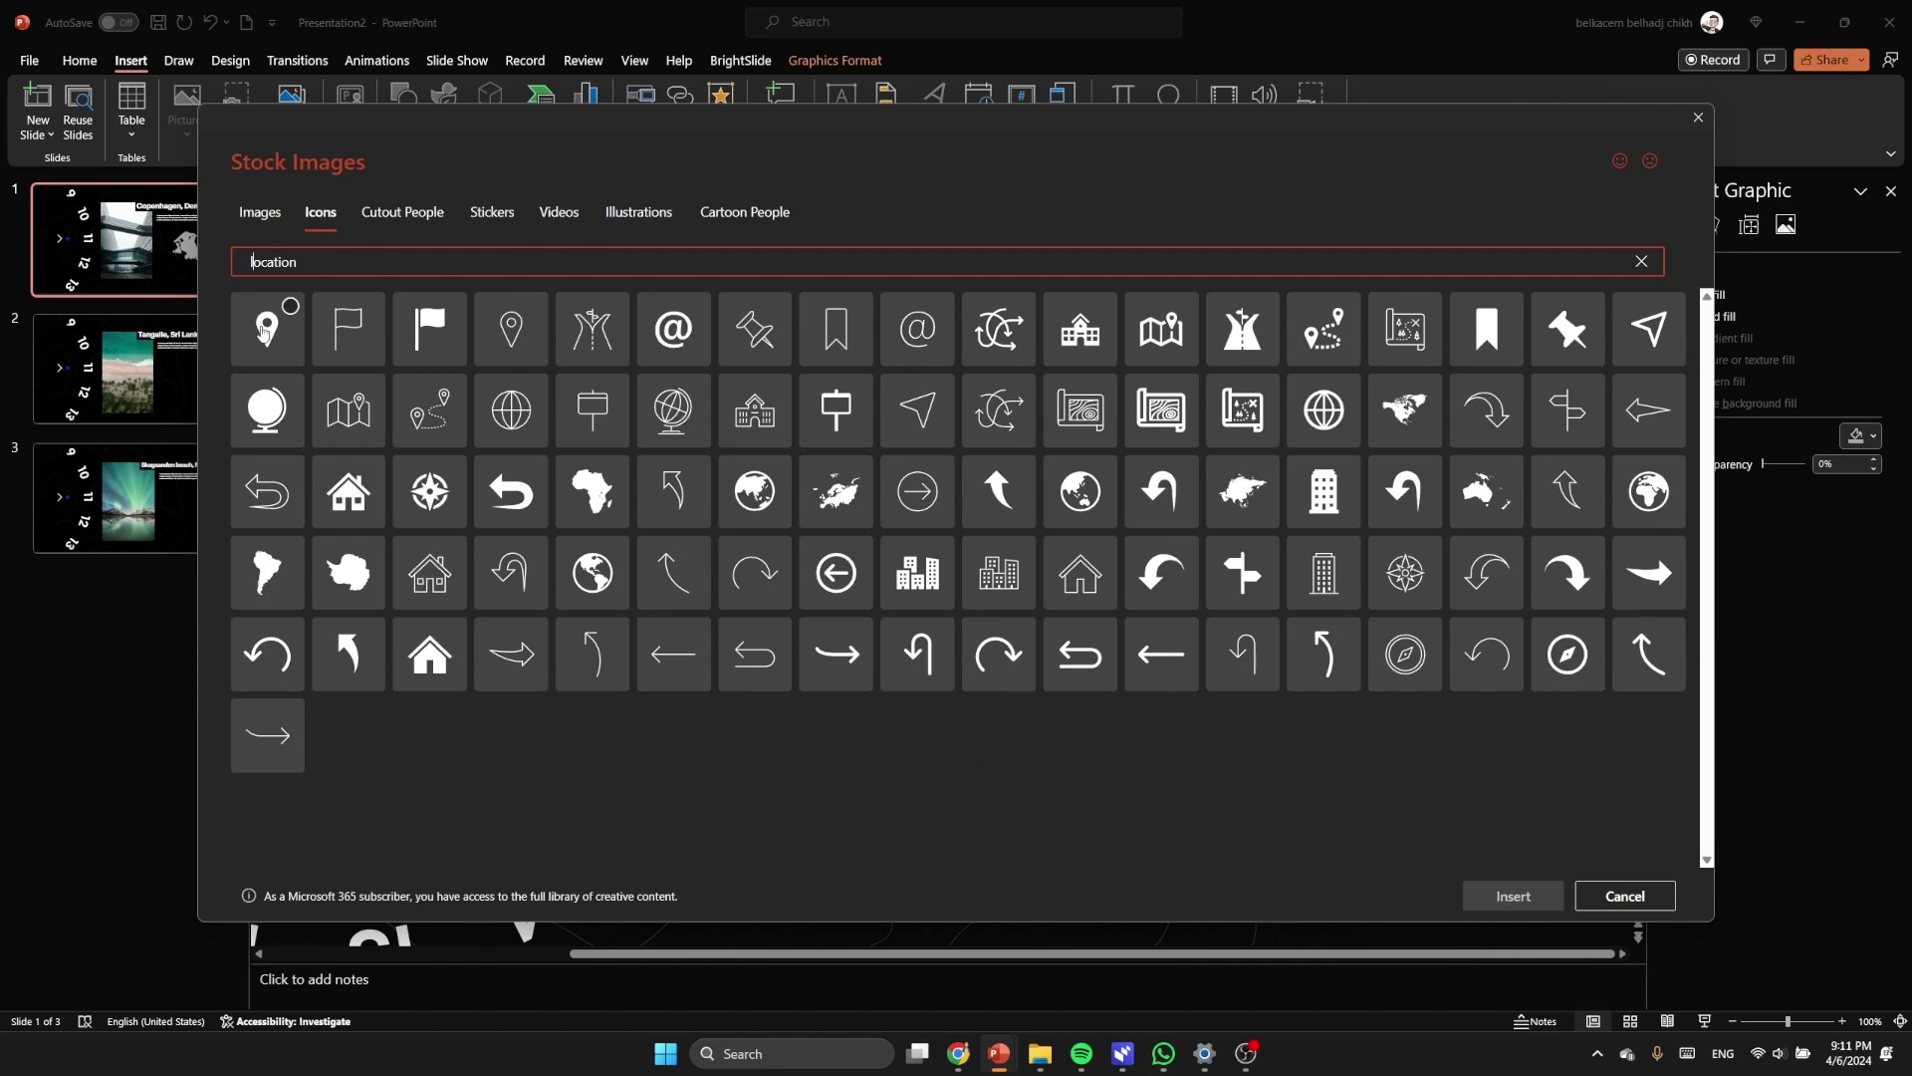
{"action": "left_click", "coordinate": [265, 328]}
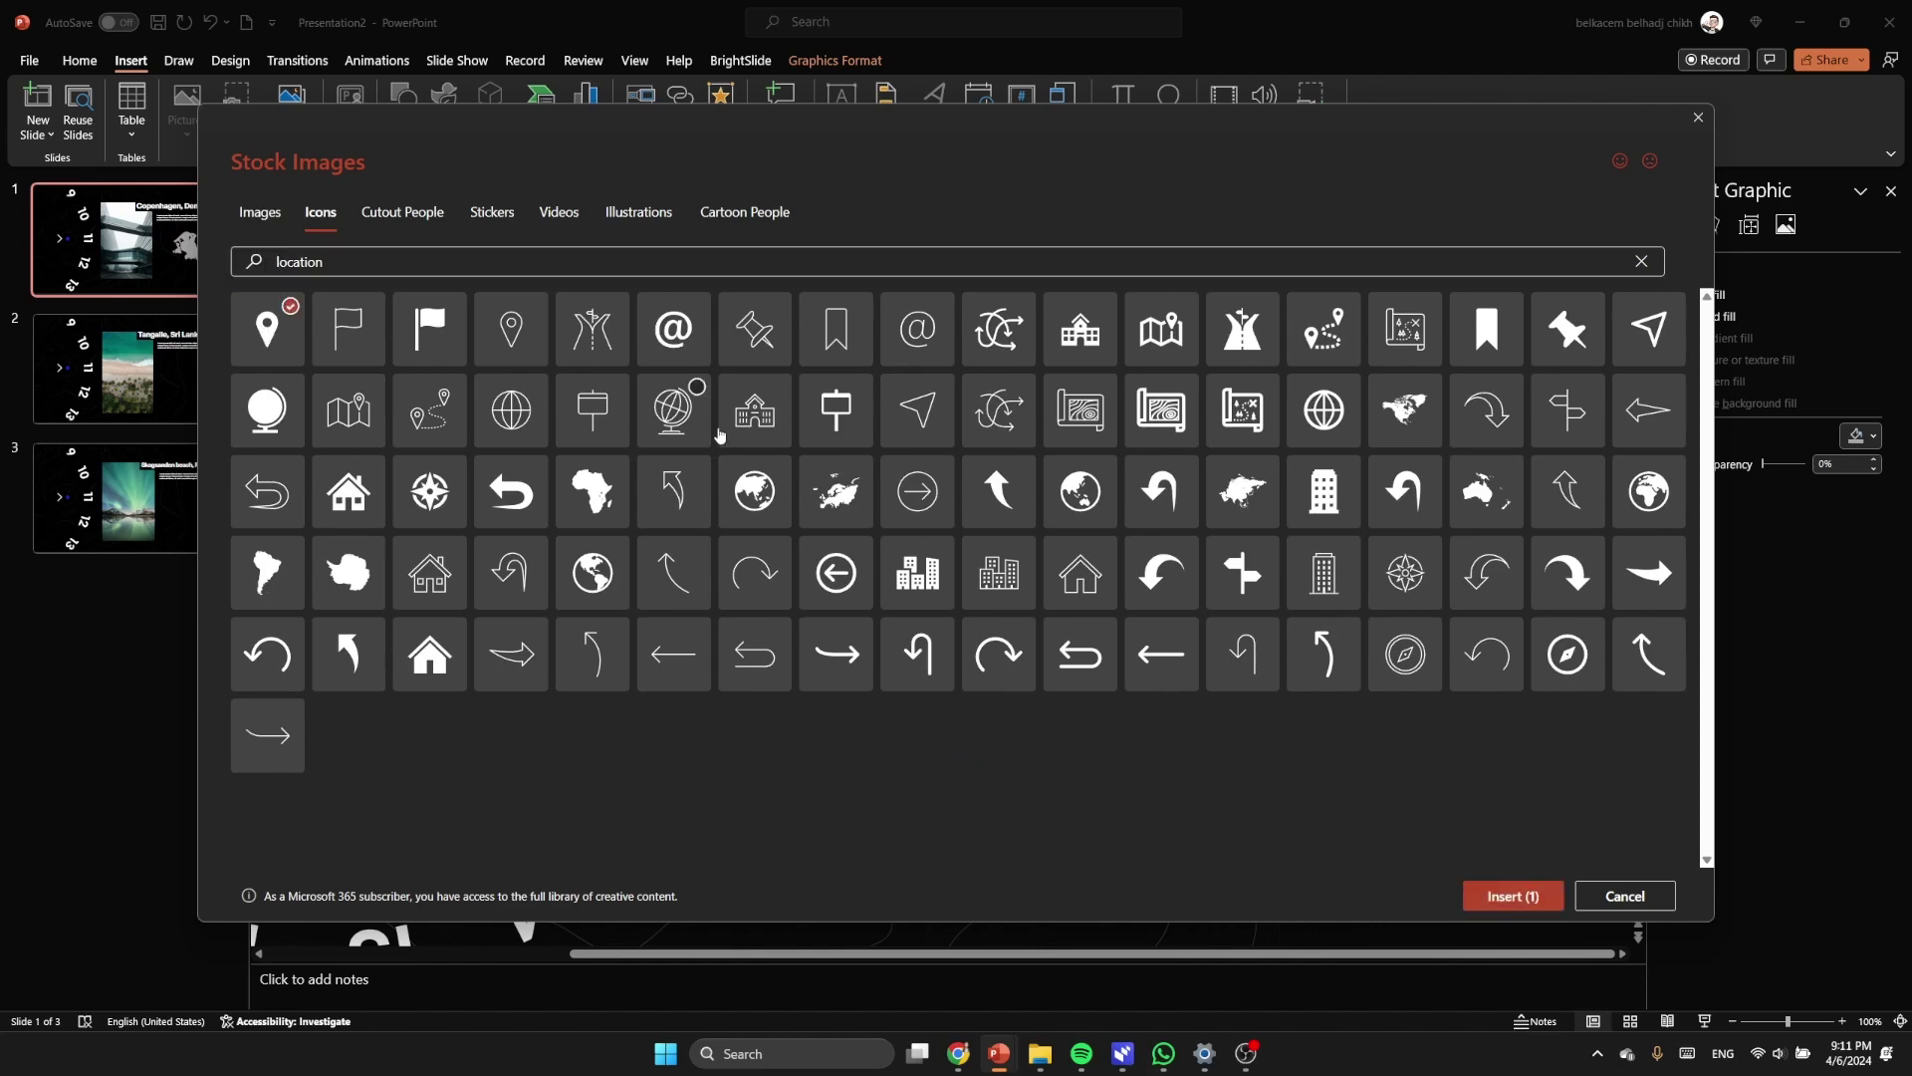
Step: Insert the pin icon and move it onto the upper right of the Denmark map
{"action": "left_click", "coordinate": [1514, 896]}
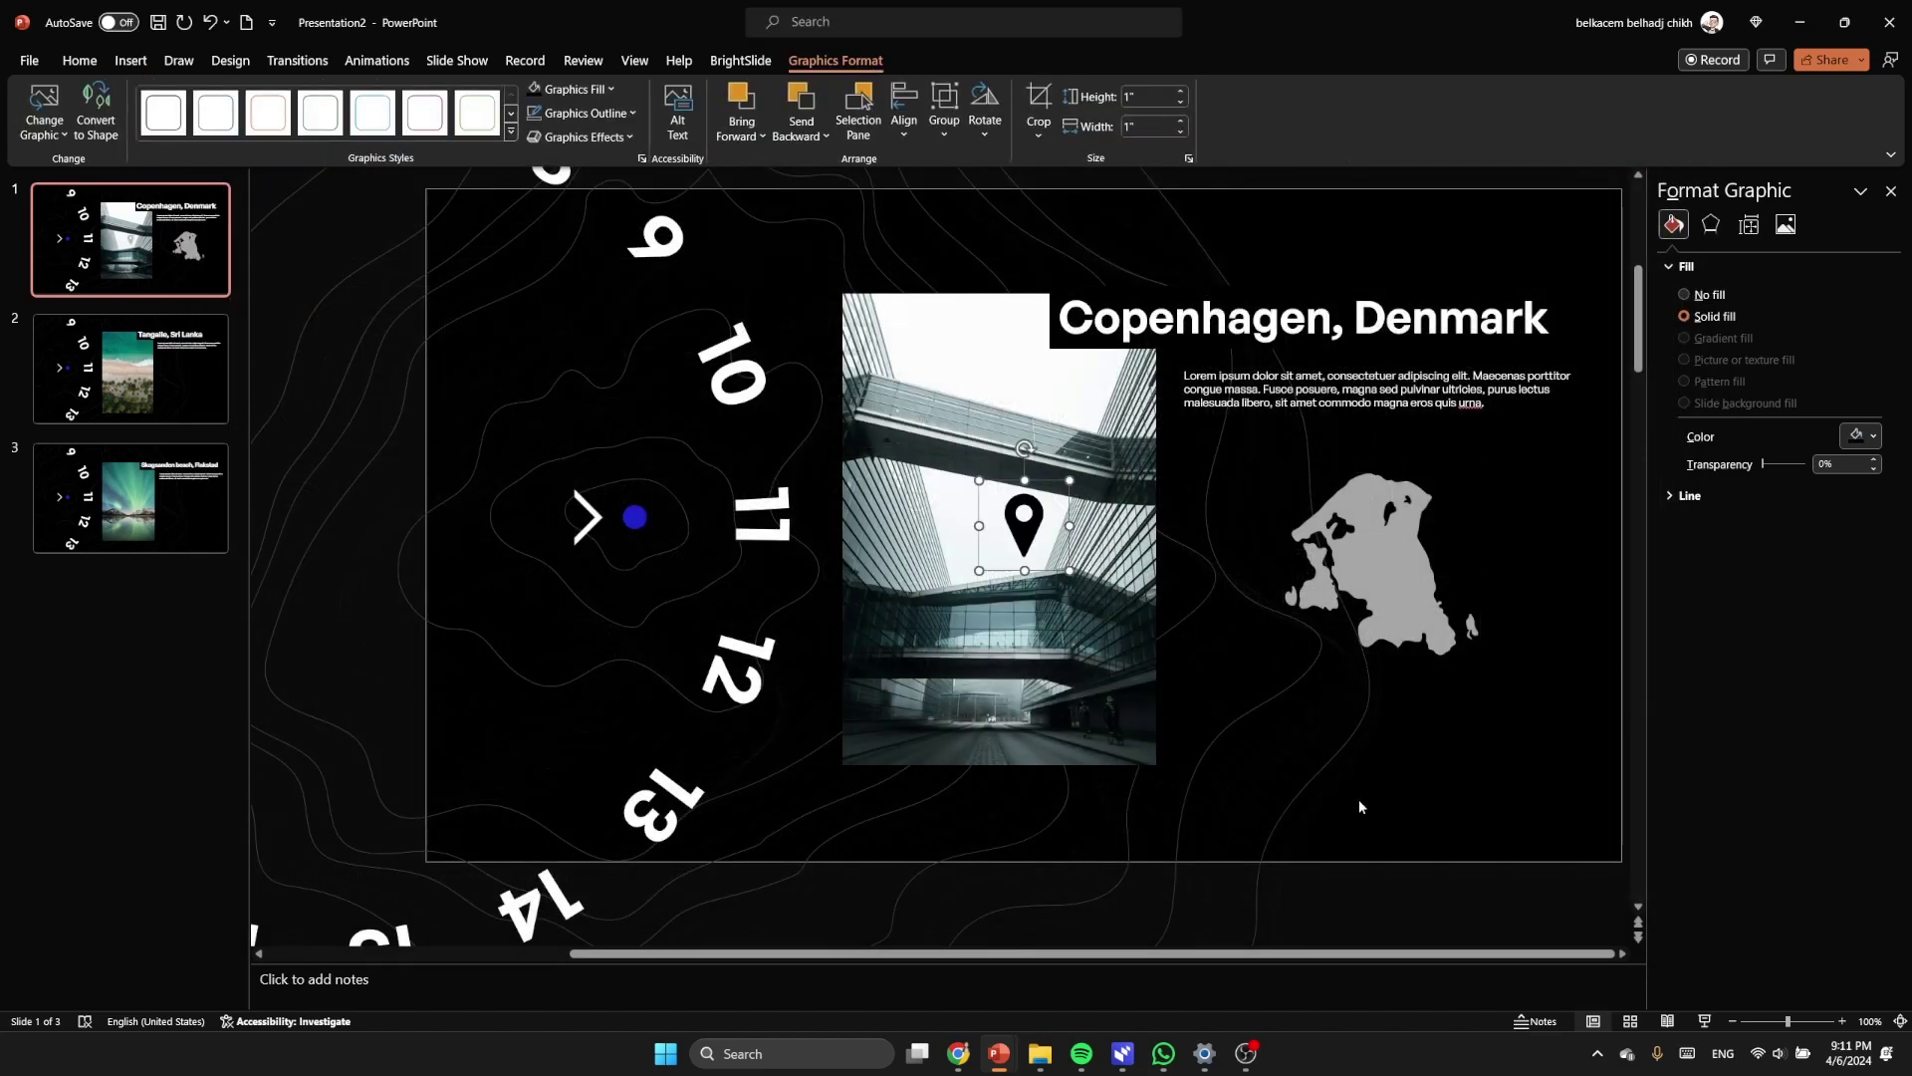
{"action": "left_click_drag", "start_coordinate": [1031, 516], "coordinate": [1399, 550]}
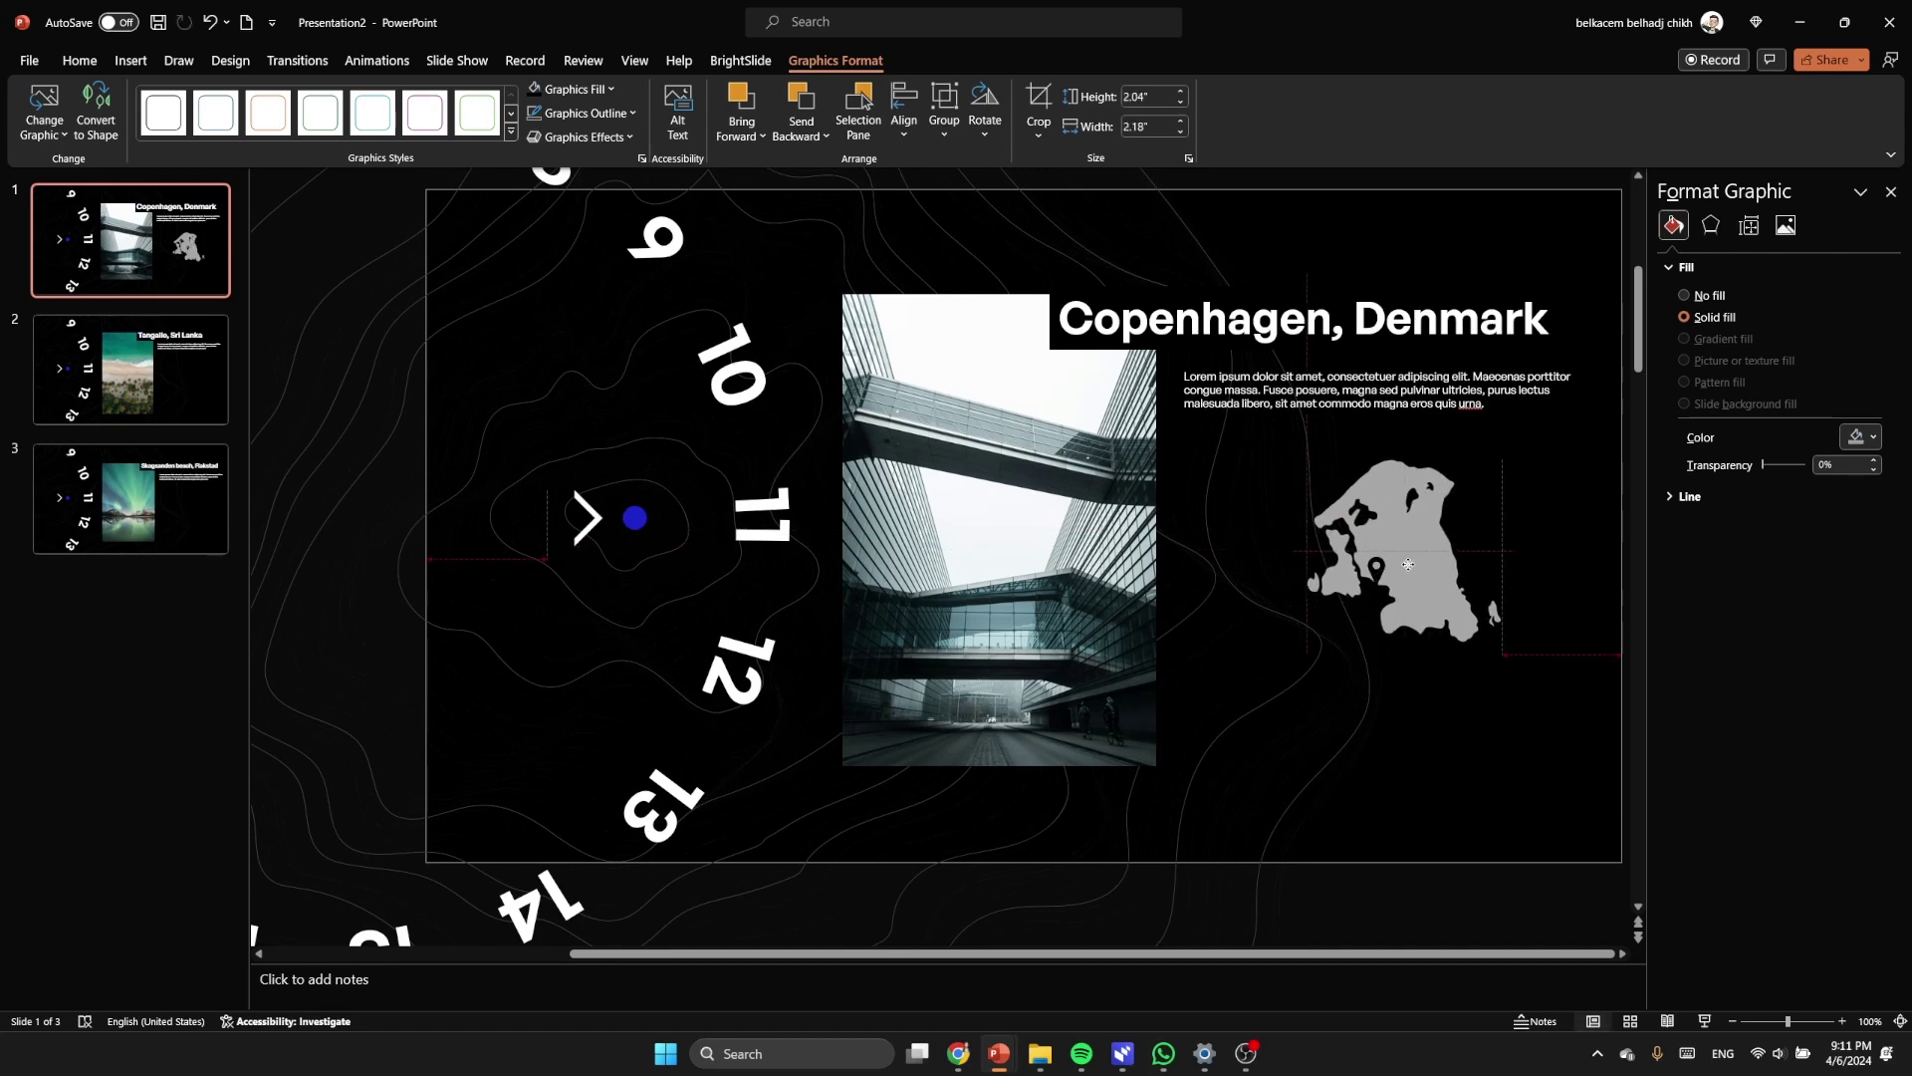
{"action": "left_click", "coordinate": [1379, 574]}
{"action": "left_click", "coordinate": [1376, 571]}
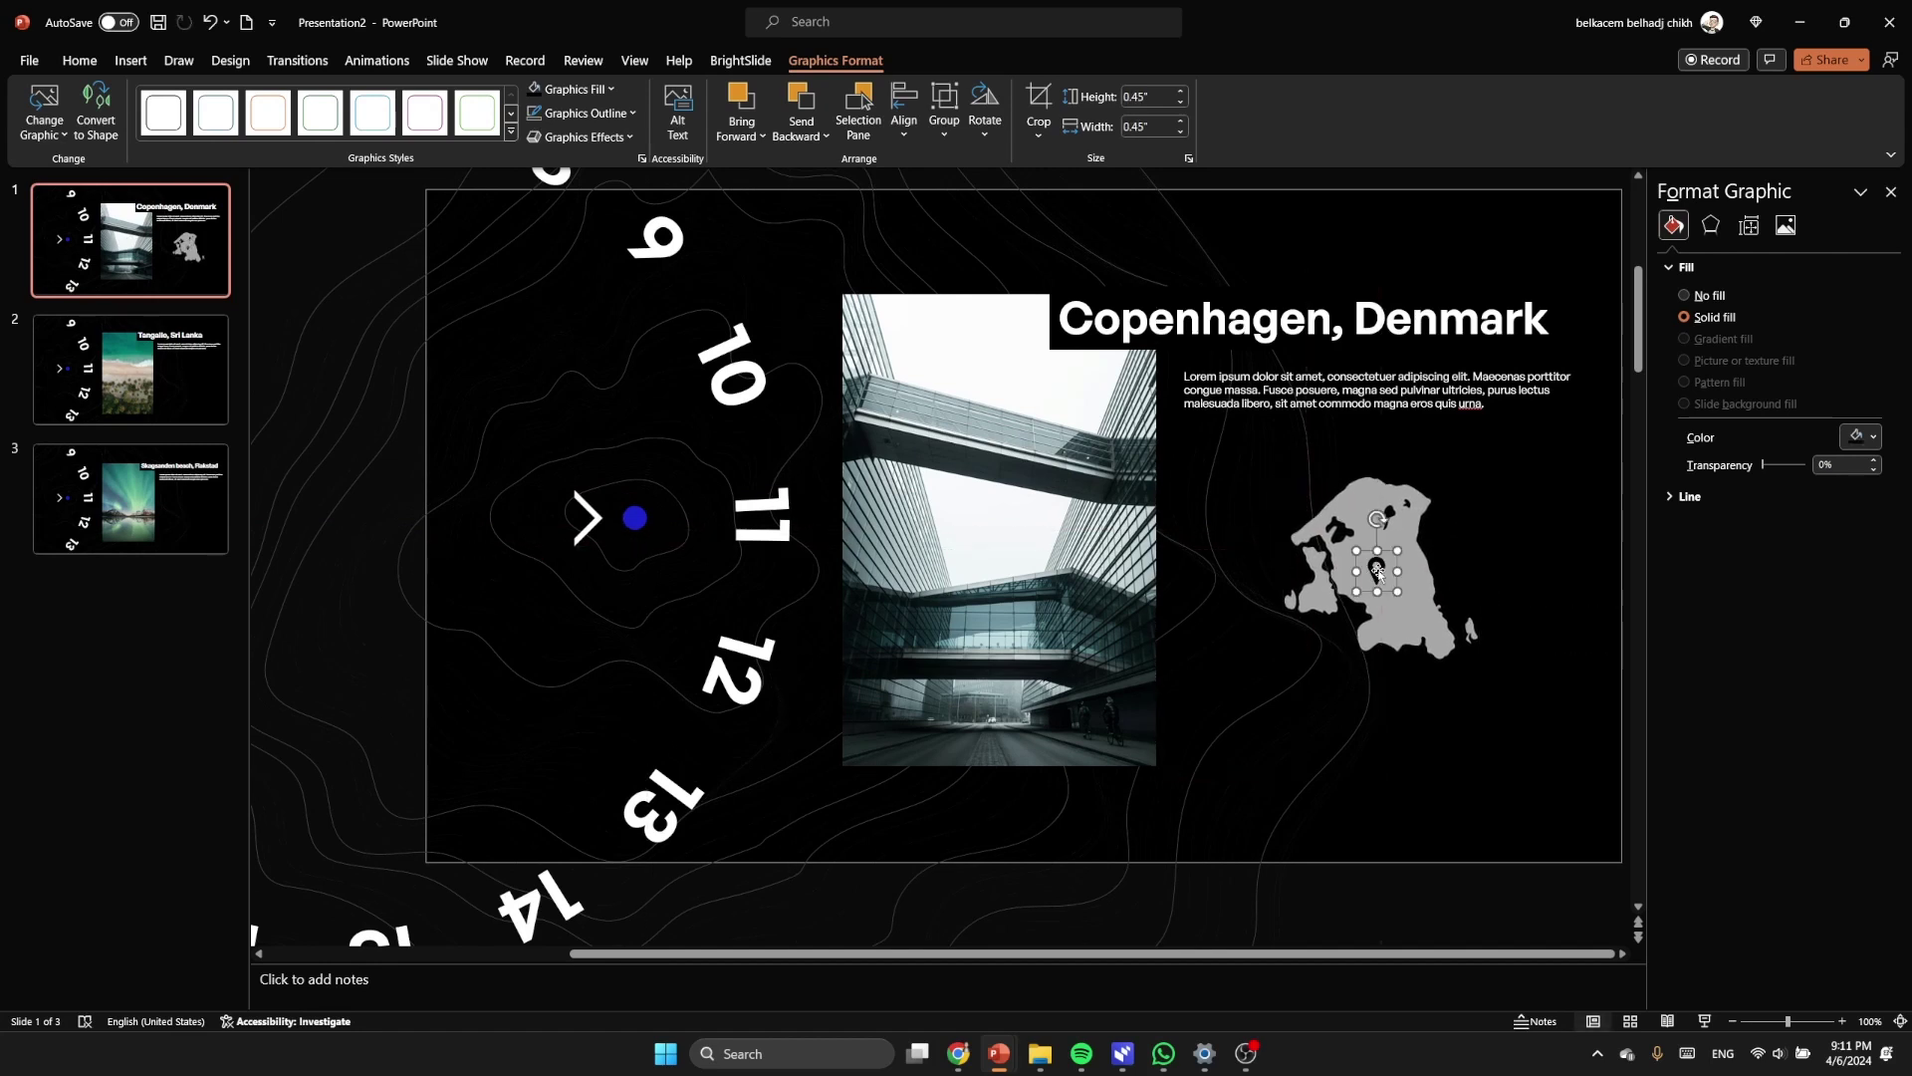
{"action": "left_click_drag", "start_coordinate": [1377, 572], "coordinate": [1414, 565]}
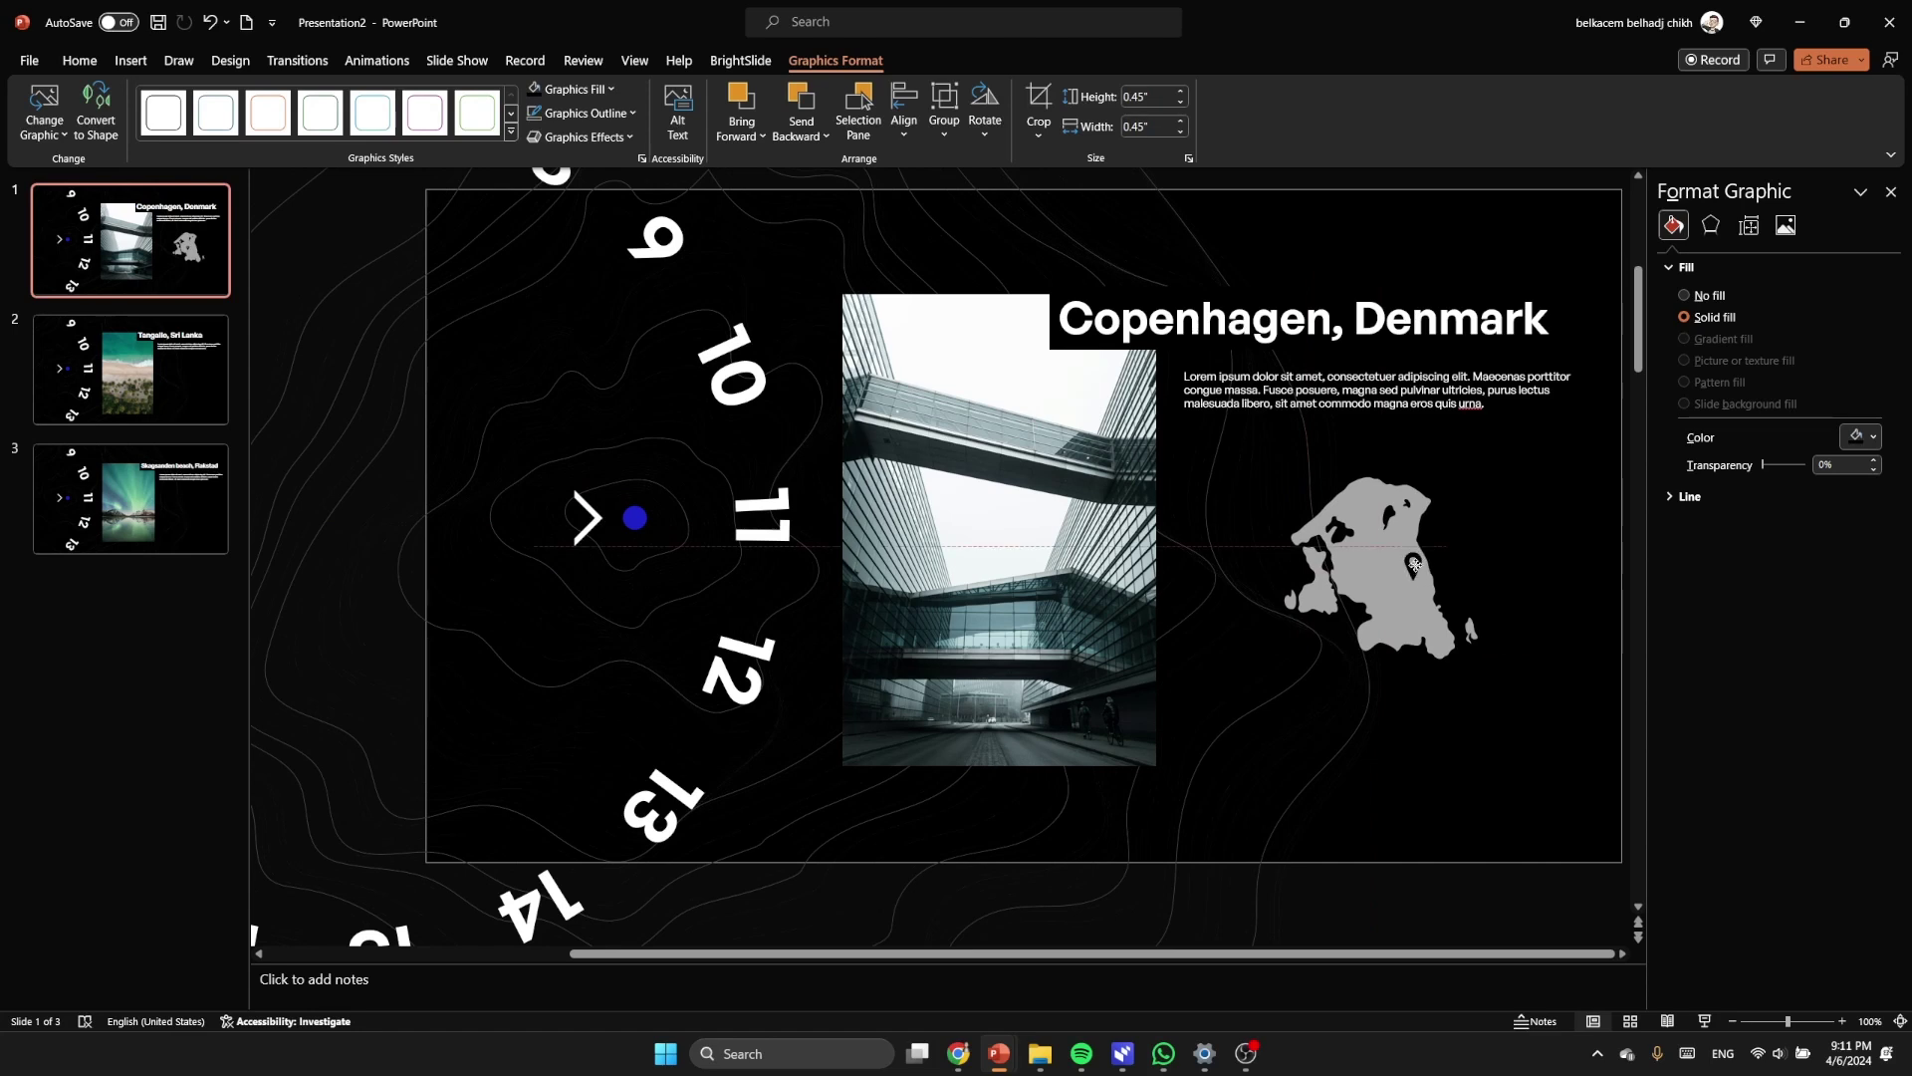
Step: Fill the pin with the wheel dot's blue using the eyedropper
{"action": "left_click", "coordinate": [610, 89]}
{"action": "left_click", "coordinate": [617, 388]}
{"action": "left_click", "coordinate": [637, 517]}
{"action": "left_click", "coordinate": [1572, 735]}
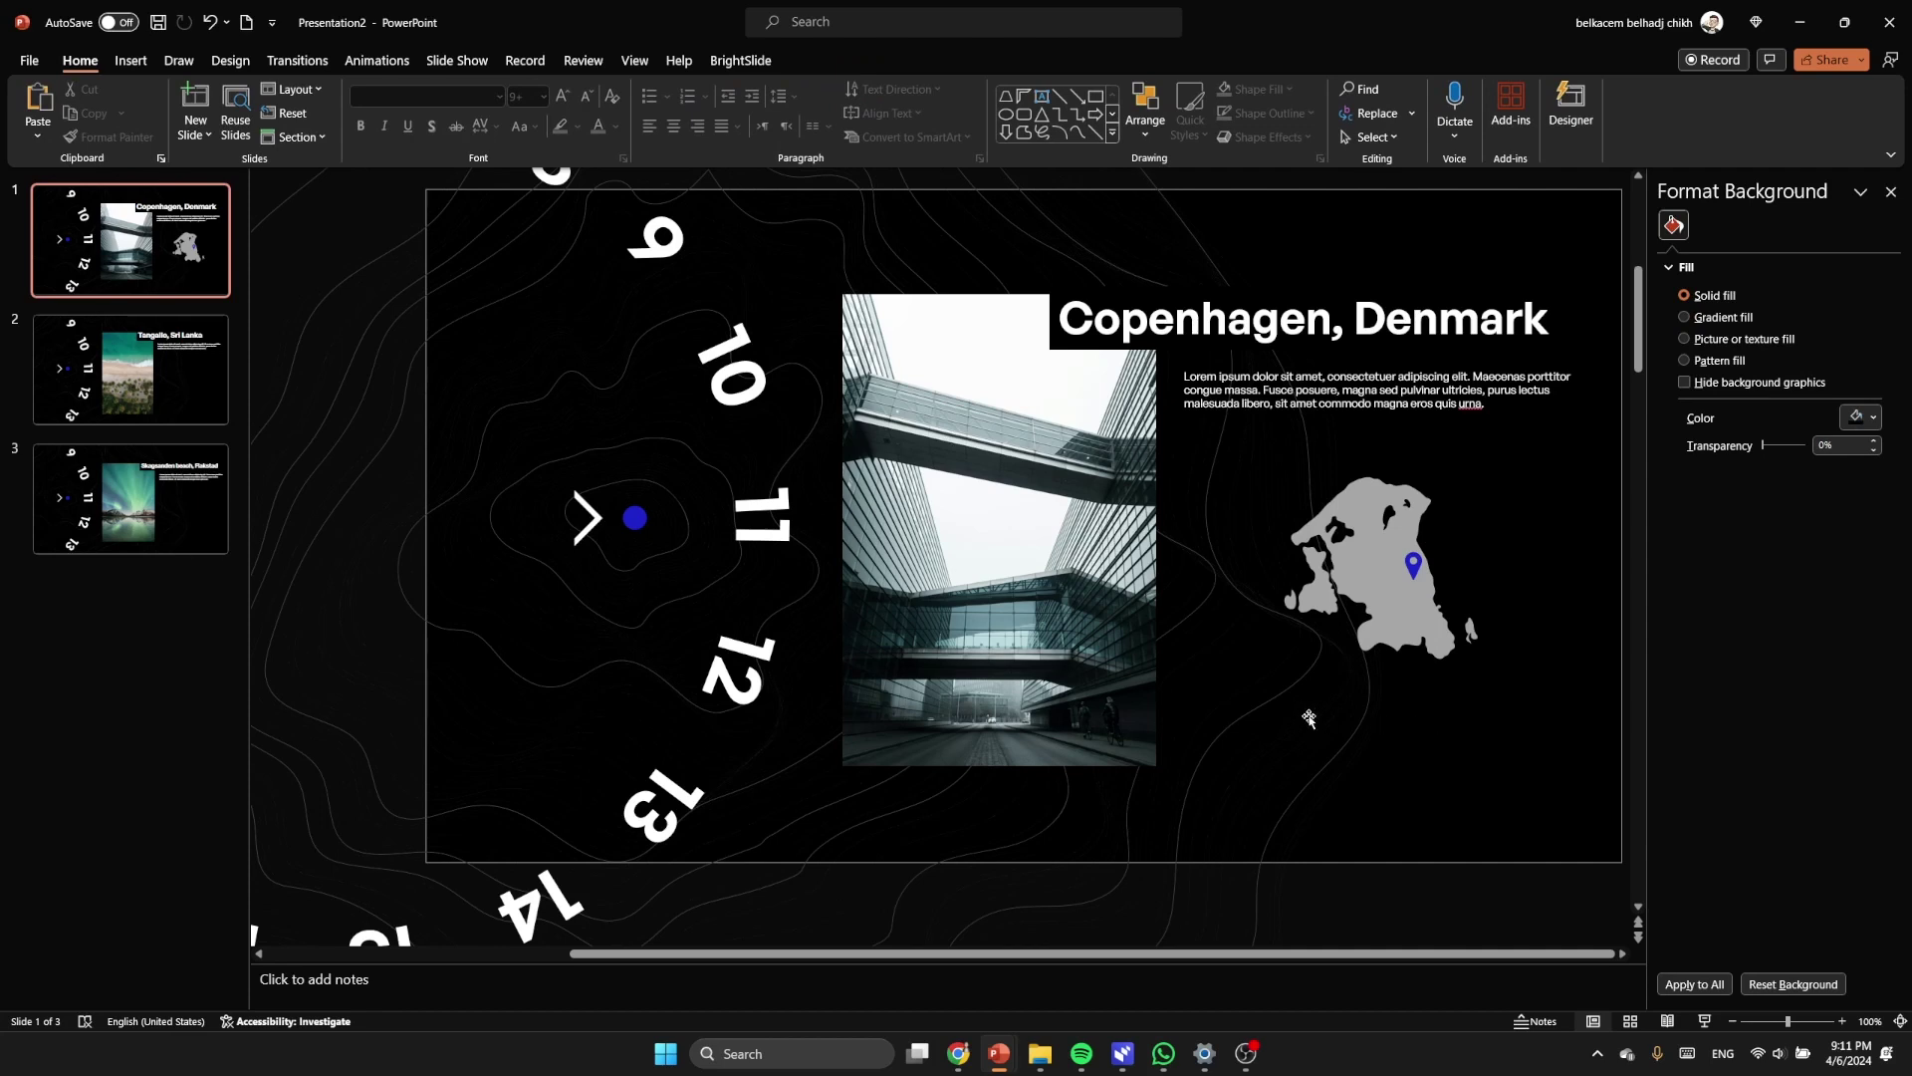
Step: Copy the Sri Lanka map from Presentation1 onto the Tangalle slide in Presentation2
{"action": "mouse_move", "coordinate": [1003, 1058]}
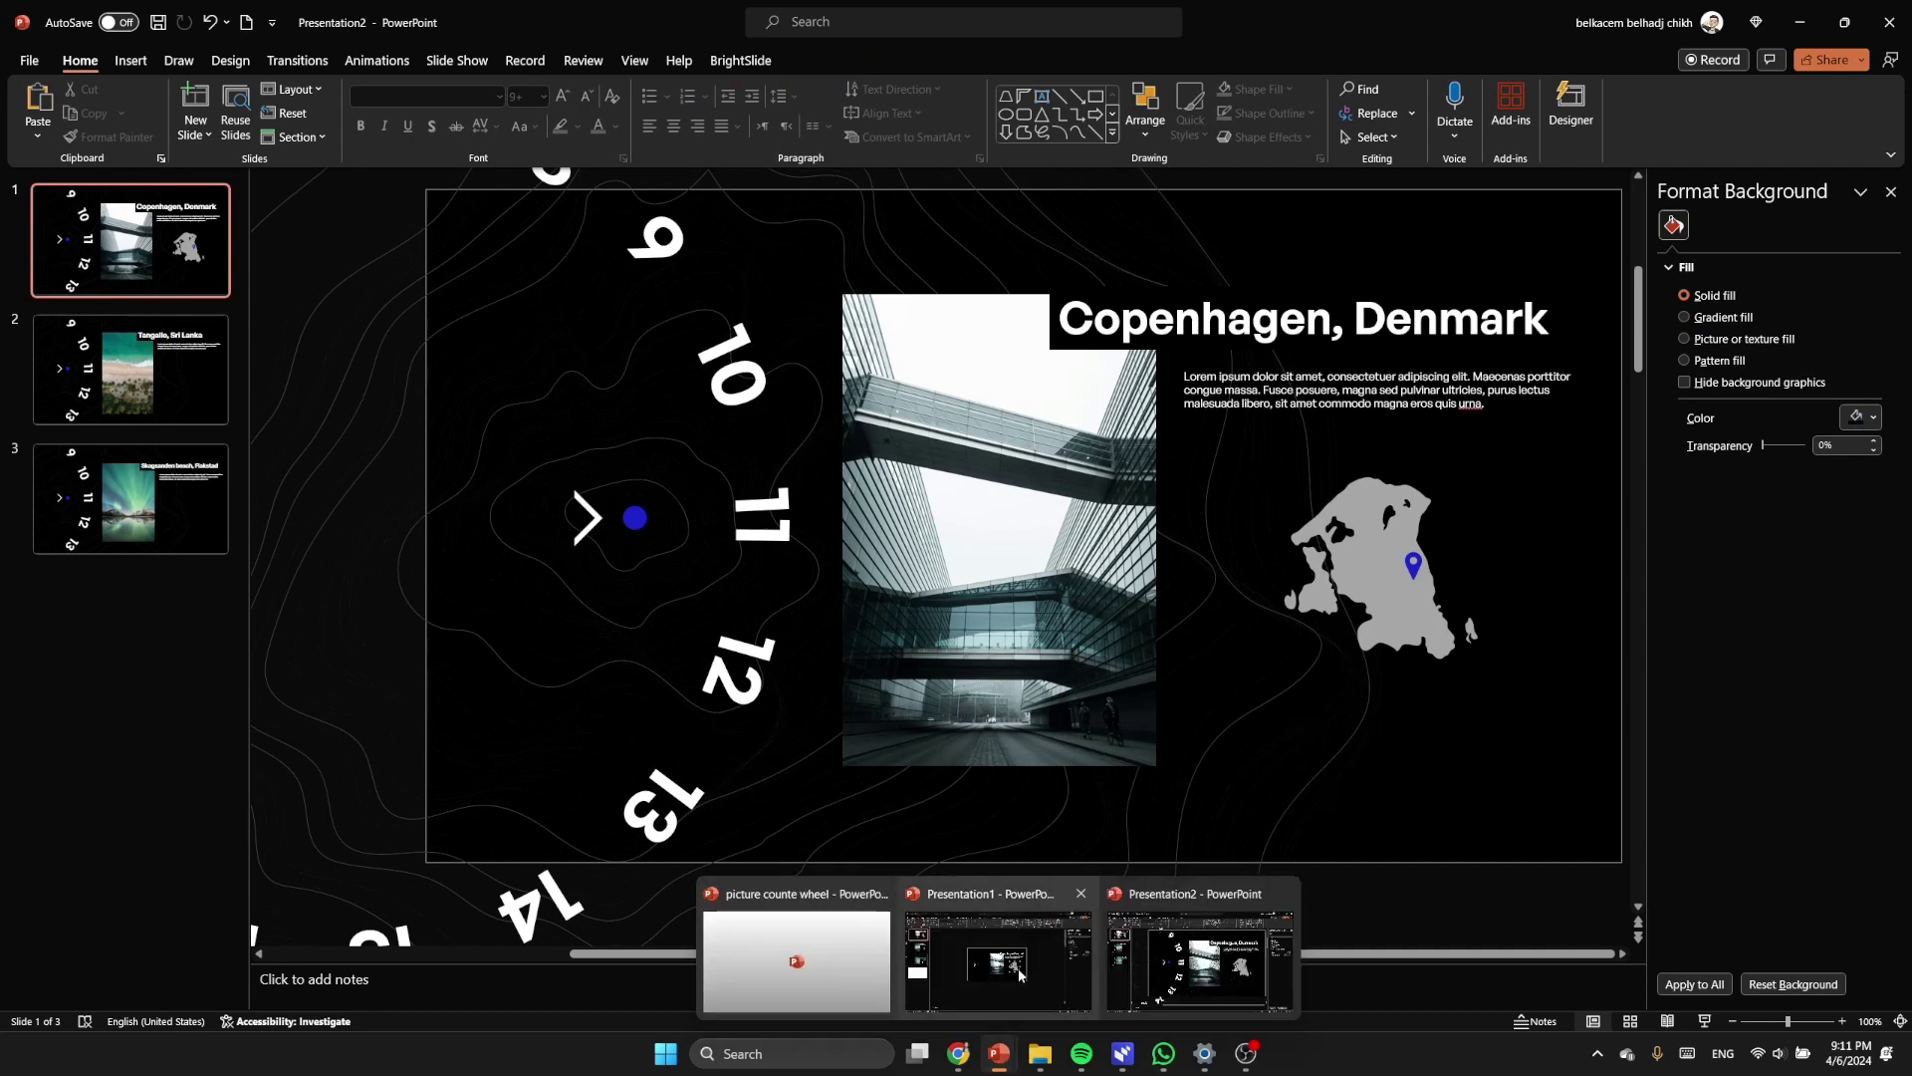
{"action": "left_click", "coordinate": [1191, 973]}
{"action": "left_click", "coordinate": [225, 418]}
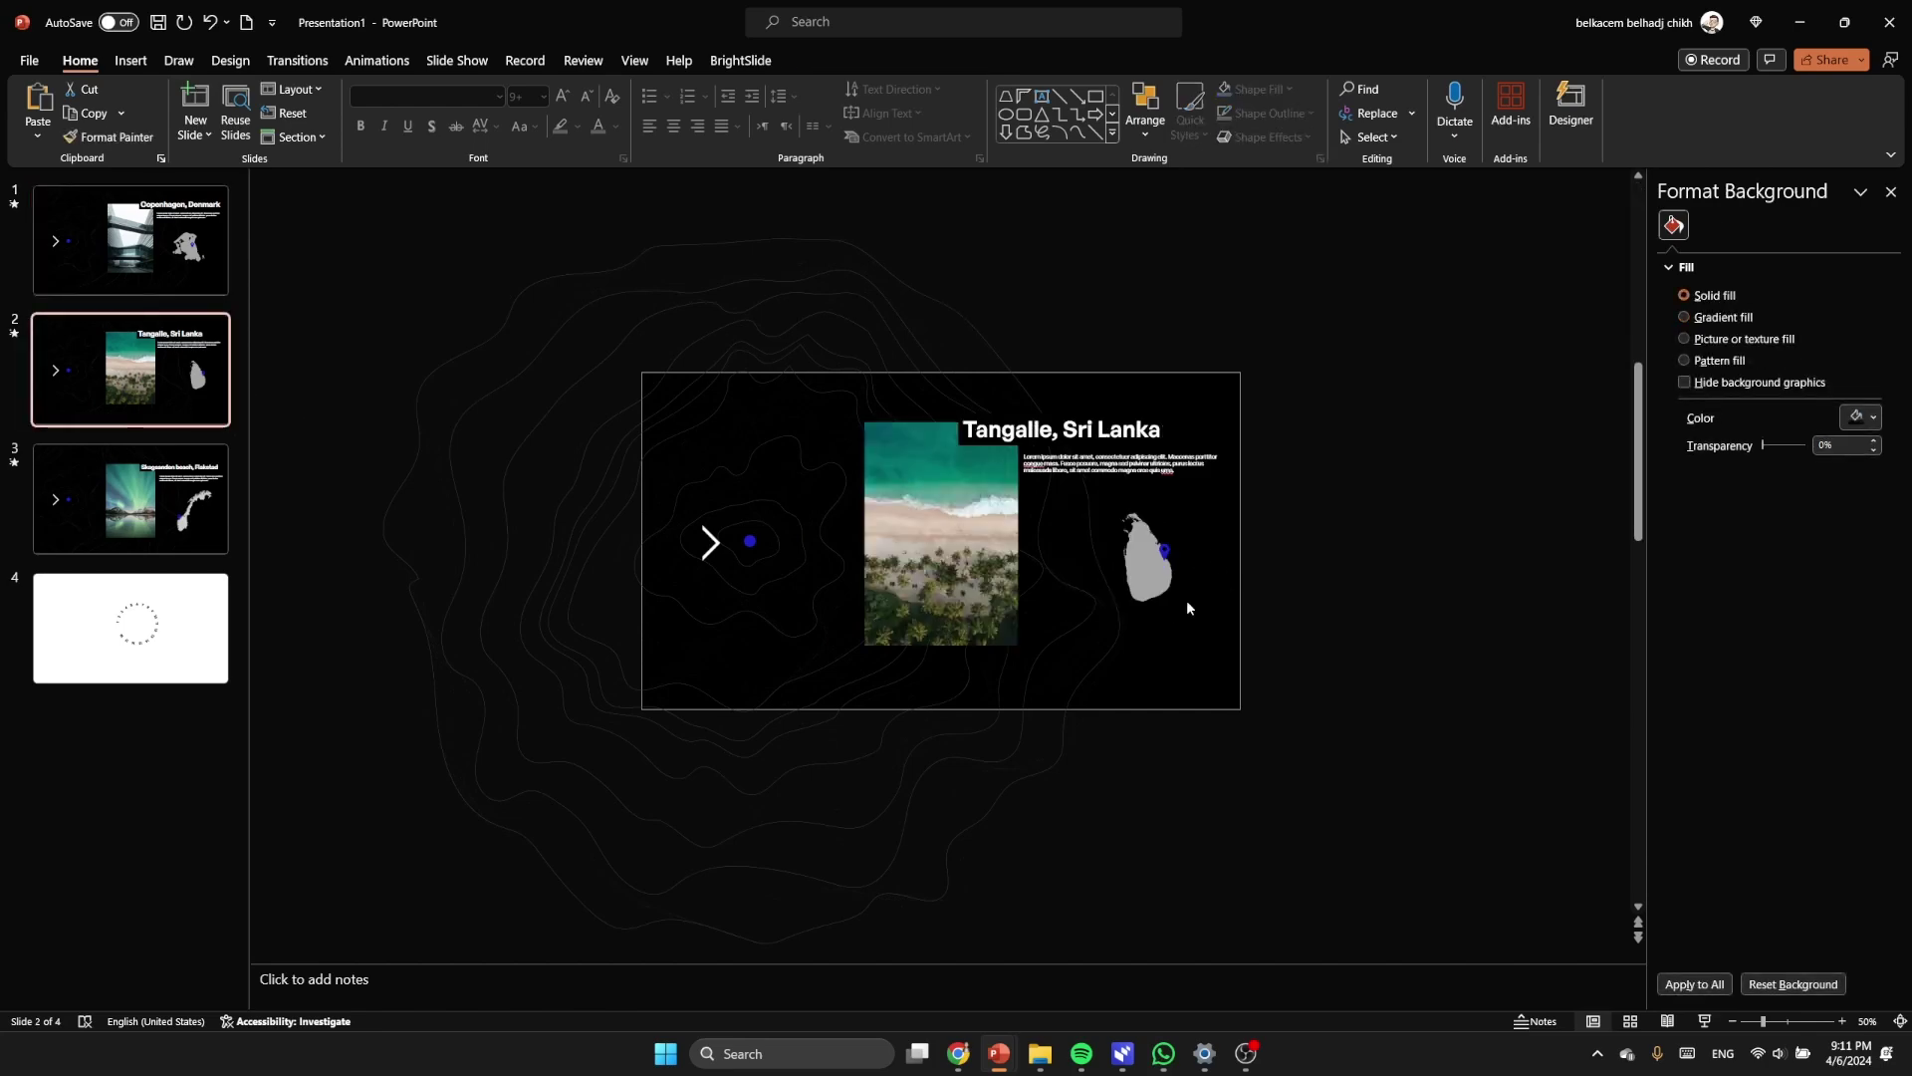
{"action": "left_click", "coordinate": [1176, 598]}
{"action": "mouse_move", "coordinate": [1000, 1054]}
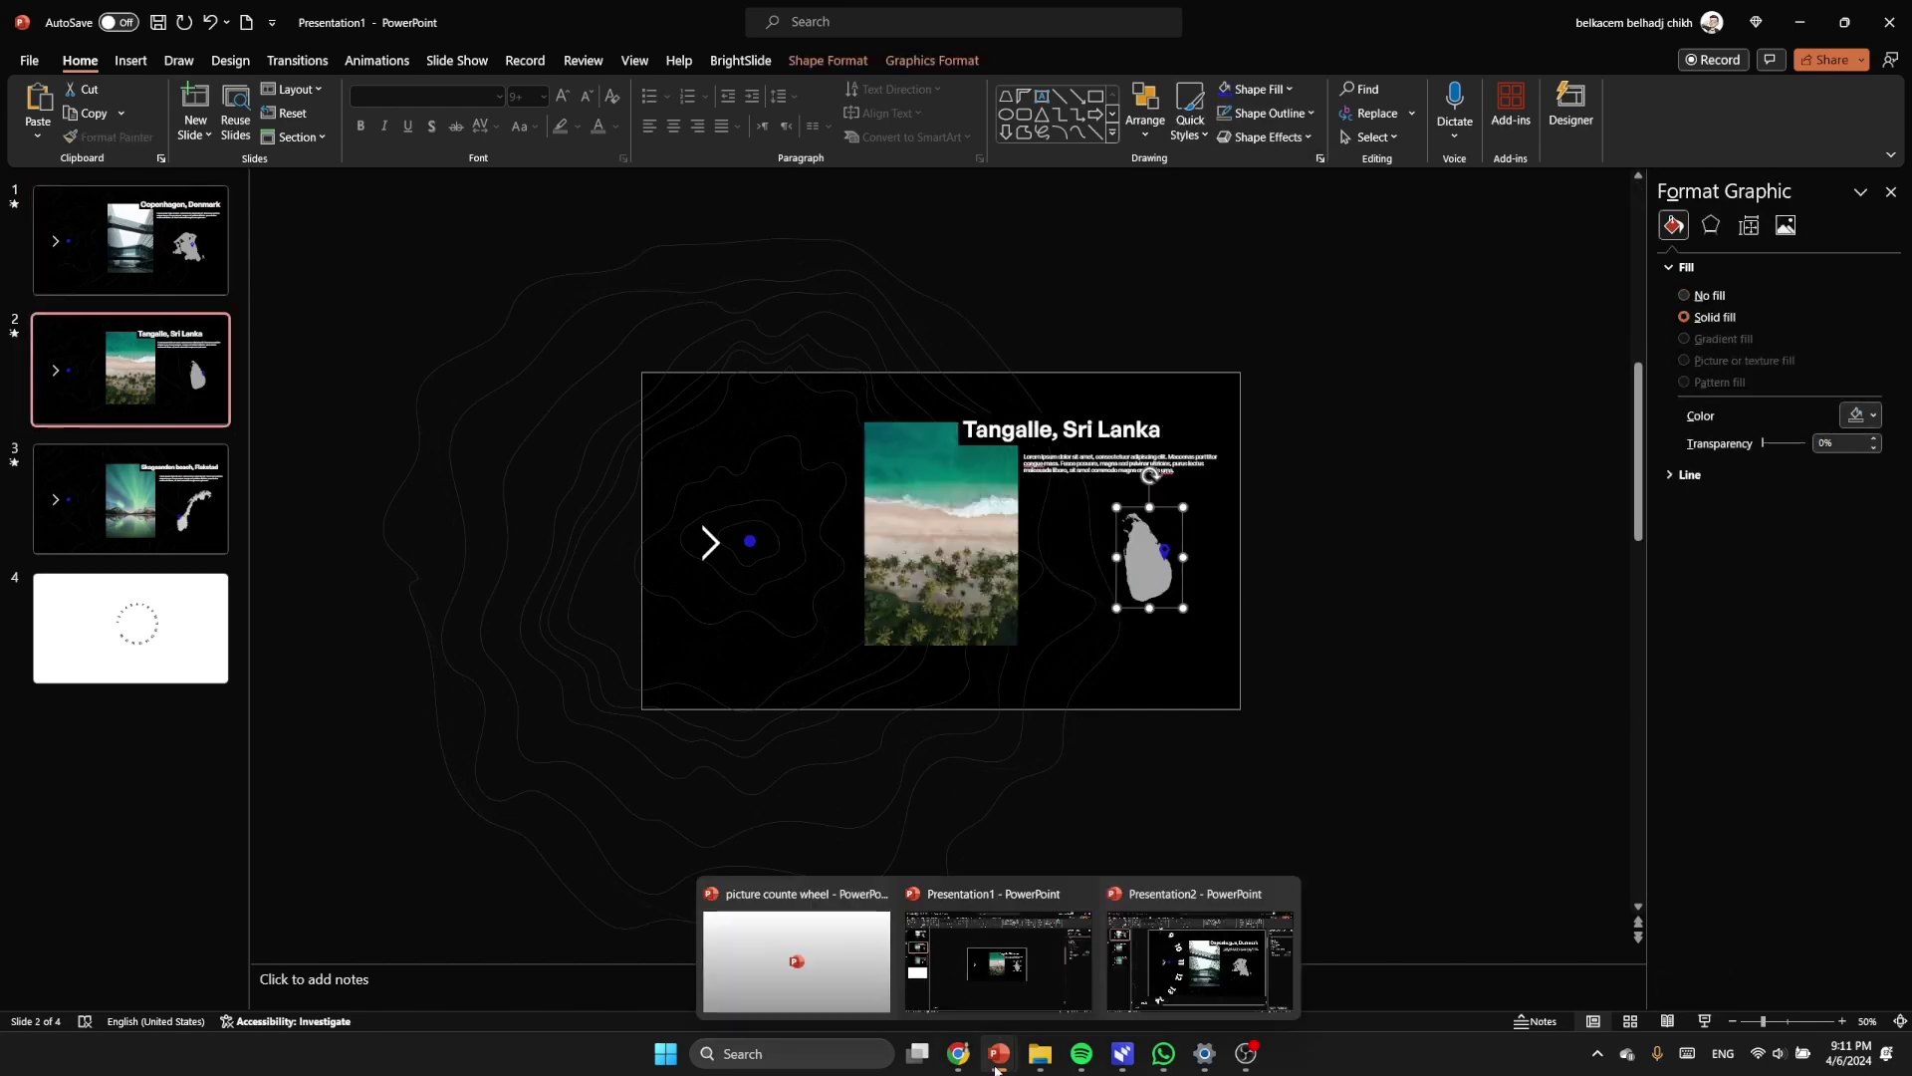
{"action": "left_click", "coordinate": [1042, 970]}
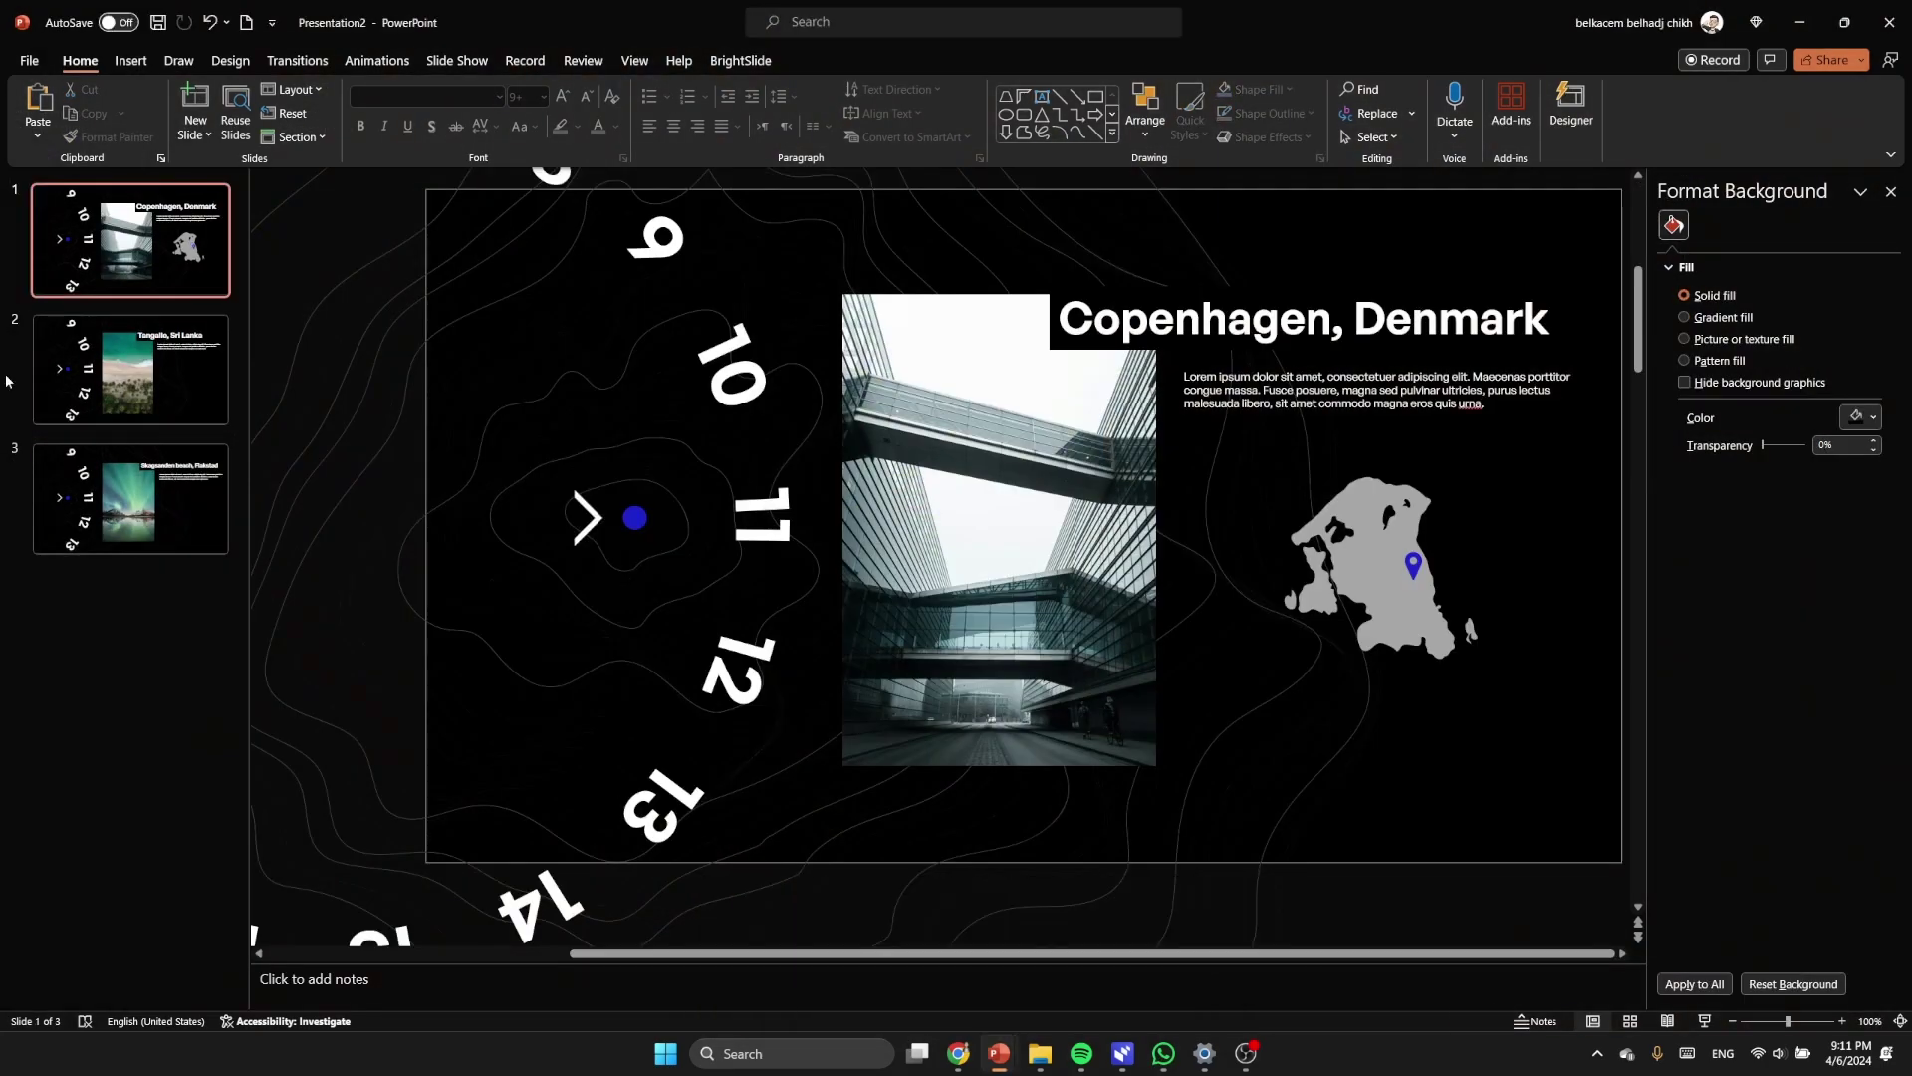
{"action": "left_click", "coordinate": [45, 378]}
{"action": "key", "text": "ctrl+v"}
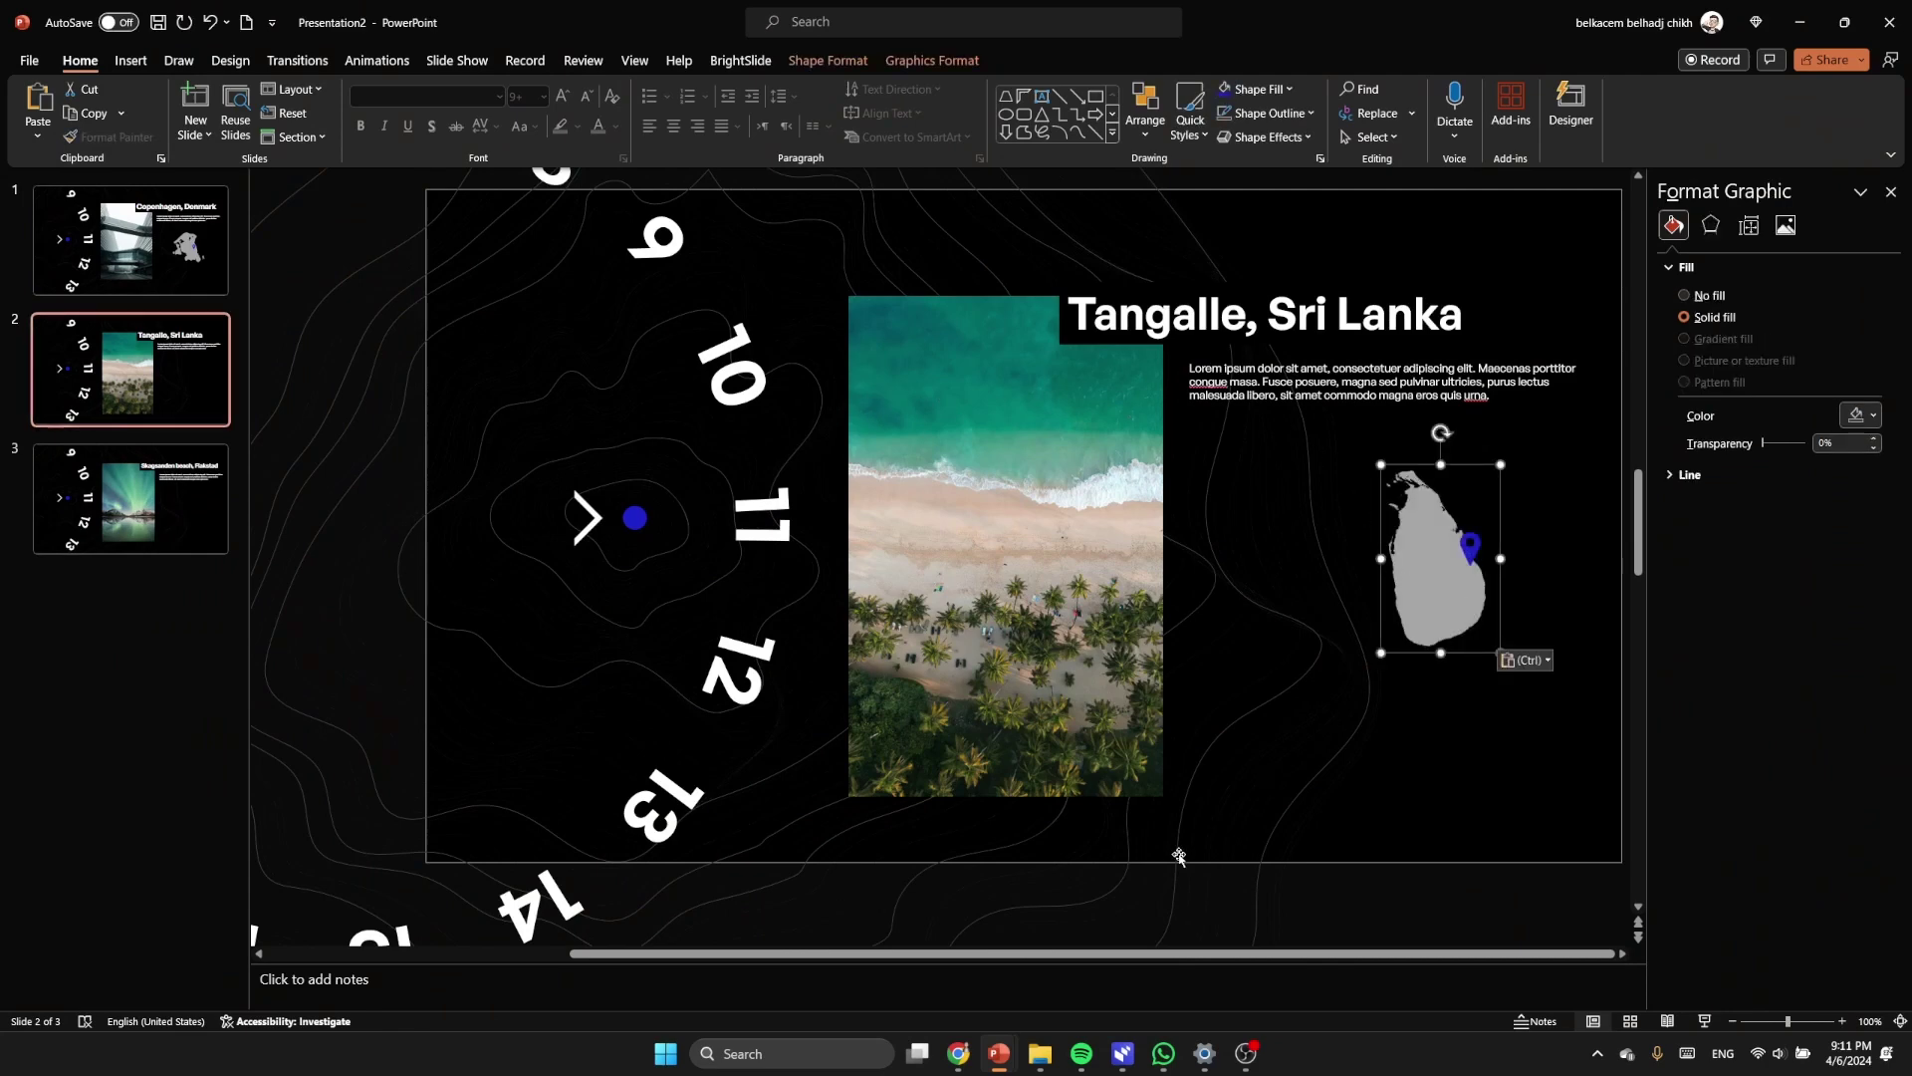
Step: Copy the Norway map from Presentation1 onto the Skagsanden beach slide
{"action": "mouse_move", "coordinate": [1000, 1054]}
{"action": "left_click", "coordinate": [1060, 984]}
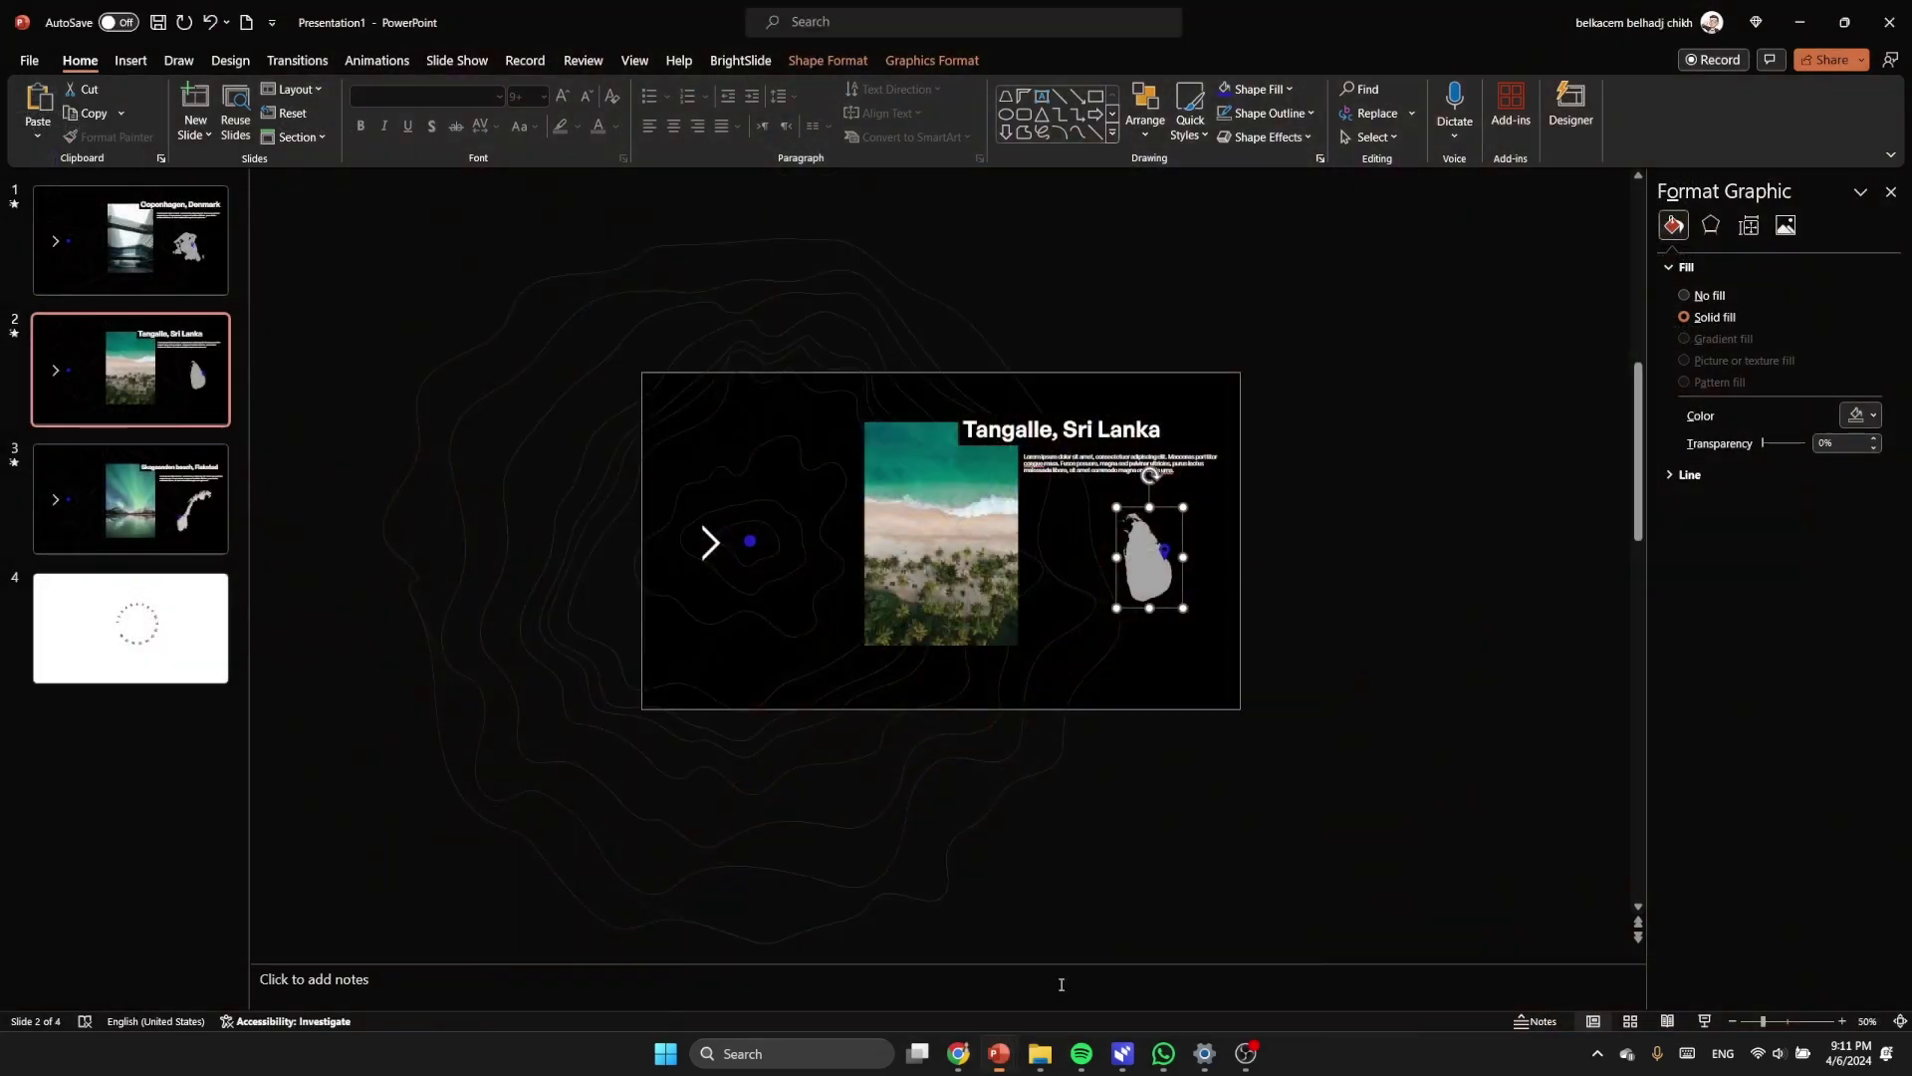
{"action": "left_click", "coordinate": [129, 498]}
{"action": "left_click", "coordinate": [1086, 633]}
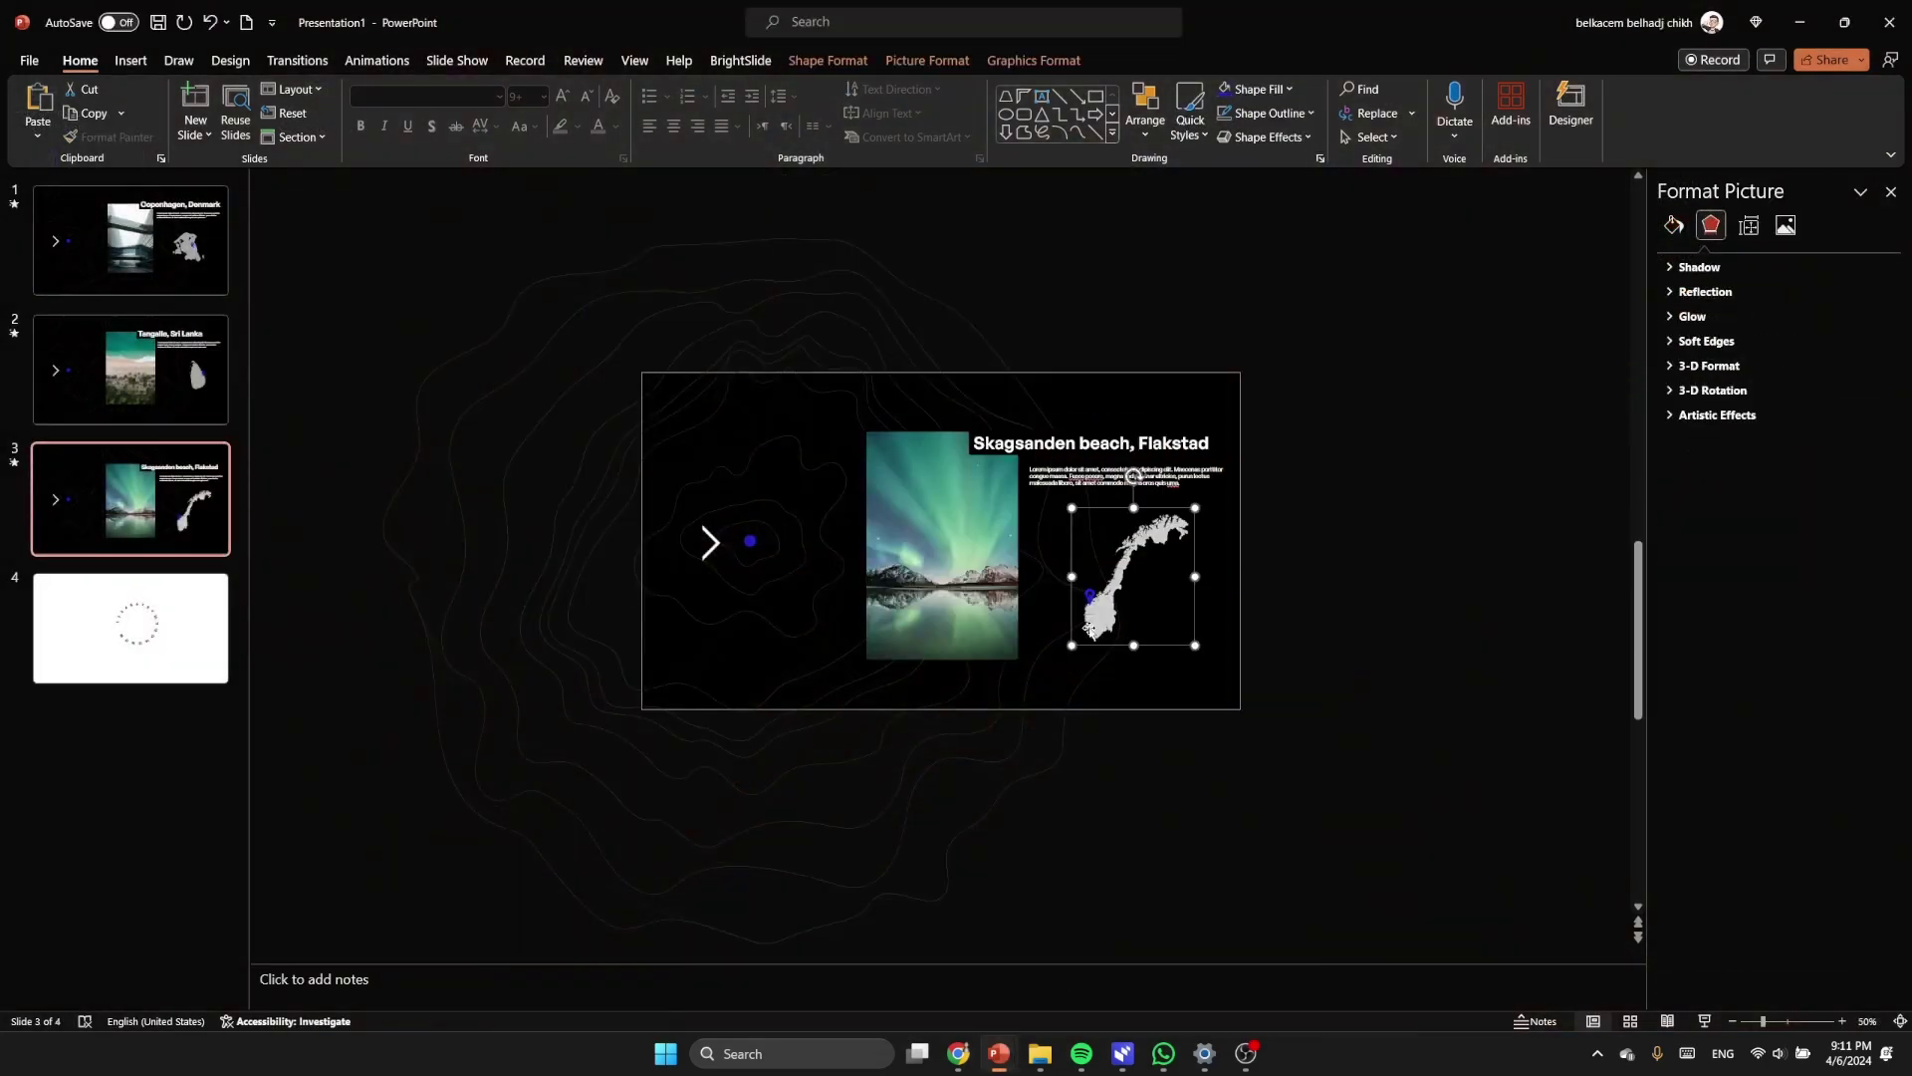
{"action": "mouse_move", "coordinate": [1000, 1053]}
{"action": "left_click", "coordinate": [1185, 974]}
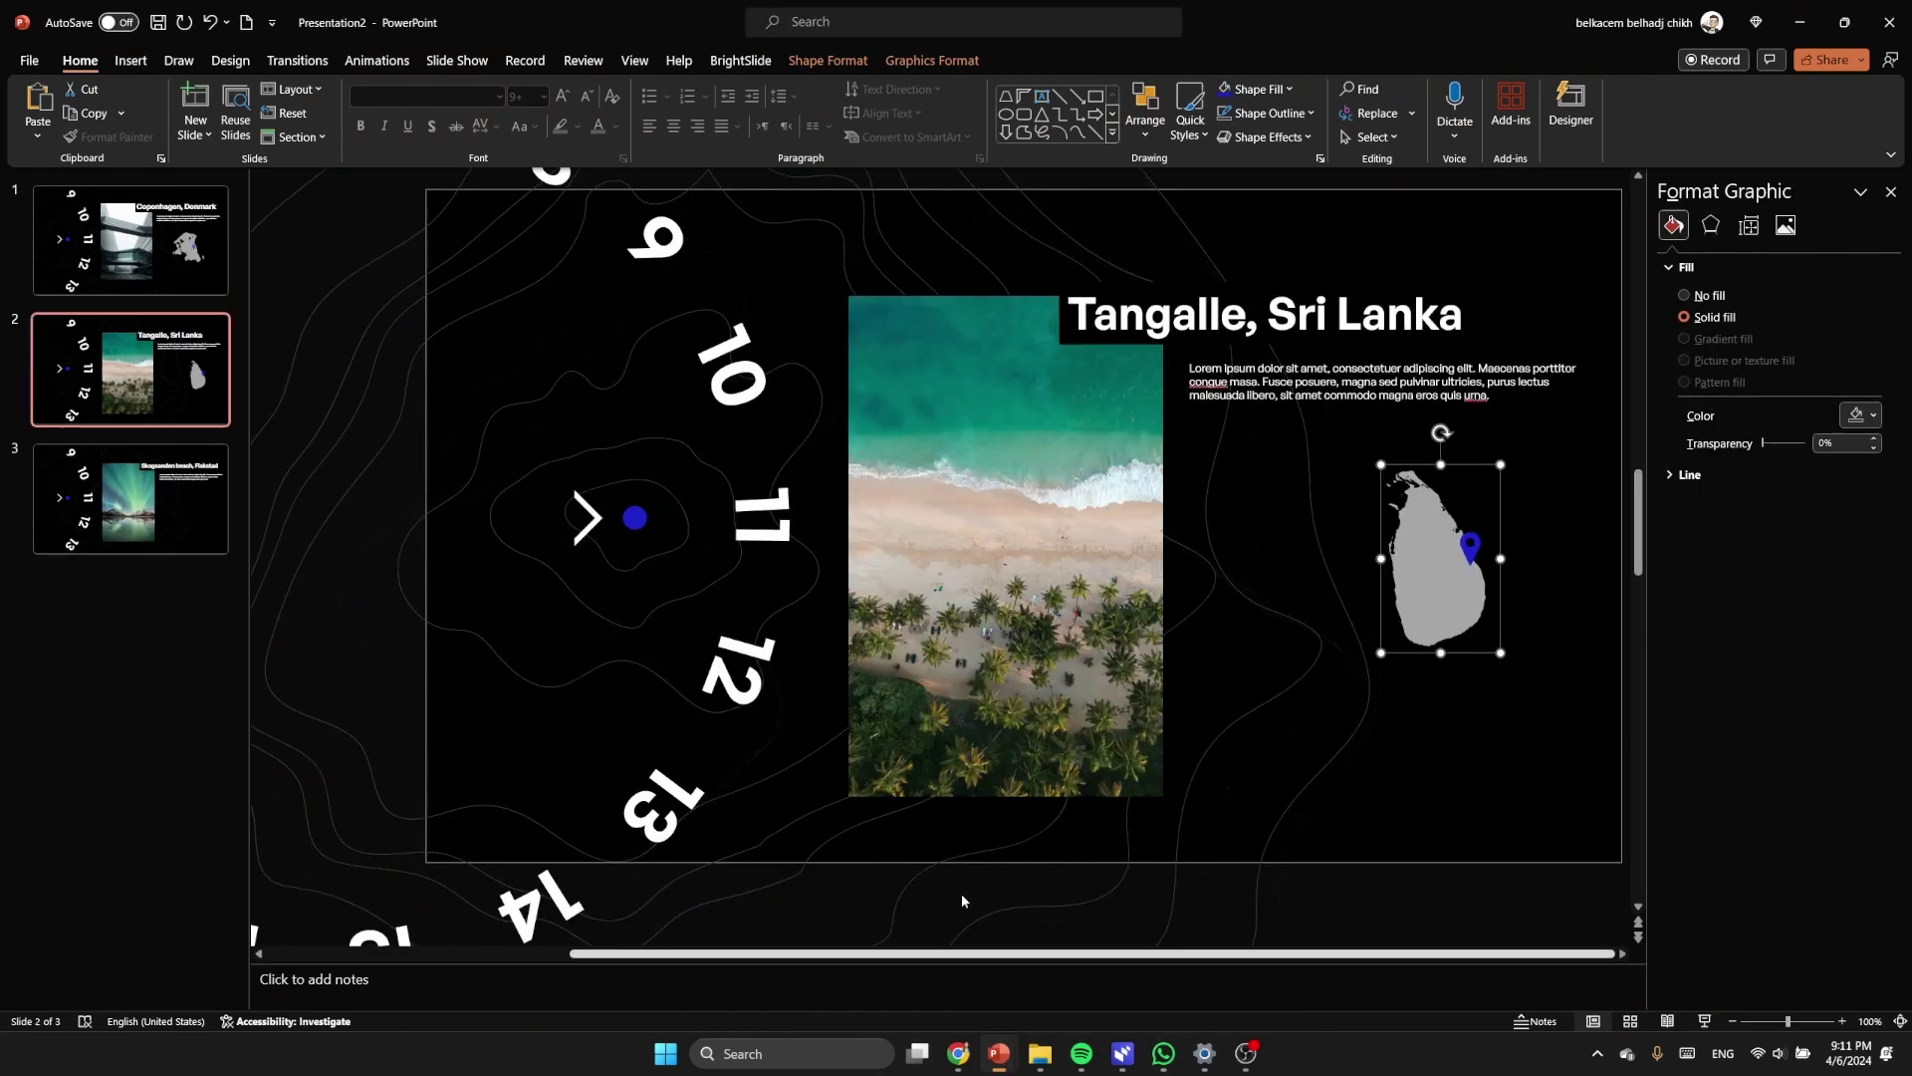
{"action": "left_click", "coordinate": [219, 495]}
{"action": "key", "text": "ctrl+v"}
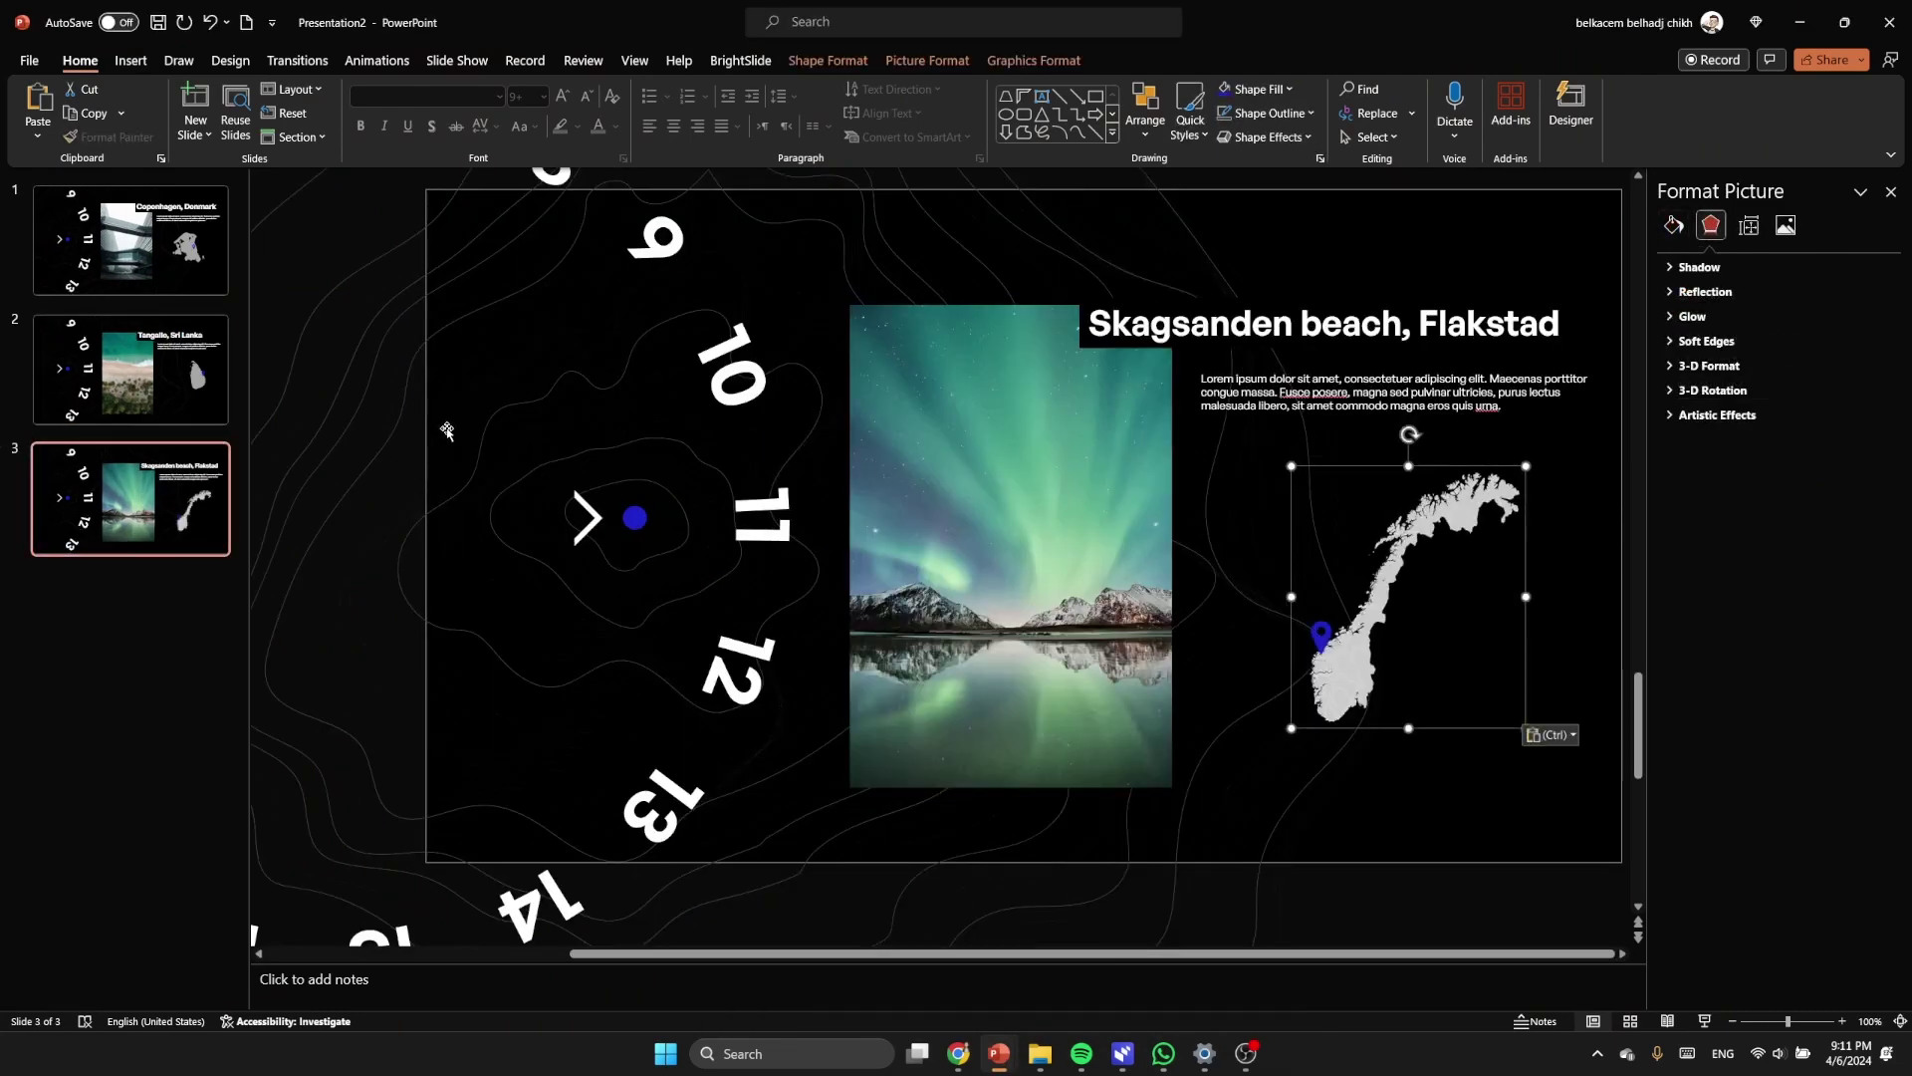
Step: Check the pasted Sri Lanka map, then select the whole Denmark map with its pin
{"action": "left_click", "coordinate": [199, 384]}
{"action": "left_click", "coordinate": [1476, 550]}
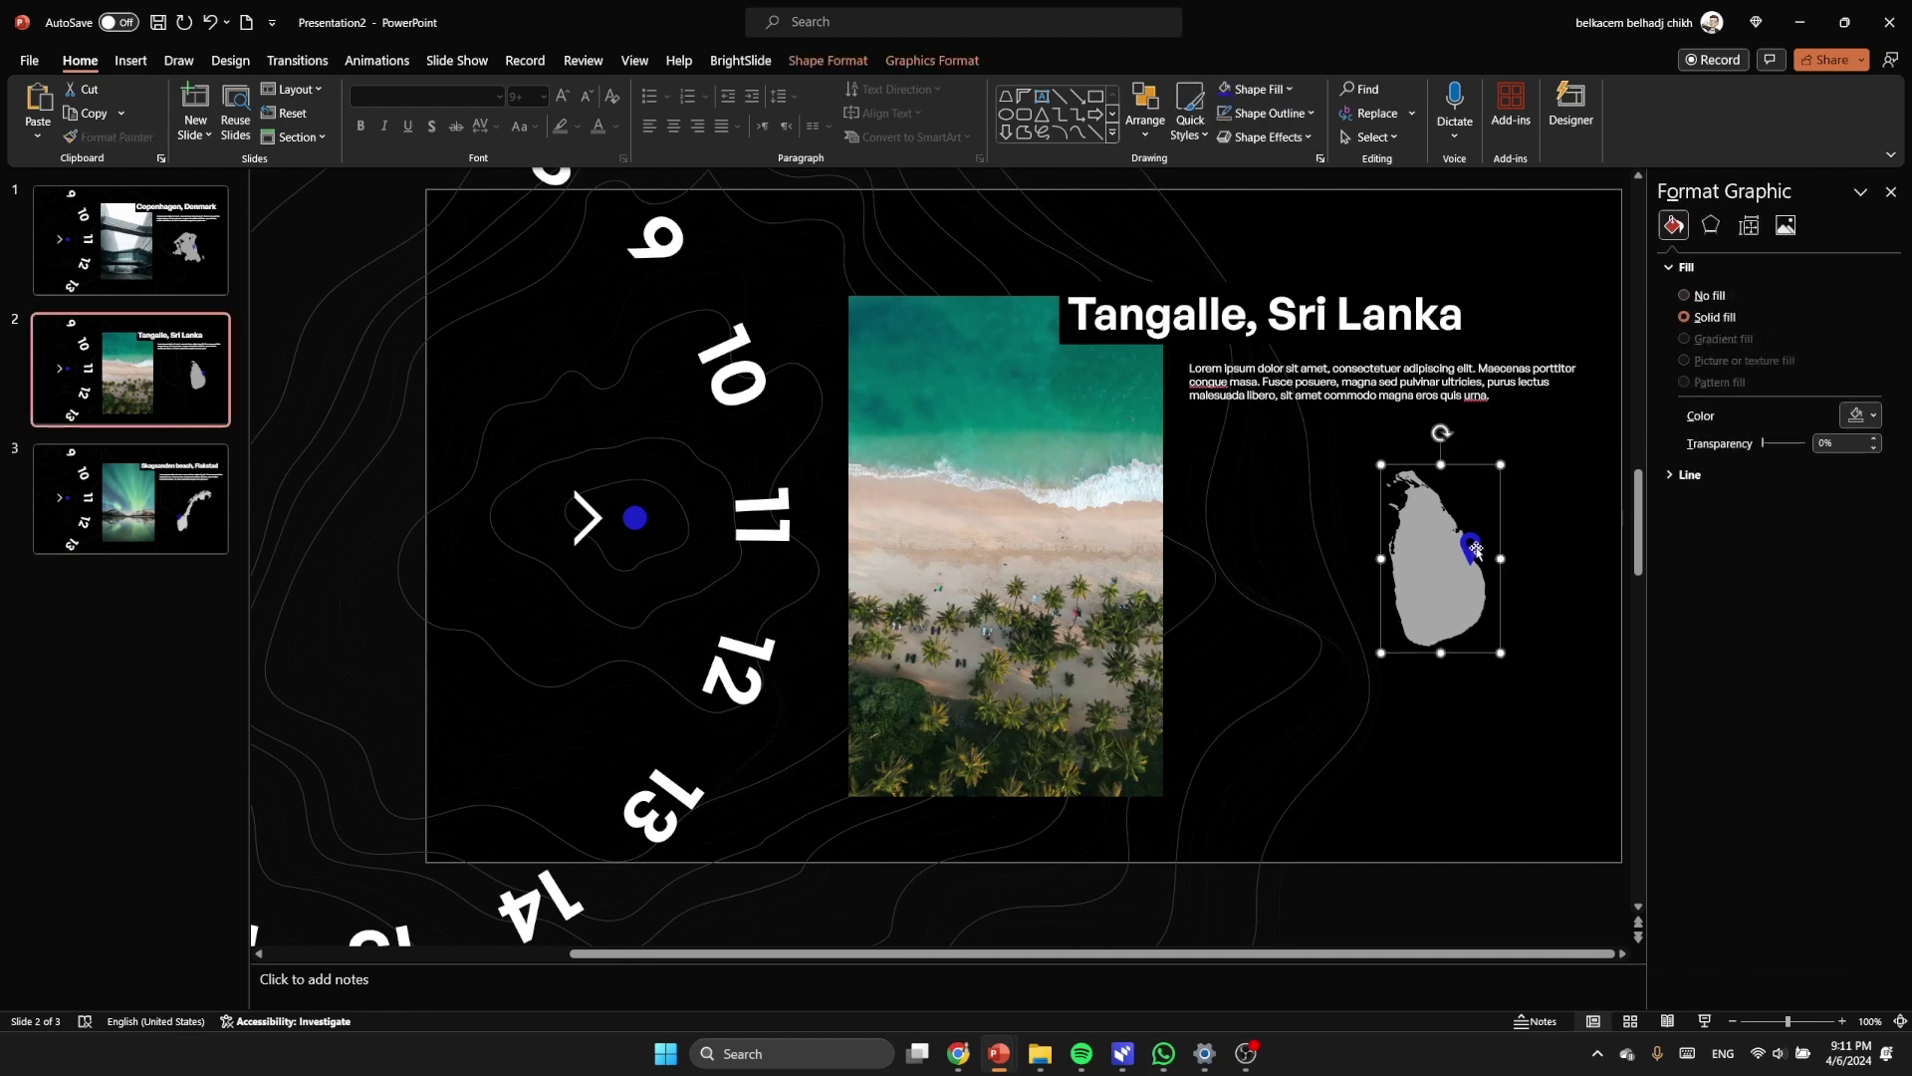
{"action": "left_click", "coordinate": [179, 249]}
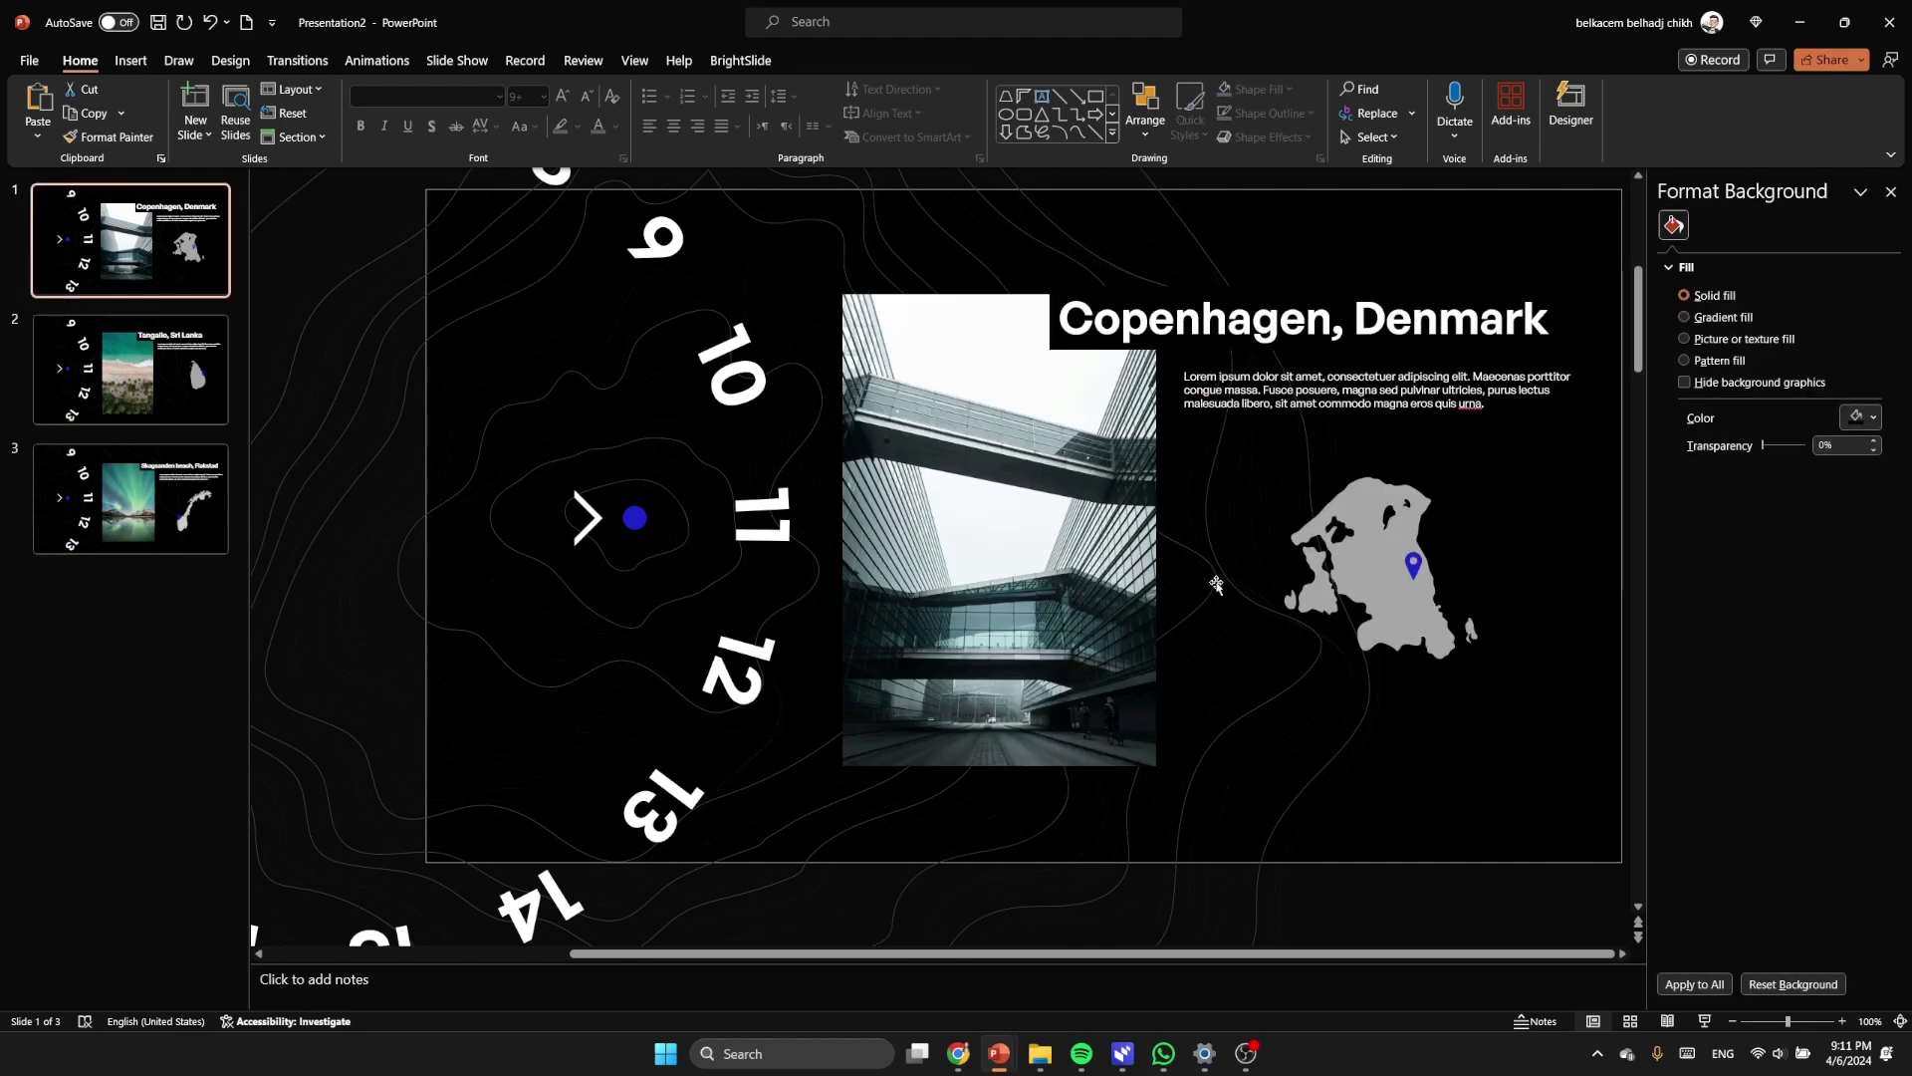
{"action": "left_click", "coordinate": [1414, 565]}
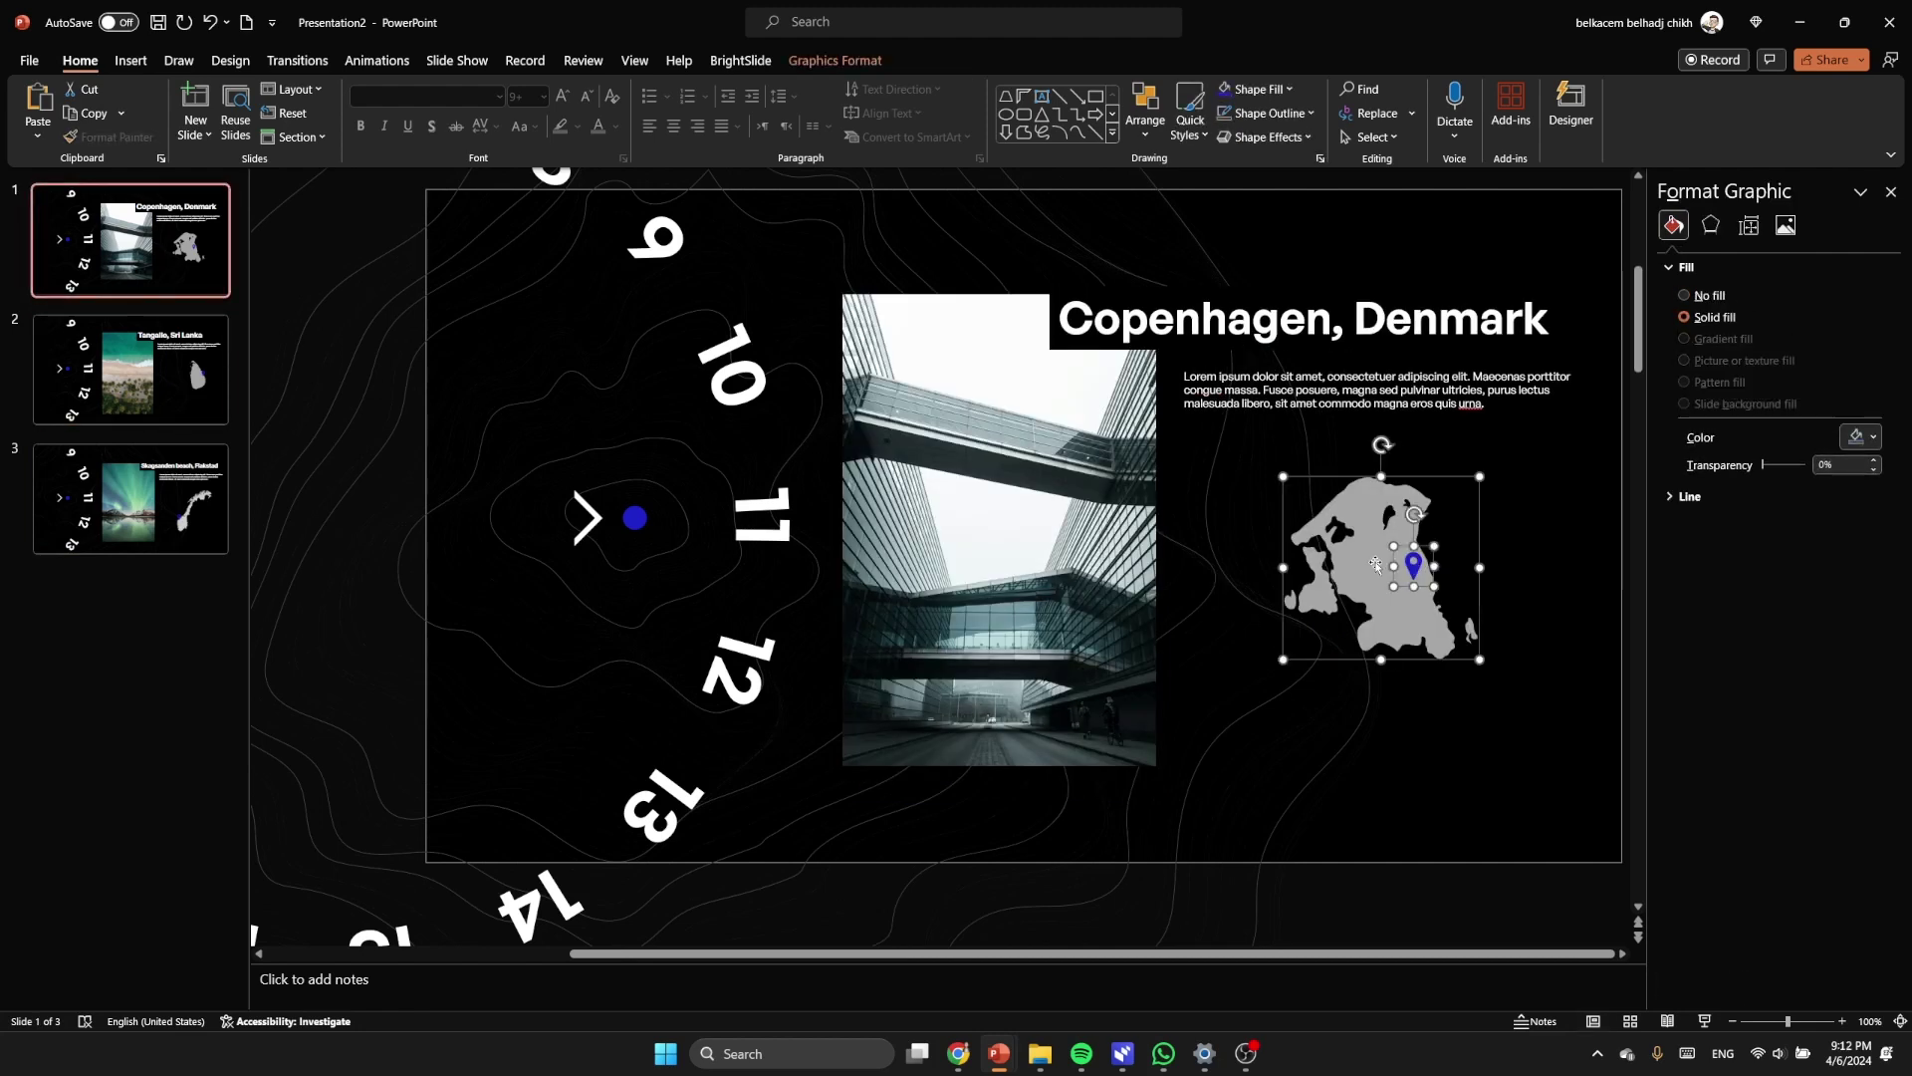
{"action": "left_click", "coordinate": [1375, 564]}
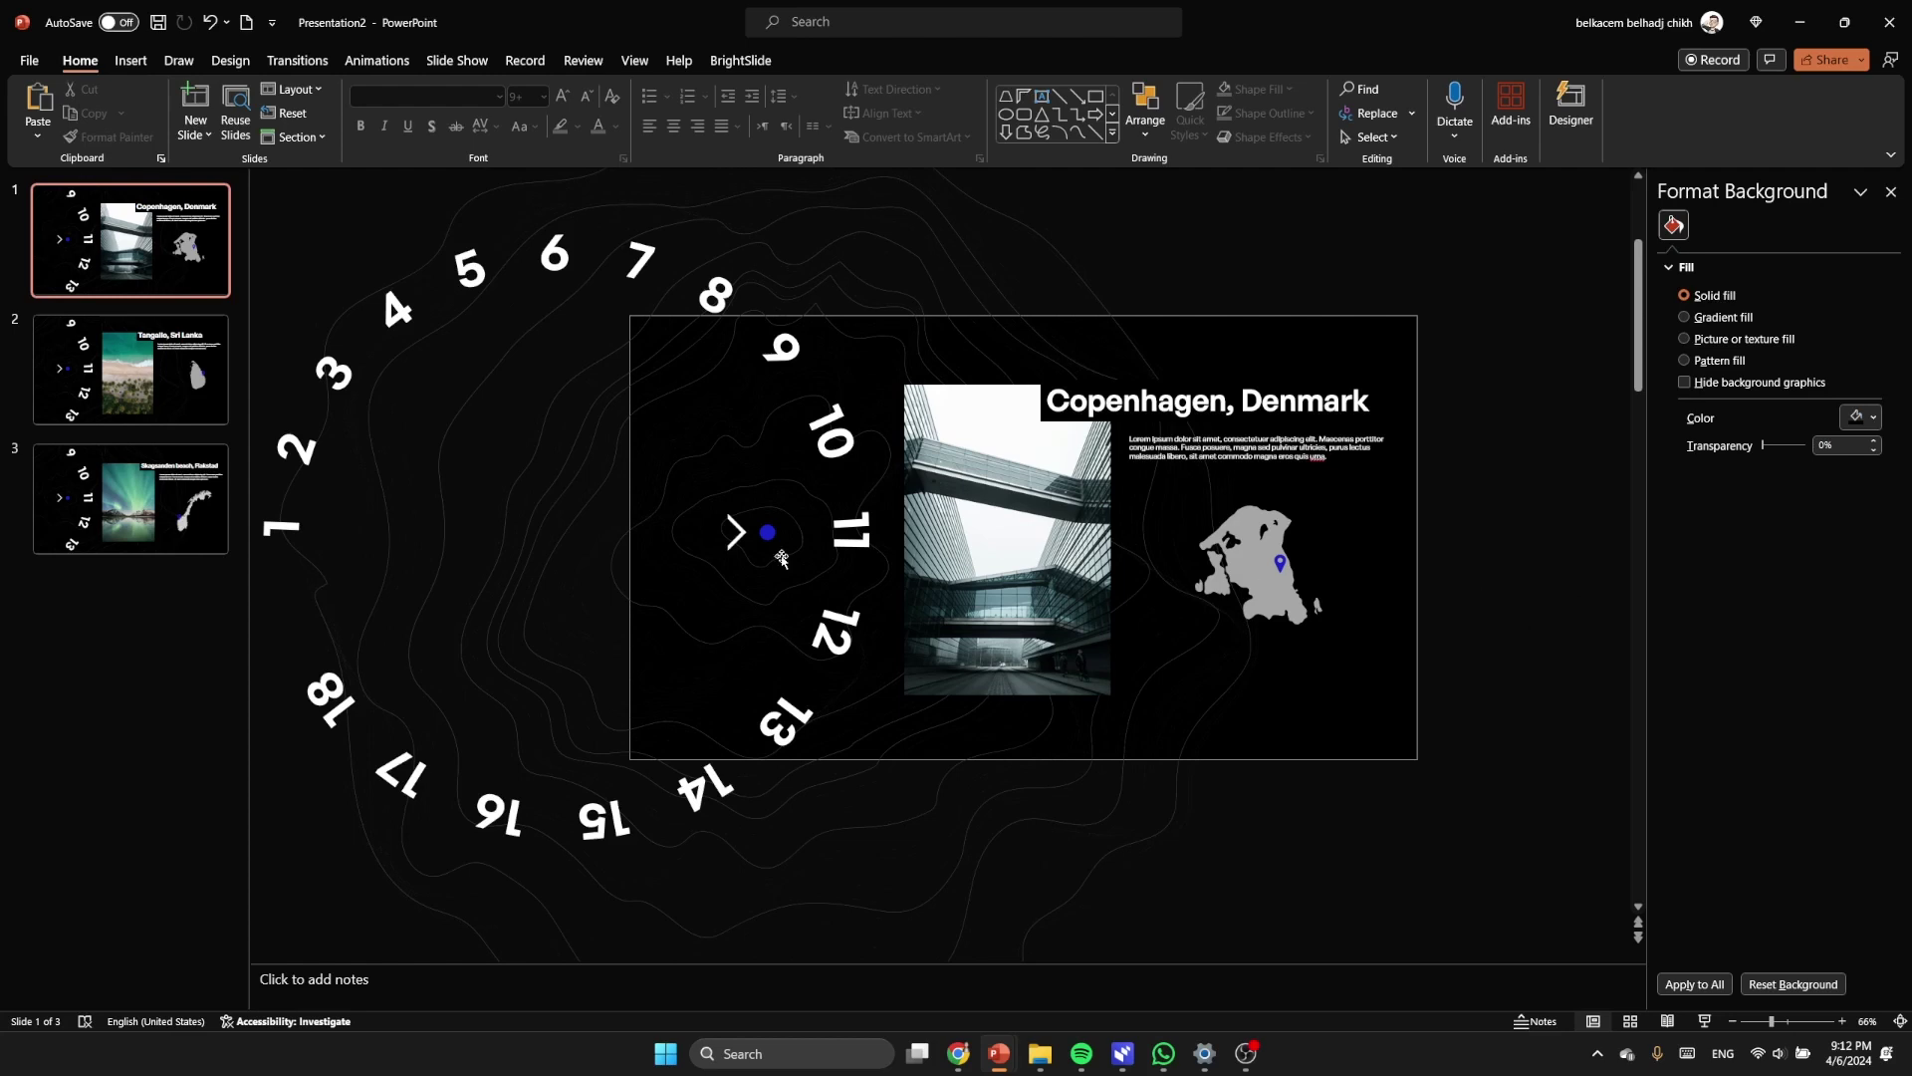
Step: Apply a 1.00-second Morph transition to all three slides, then return to the first slide
{"action": "left_click", "coordinate": [175, 508]}
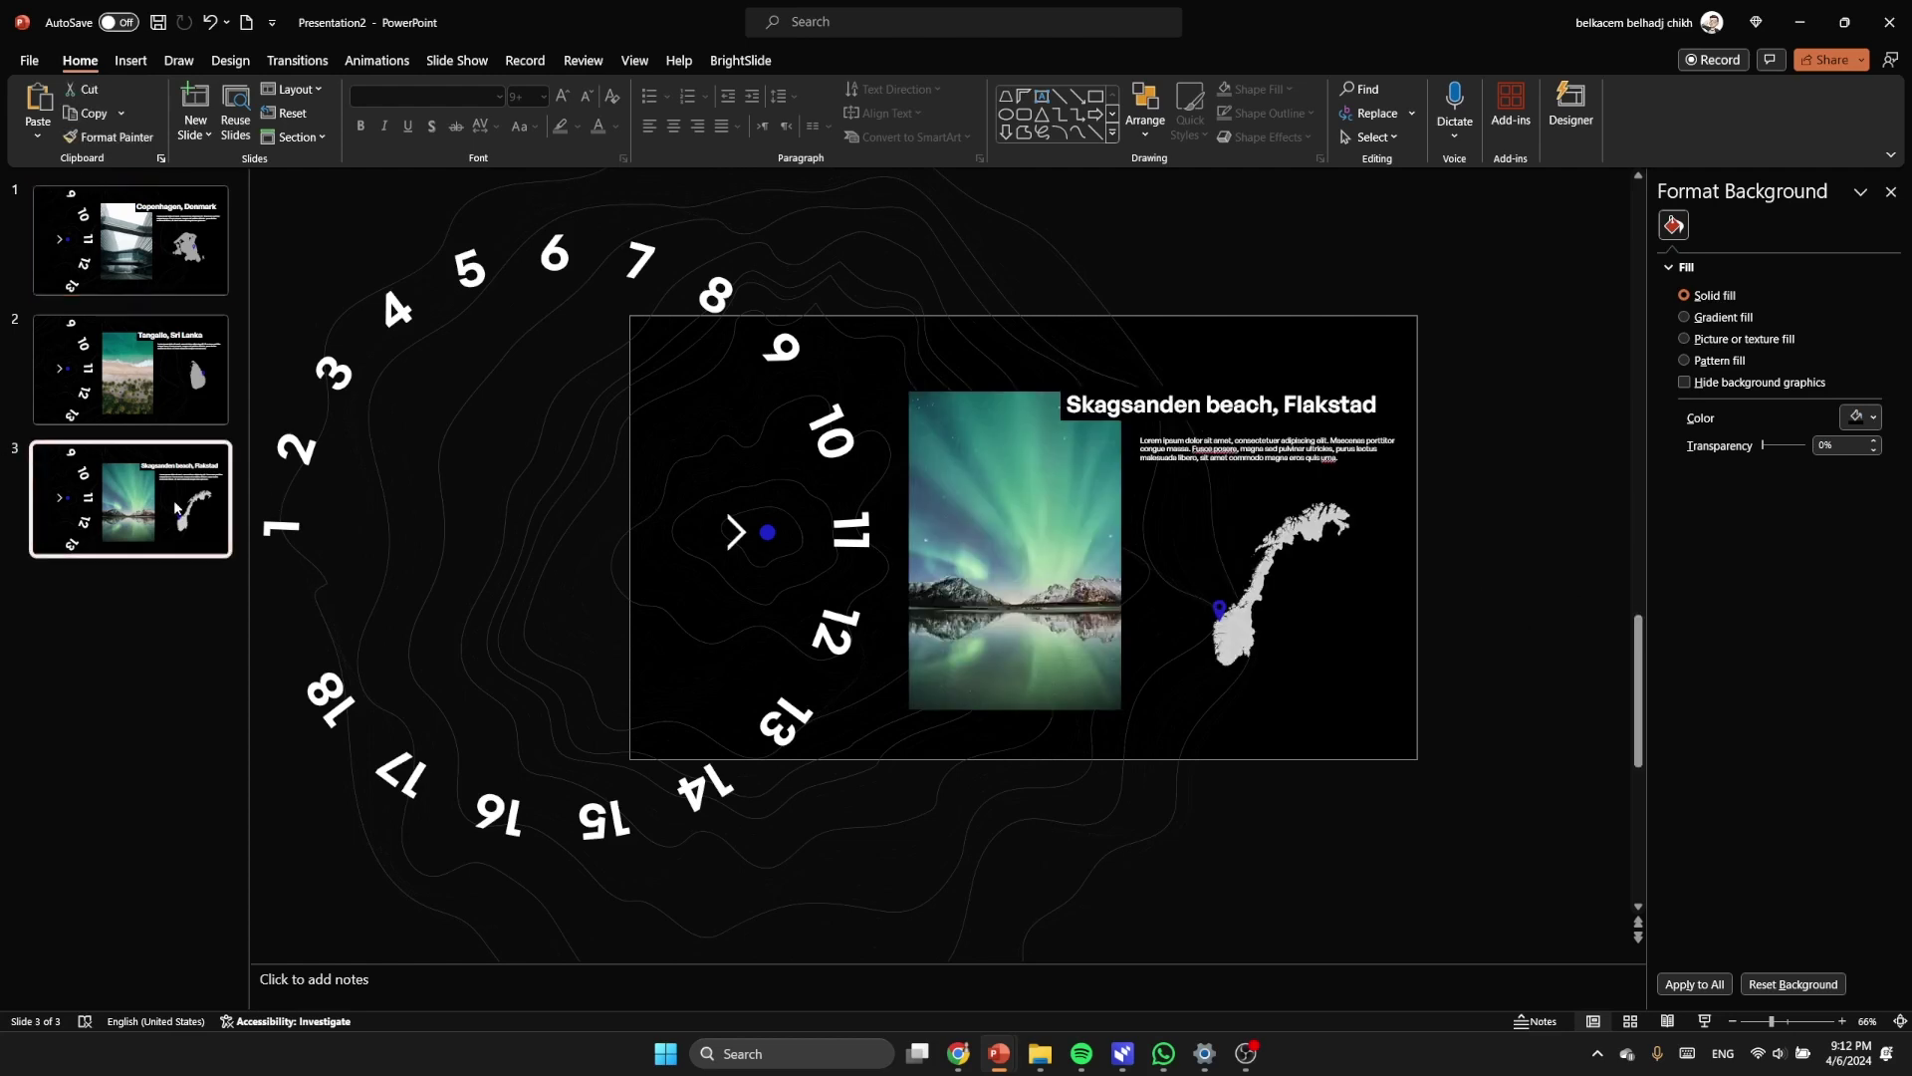
{"action": "key", "text": "ctrl+a"}
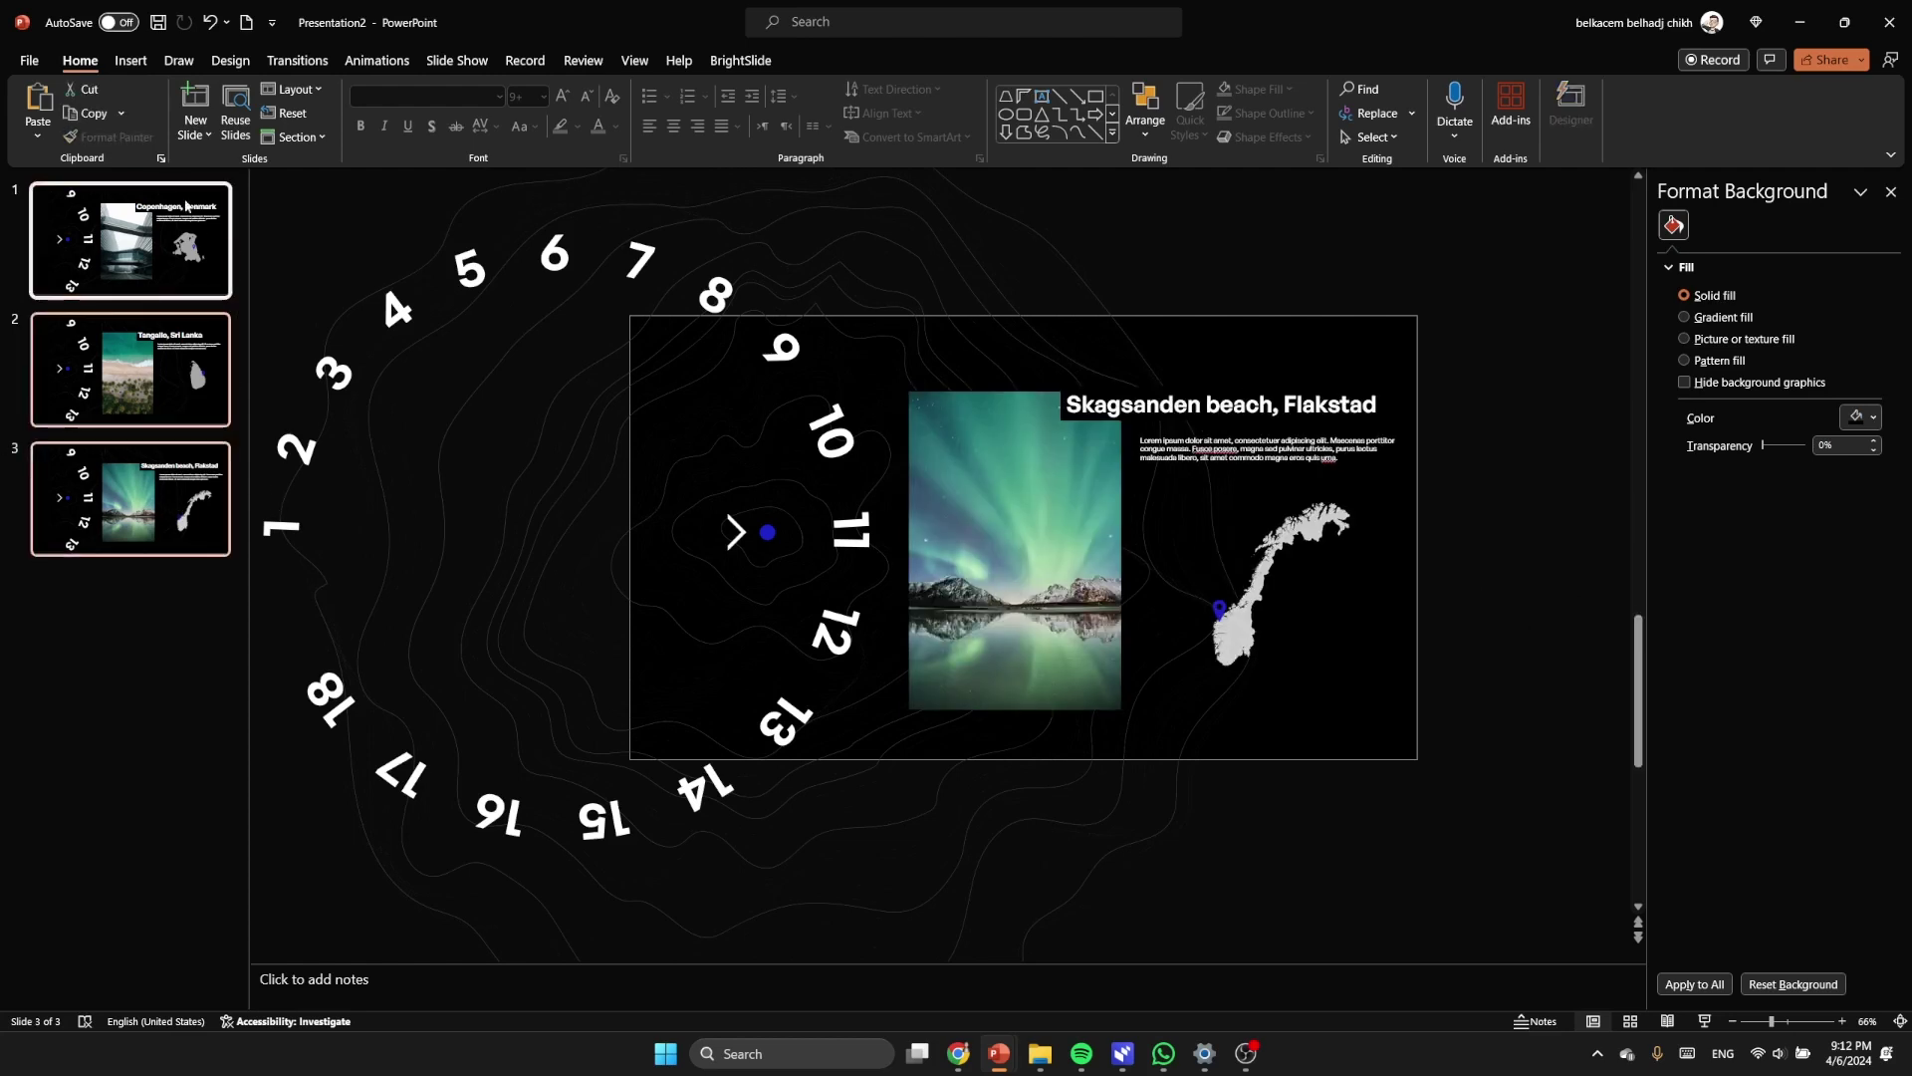
{"action": "left_click", "coordinate": [299, 61]}
{"action": "left_click", "coordinate": [197, 107]}
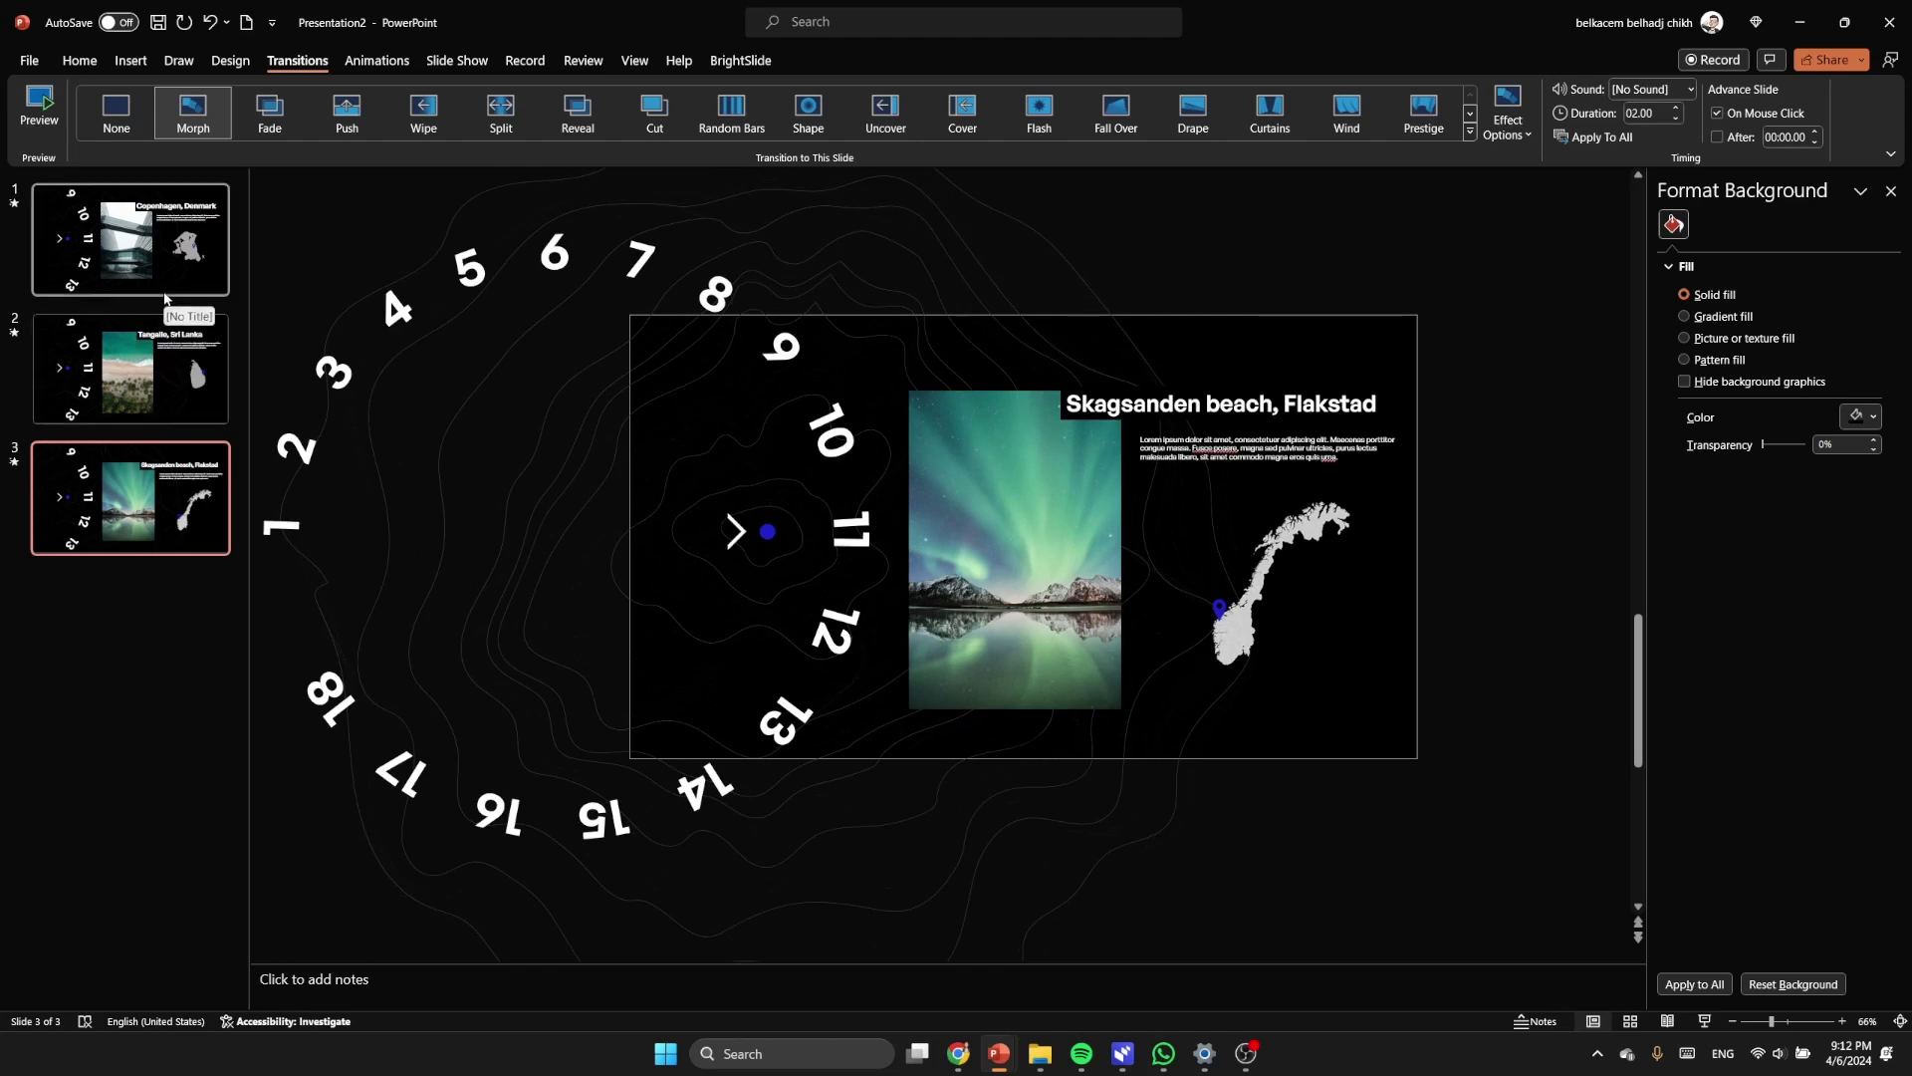
{"action": "key", "text": "ctrl+a"}
{"action": "left_click", "coordinate": [184, 520]}
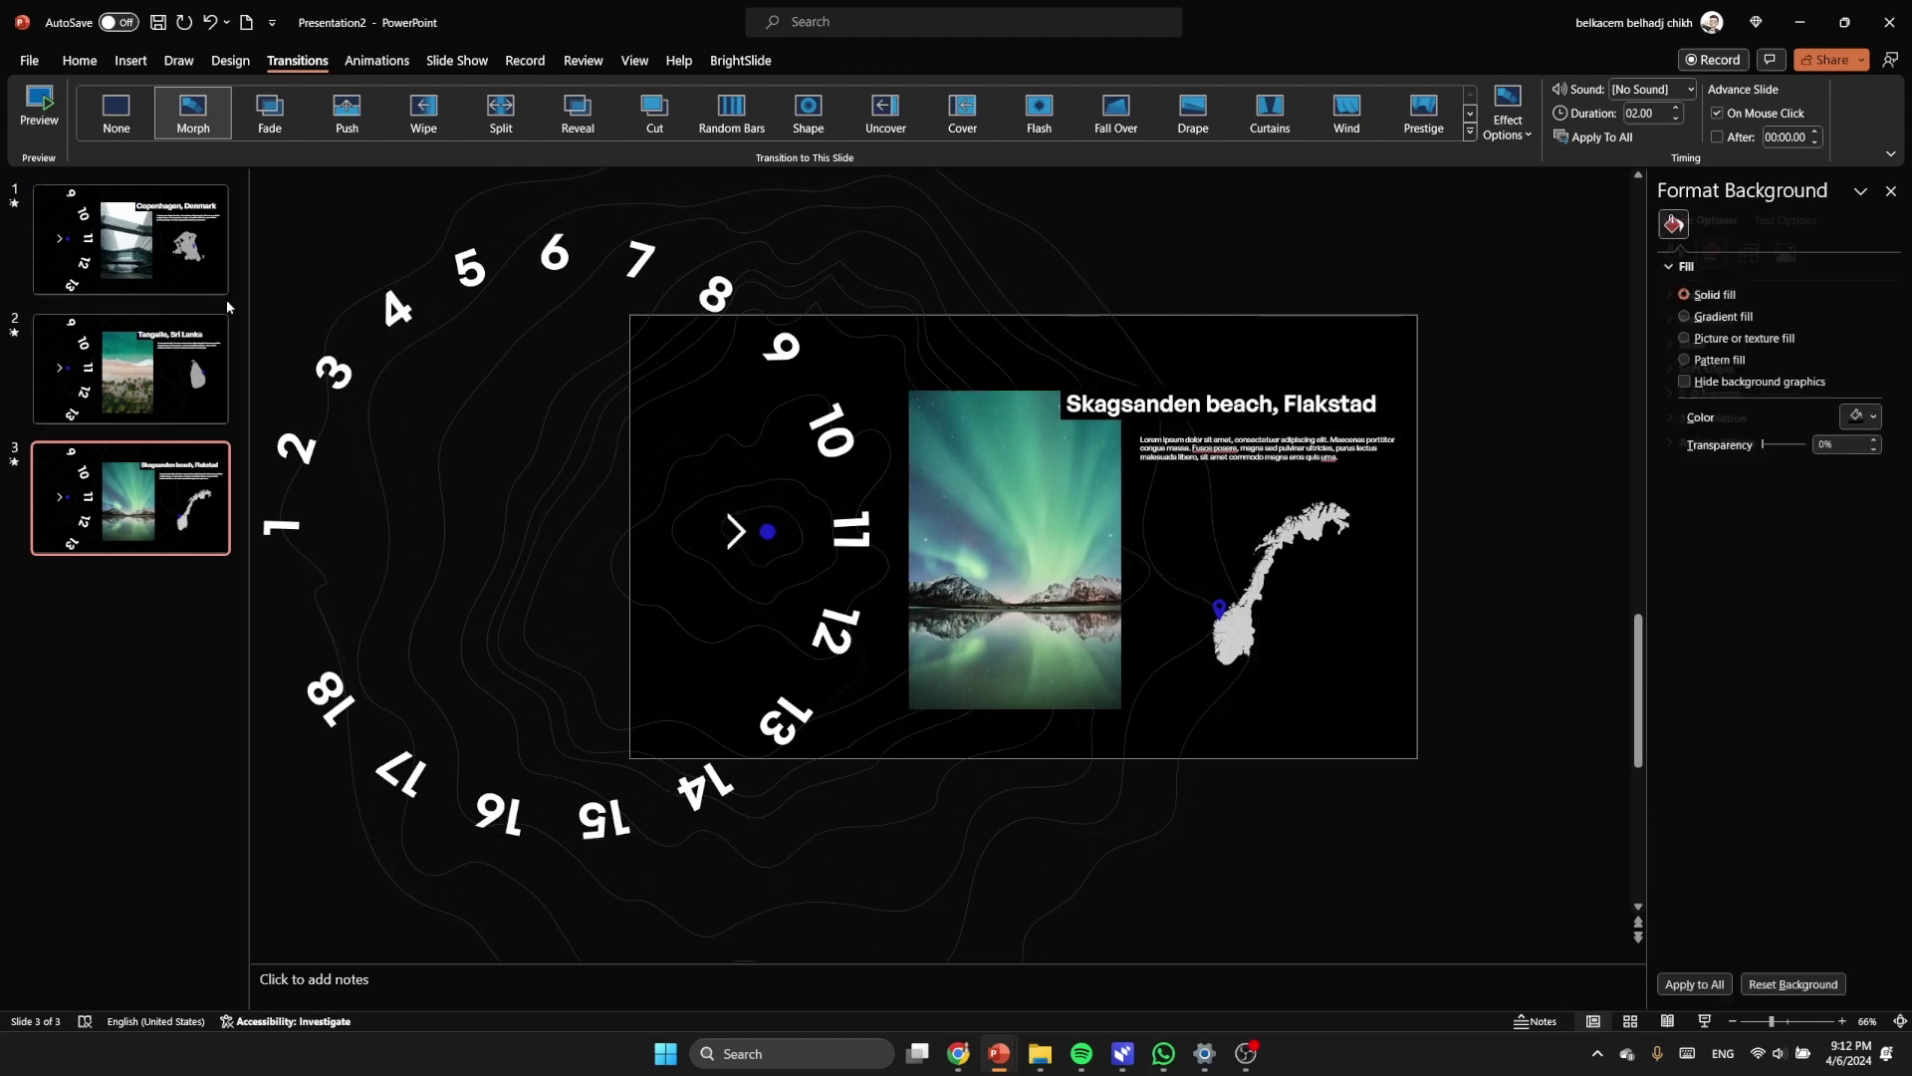
{"action": "key", "text": "ctrl+a"}
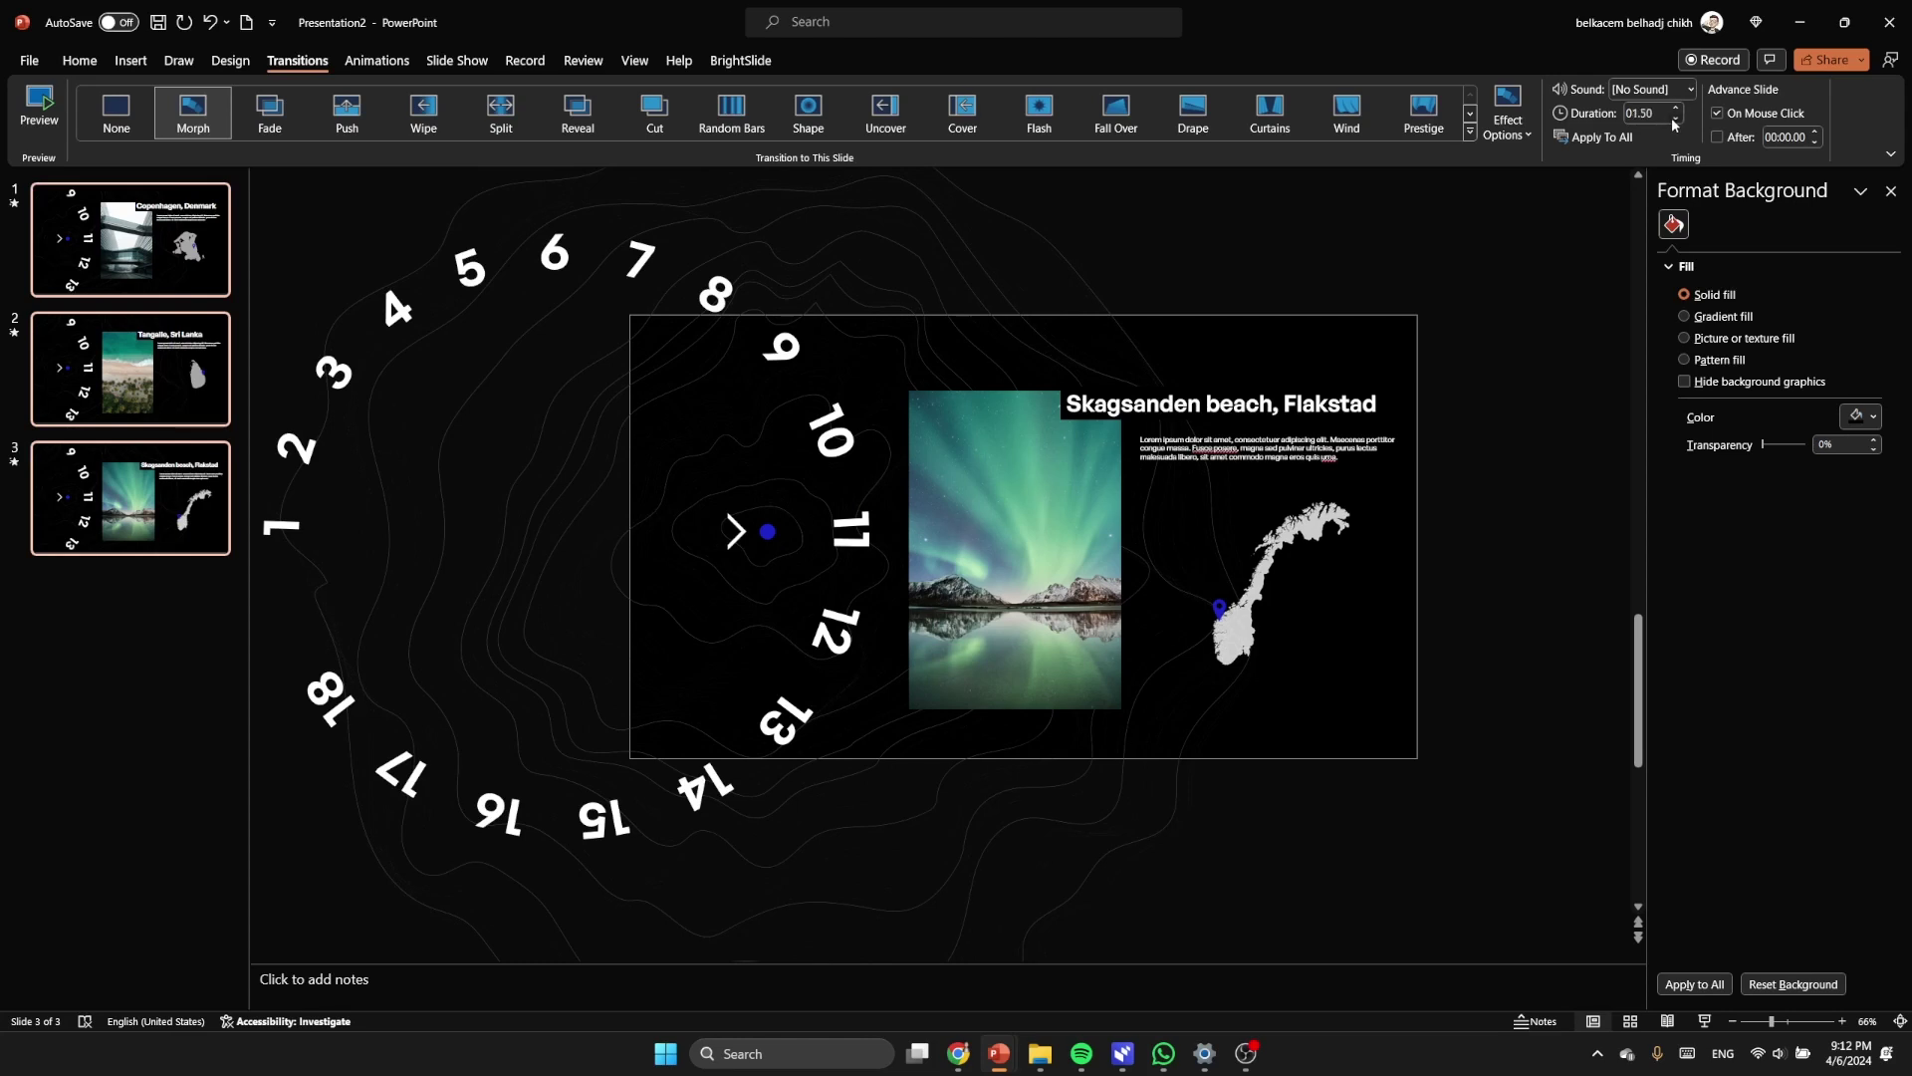
{"action": "left_click", "coordinate": [1177, 234]}
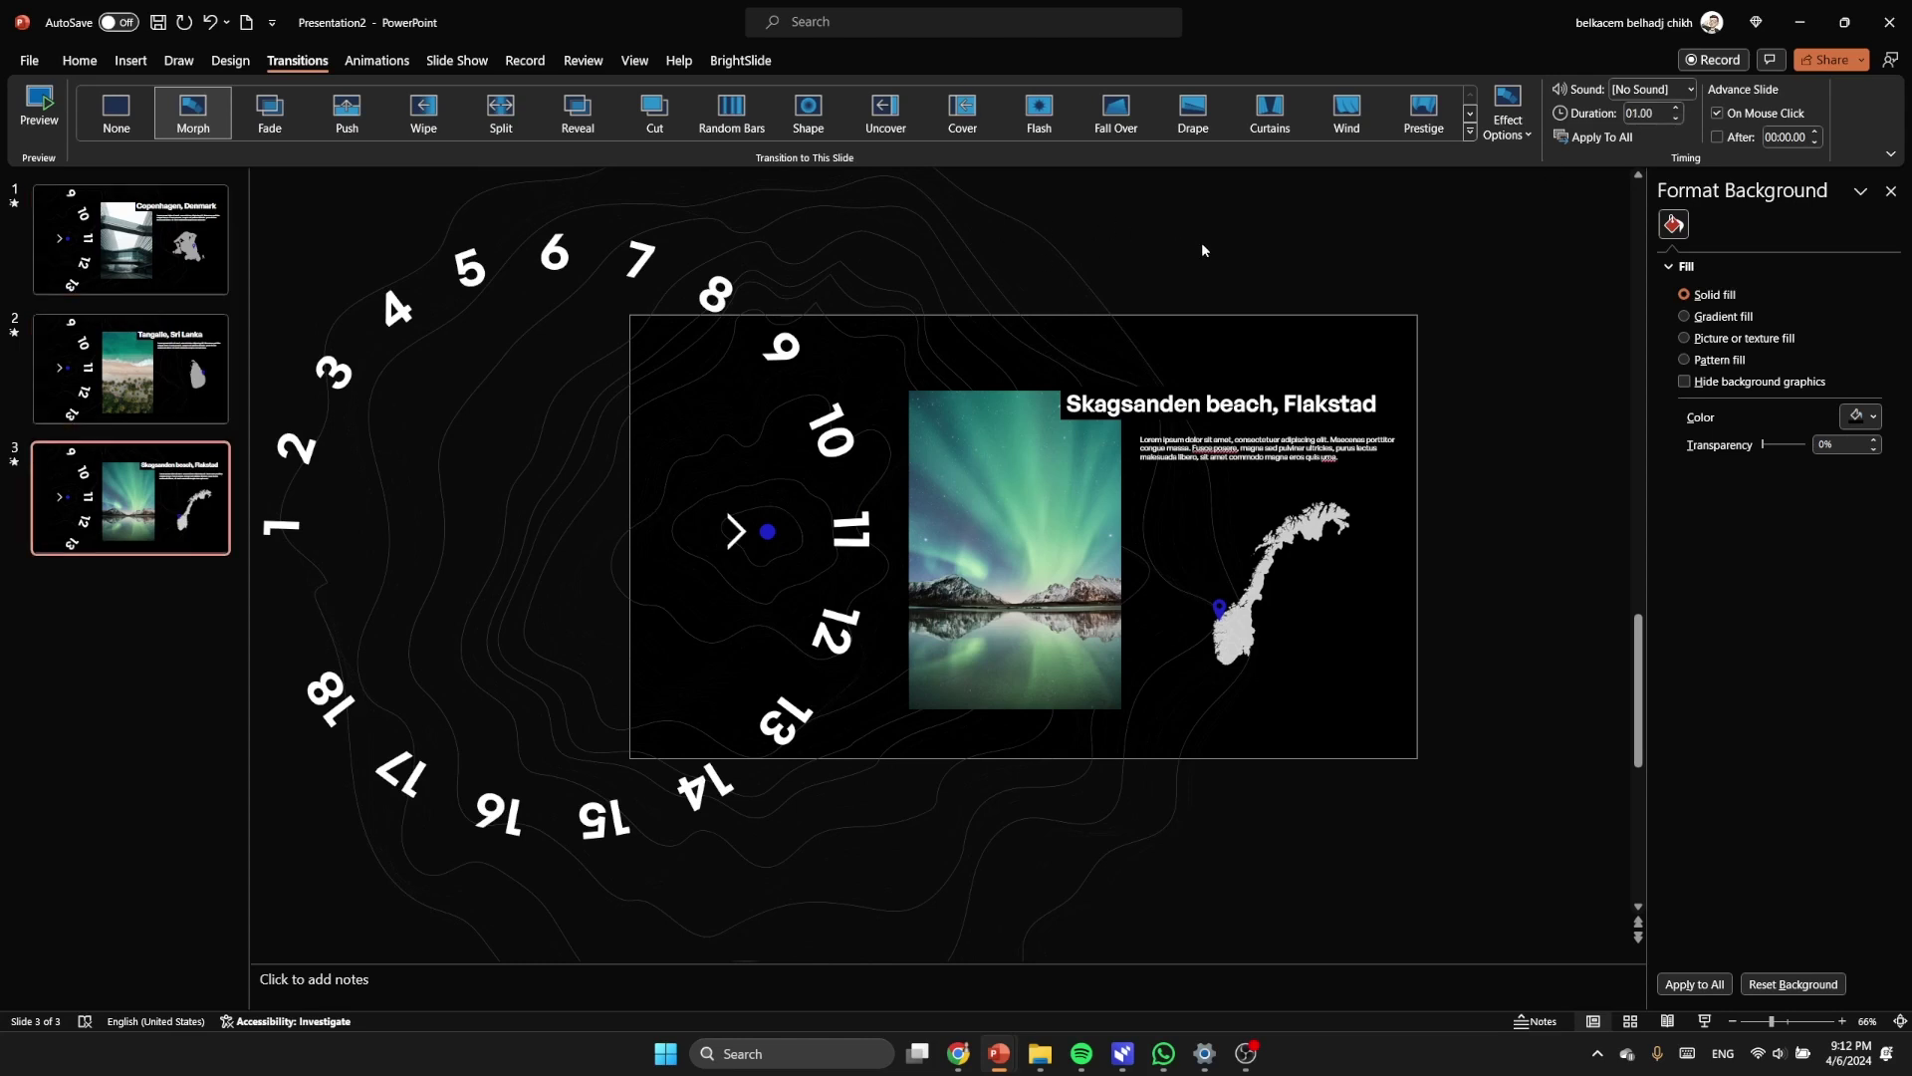
{"action": "key", "text": "Home"}
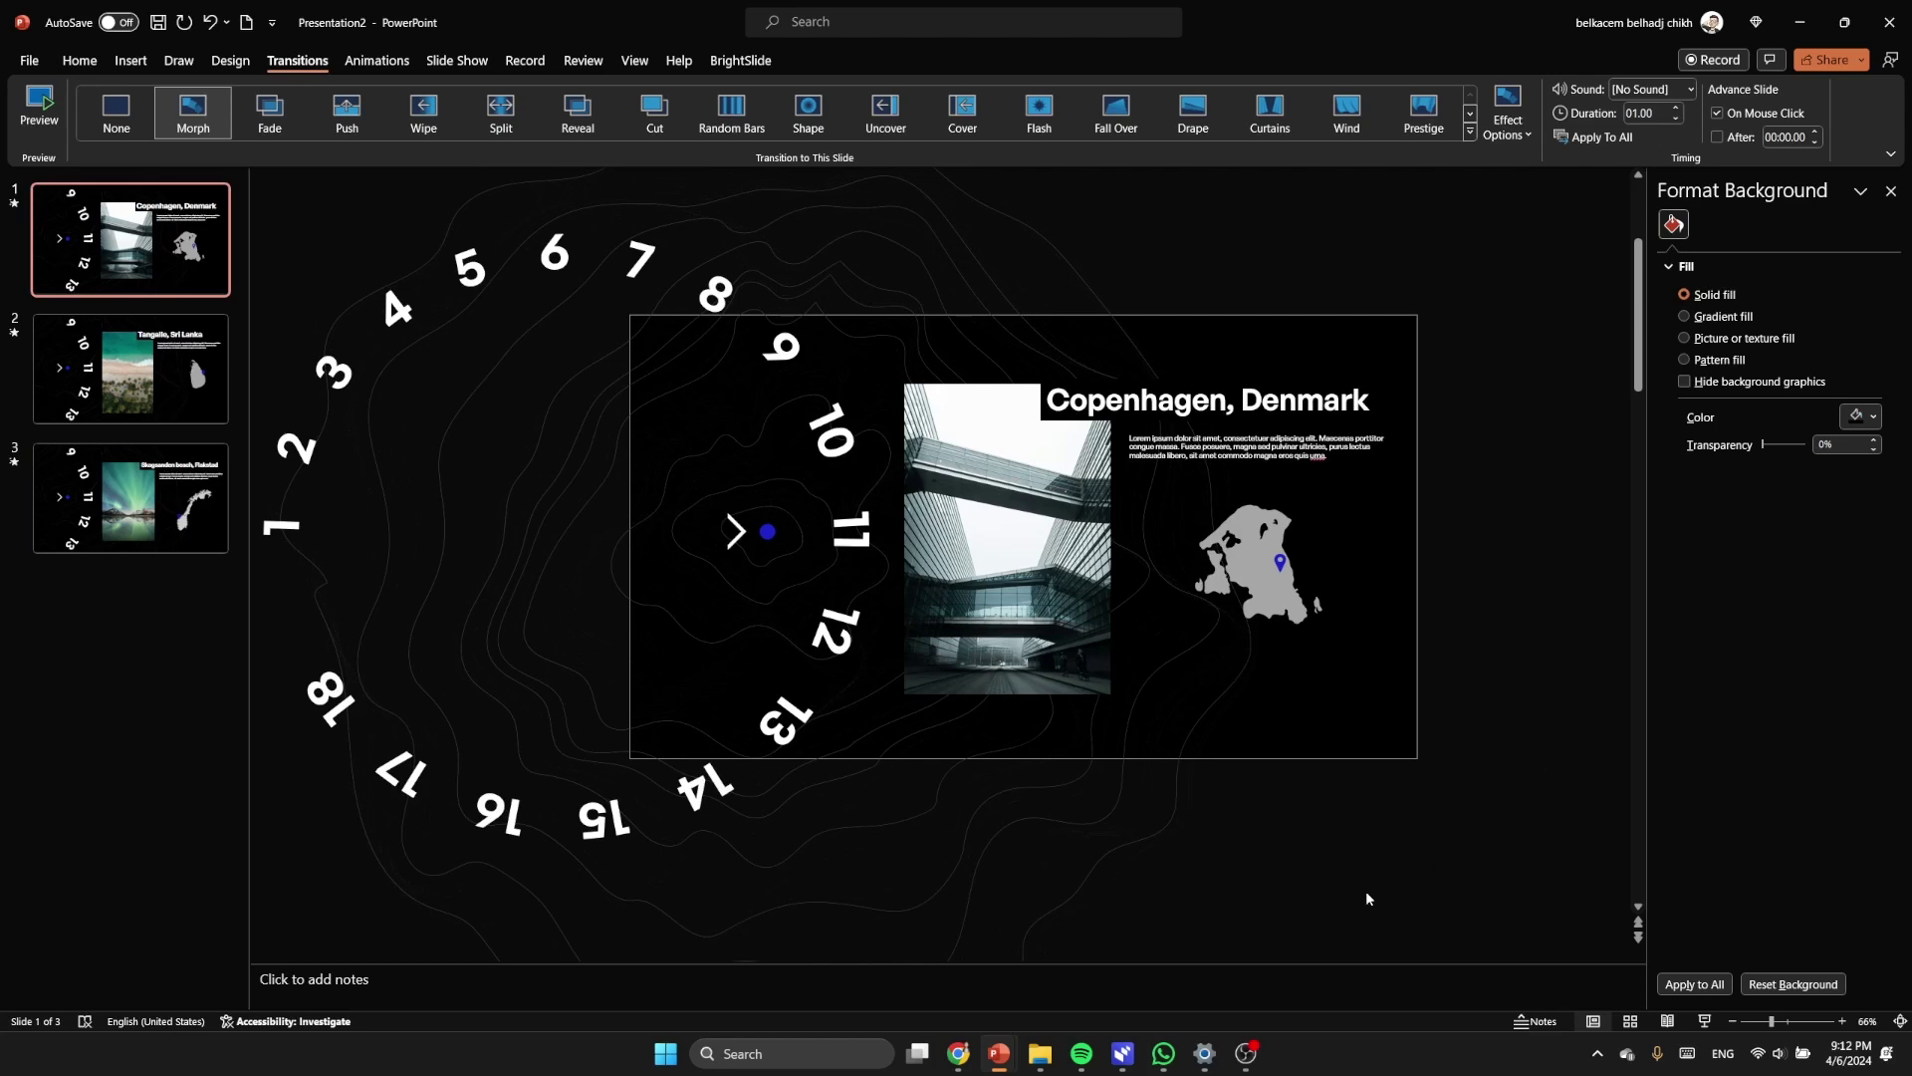
Step: Paste the Copenhagen building photo onto the Tangalle slide and send it and the number wheel to back
{"action": "left_click", "coordinate": [1015, 531]}
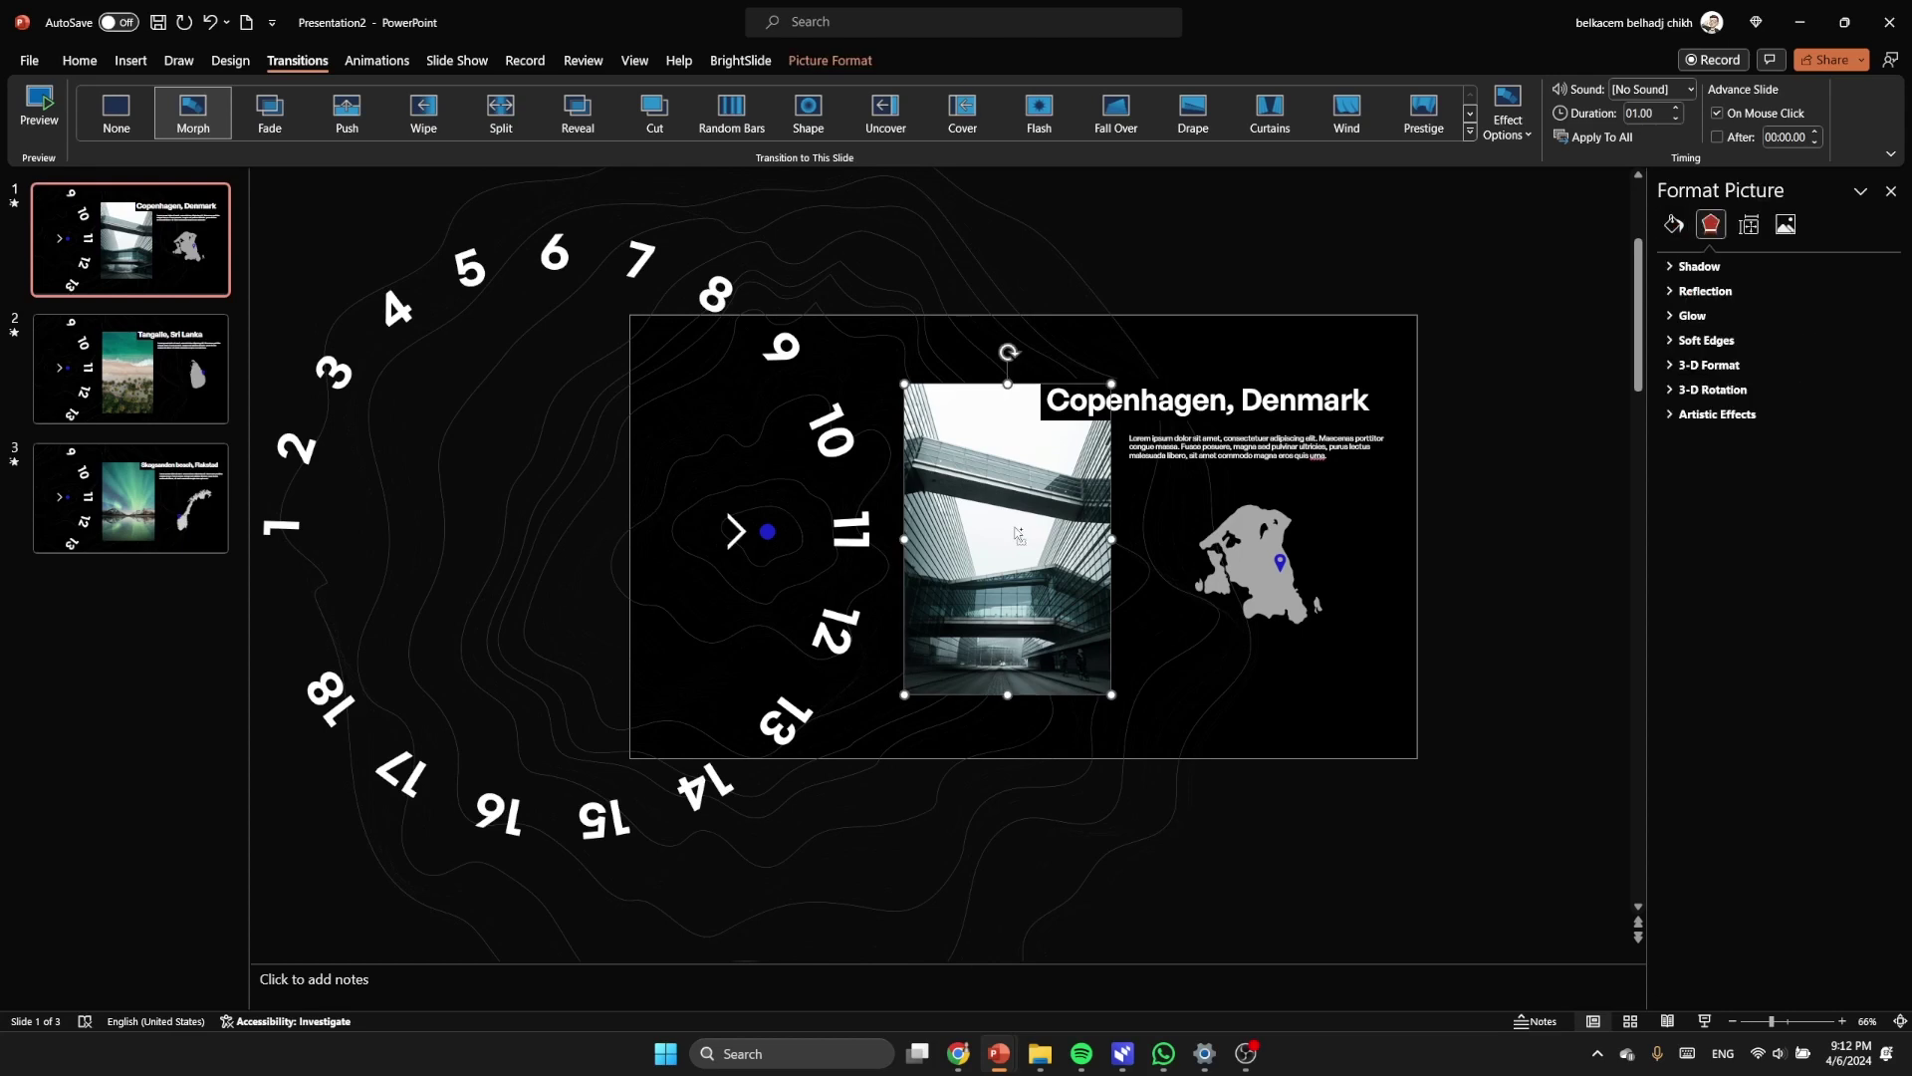
{"action": "left_click", "coordinate": [129, 369]}
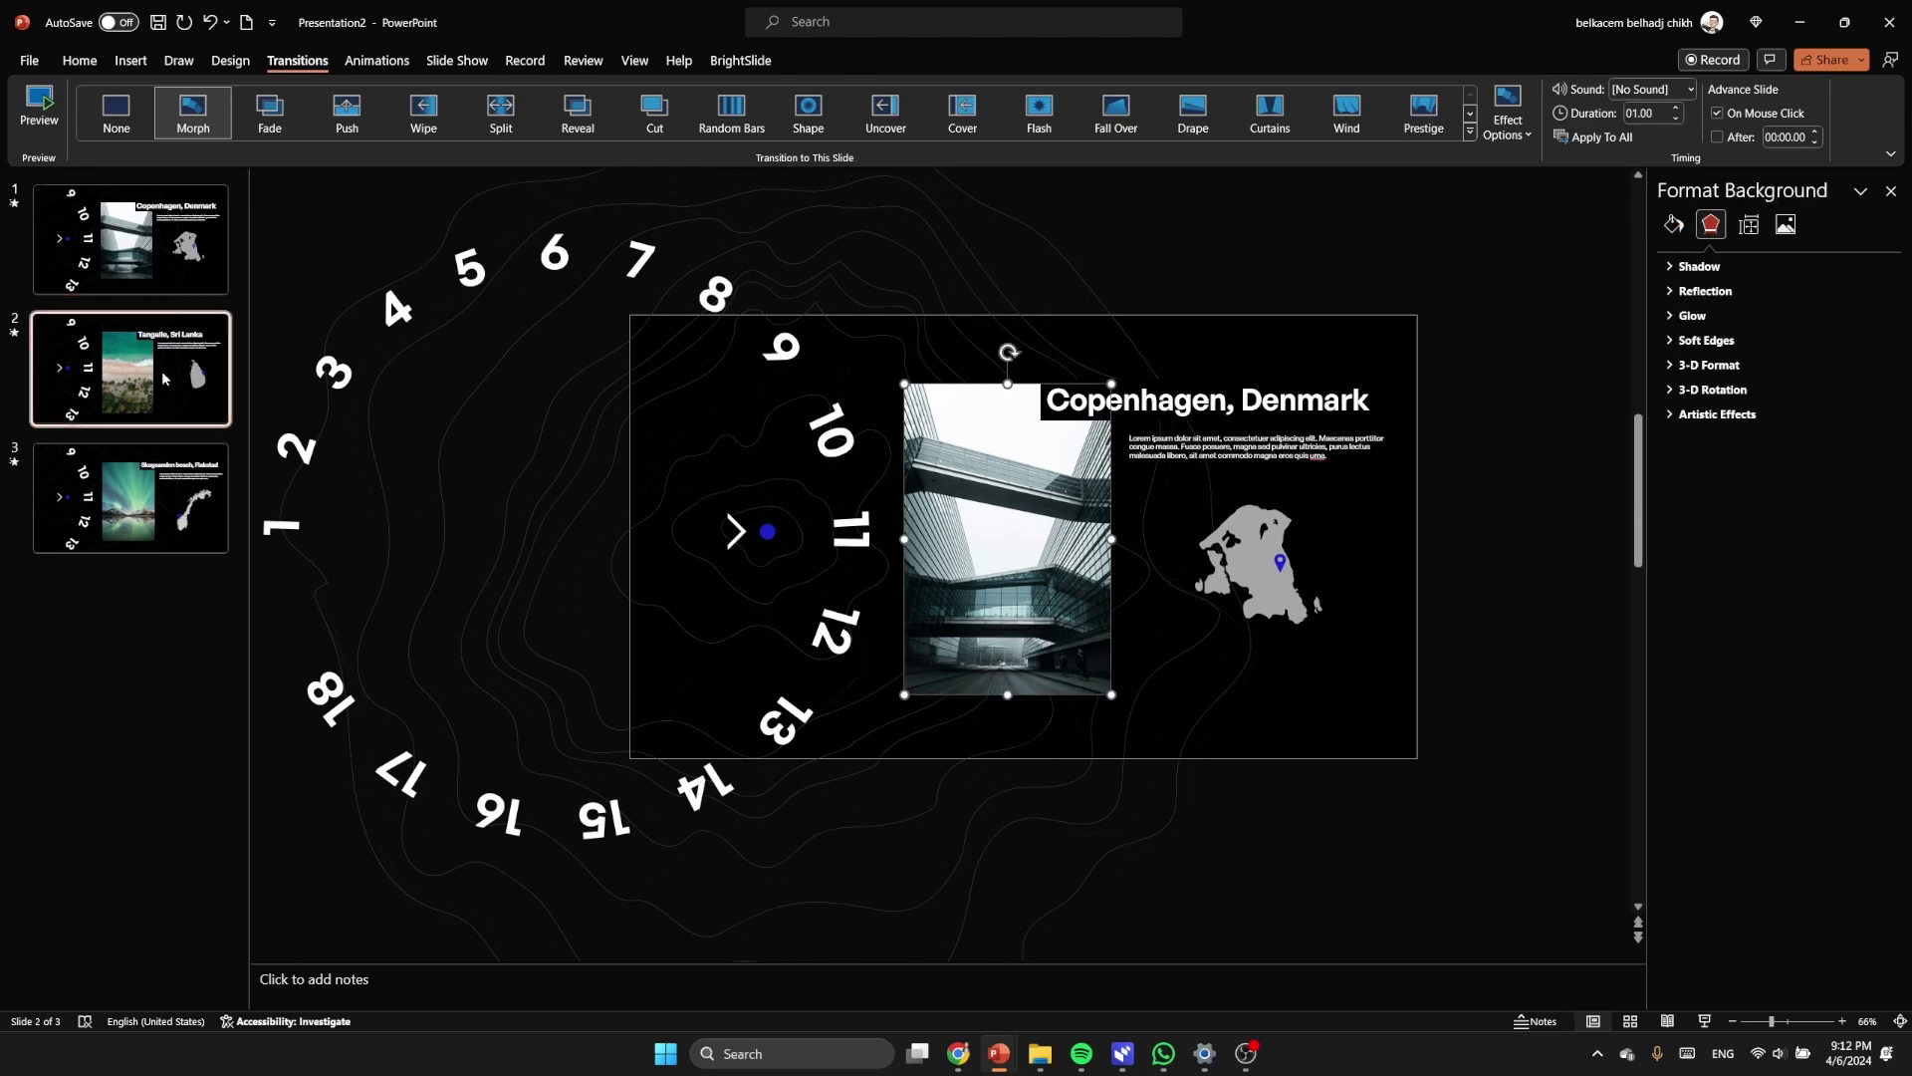
{"action": "key", "text": "ctrl+v"}
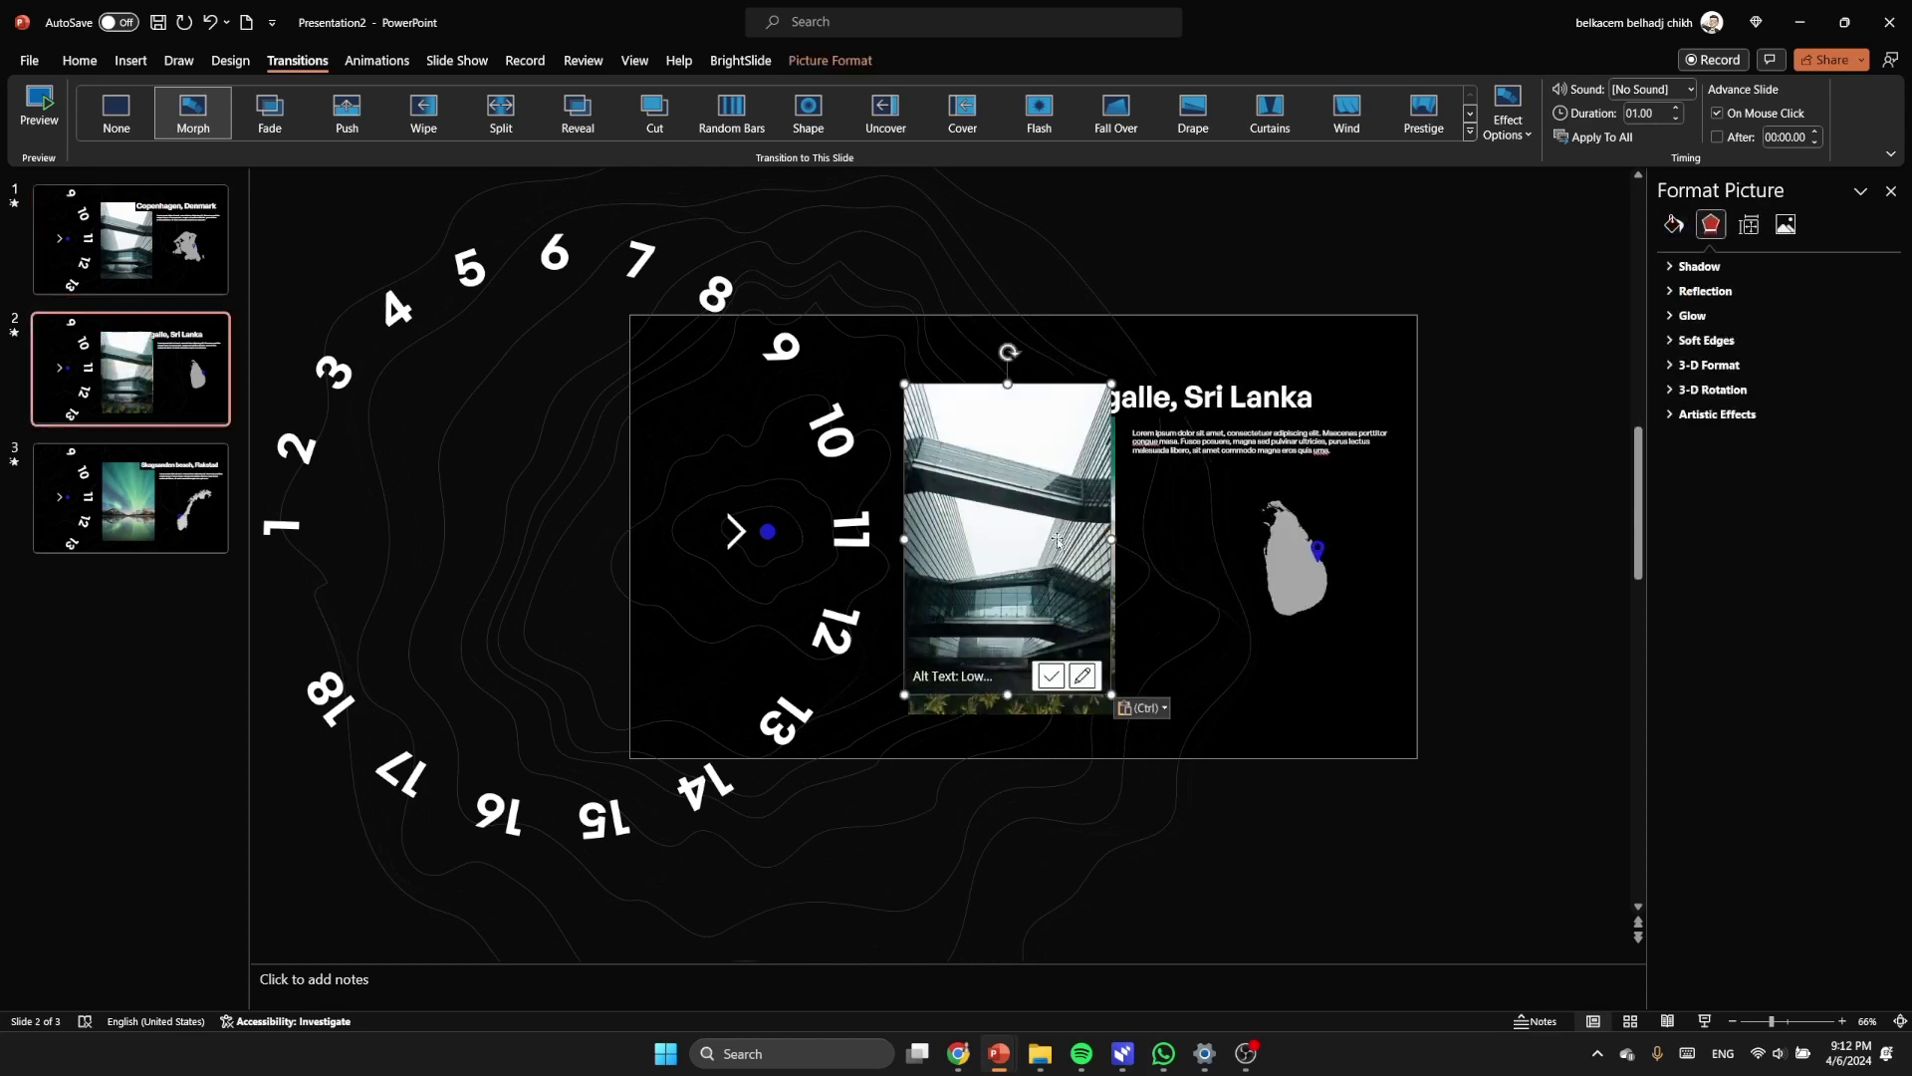
{"action": "left_click_drag", "start_coordinate": [1011, 536], "coordinate": [1054, 529]}
{"action": "left_click", "coordinate": [853, 62]}
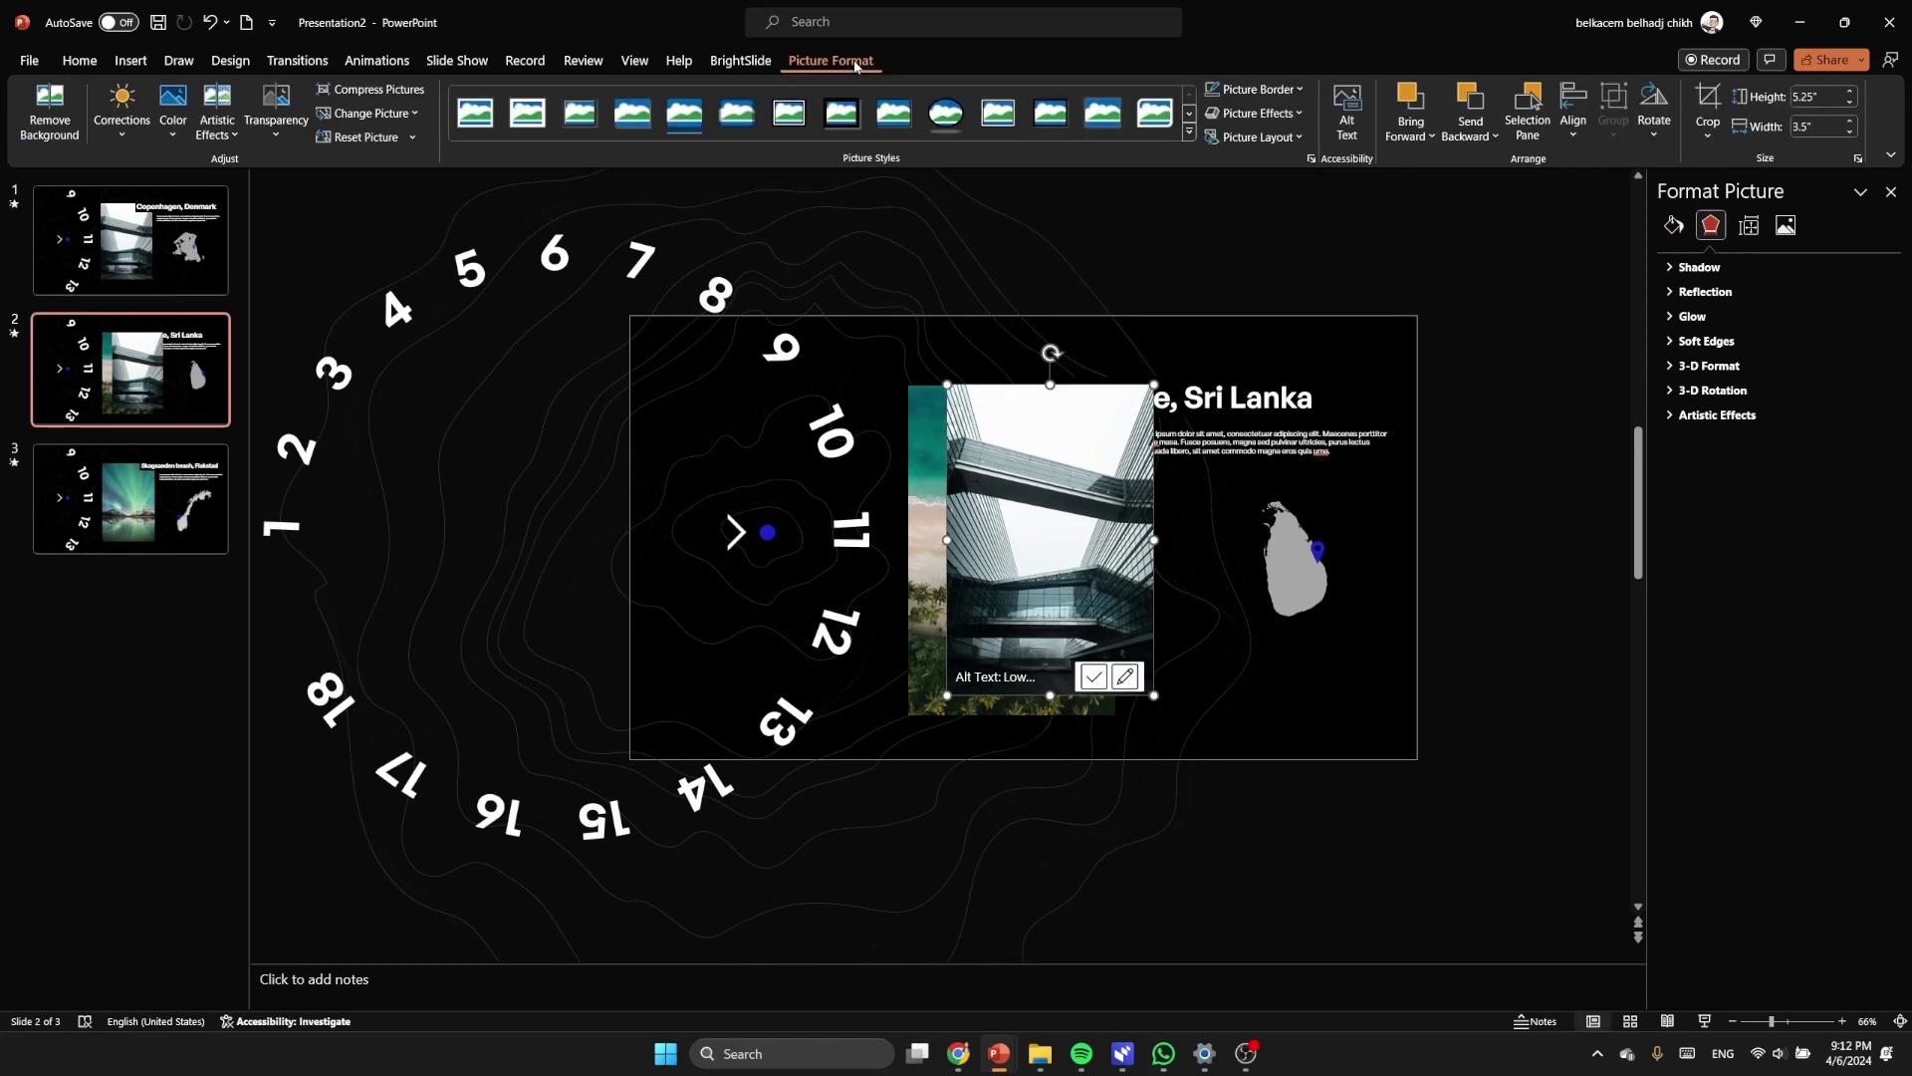
{"action": "right_click", "coordinate": [1035, 474]}
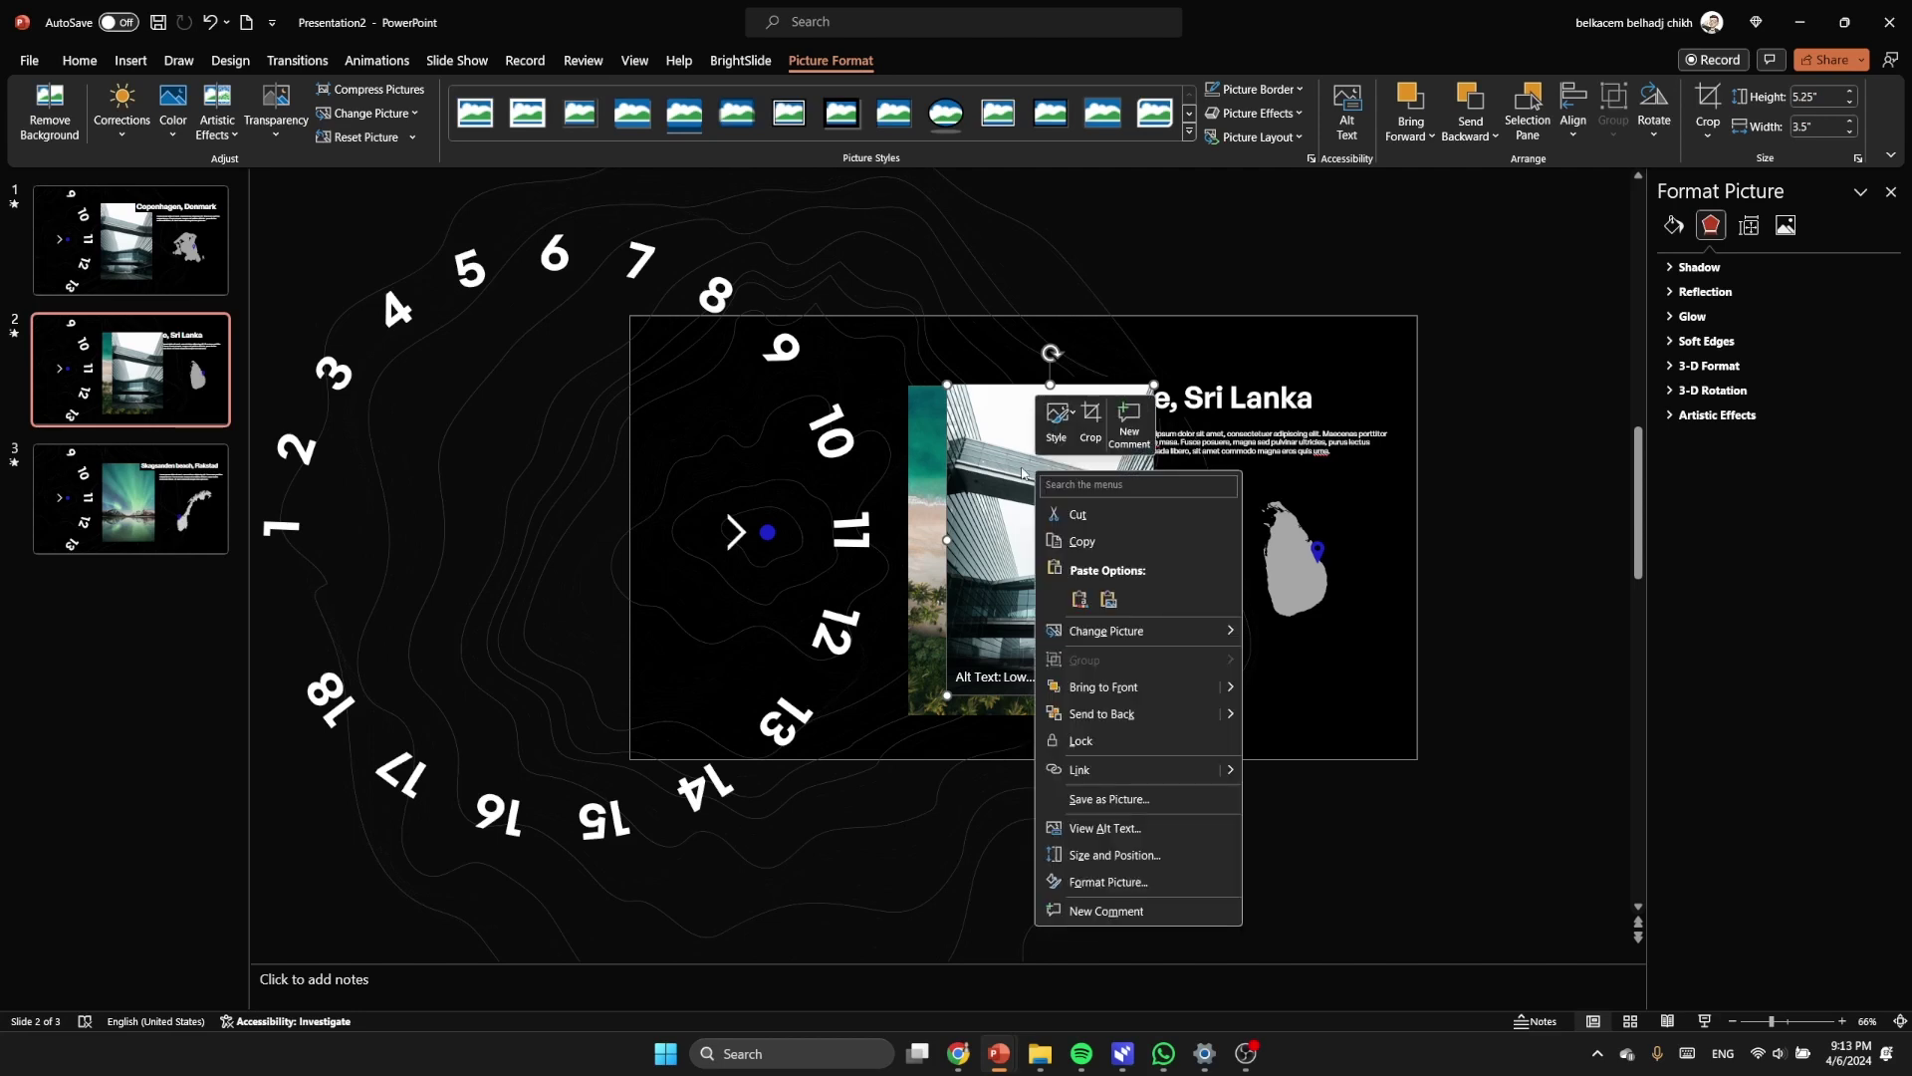
{"action": "left_click", "coordinate": [1087, 719]}
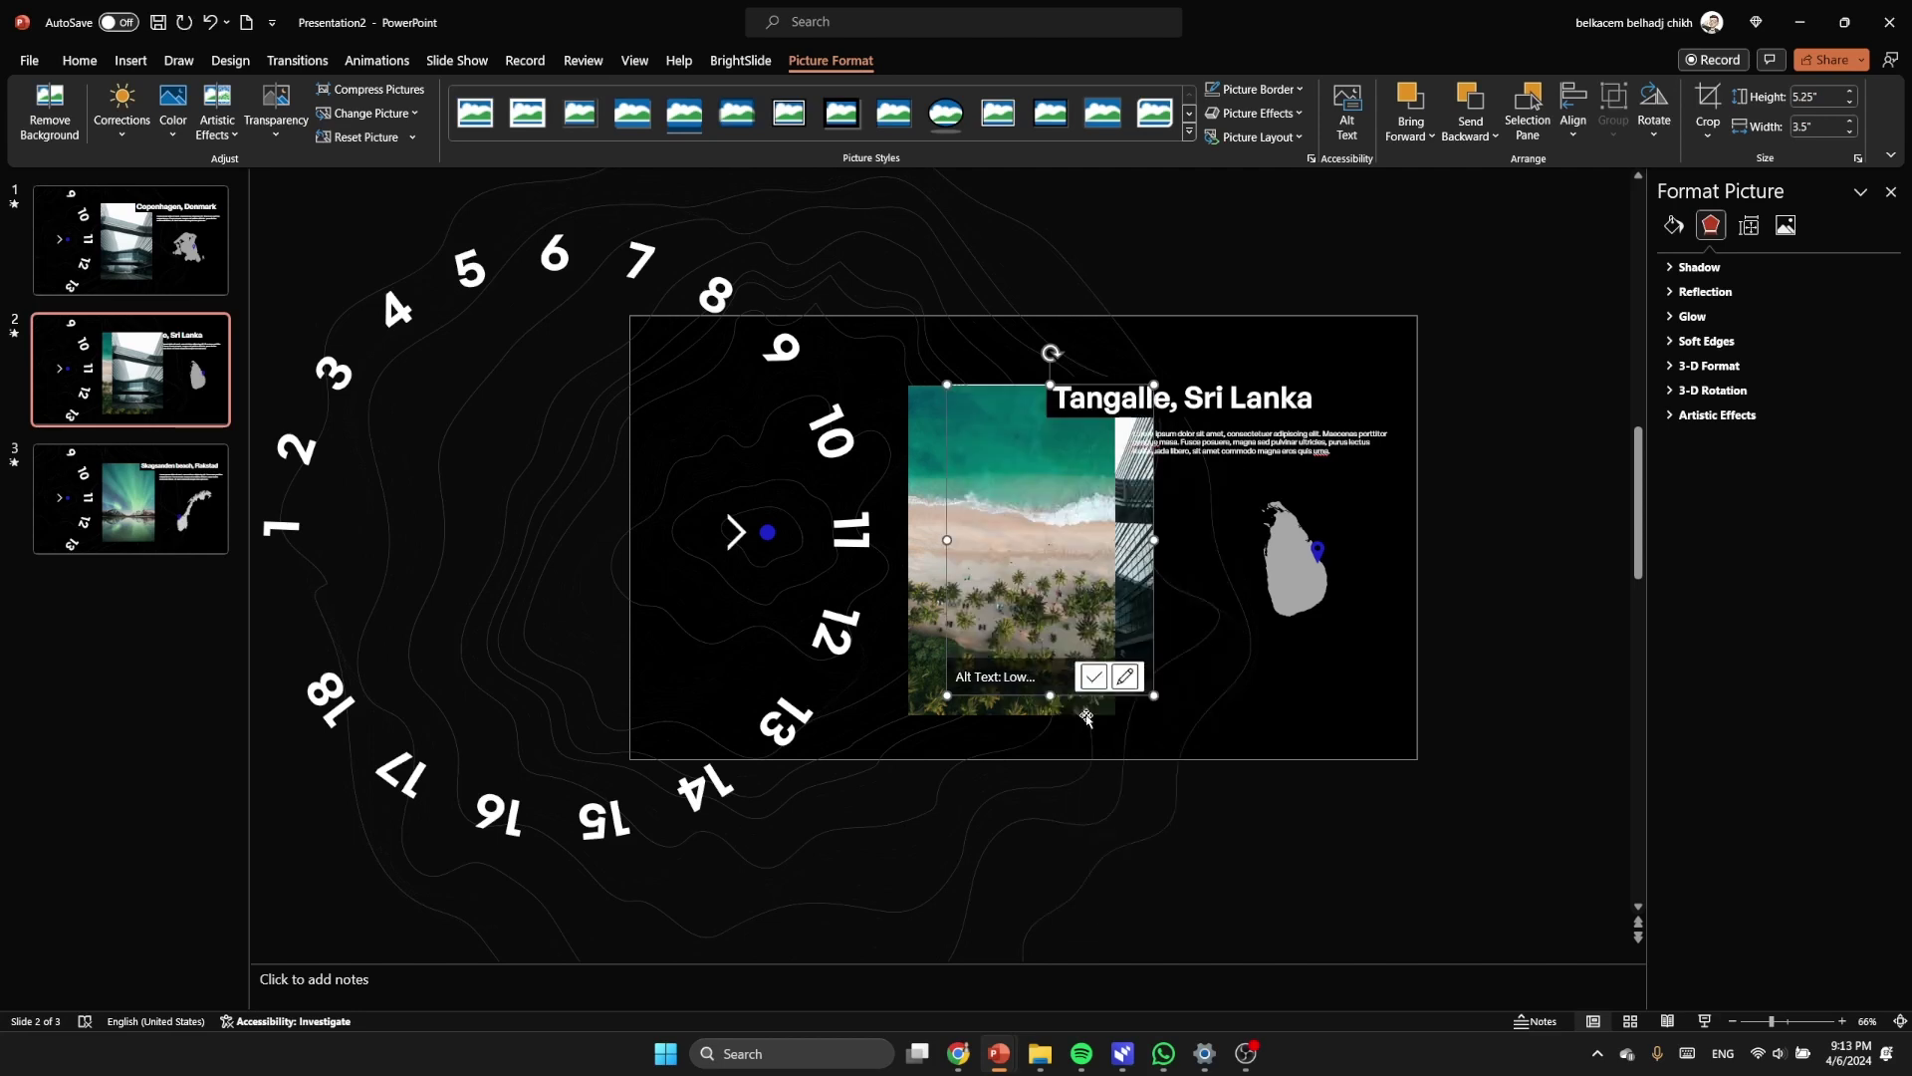
{"action": "left_click", "coordinate": [1091, 804]}
{"action": "right_click", "coordinate": [1092, 785]}
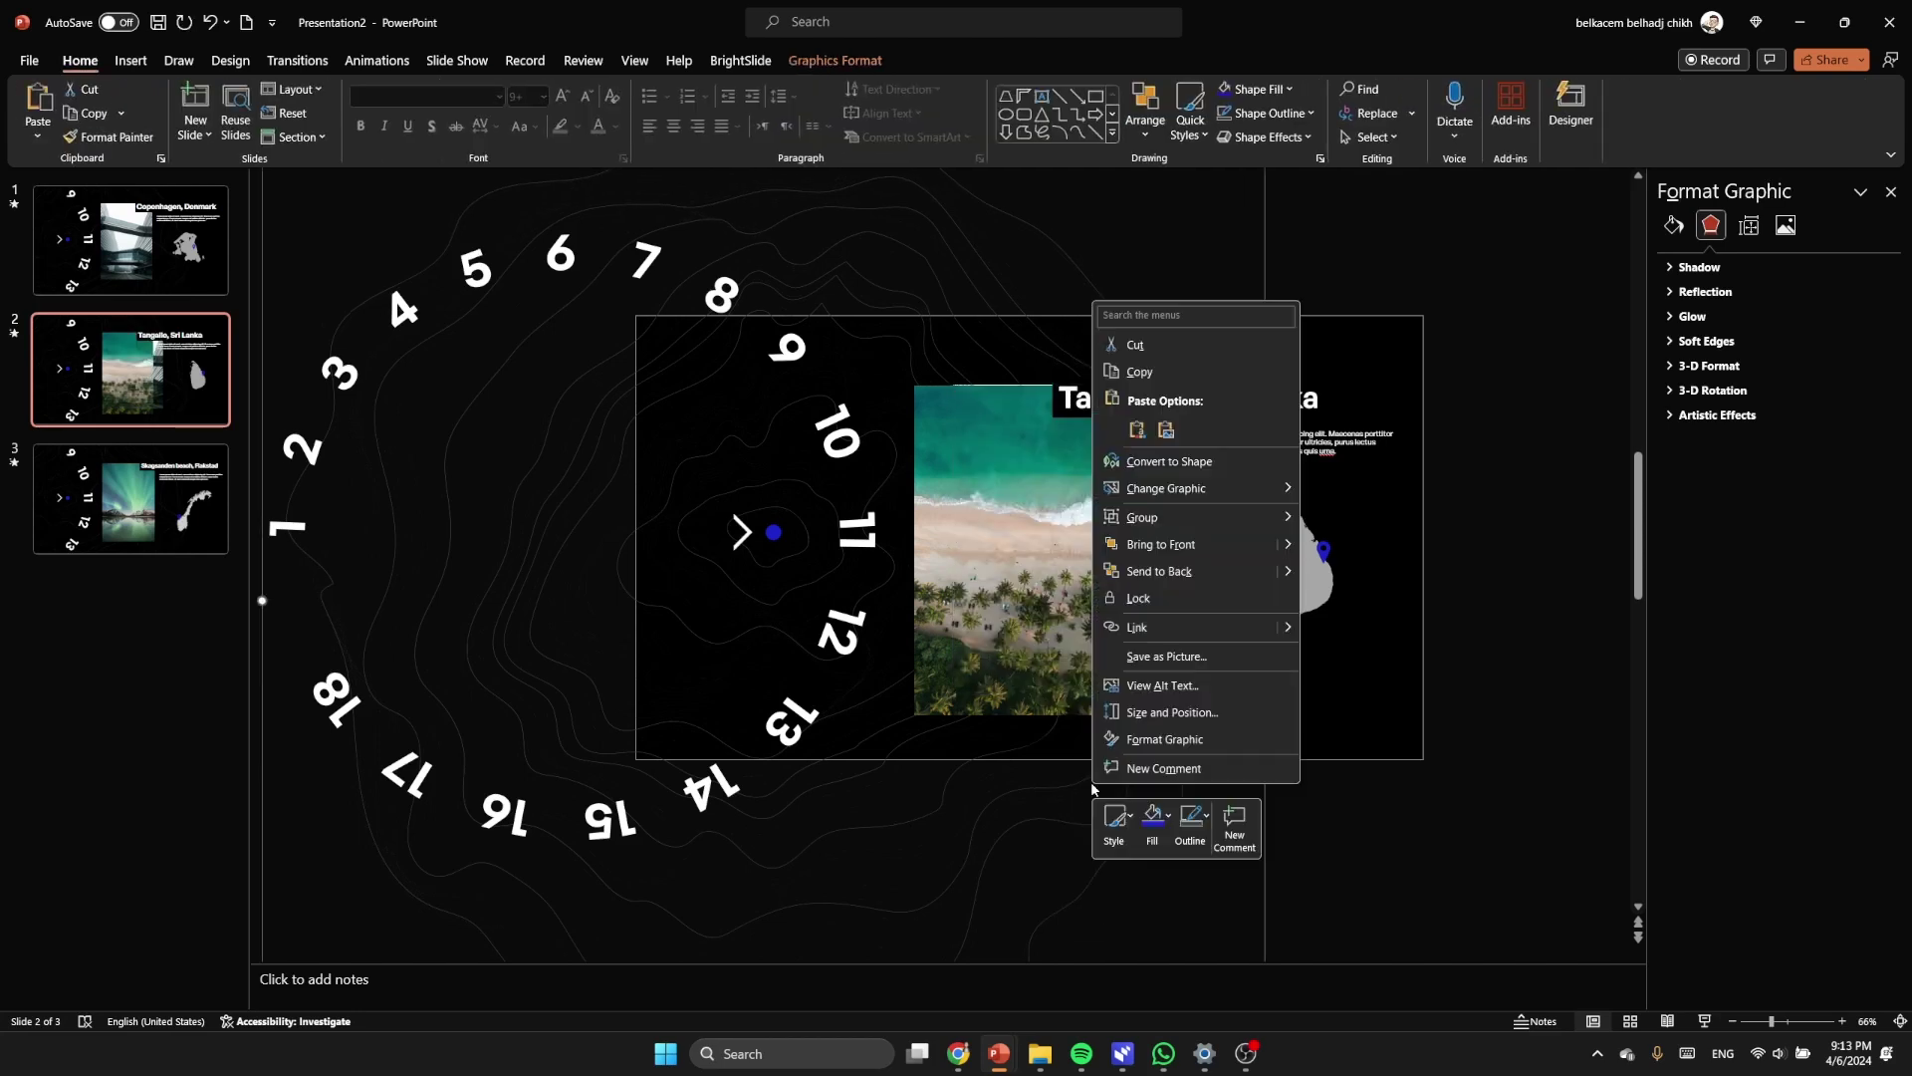
{"action": "left_click", "coordinate": [1151, 582]}
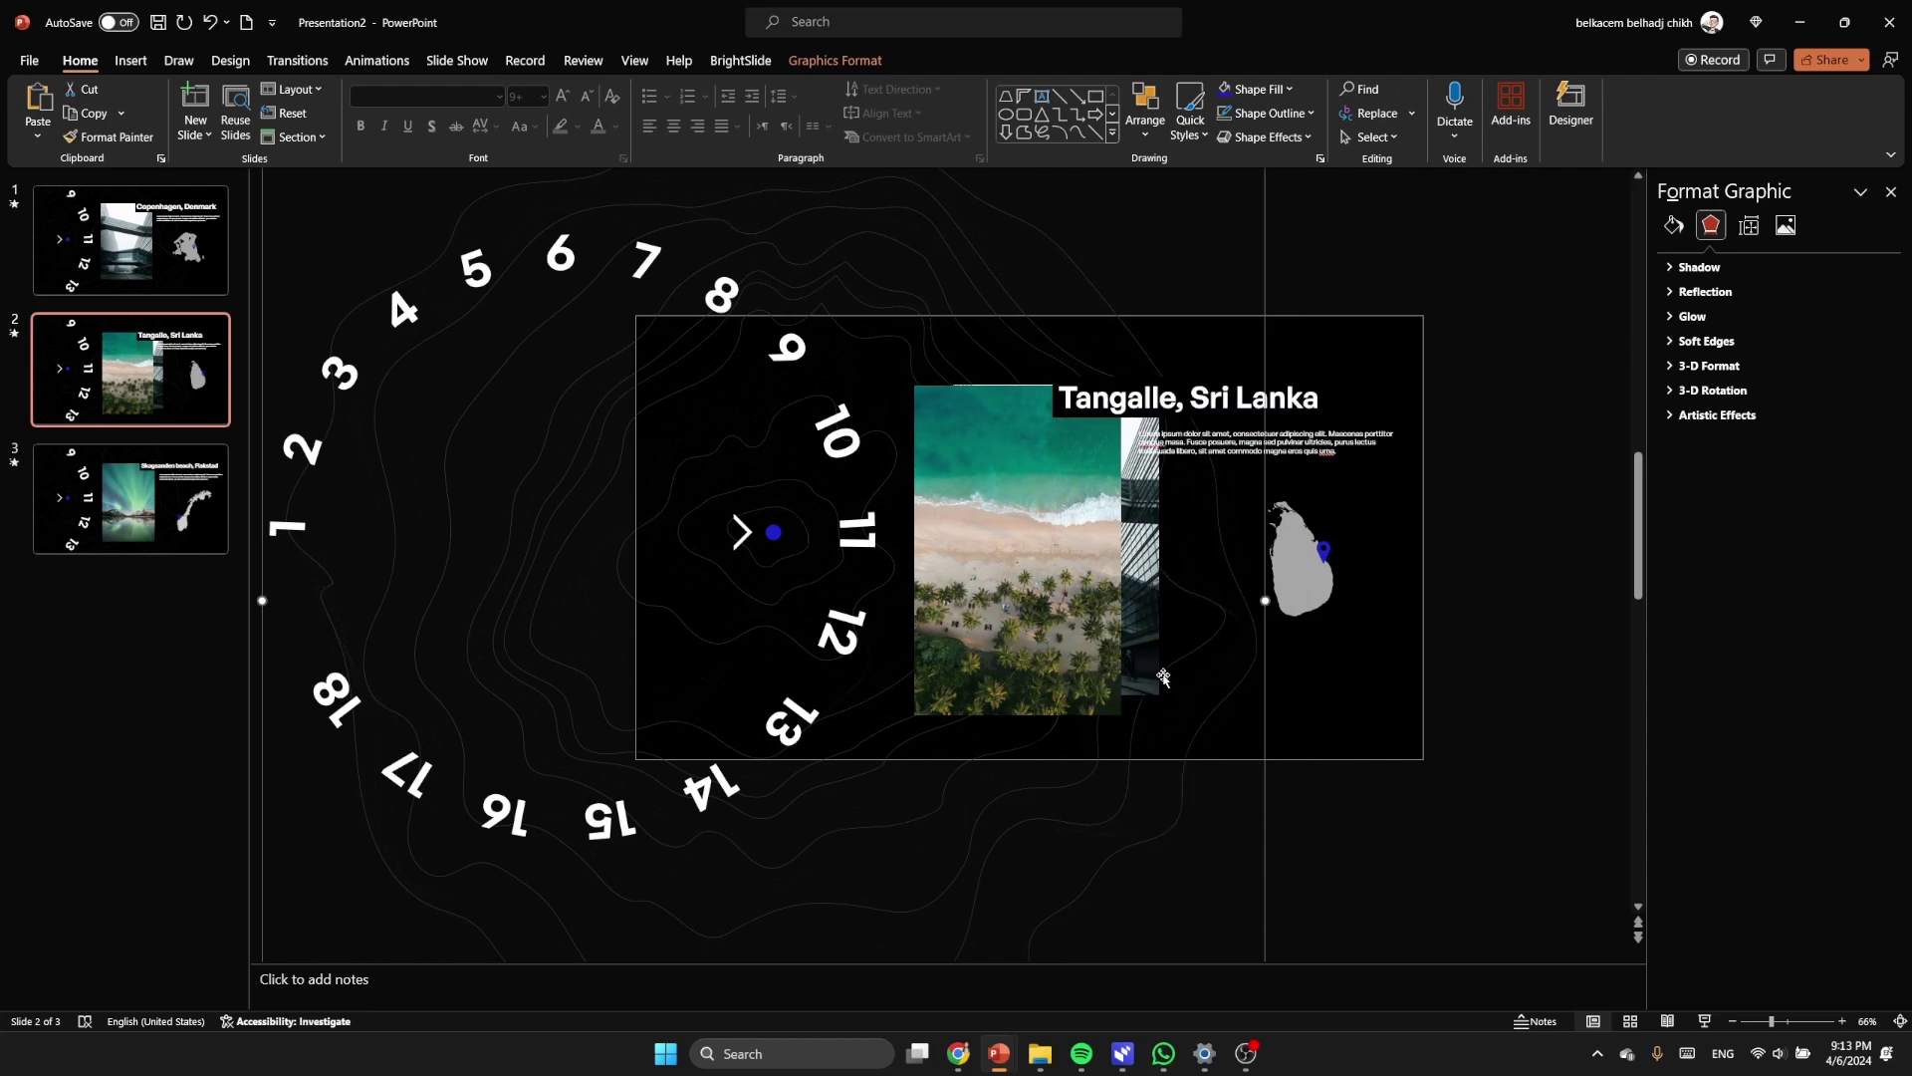
Step: Crop the building photo out of view, leaving only the beach photo, then select the beach photo
{"action": "left_click", "coordinate": [1146, 648]}
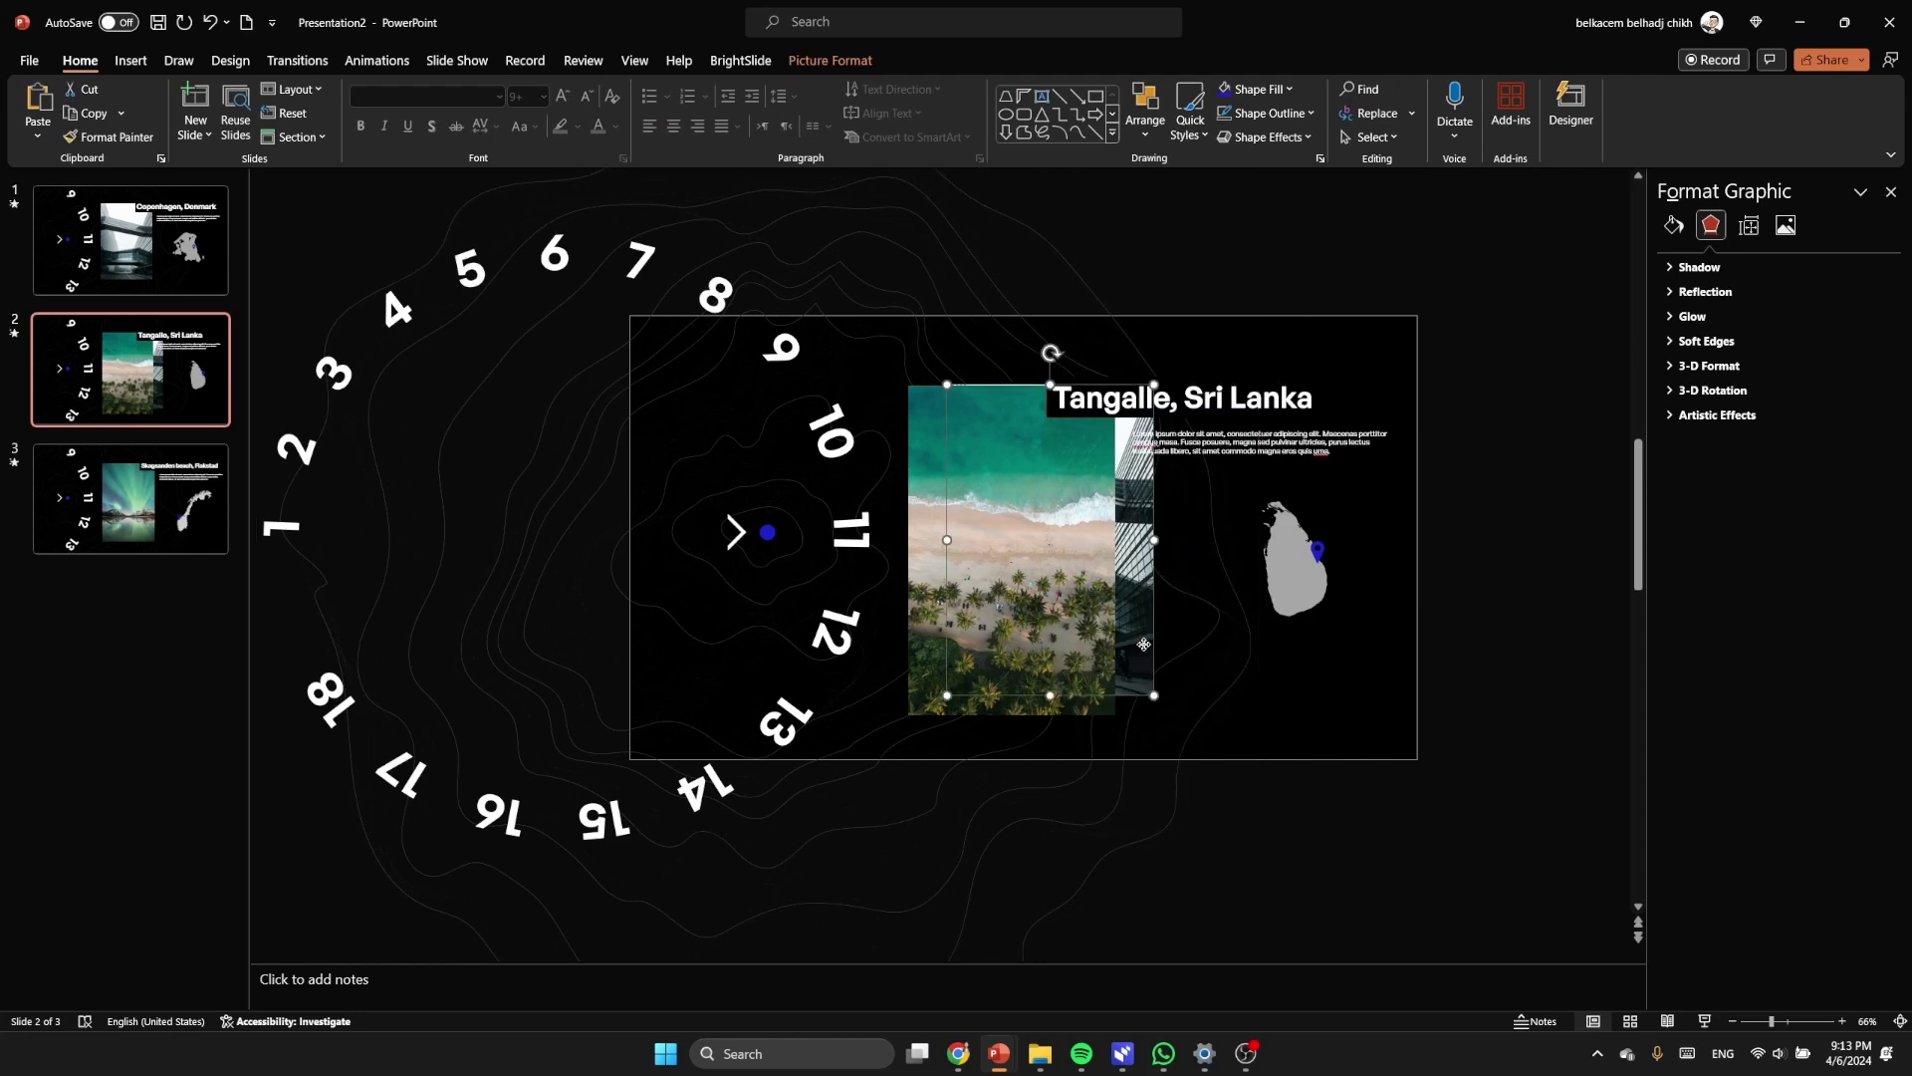
{"action": "left_click", "coordinate": [862, 66]}
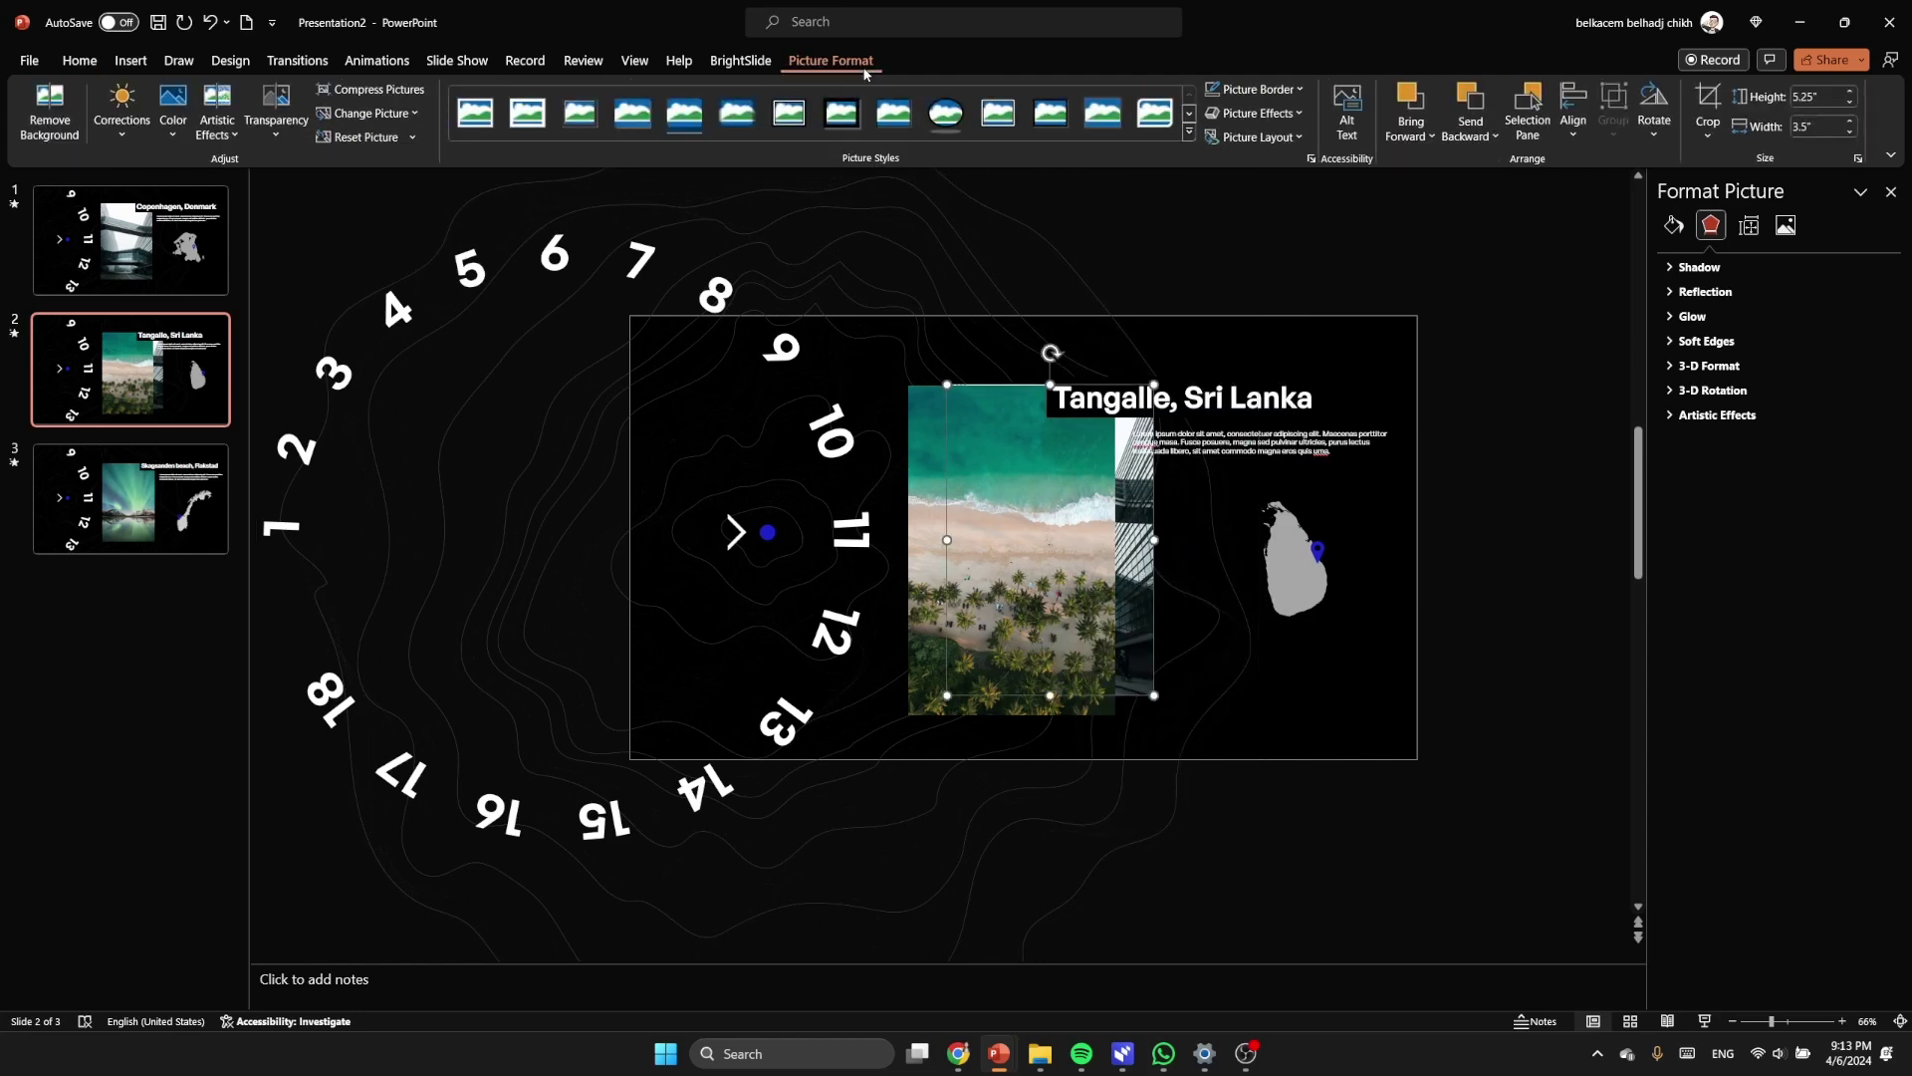
{"action": "left_click", "coordinate": [1707, 105]}
{"action": "left_click_drag", "start_coordinate": [999, 530], "coordinate": [1221, 518]}
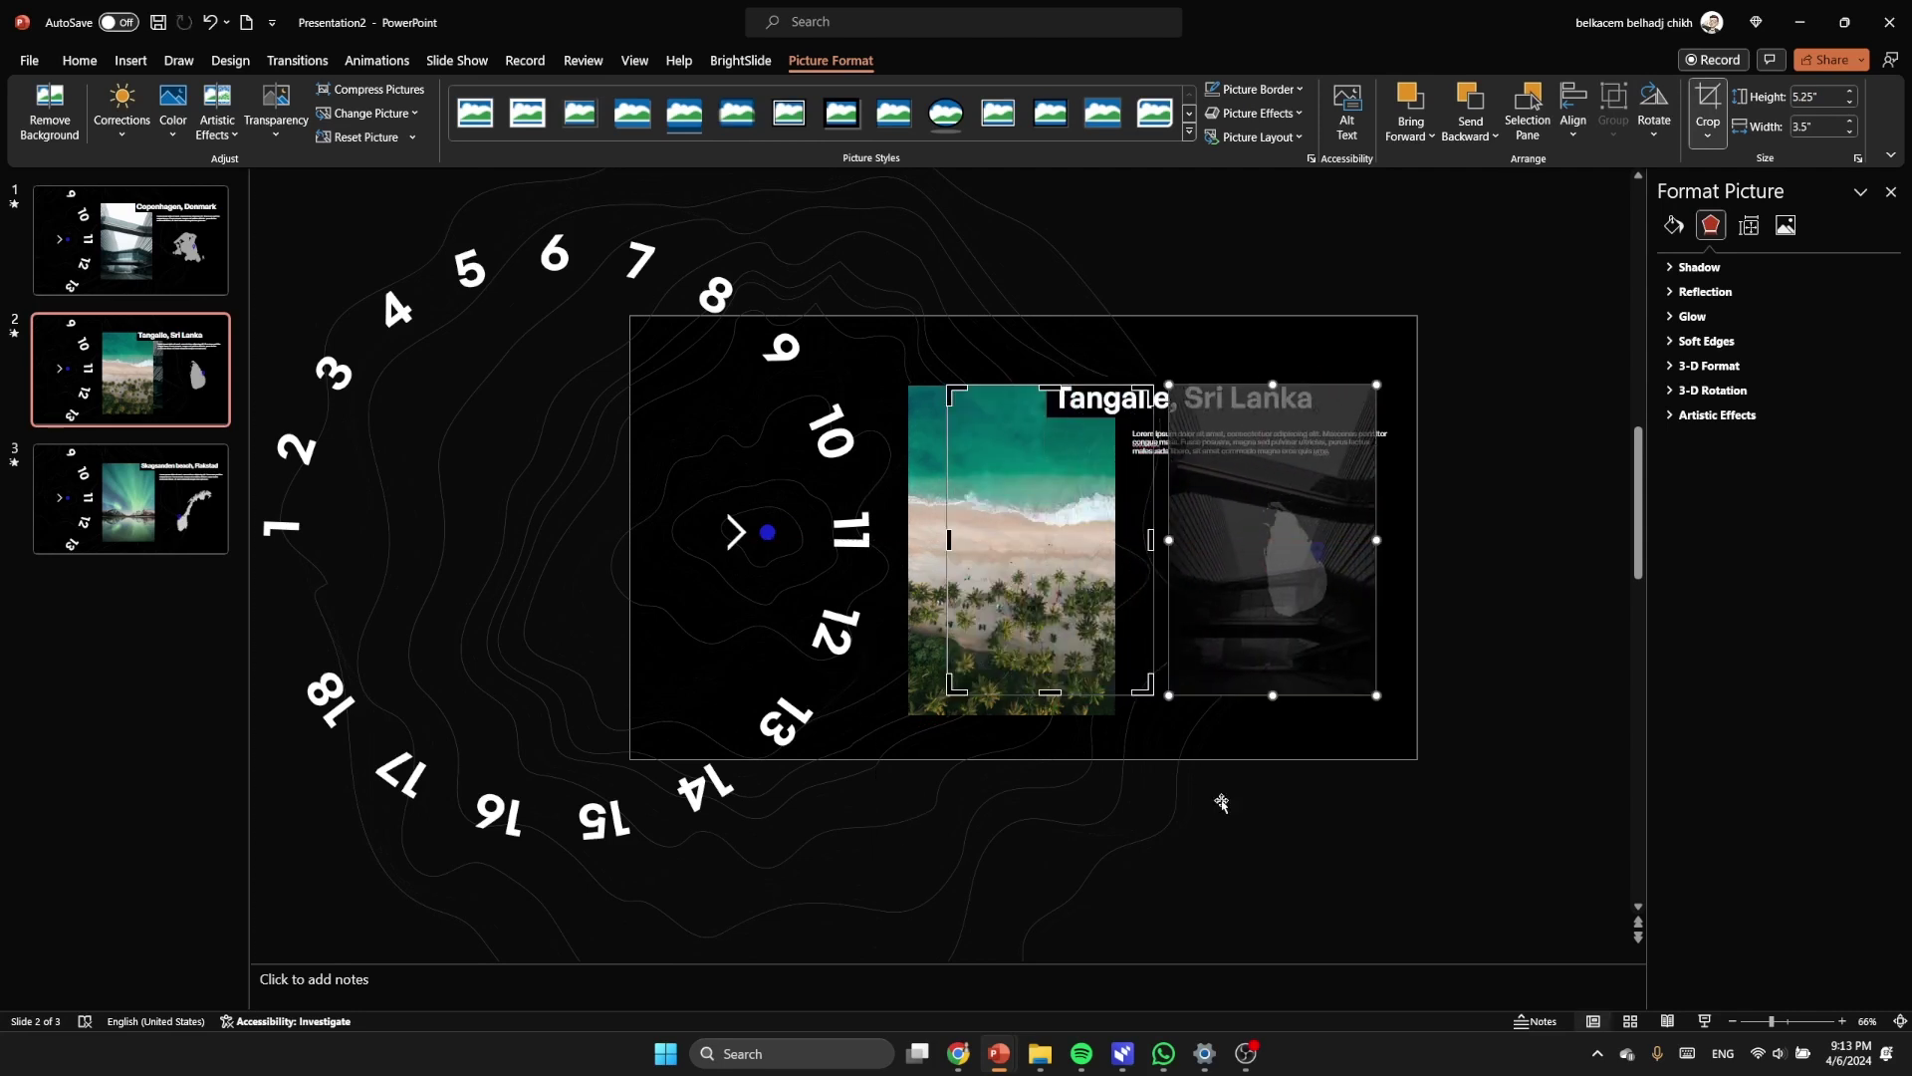
{"action": "left_click", "coordinate": [1526, 753]}
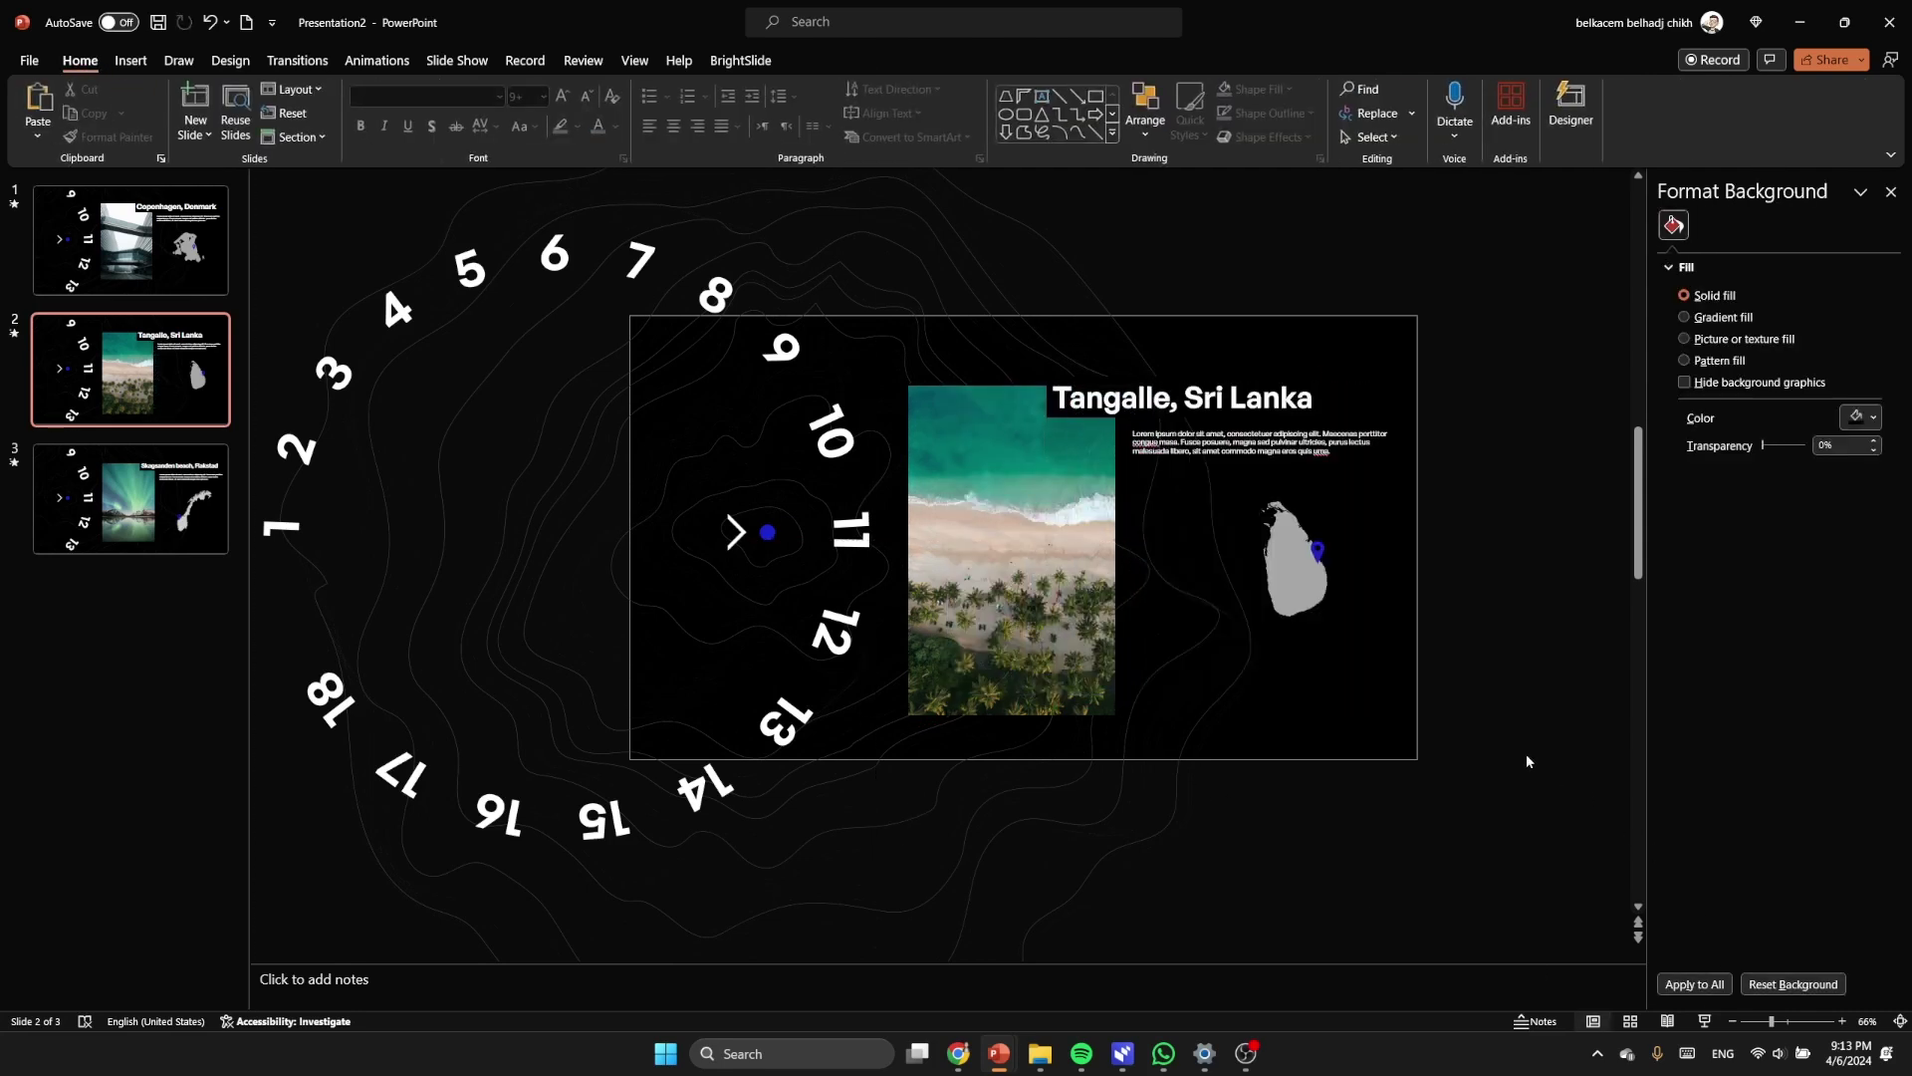
{"action": "left_click", "coordinate": [1042, 548]}
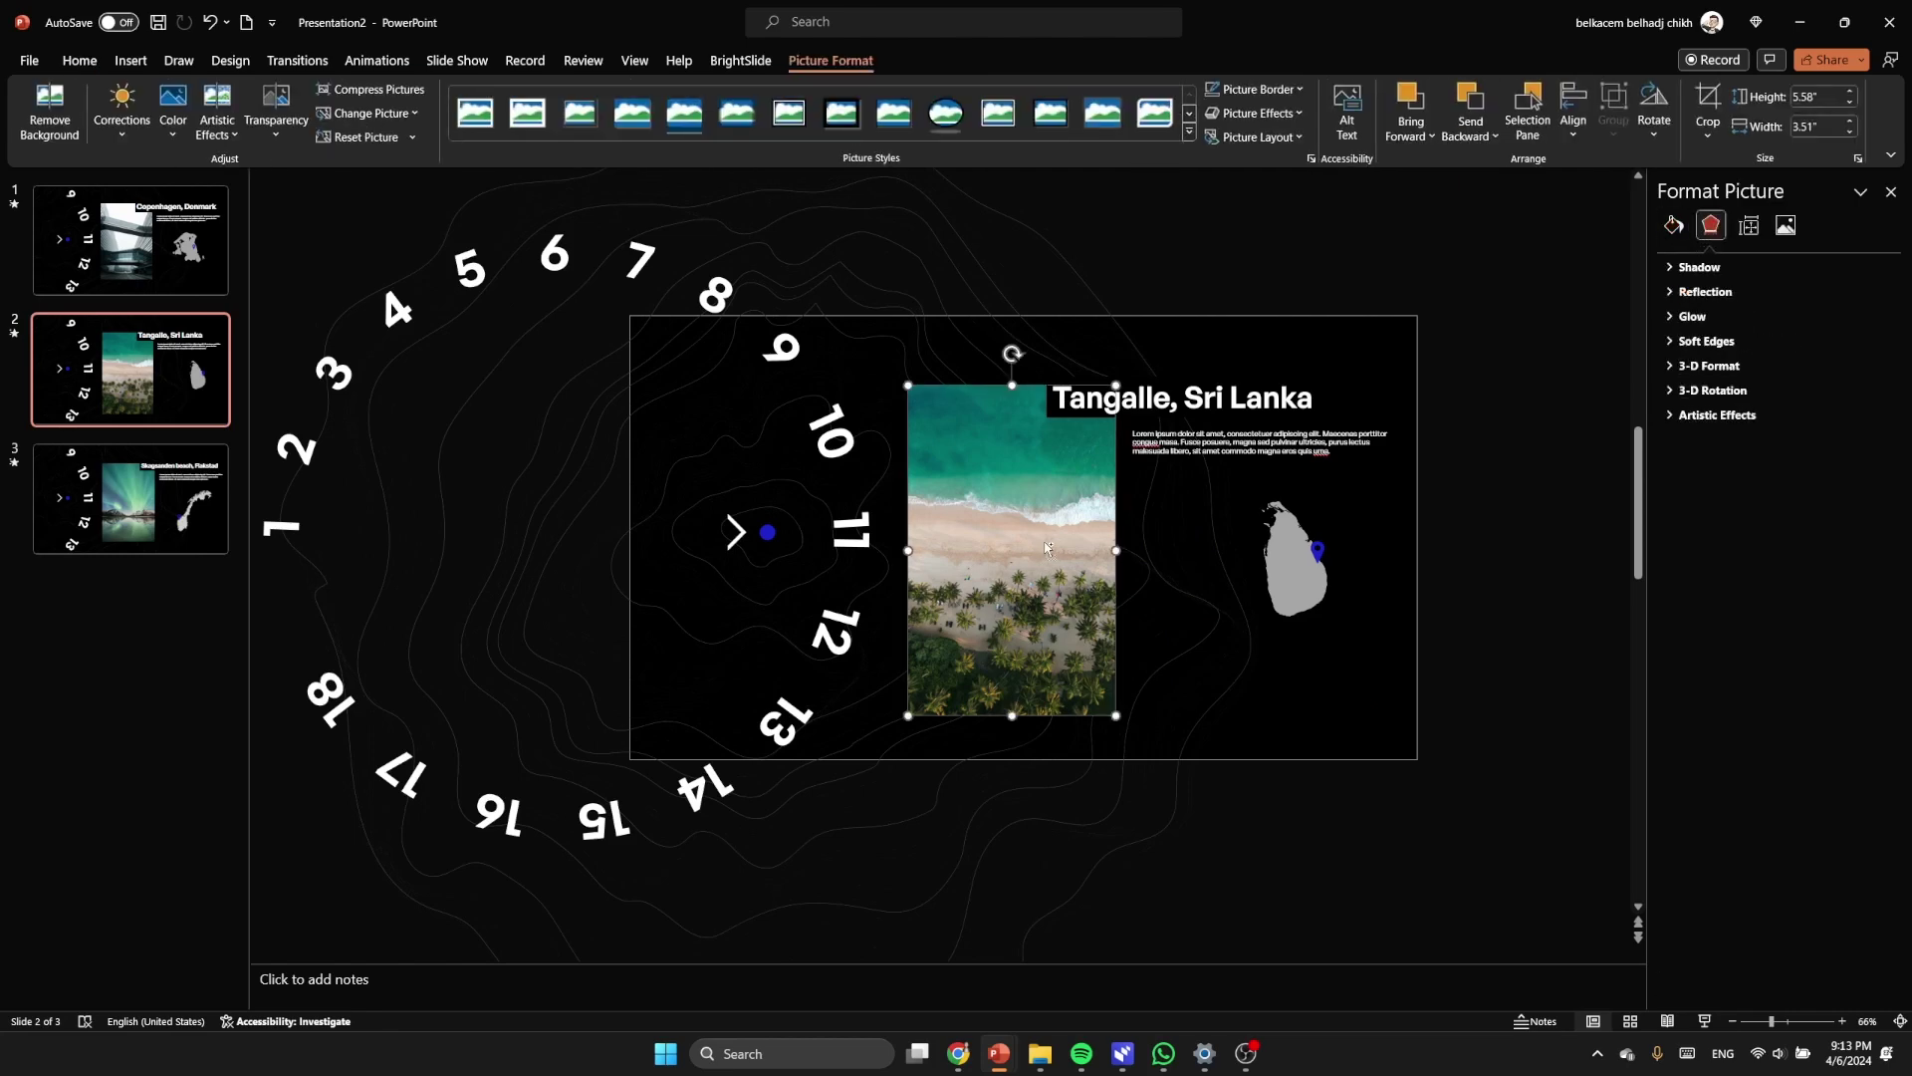
{"action": "left_click", "coordinate": [207, 261]}
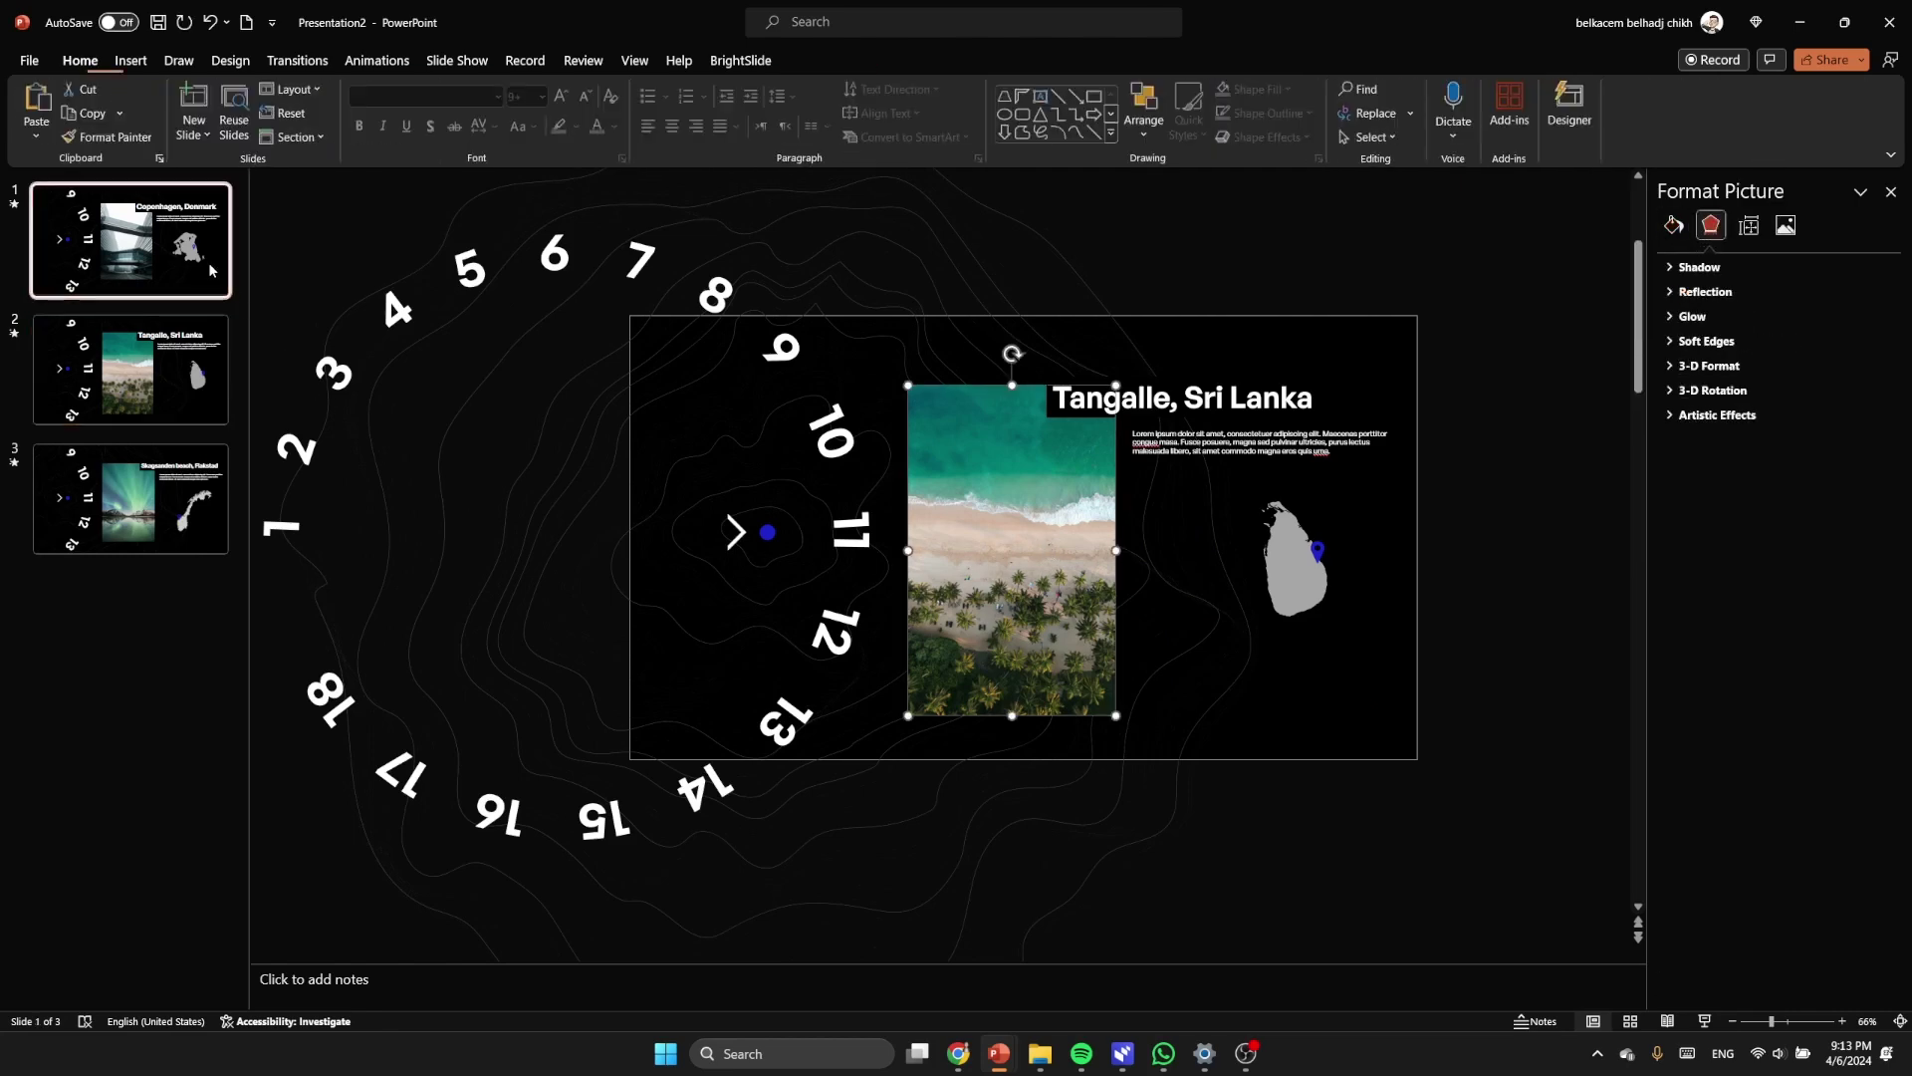
Step: Paste the beach photo onto the Copenhagen slide, align it, and crop it out of view
{"action": "key", "text": "ctrl+v"}
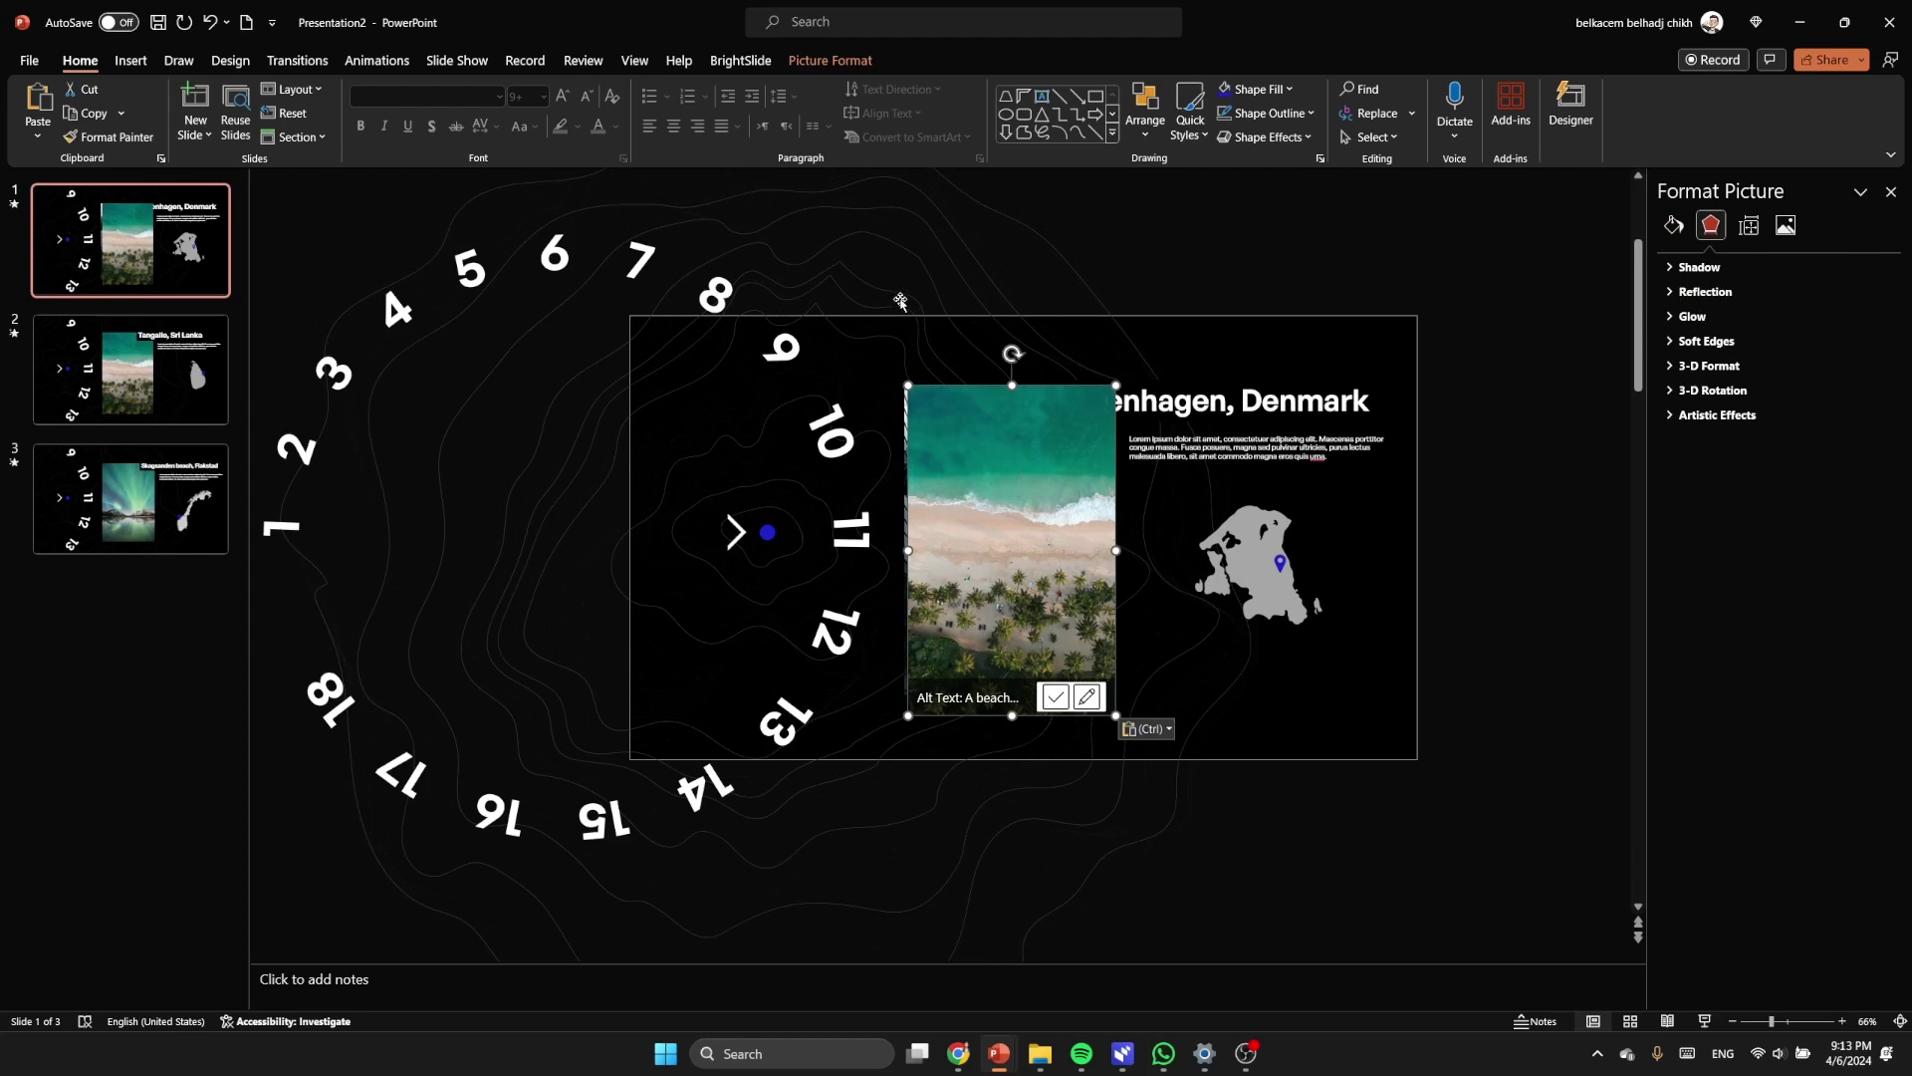
{"action": "left_click_drag", "start_coordinate": [1025, 519], "coordinate": [1000, 517]}
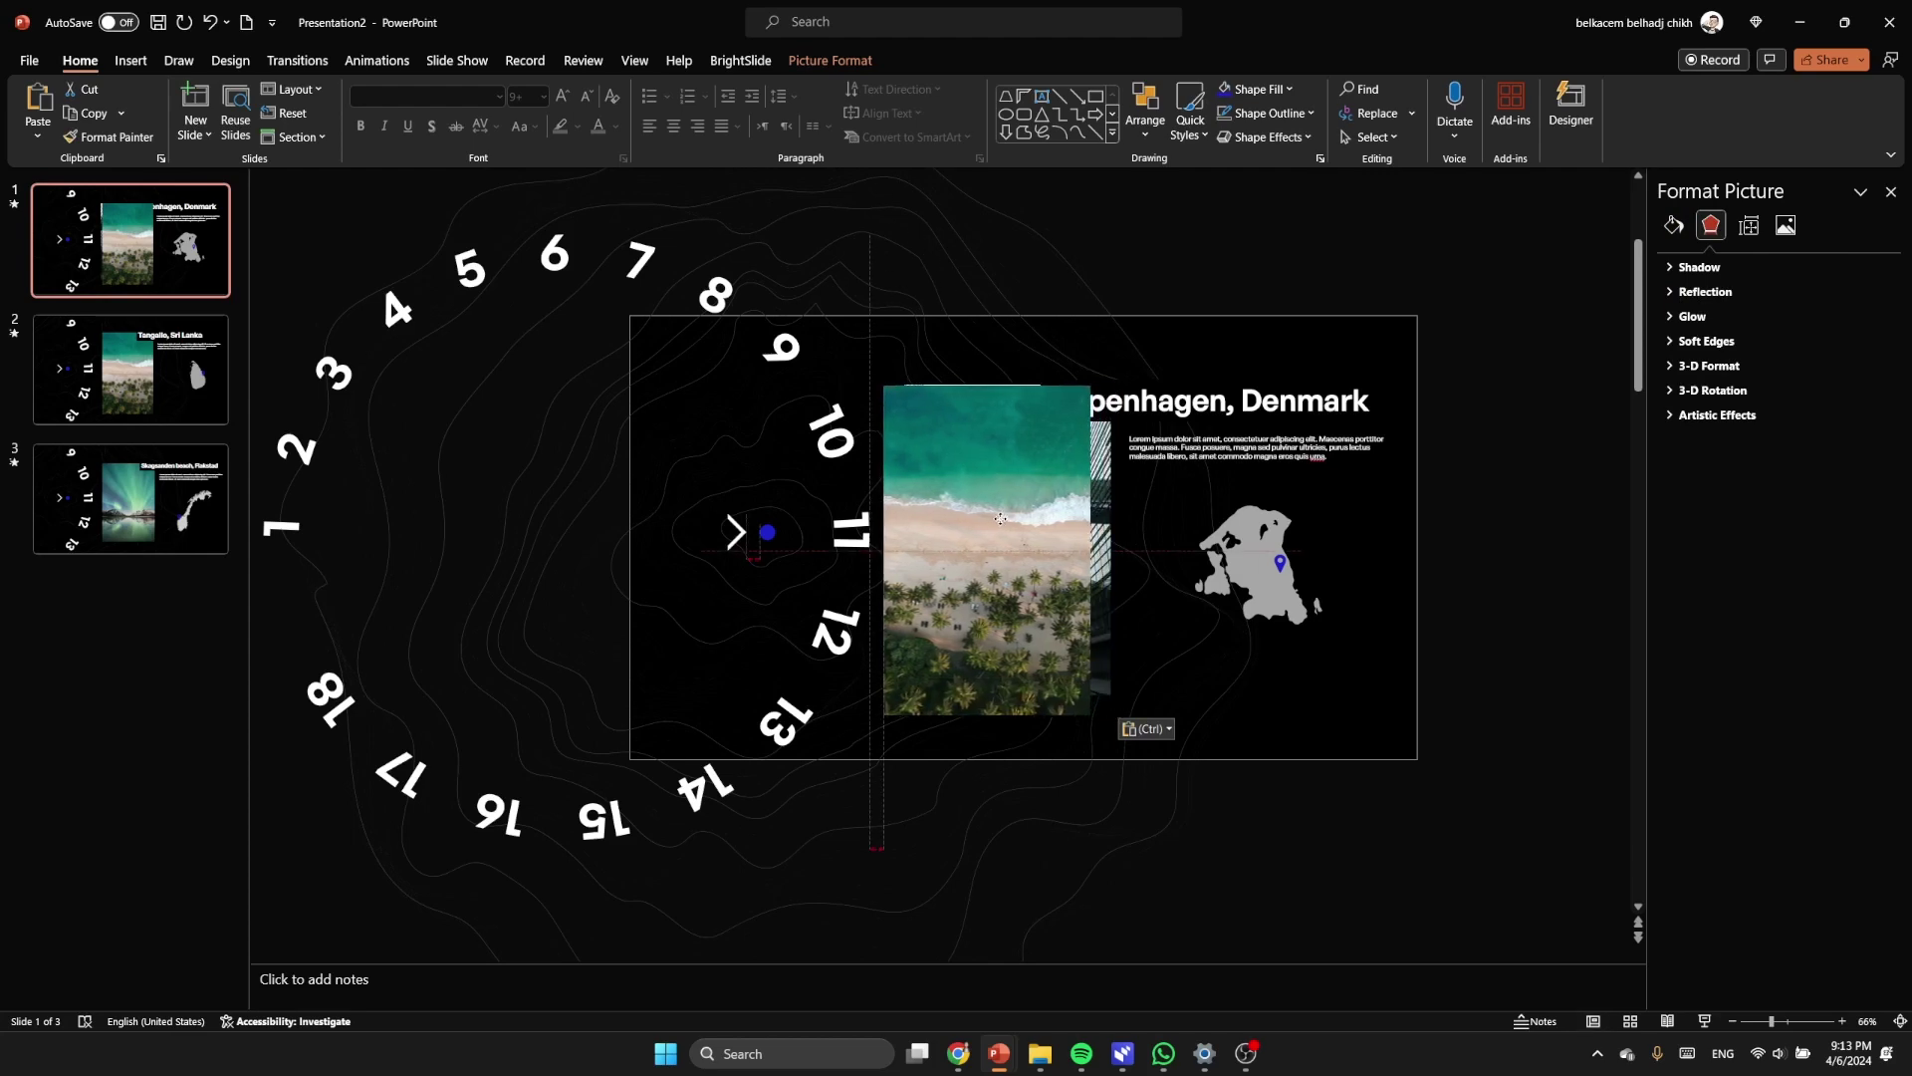
{"action": "left_click", "coordinate": [842, 62]}
{"action": "left_click", "coordinate": [1708, 104]}
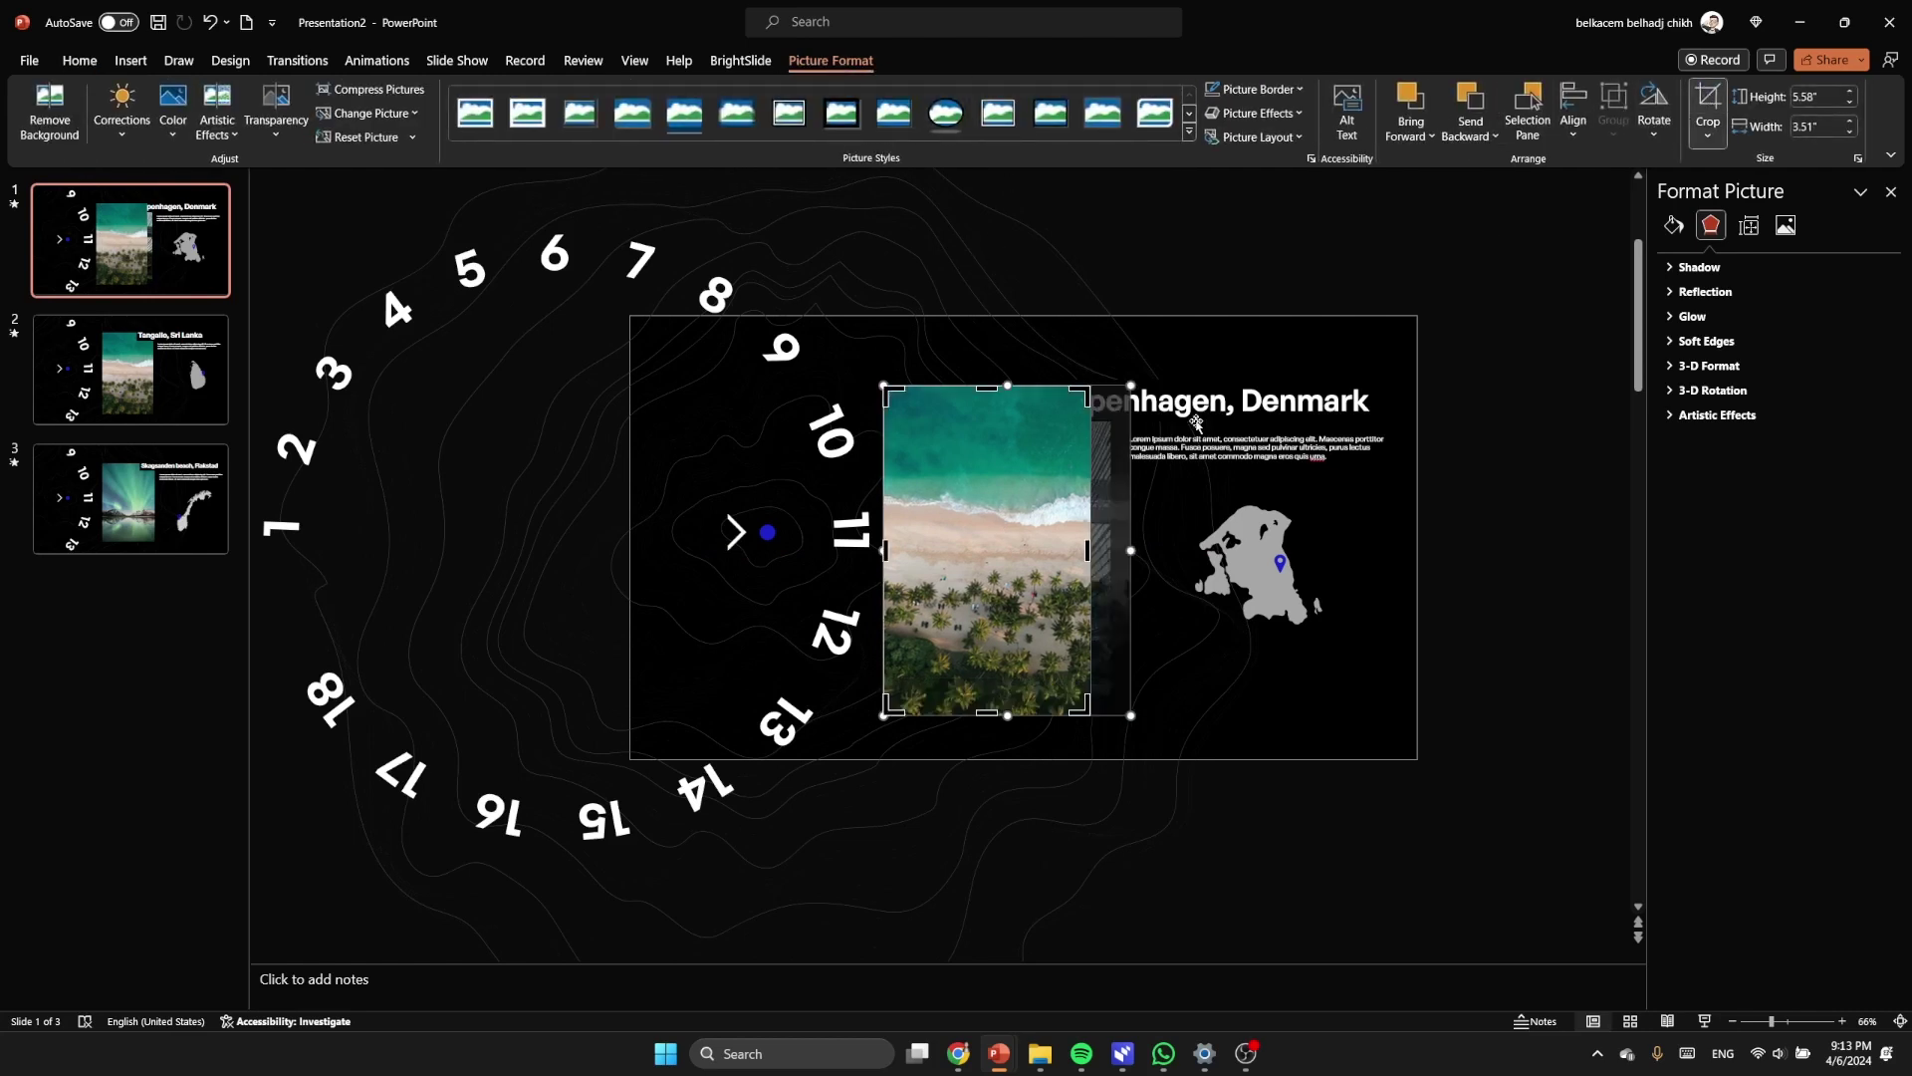
{"action": "left_click_drag", "start_coordinate": [1035, 495], "coordinate": [884, 572]}
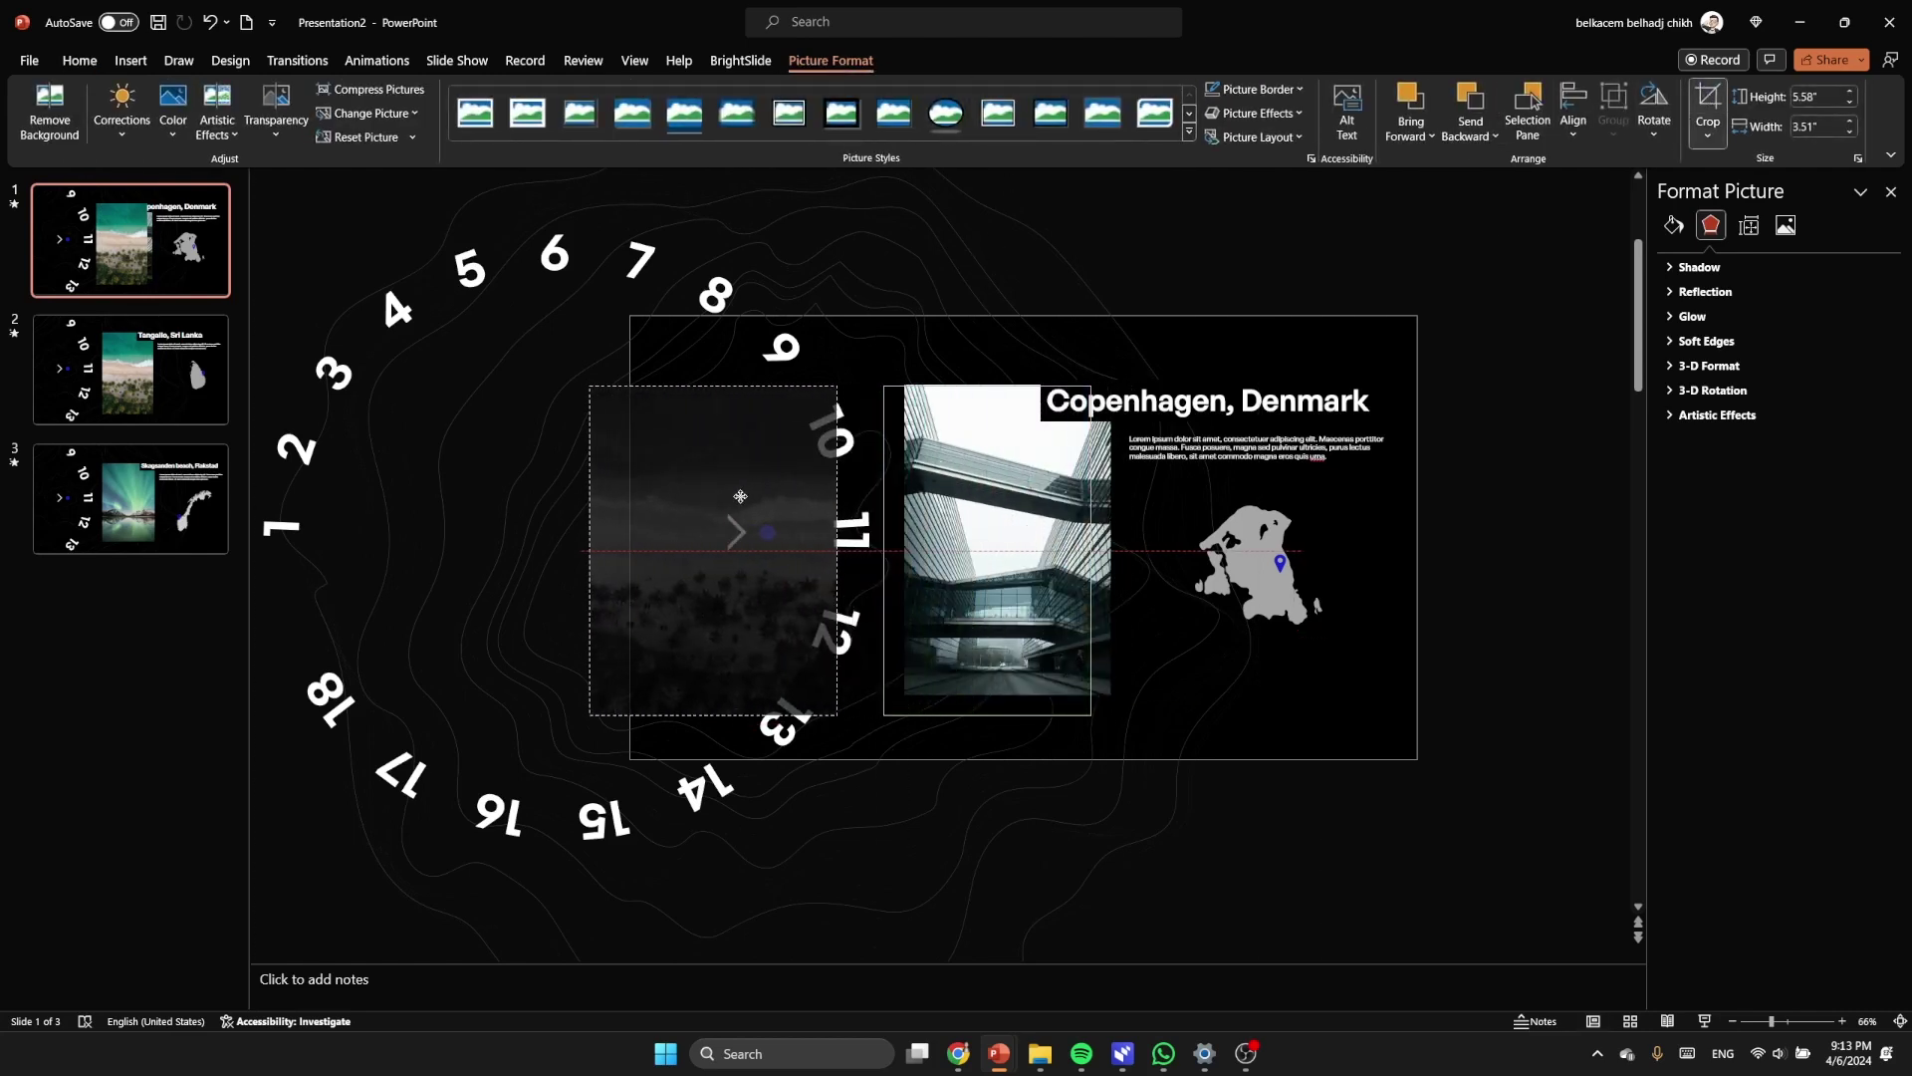
{"action": "left_click", "coordinate": [1343, 692]}
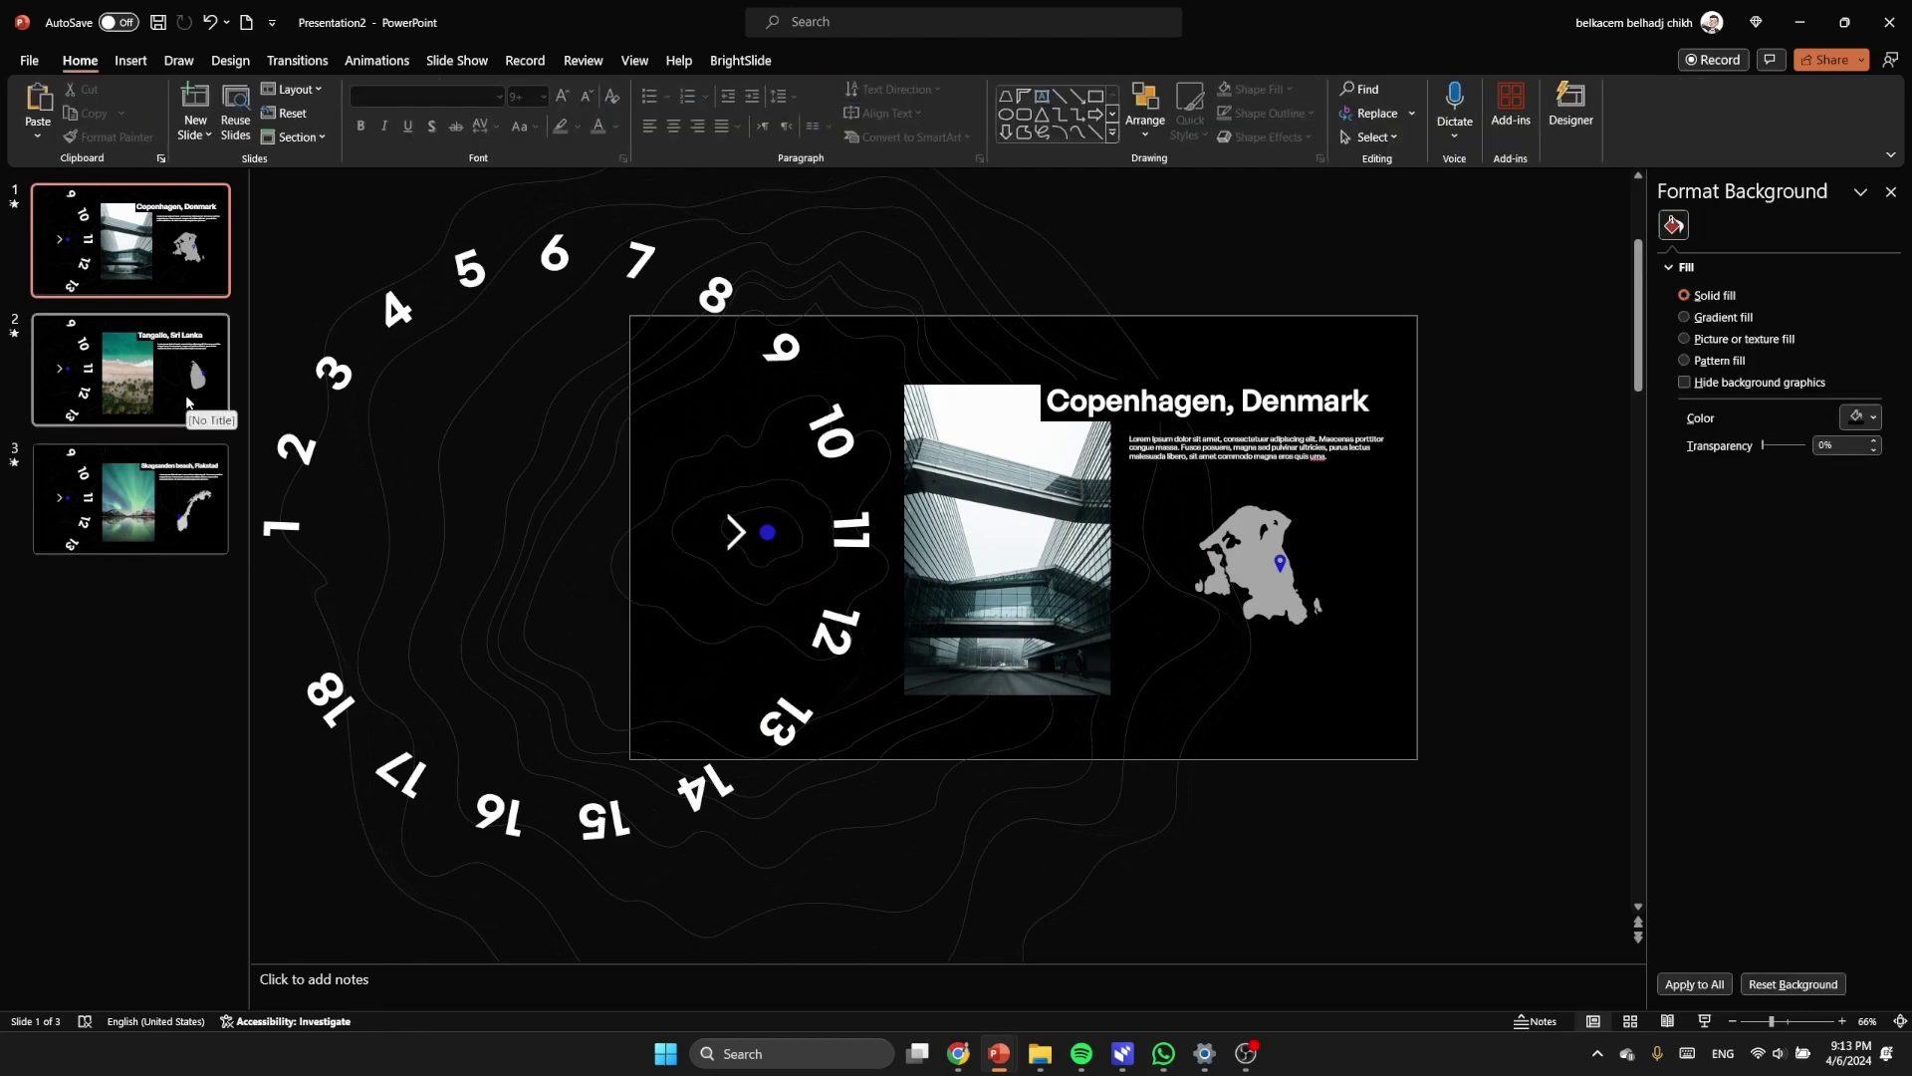
Step: Preview the Morph from the Copenhagen slide to Tangalle in the slide show
{"action": "left_click", "coordinate": [147, 263]}
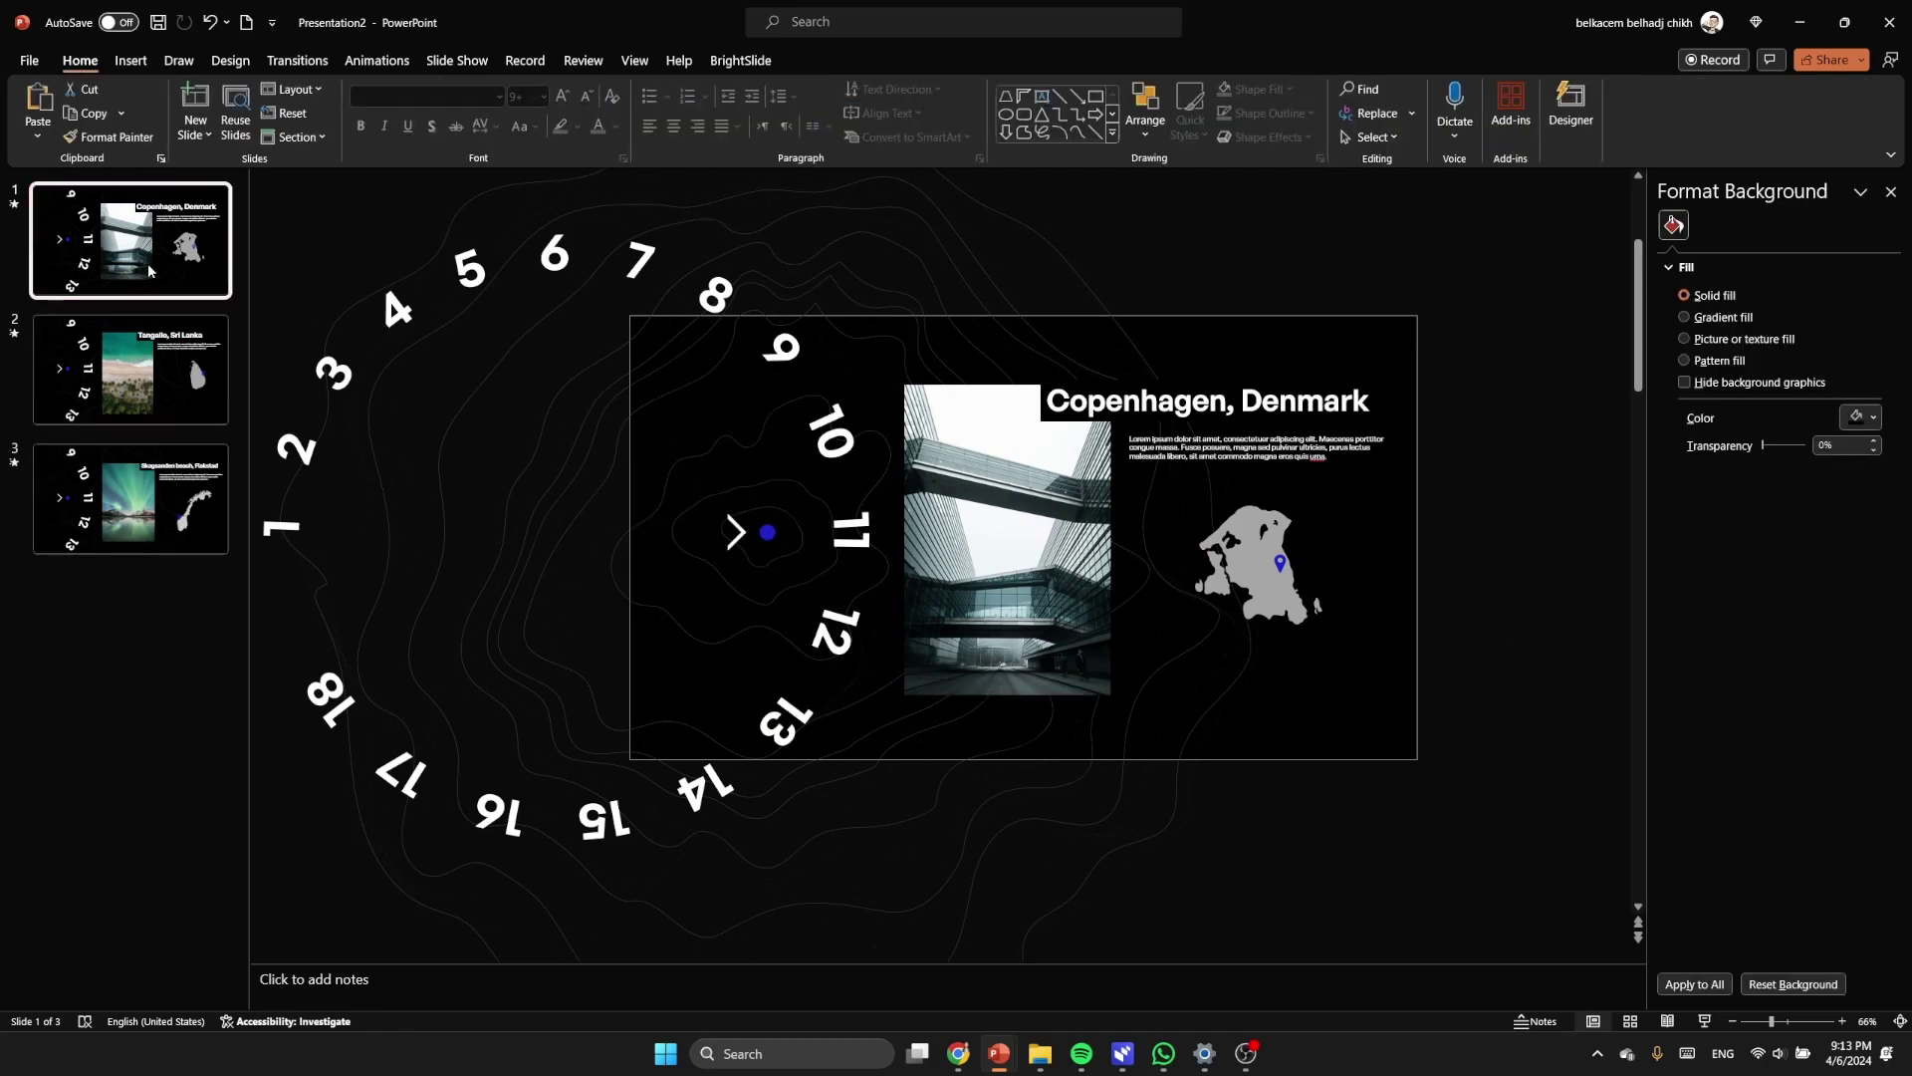
{"action": "left_click", "coordinate": [1705, 1022]}
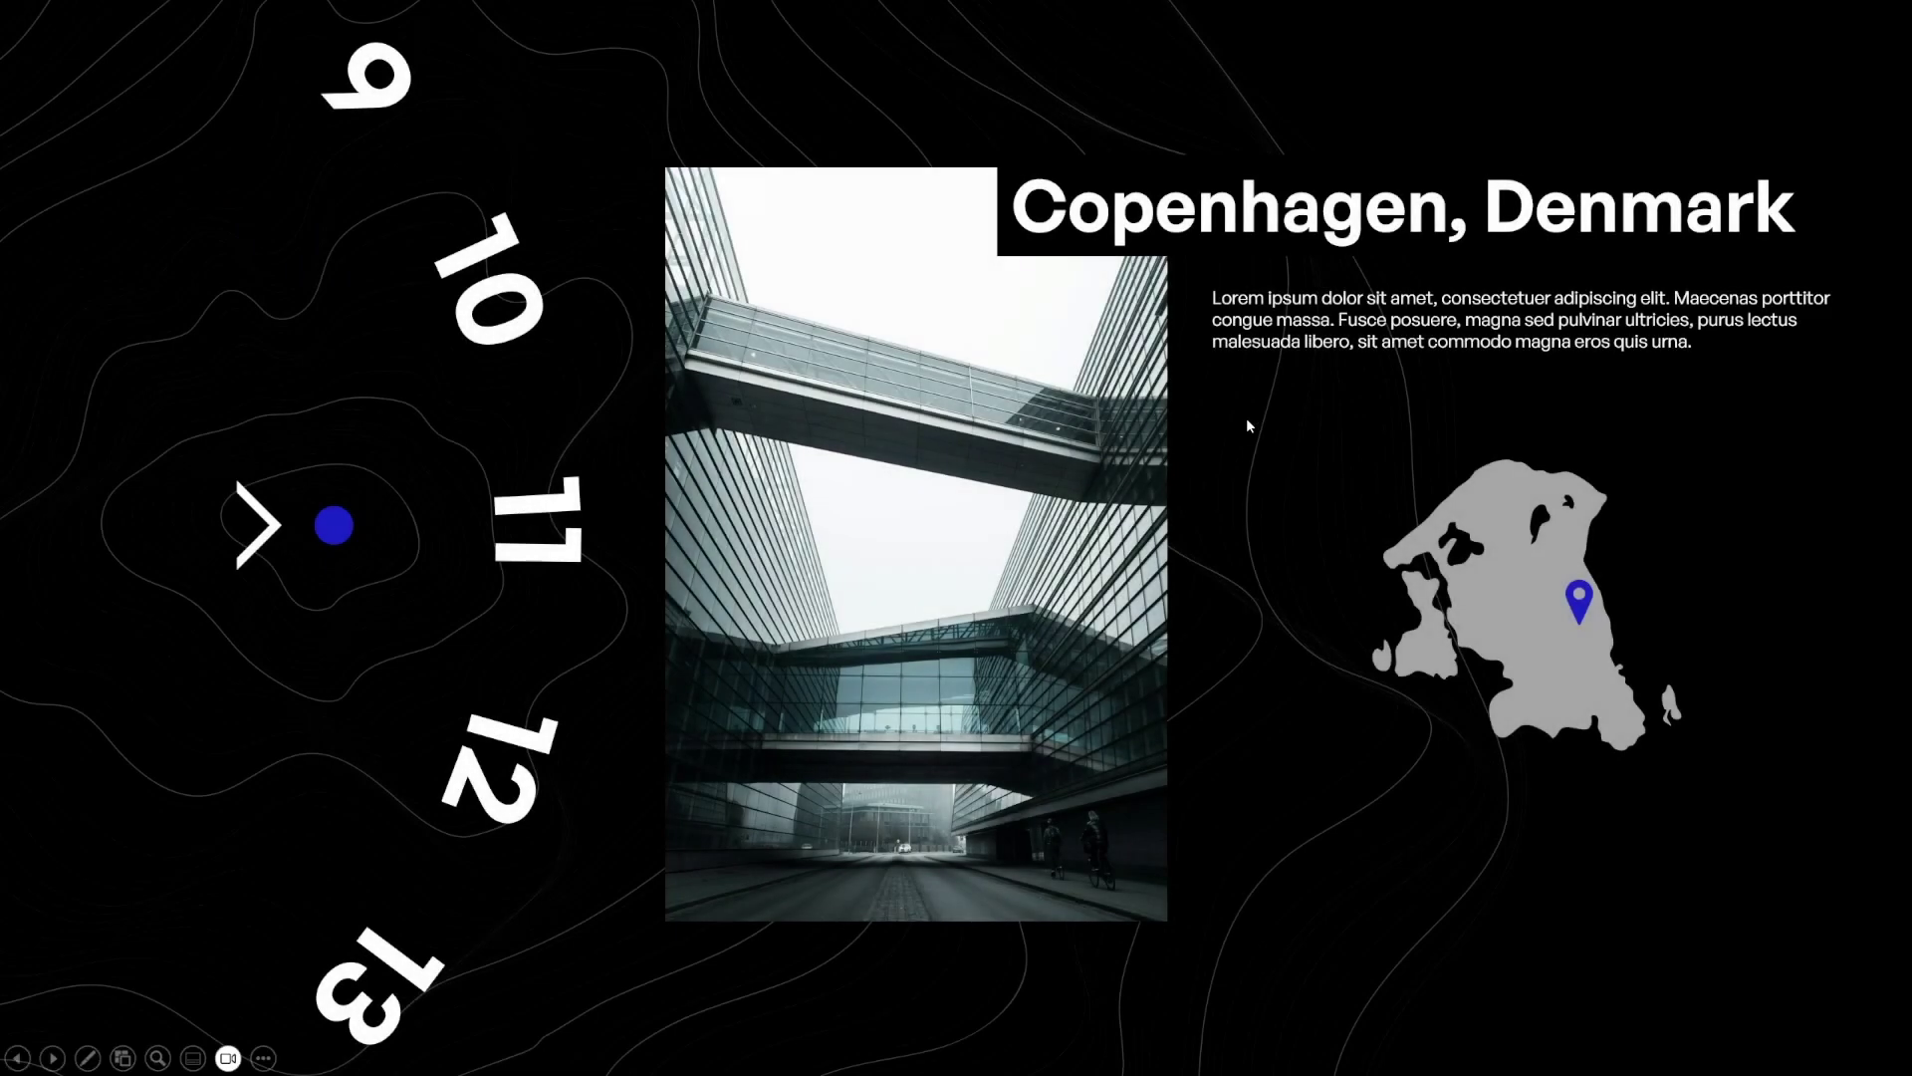
{"action": "left_click", "coordinate": [1245, 416]}
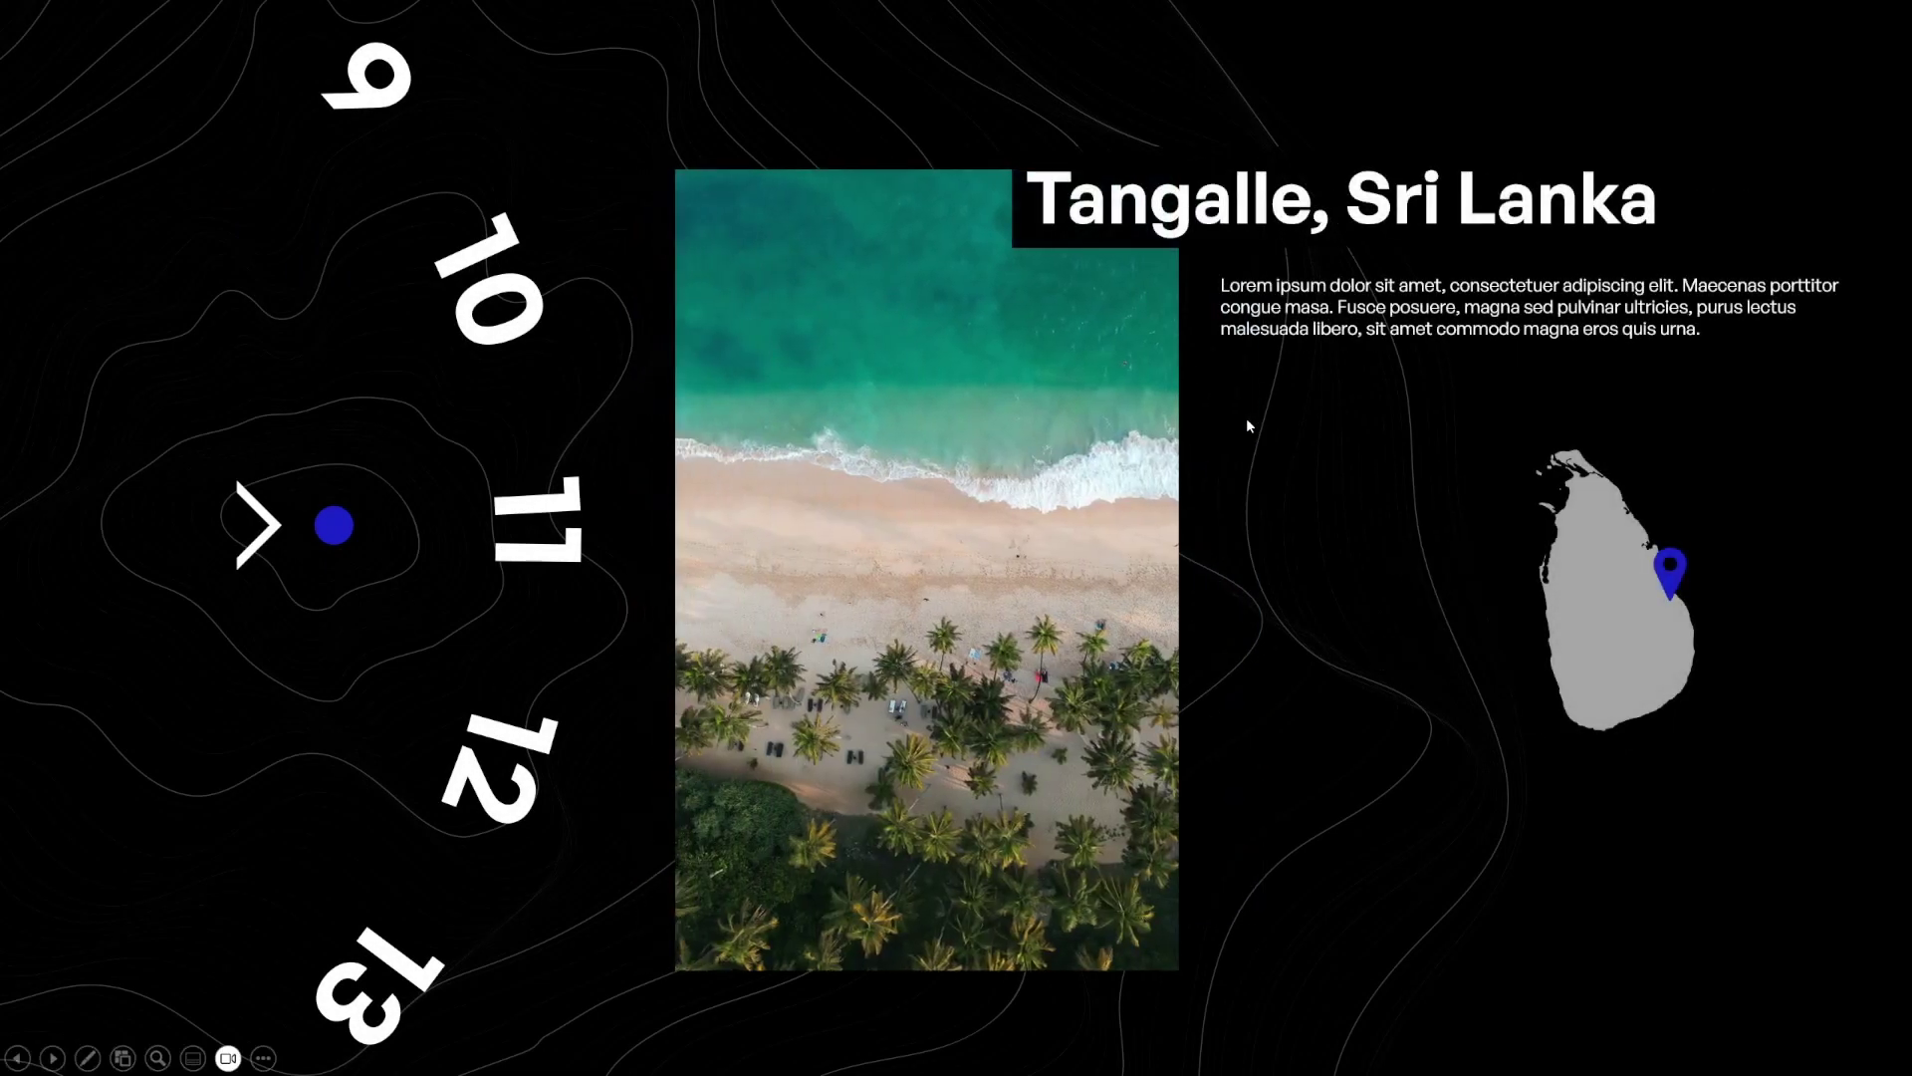
{"action": "key", "text": "Escape"}
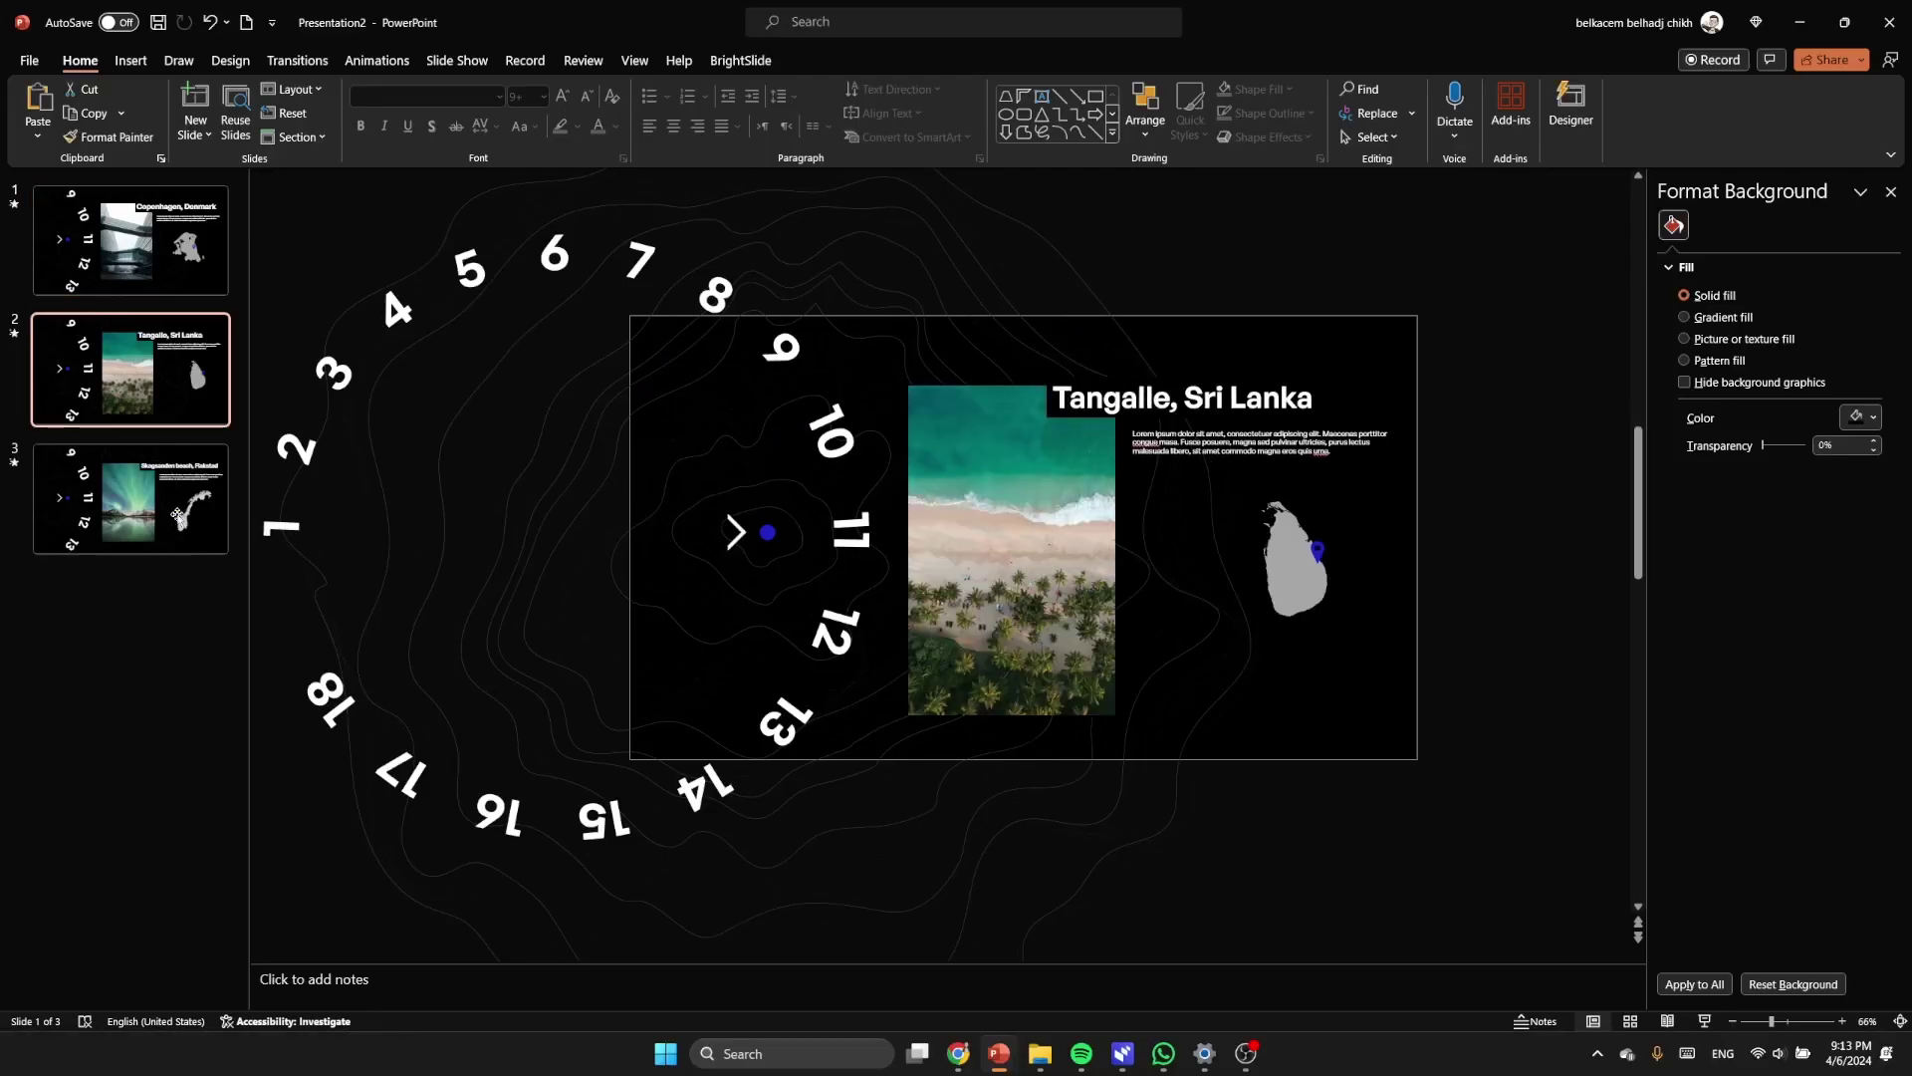
Step: Paste the beach photo onto the Skagsanden slide, align it, and send it and the number wheel to back
{"action": "left_click", "coordinate": [1056, 572]}
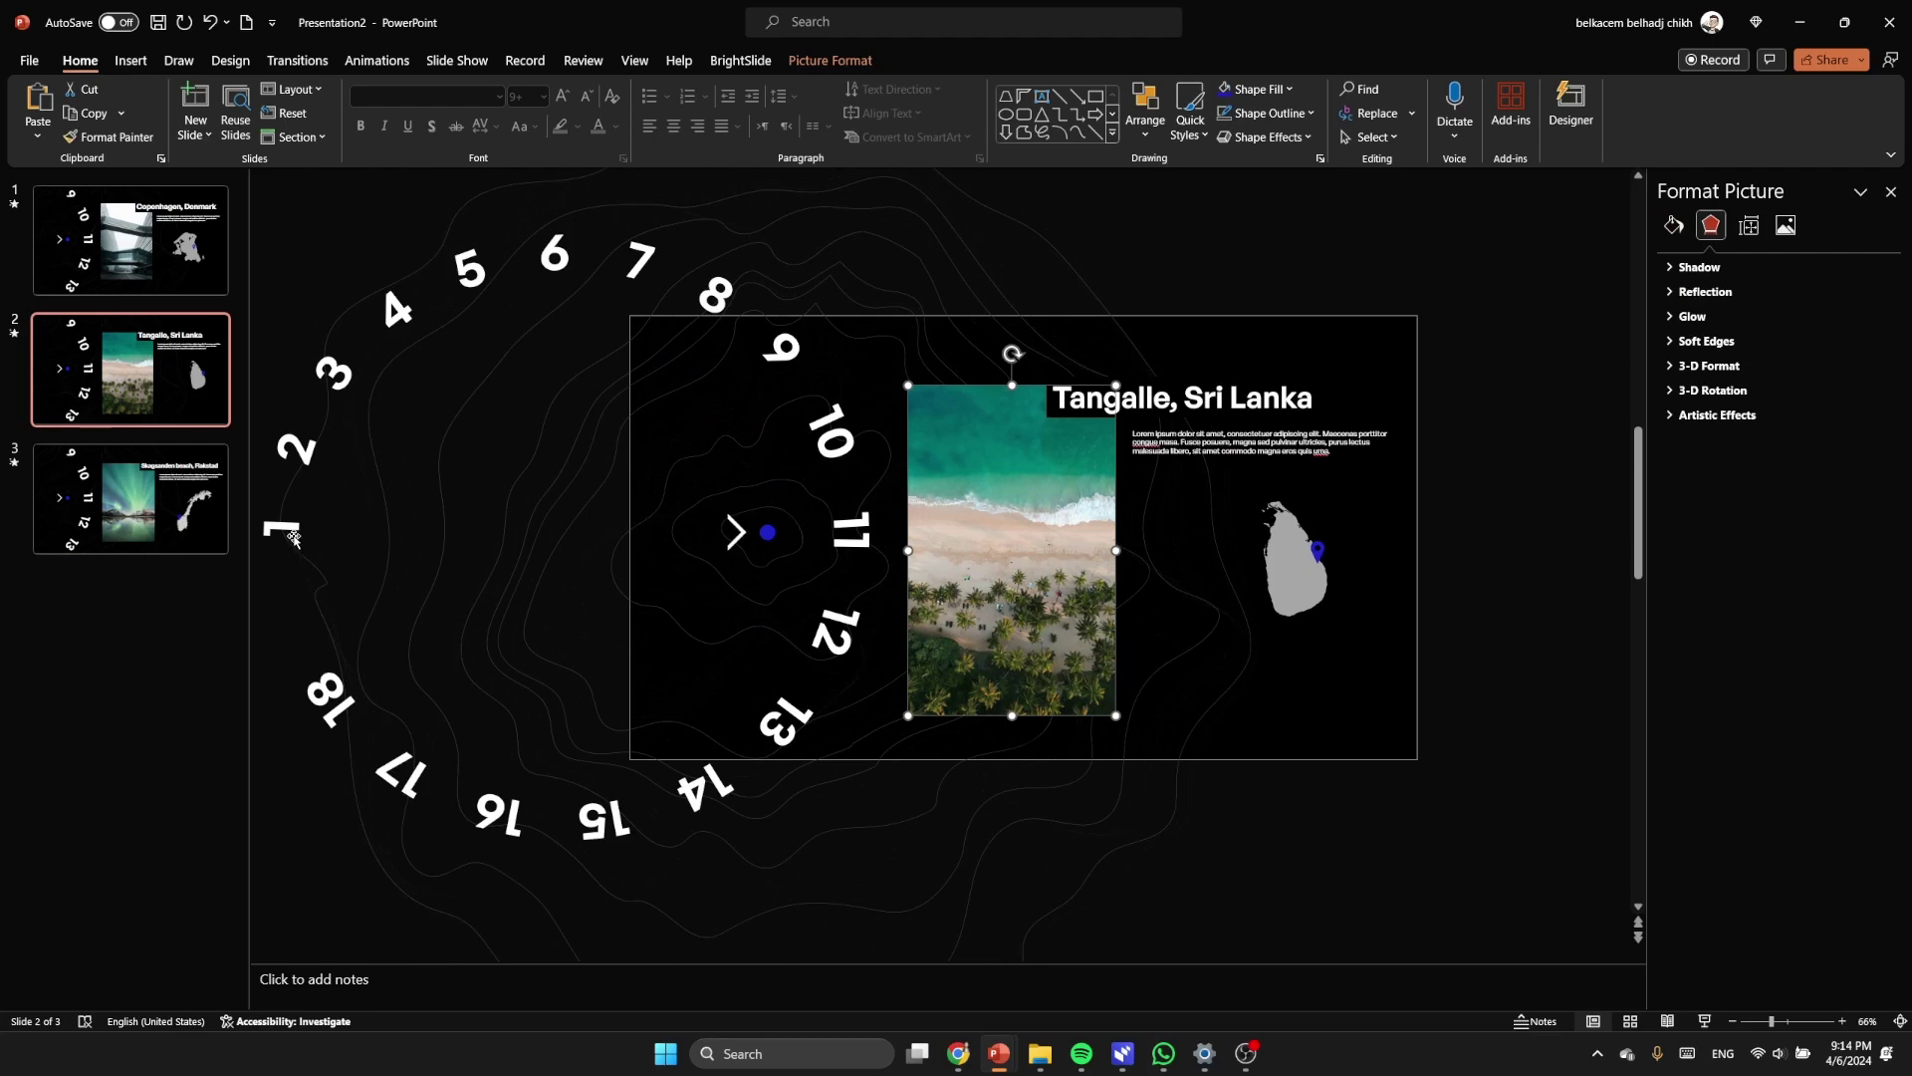
{"action": "left_click", "coordinate": [129, 498]}
{"action": "key", "text": "ctrl+v"}
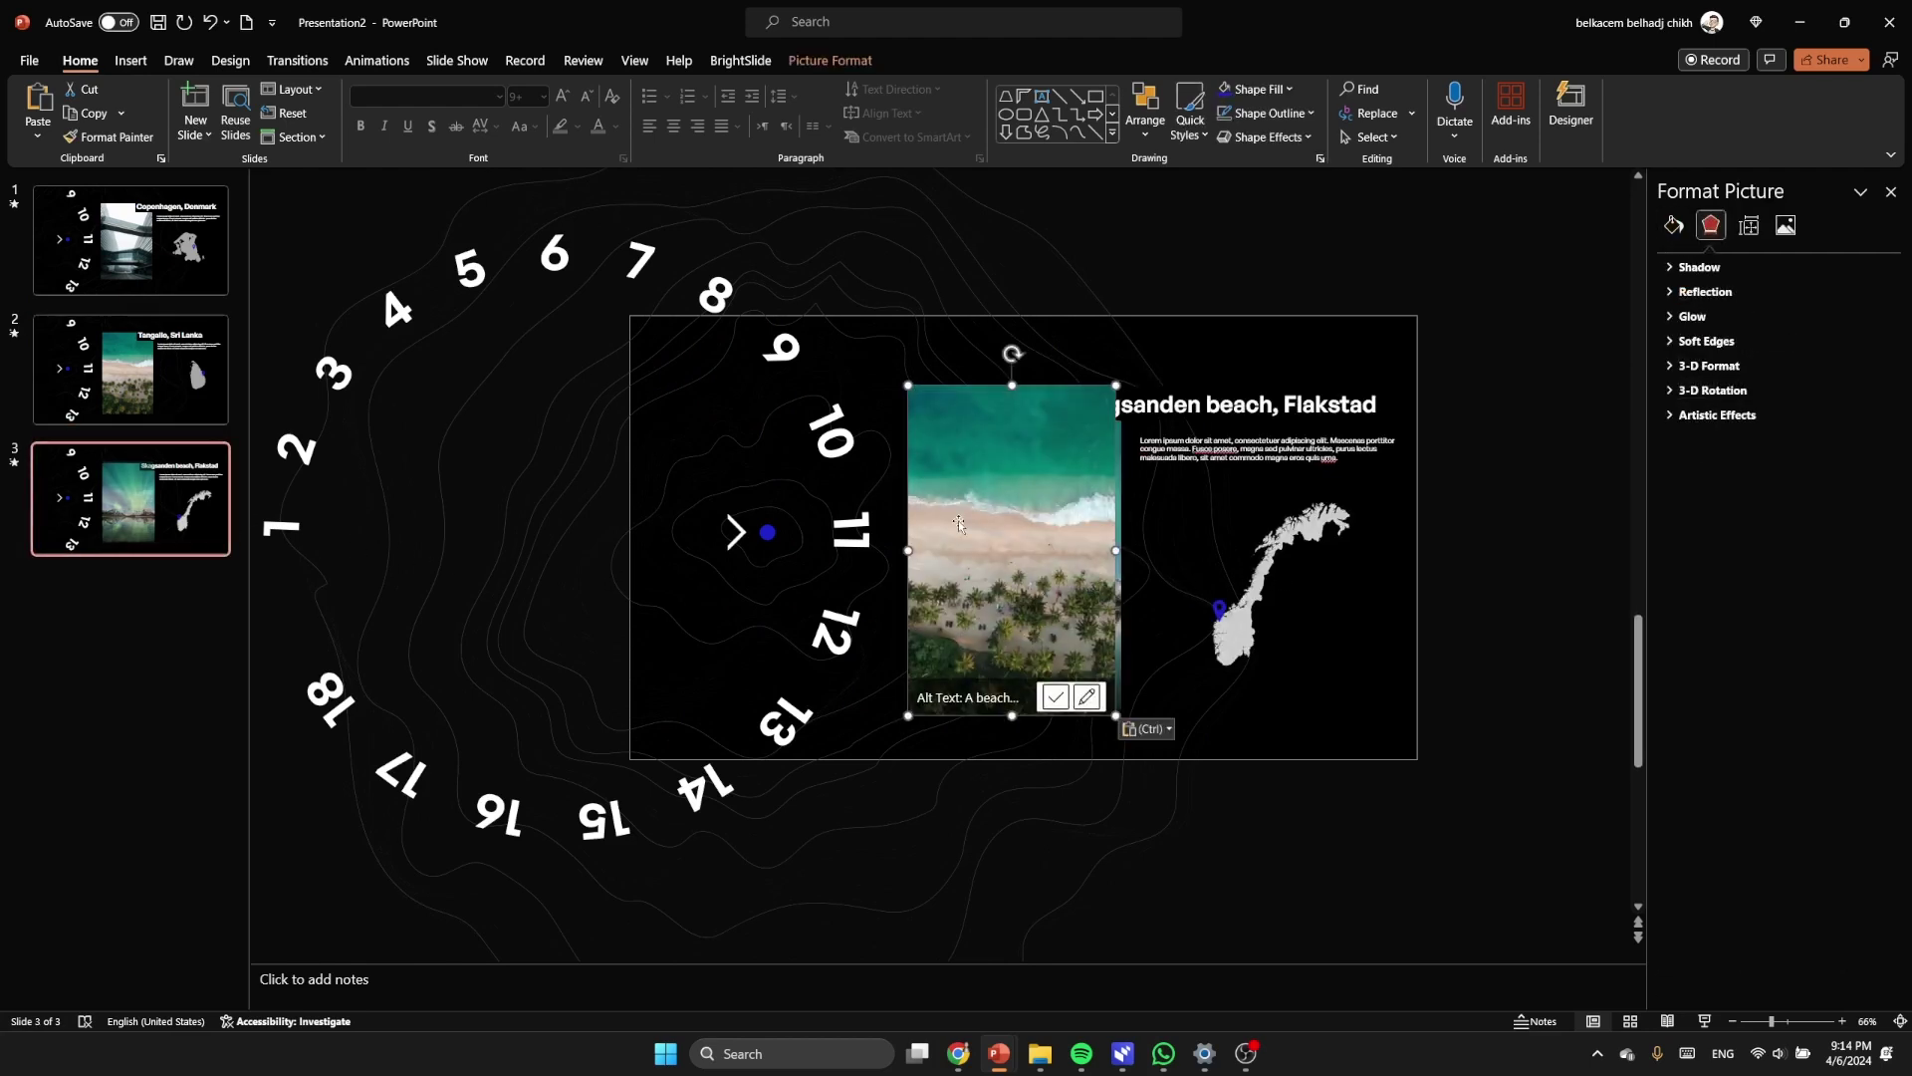
{"action": "left_click_drag", "start_coordinate": [997, 562], "coordinate": [1025, 562]}
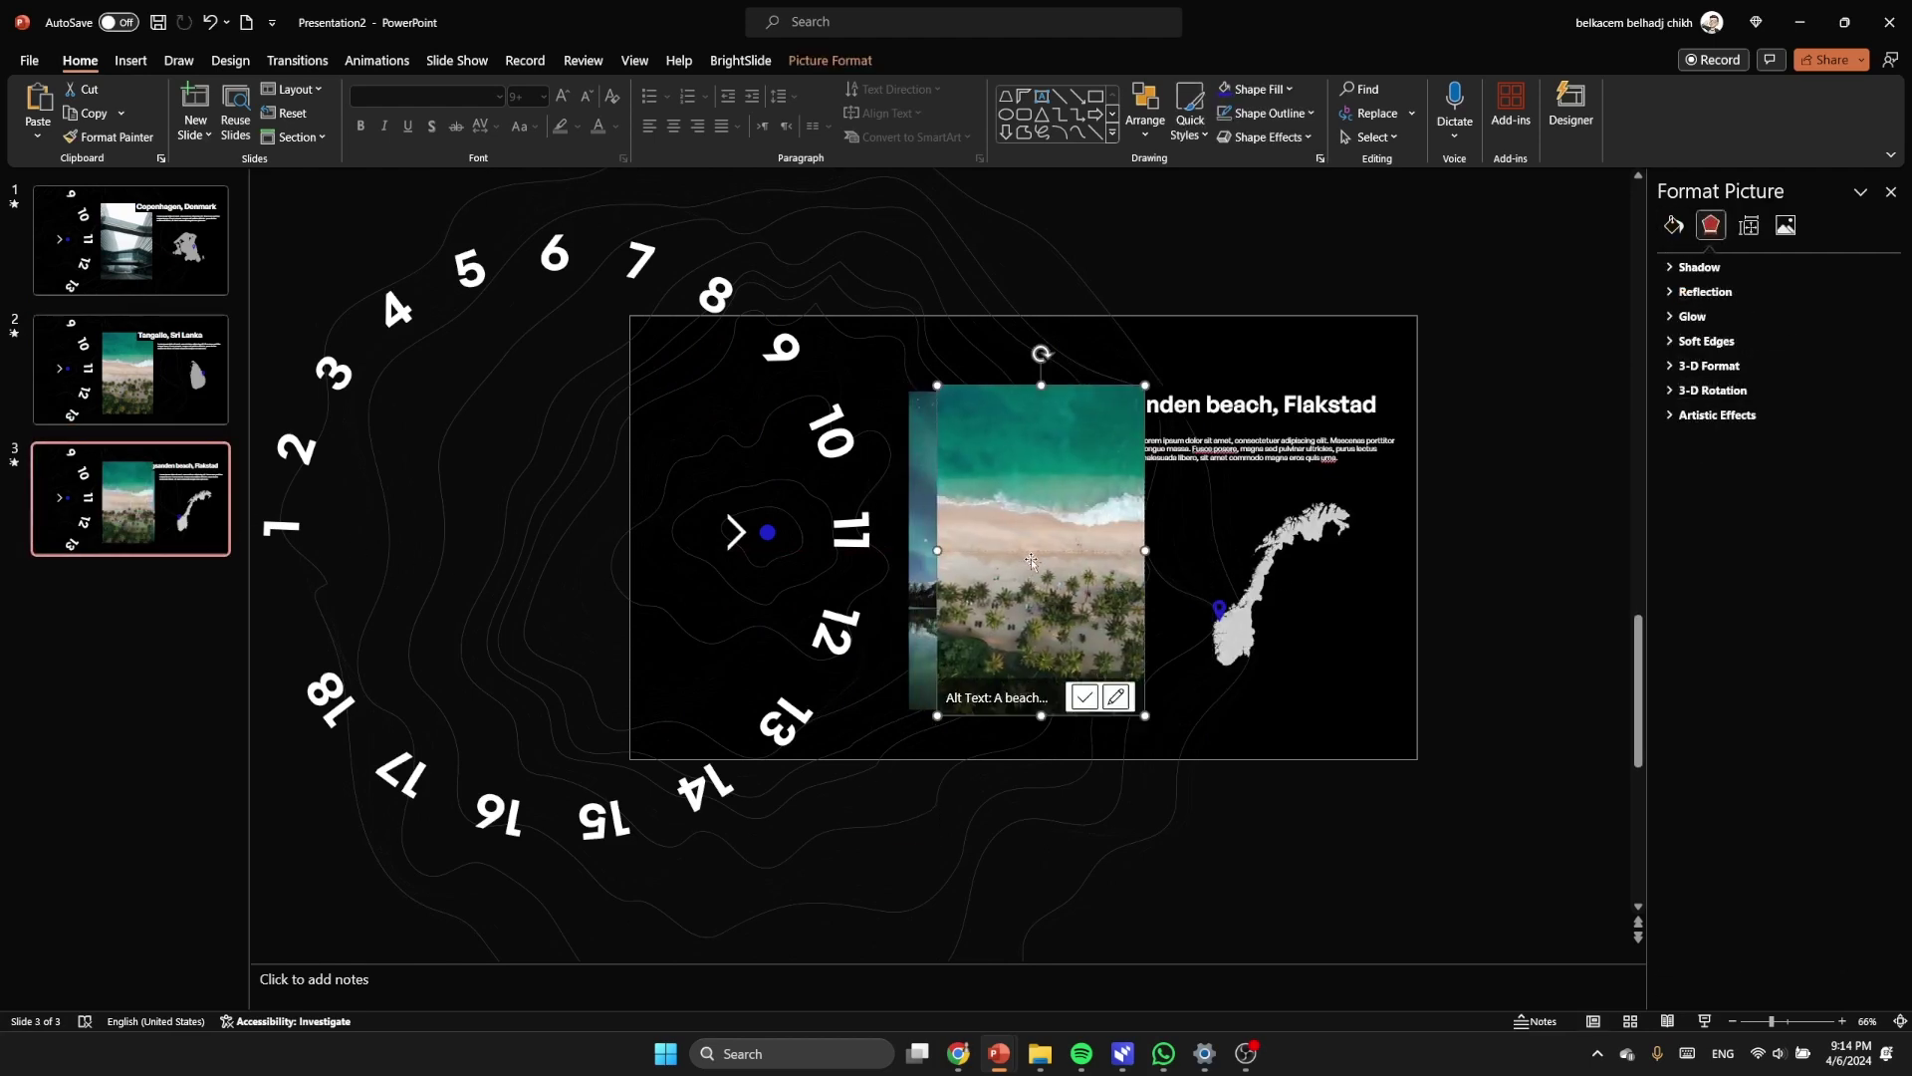
{"action": "right_click", "coordinate": [1036, 538]}
{"action": "left_click", "coordinate": [1105, 776]}
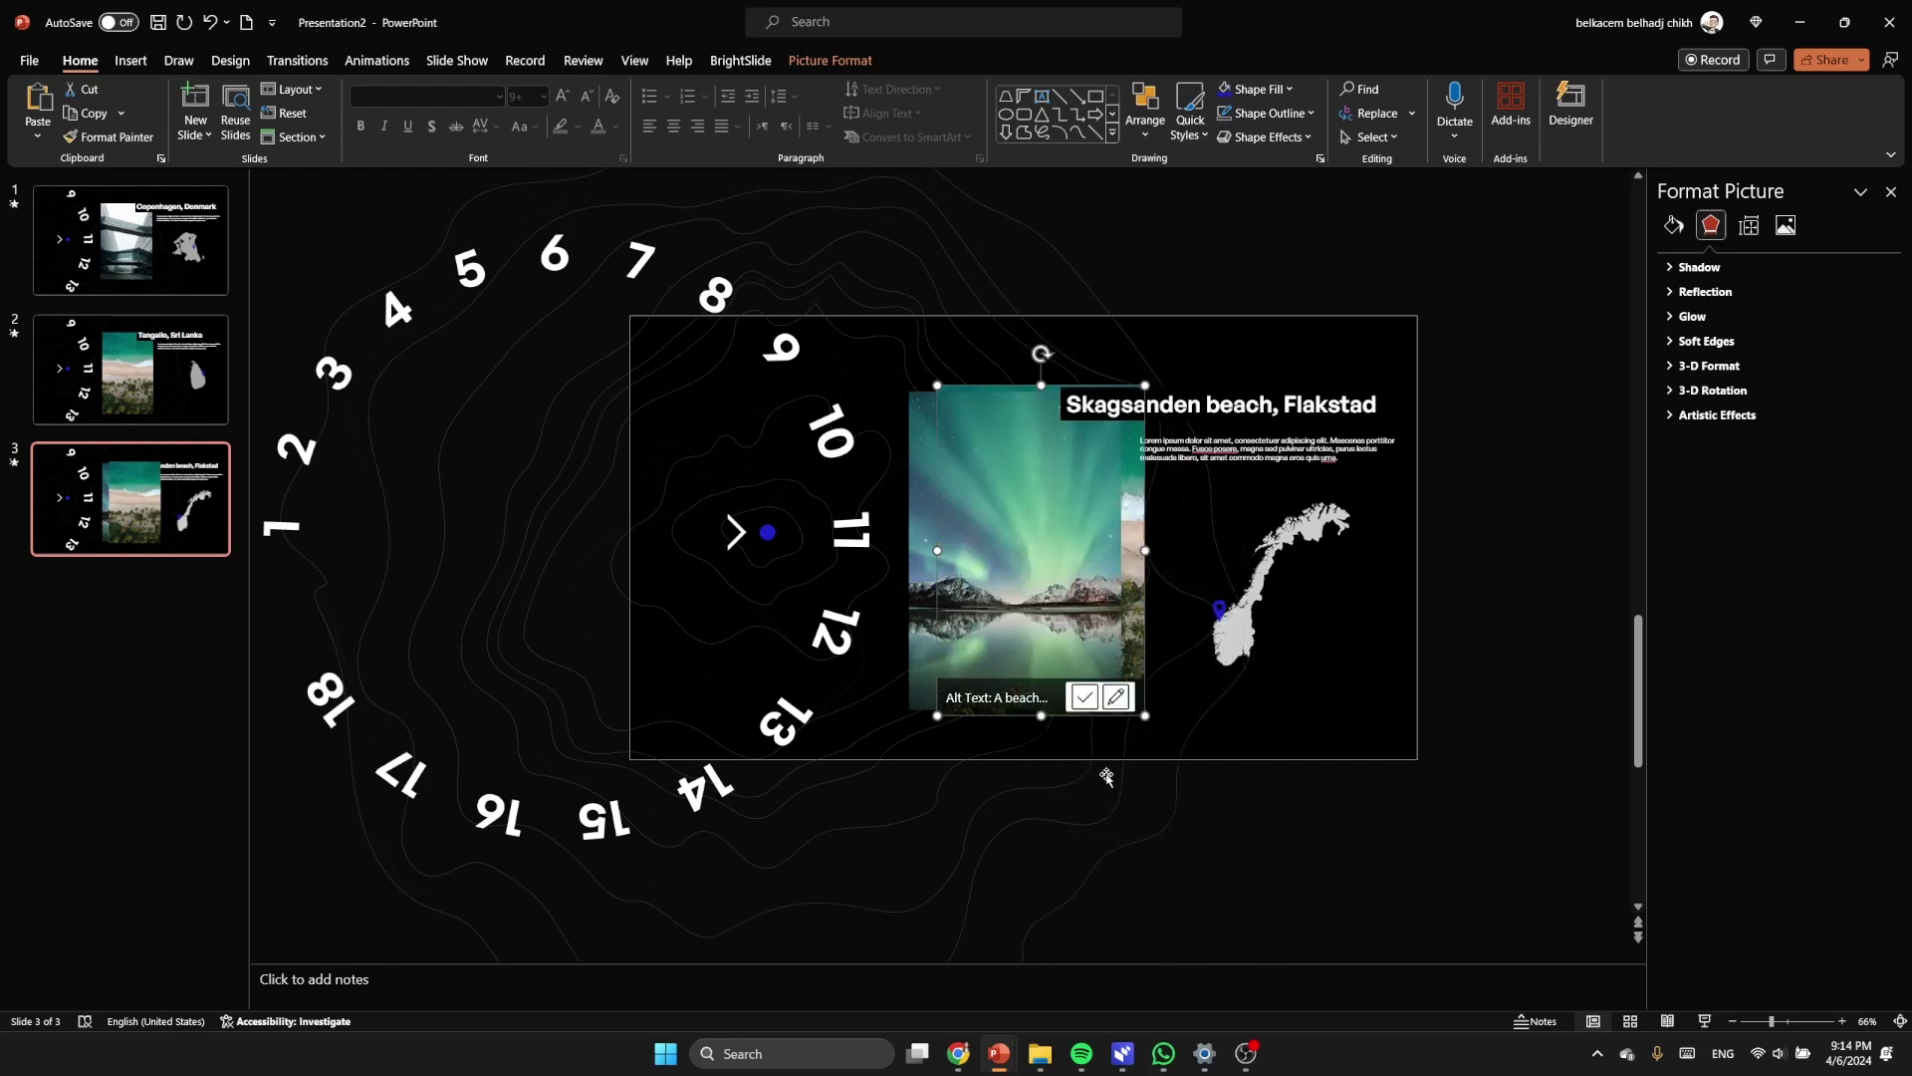
{"action": "left_click", "coordinate": [1070, 794]}
{"action": "right_click", "coordinate": [1071, 794]}
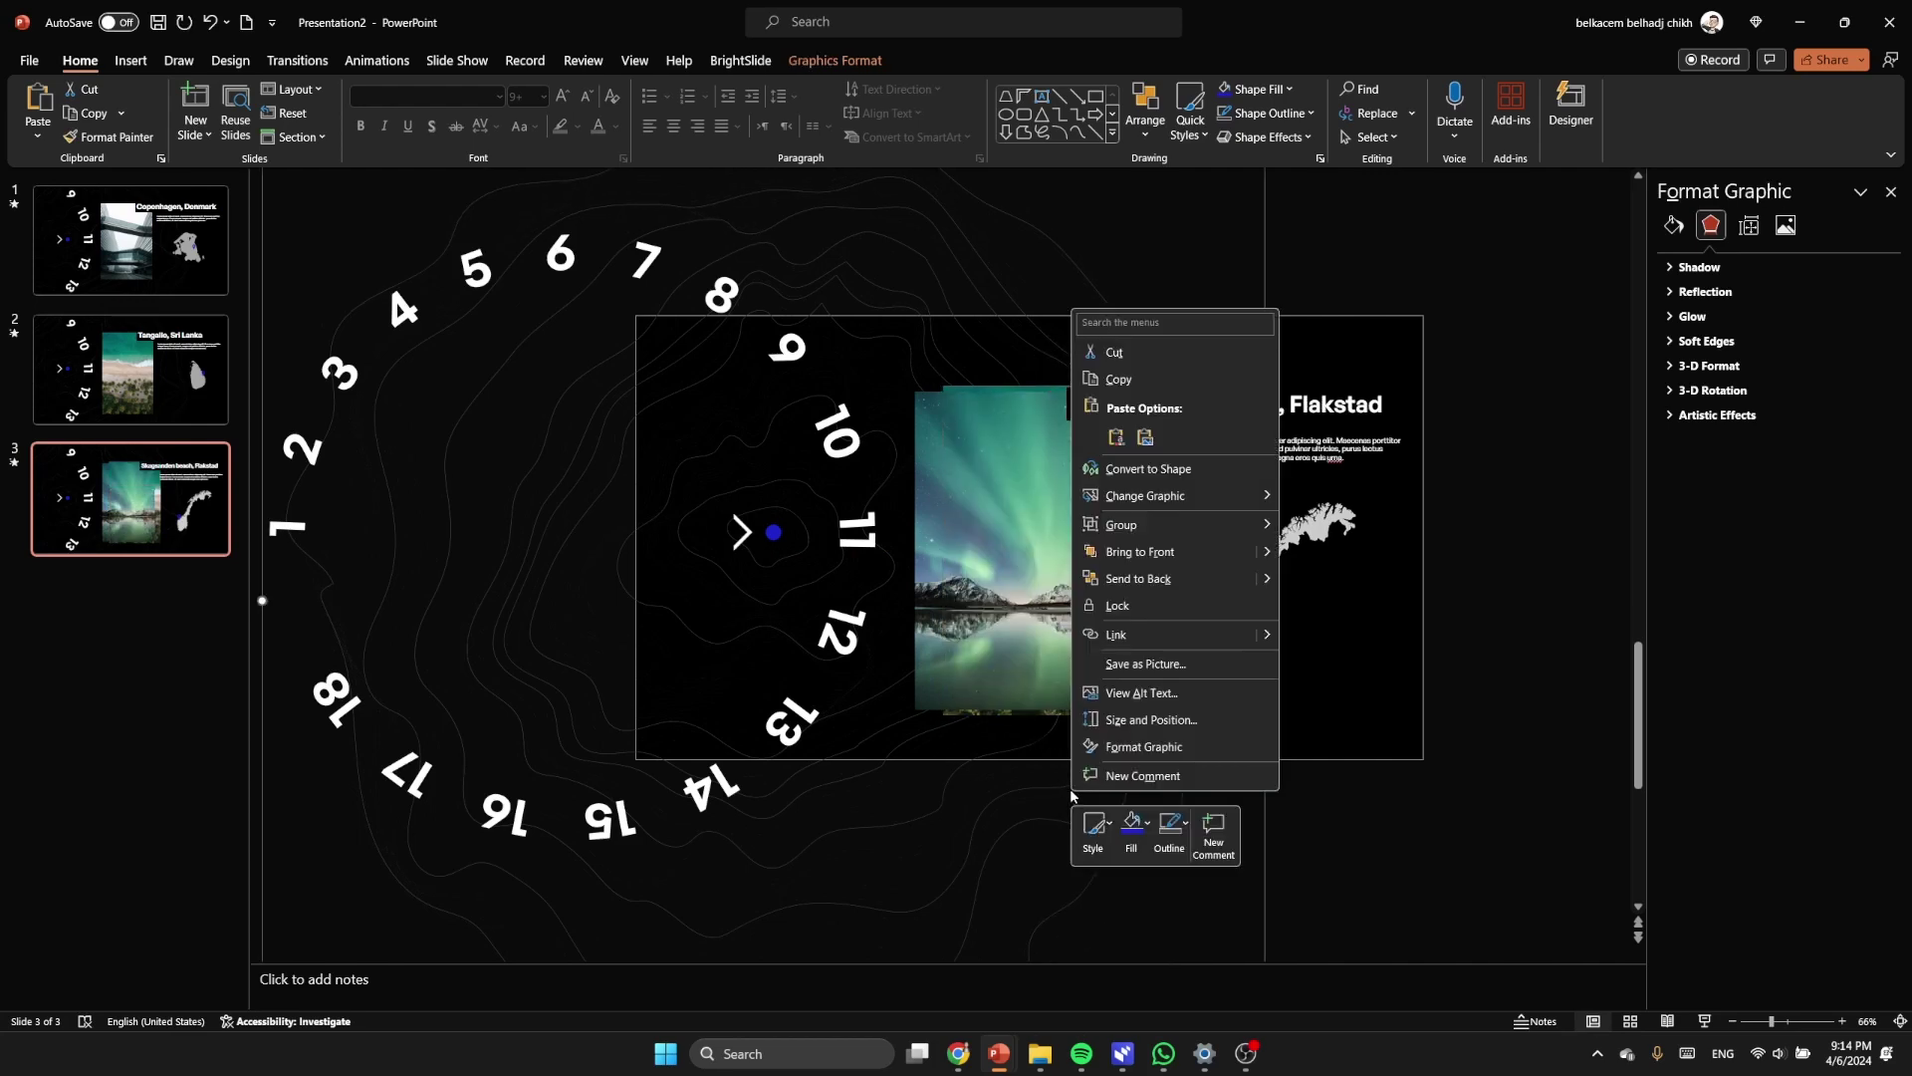
{"action": "left_click", "coordinate": [1143, 588]}
Step: Recrop the aurora photo by shifting the image within its crop frame
{"action": "left_click", "coordinate": [1144, 612]}
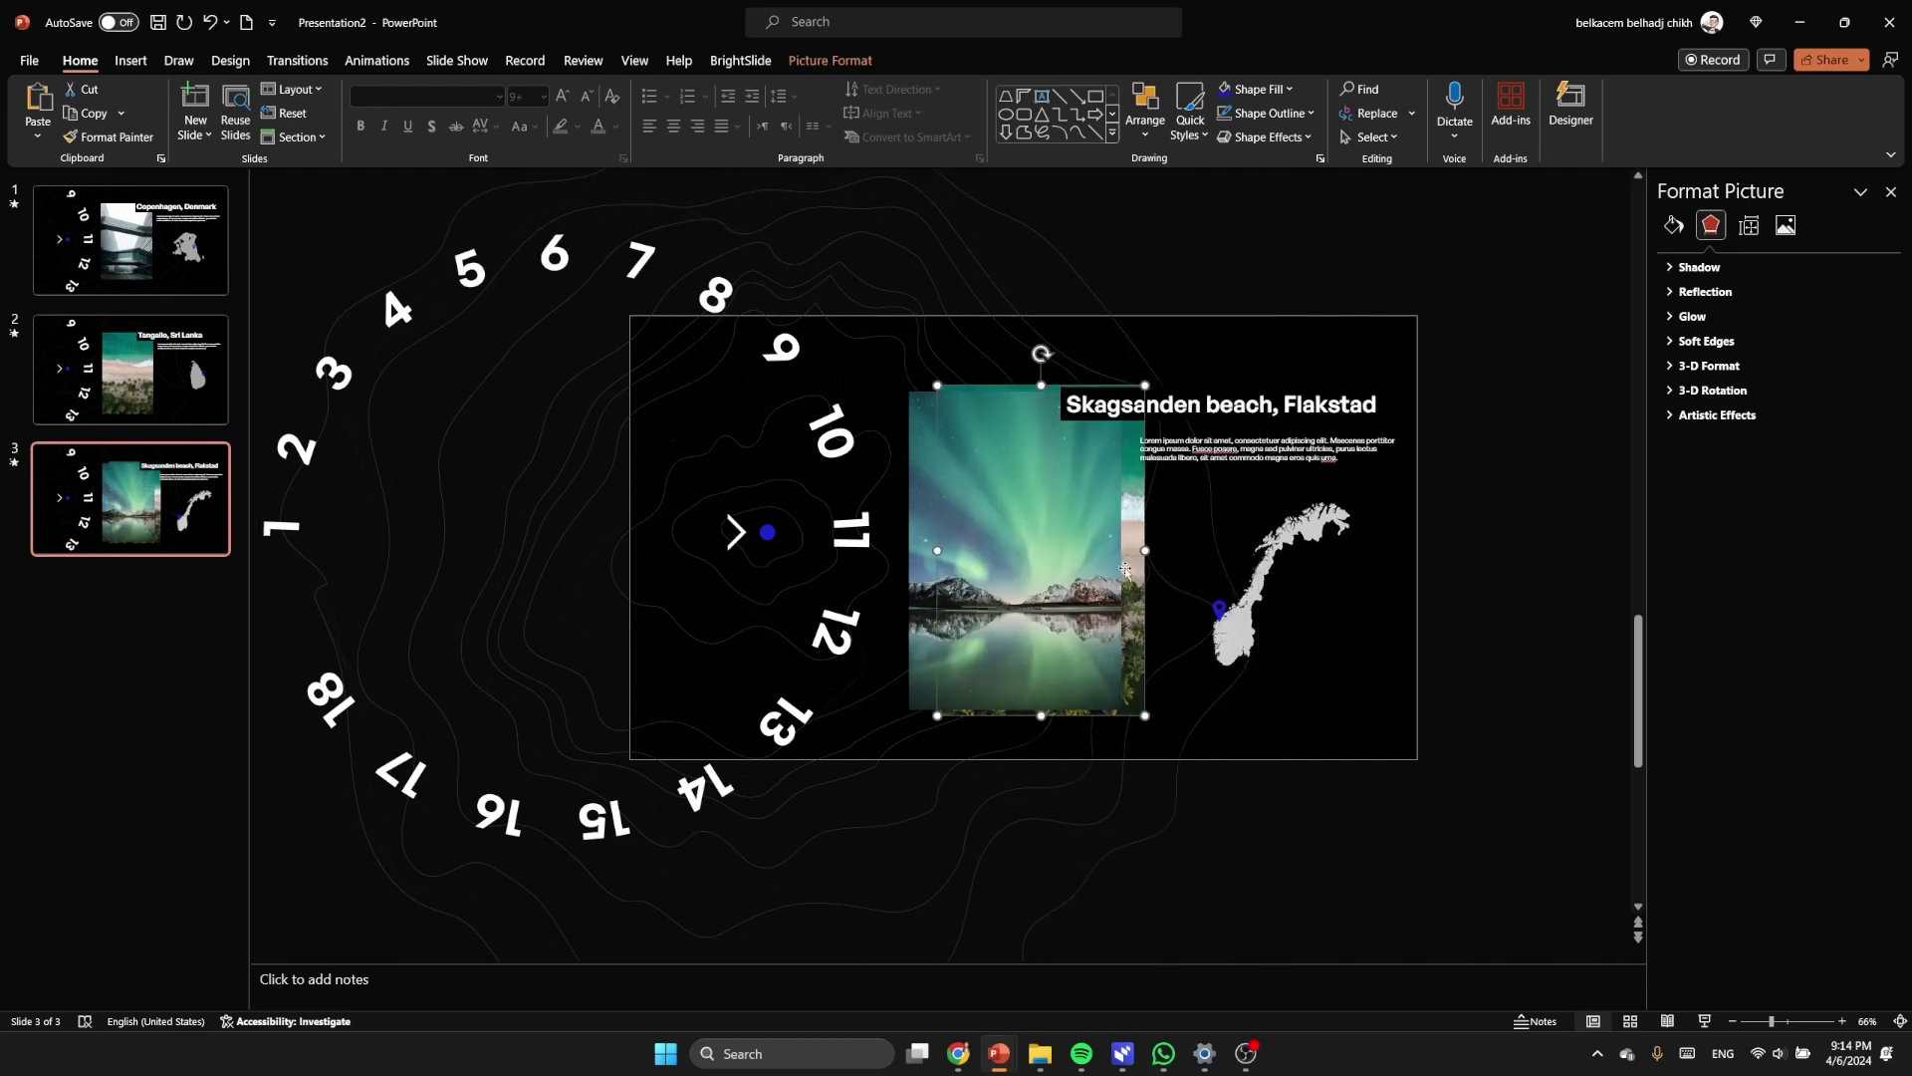
{"action": "left_click", "coordinate": [831, 61]}
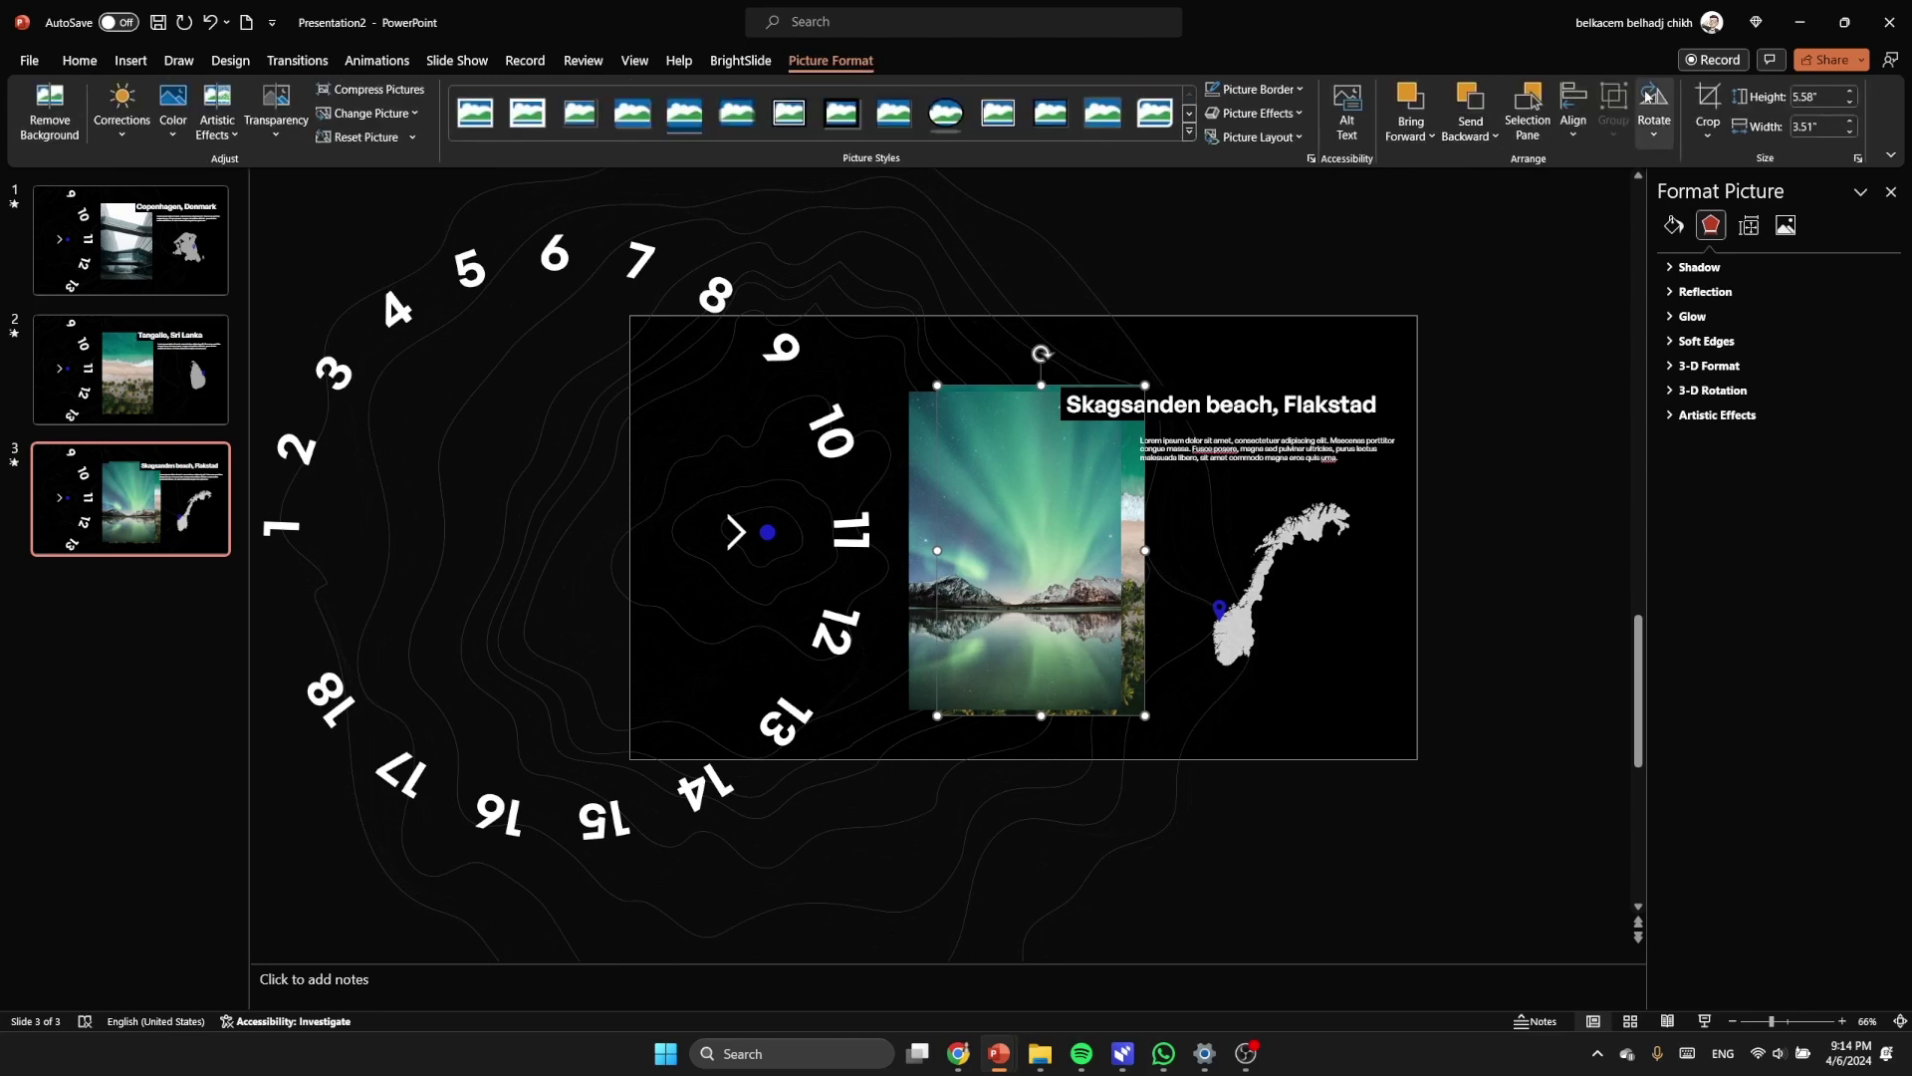
{"action": "left_click", "coordinate": [1708, 100]}
{"action": "left_click_drag", "start_coordinate": [1032, 547], "coordinate": [1276, 550]}
{"action": "left_click", "coordinate": [1315, 800]}
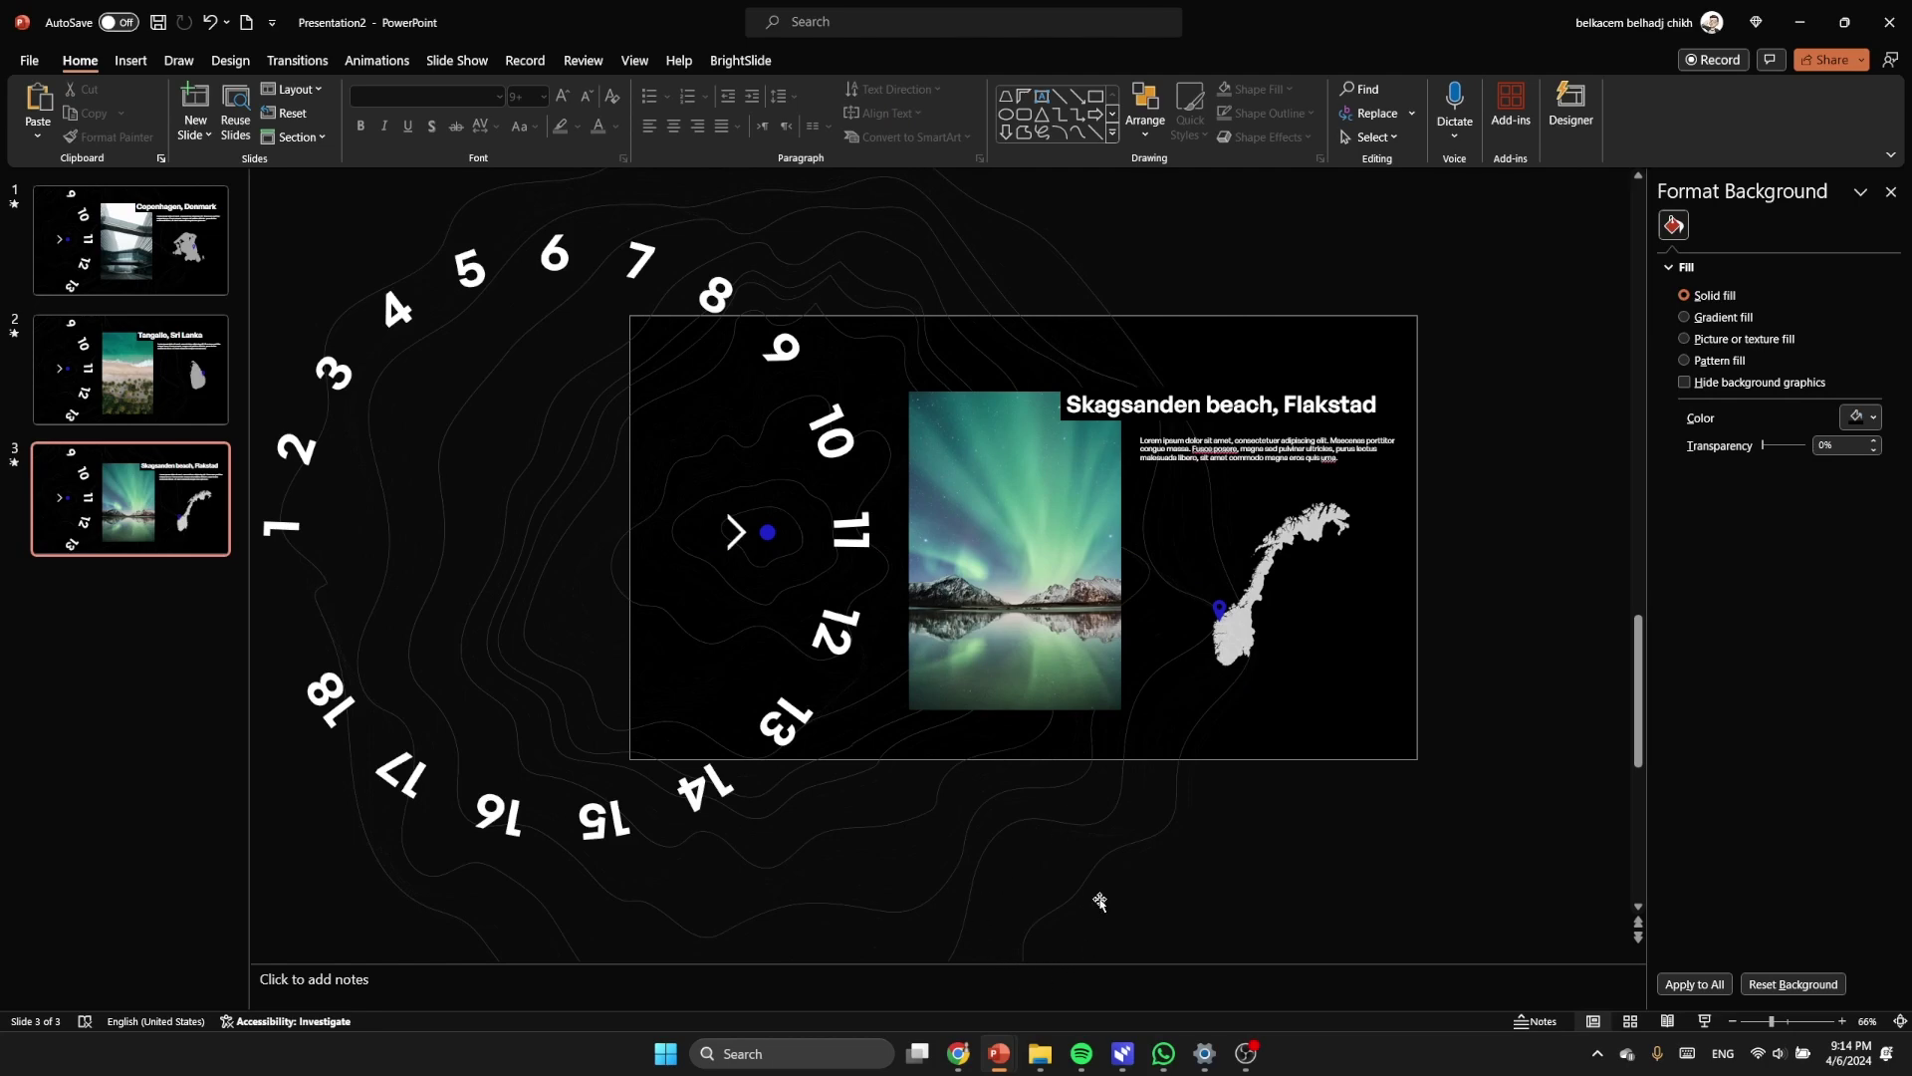
{"action": "left_click", "coordinate": [1039, 594]}
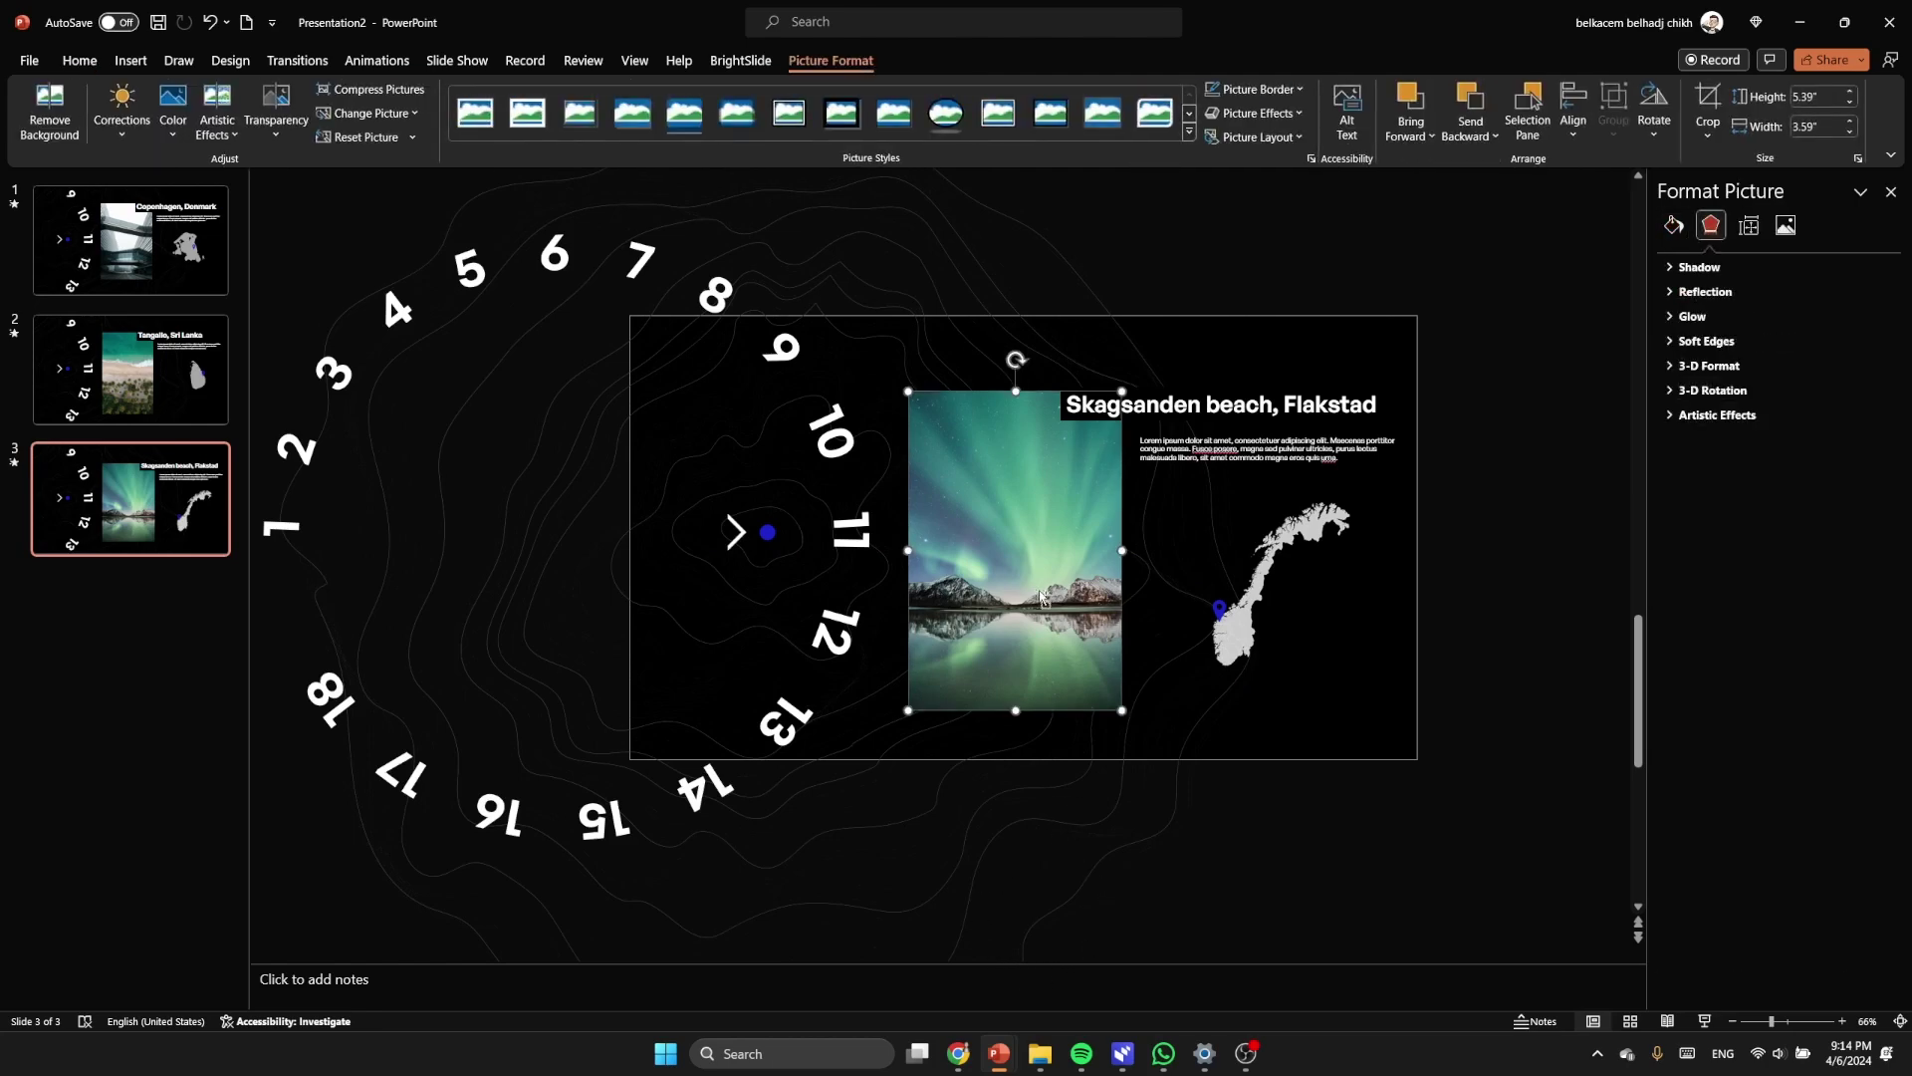
Step: Paste the aurora photo onto the Tangalle slide, align it with the beach photo, and crop it out of view
{"action": "left_click", "coordinate": [129, 368]}
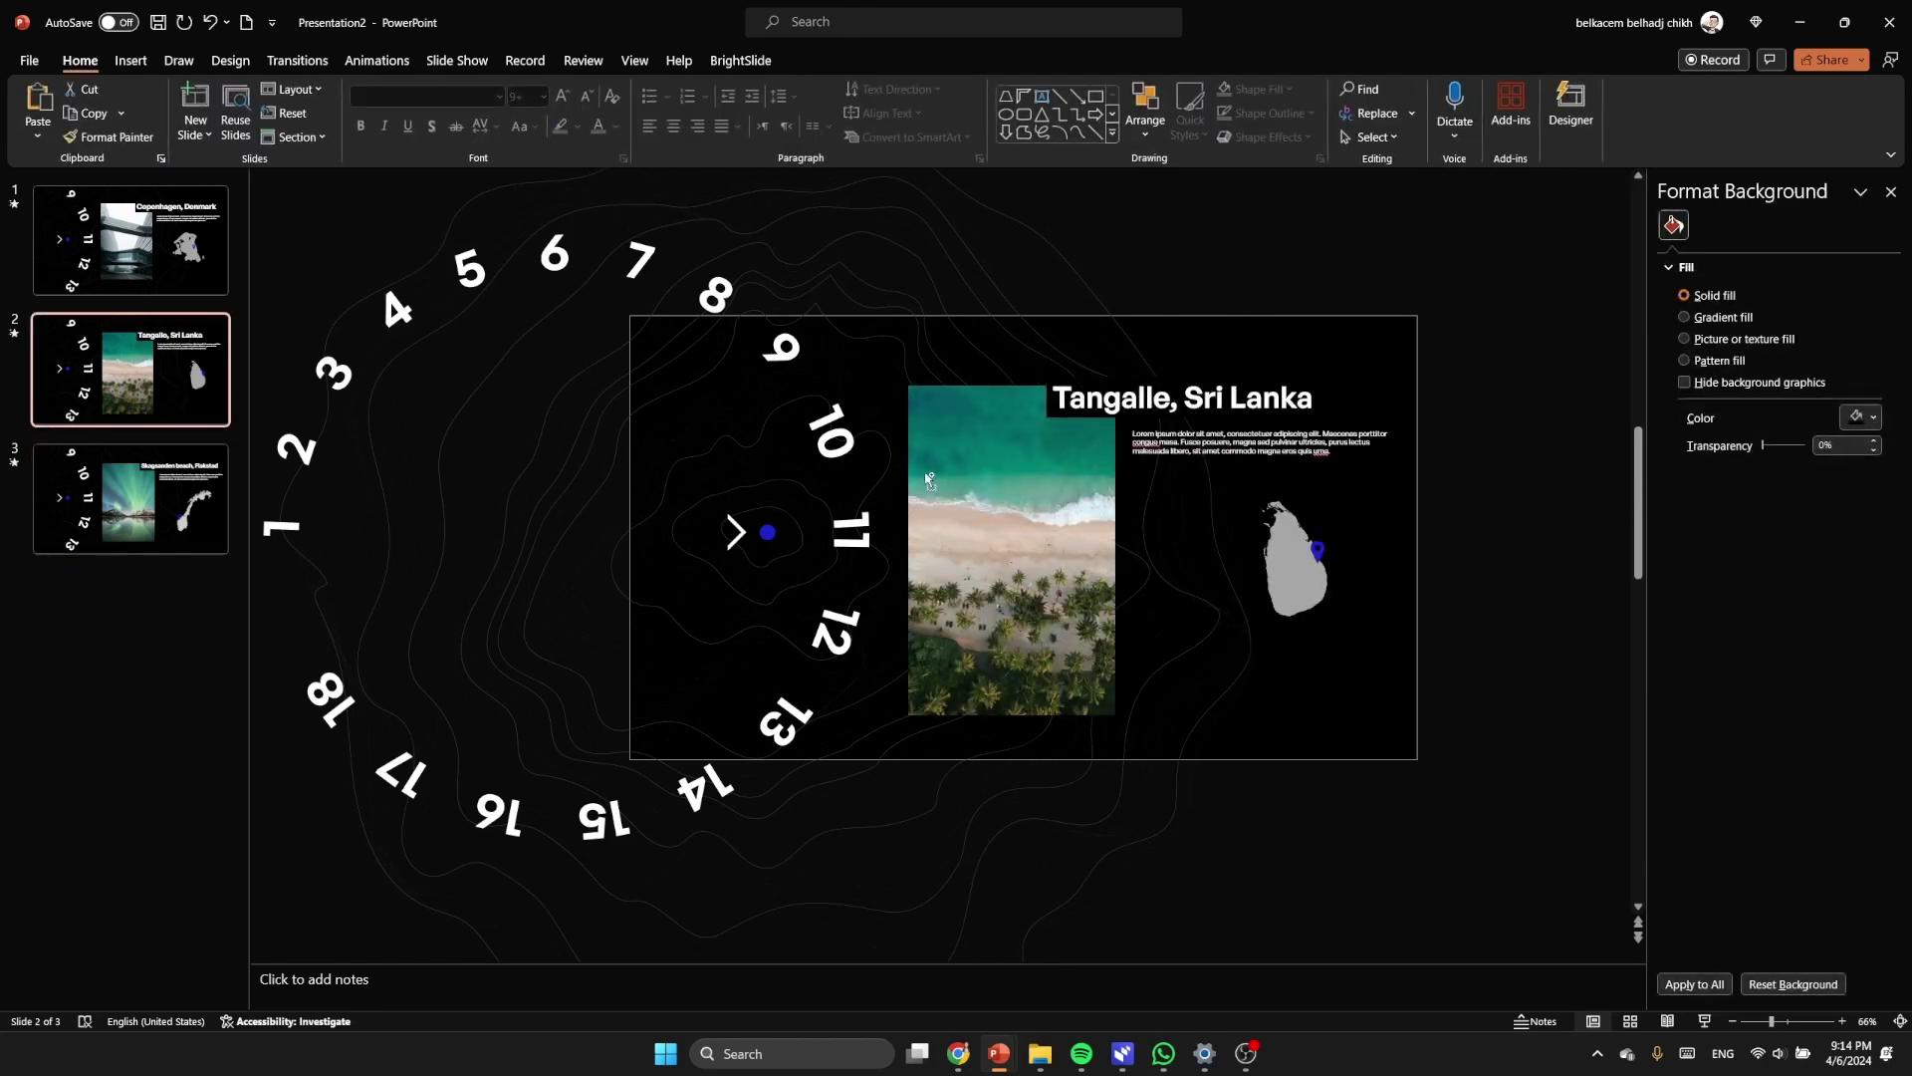
{"action": "key", "text": "ctrl+v"}
{"action": "left_click_drag", "start_coordinate": [1055, 569], "coordinate": [1030, 569]}
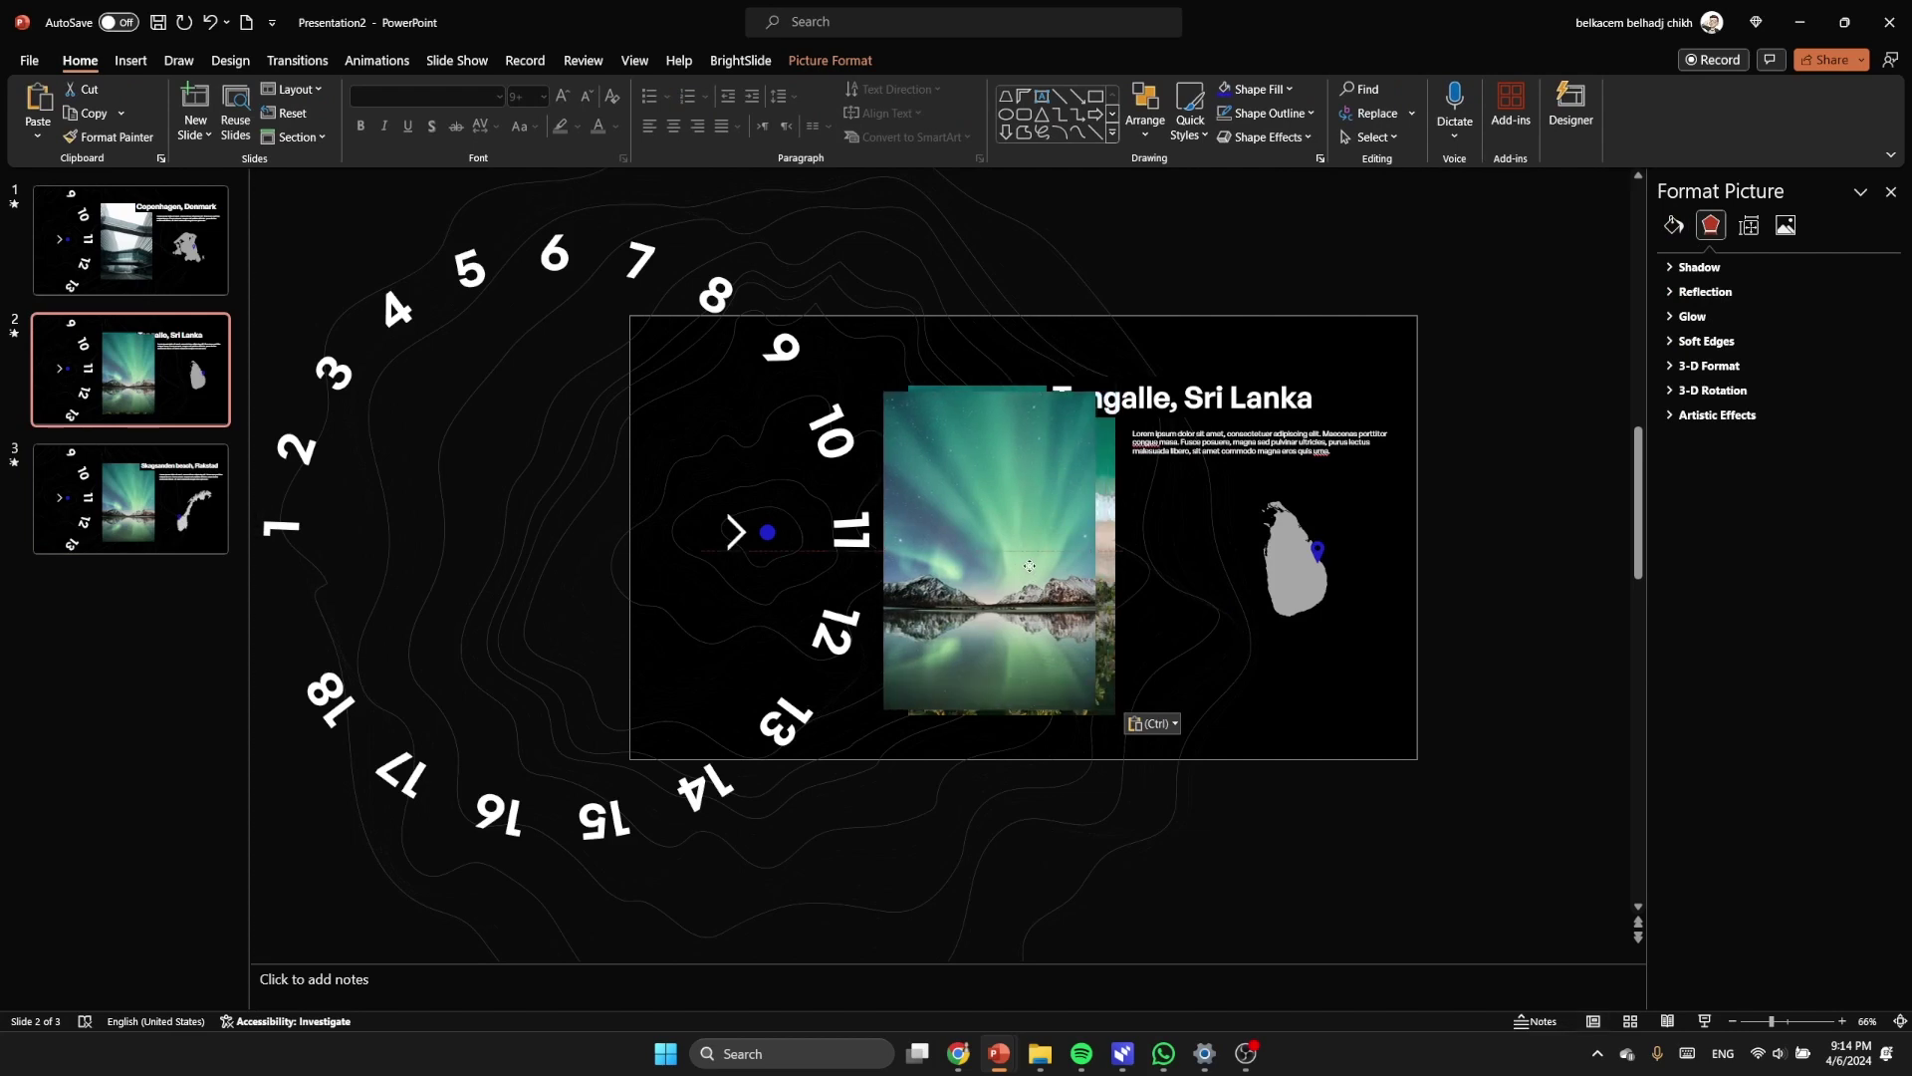
{"action": "left_click", "coordinate": [874, 59]}
{"action": "left_click", "coordinate": [1707, 107]}
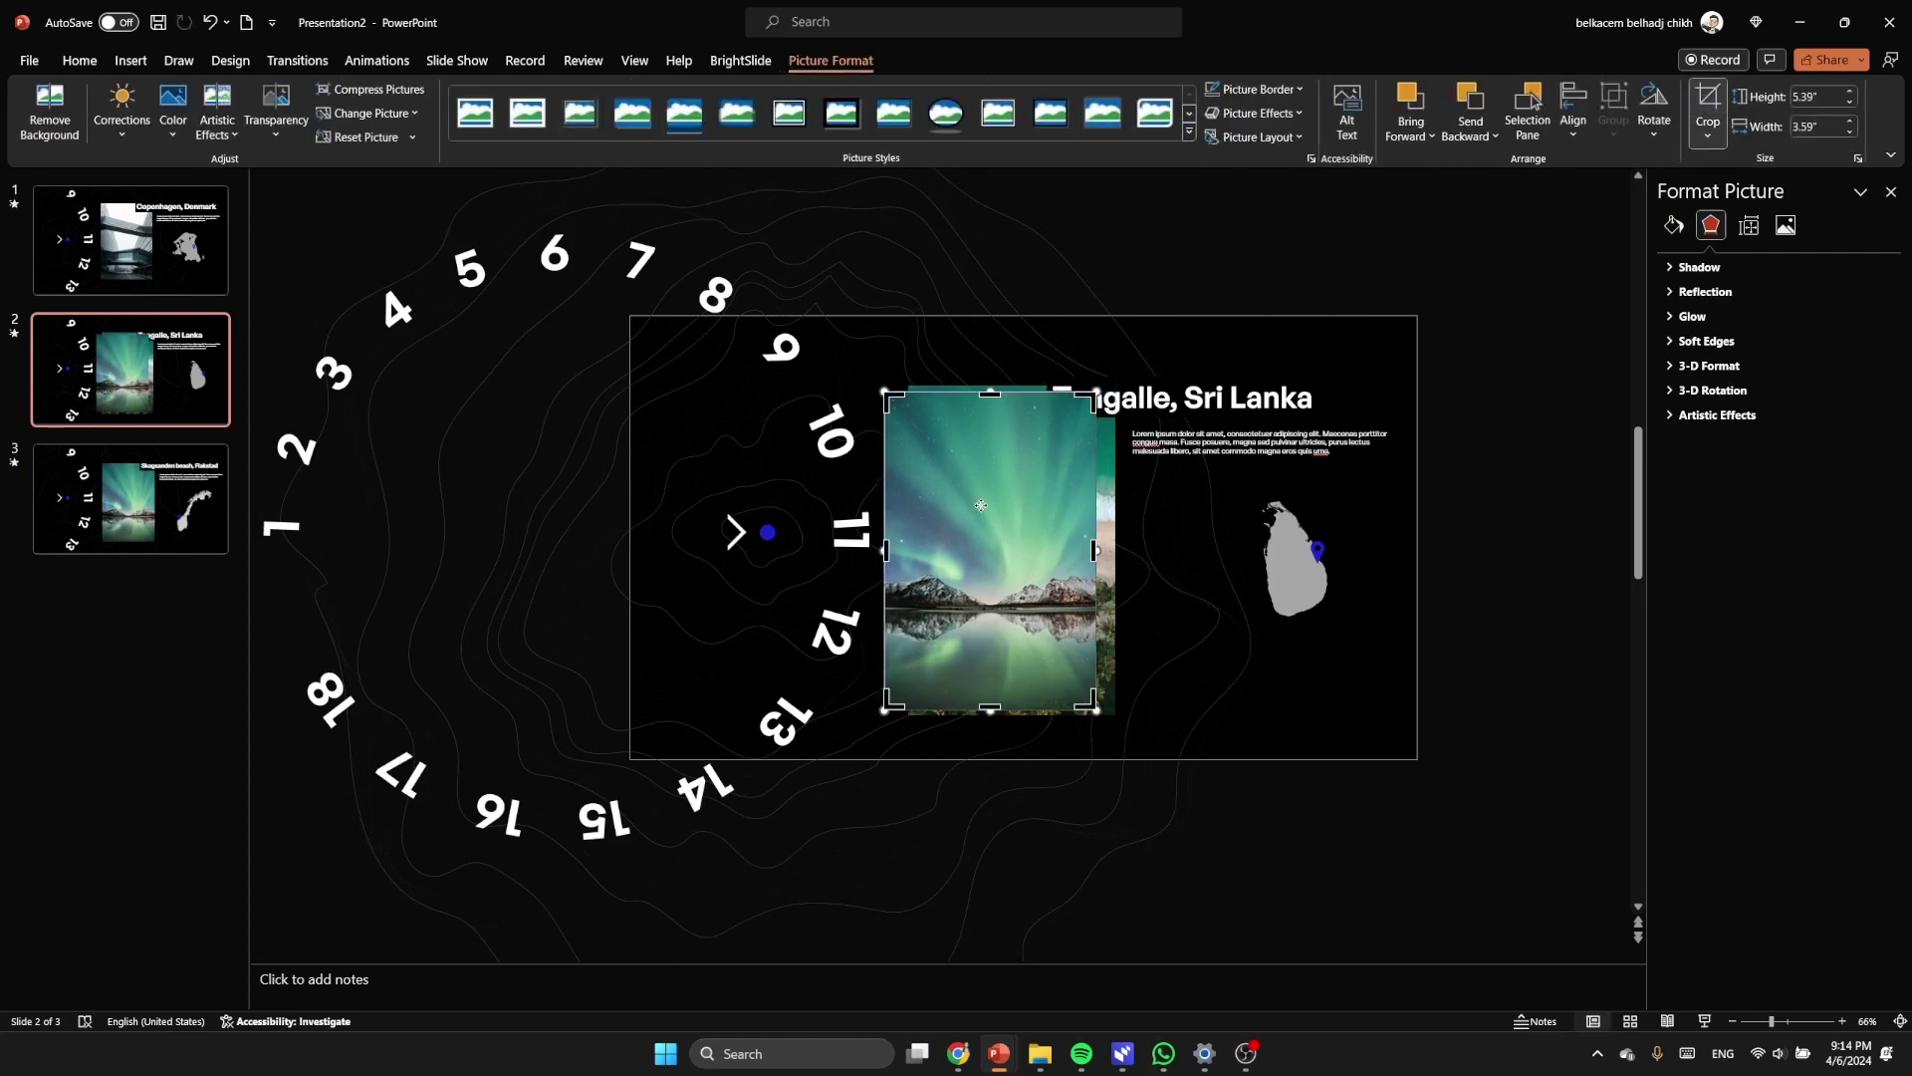
{"action": "left_click_drag", "start_coordinate": [994, 525], "coordinate": [769, 560]}
{"action": "left_click", "coordinate": [1045, 806]}
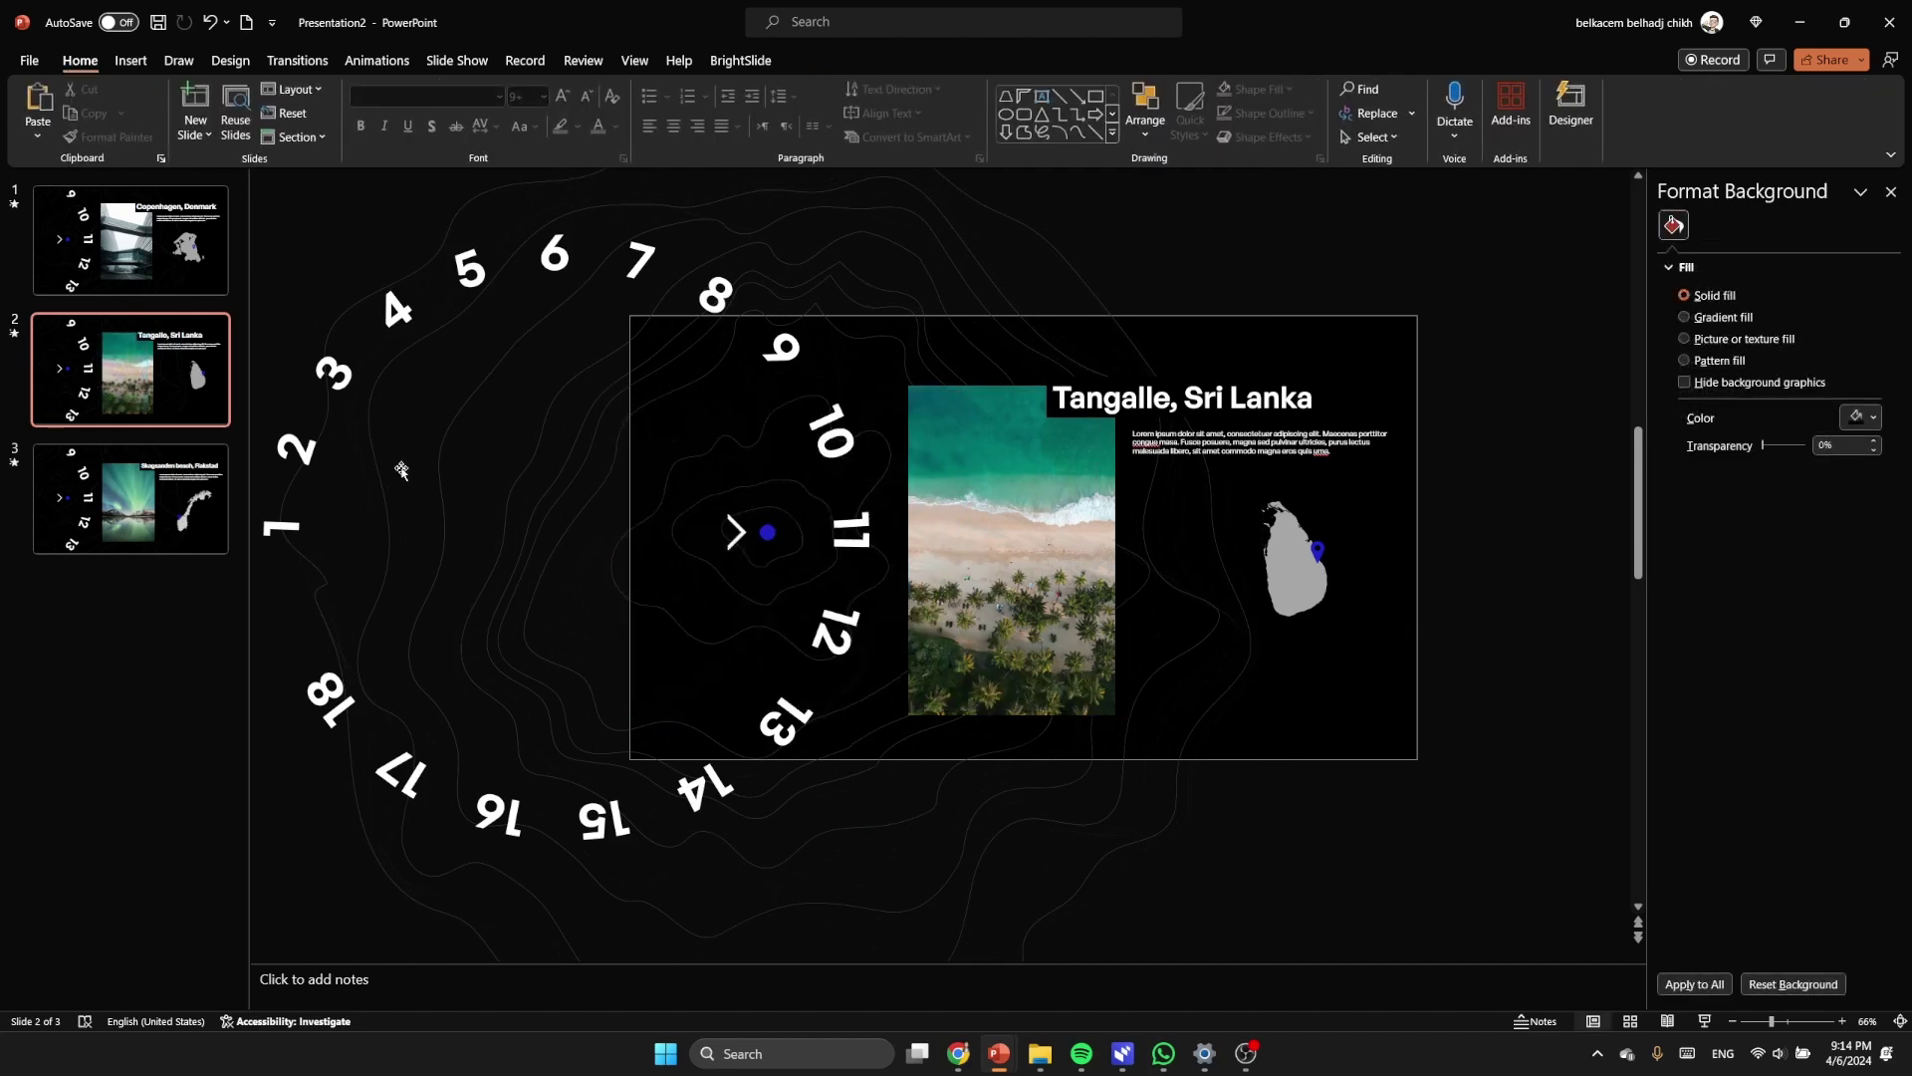
{"action": "left_click", "coordinate": [131, 240]}
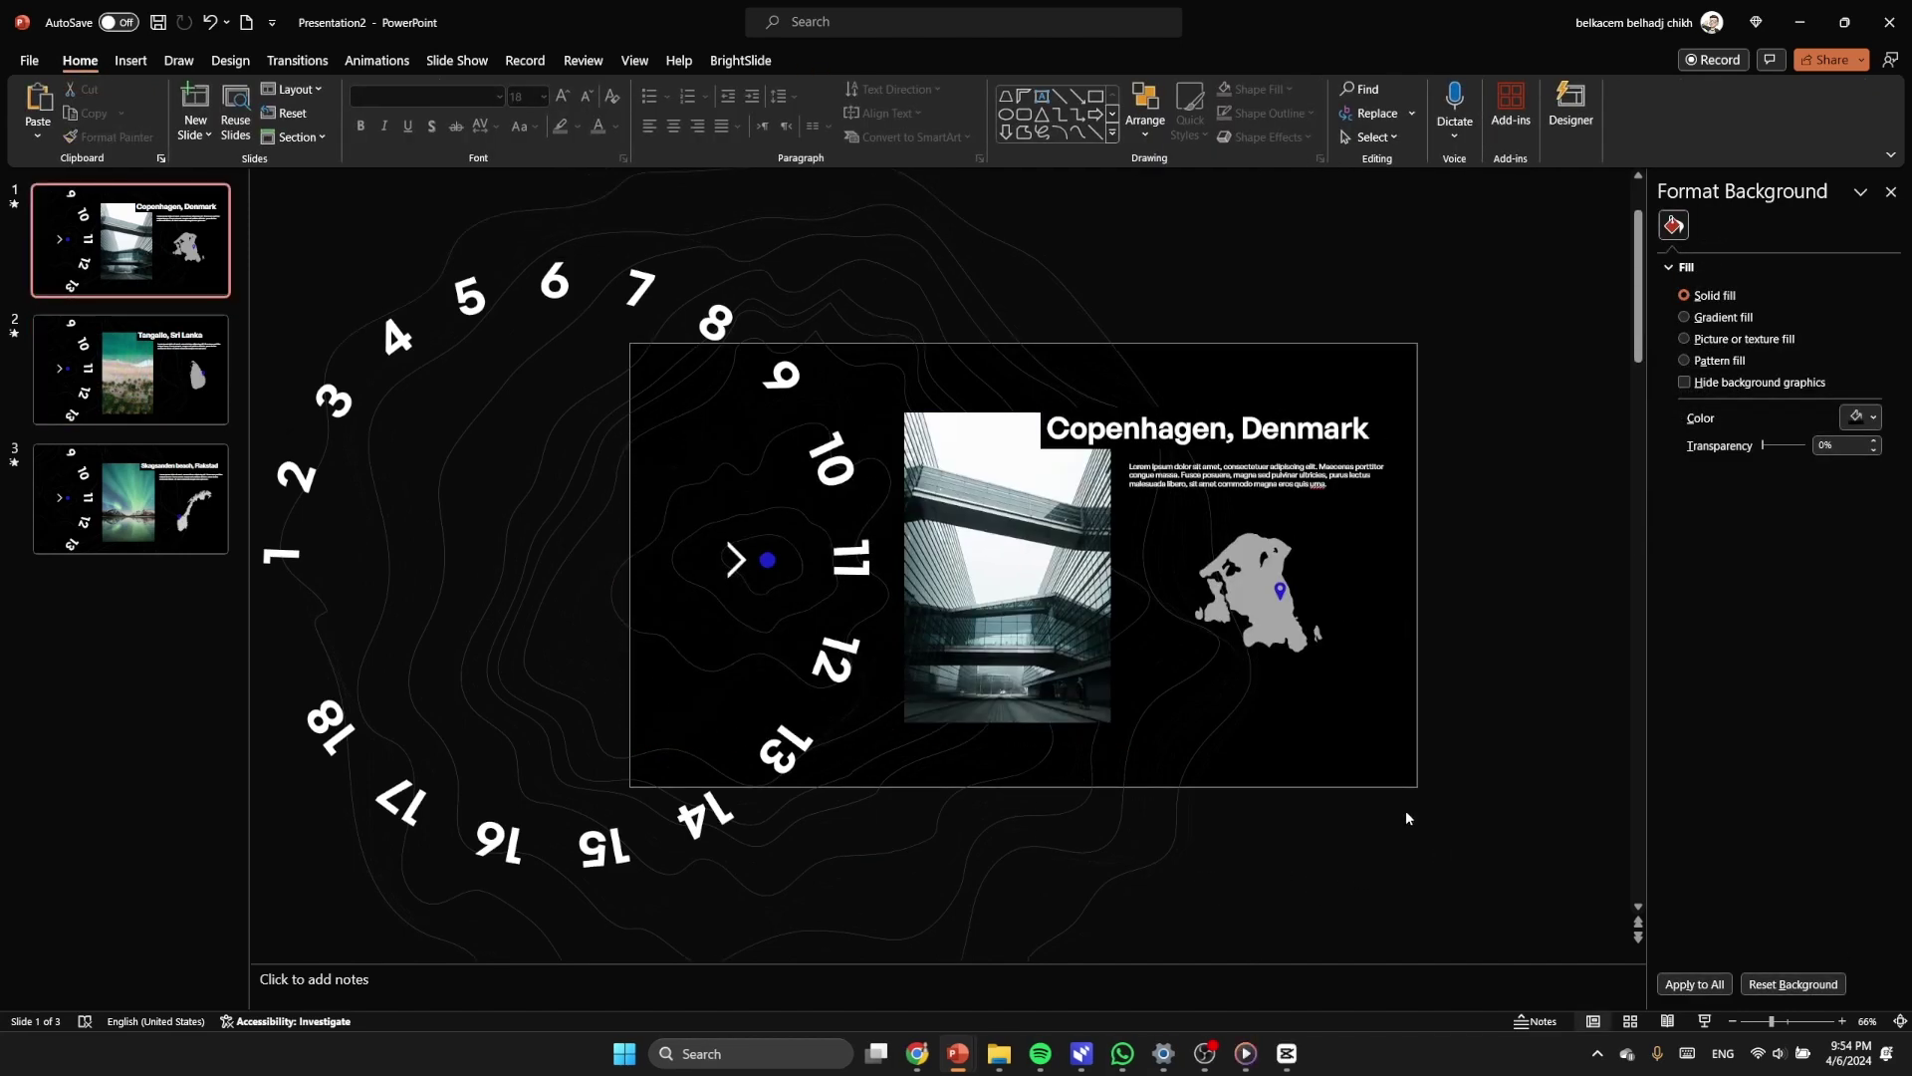
Step: Rotate the number wheel so 1 faces the arrow on Copenhagen and 16 on Skagsanden
{"action": "left_click", "coordinate": [635, 299]}
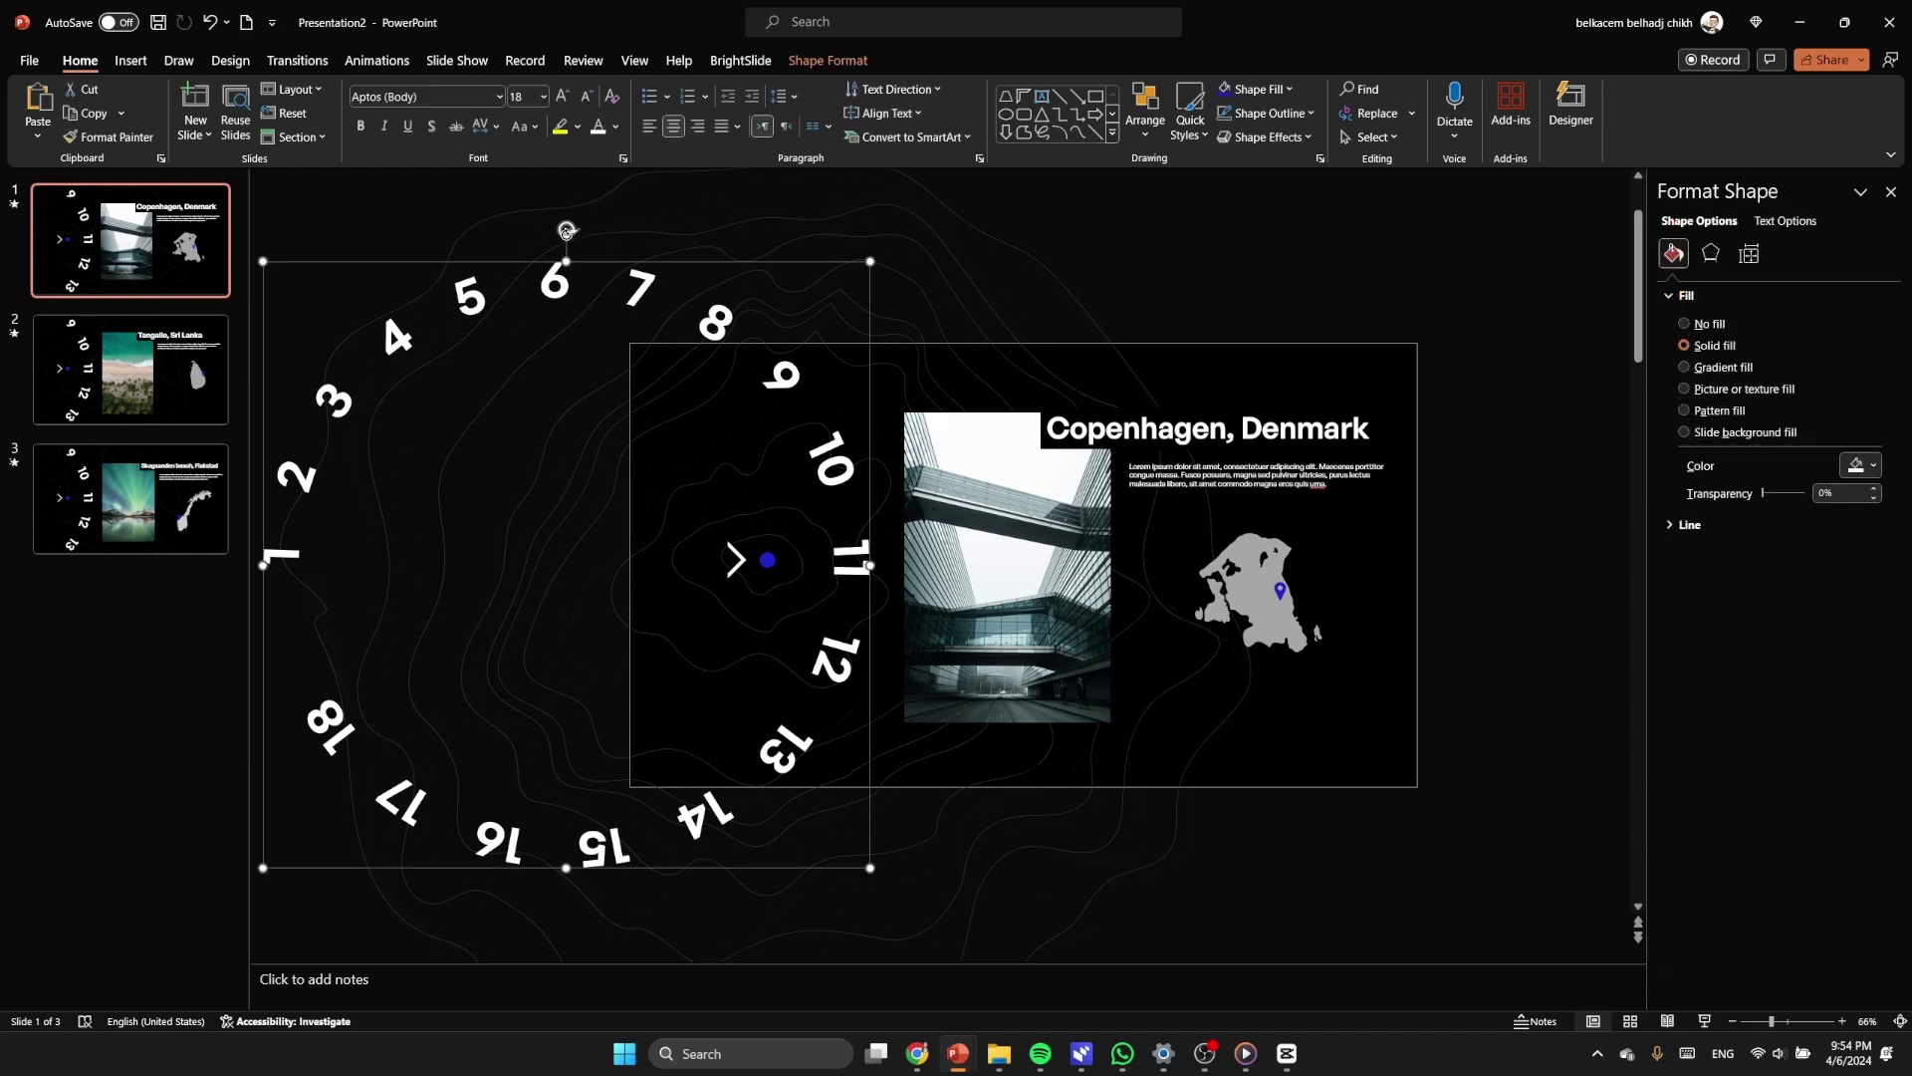
{"action": "left_click_drag", "start_coordinate": [566, 232], "coordinate": [575, 721]}
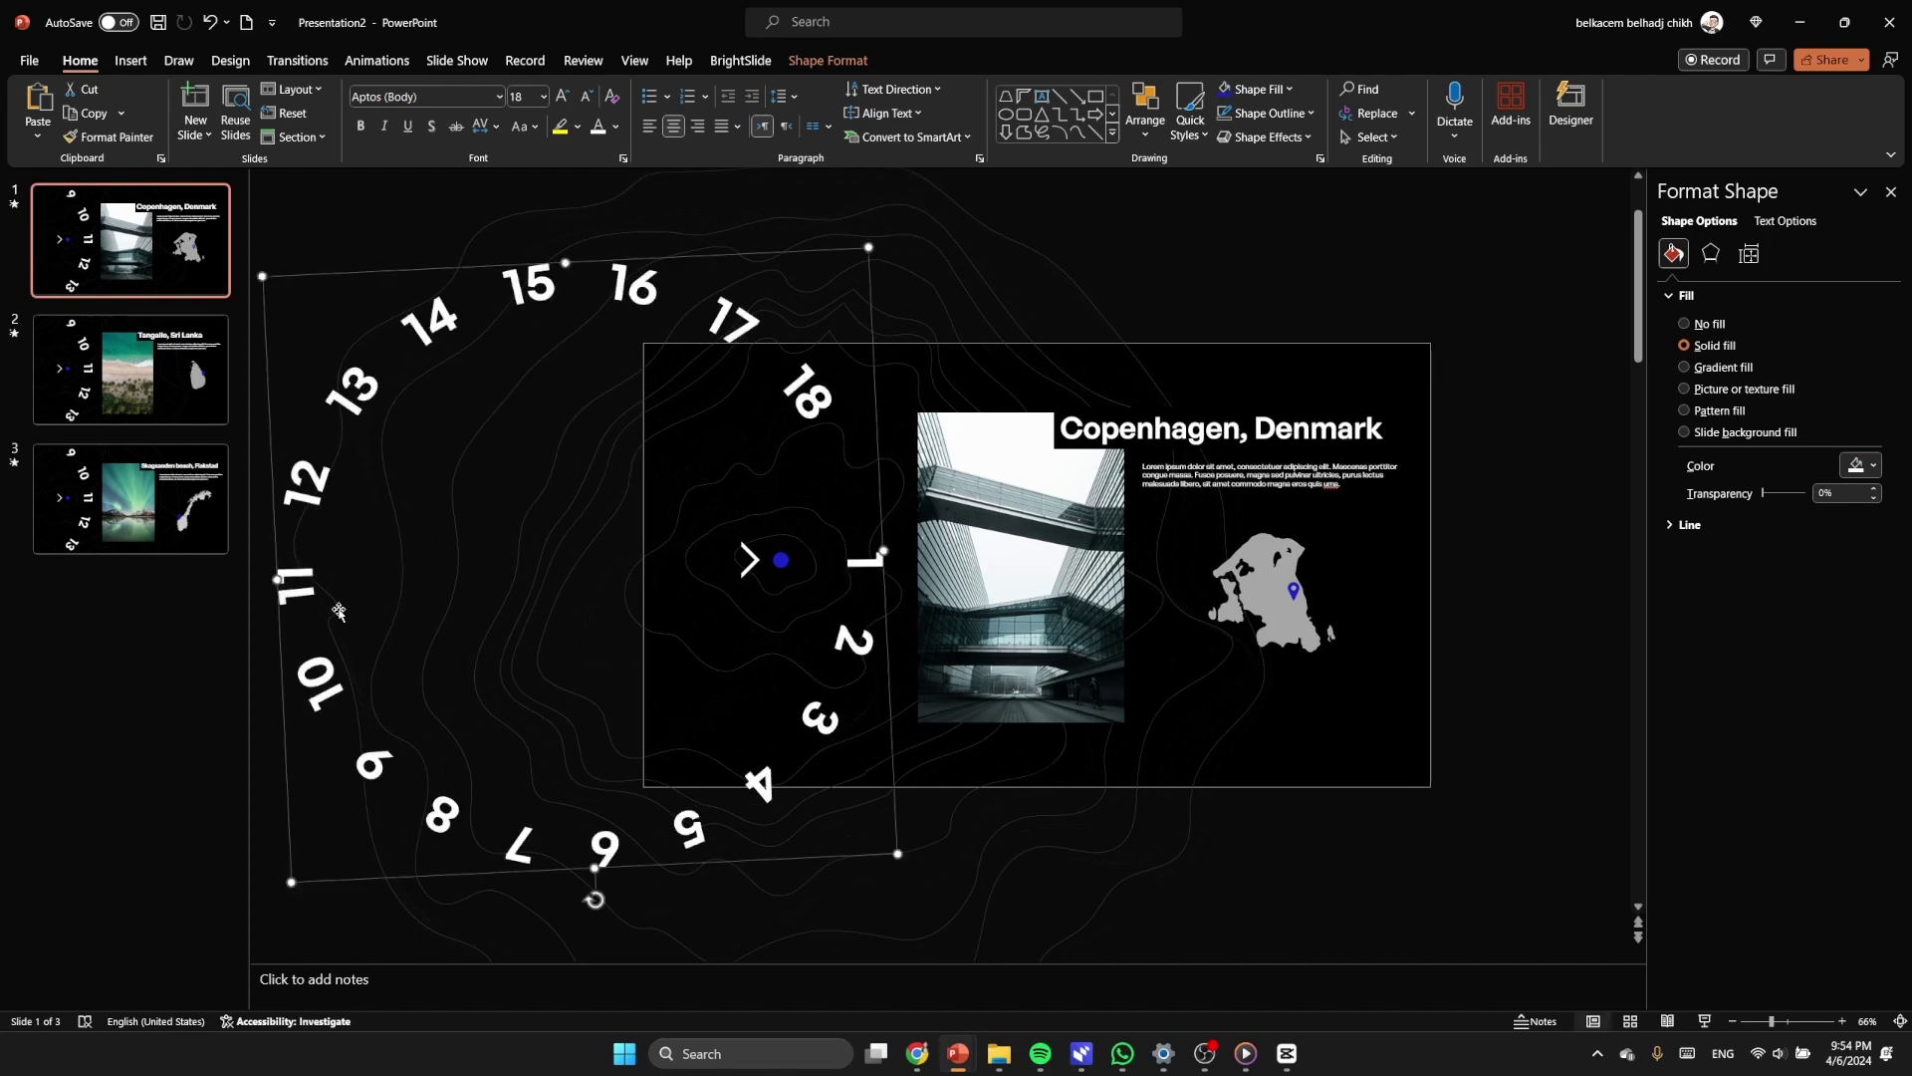
{"action": "scroll", "coordinate": [339, 612], "scroll_direction": "down", "scroll_amount": 1}
{"action": "left_click", "coordinate": [862, 565]}
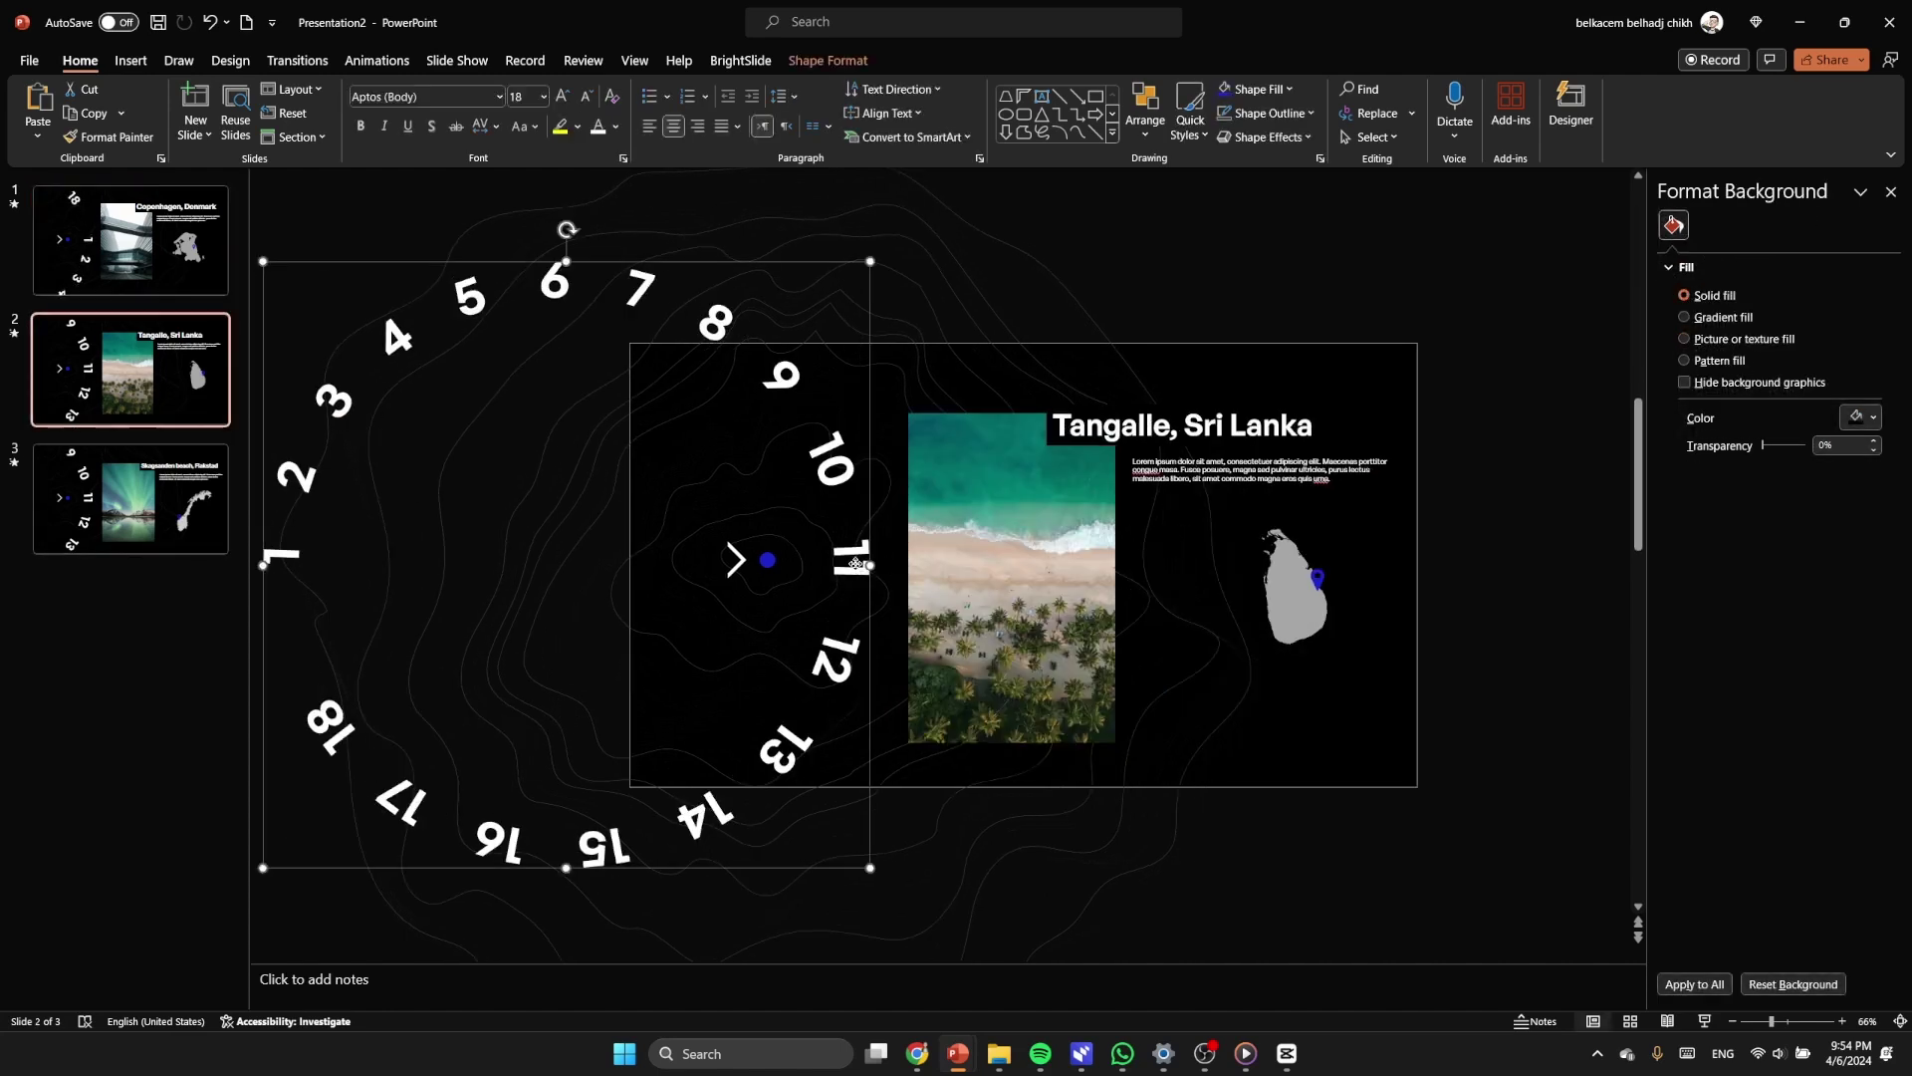
{"action": "scroll", "coordinate": [790, 719], "scroll_direction": "down", "scroll_amount": 1}
{"action": "left_click", "coordinate": [790, 719]}
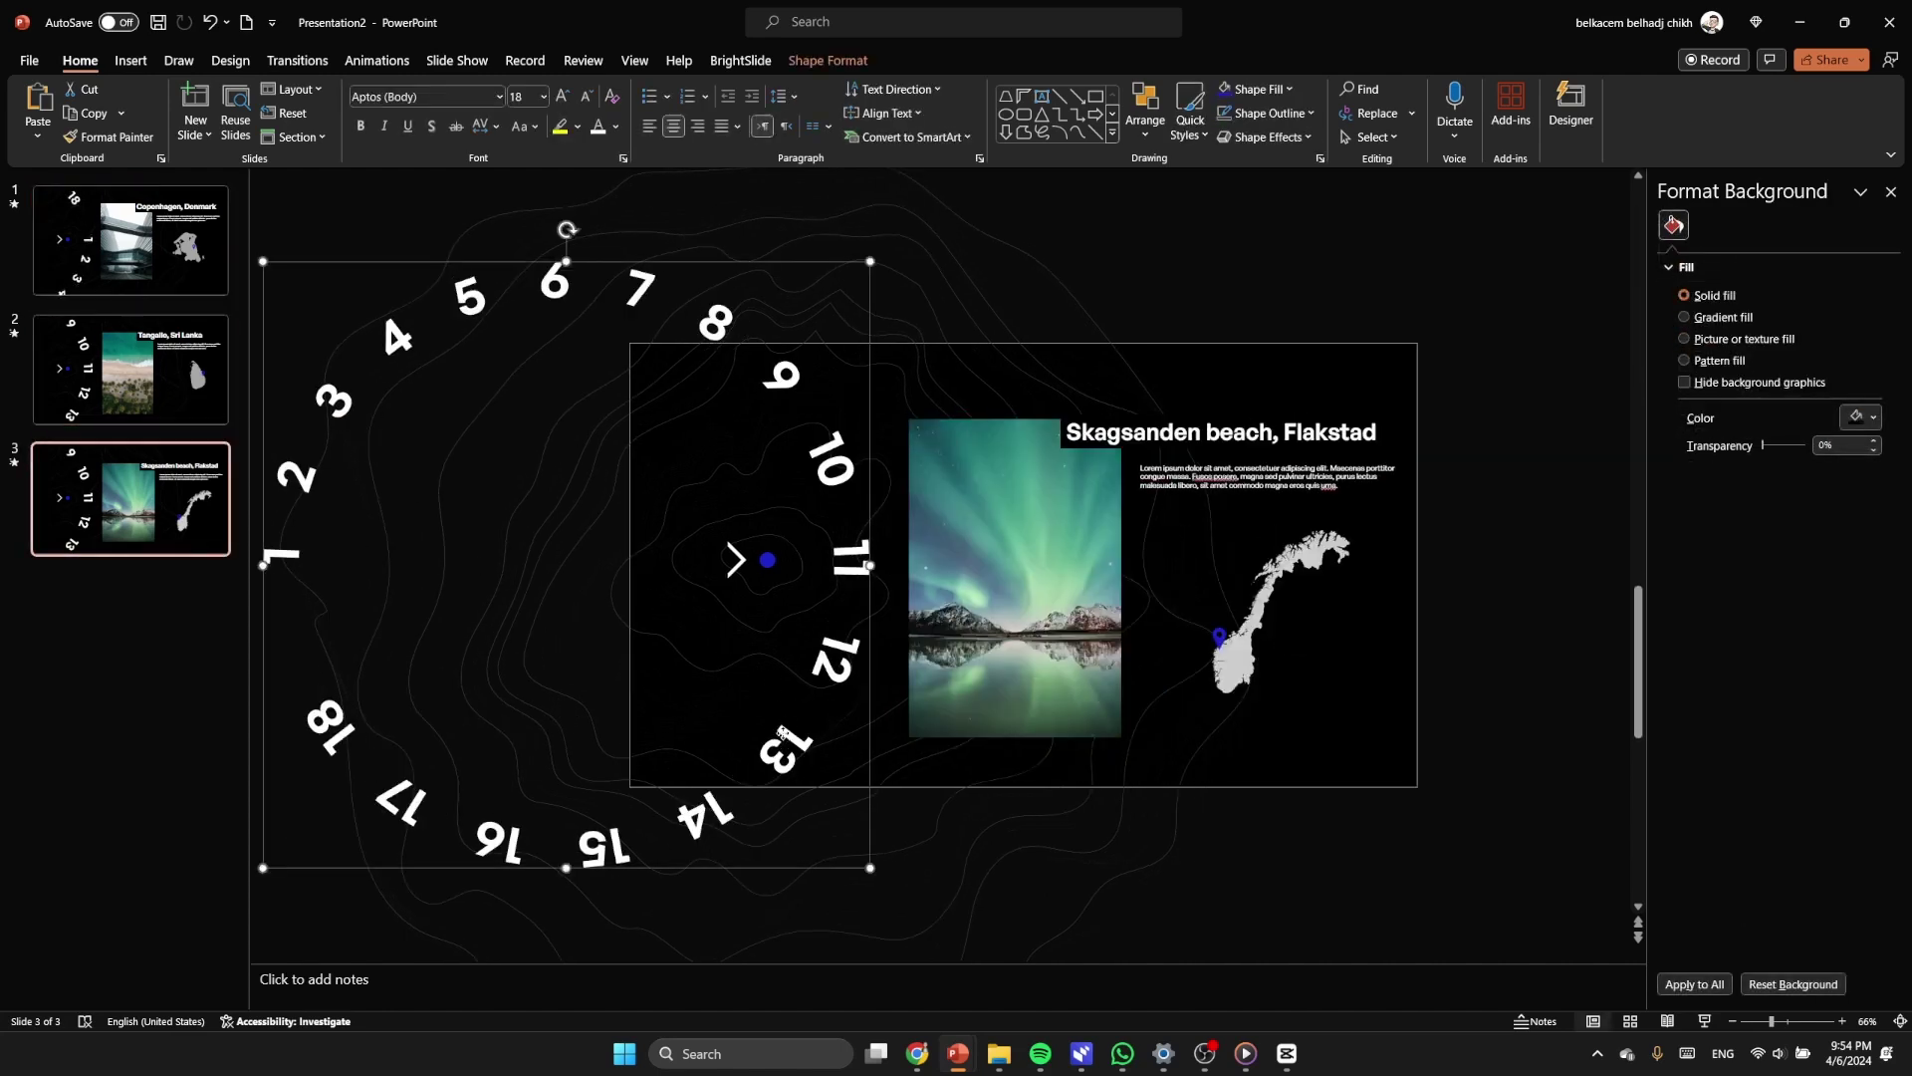
{"action": "left_click_drag", "start_coordinate": [567, 230], "coordinate": [259, 642]}
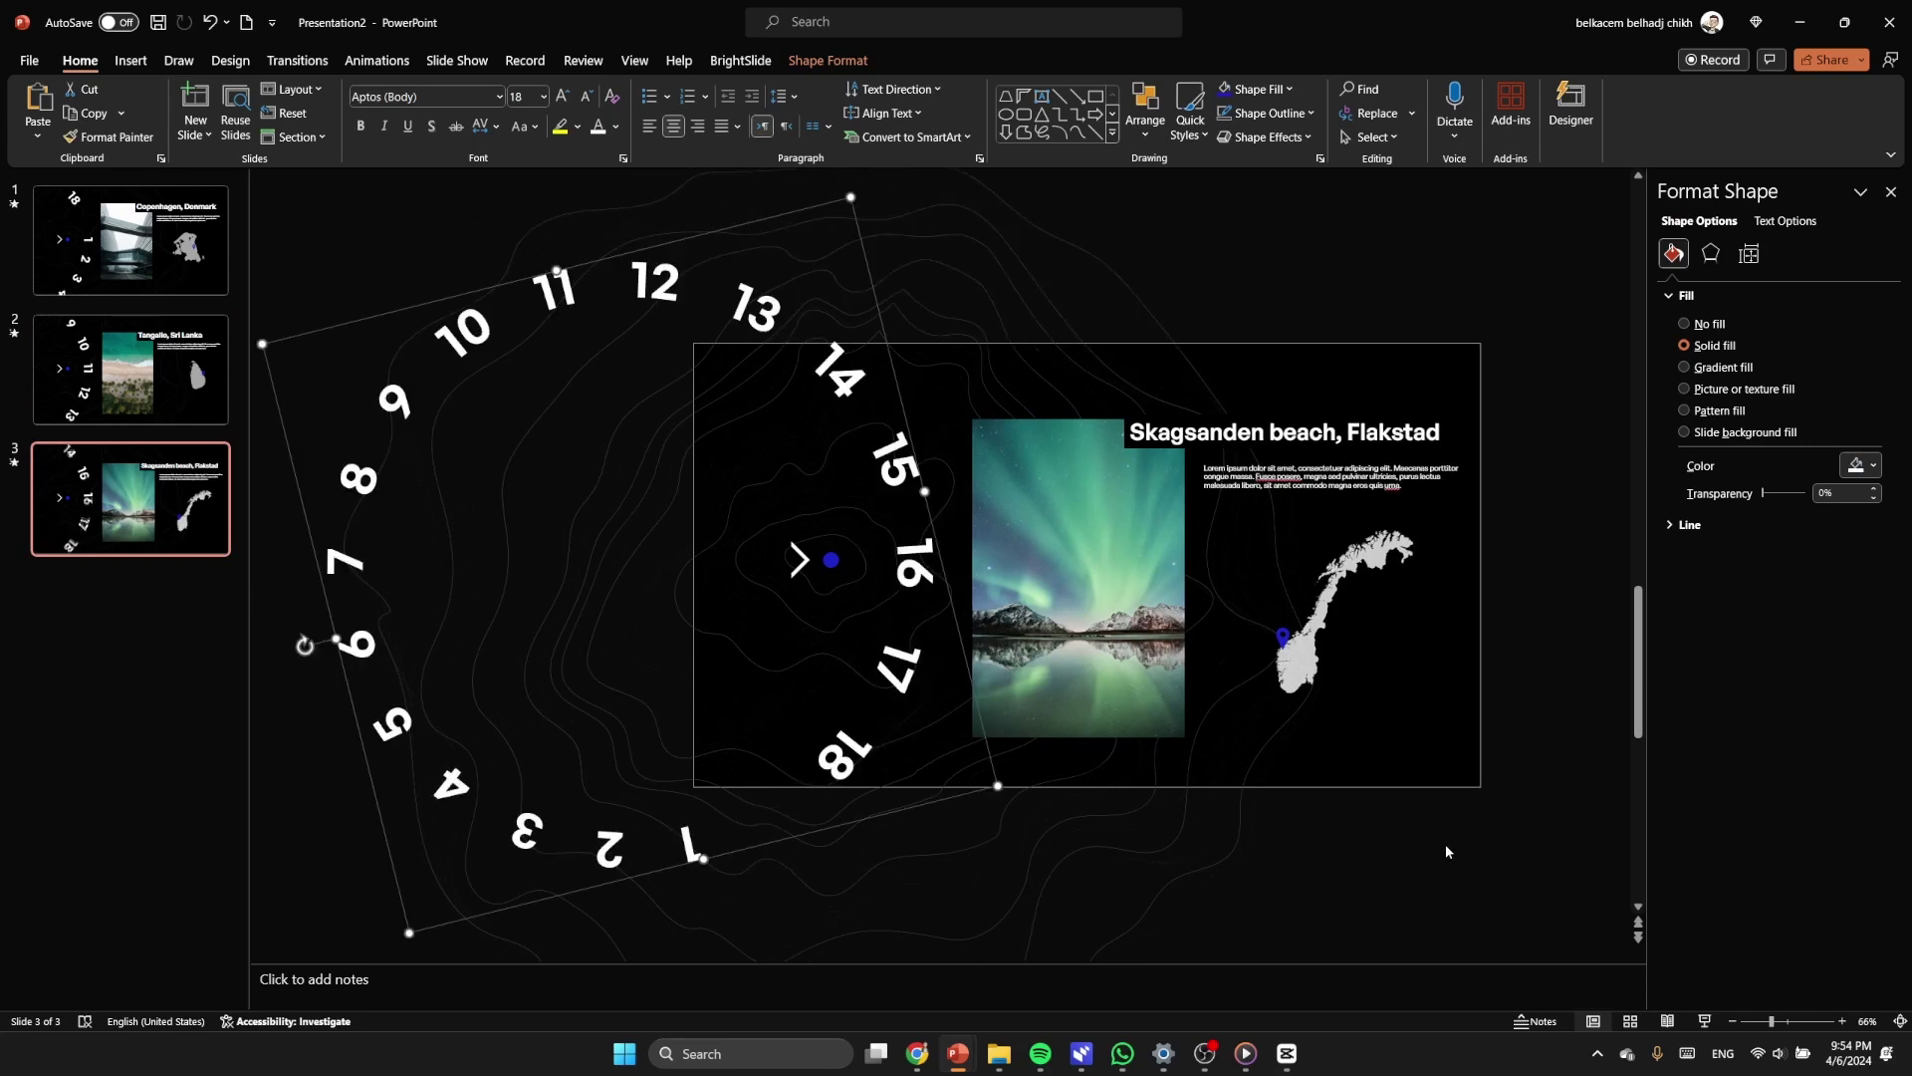
{"action": "left_click", "coordinate": [1409, 822]}
{"action": "left_click", "coordinate": [129, 257]}
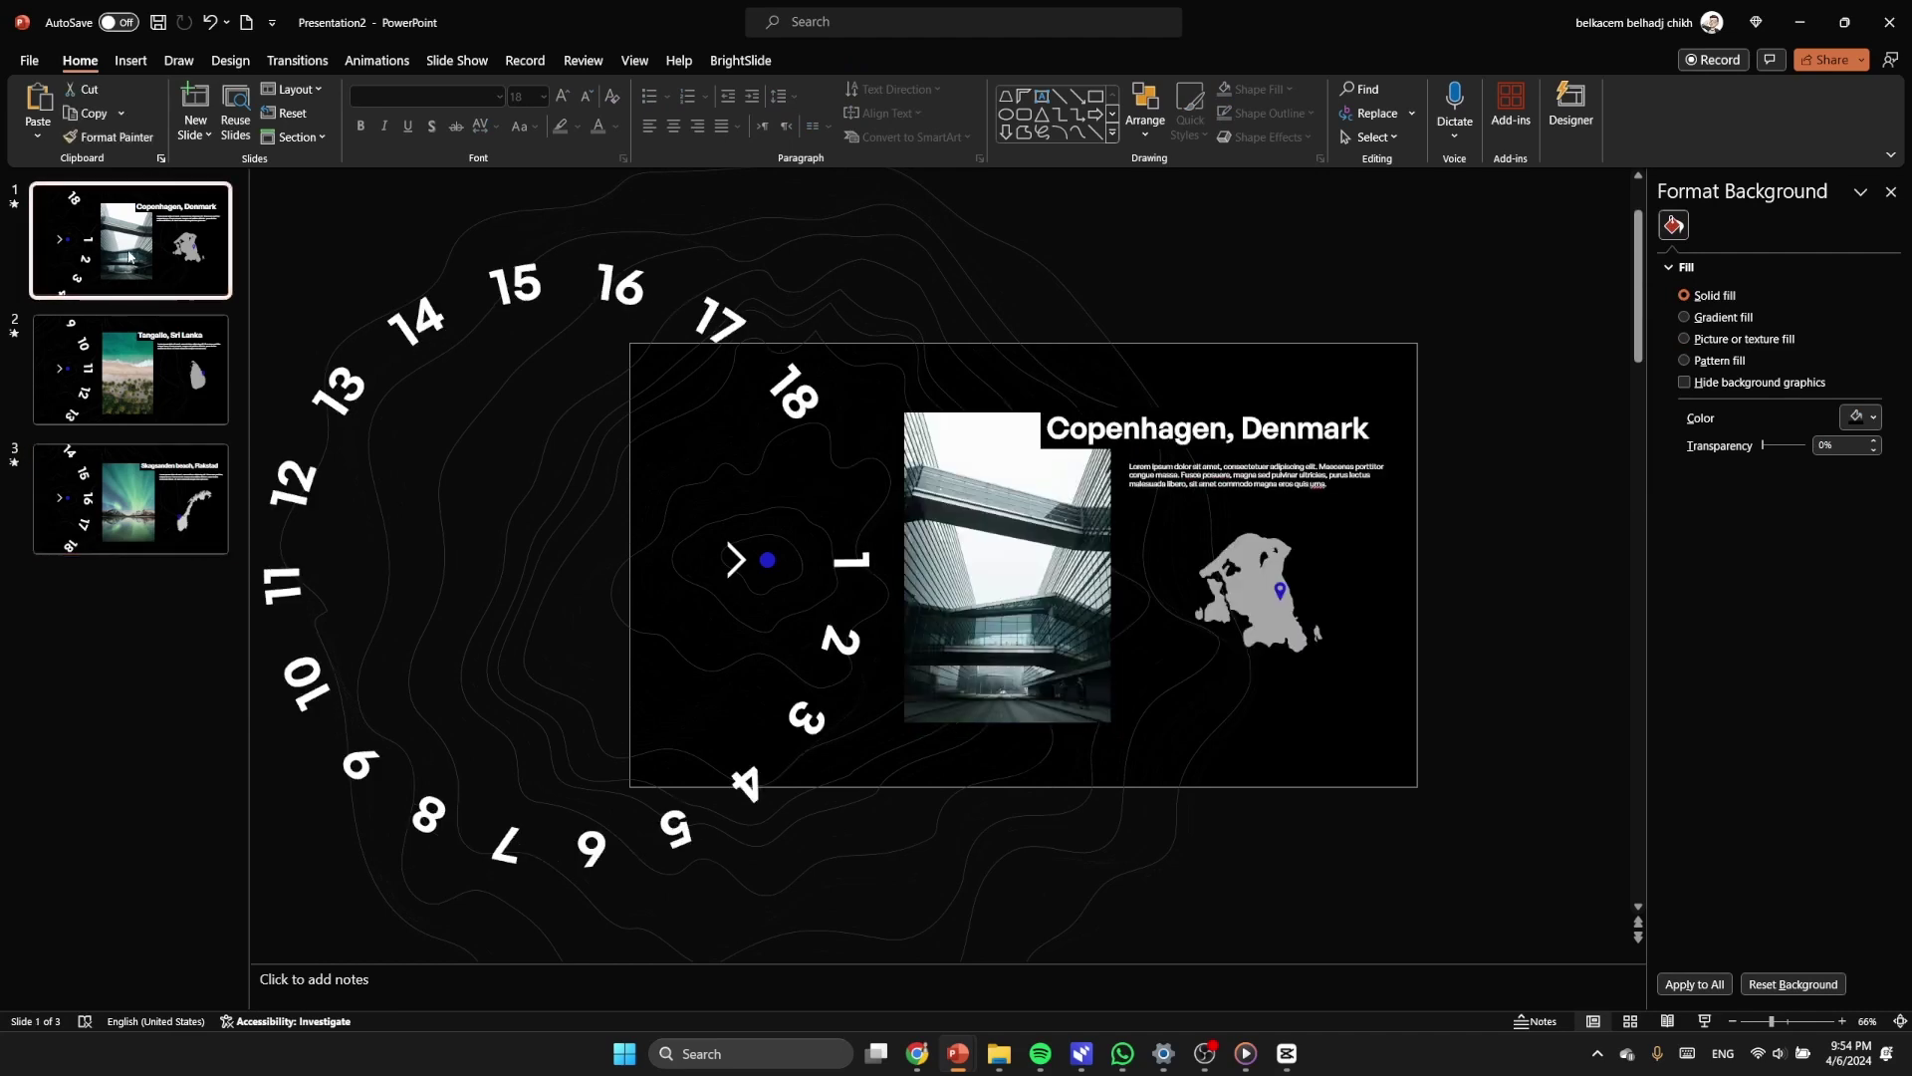
{"action": "right_click", "coordinate": [116, 248]}
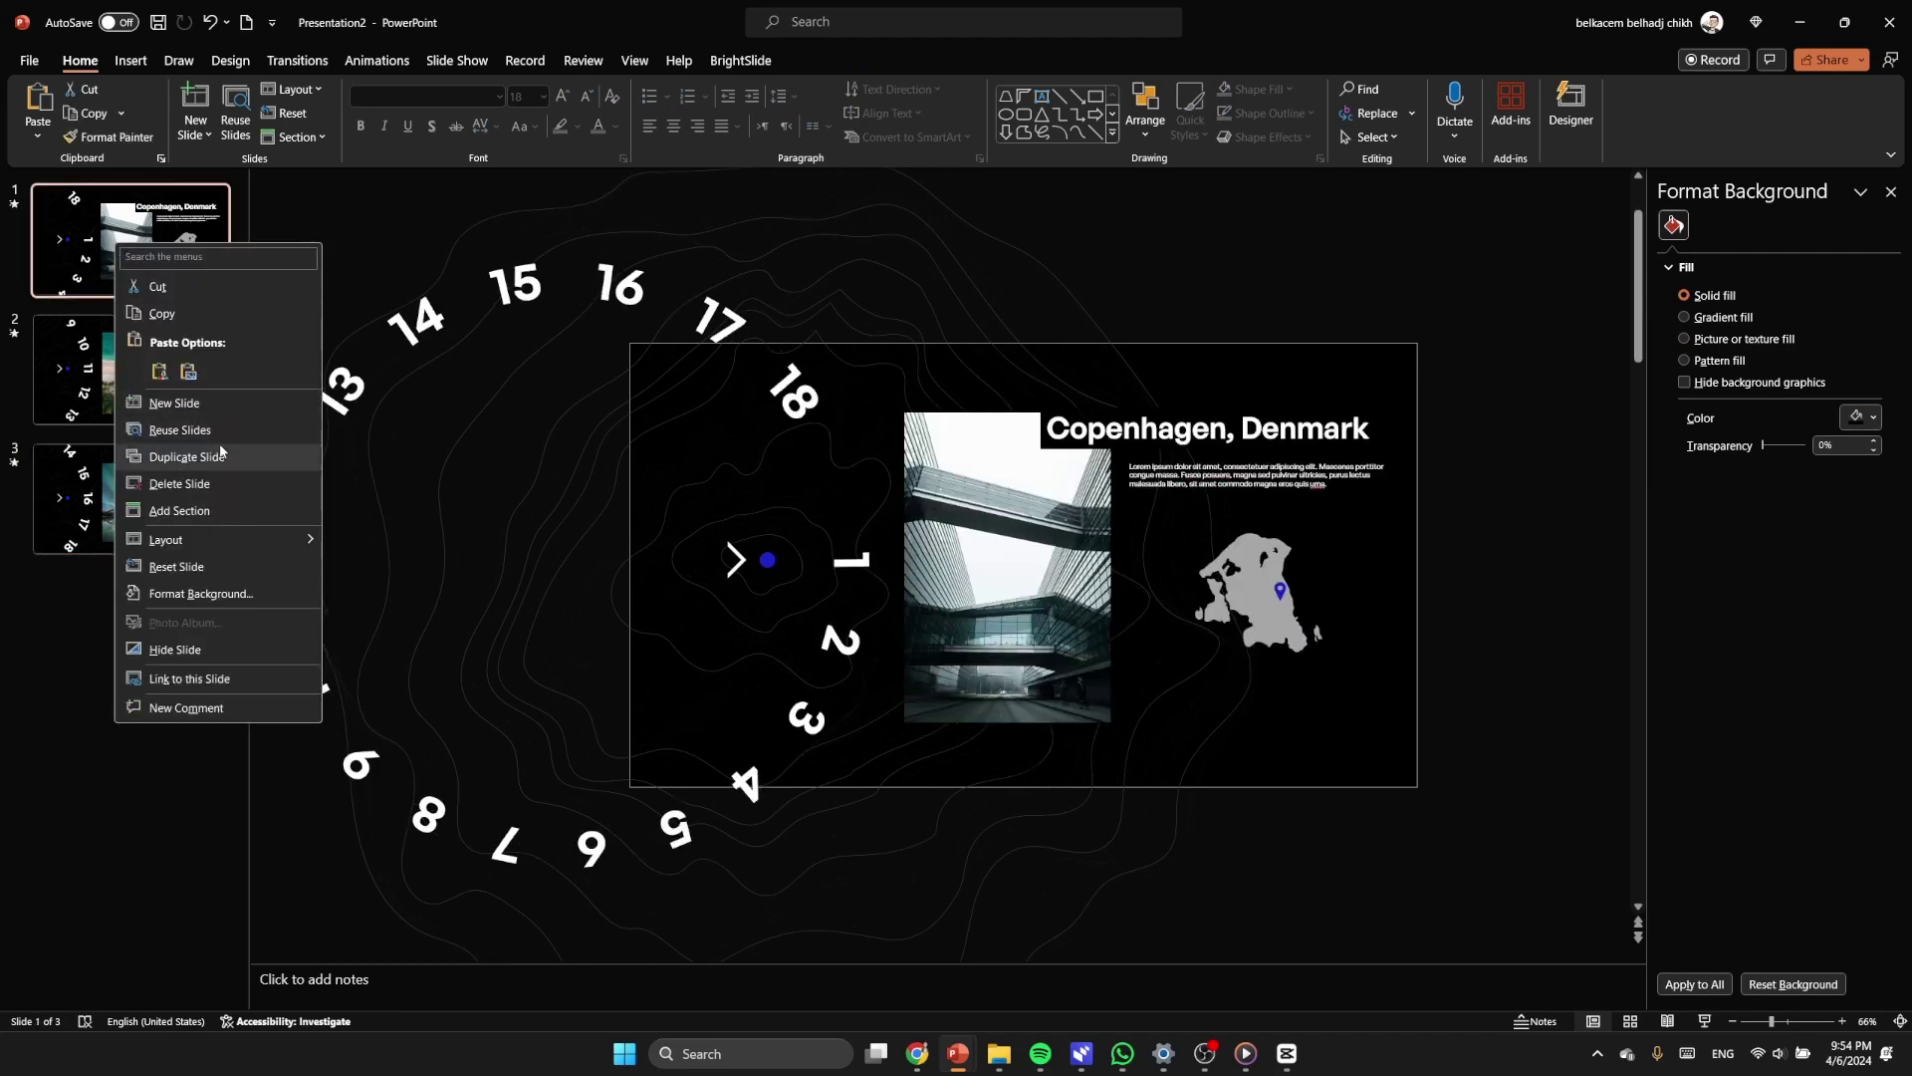
Step: Duplicate the Copenhagen slide and drag slide 1's photo, title, text and map off-slide right
{"action": "left_click", "coordinate": [186, 456]}
{"action": "left_click", "coordinate": [133, 261]}
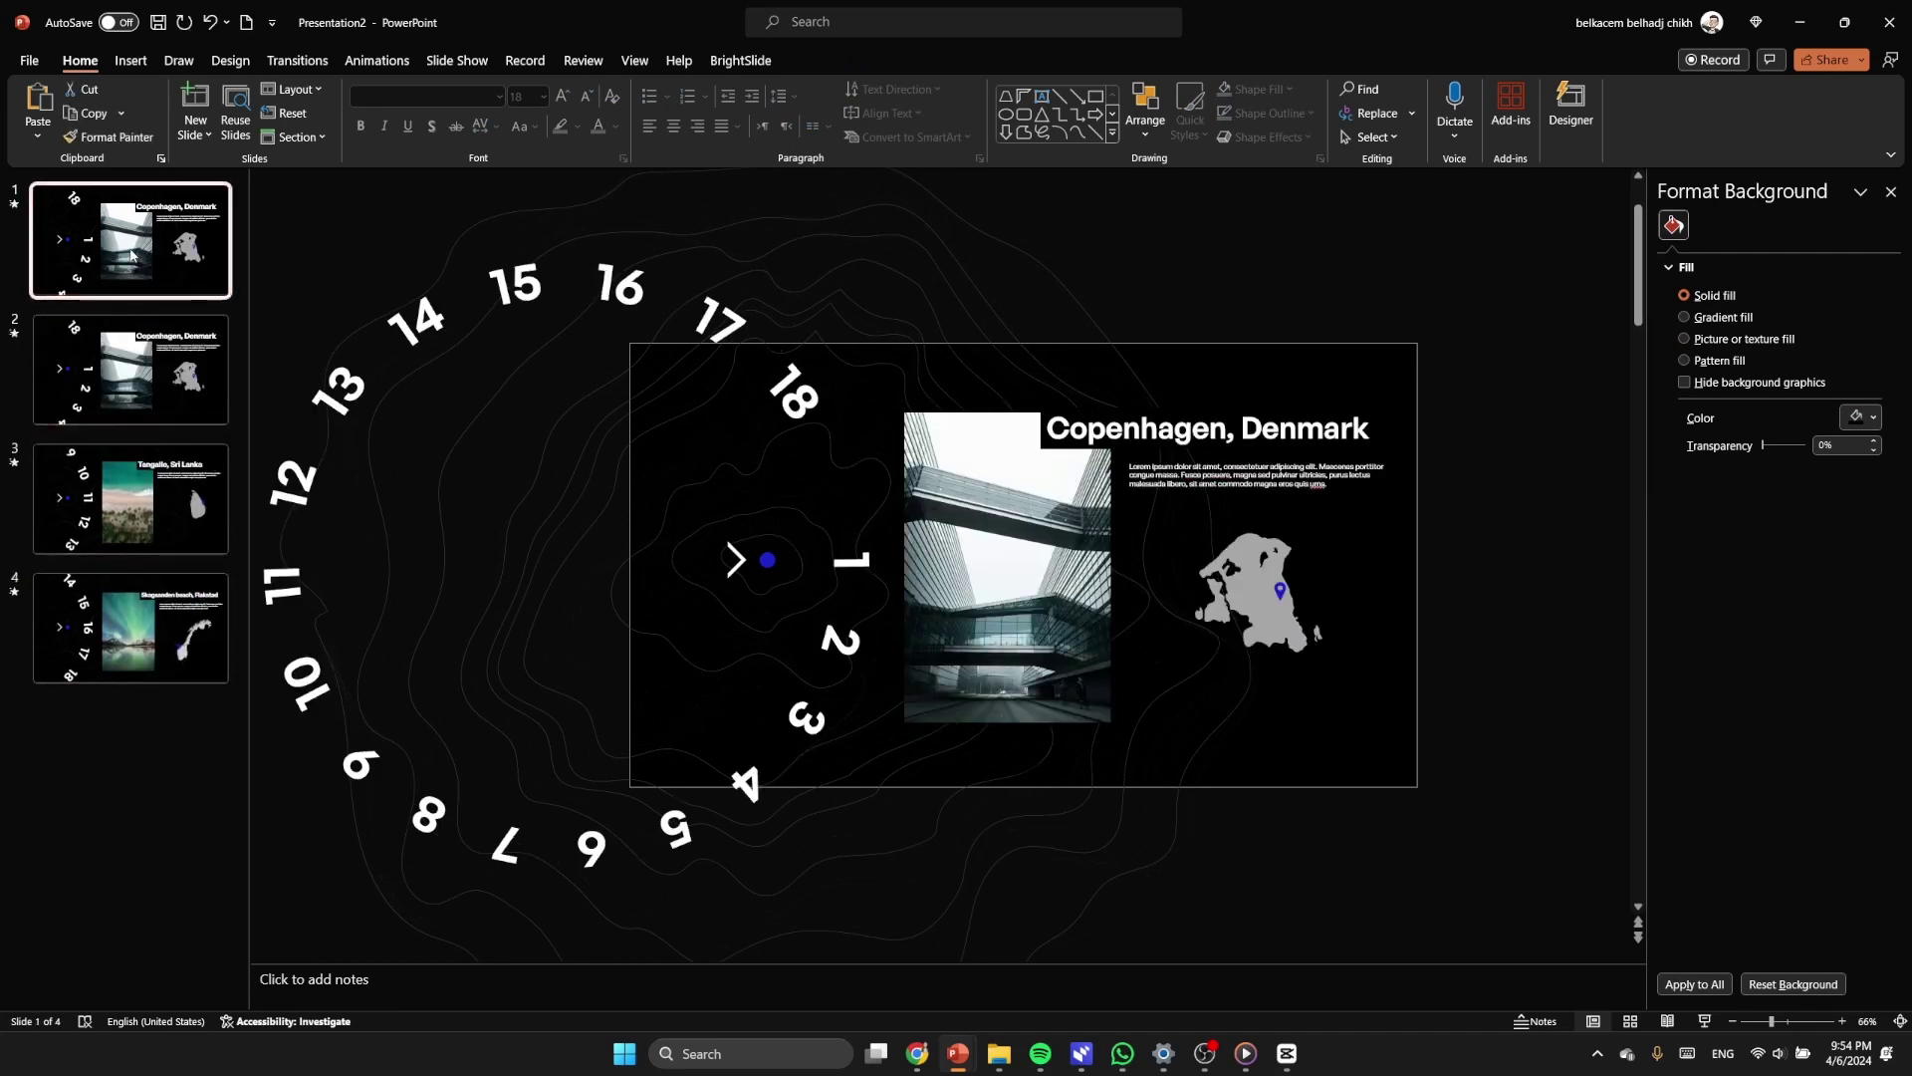
{"action": "scroll", "coordinate": [752, 422], "scroll_direction": "down", "scroll_amount": 2, "text": "ctrl"}
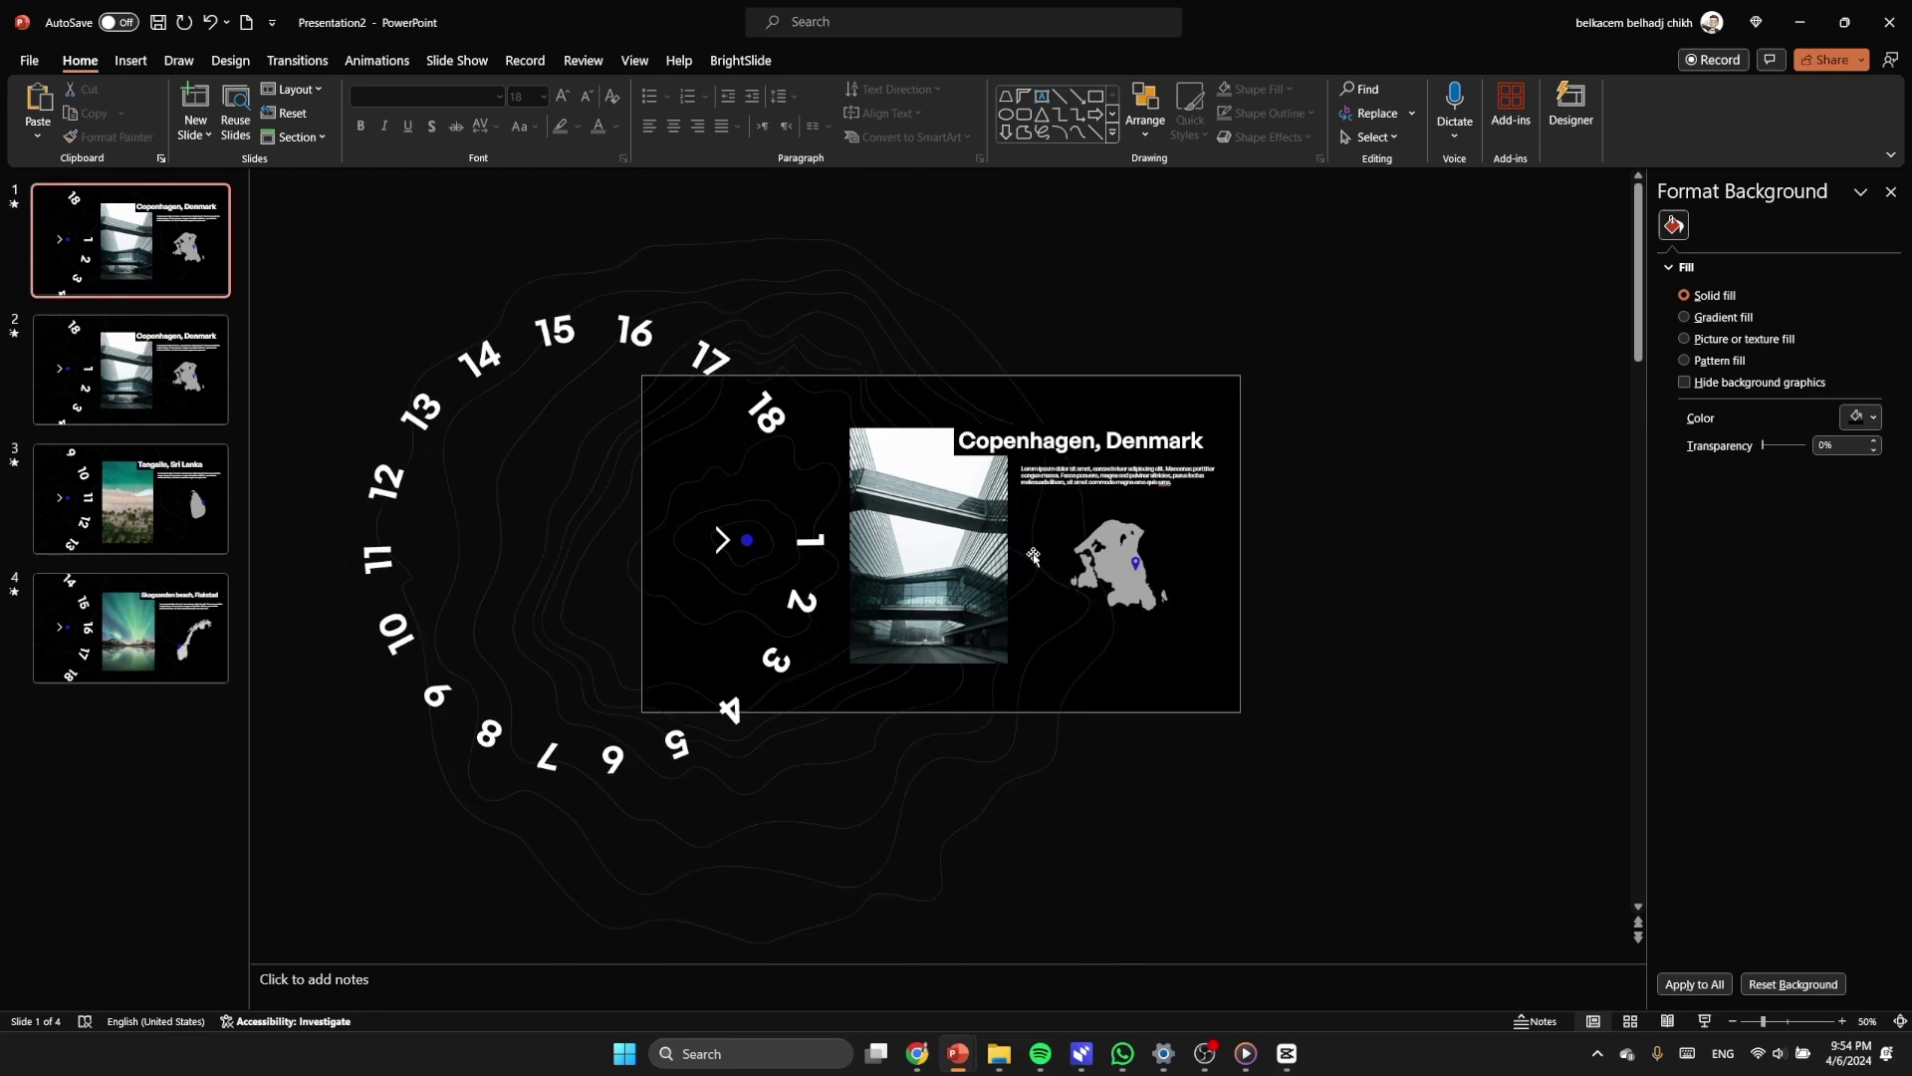
{"action": "left_click_drag", "start_coordinate": [1302, 805], "coordinate": [830, 397]}
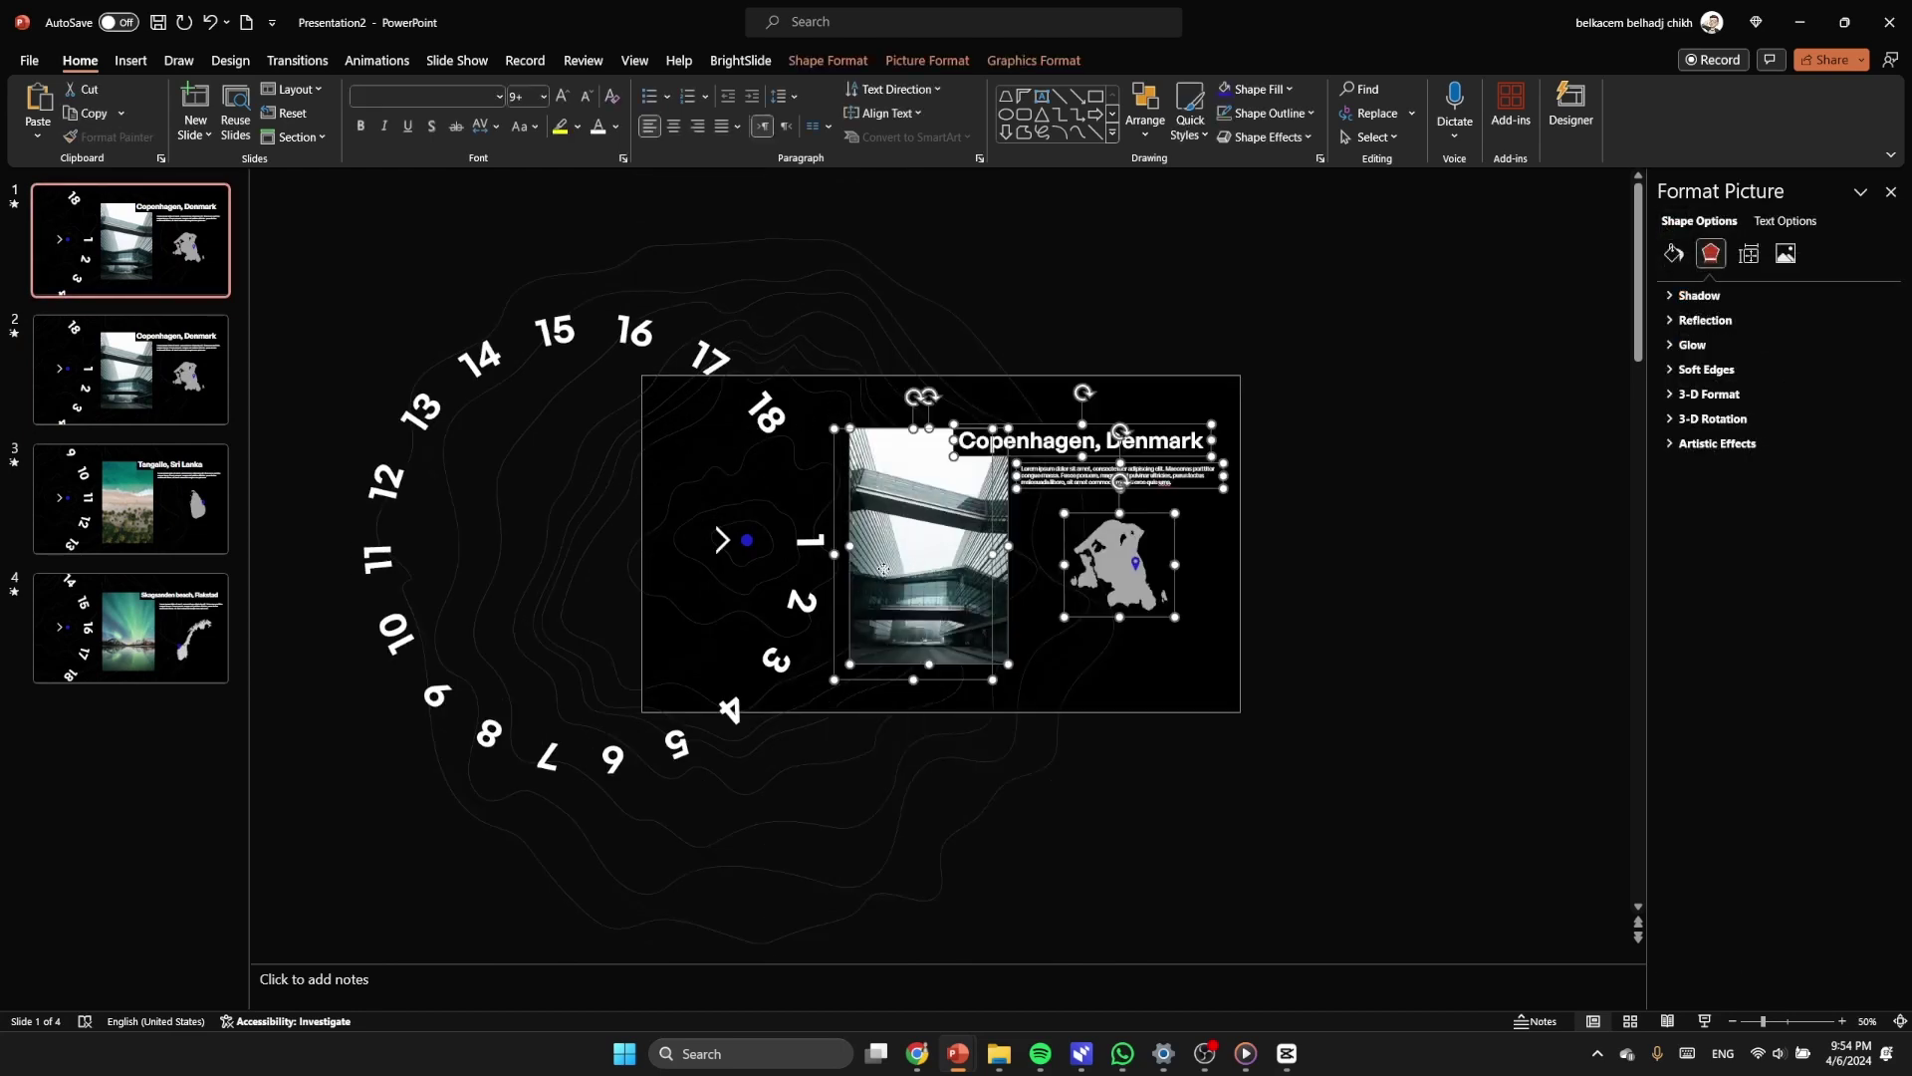
{"action": "left_click_drag", "start_coordinate": [883, 570], "coordinate": [1515, 569]}
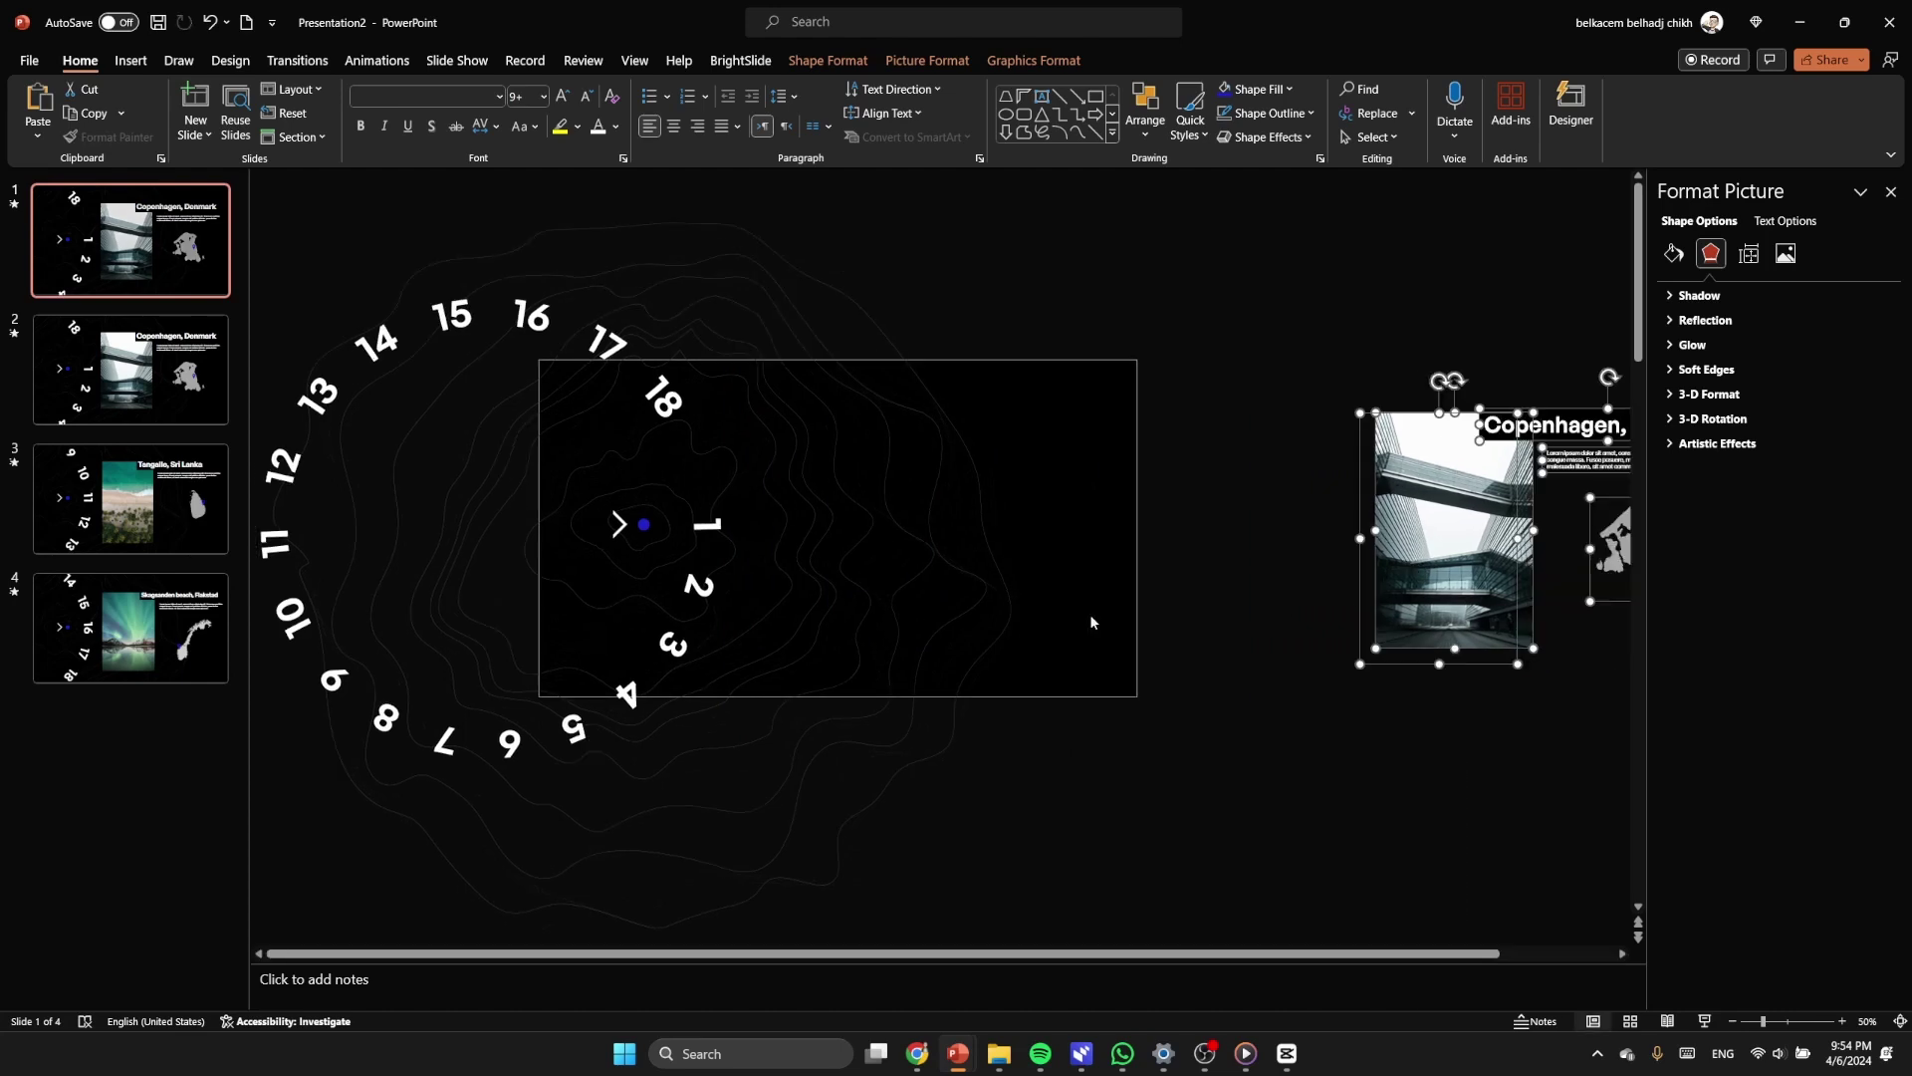
{"action": "left_click", "coordinate": [702, 589]}
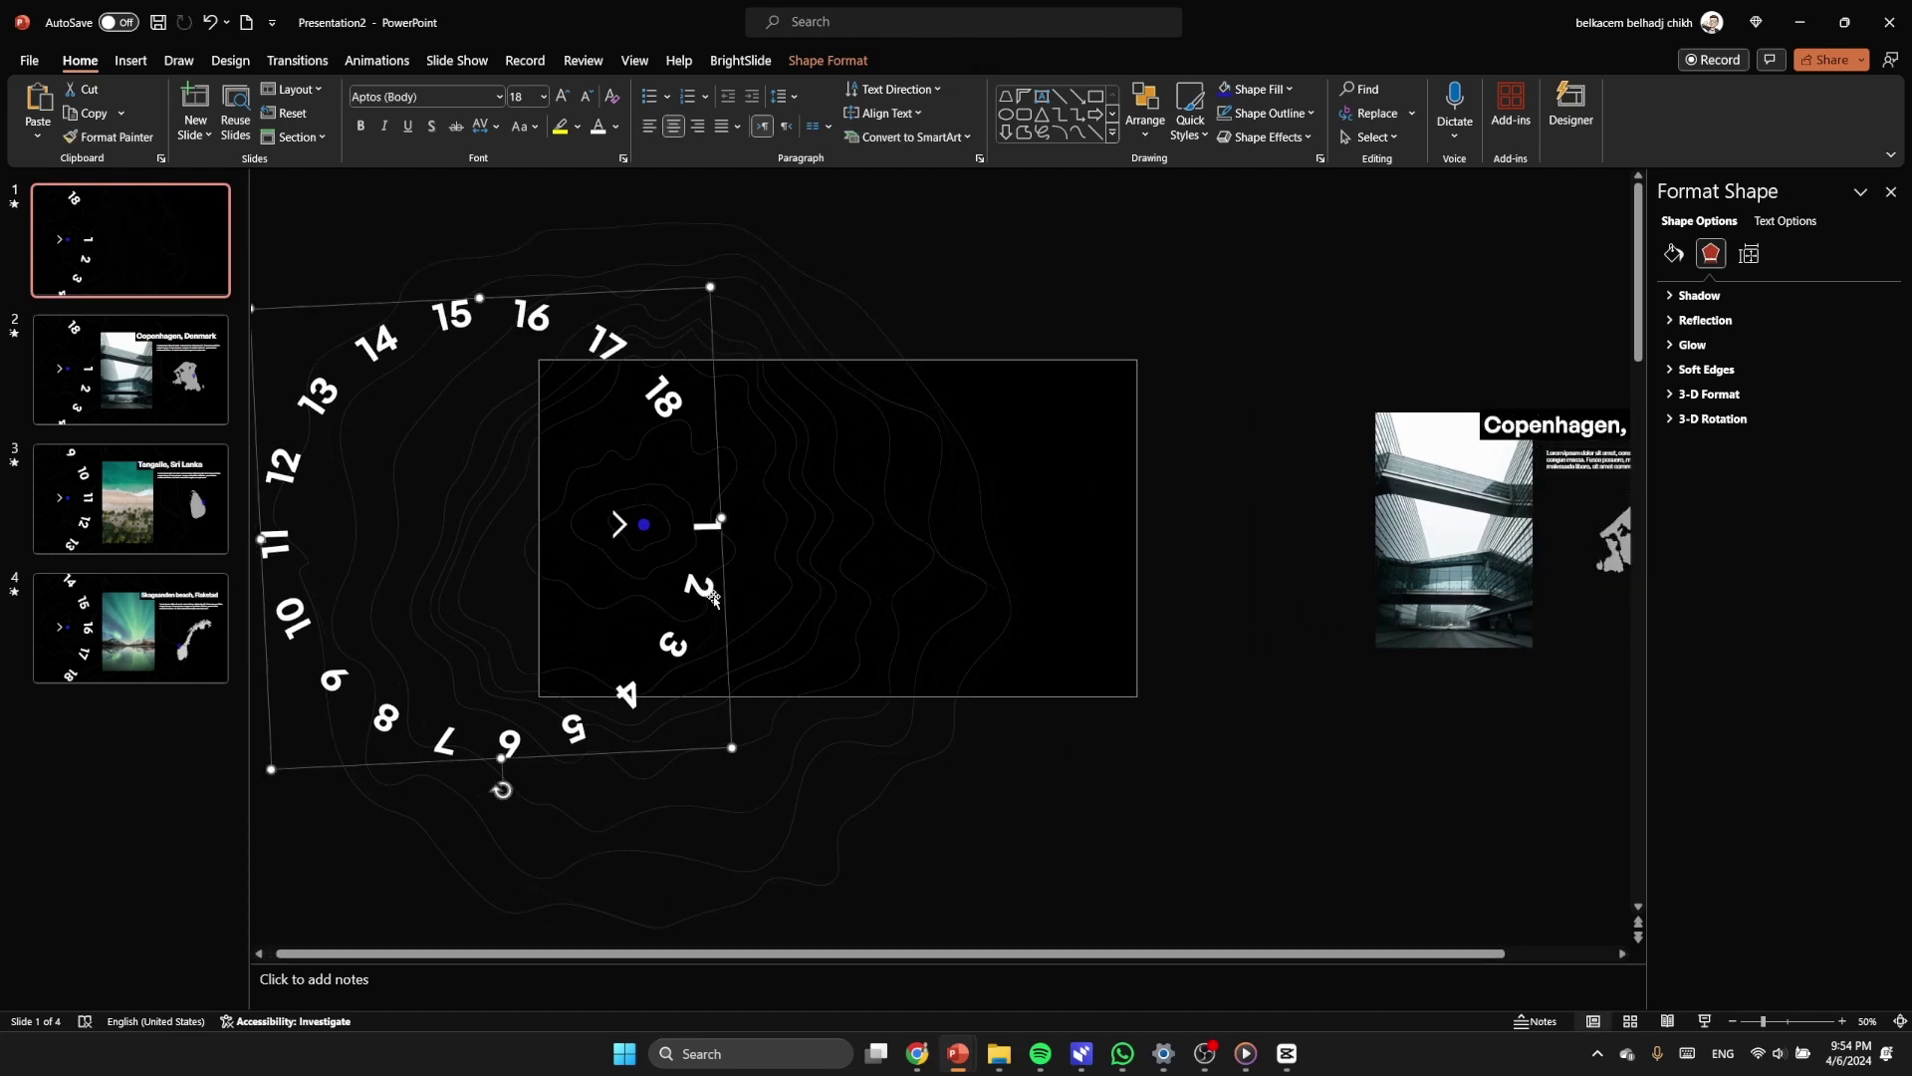
Step: Centre and enlarge the number wheel, then group the arrow and dot and centre the group
{"action": "left_click_drag", "start_coordinate": [695, 586], "coordinate": [1034, 608]}
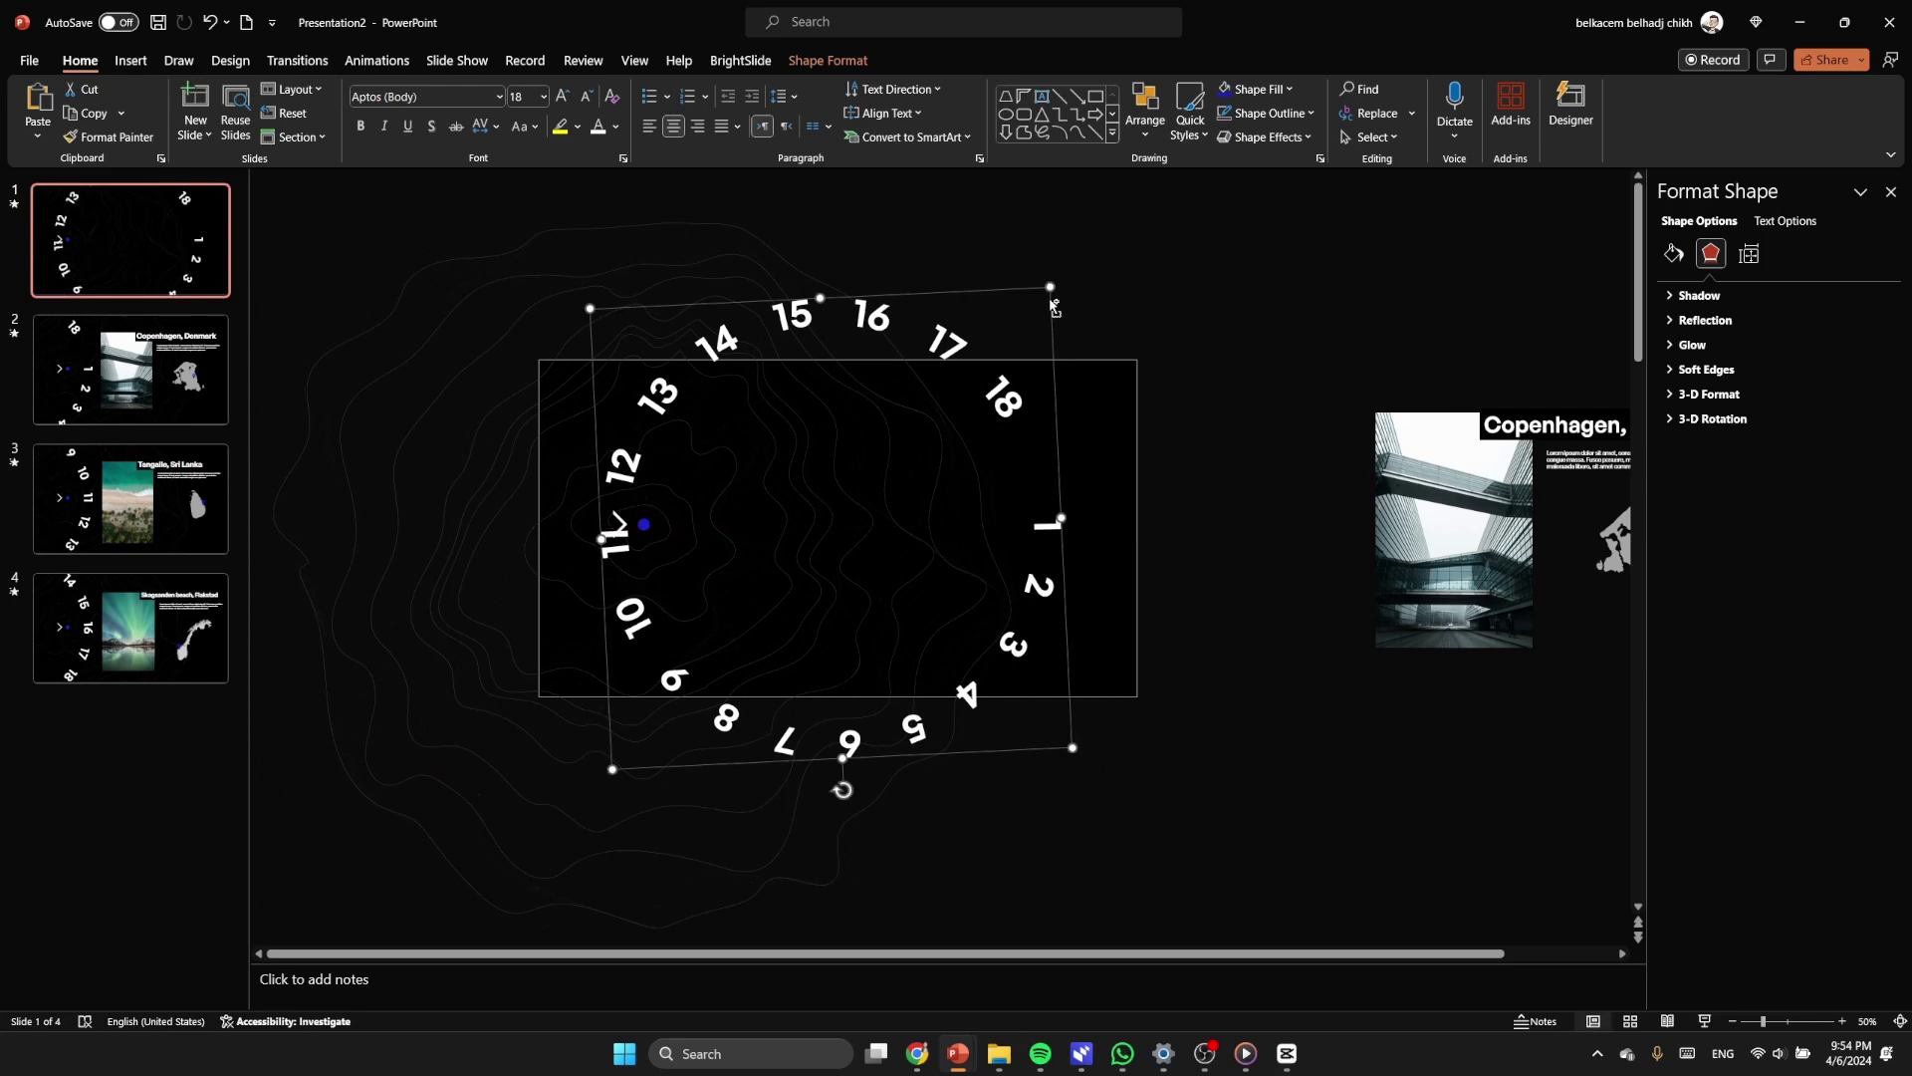
{"action": "left_click_drag", "start_coordinate": [1054, 291], "coordinate": [1267, 209]}
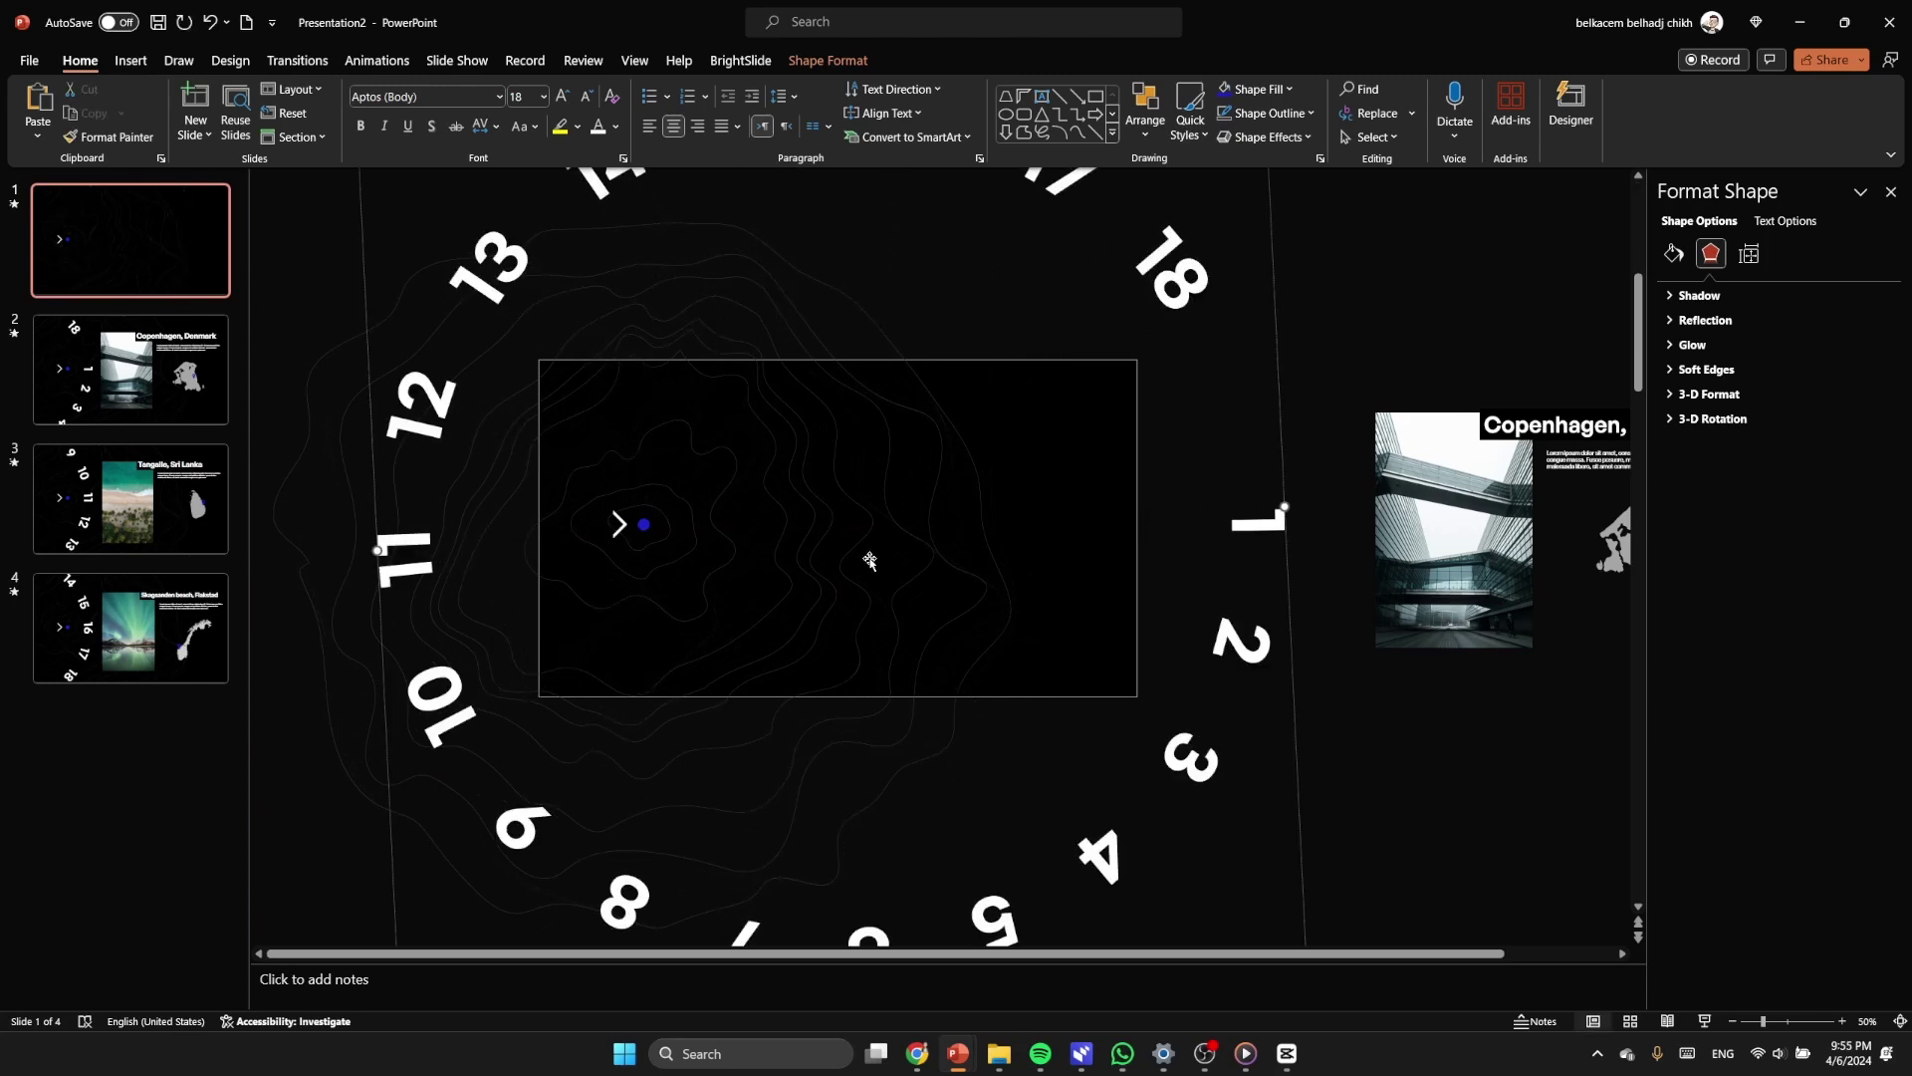
{"action": "left_click", "coordinate": [644, 528]}
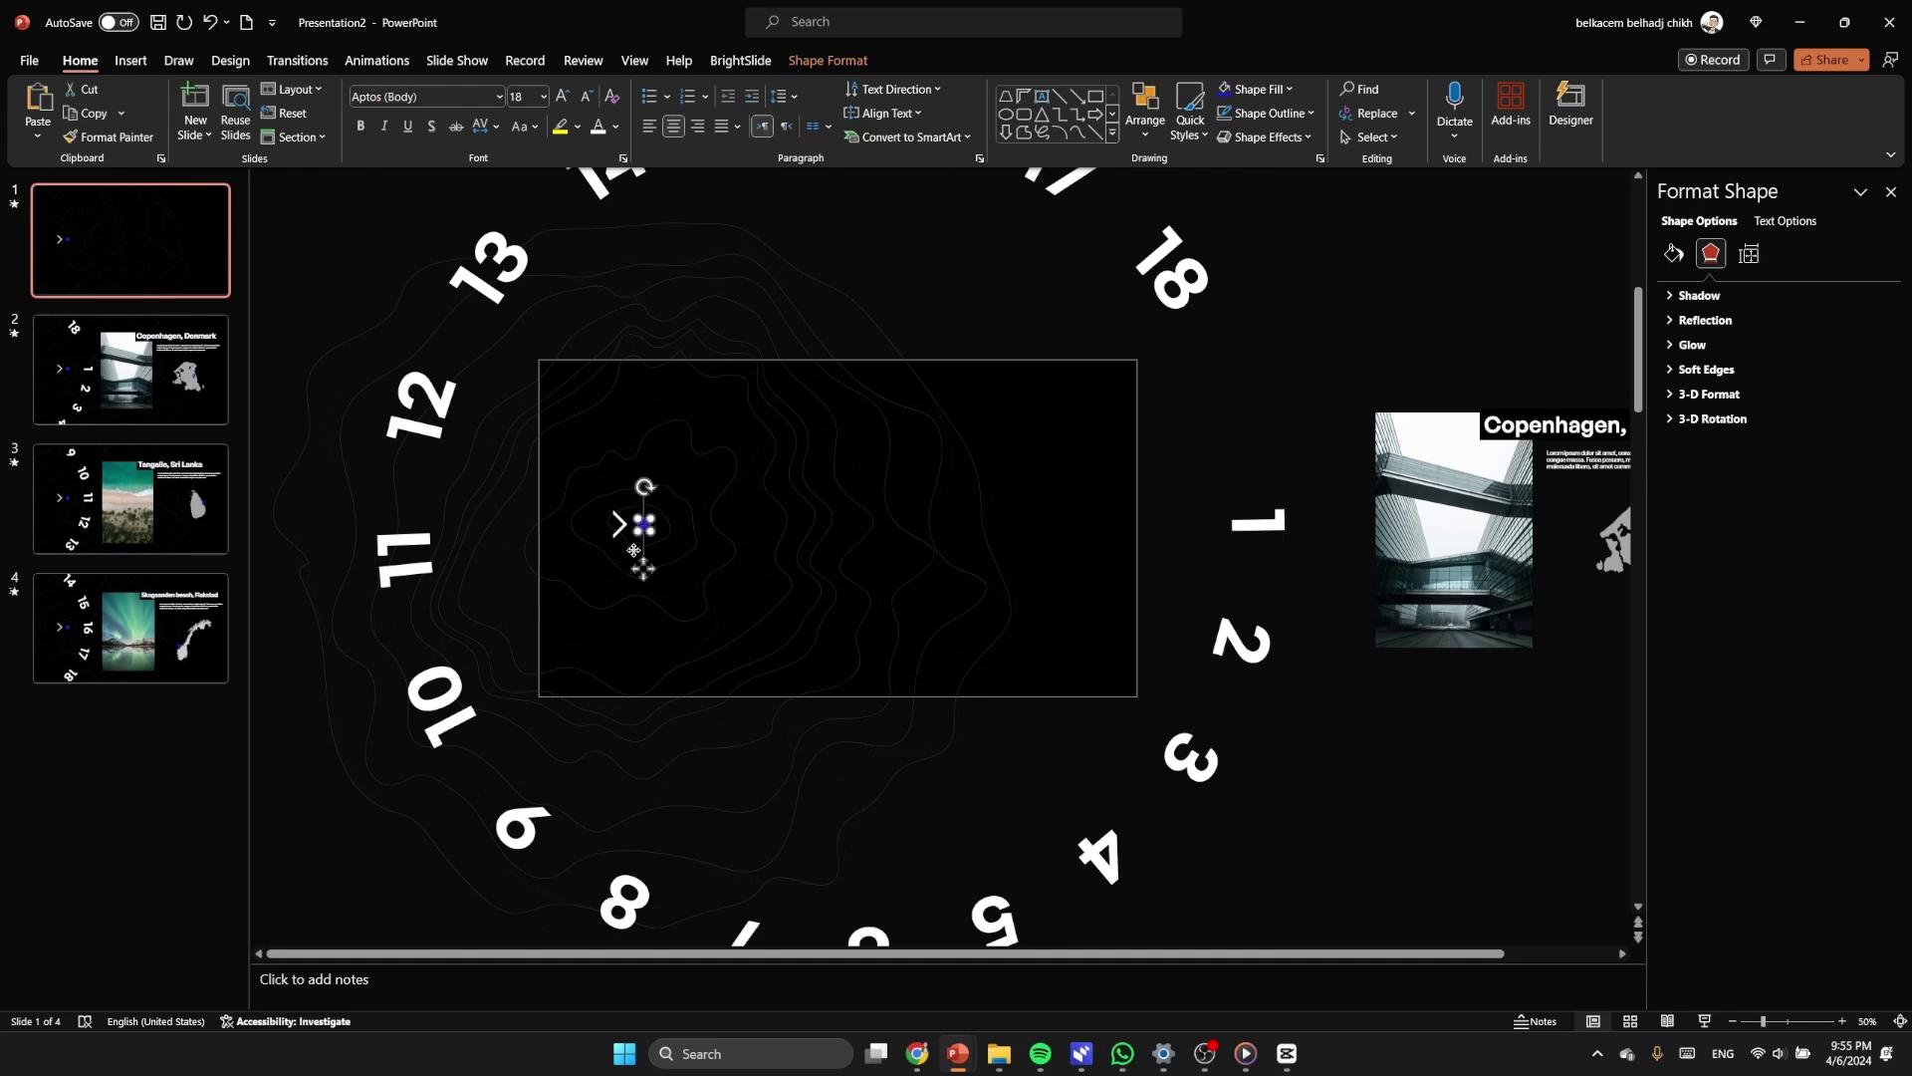
{"action": "left_click", "coordinate": [619, 528], "text": "shift"}
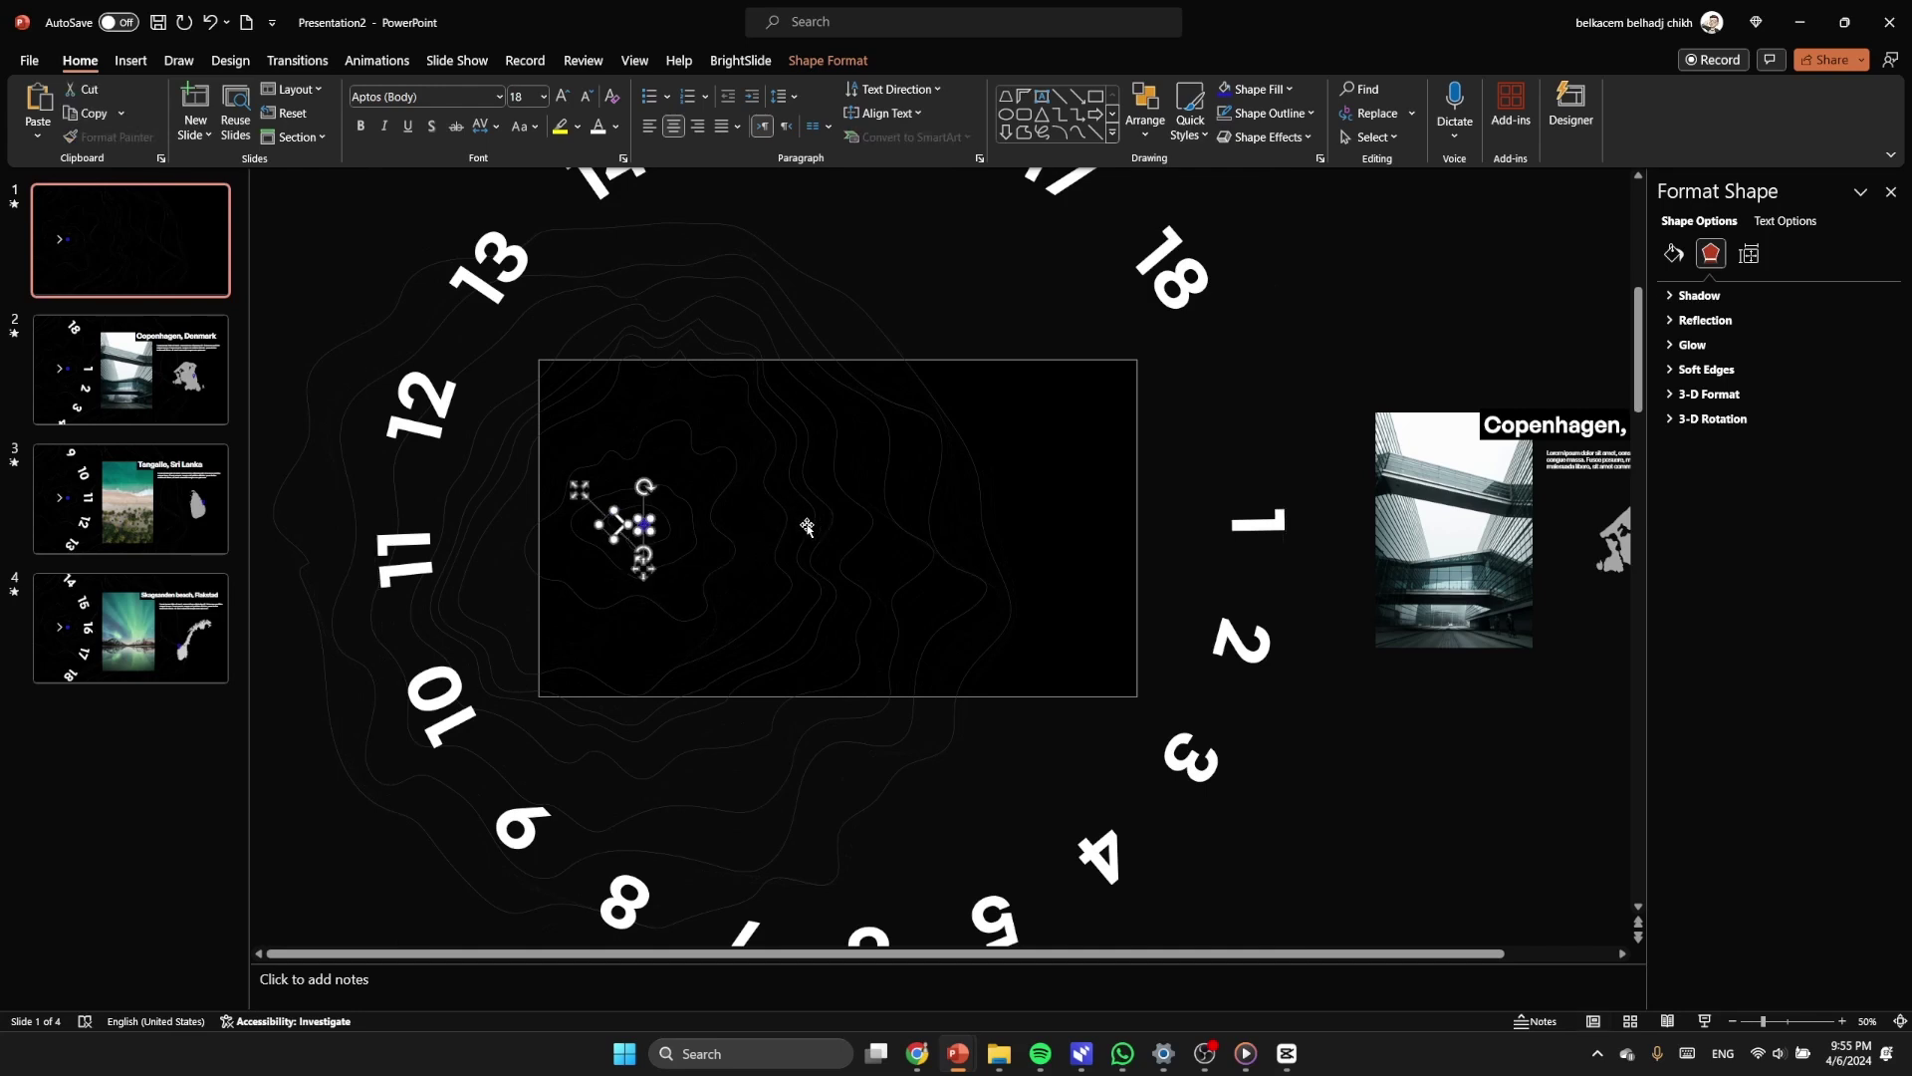
{"action": "key", "text": "ctrl+g"}
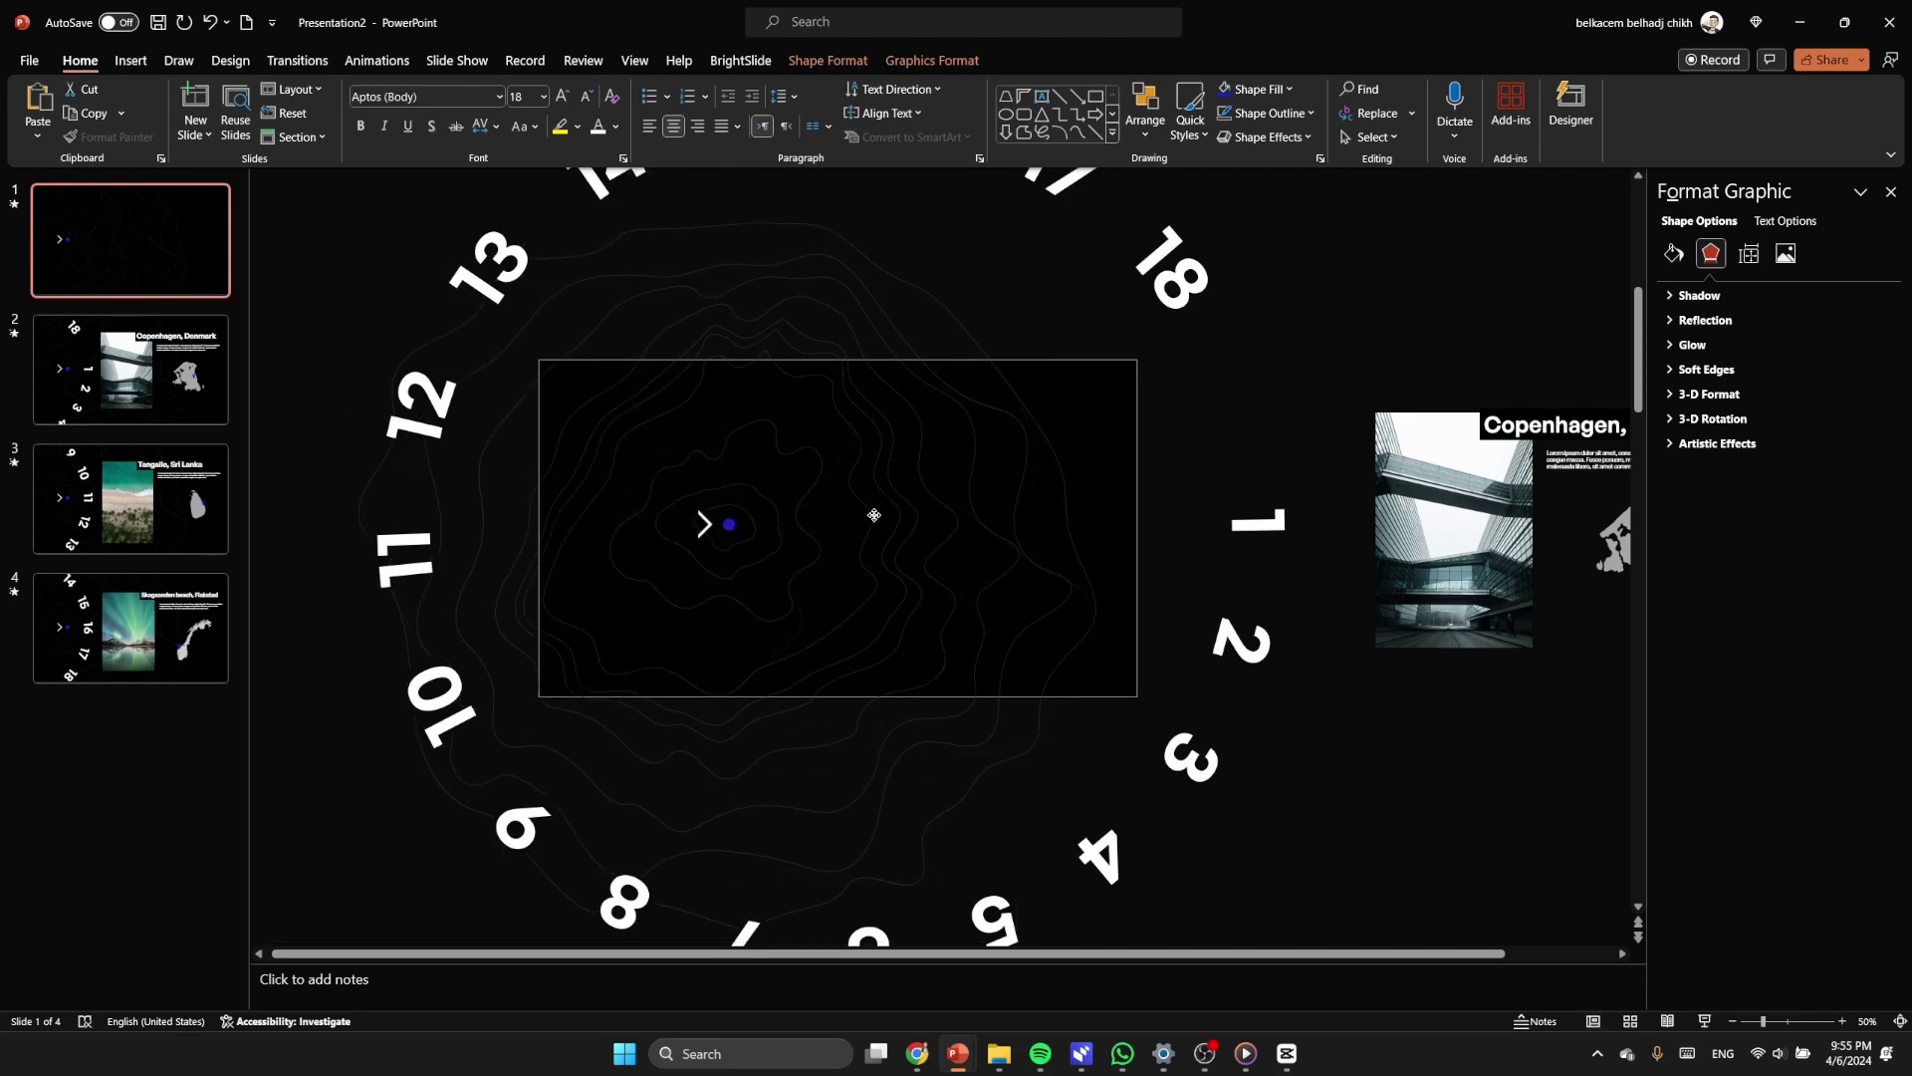
{"action": "left_click_drag", "start_coordinate": [873, 515], "coordinate": [986, 520]}
Step: Rotate the intro wheel so 1 through 5 arc across the top and 18 sits left
{"action": "left_click", "coordinate": [1153, 716]}
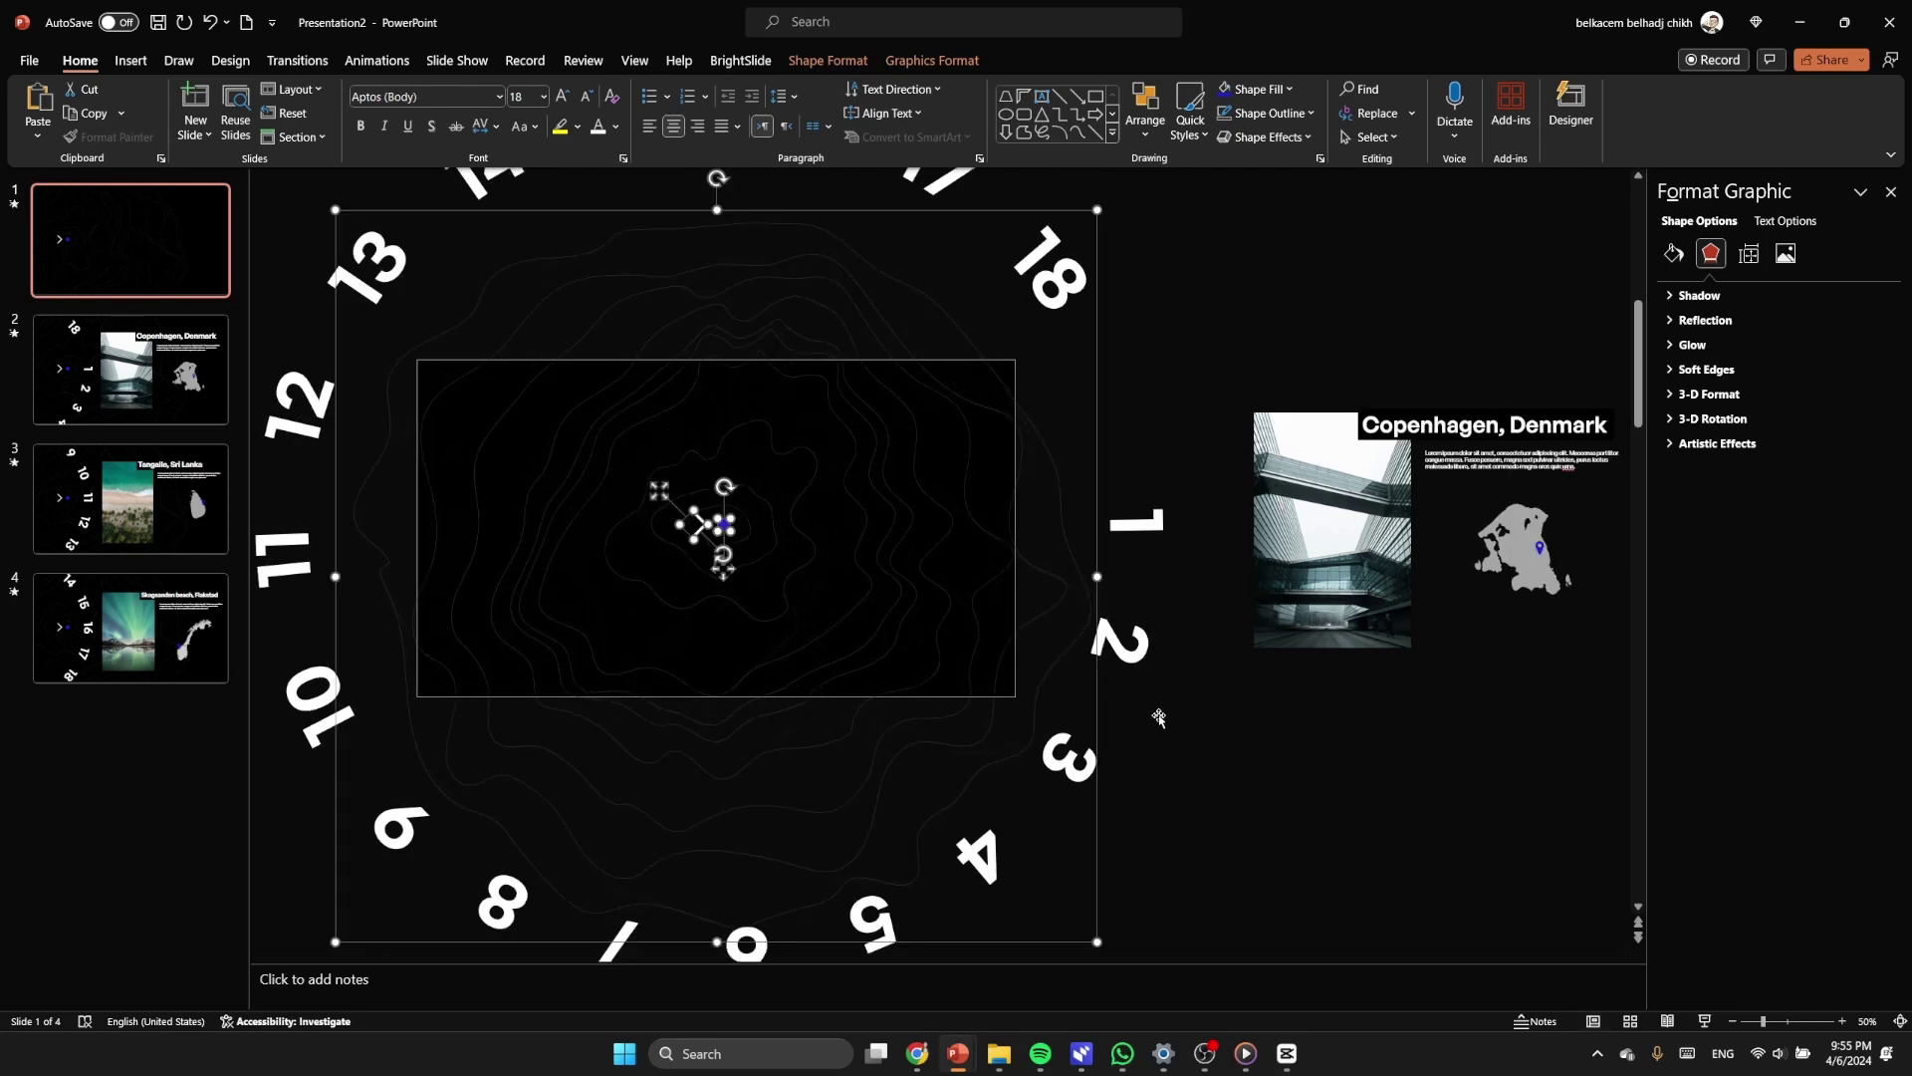
{"action": "left_click", "coordinate": [1210, 707]}
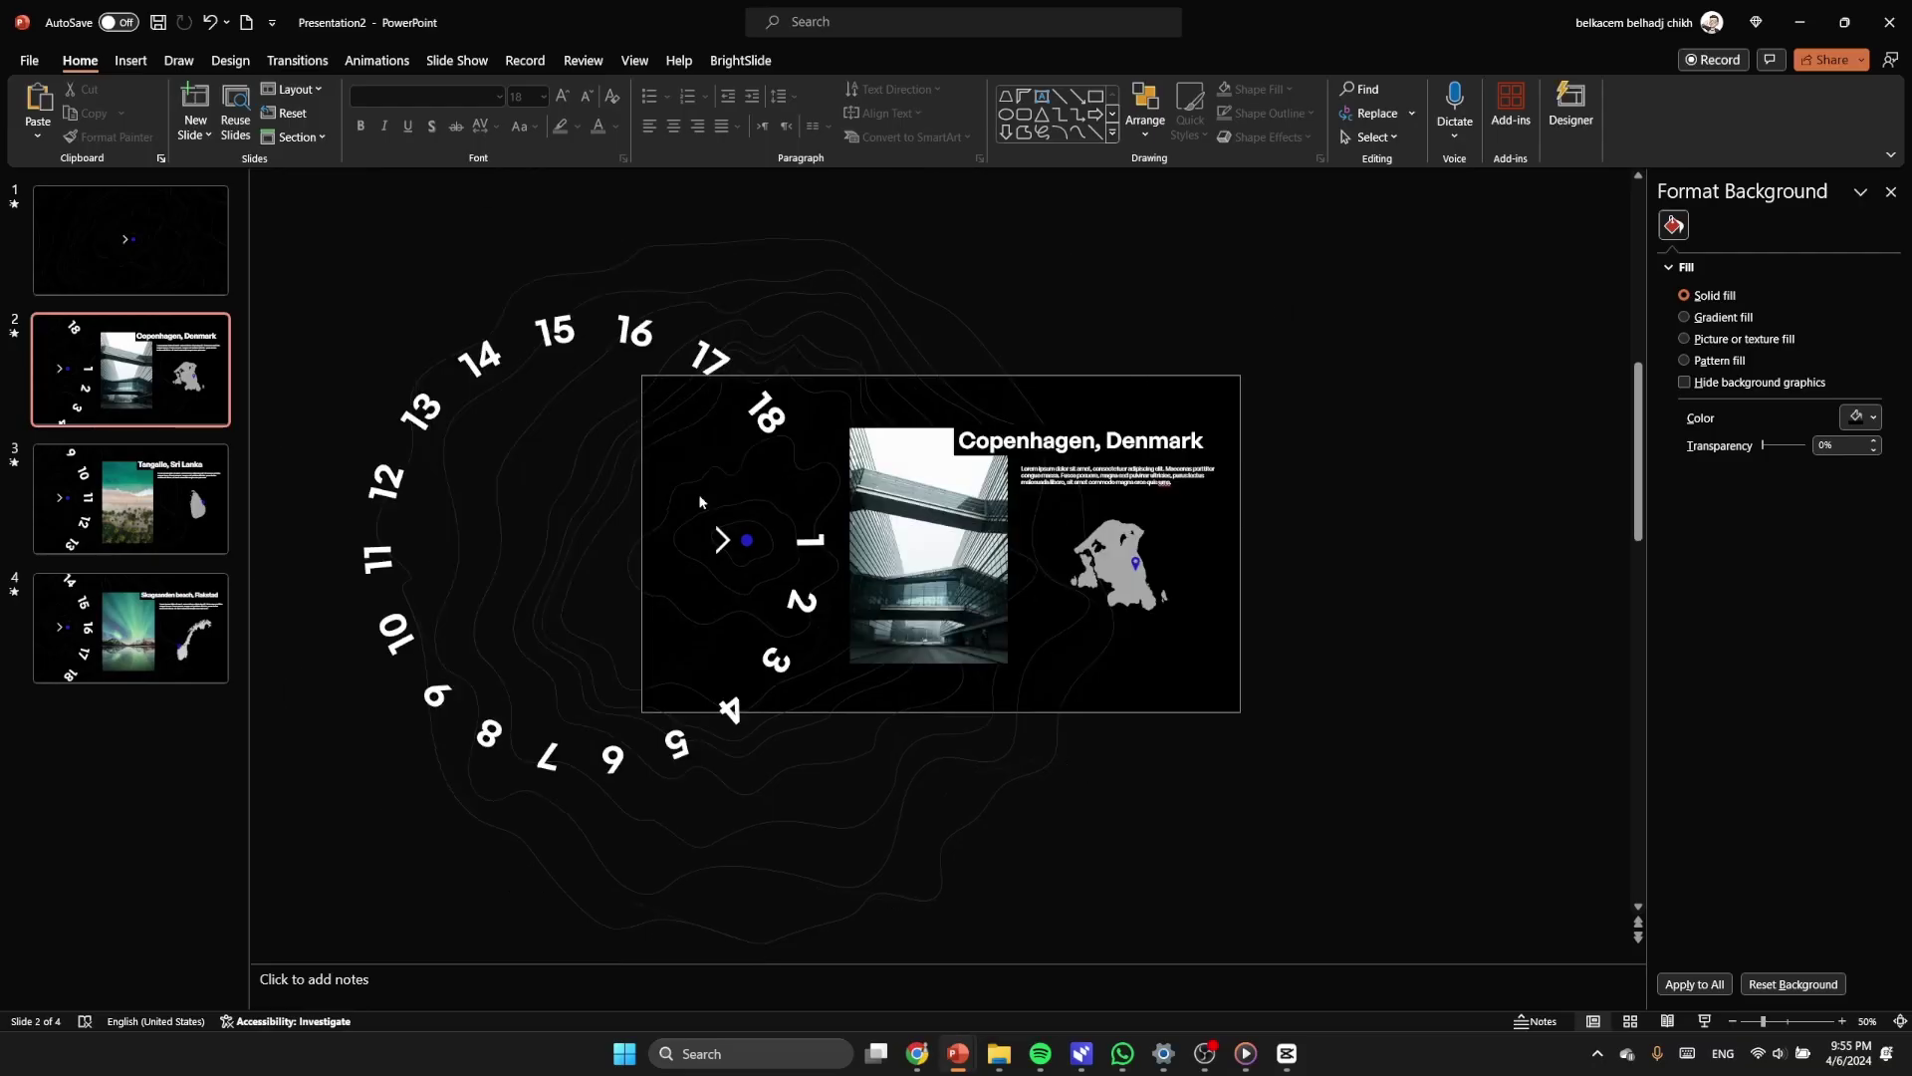
{"action": "left_click", "coordinate": [194, 221]}
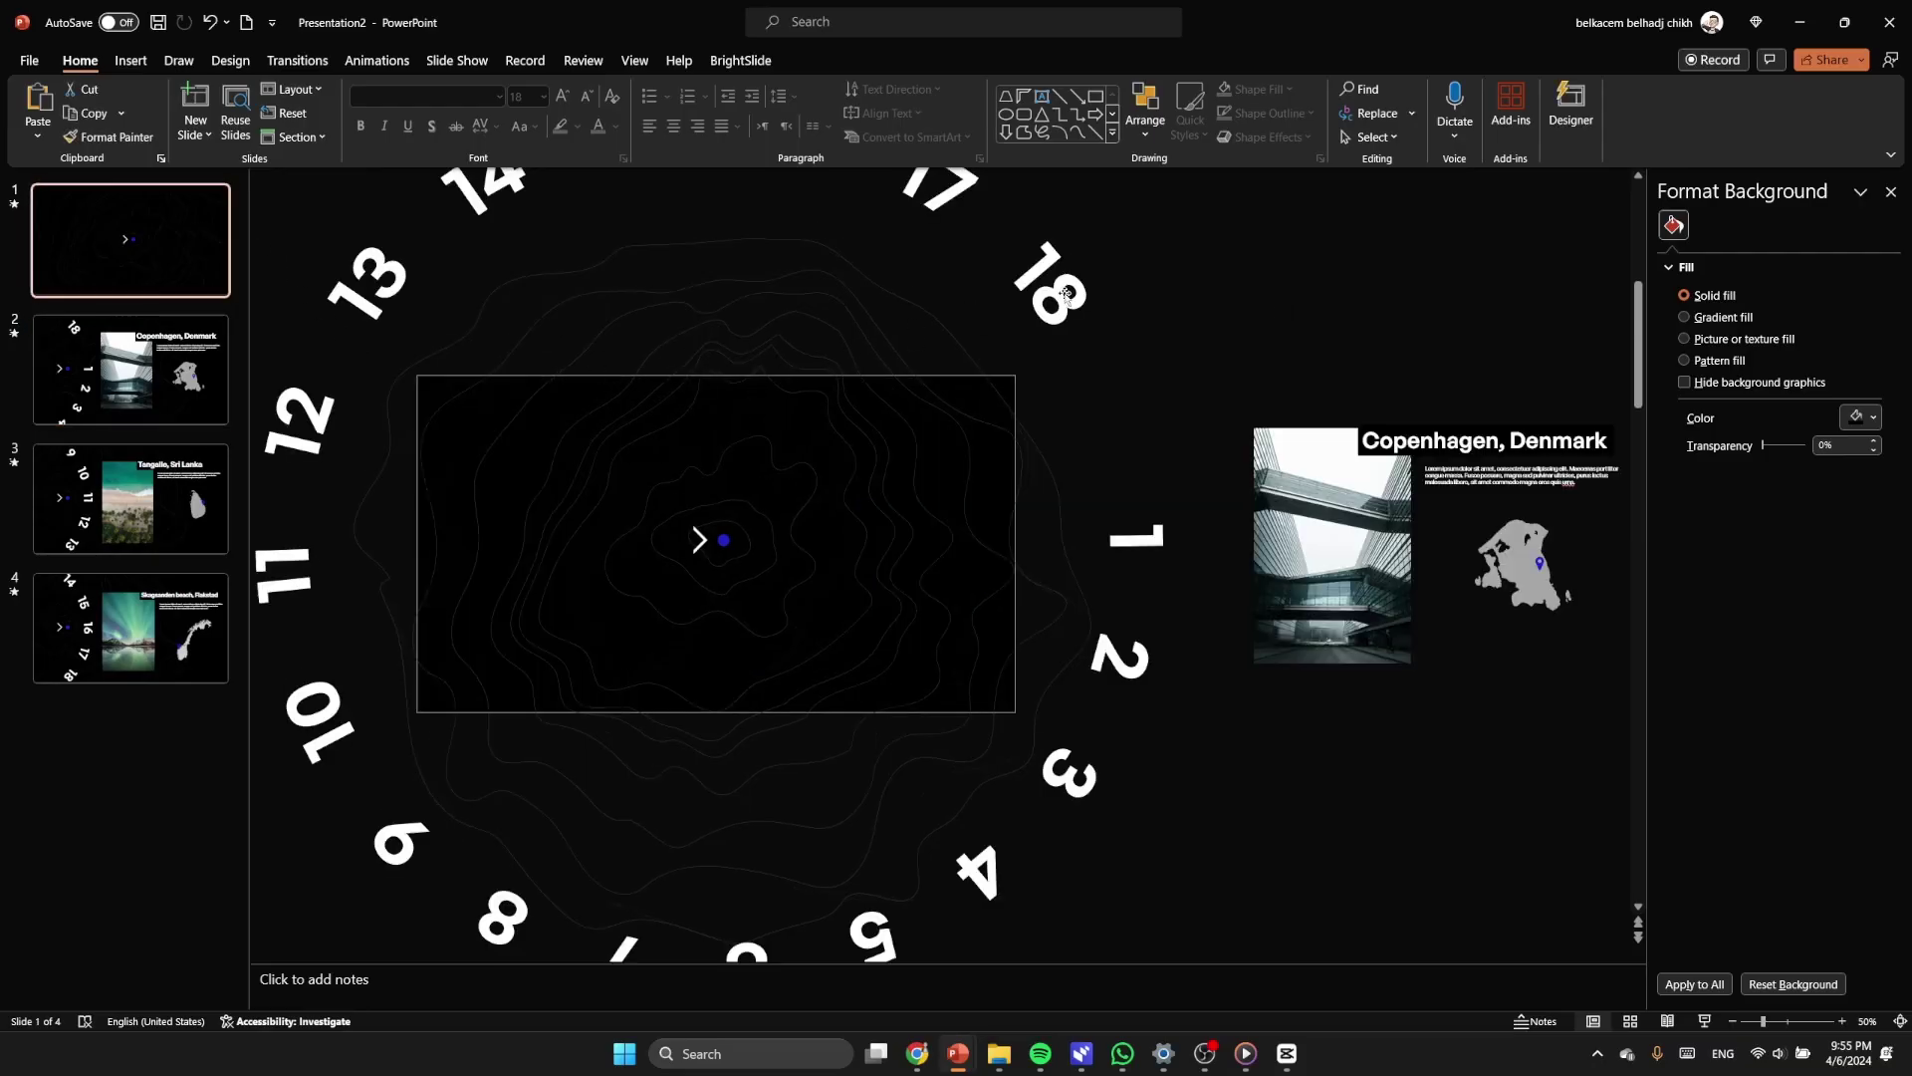
{"action": "left_click", "coordinate": [1165, 536]}
{"action": "scroll", "coordinate": [798, 485], "scroll_direction": "down", "scroll_amount": 2, "text": "ctrl"}
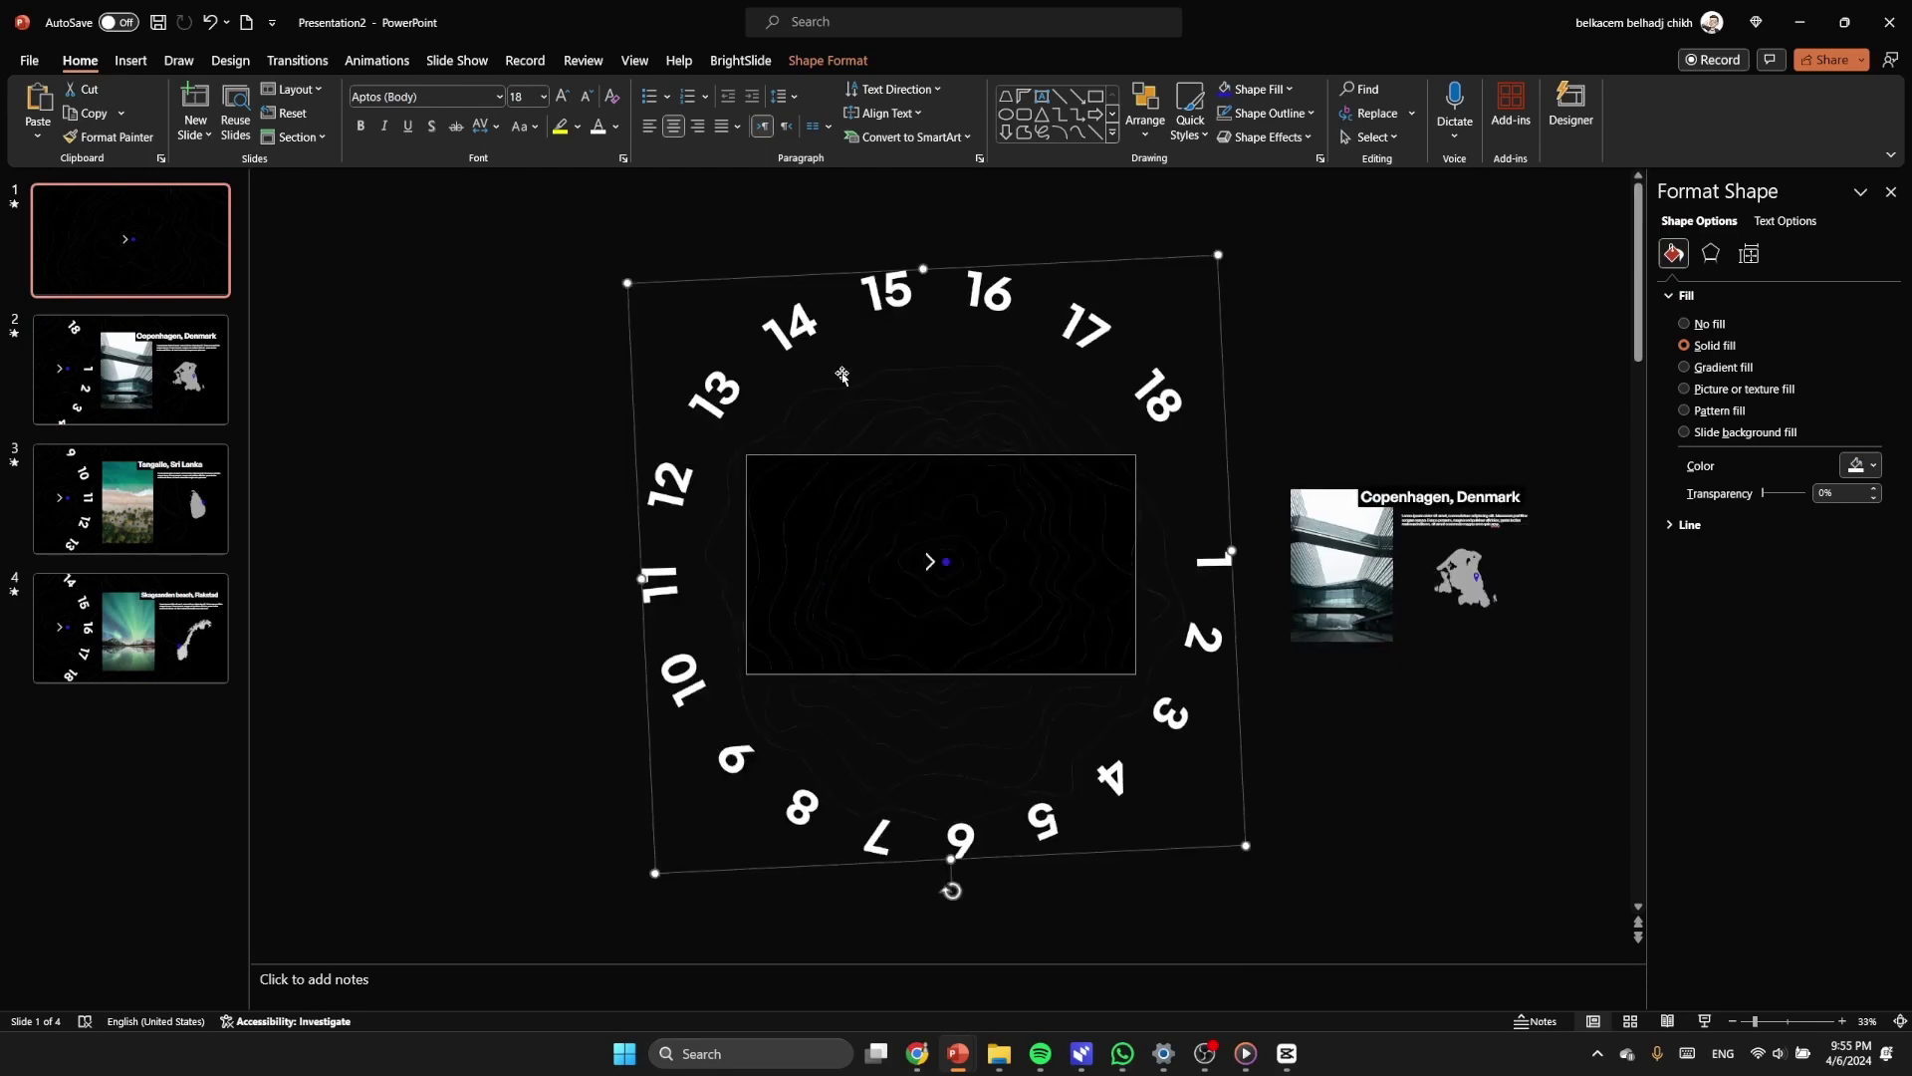
{"action": "left_click", "coordinate": [959, 914]}
{"action": "left_click_drag", "start_coordinate": [960, 875], "coordinate": [1164, 325]}
{"action": "left_click", "coordinate": [964, 834]}
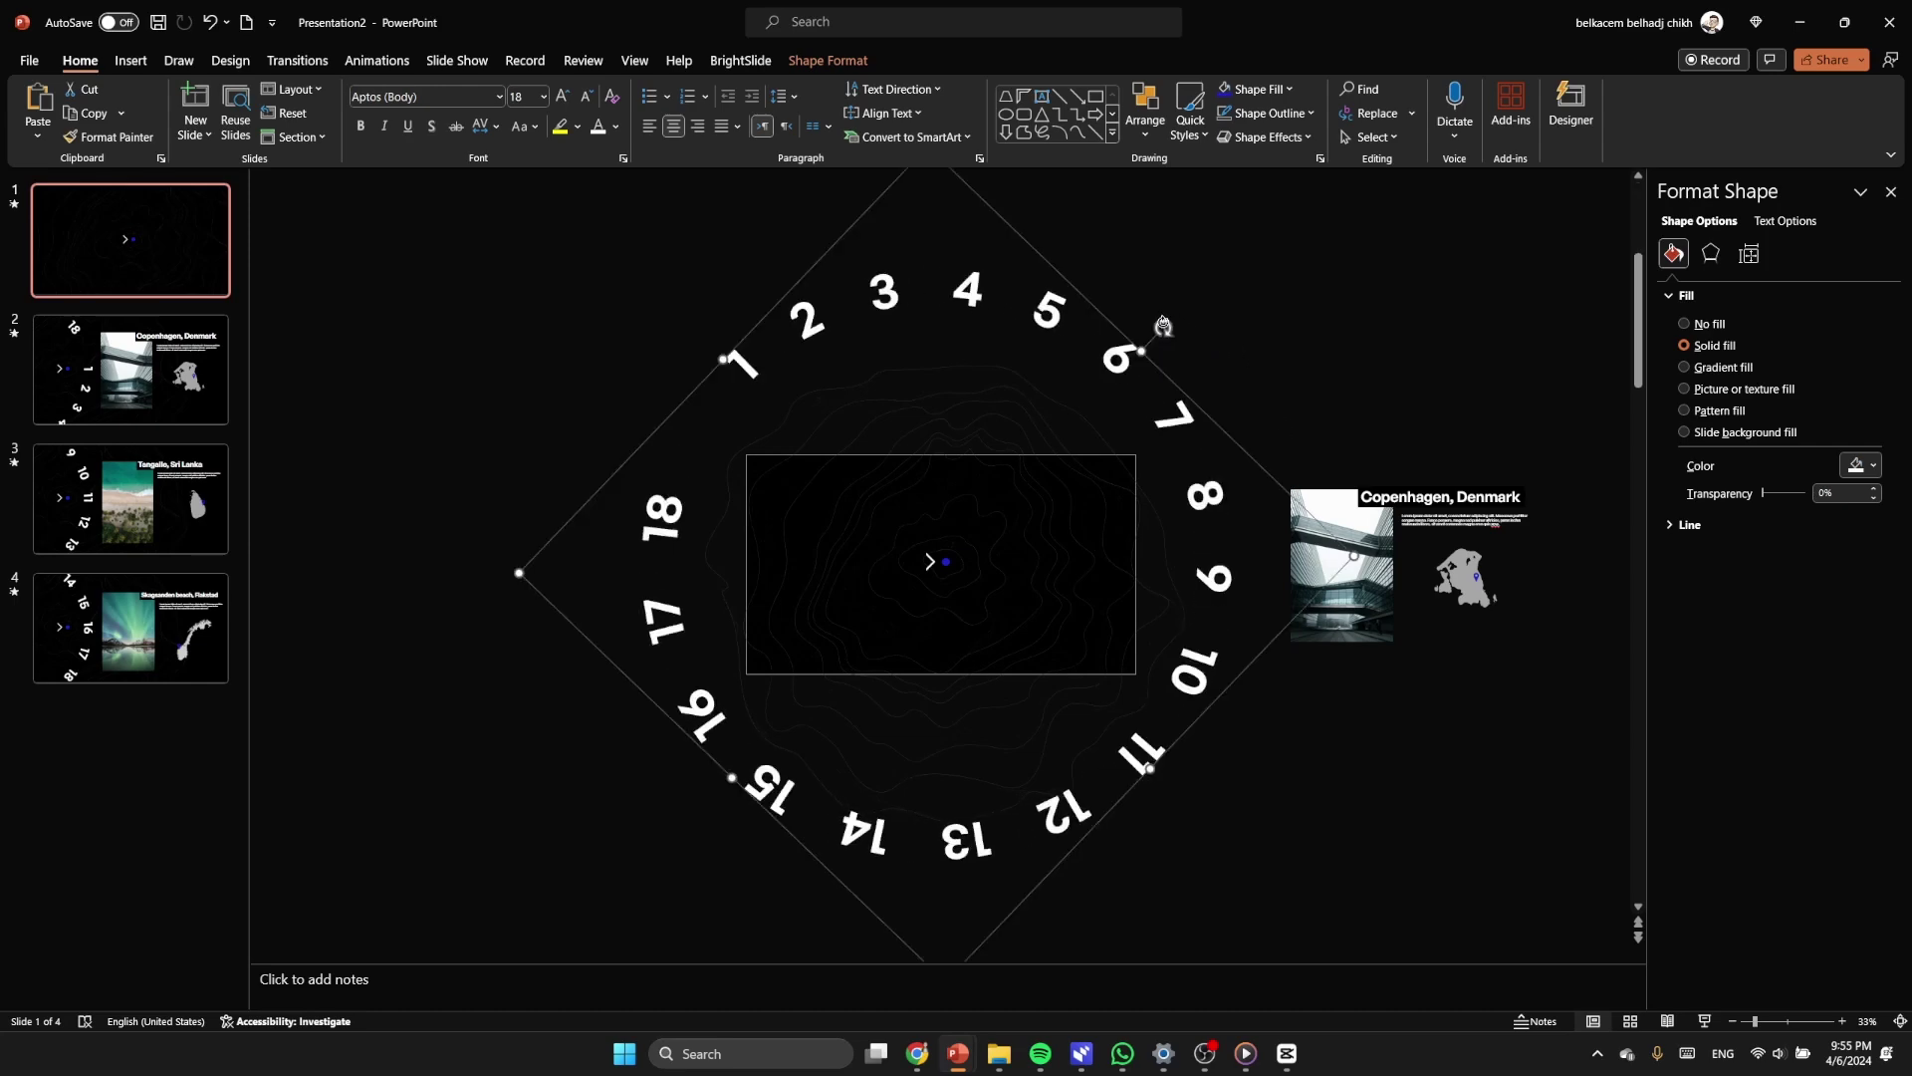
Step: Play the slideshow forward to Tangalle, then step back to the Copenhagen, Denmark slide
{"action": "left_click", "coordinate": [1699, 1017]}
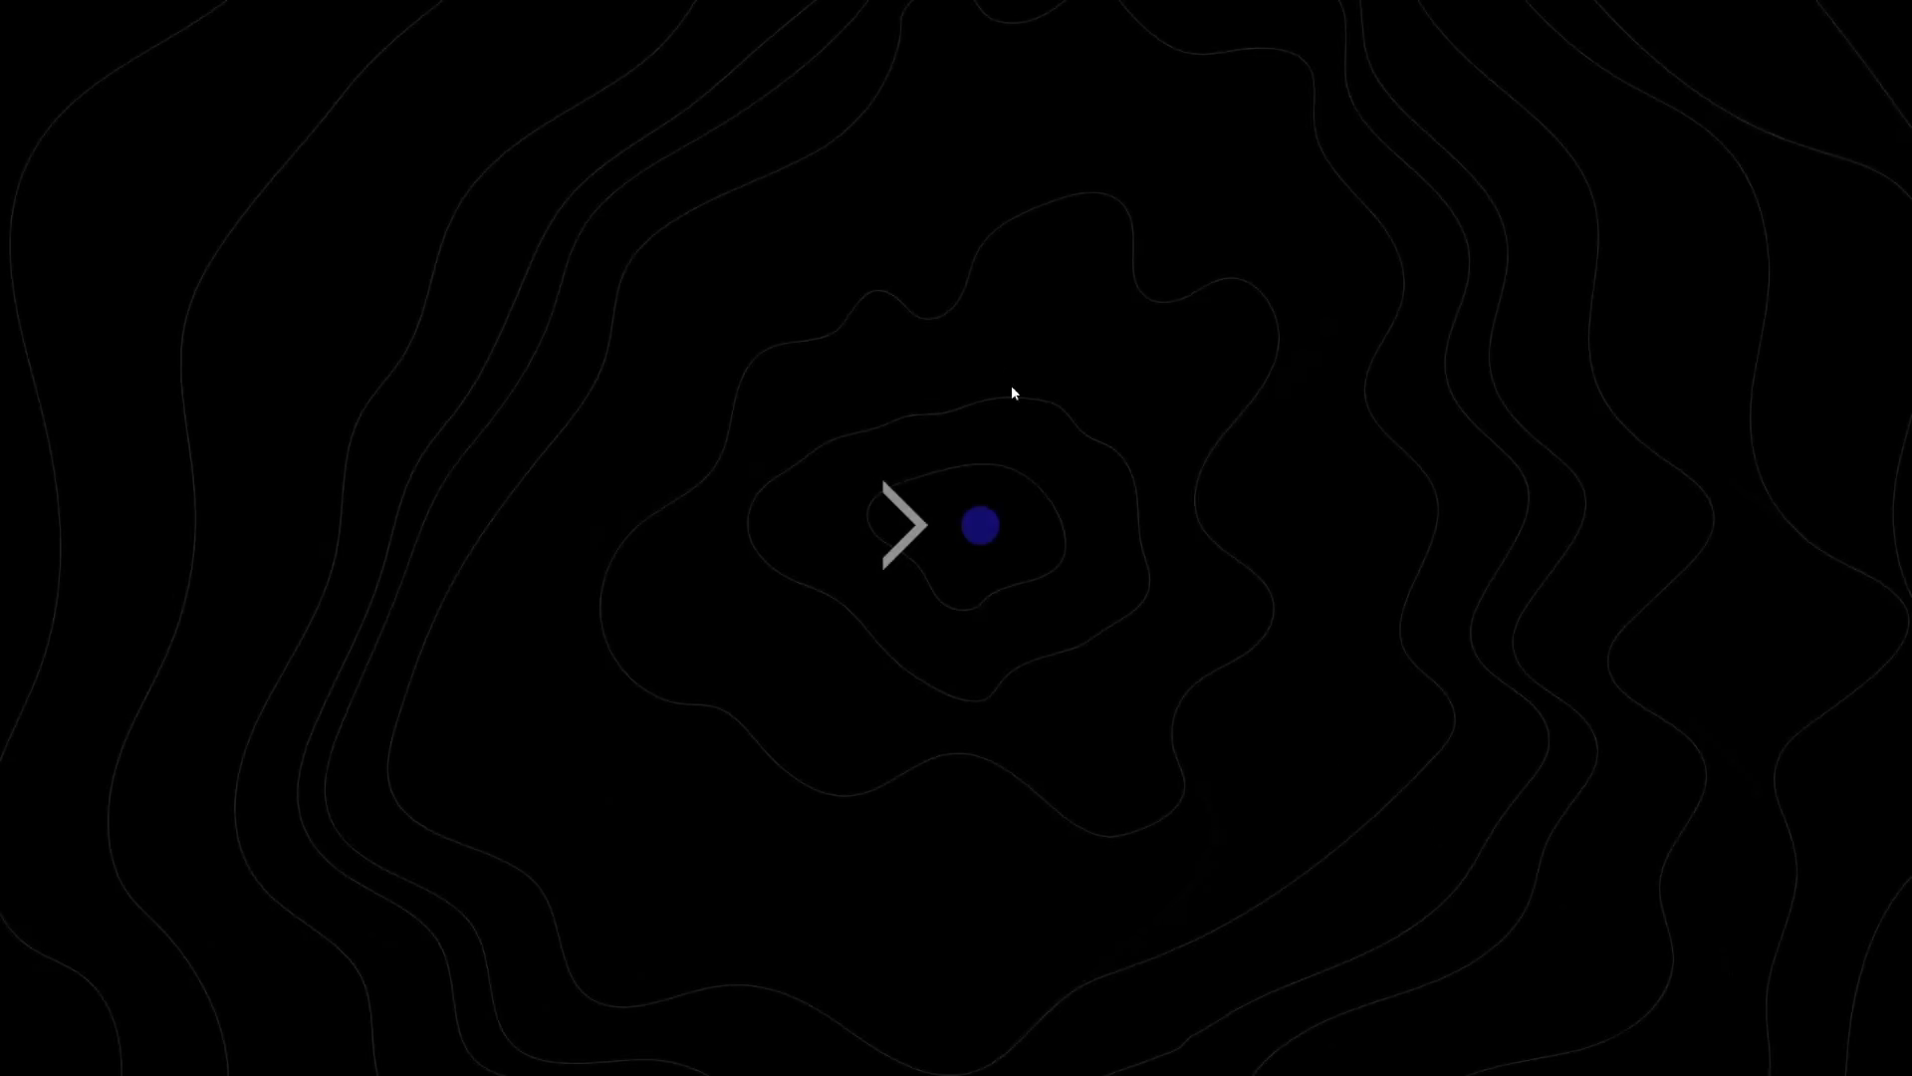
{"action": "left_click", "coordinate": [986, 283]}
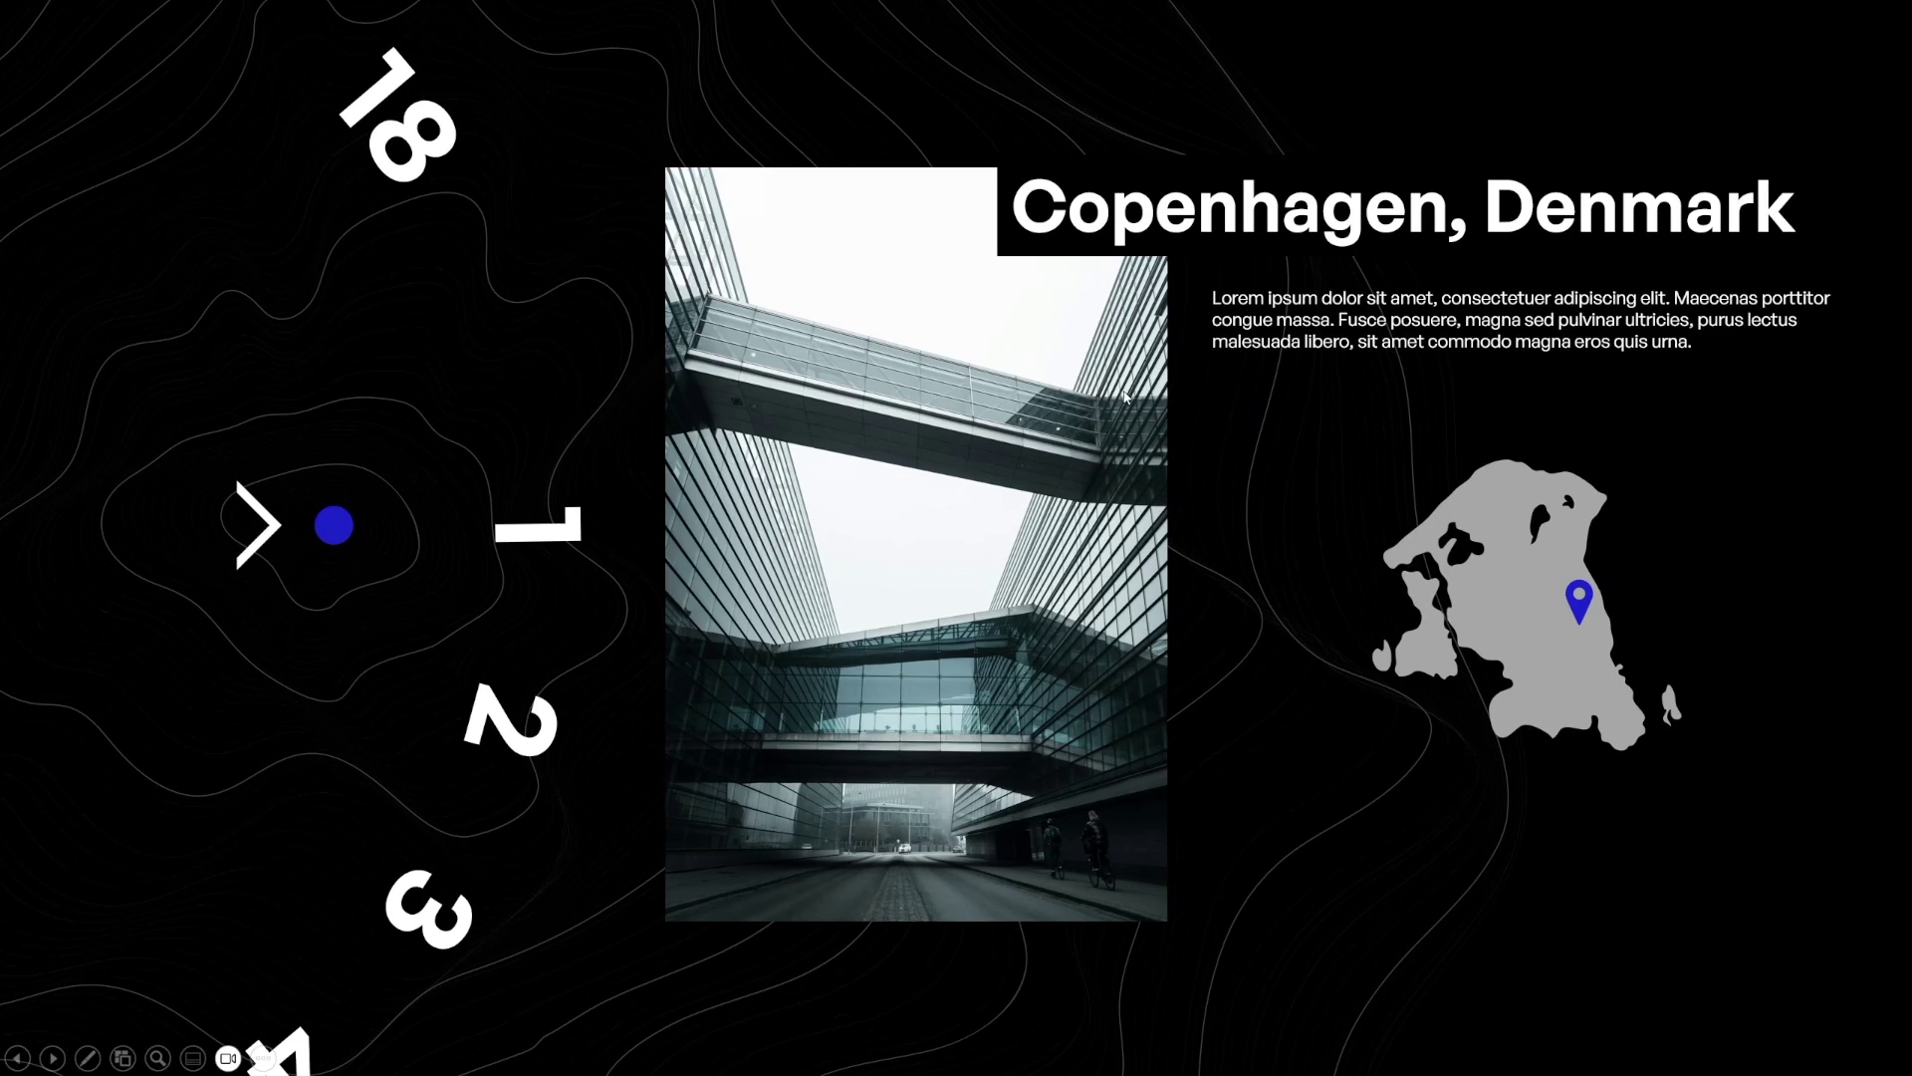
{"action": "left_click", "coordinate": [1126, 397]}
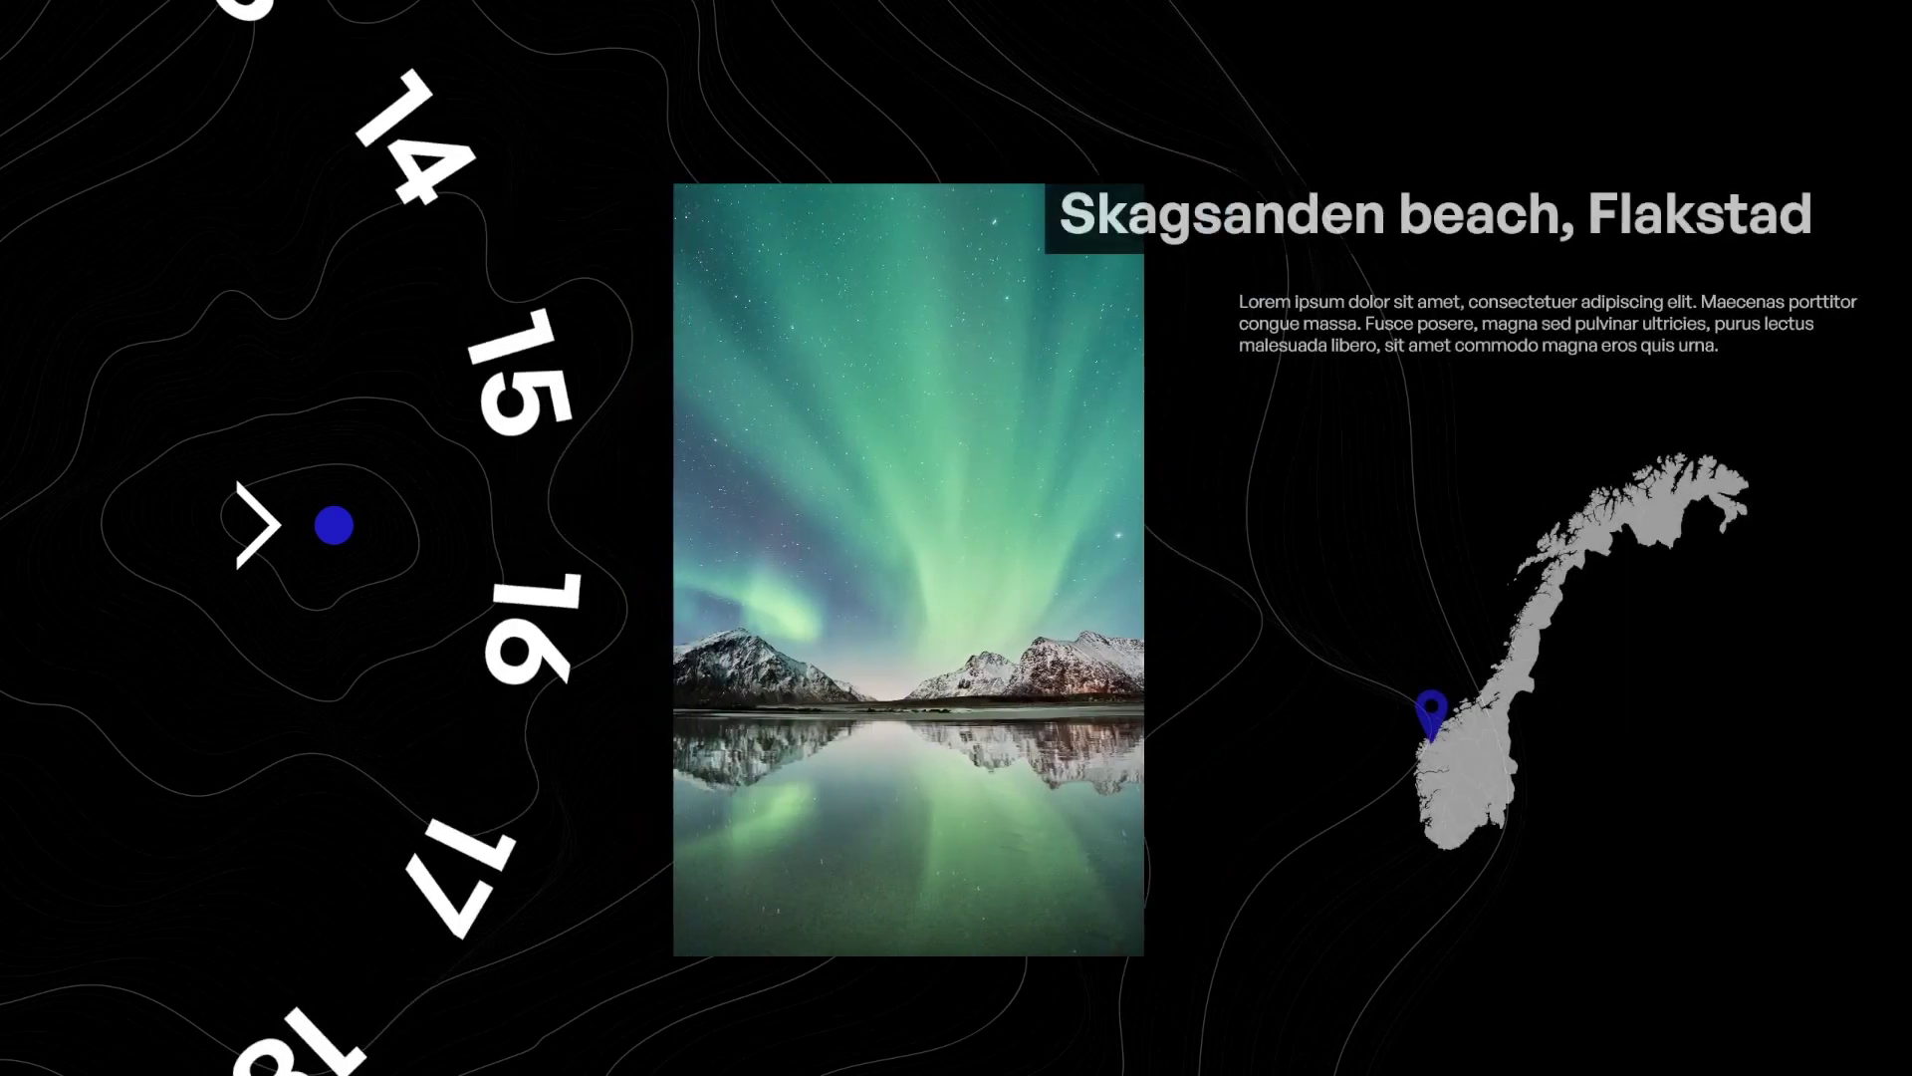
{"action": "key", "text": "Left"}
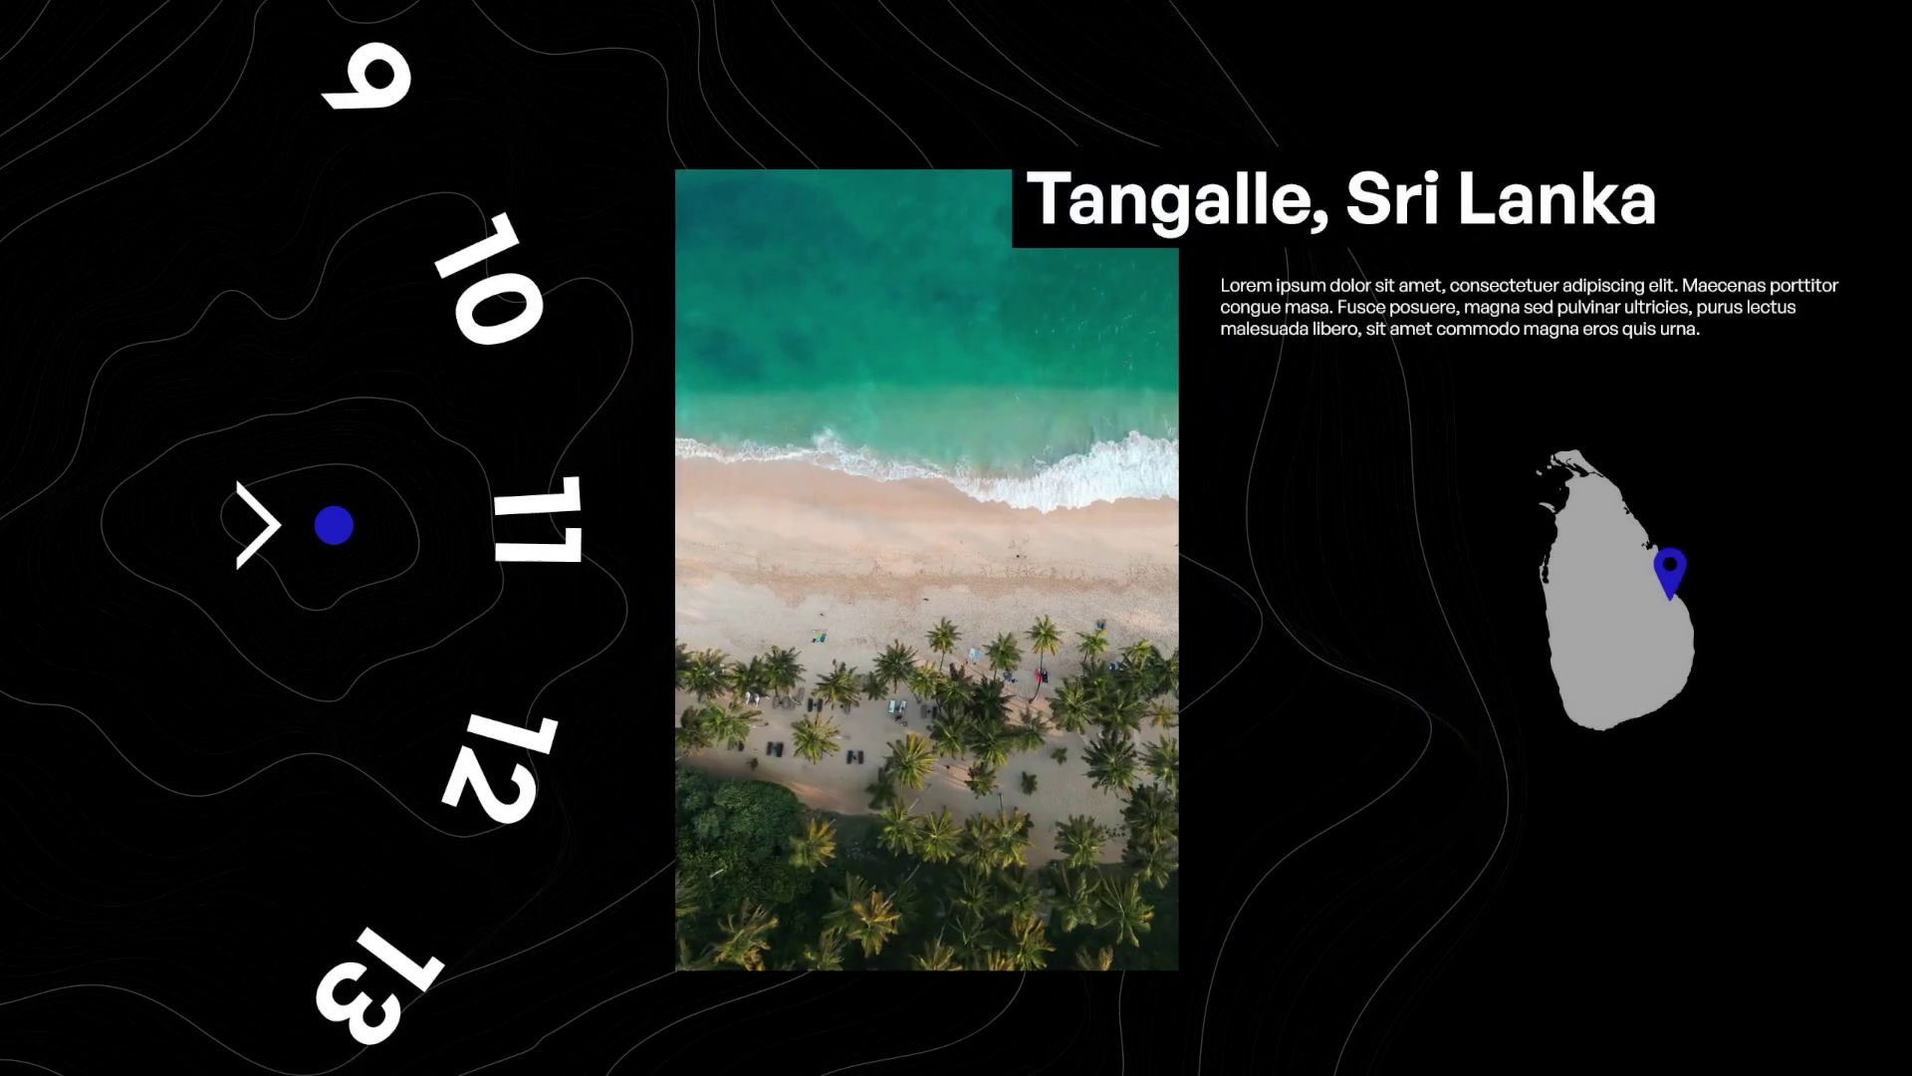
{"action": "key", "text": "Home"}
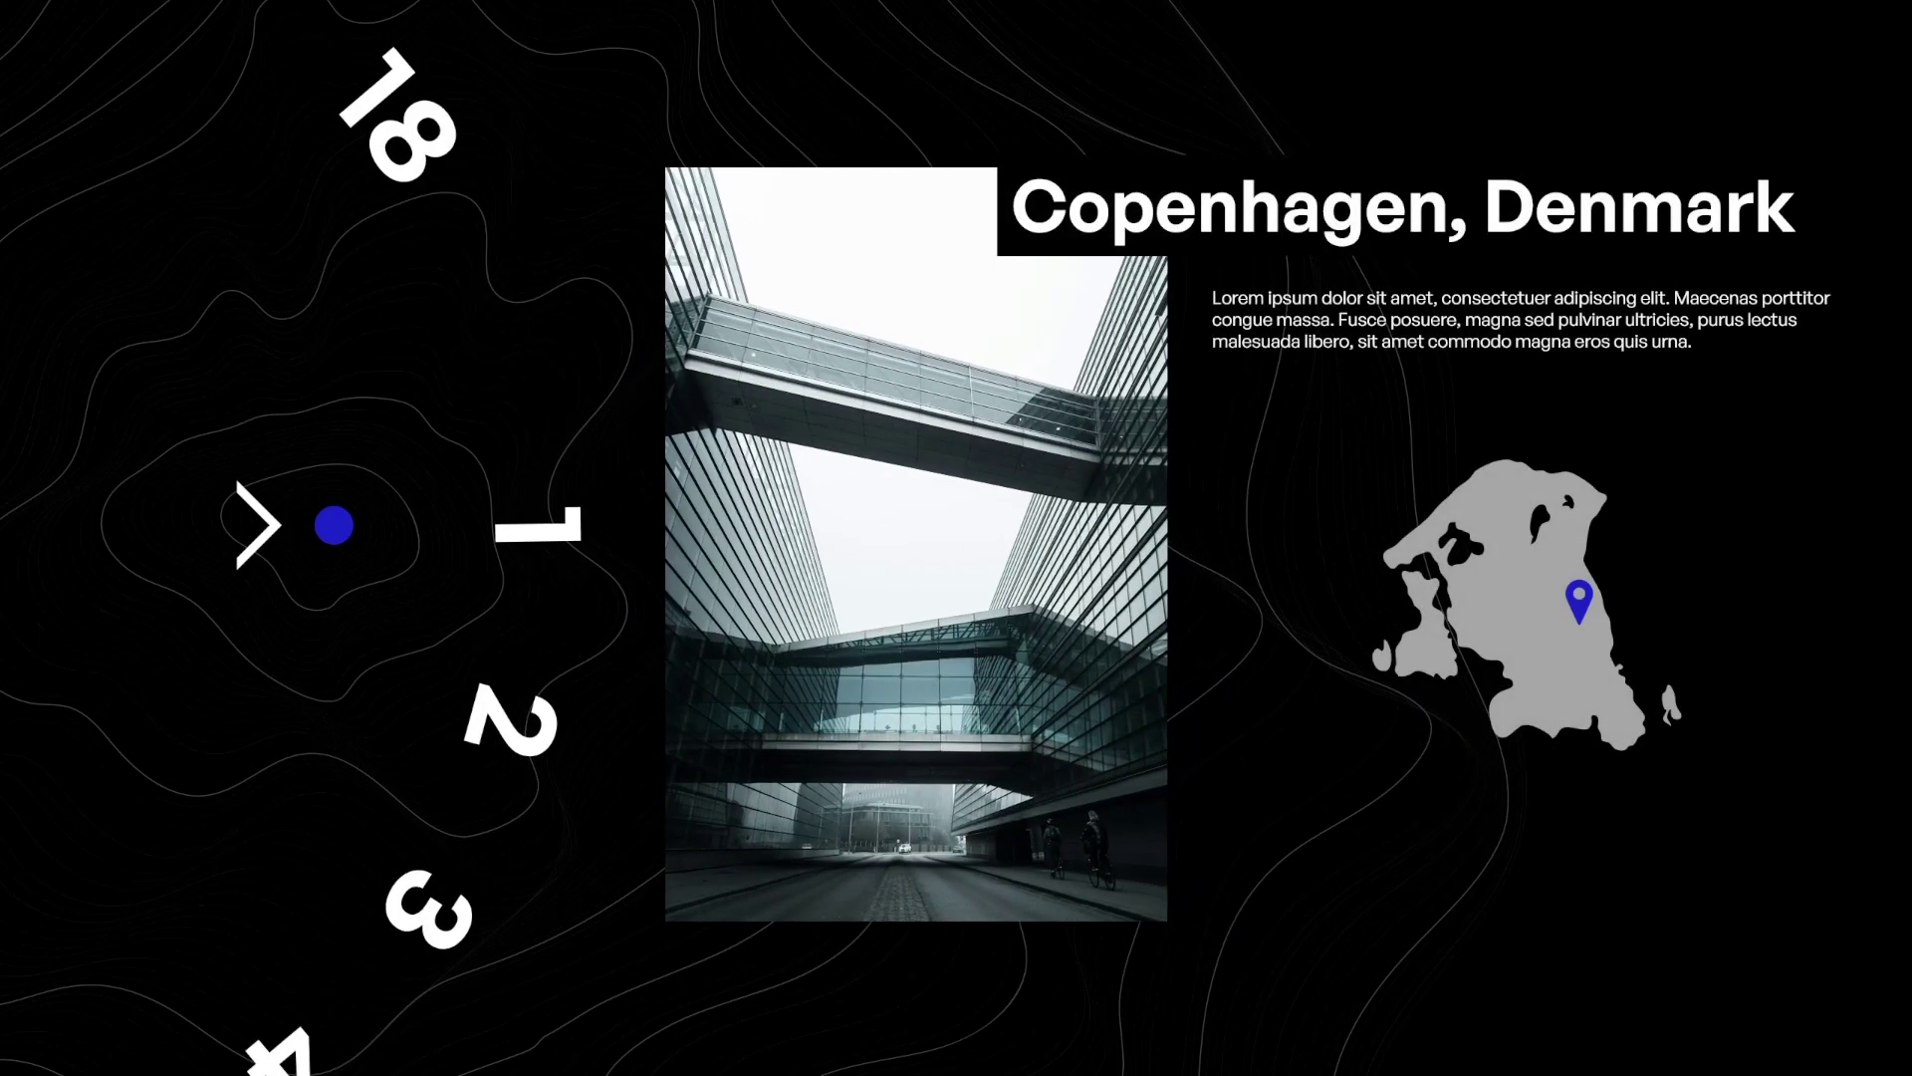